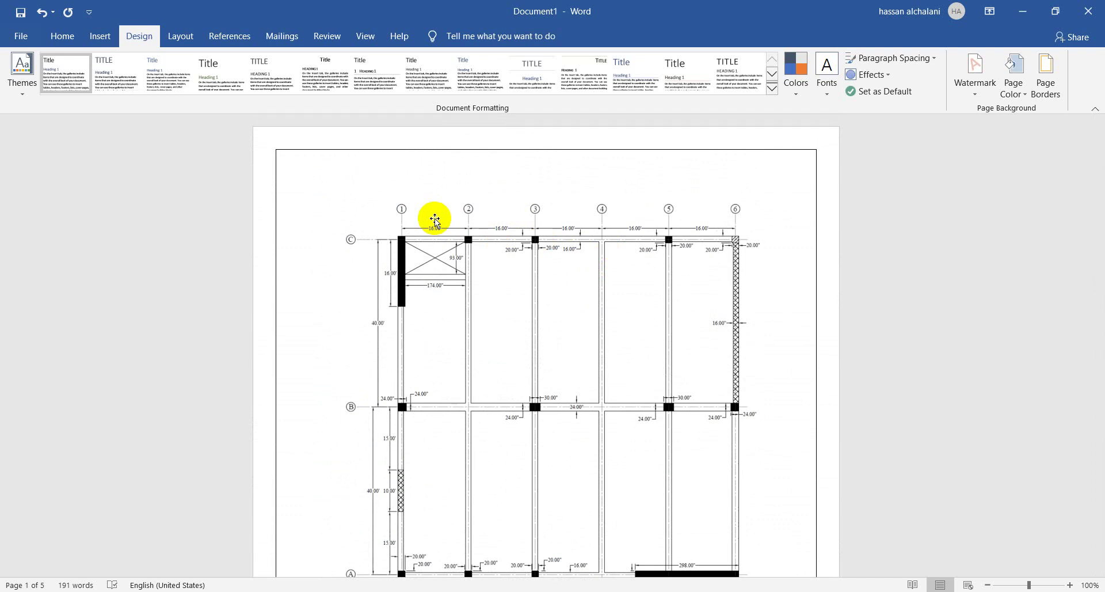
Step: Review the floor plan, material data, frame elevation and load calculations in the beam design document
scroll(435, 219, down, 3)
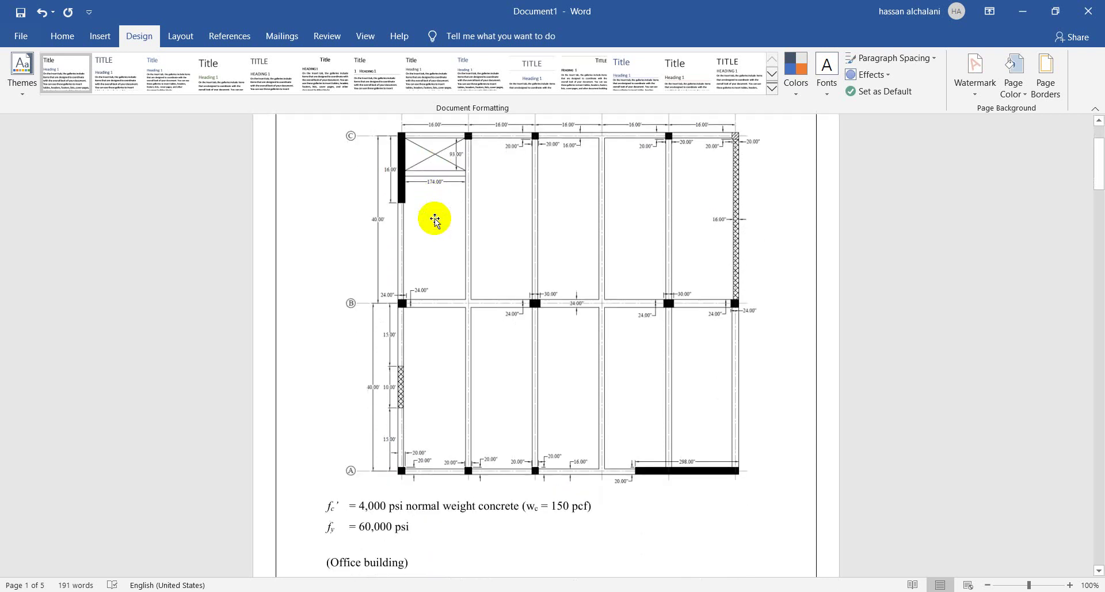
scroll(434, 218, down, 20)
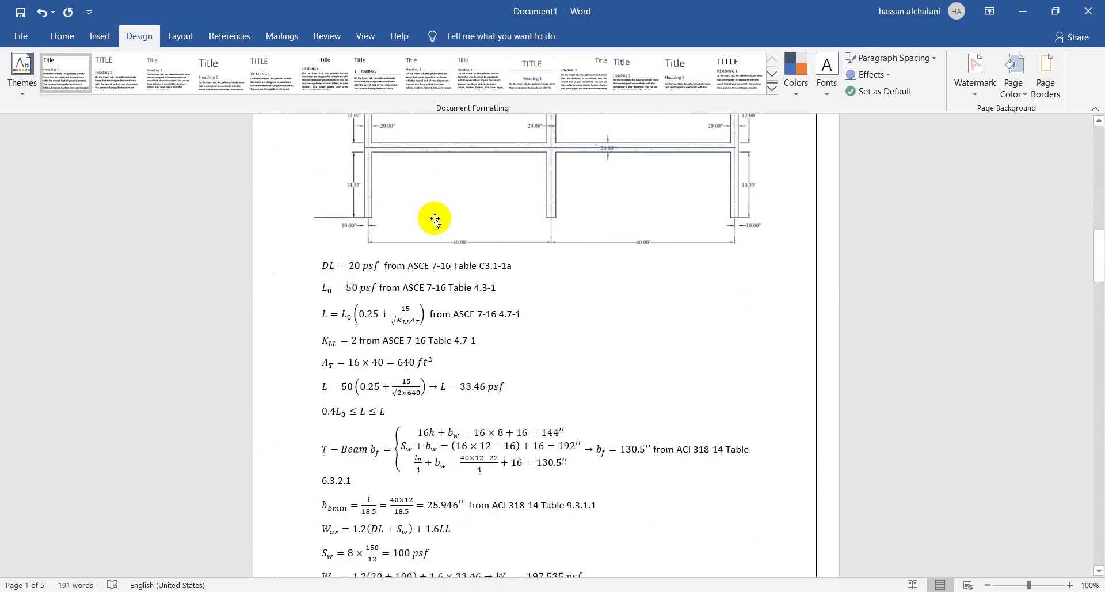
scroll(435, 218, up, 5)
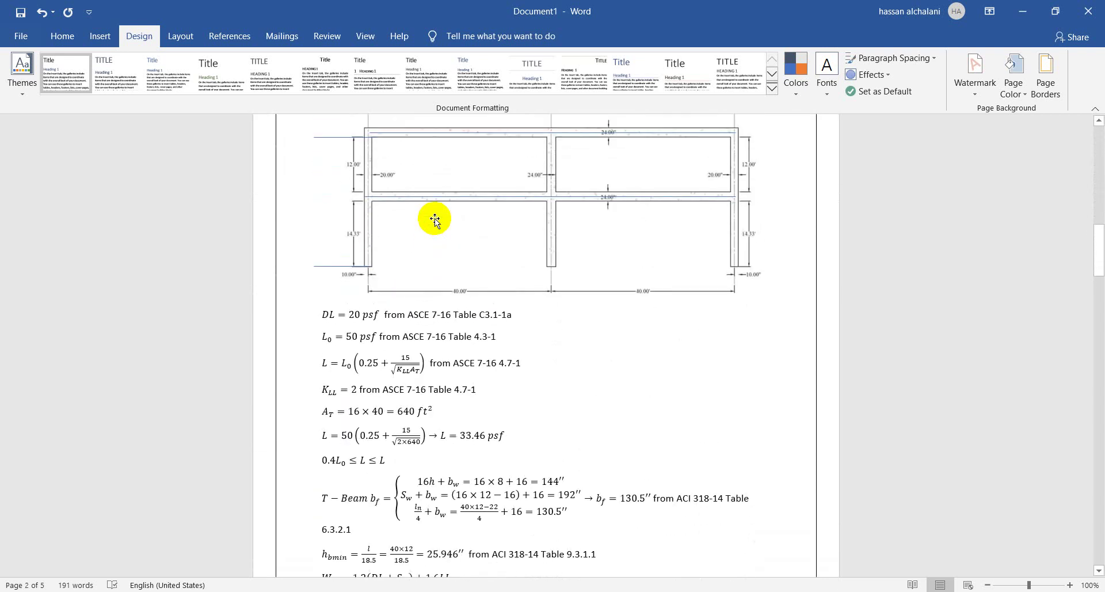
scroll(435, 219, up, 3)
scroll(434, 219, up, 13)
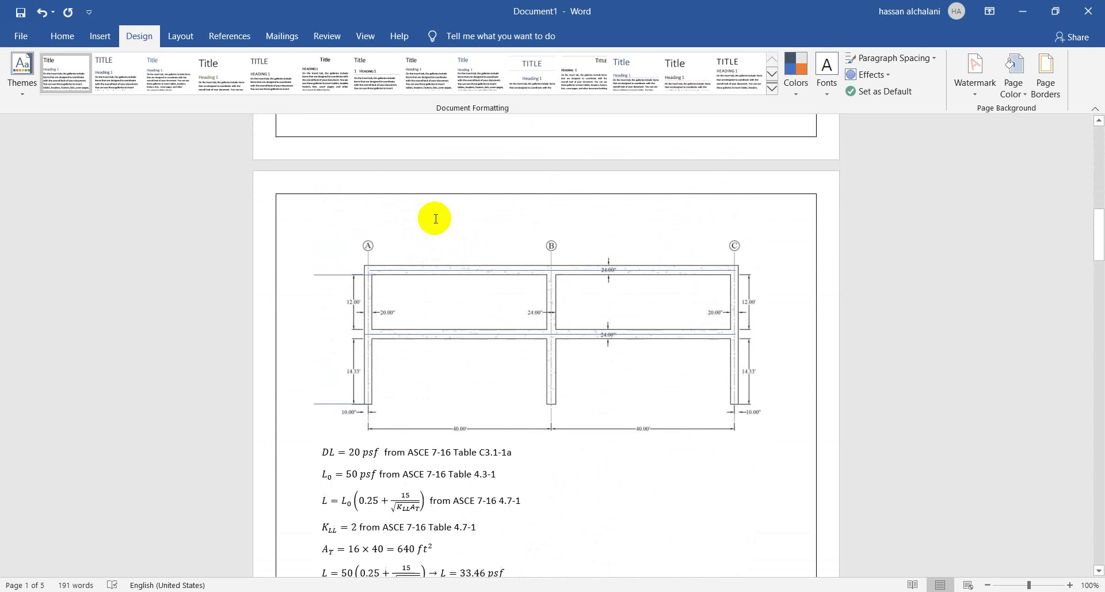
scroll(435, 218, up, 5)
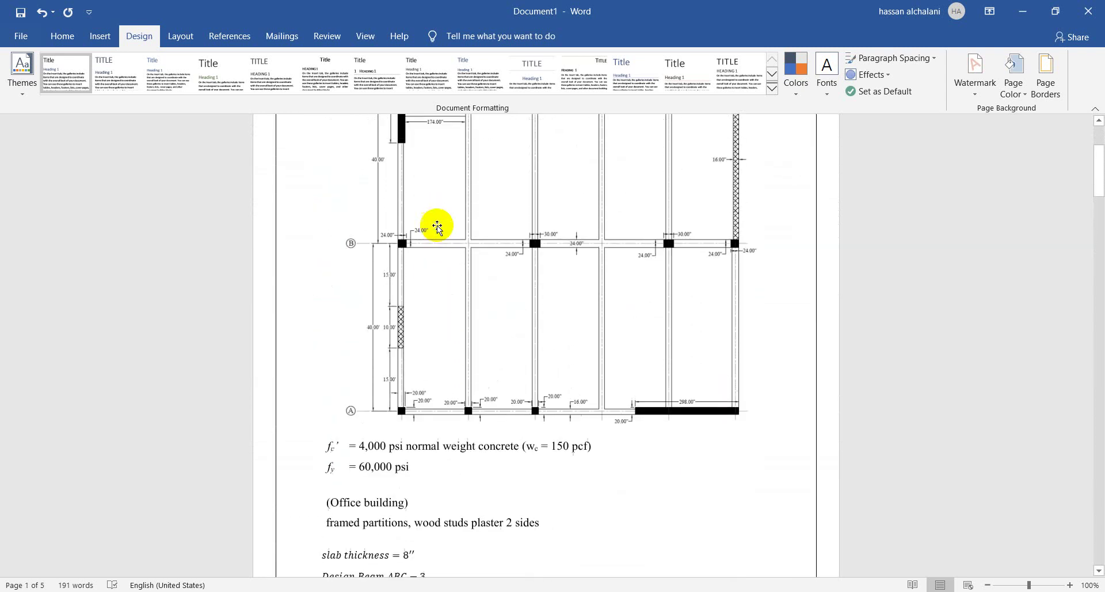
scroll(561, 165, up, 2)
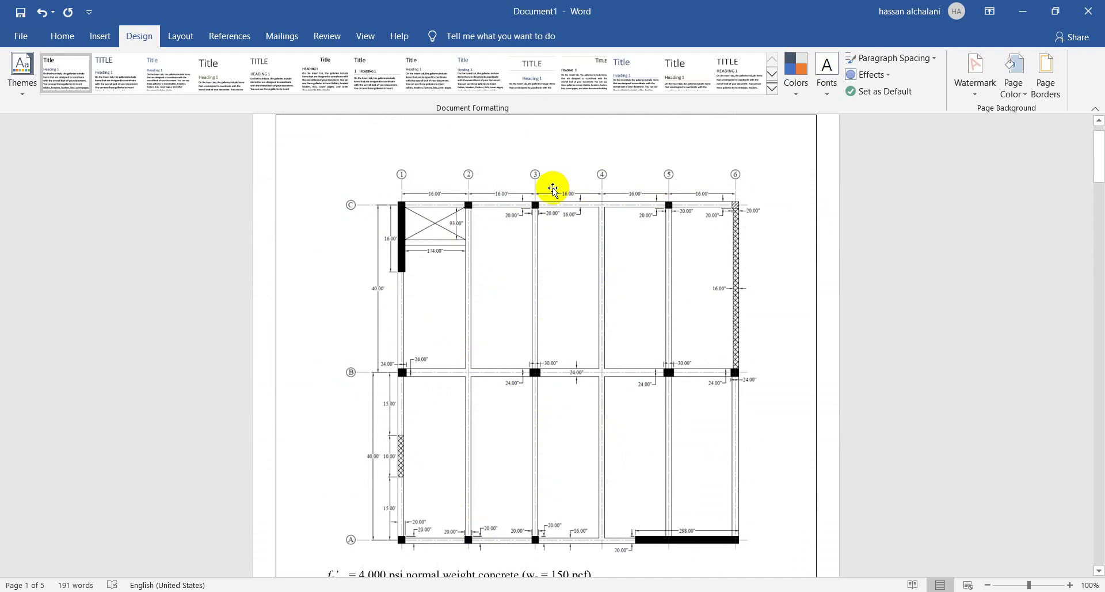
Step: Review the beam design calculations from the floor plan through to the moment distribution table and the negative moments below it
scroll(536, 194, down, 3)
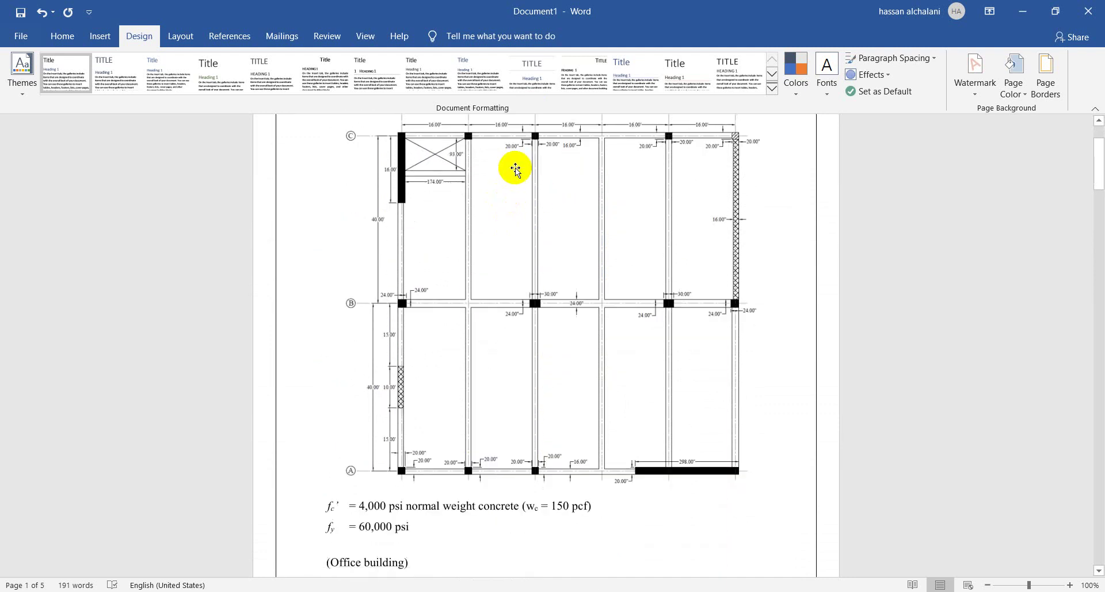
scroll(513, 172, down, 2)
scroll(513, 174, down, 20)
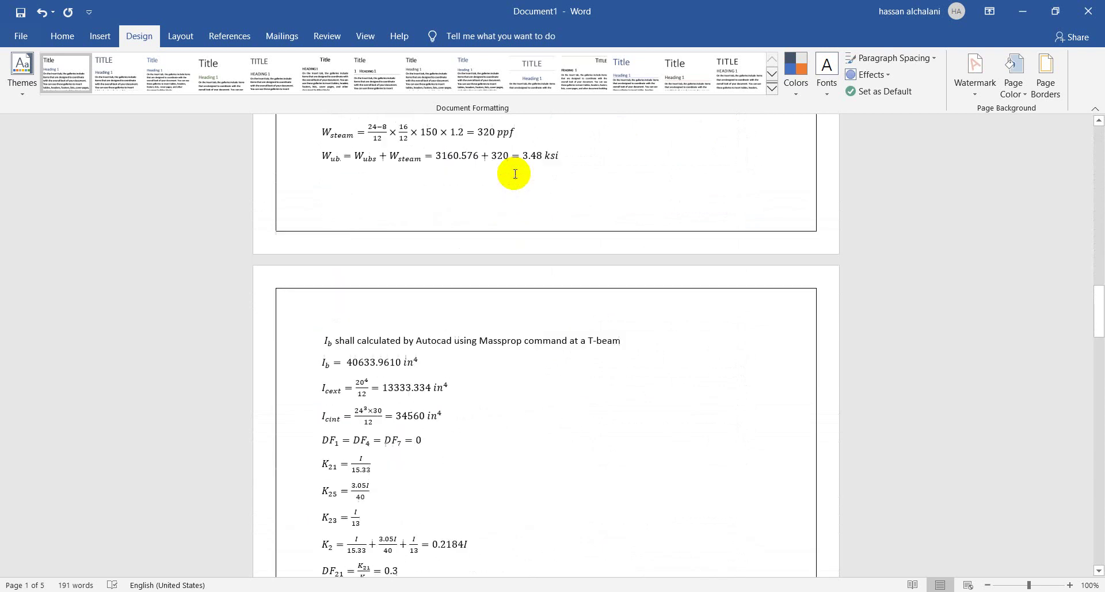
scroll(512, 173, down, 9)
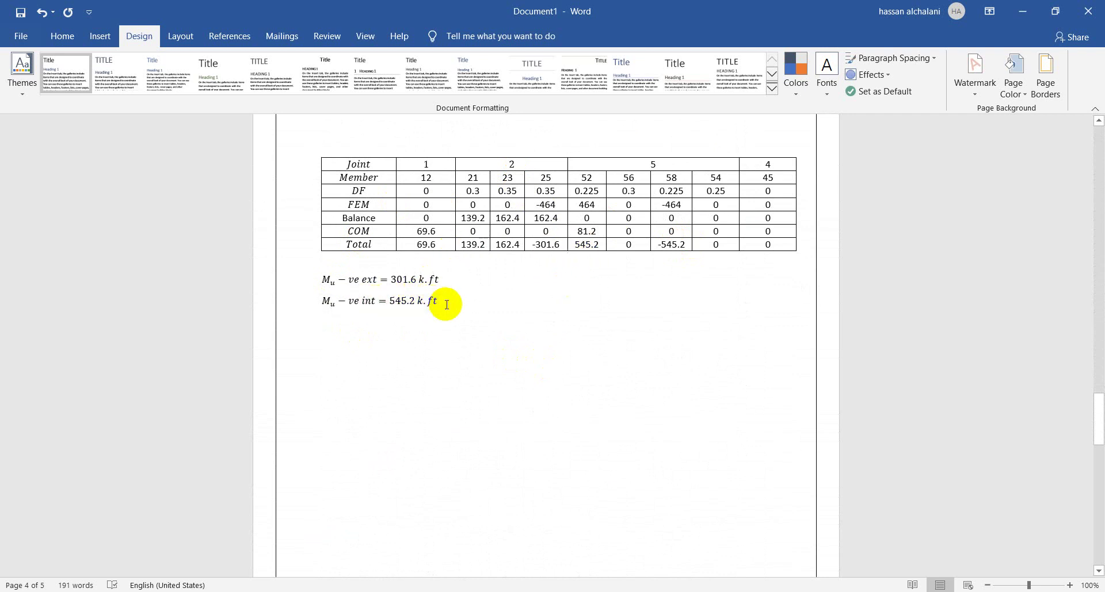
Step: Minimize the Word document and launch AutoCAD 2020 from the desktop
click(1022, 11)
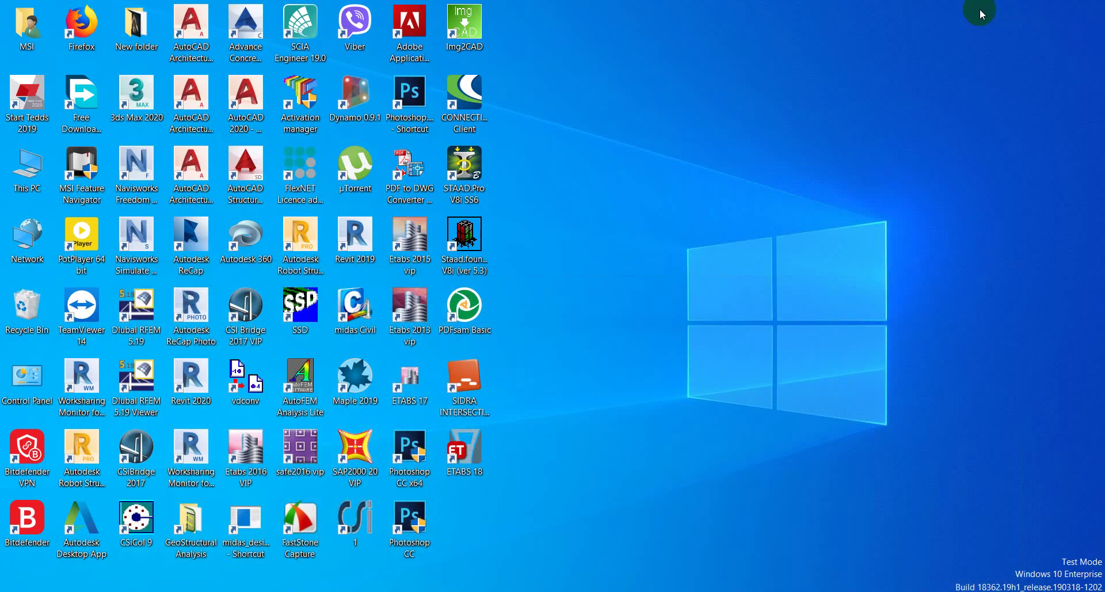
double_click(254, 101)
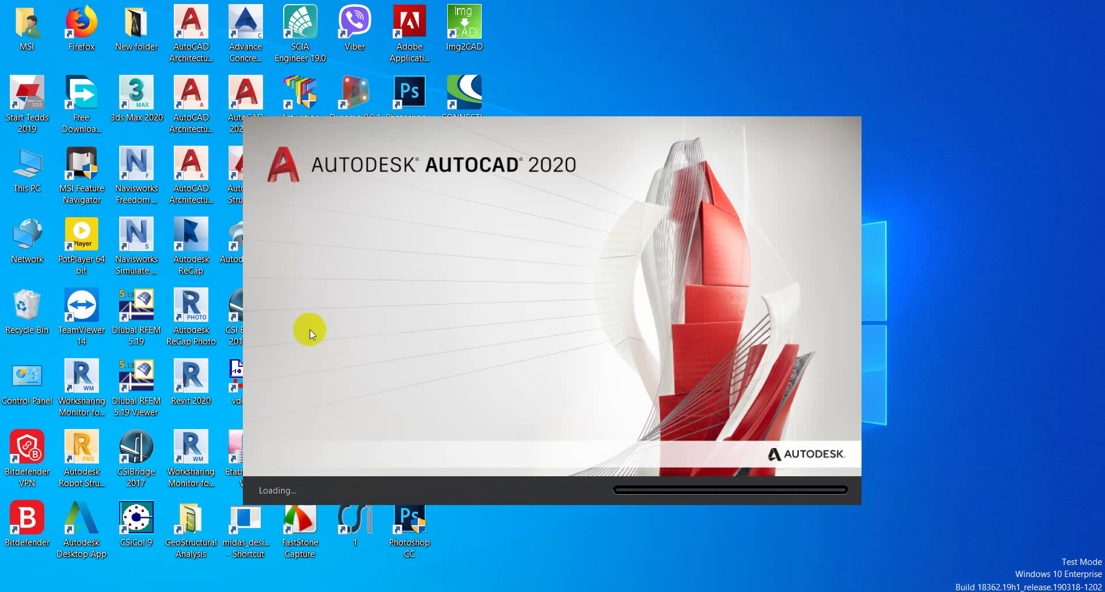
Step: Return to the Word document and examine the member 25 and 52 columns and their totals in the moment distribution table
click(495, 544)
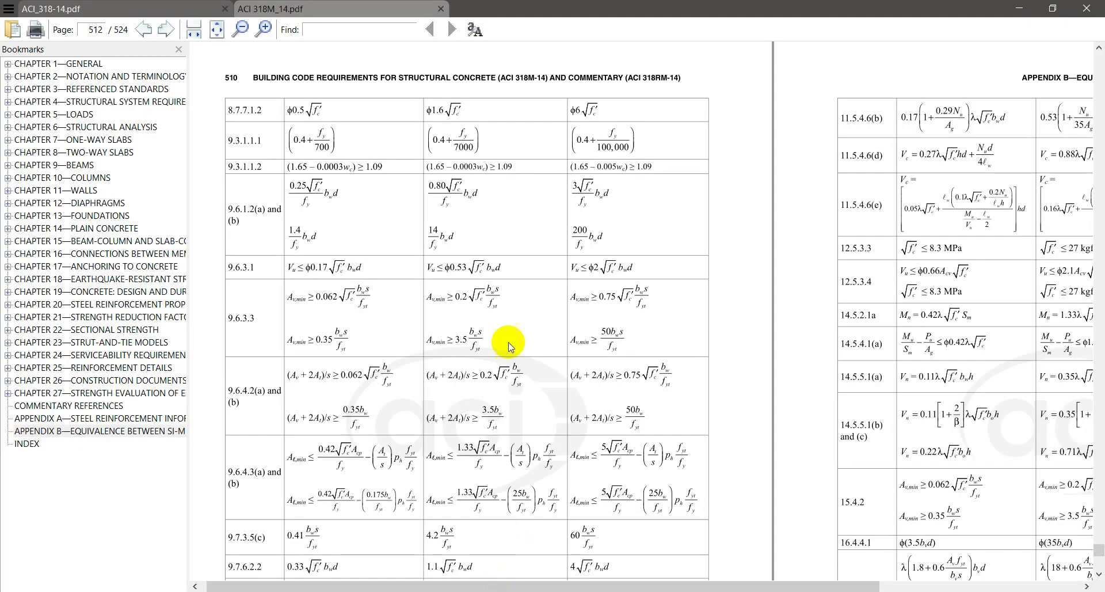
scroll(298, 277, up, 3)
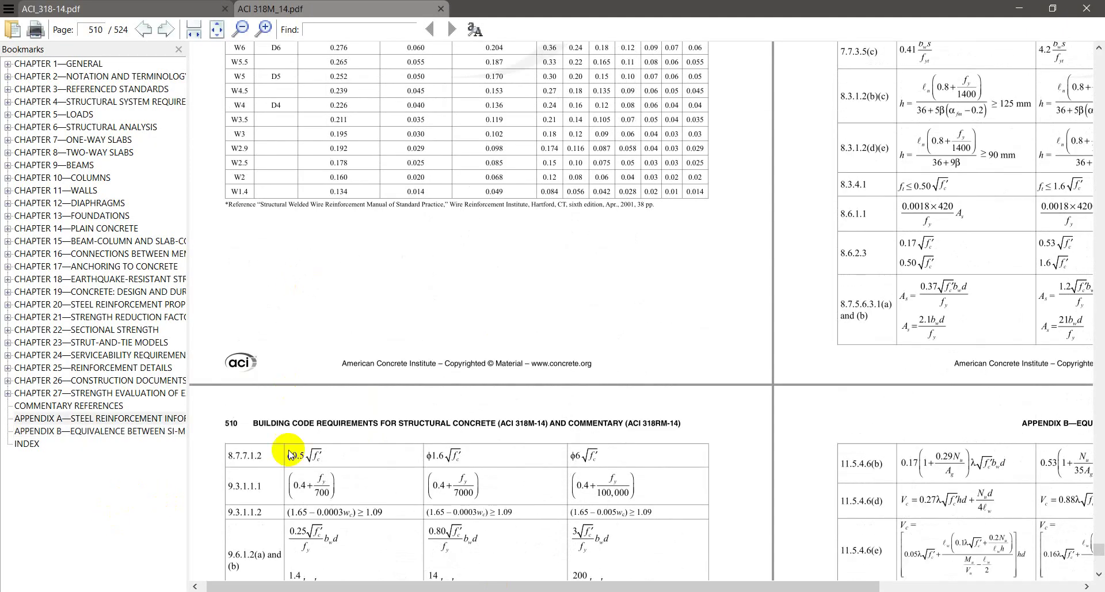
click(334, 582)
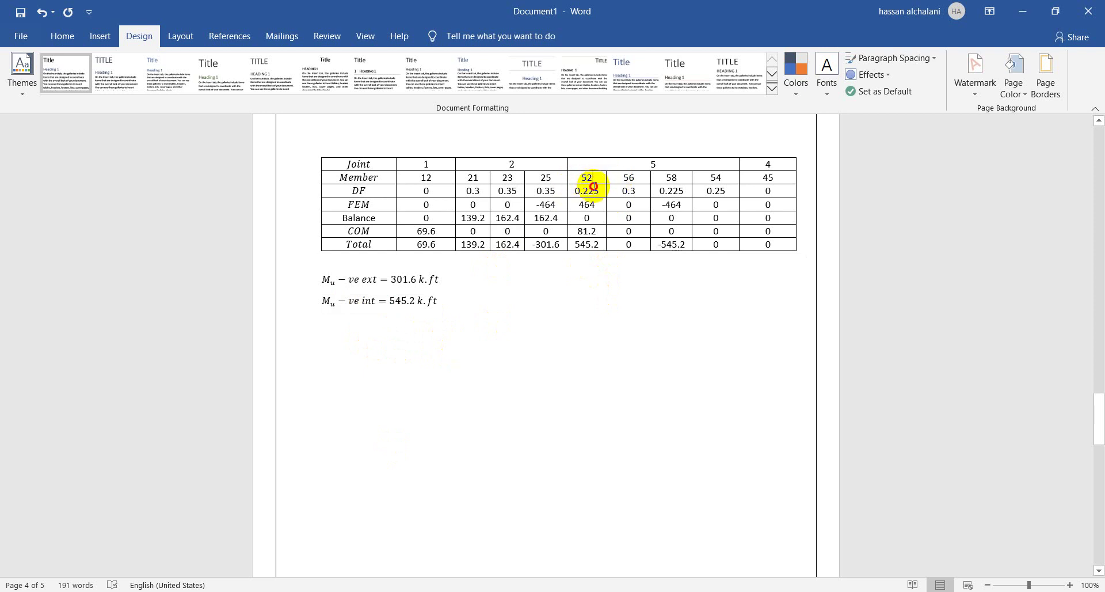
drag(592, 186, 530, 248)
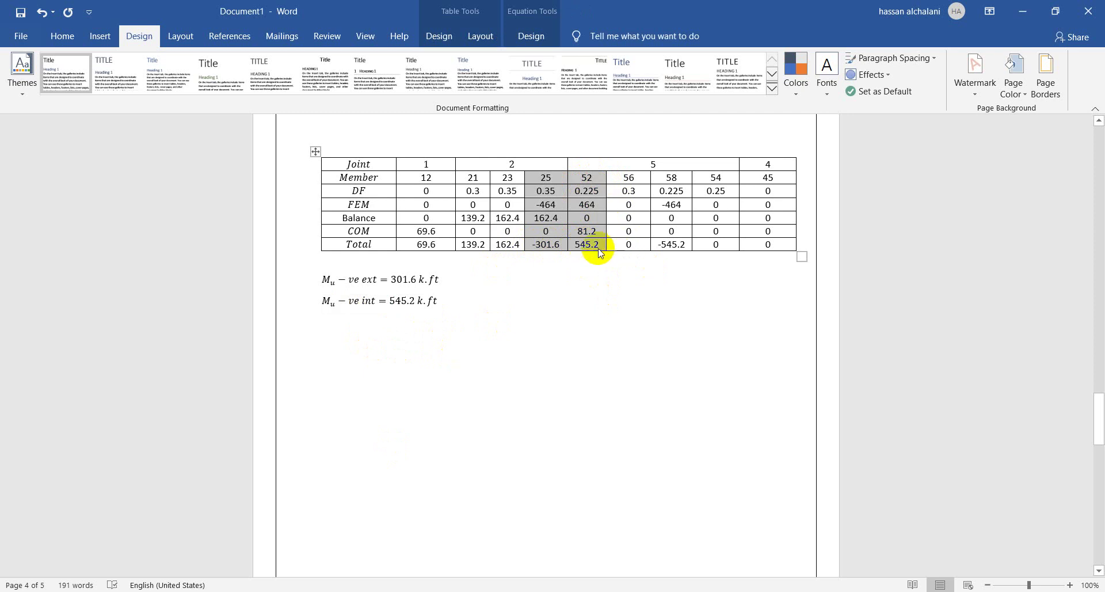
click(583, 243)
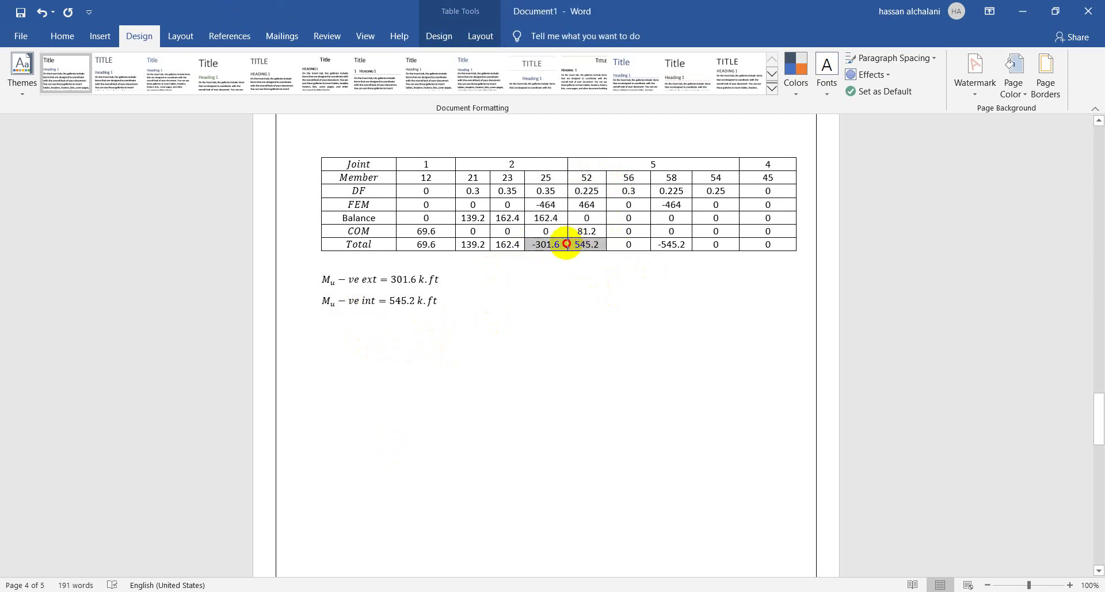
click(581, 244)
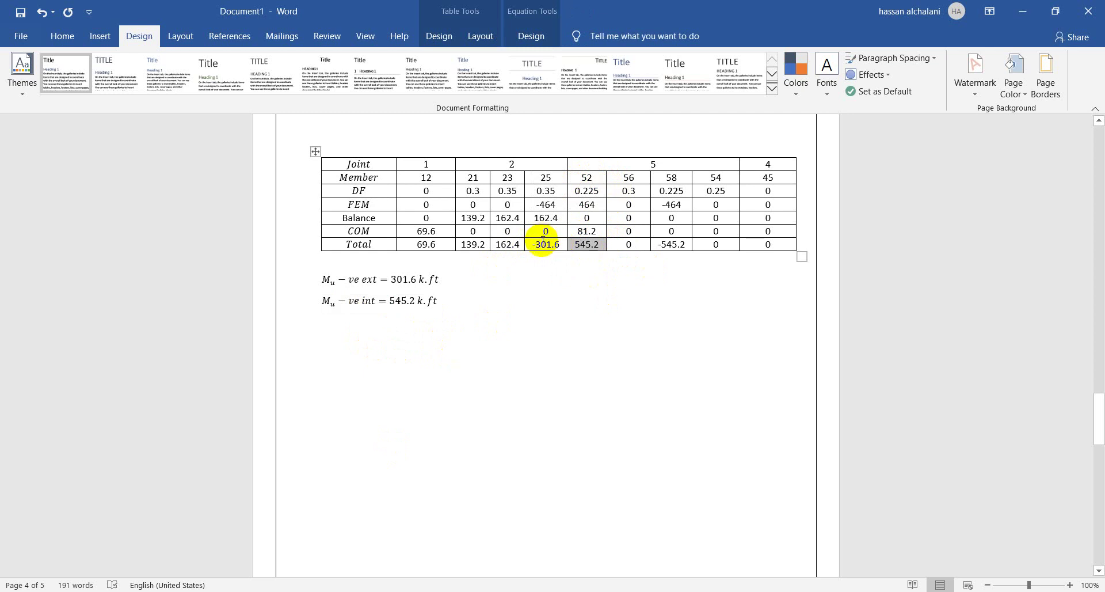
click(542, 244)
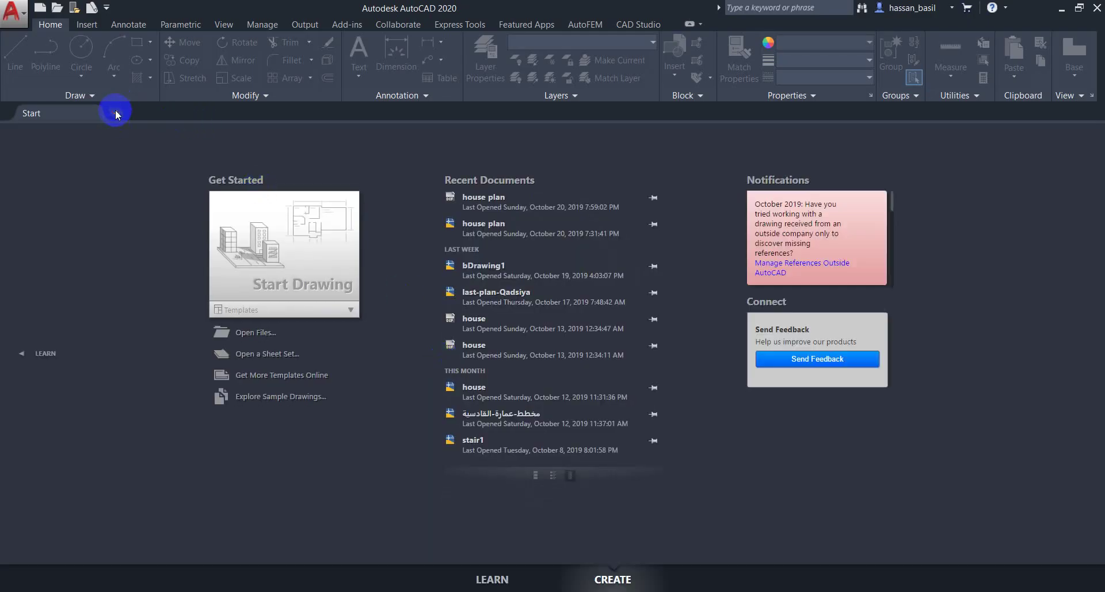
Step: Start a new blank drawing in AutoCAD
click(331, 248)
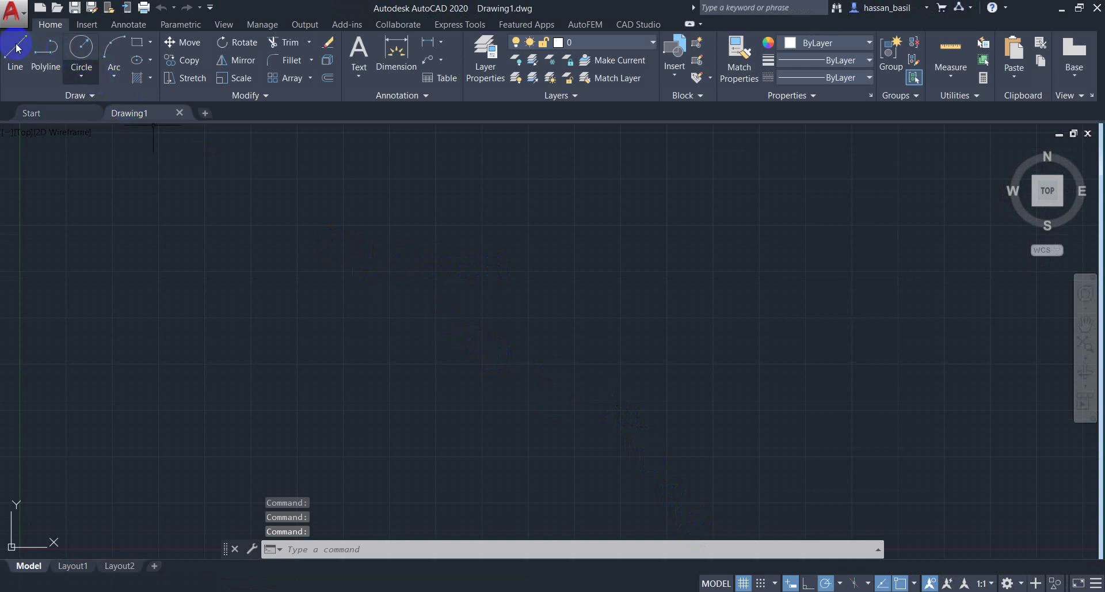
click(777, 583)
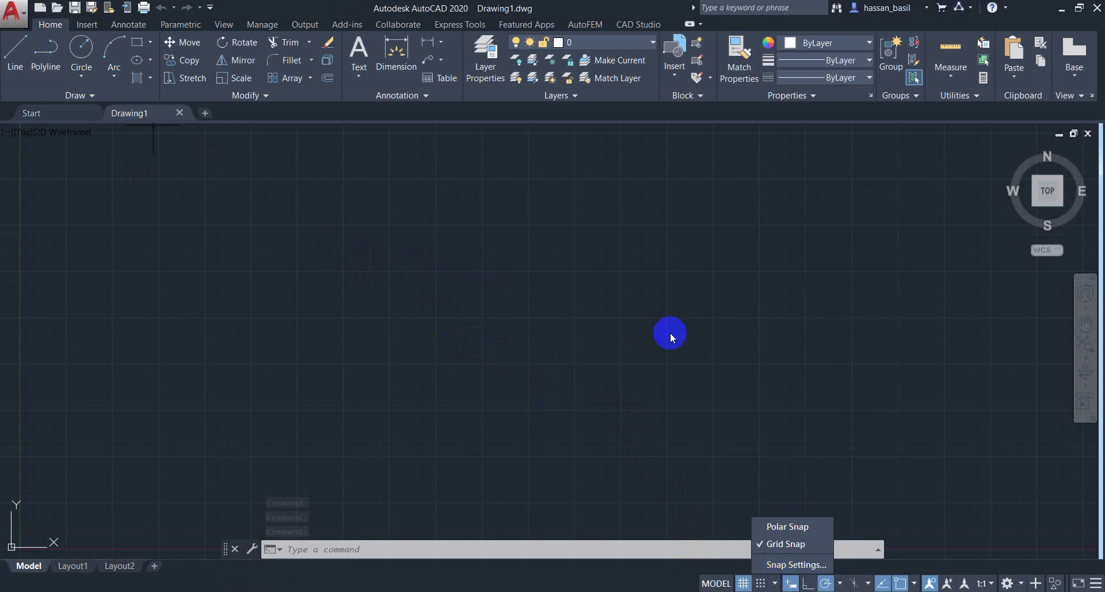
key(Escape)
key(Escape)
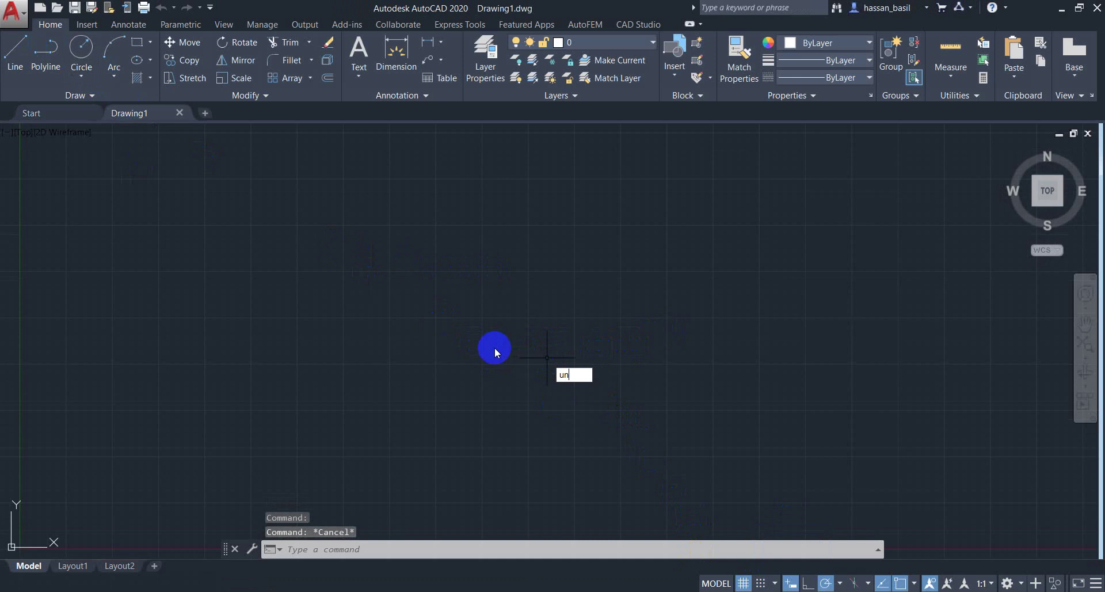
Step: Set the drawing's insertion scale units to feet
key(Return)
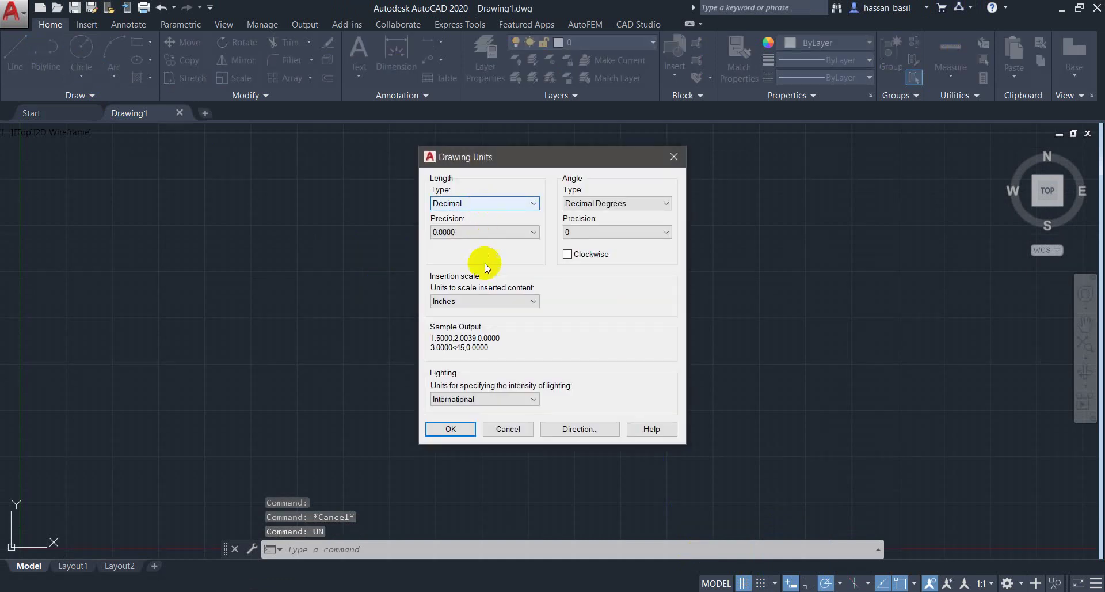
click(483, 299)
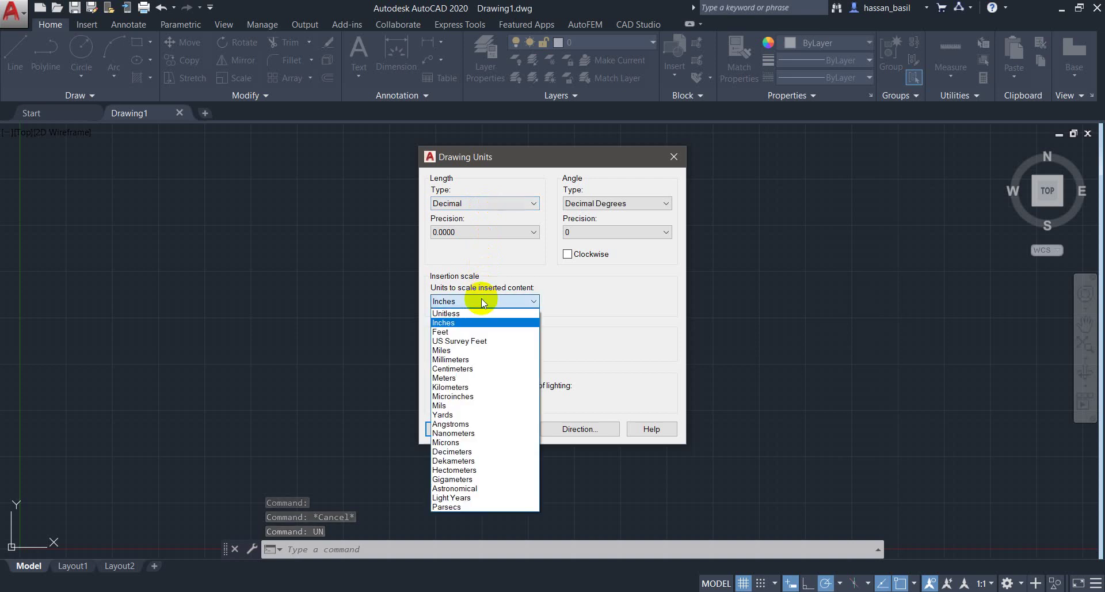
click(463, 338)
click(452, 429)
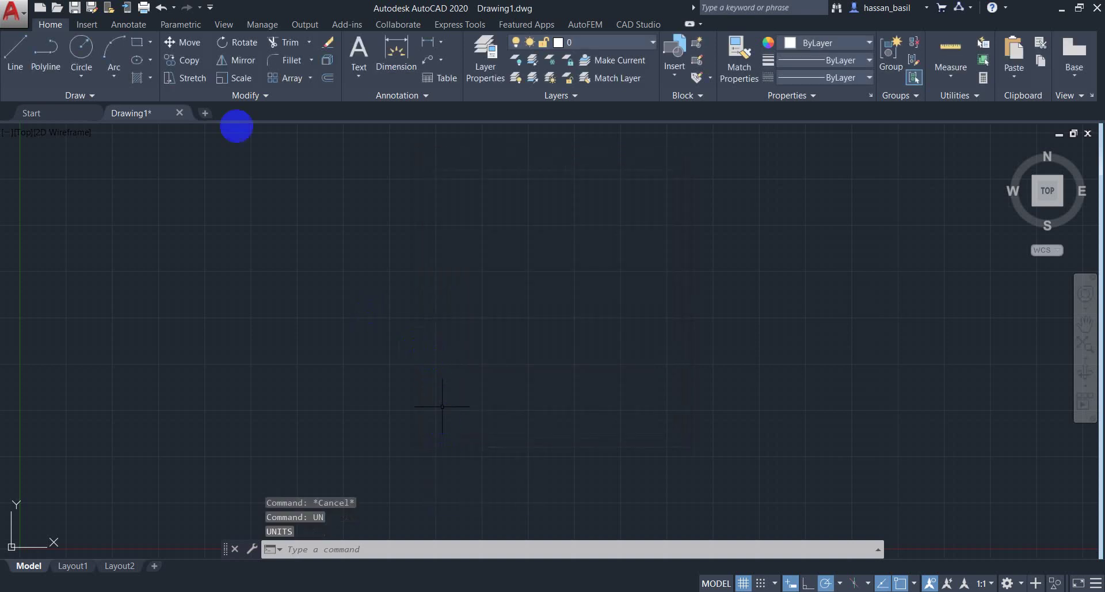
Step: Draw a horizontal line 40 units long to represent the beam span
click(12, 44)
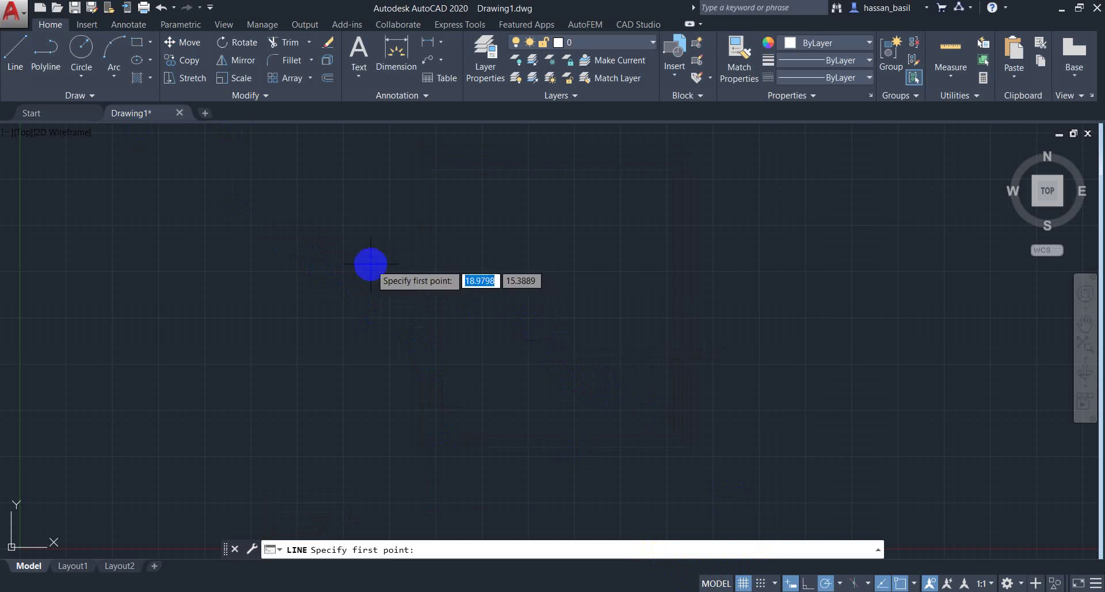
click(343, 226)
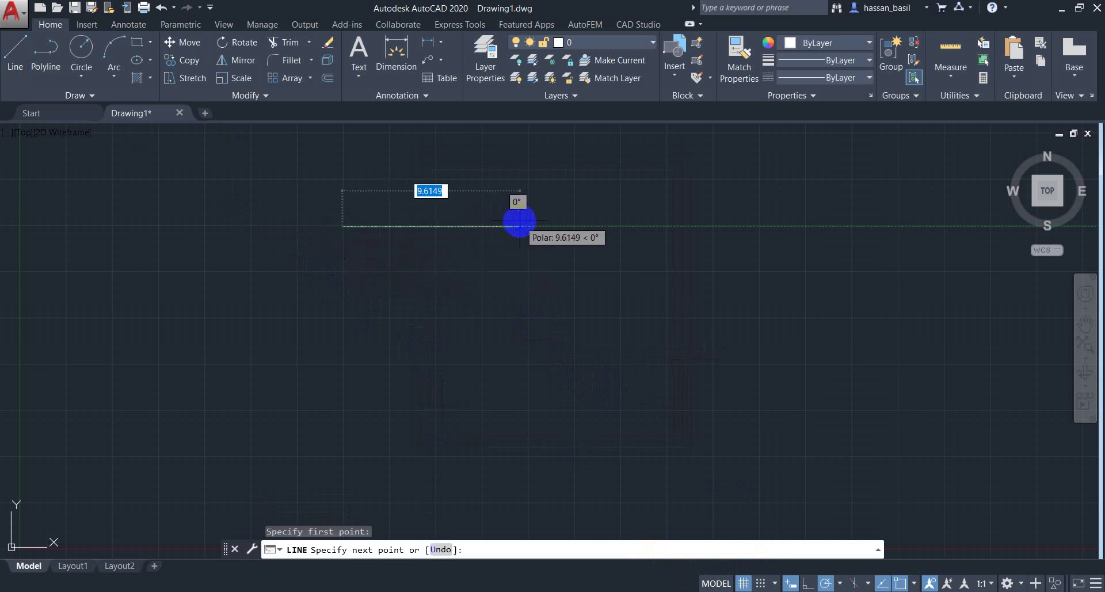
text(40)
key(Return)
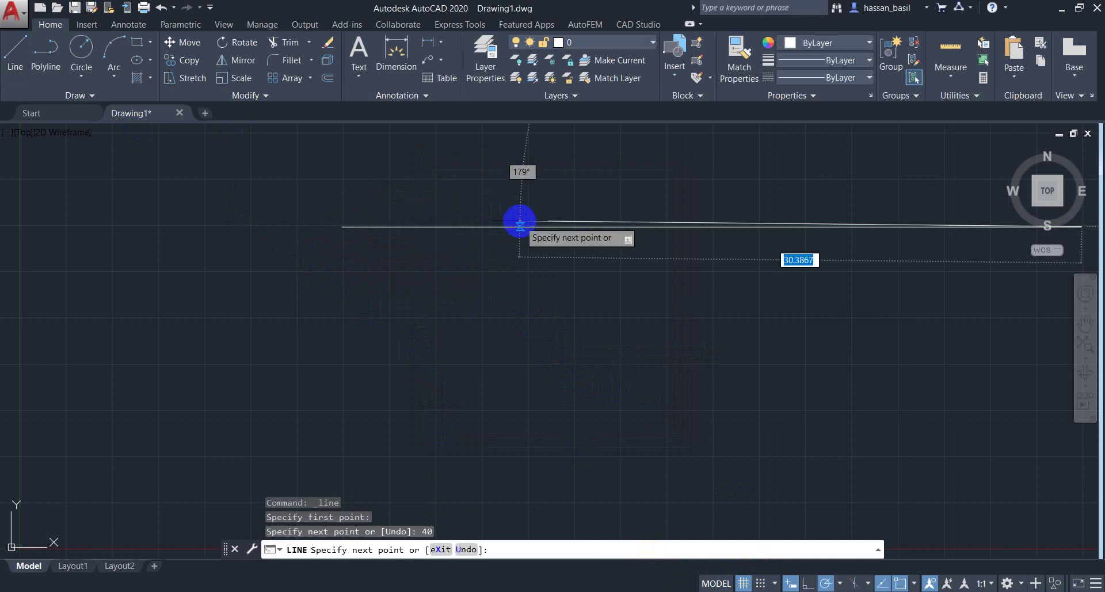
scroll(572, 230, down, 3)
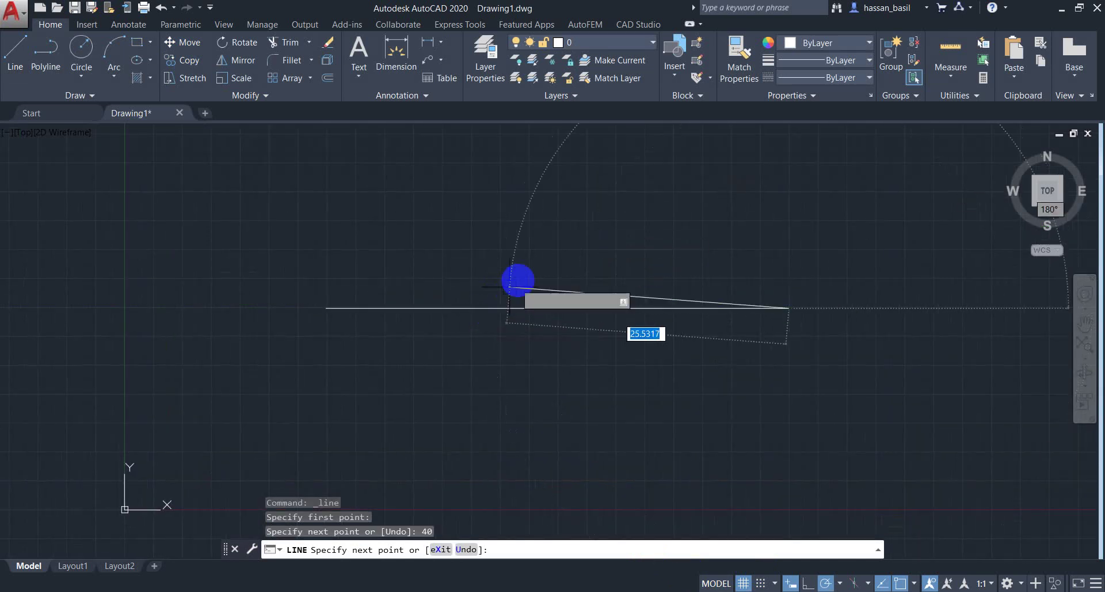
key(Escape)
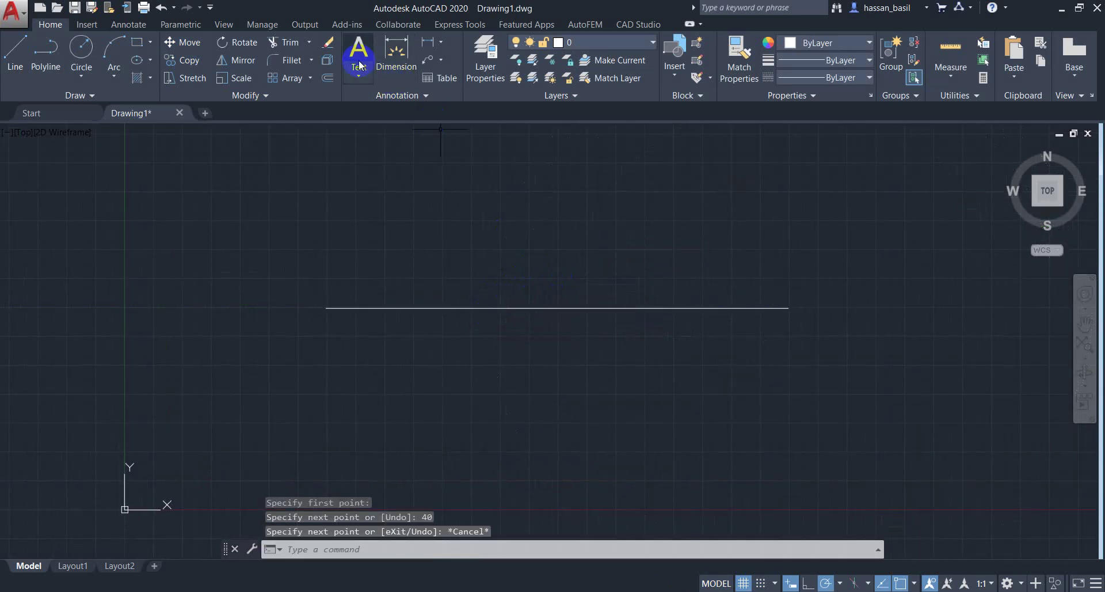
Step: Draw a thin rectangle resting on the line and spanning its full 40-unit length
click(137, 42)
click(325, 308)
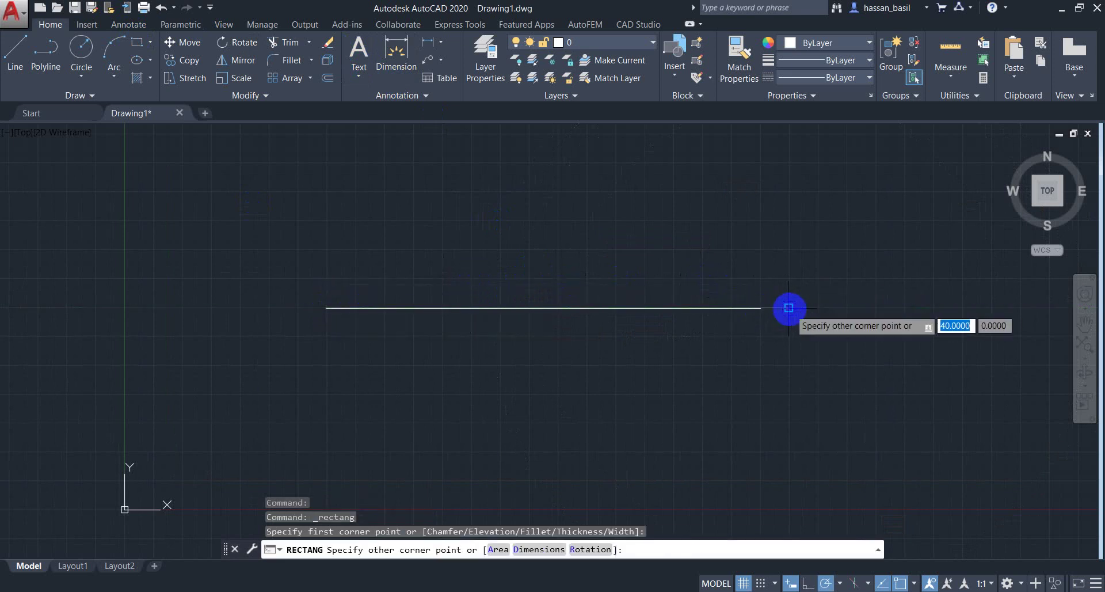
click(788, 289)
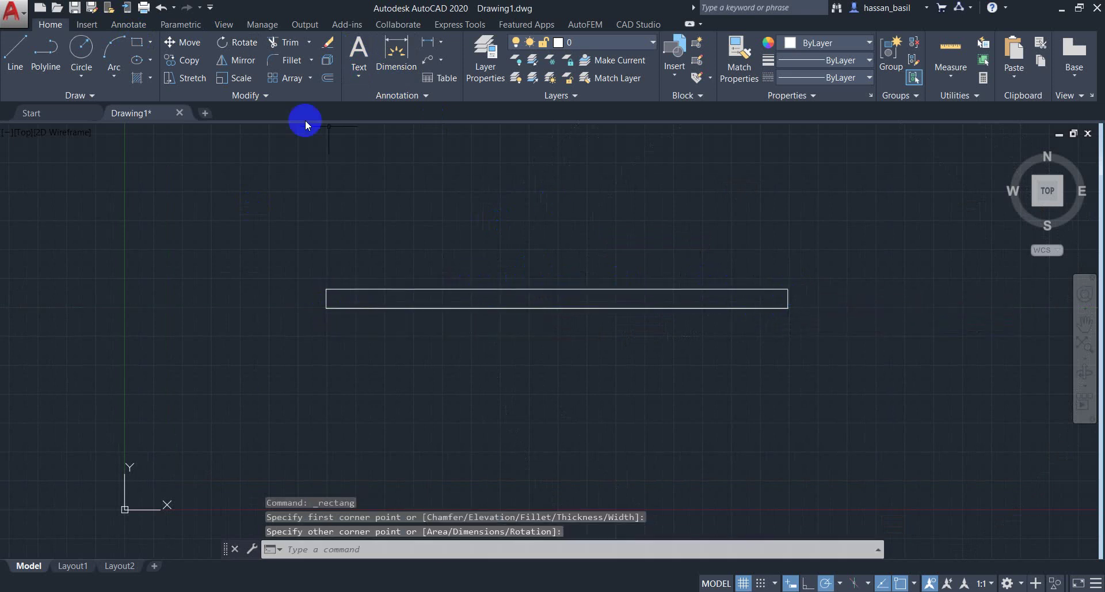
Step: Draw a circle with a radius of about 3.28 centred on the left end of the line
click(86, 50)
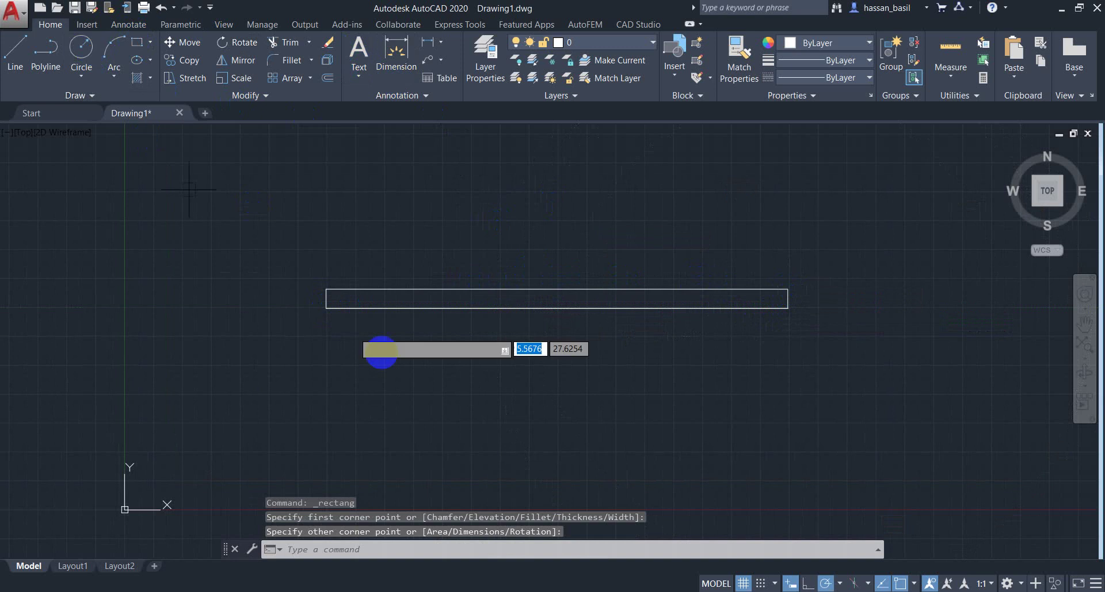
click(325, 308)
click(339, 273)
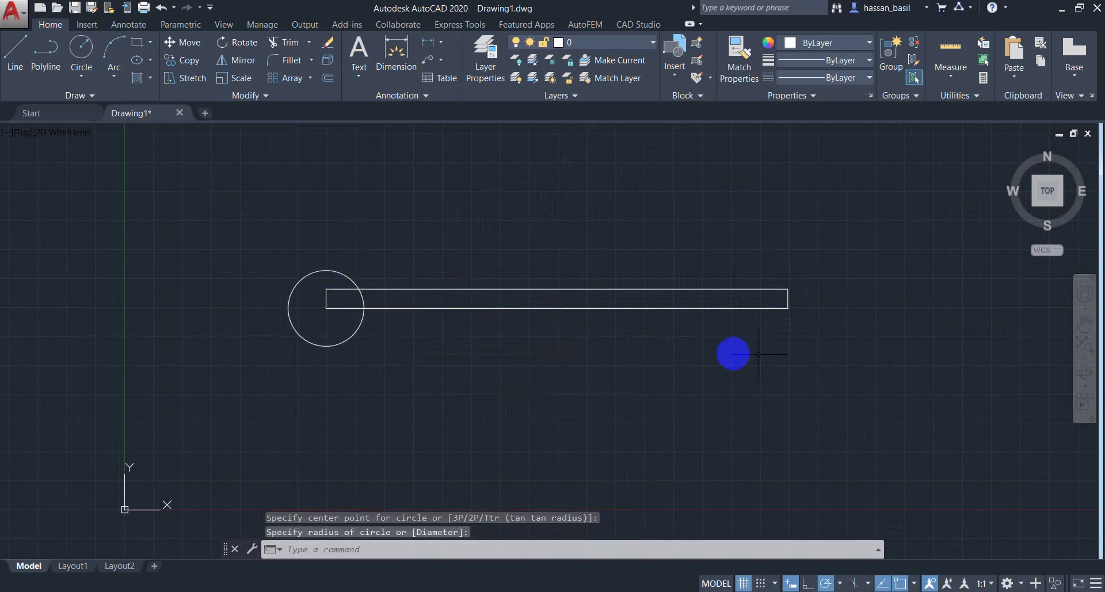
key(Return)
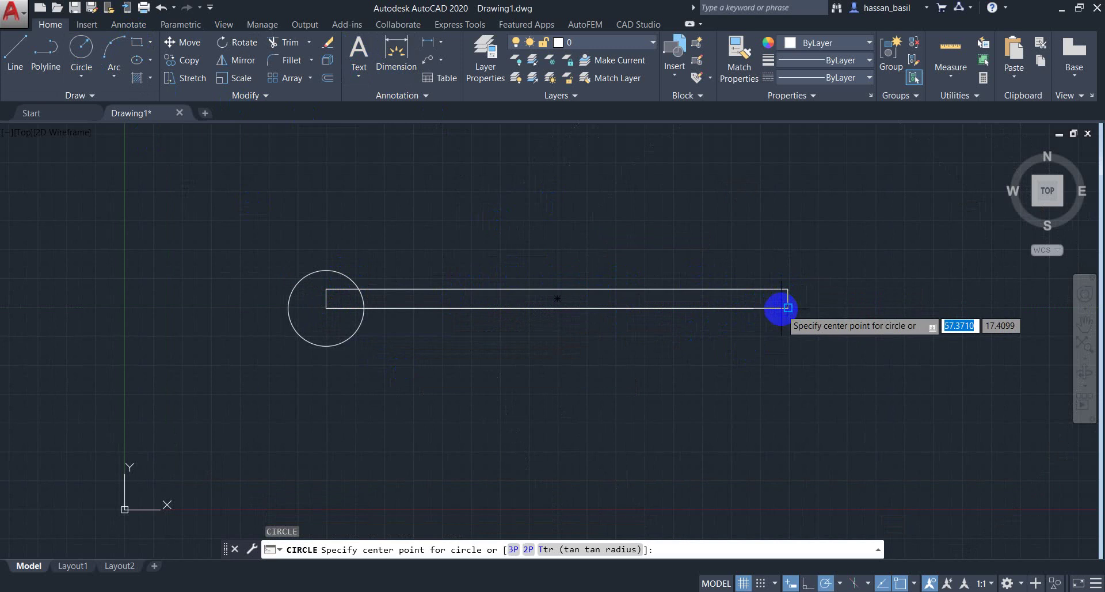
click(784, 306)
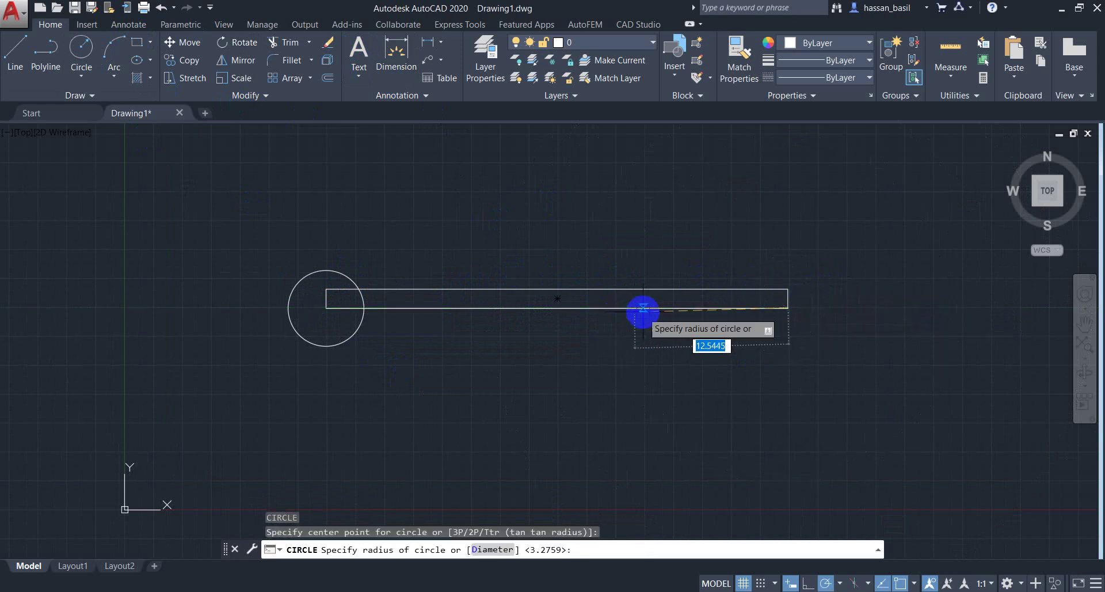
key(Escape)
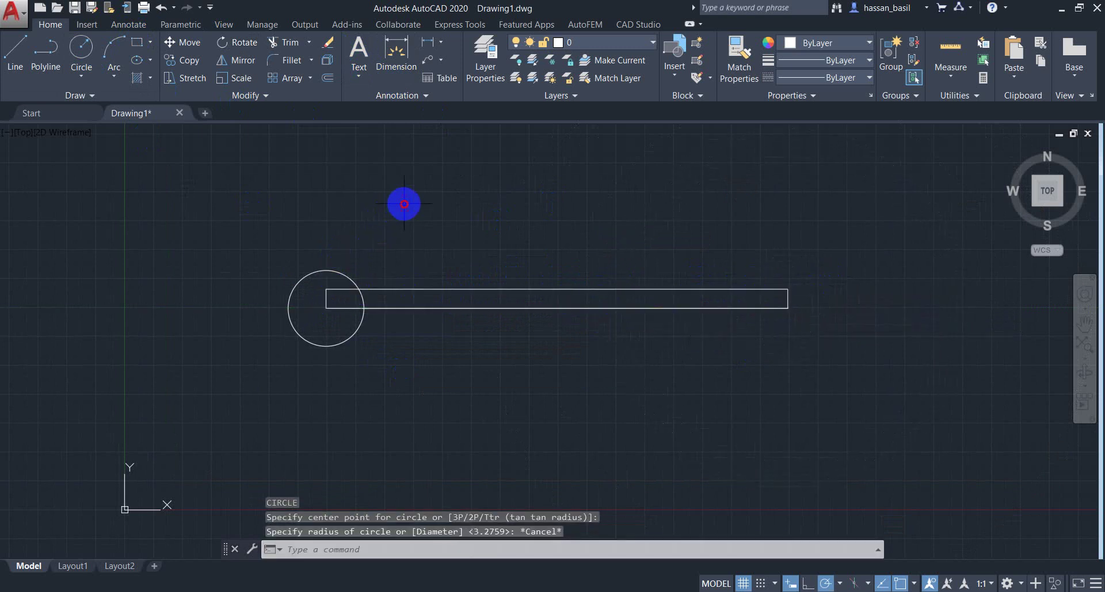
click(404, 204)
click(220, 408)
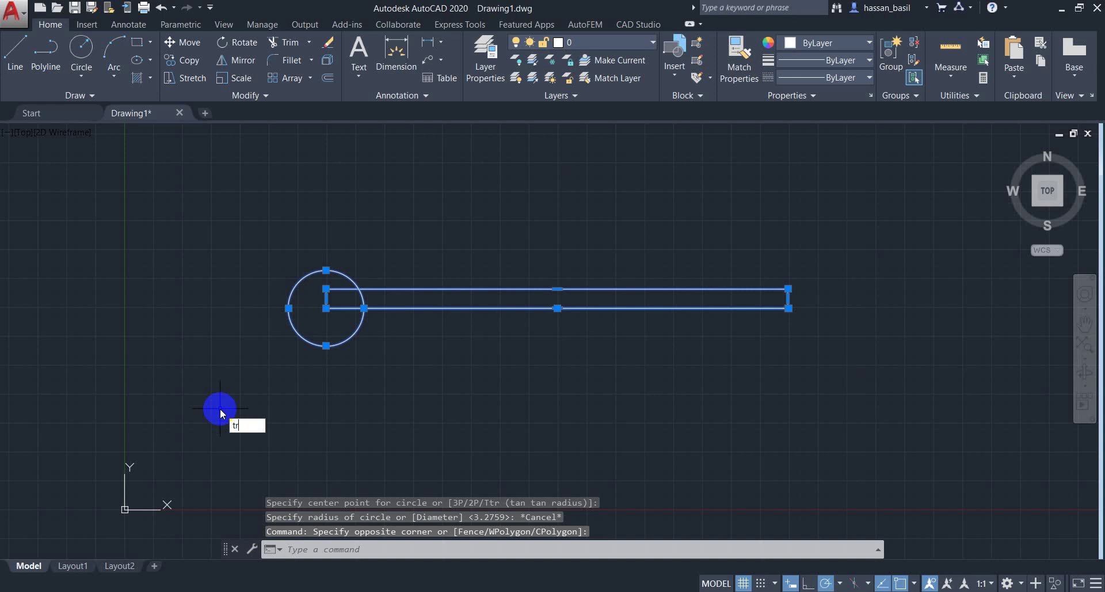
text(tr)
key(Return)
scroll(311, 322, up, 2)
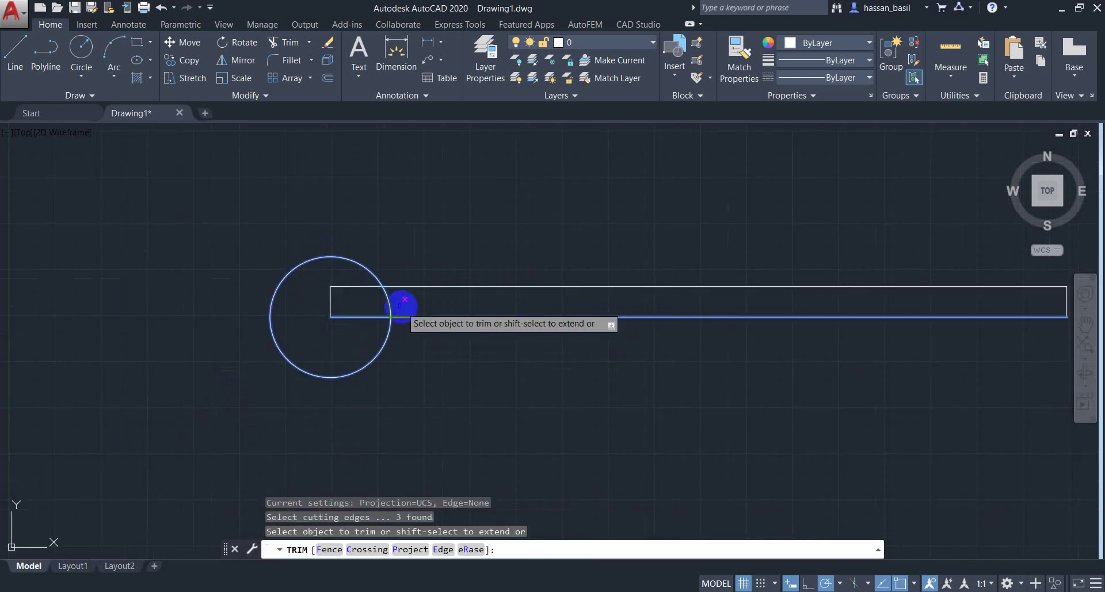
key(Escape)
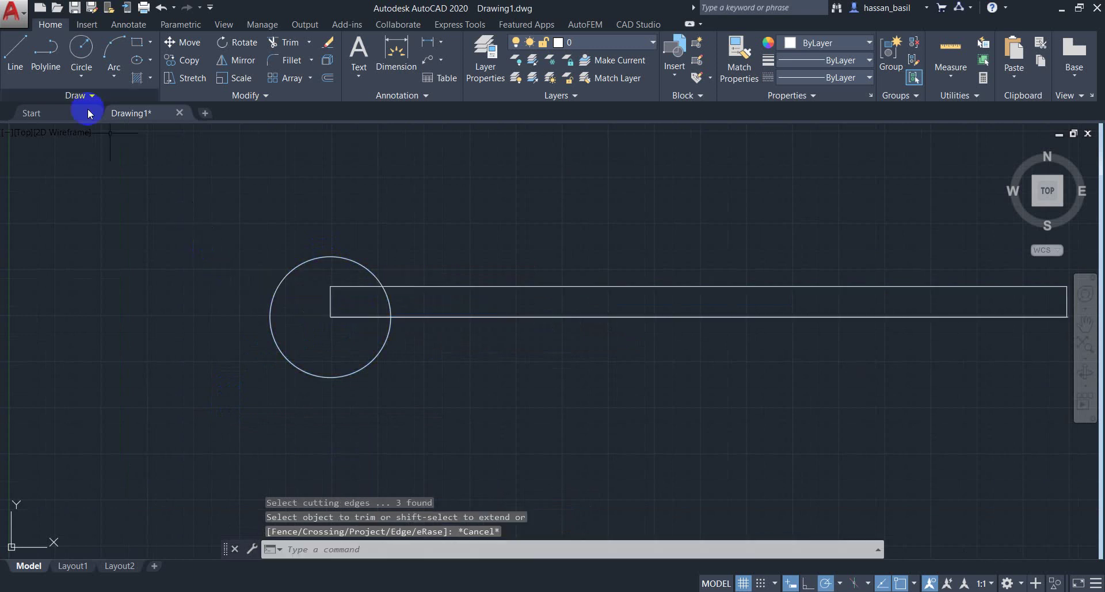
Step: Draw a horizontal construction line from the circle's centre outward past its left side
text(l)
key(Return)
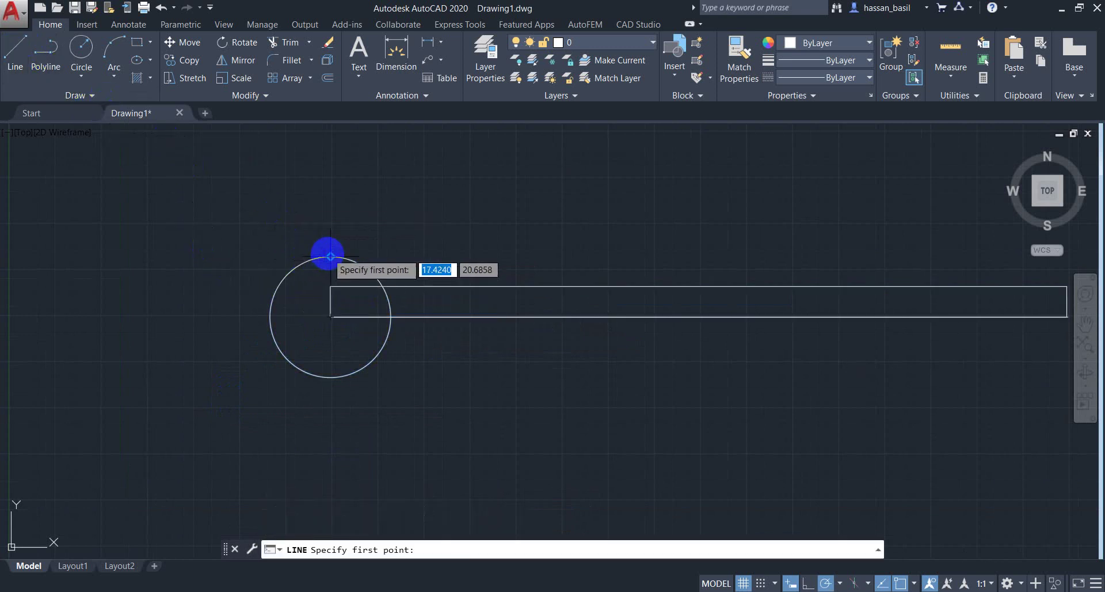
click(331, 316)
click(238, 315)
key(Escape)
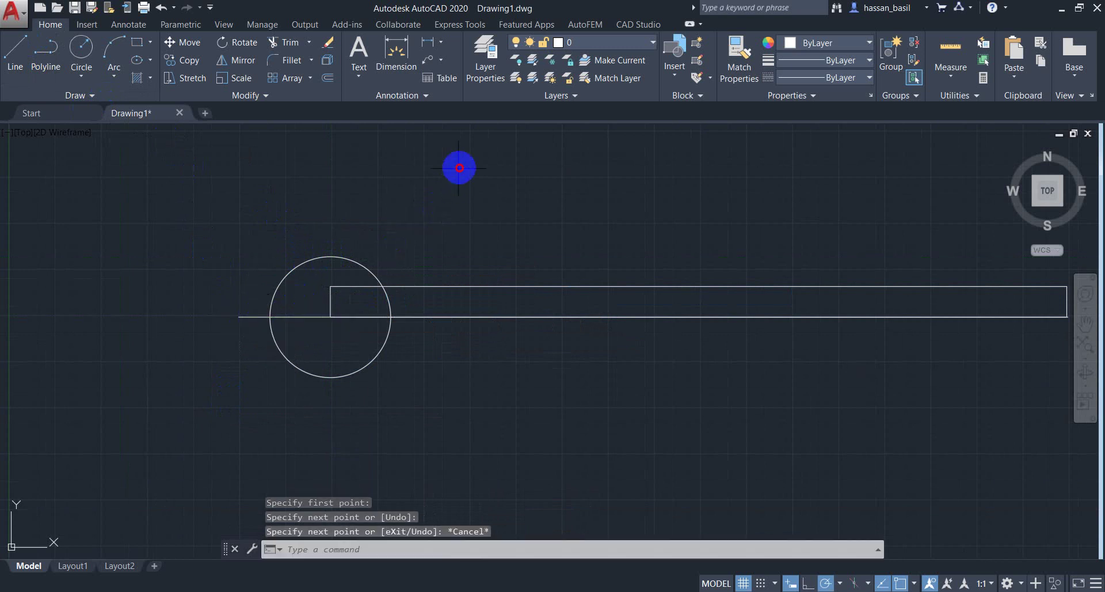
click(461, 167)
key(Escape)
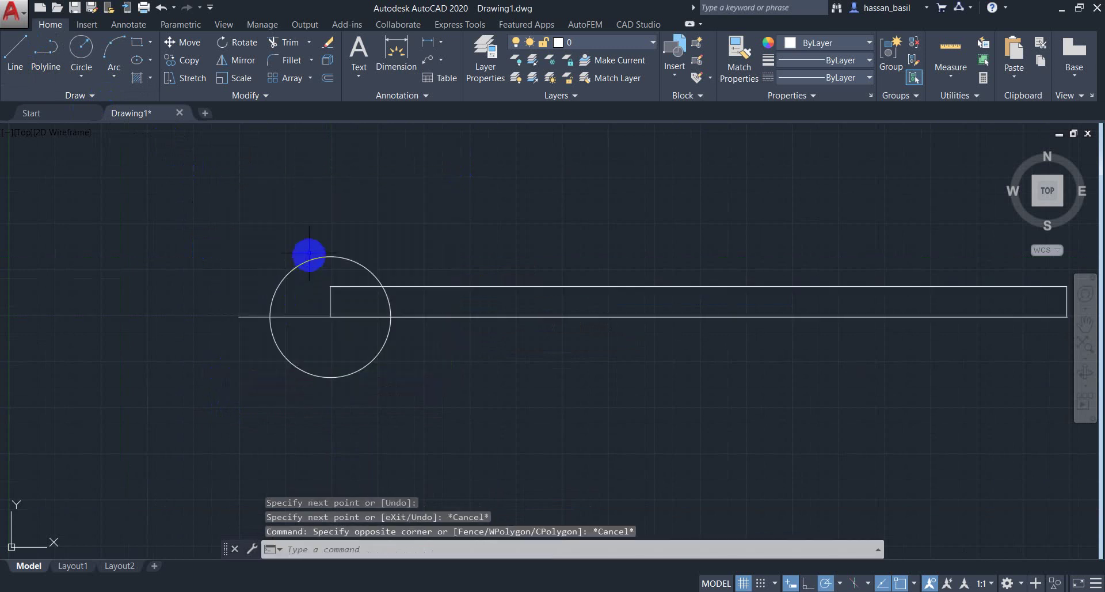
Step: Draw a vertical construction line from the circle's centre down to its lowest point
click(15, 49)
click(329, 316)
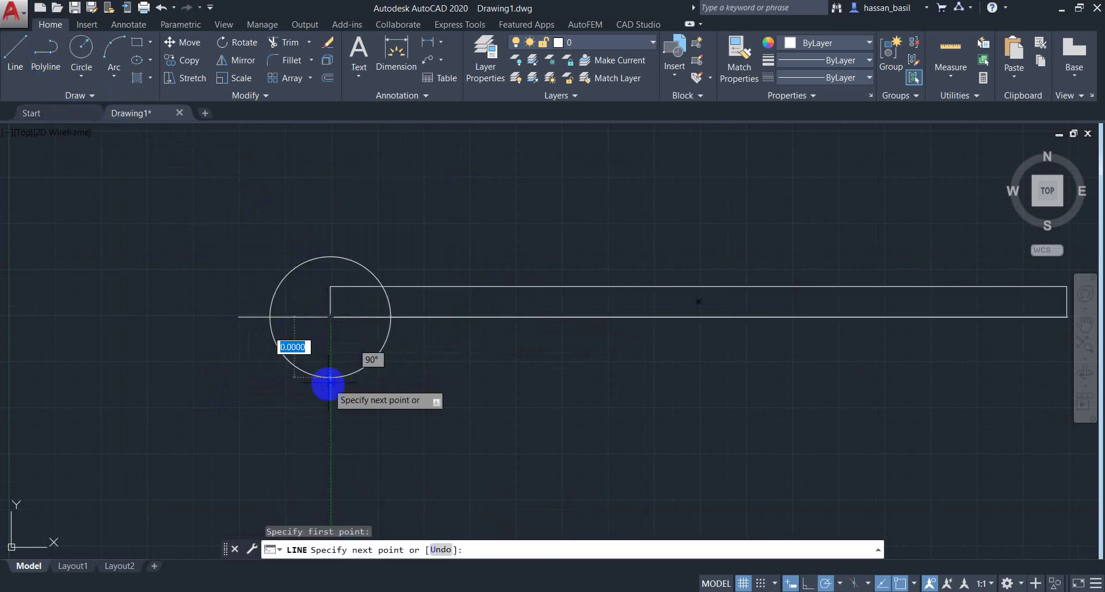
click(330, 377)
key(Escape)
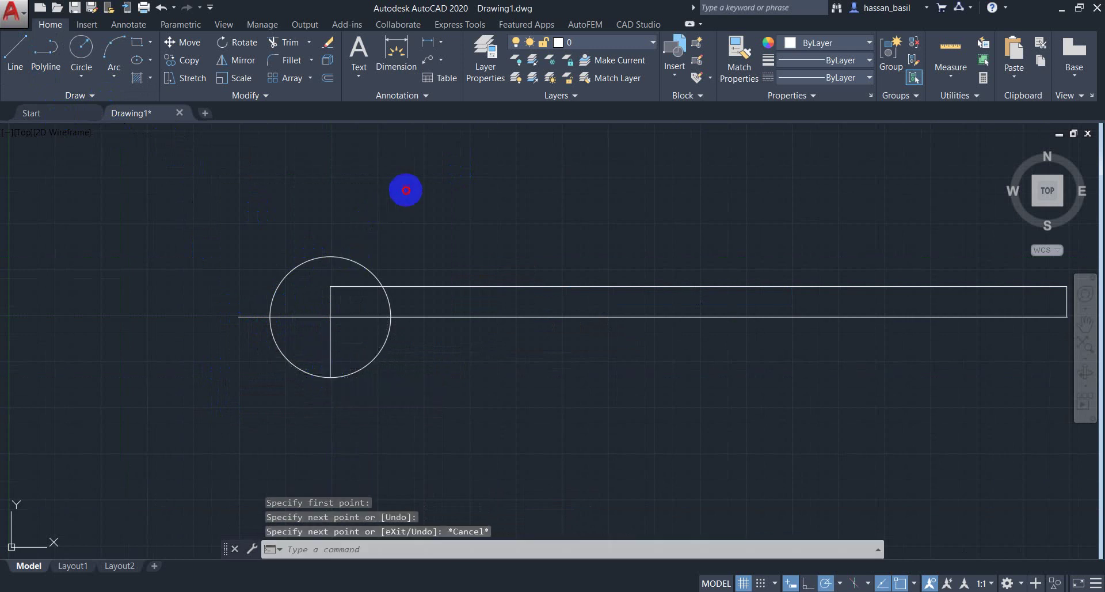
Step: Trim away the lower-left quarter of the circle and erase the two construction lines
click(403, 190)
click(172, 412)
key(Return)
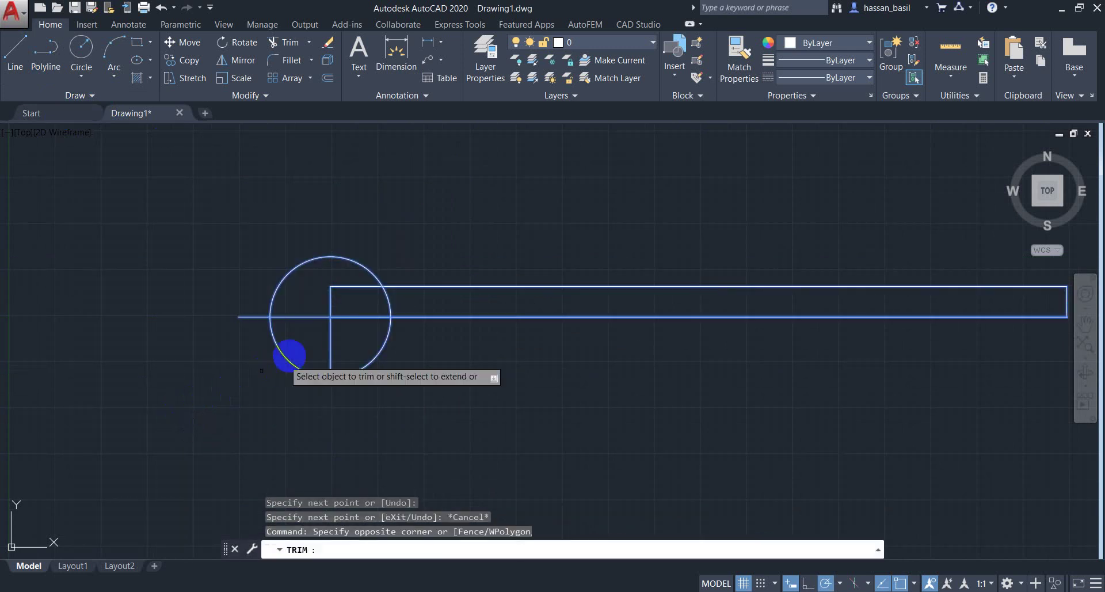
click(313, 338)
click(247, 395)
key(Escape)
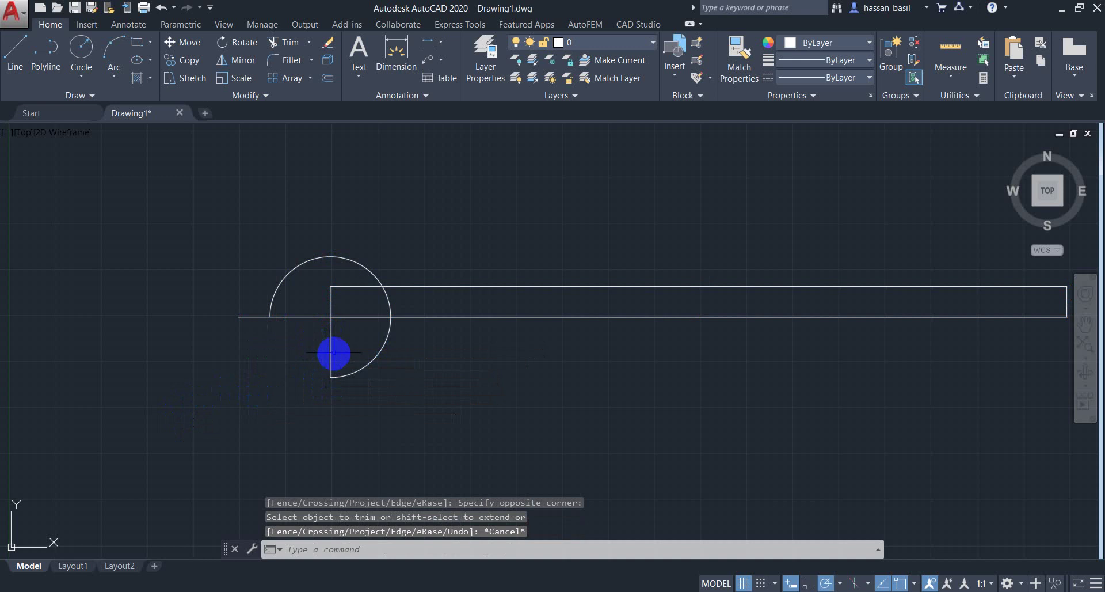
click(294, 316)
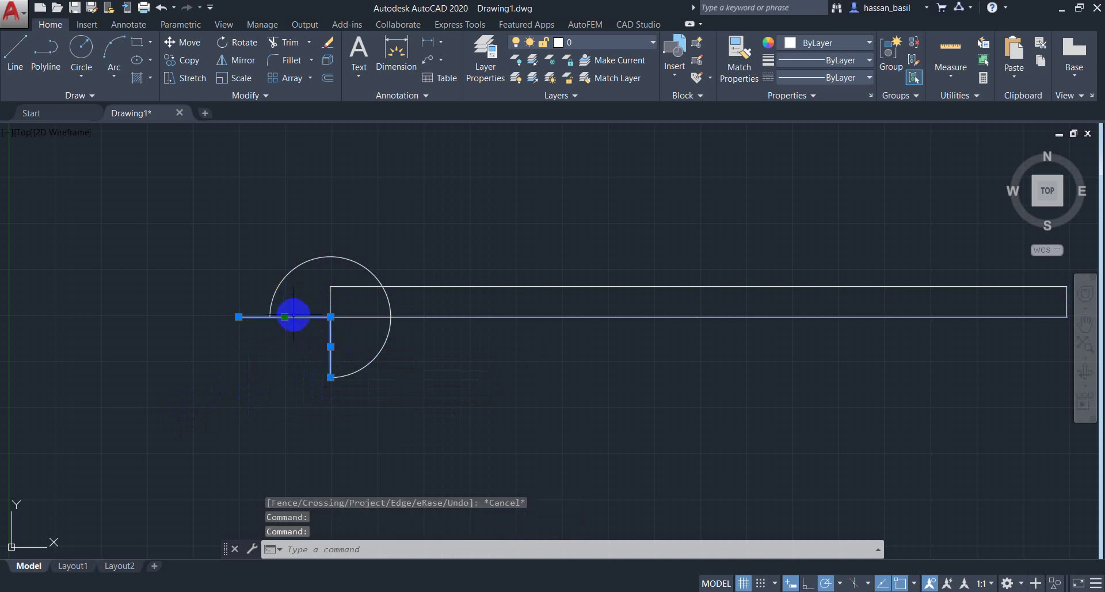
key(Delete)
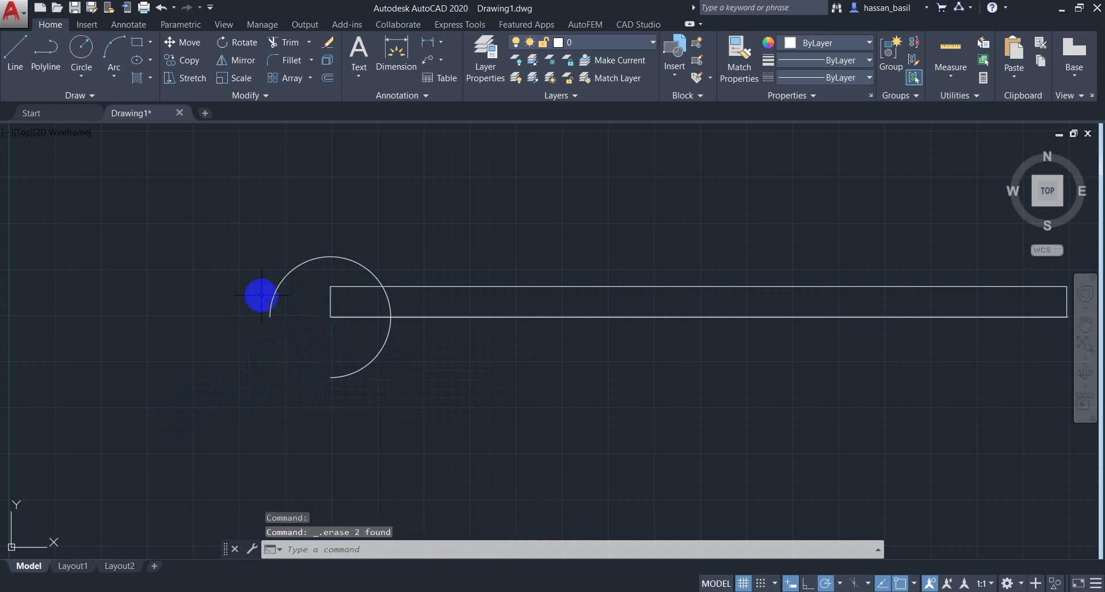
Step: Draw a short diagonal line up and inward from the arc's left end as one side of an arrowhead
click(16, 49)
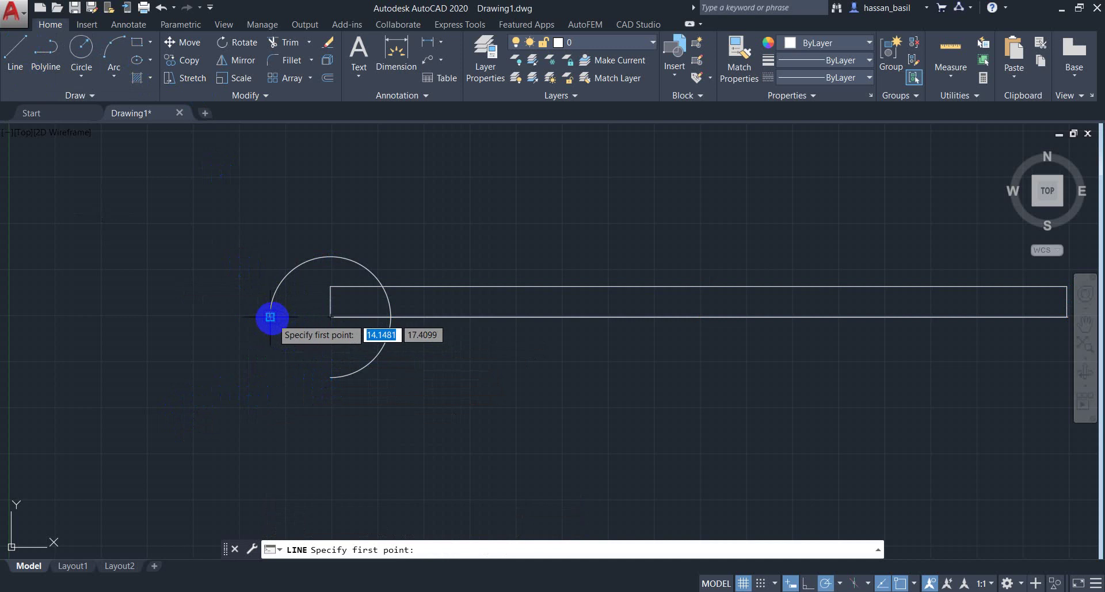
click(270, 316)
scroll(296, 304, up, 4)
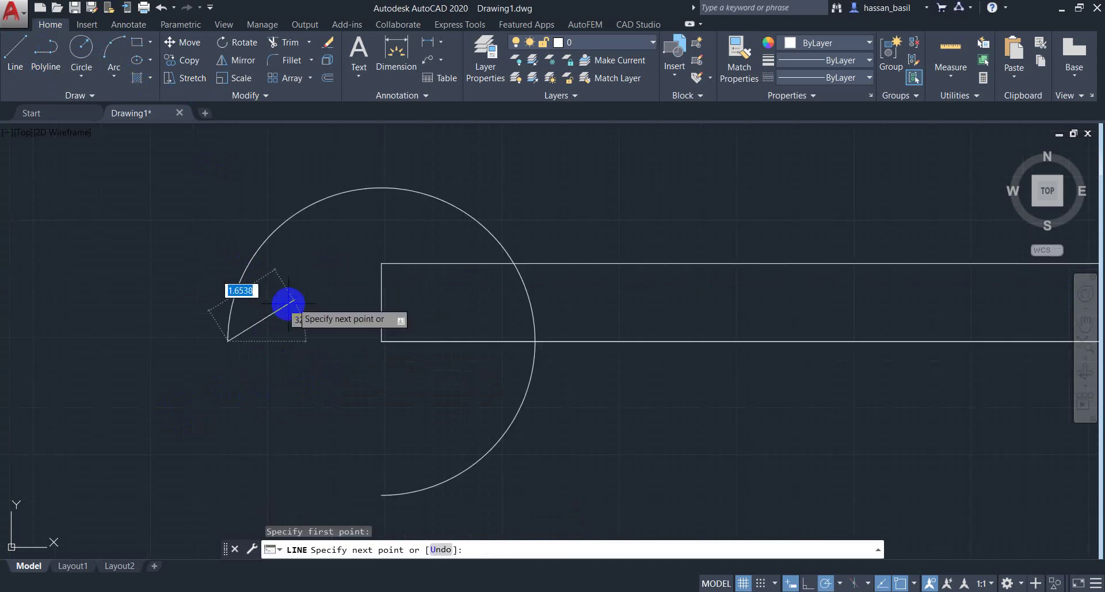
click(260, 303)
key(Return)
Step: Mirror the short arrowhead line about a steep axis at about 81° through the arc's left end, keeping the original
click(253, 311)
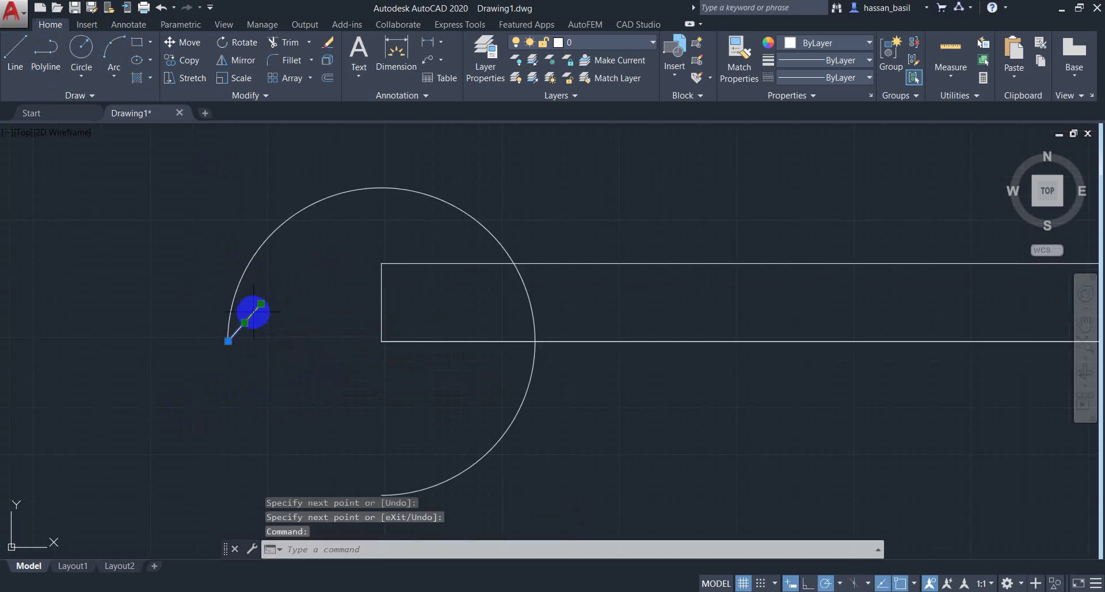
key(Return)
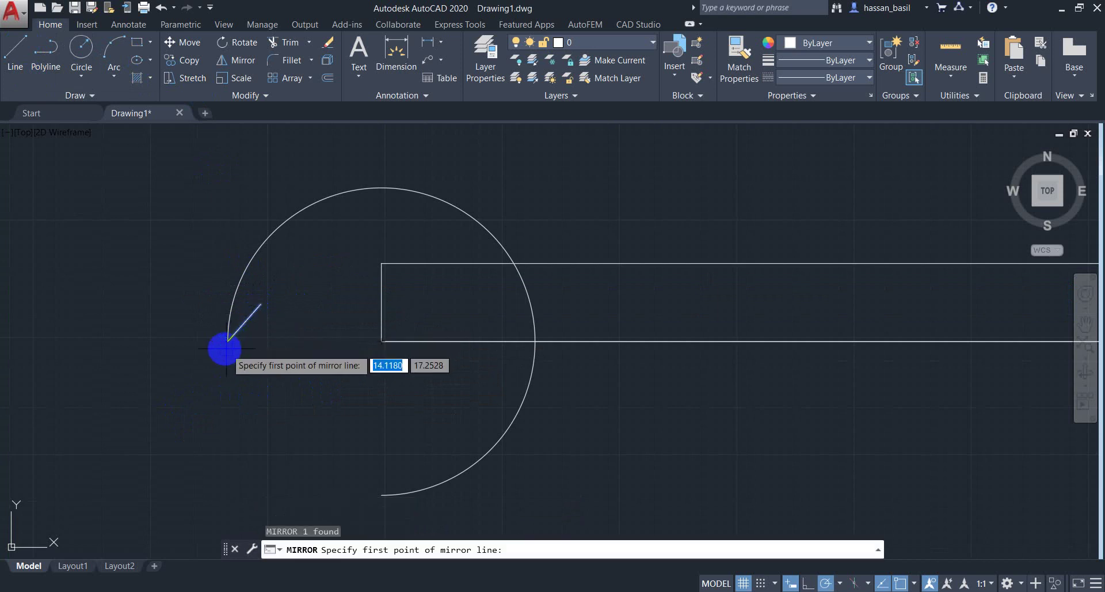
click(228, 340)
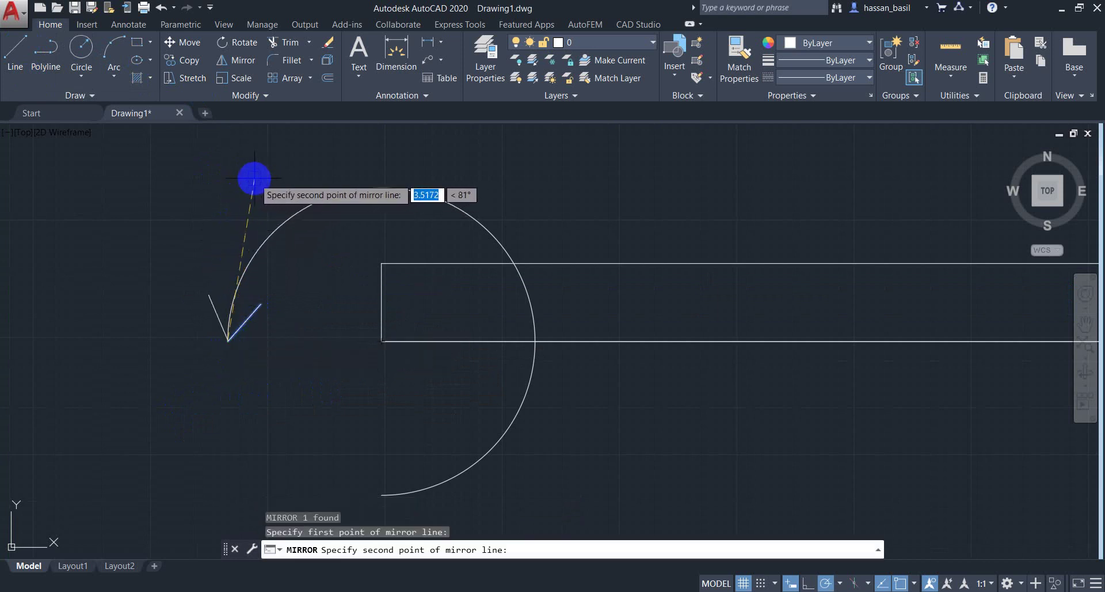
click(254, 178)
key(Return)
scroll(233, 340, up, 4)
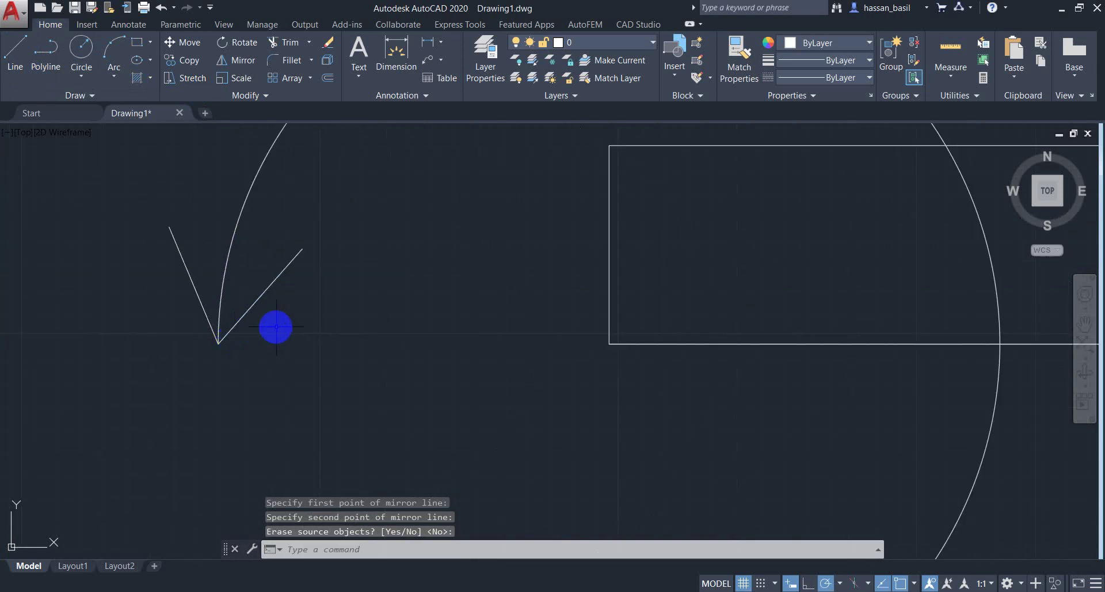
scroll(276, 326, down, 4)
Step: Mirror the curved moment arrow about the beam's vertical centreline onto the right end, keeping the original
click(332, 192)
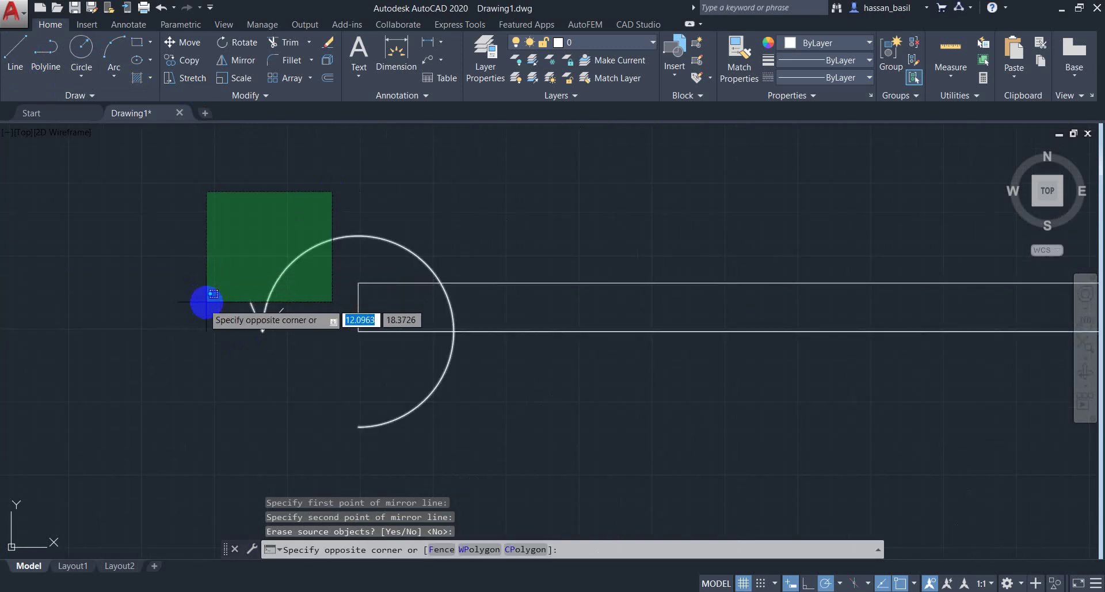
click(206, 301)
scroll(253, 322, down, 5)
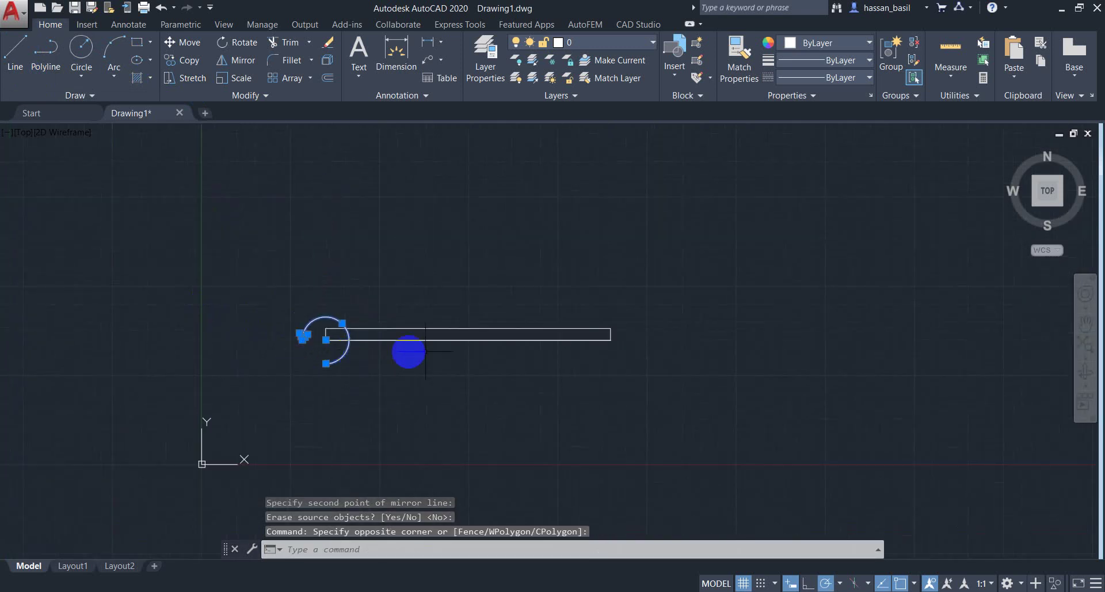
text(mi)
key(Return)
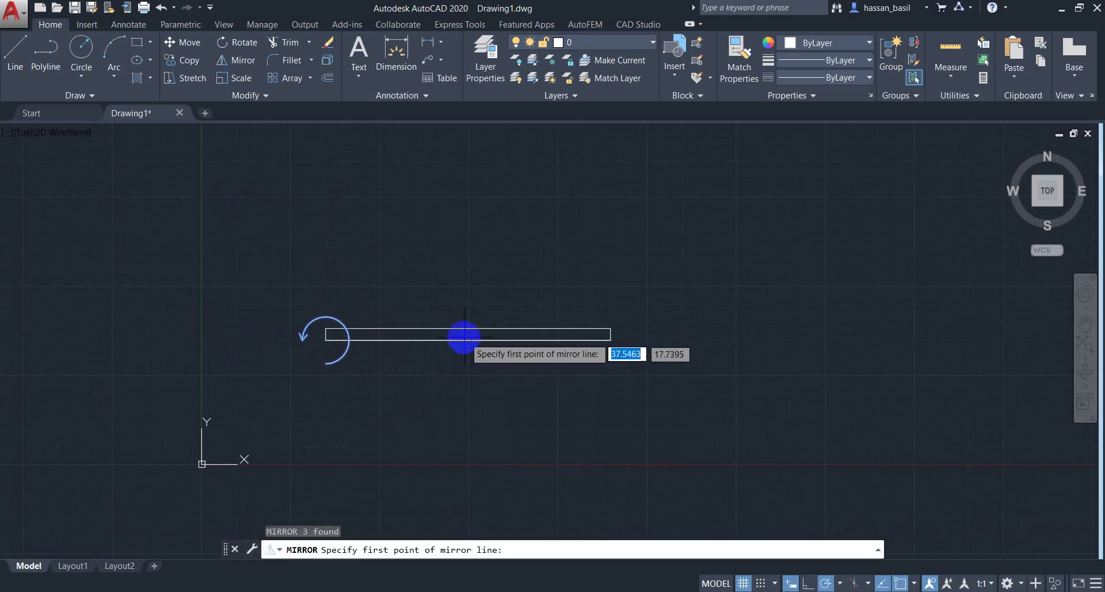
click(466, 338)
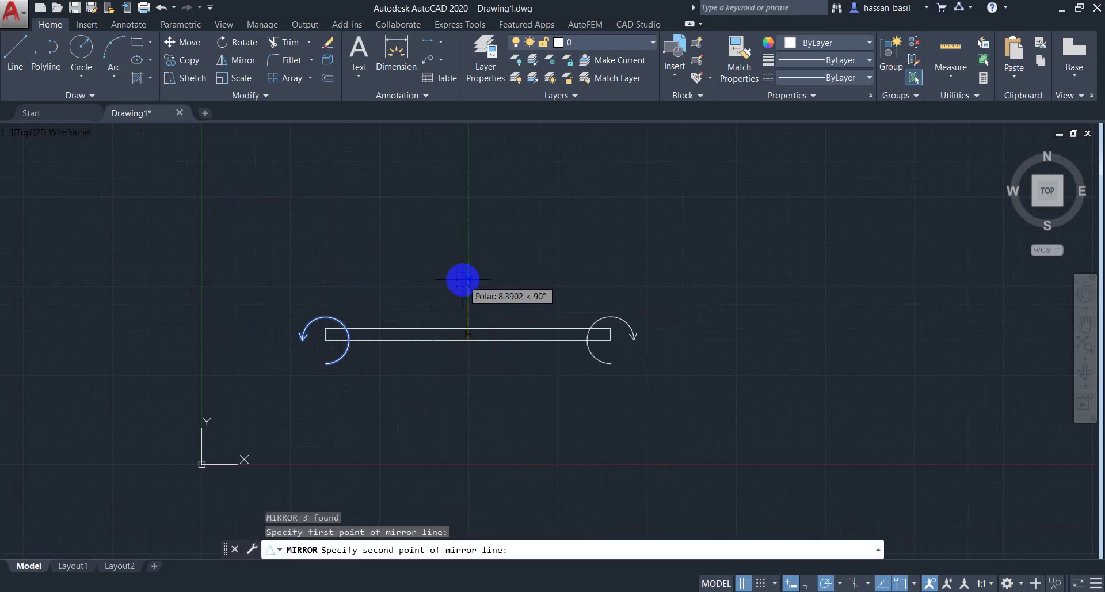
click(465, 272)
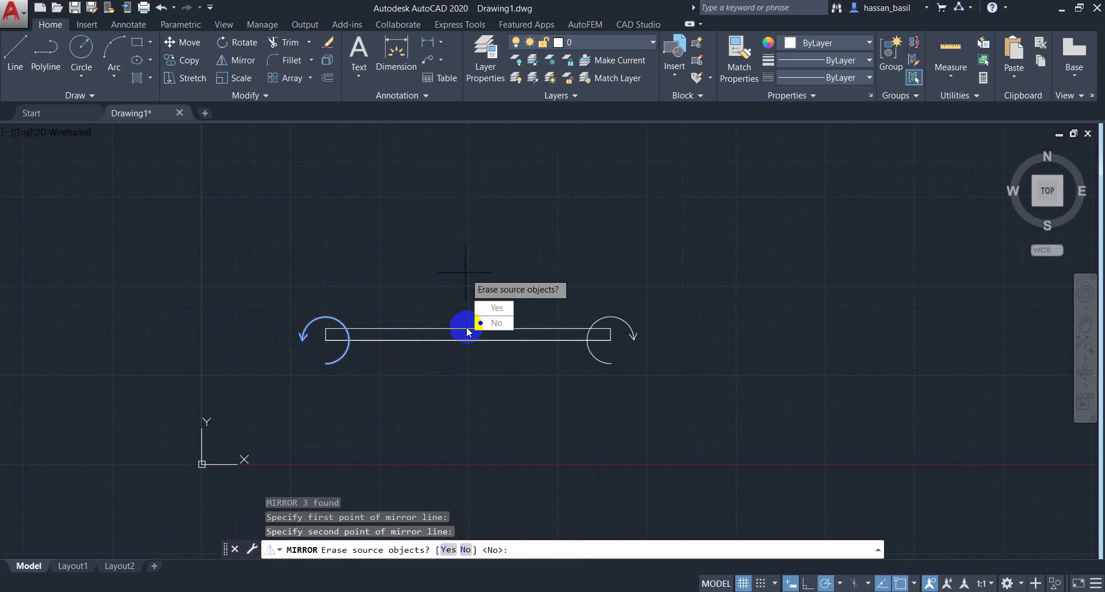
key(Return)
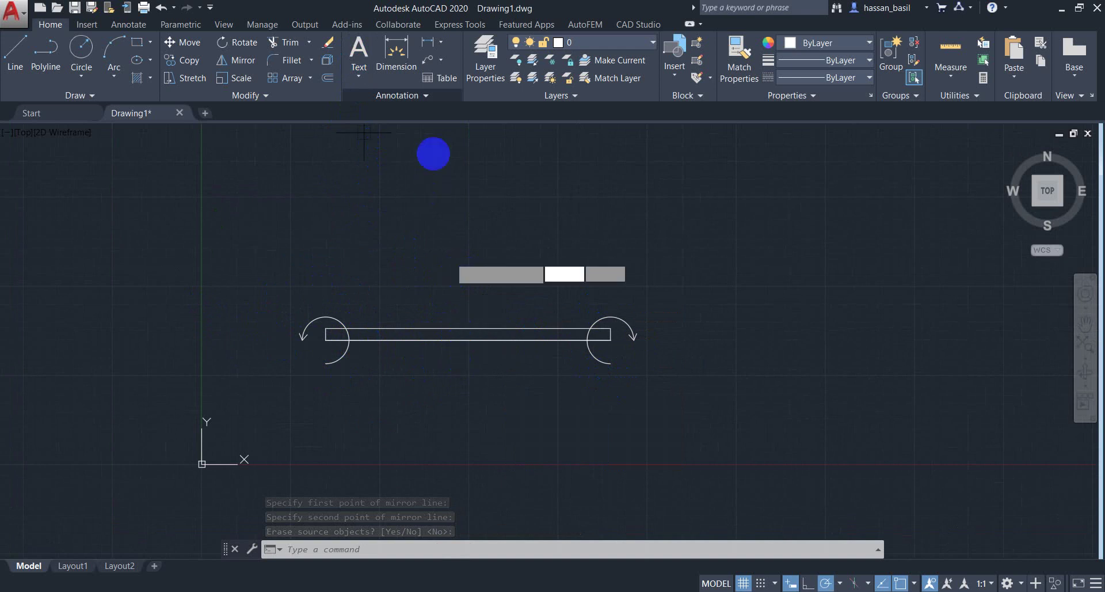
Step: Start a multiline text box above the middle of the beam for the load label
click(358, 56)
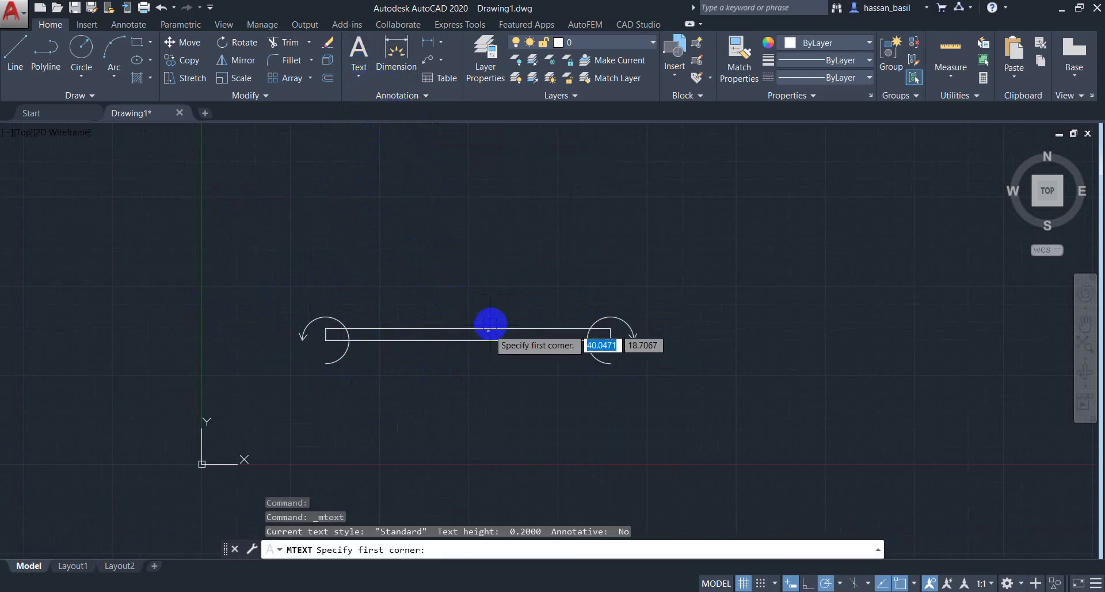
click(512, 301)
click(410, 325)
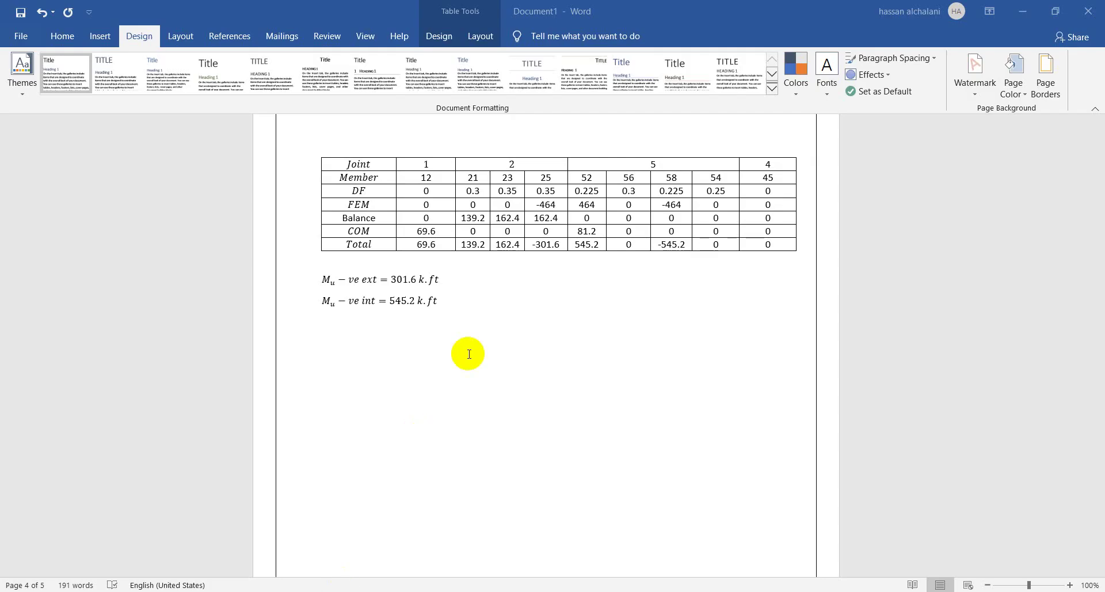
Step: Look up the beam's total factored load in the design calculations in Word
scroll(466, 354, up, 10)
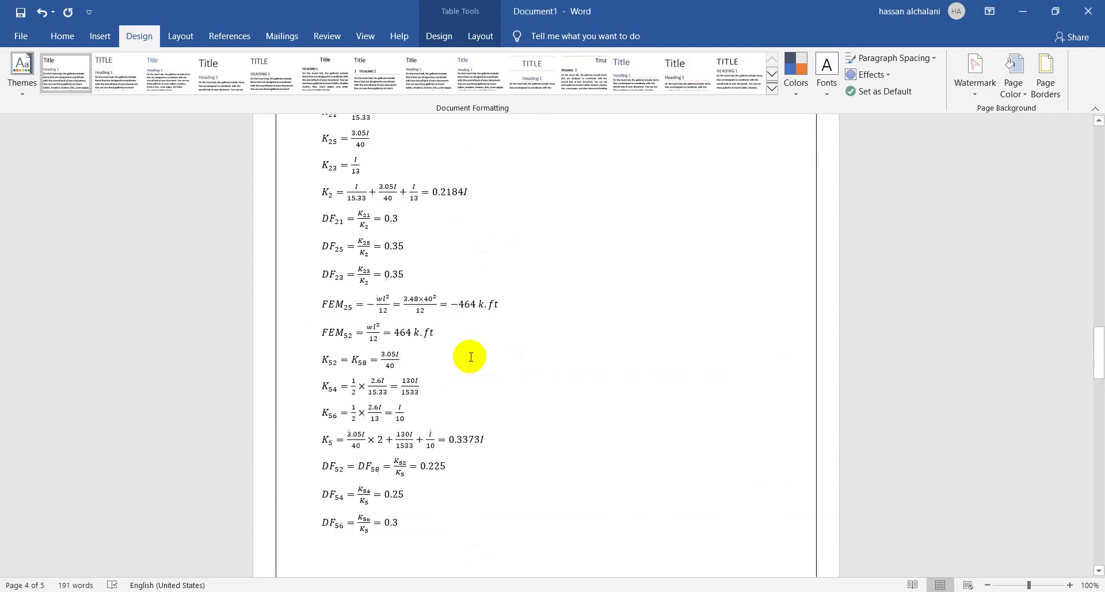
scroll(471, 357, up, 15)
scroll(470, 362, down, 2)
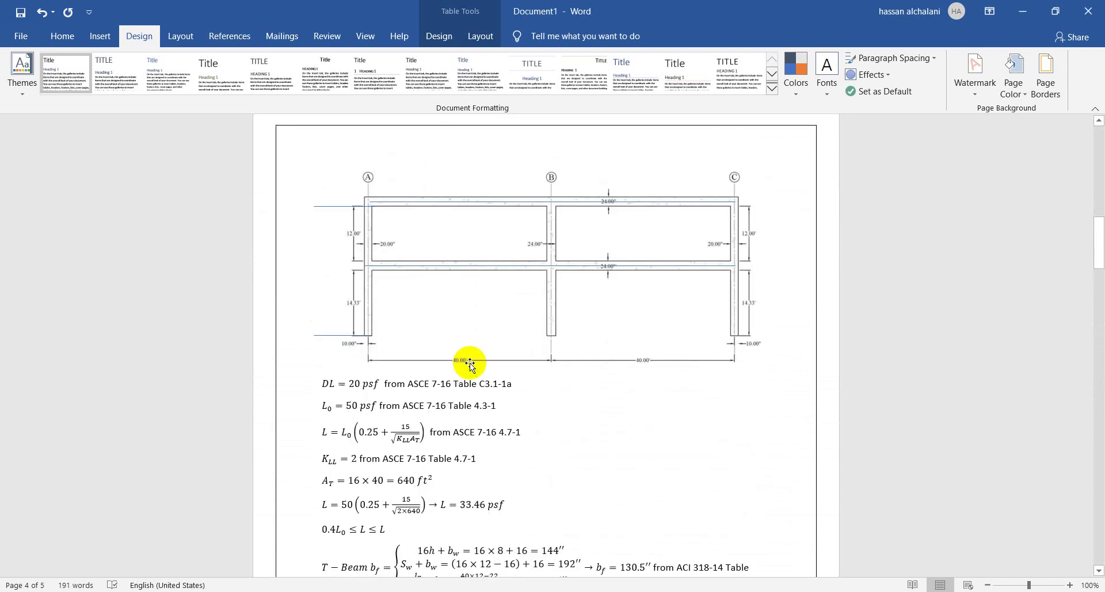
scroll(457, 322, down, 9)
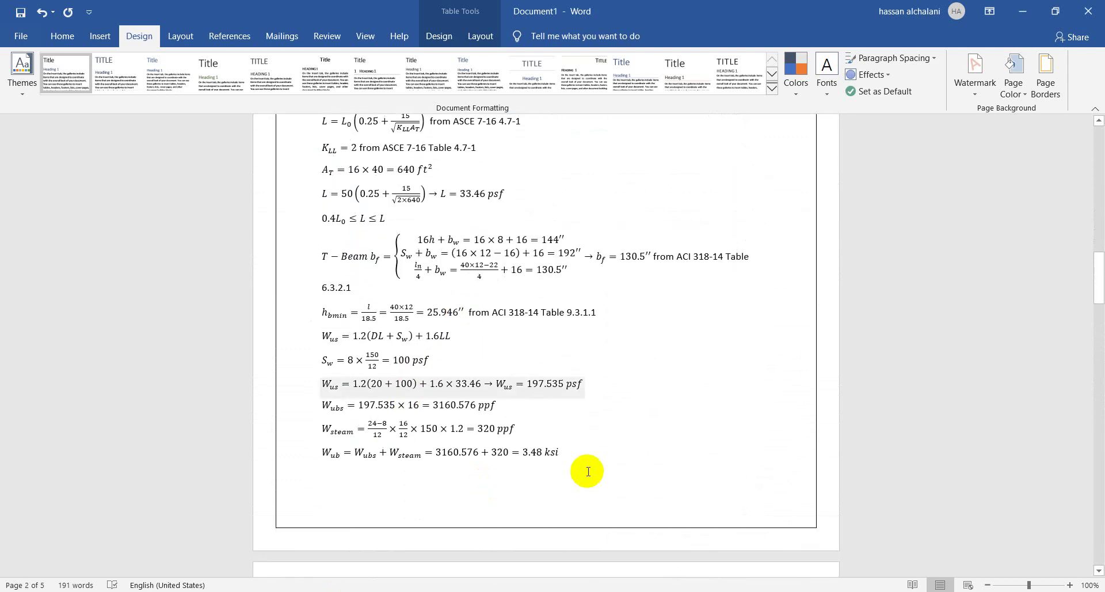
Step: Switch back to AutoCAD and enter 3.48 k/ft as the load label in the open multiline text box
key(alt+Tab)
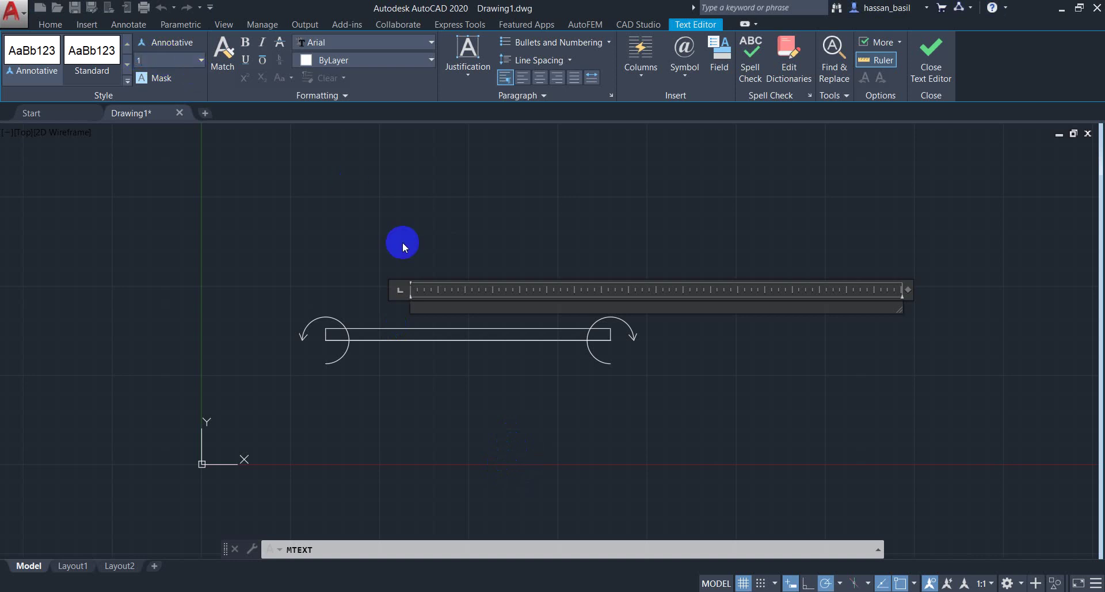
key(Return)
text(3)
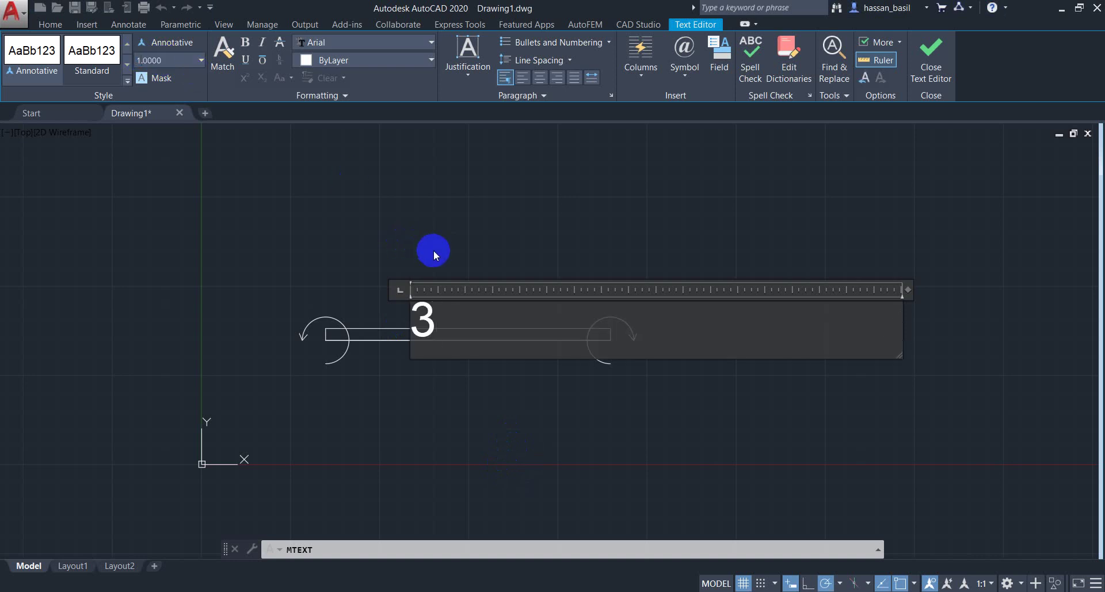
text(.48 k)
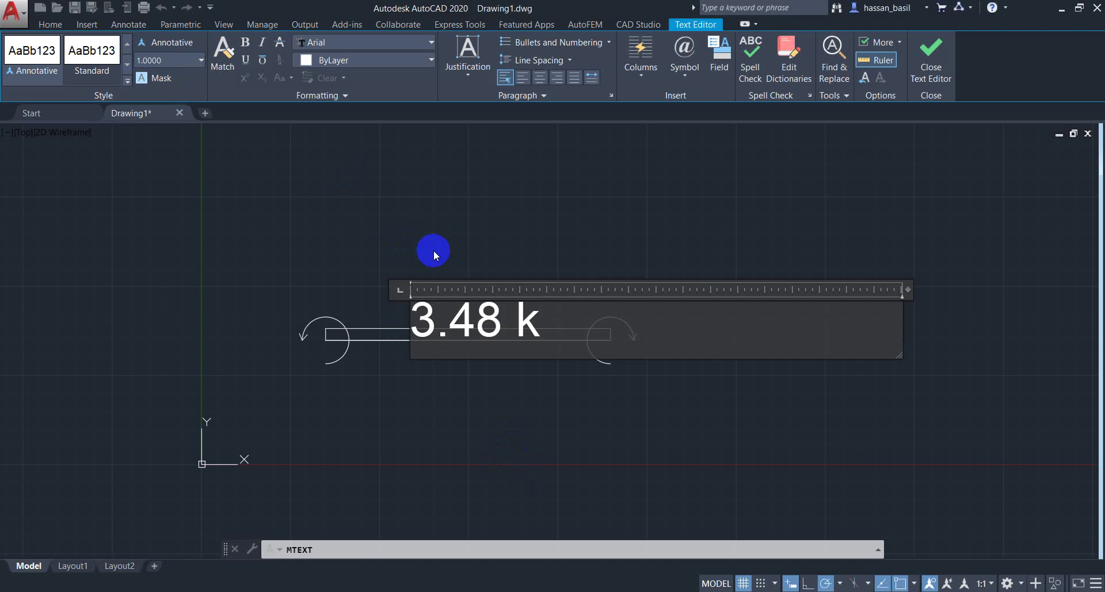
text(/ft)
click(440, 395)
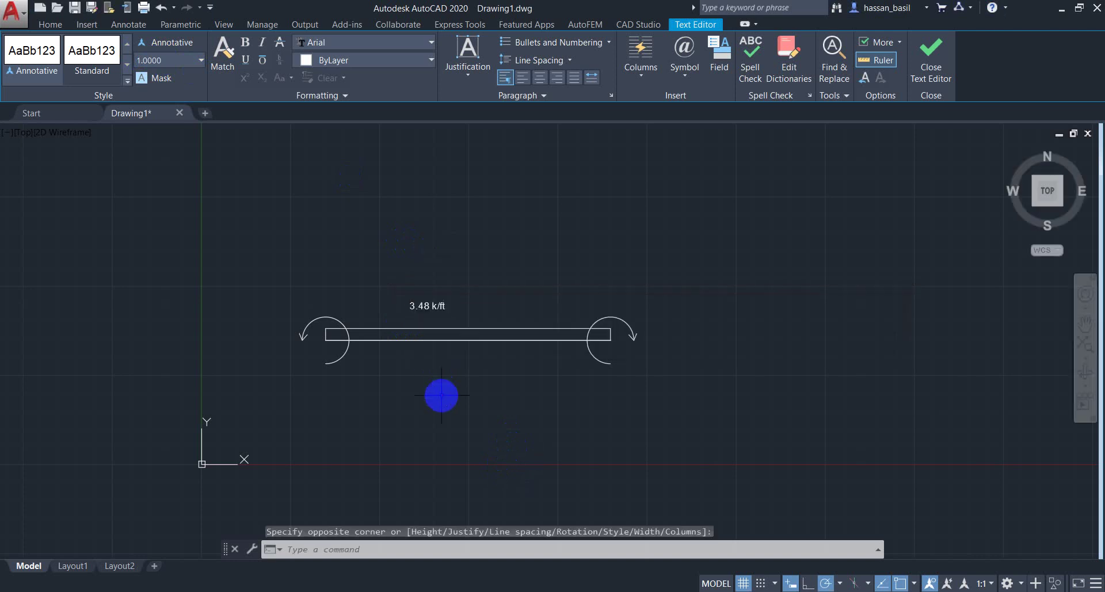
Step: Move the 3.48 k/ft label down inside the beam outline and turn off the drawing grid
click(426, 305)
scroll(412, 302, up, 2)
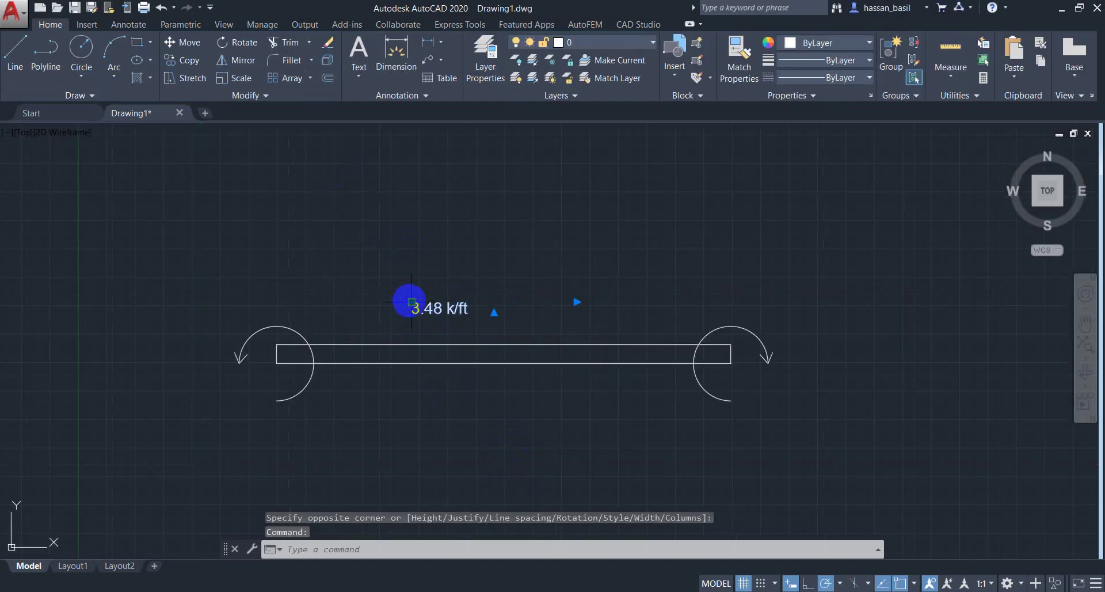
click(412, 301)
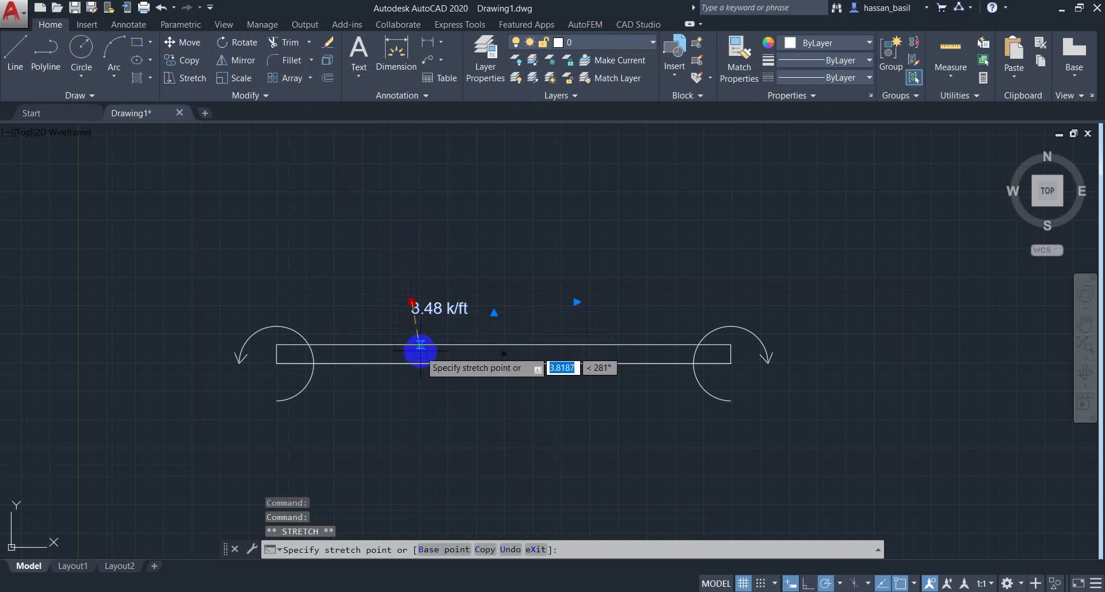
scroll(420, 351, up, 2)
click(421, 349)
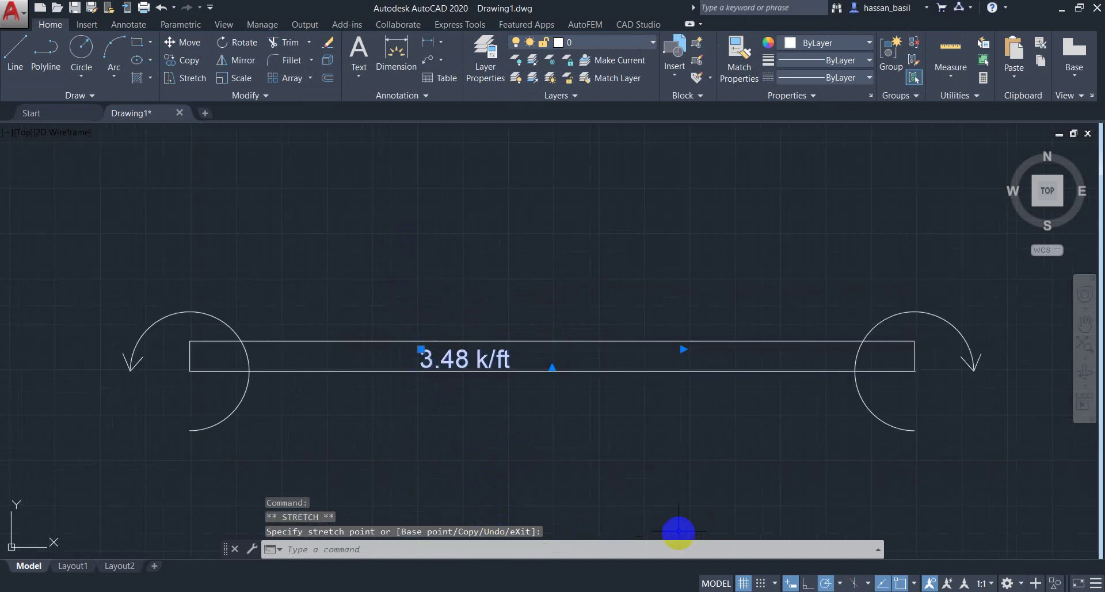
key(Escape)
key(Escape)
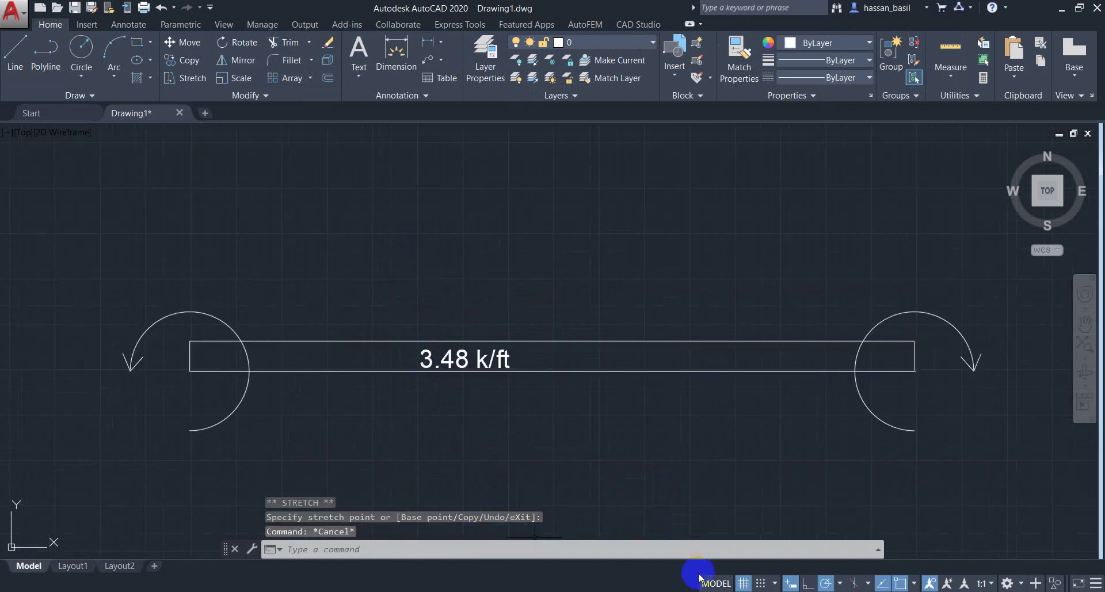
click(742, 582)
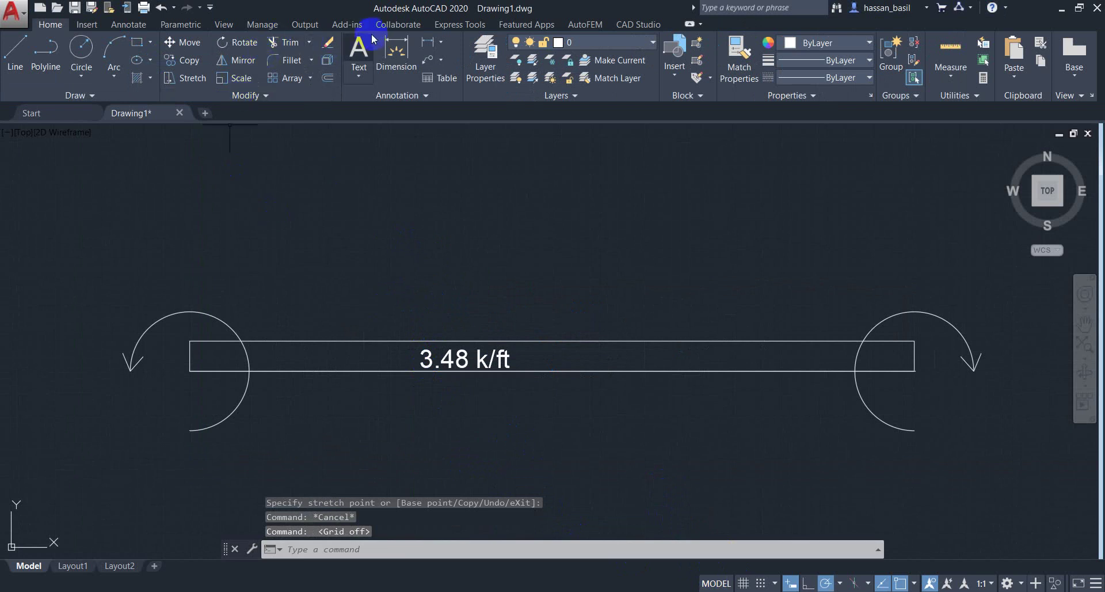
Step: Add a multiline text label reading 301.6 k.ft above the beam's left end
click(352, 60)
click(292, 196)
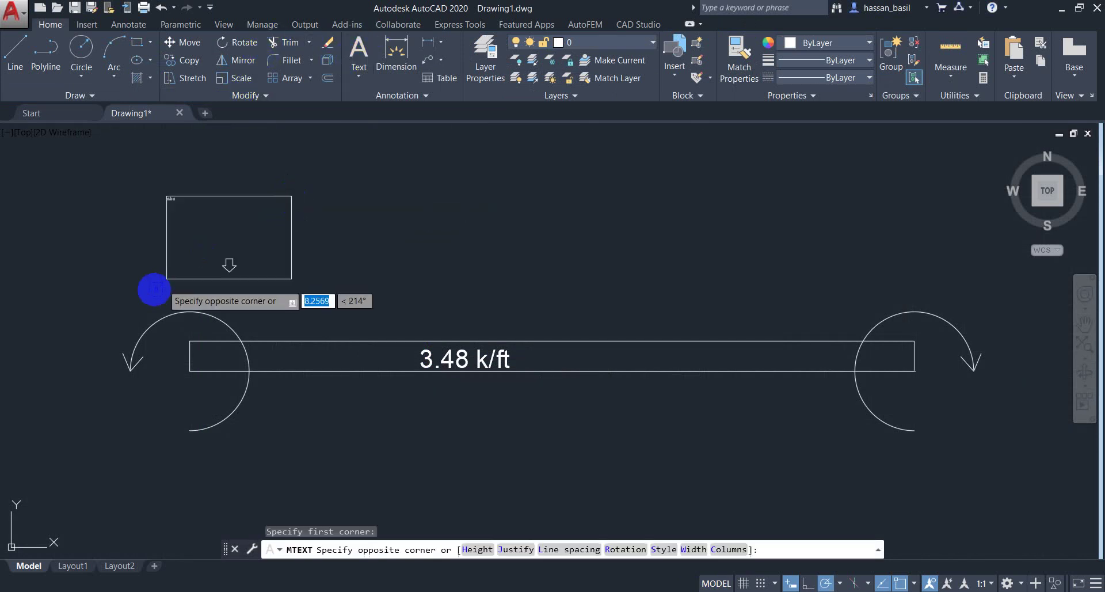
click(132, 291)
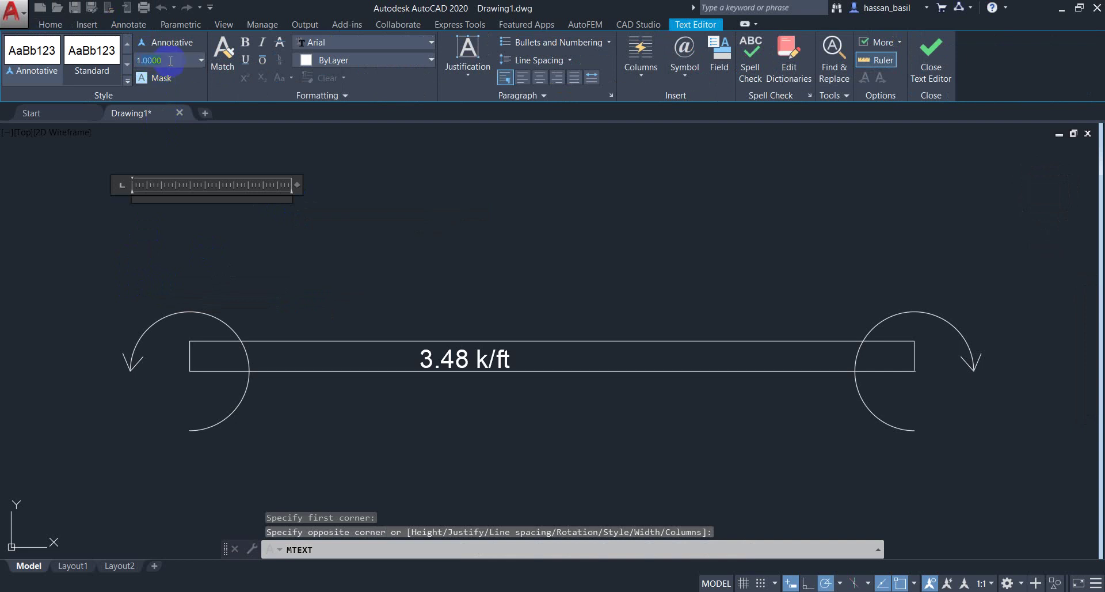
text(301)
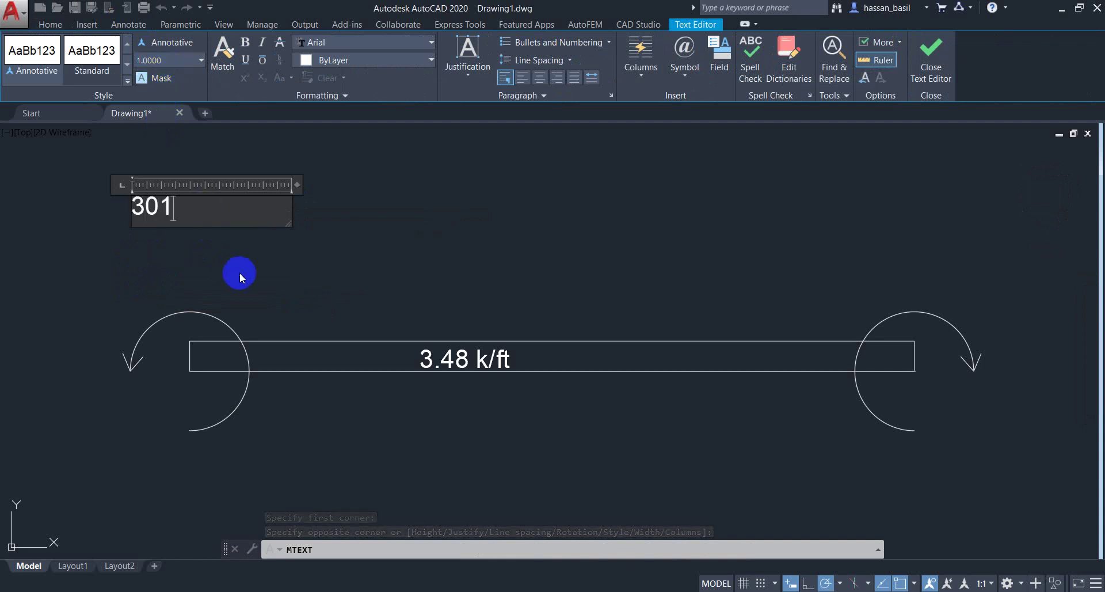
text(.6 k.f)
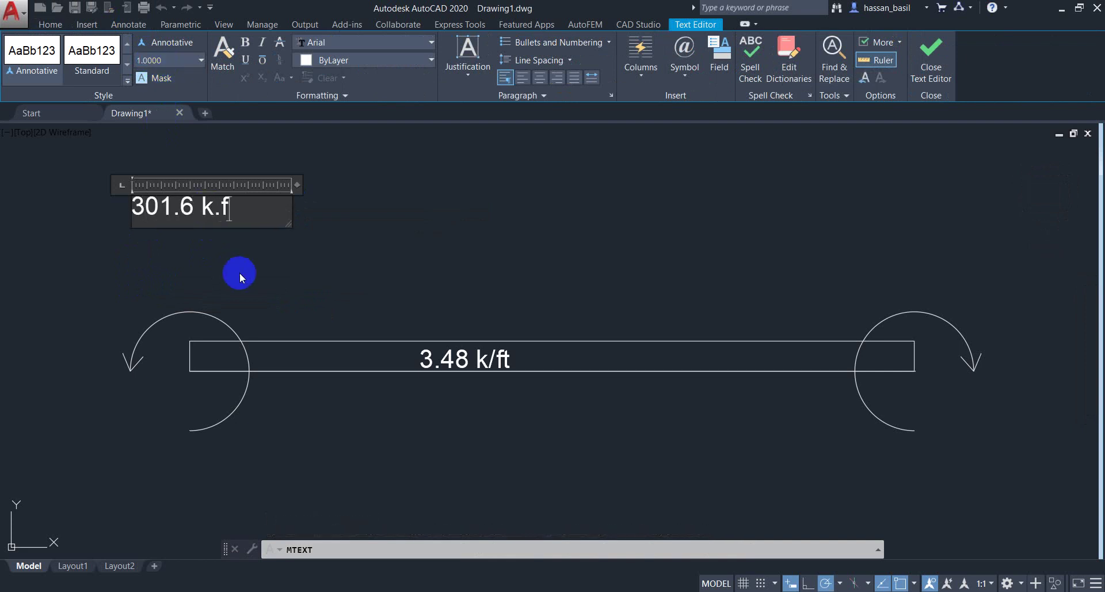
text(t)
click(248, 296)
Step: Check the beam's negative end moments below the moment distribution table in Word and return to AutoCAD
key(alt+Tab)
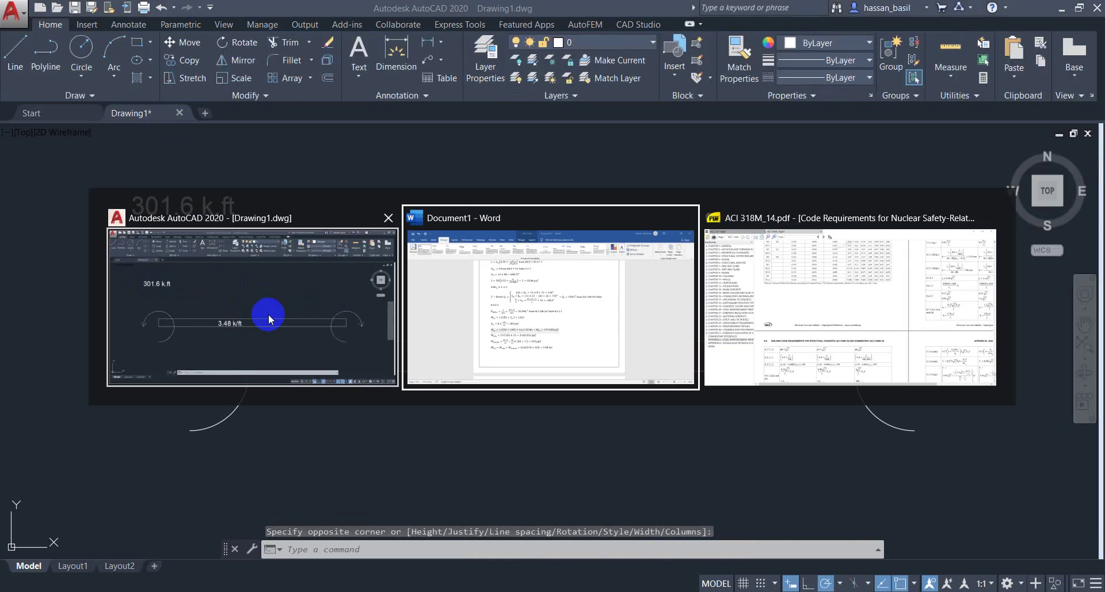
scroll(512, 333, down, 20)
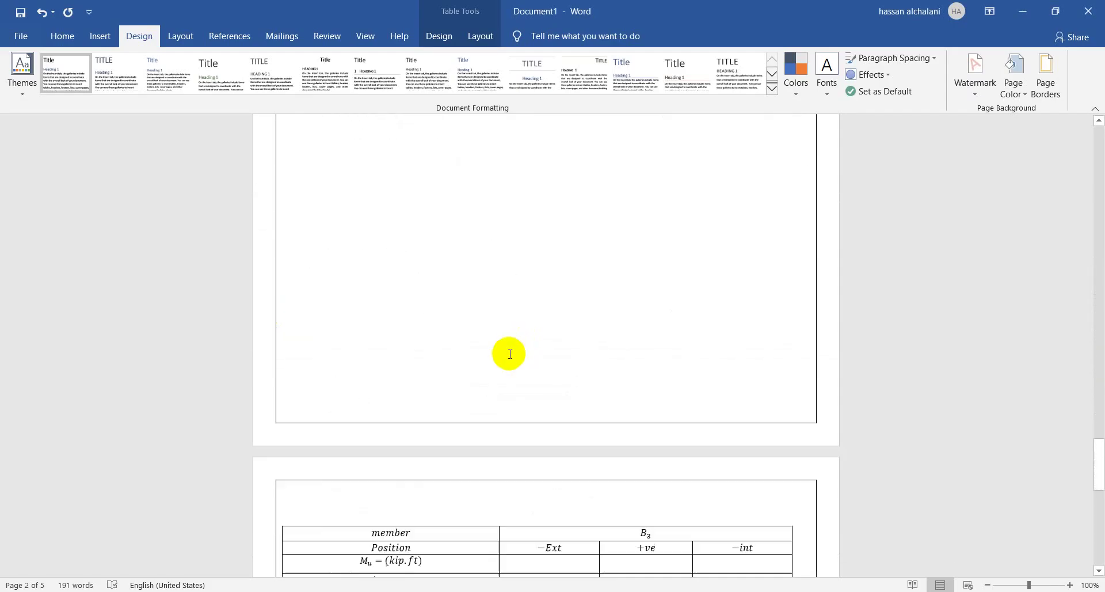
scroll(509, 354, down, 15)
key(alt+Tab)
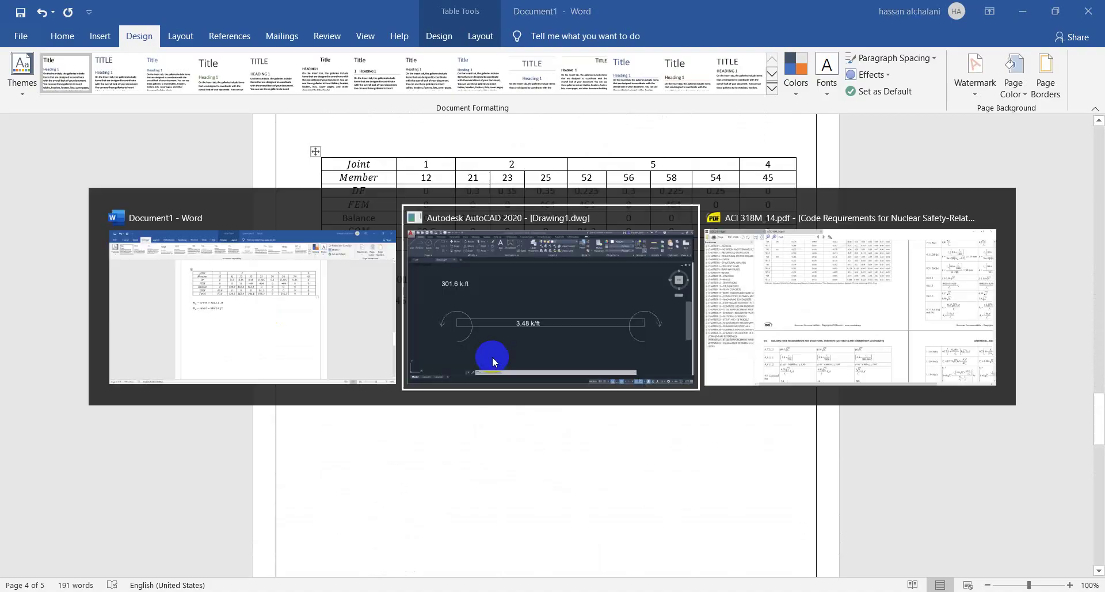
Step: Move the 301.6 k.ft label down to just above the left moment arrow and copy it horizontally above the right one
click(162, 204)
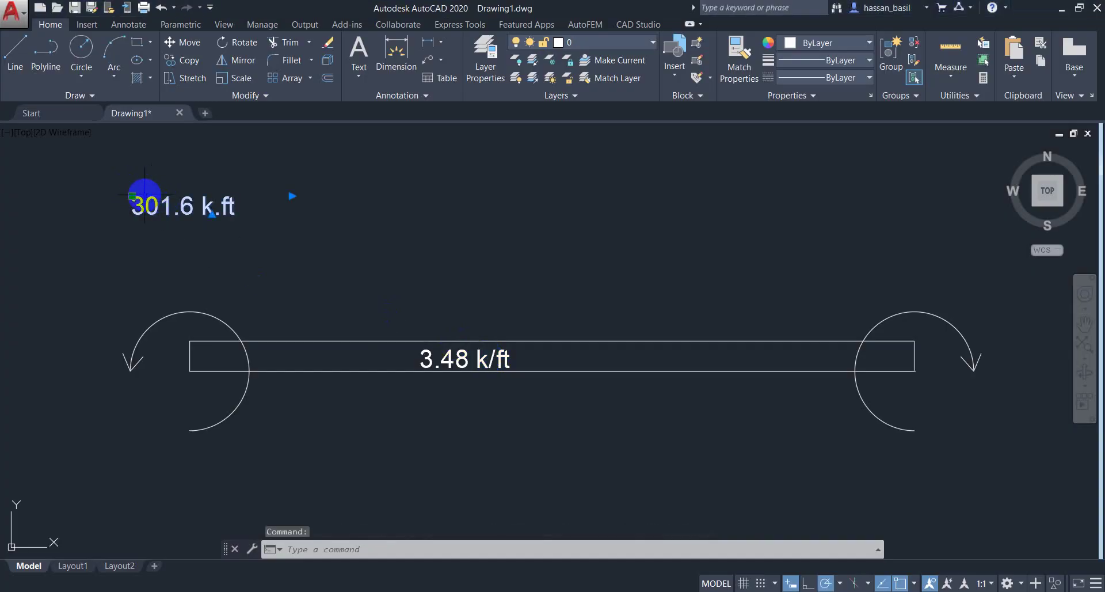
drag(132, 196, 143, 284)
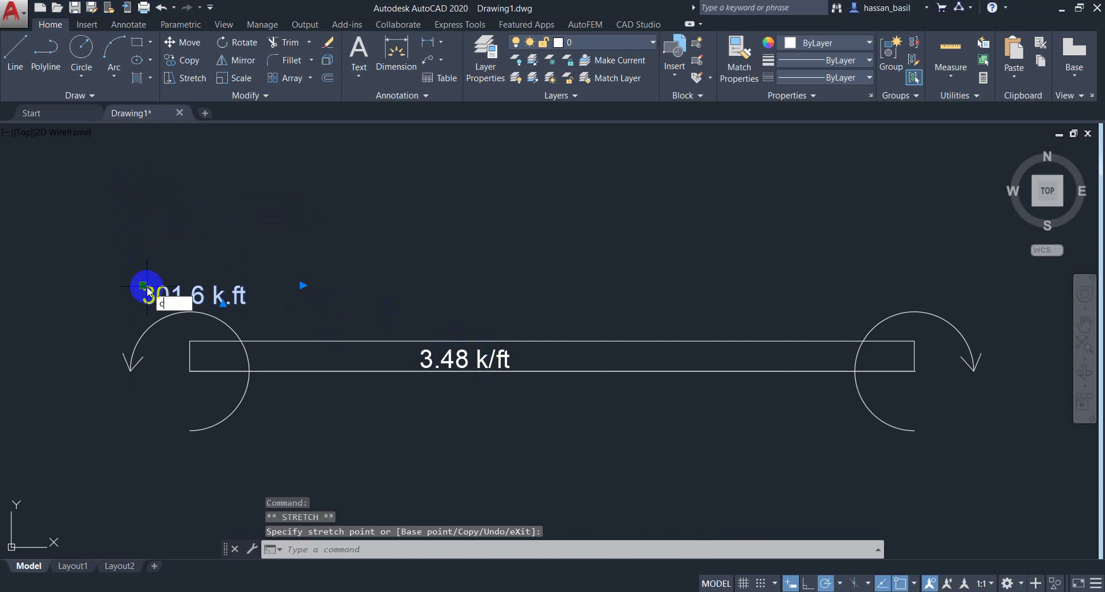
text(co)
key(Return)
click(142, 284)
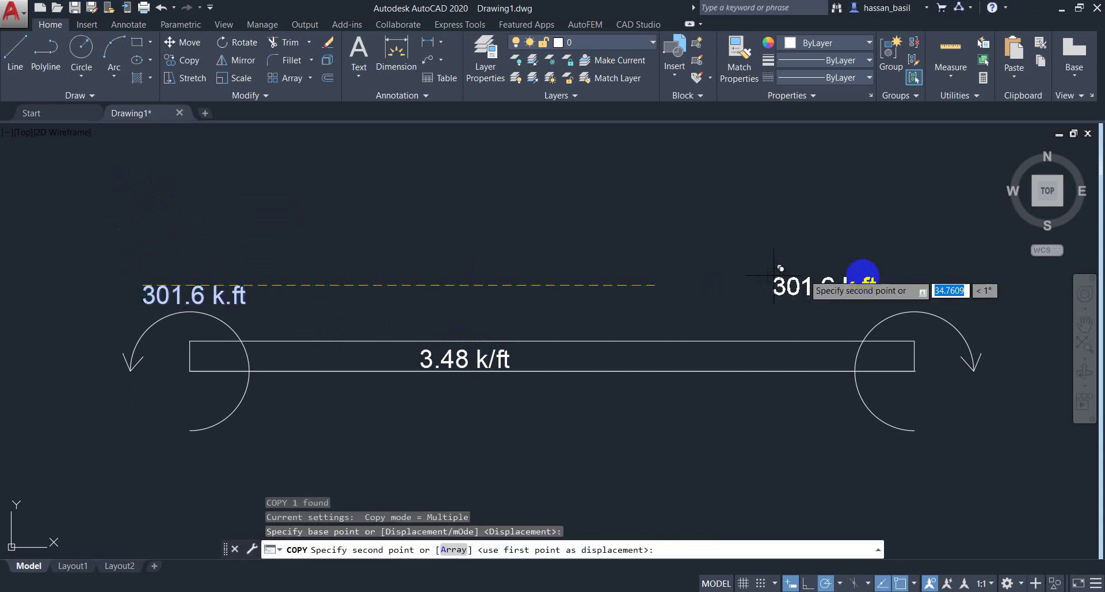
click(919, 284)
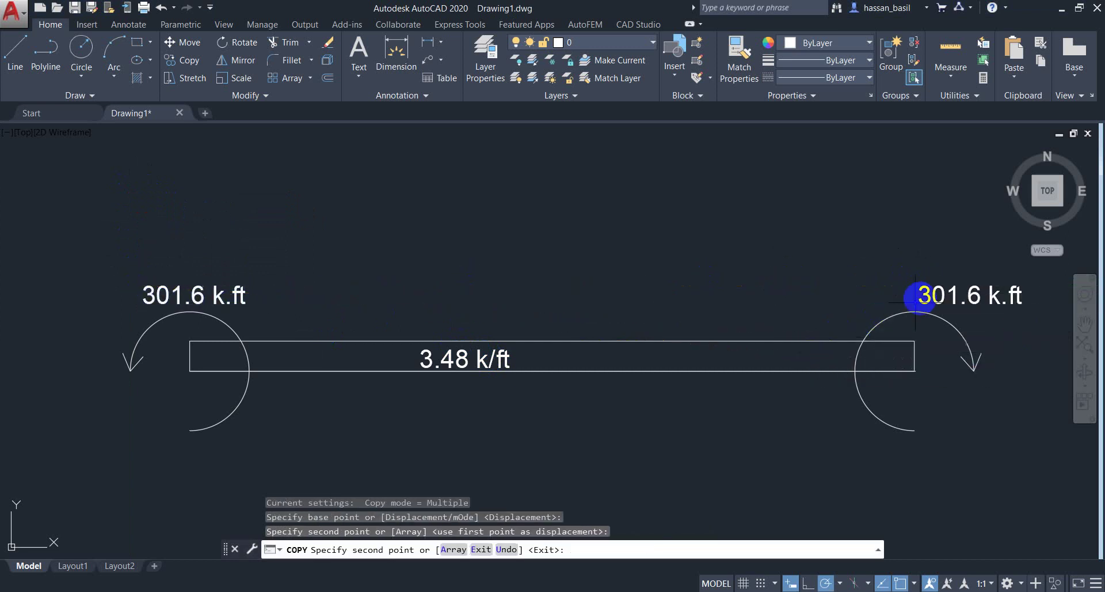
key(Escape)
Step: Change the right-end moment label to 545.2 k.ft, checking the interior negative moment in the Word calculations
click(936, 286)
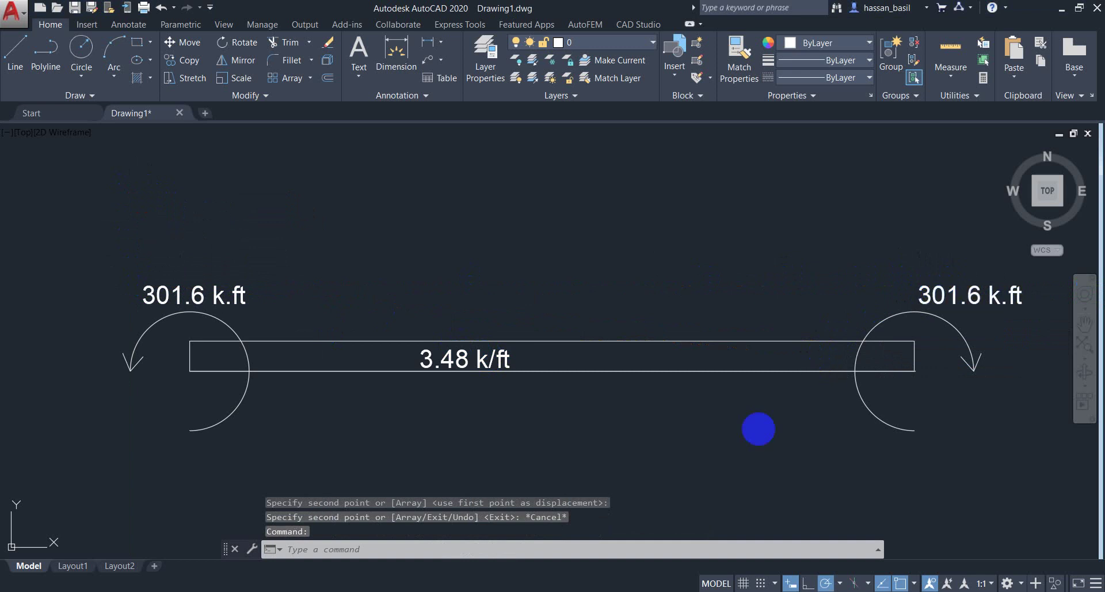
key(alt+Tab)
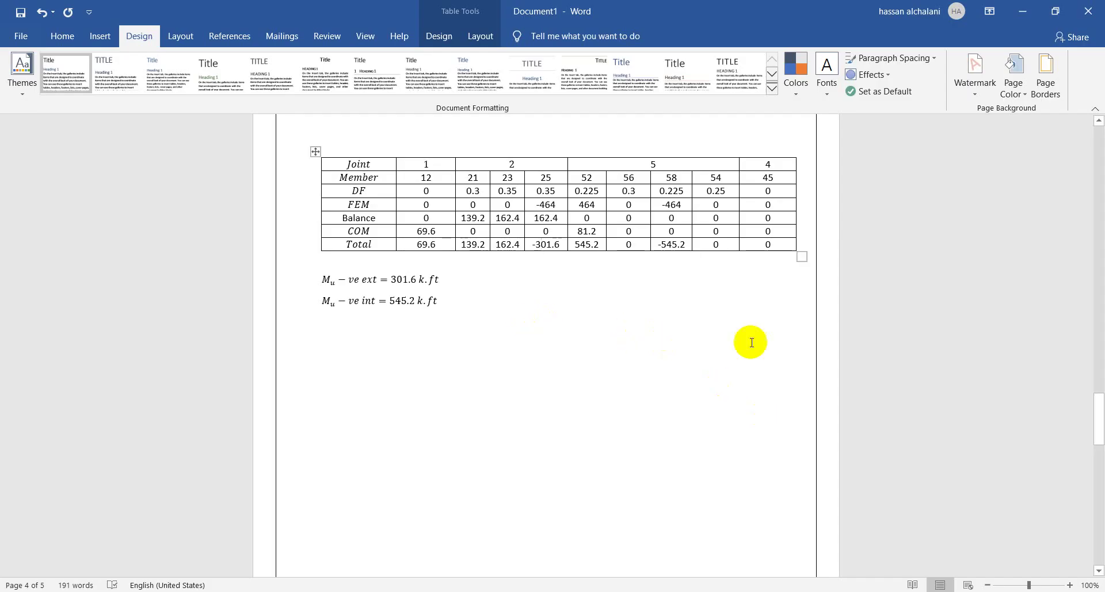
key(alt+Tab)
double_click(961, 316)
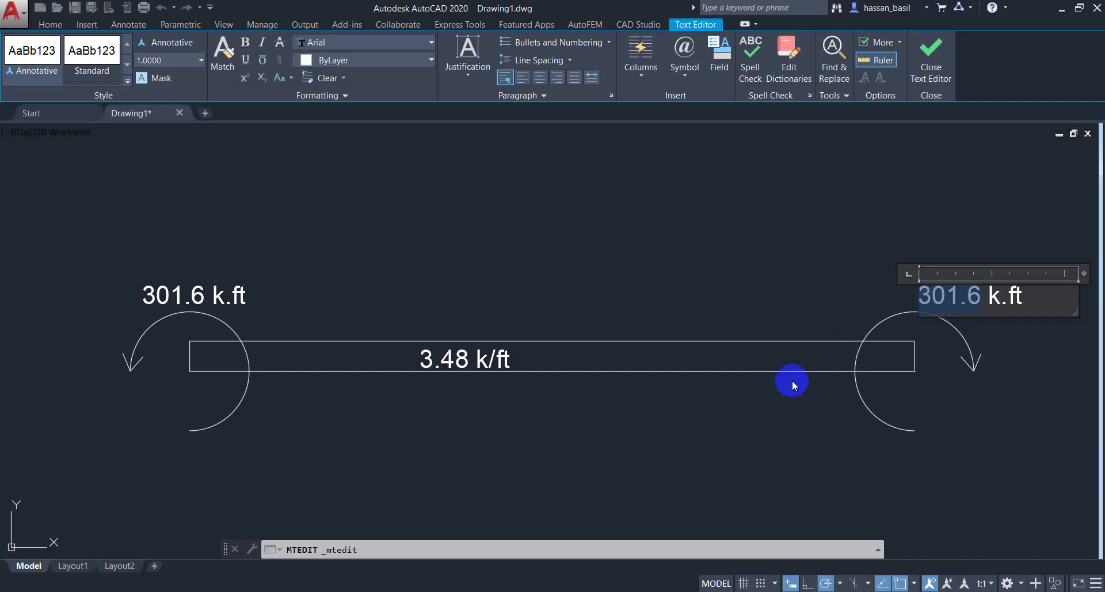
text(542)
key(alt+Tab)
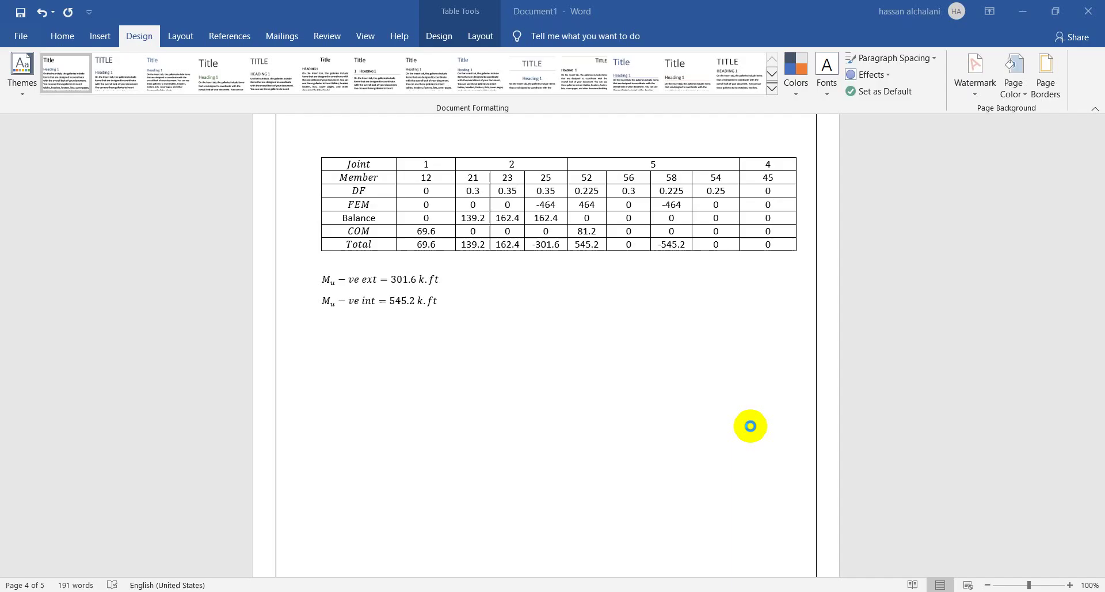
key(alt+Tab)
text(42)
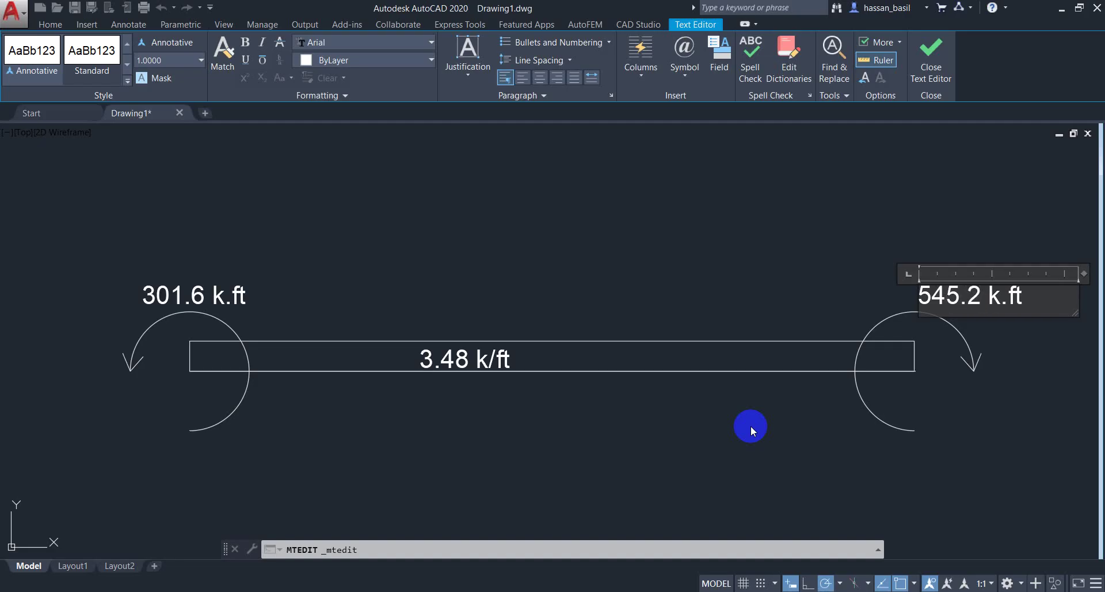
click(750, 425)
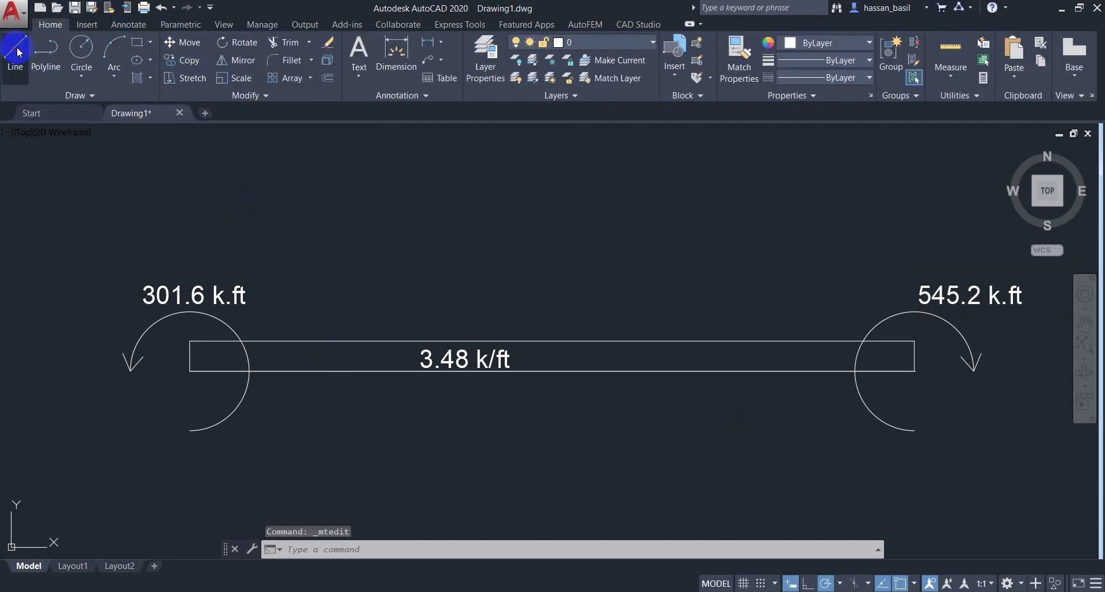
Step: Draw a vertical reaction line straight down from the beam's lower-left corner, ending below the moment arc
click(16, 51)
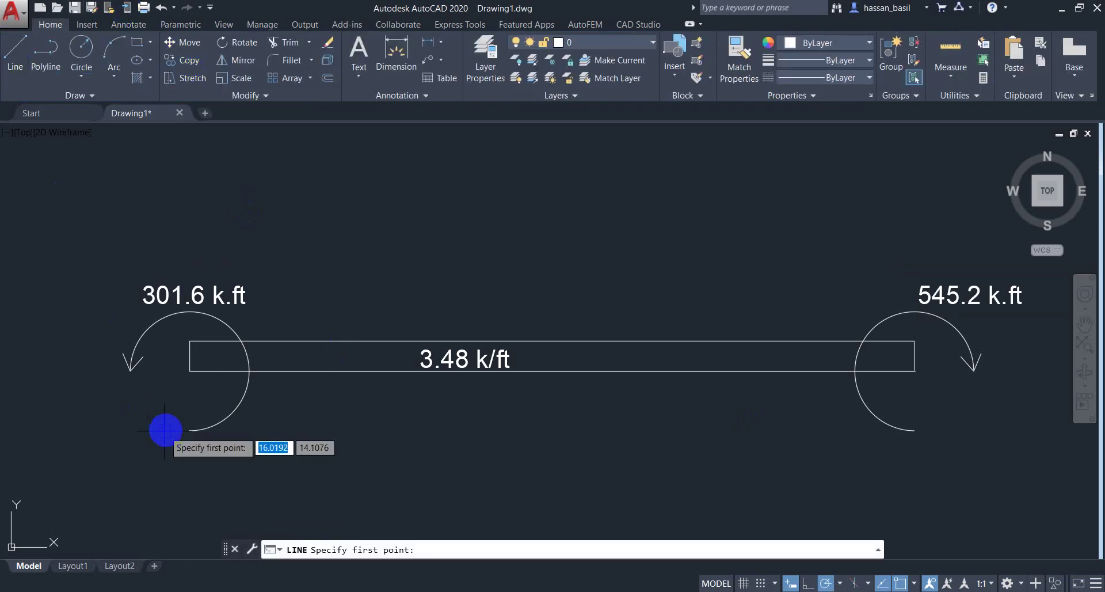
click(190, 371)
click(190, 468)
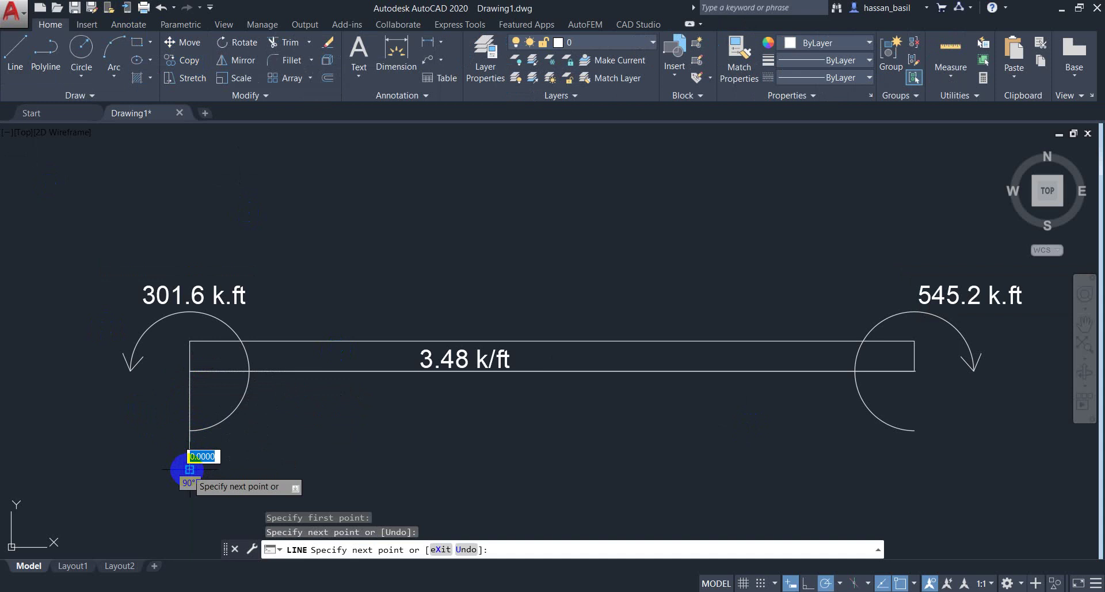
key(F1)
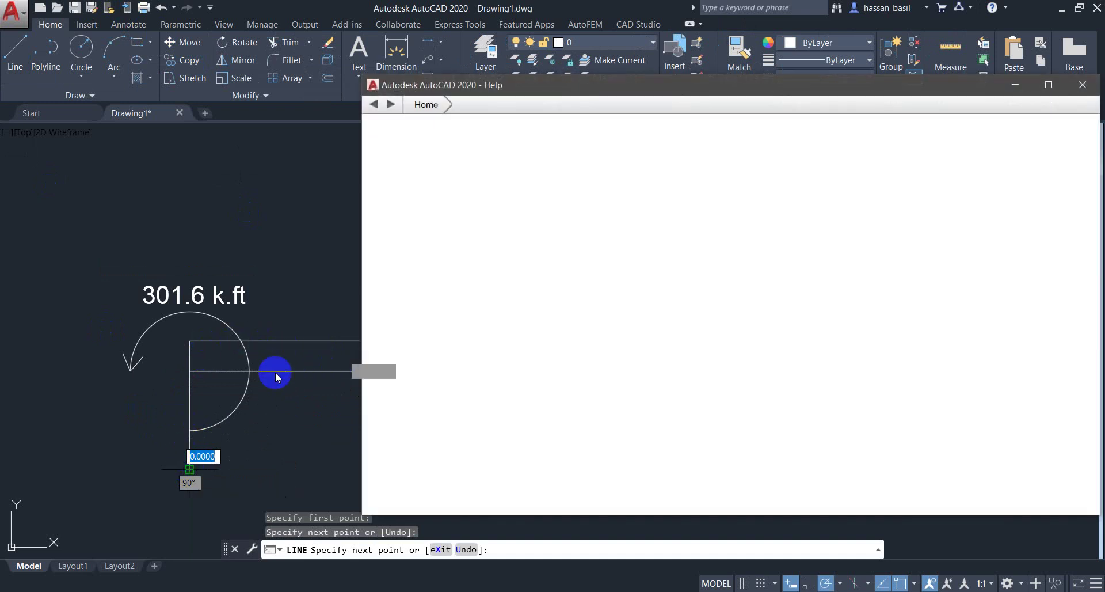
click(1089, 84)
key(Escape)
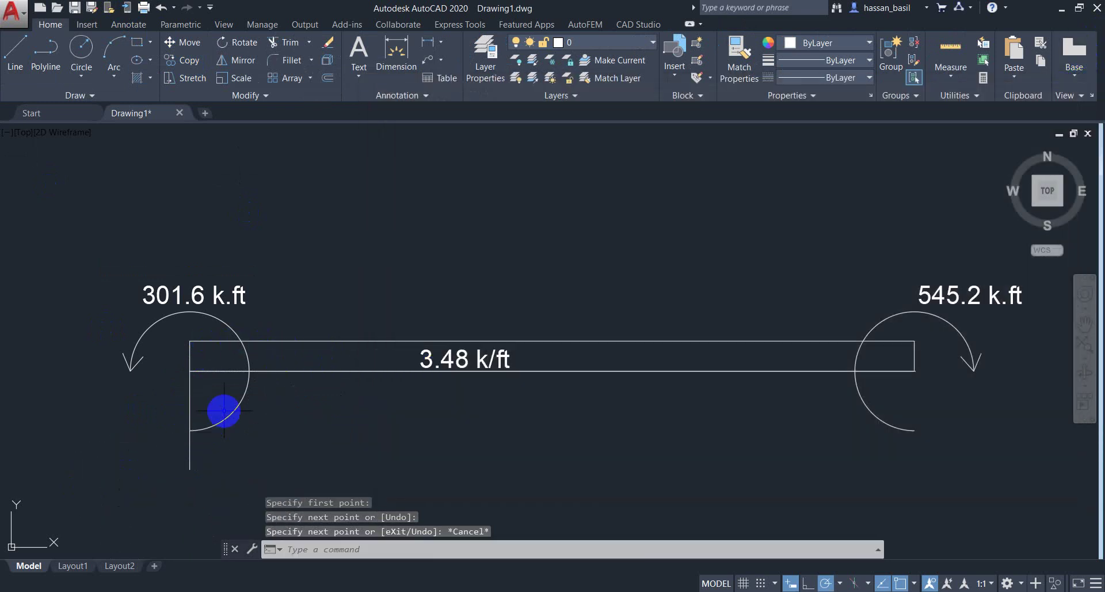
Step: Draw a short arrowhead line from the beam's lower-left corner, slanting down and to the left at about 118°
key(Return)
click(189, 372)
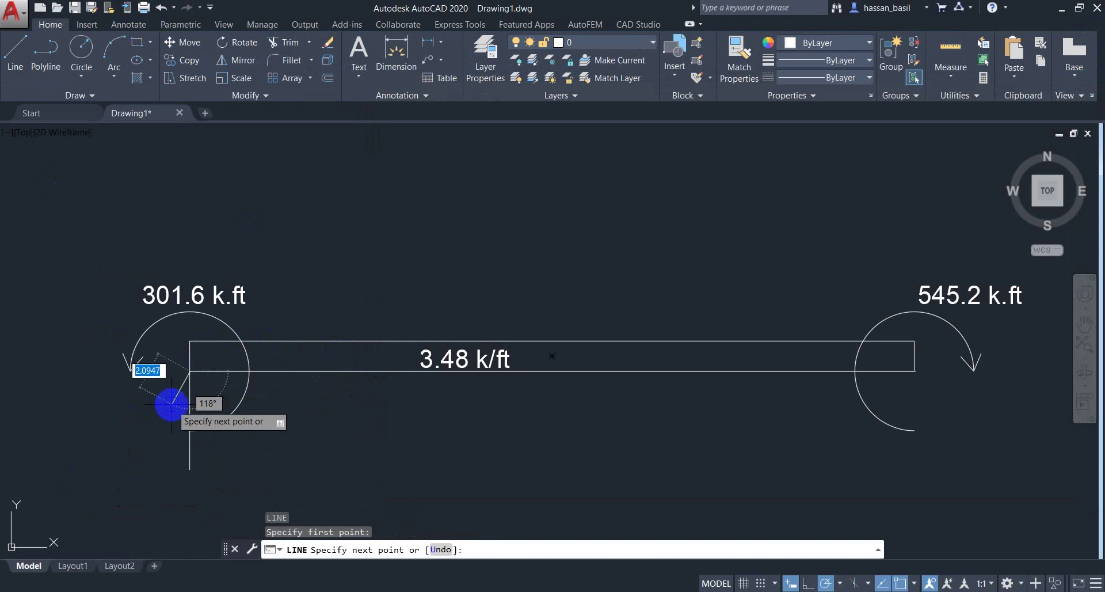
key(Escape)
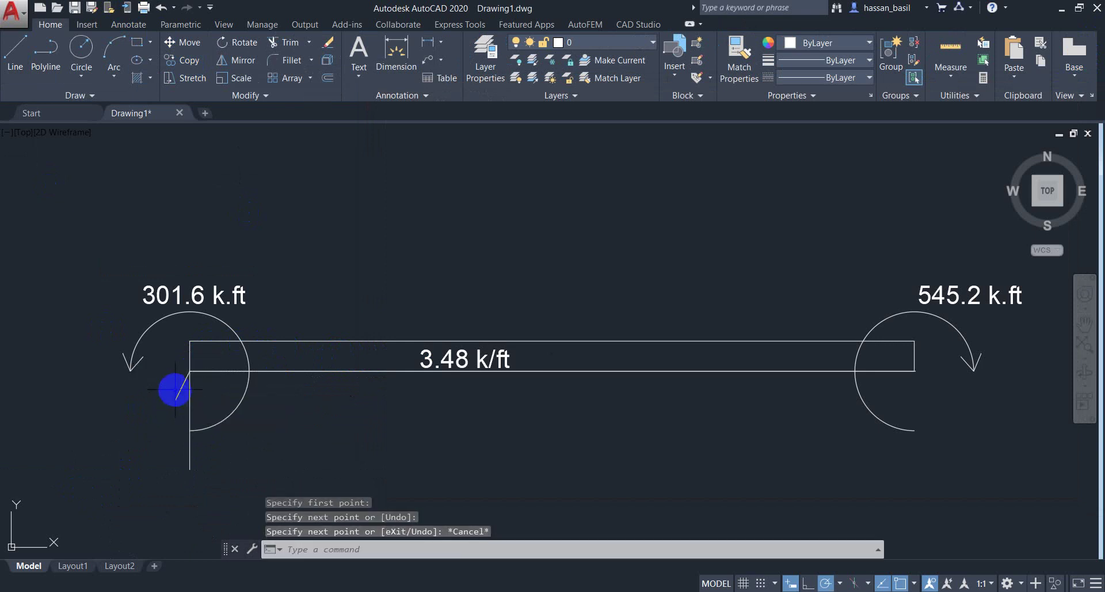
Step: Mirror the short arrowhead line about the vertical reaction line, keeping the original
click(177, 389)
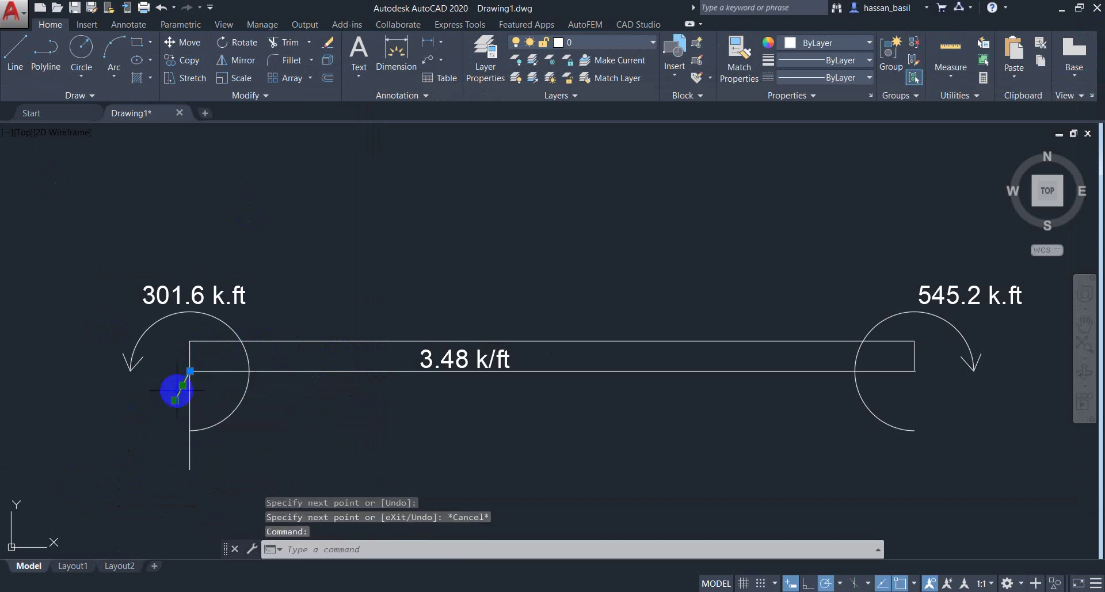
key(Return)
click(188, 373)
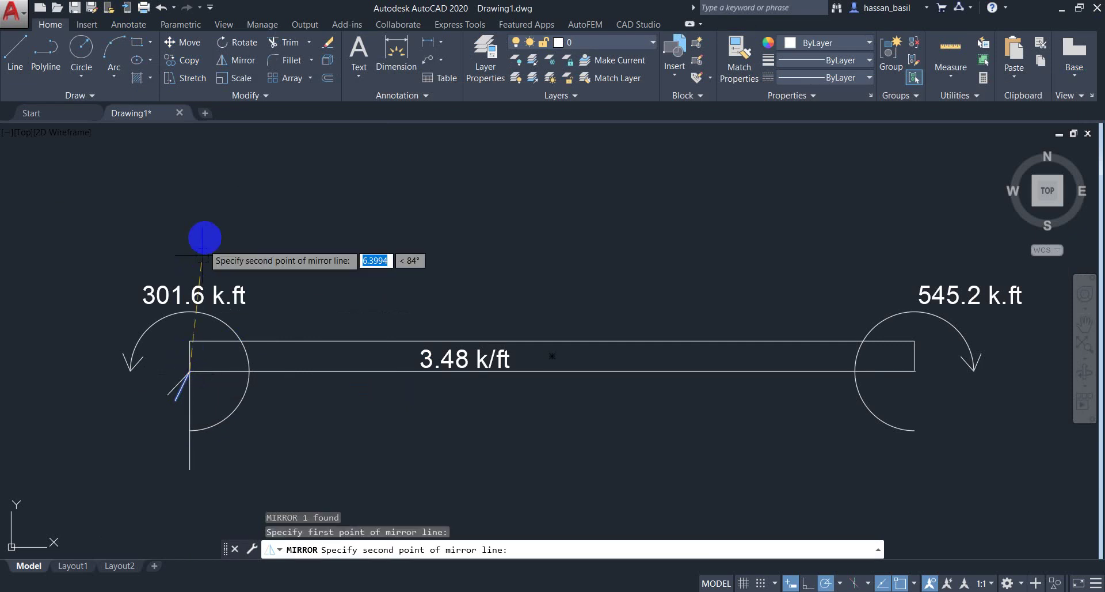
click(198, 201)
key(Return)
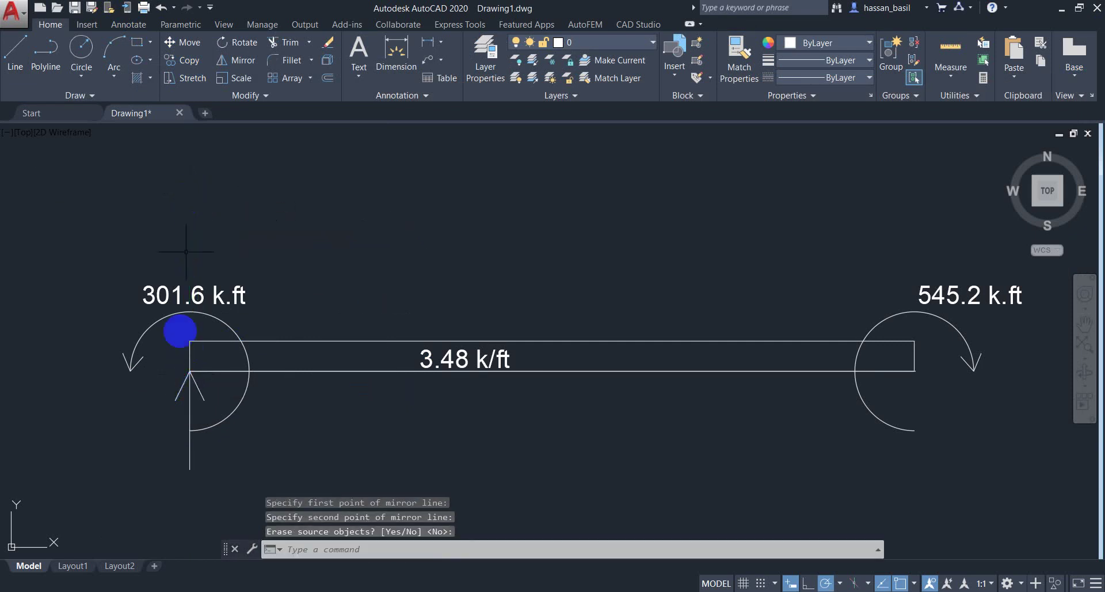
Step: Mirror the left reaction arrow about a vertical line near the beam's midspan, keeping the original
click(212, 387)
click(167, 402)
text(mi)
key(Return)
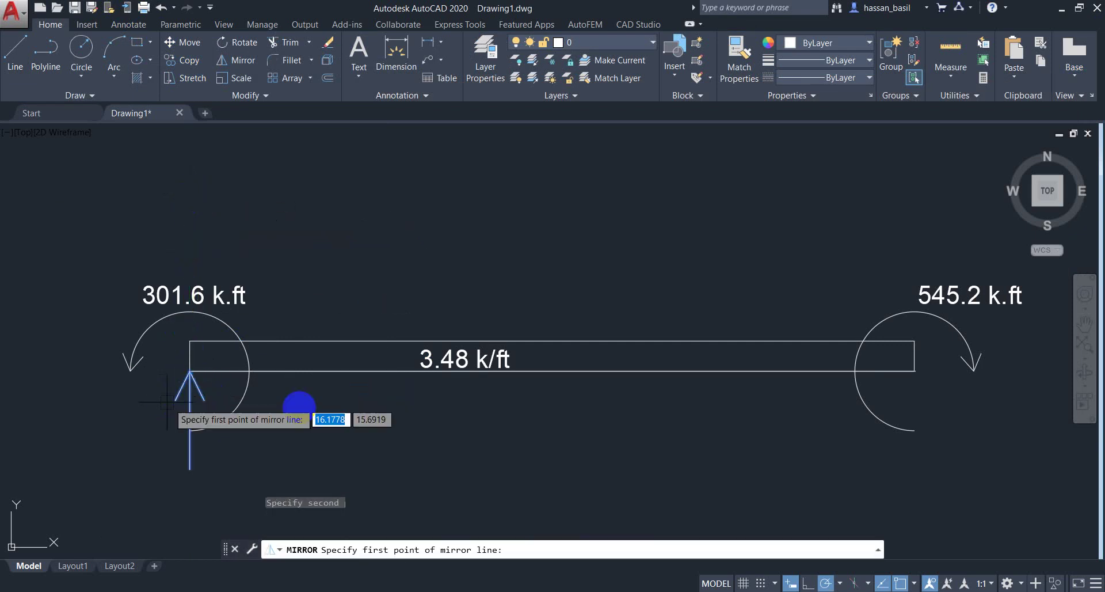
click(552, 370)
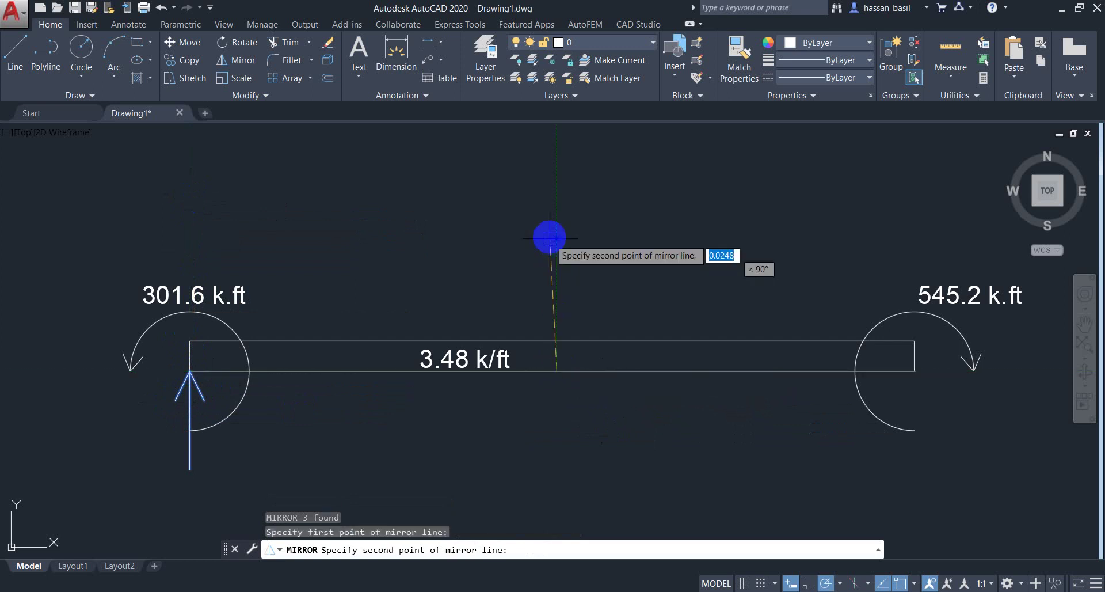
click(550, 224)
key(Return)
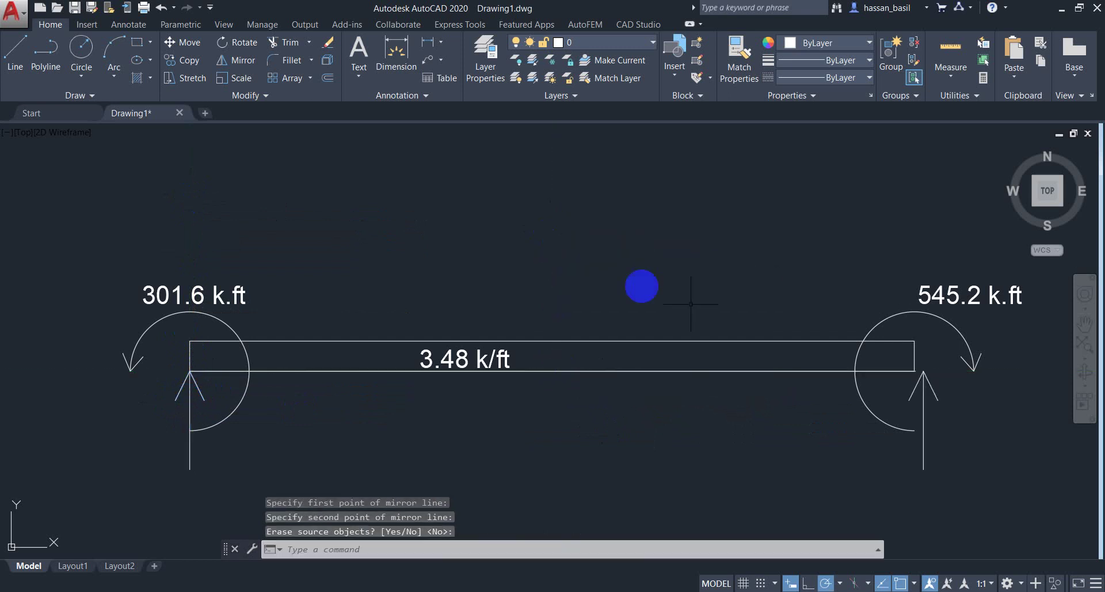
Step: Move the mirrored reaction arrow by its tip to the beam's right end
click(942, 378)
click(920, 397)
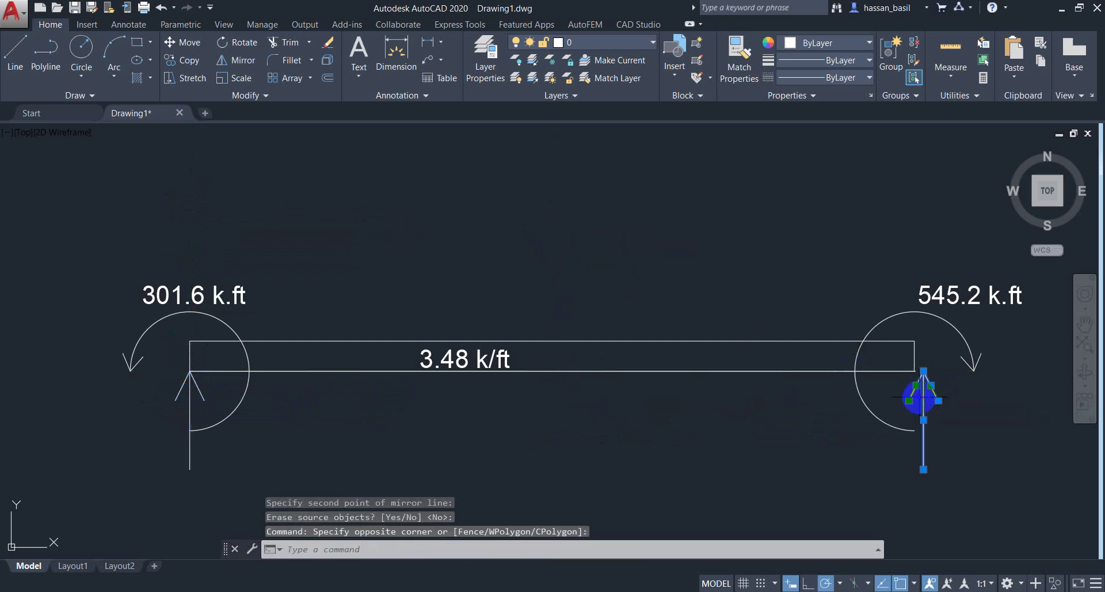
text(m)
key(Return)
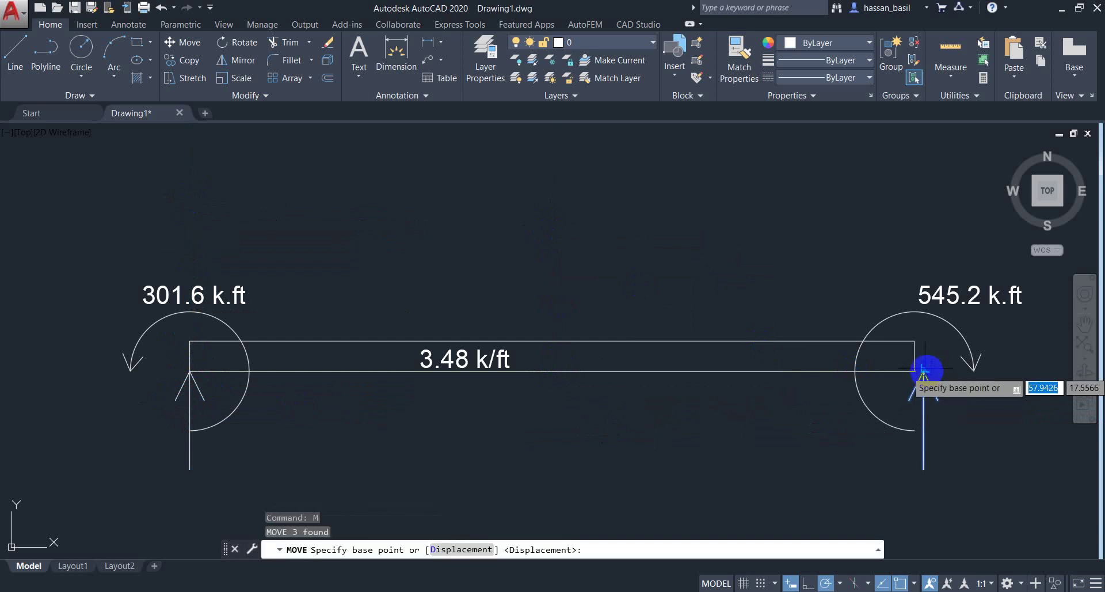
click(923, 371)
click(913, 374)
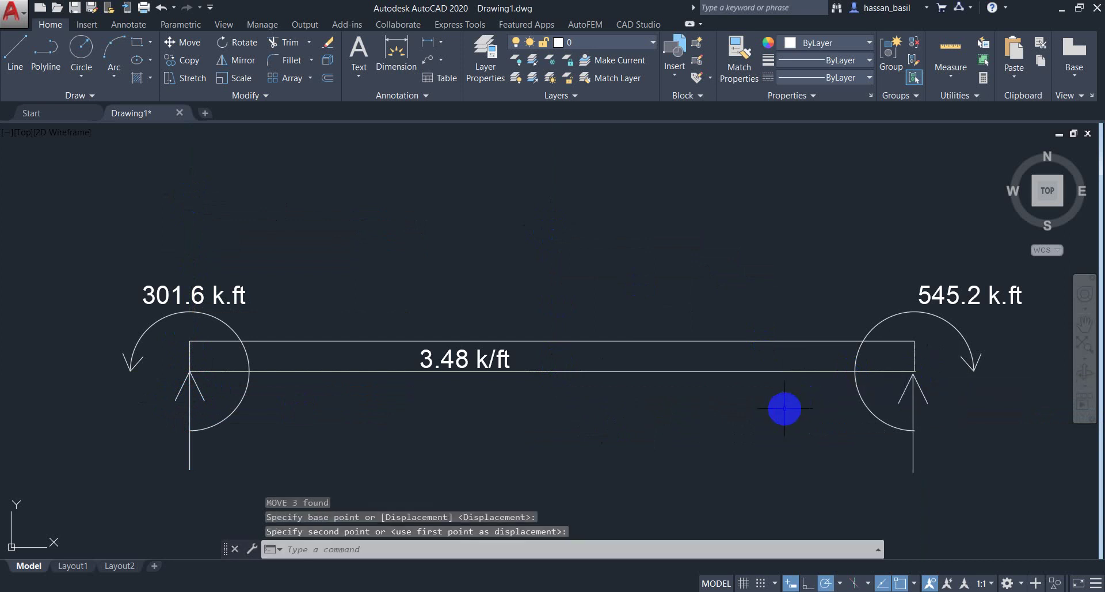
Step: Move the right reaction arrow again so its tip snaps exactly to the beam's lower-right corner
click(927, 379)
click(893, 399)
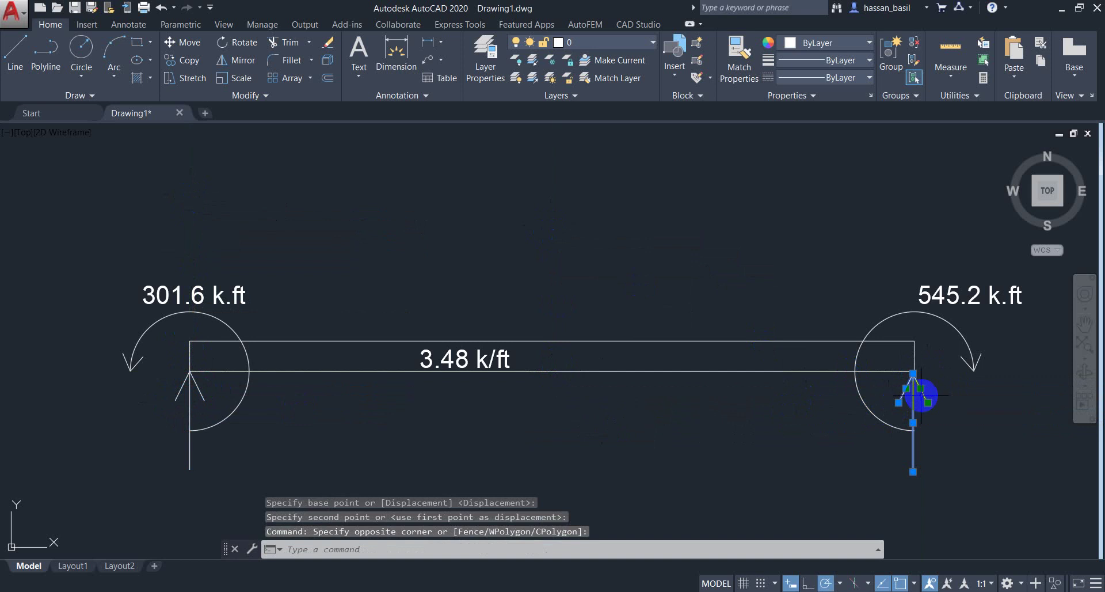
text(m)
key(Return)
scroll(923, 388, up, 8)
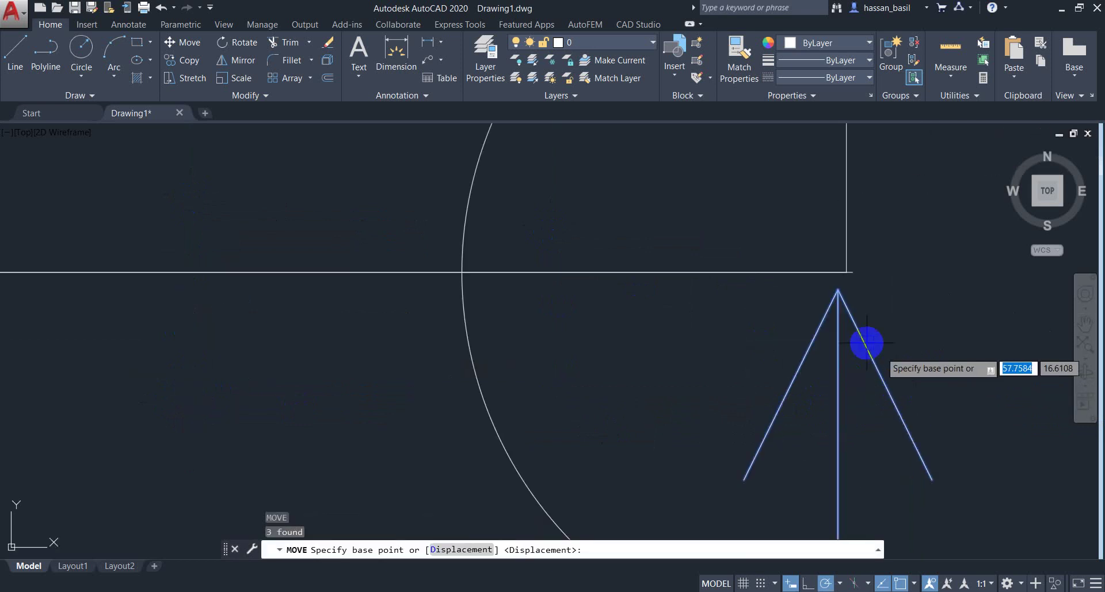
click(839, 290)
click(851, 276)
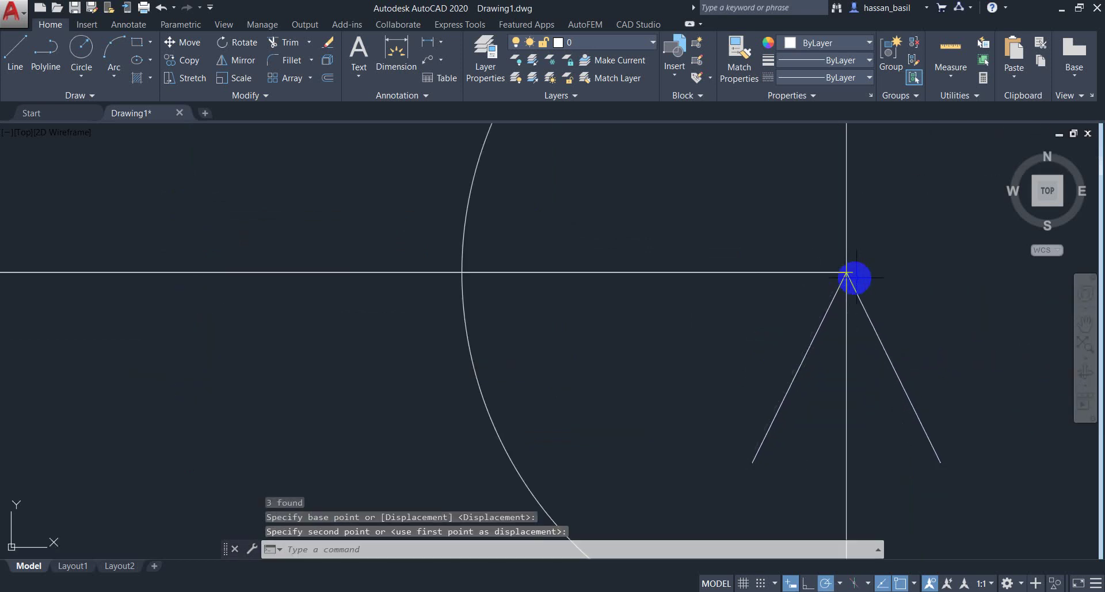
Step: Stretch the beam rectangle's lower-right corner to the end of the bottom line and align its upper-right corner vertically above it
scroll(854, 274, up, 2)
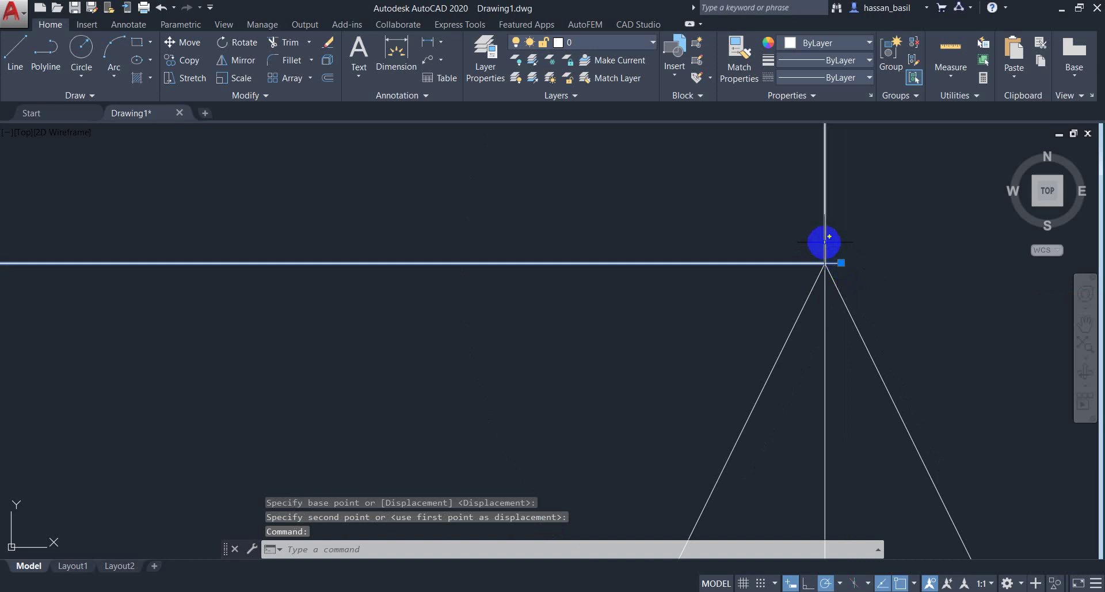
key(Escape)
click(824, 262)
click(824, 263)
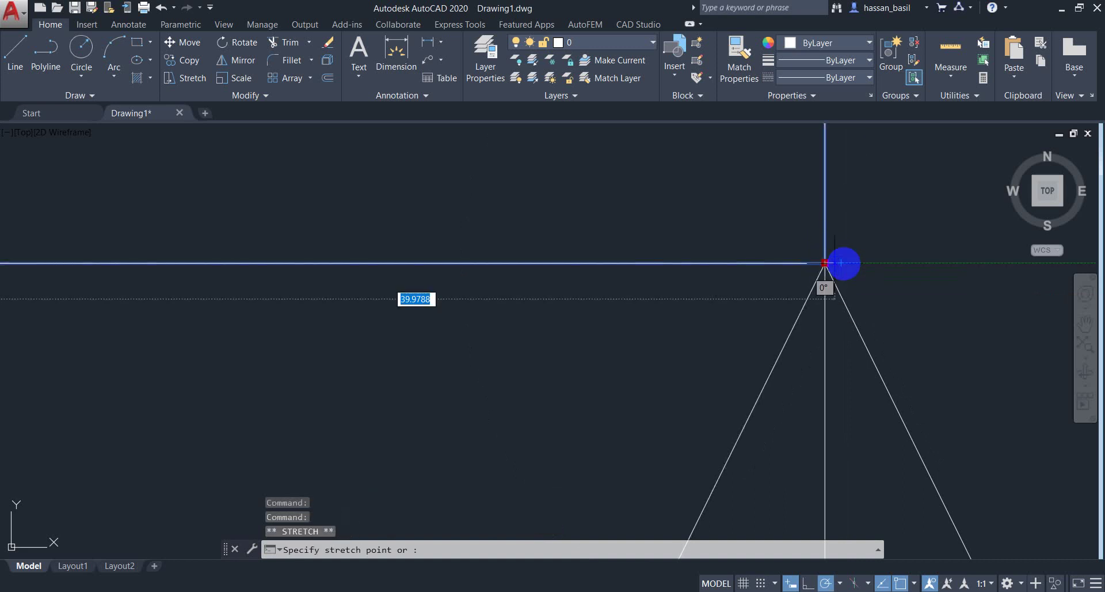
scroll(844, 262, down, 3)
middle_drag(876, 261, 792, 491)
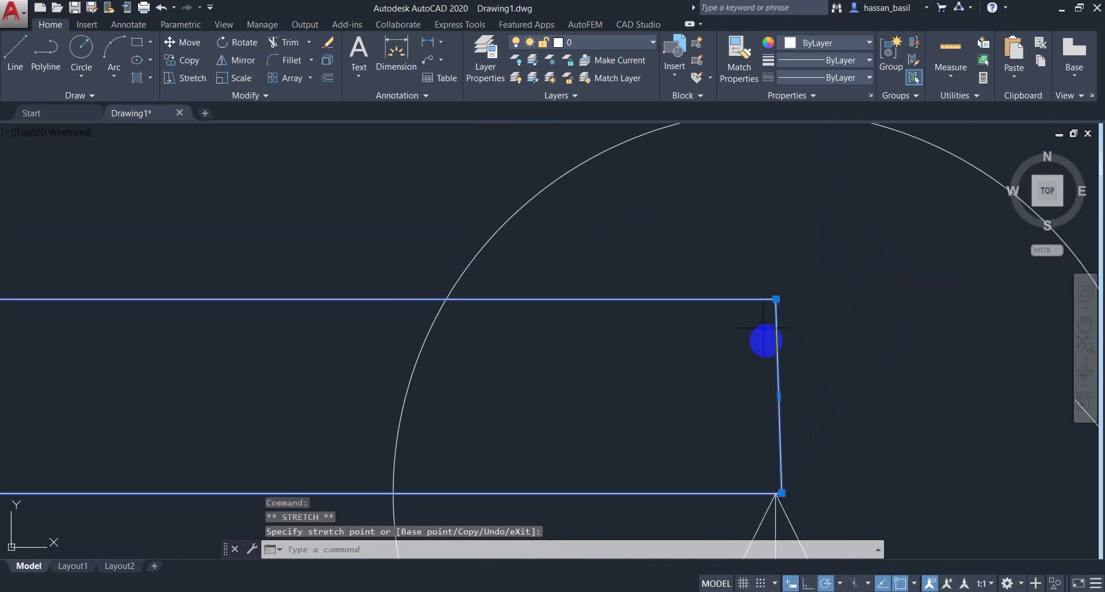
click(777, 299)
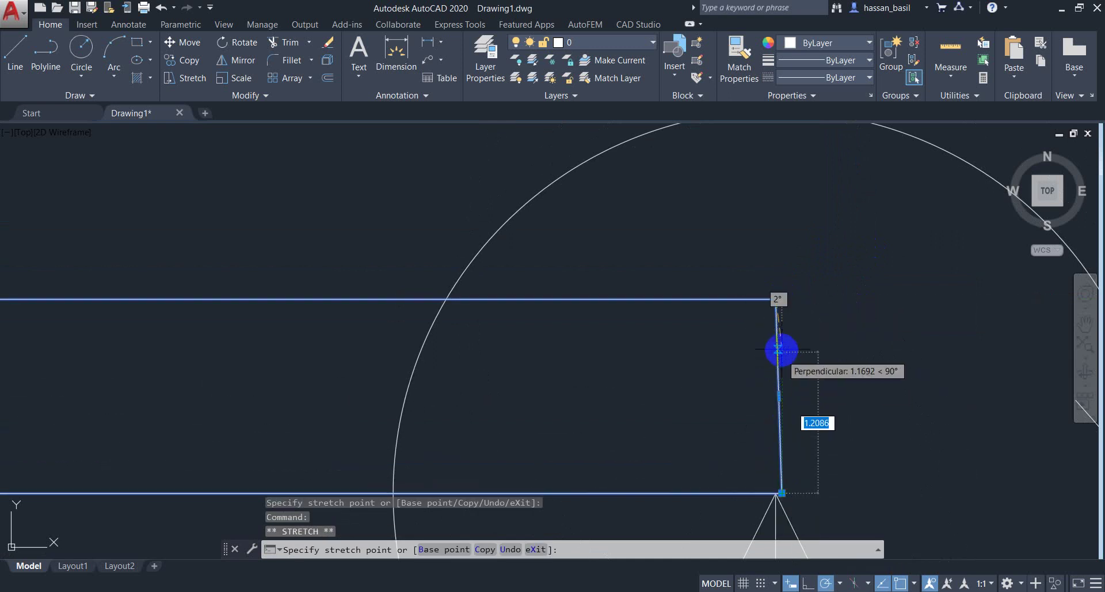
key(Escape)
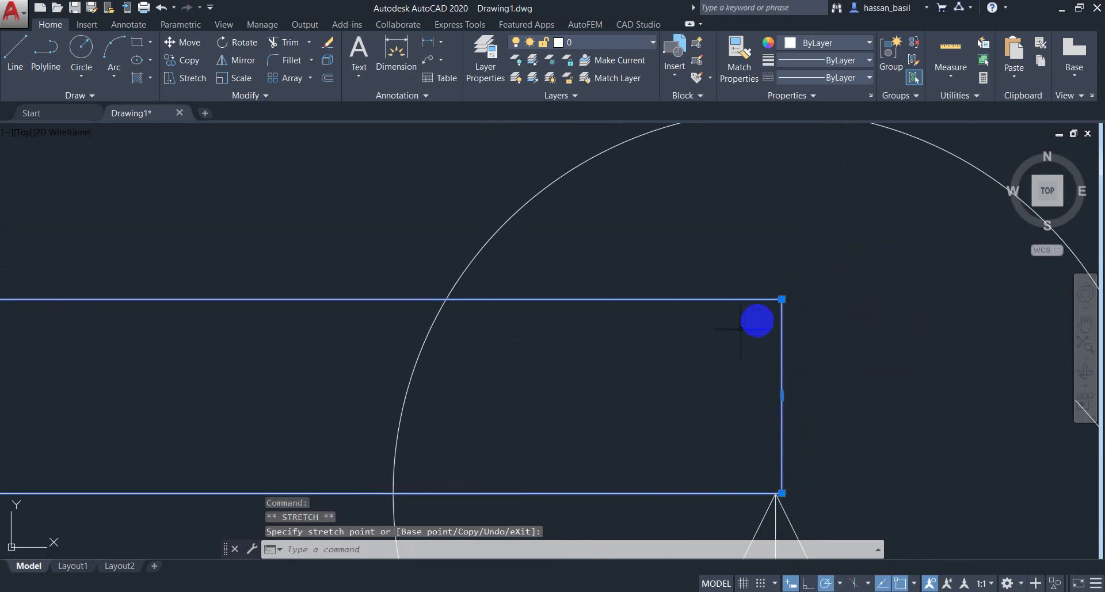
scroll(633, 390, down, 5)
middle_drag(462, 434, 681, 316)
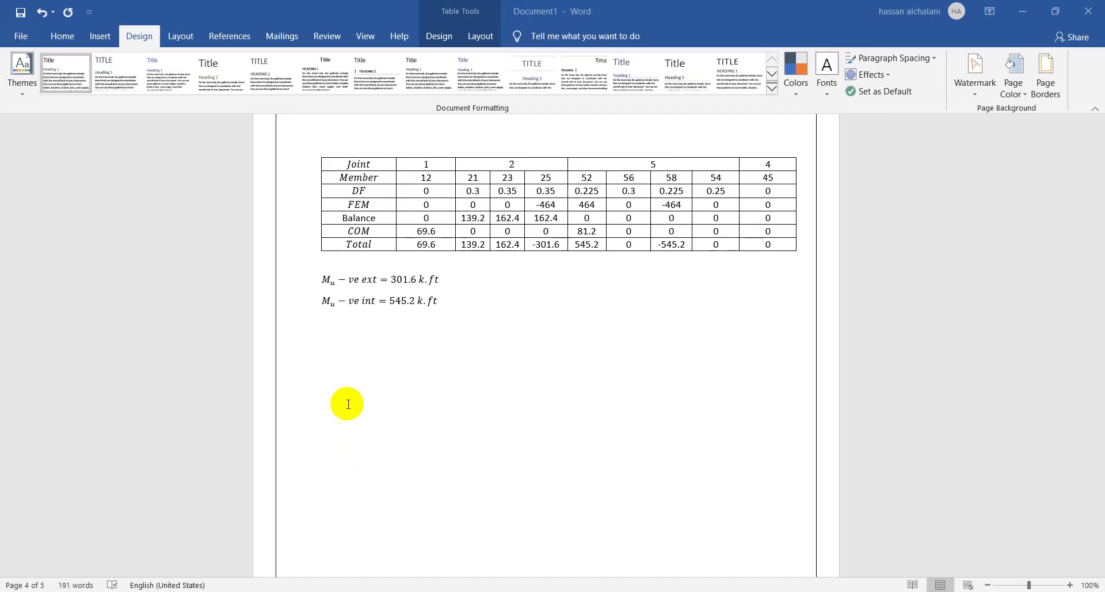
Step: In Word, insert an equation below the moment results reading R_2 = 3.48×40²/2, consulting the AutoCAD beam drawing
click(315, 406)
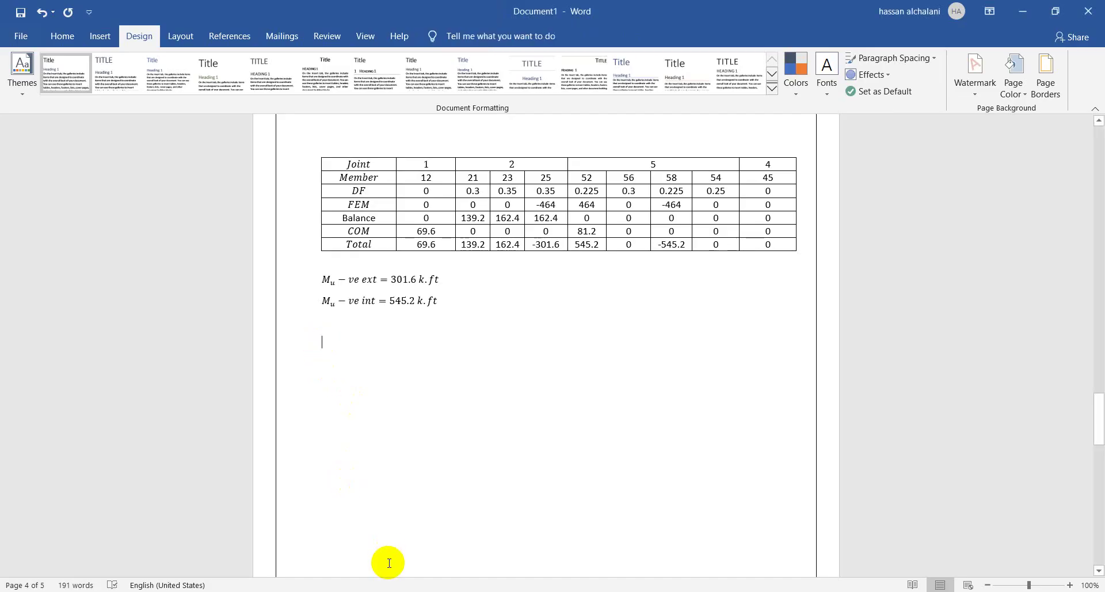
key(alt+equal)
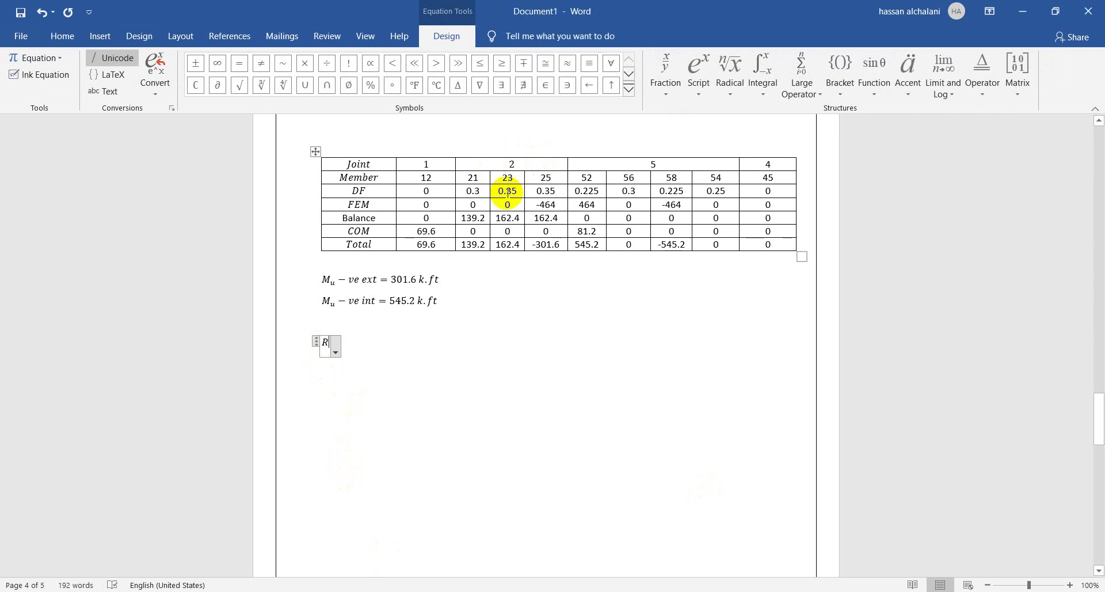
key(alt+Tab)
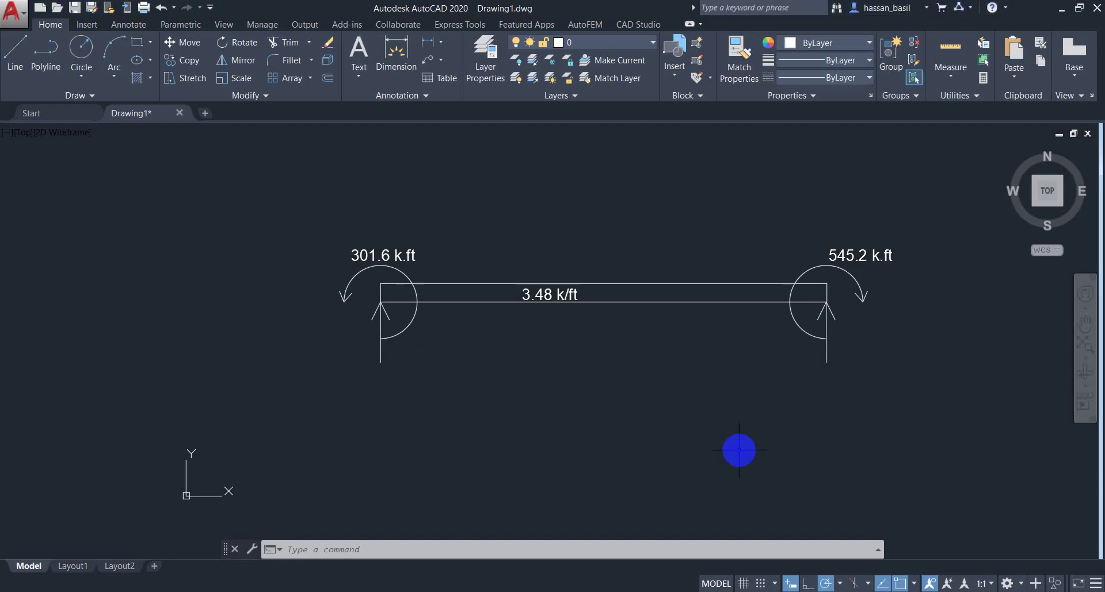
key(alt+Tab)
text(_)
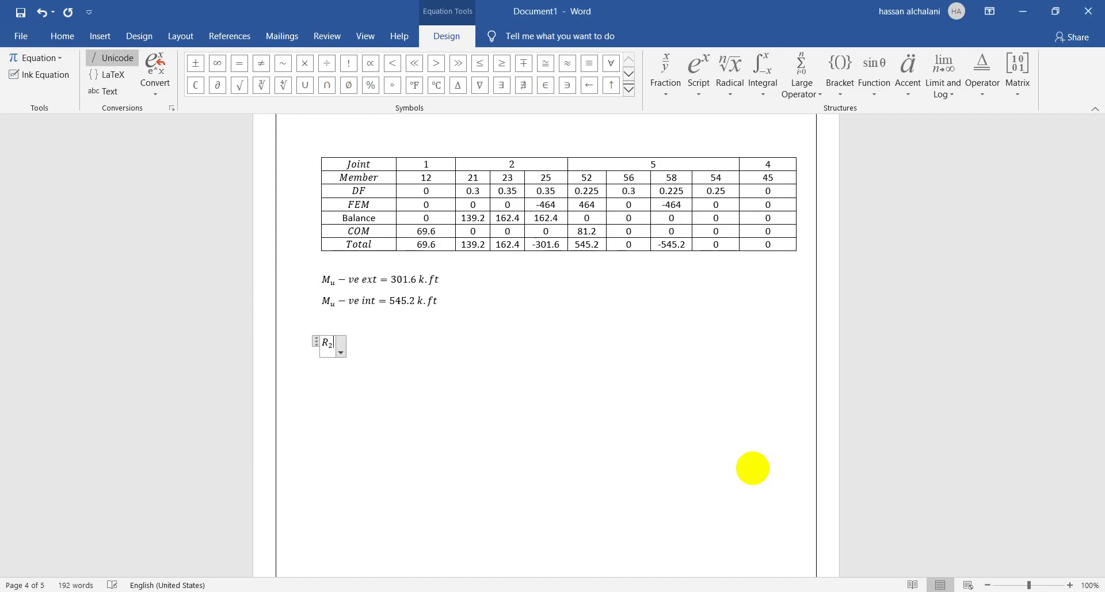
key(alt+Tab)
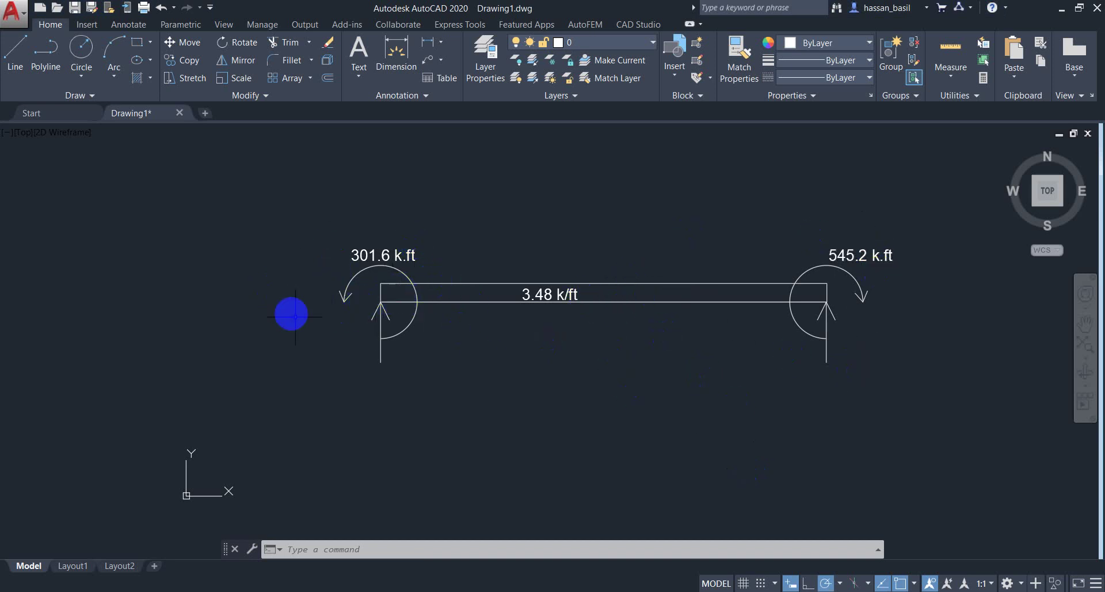
key(alt+Tab)
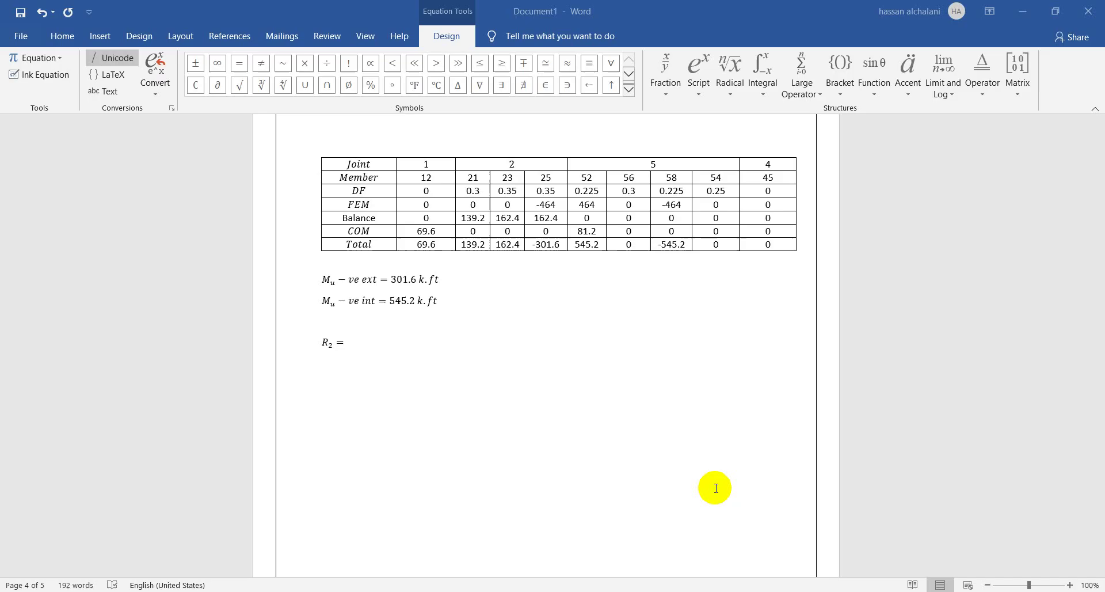
text(/)
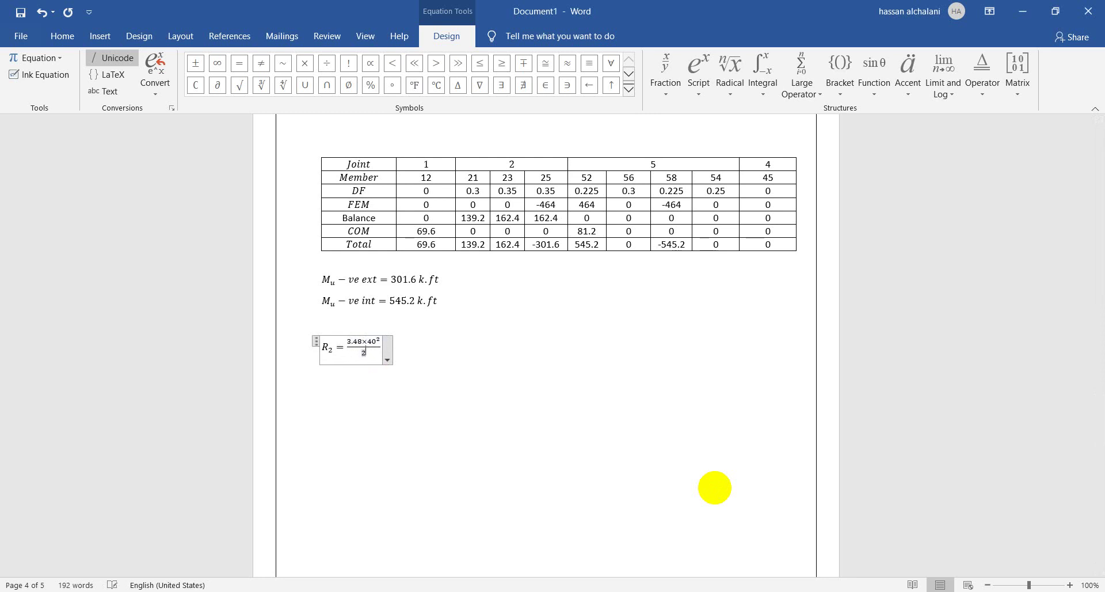
Step: Extend the R_2 equation with + 545.2 − 301.6, enclose the whole expression in parentheses and divide it by 40
key(alt+Tab)
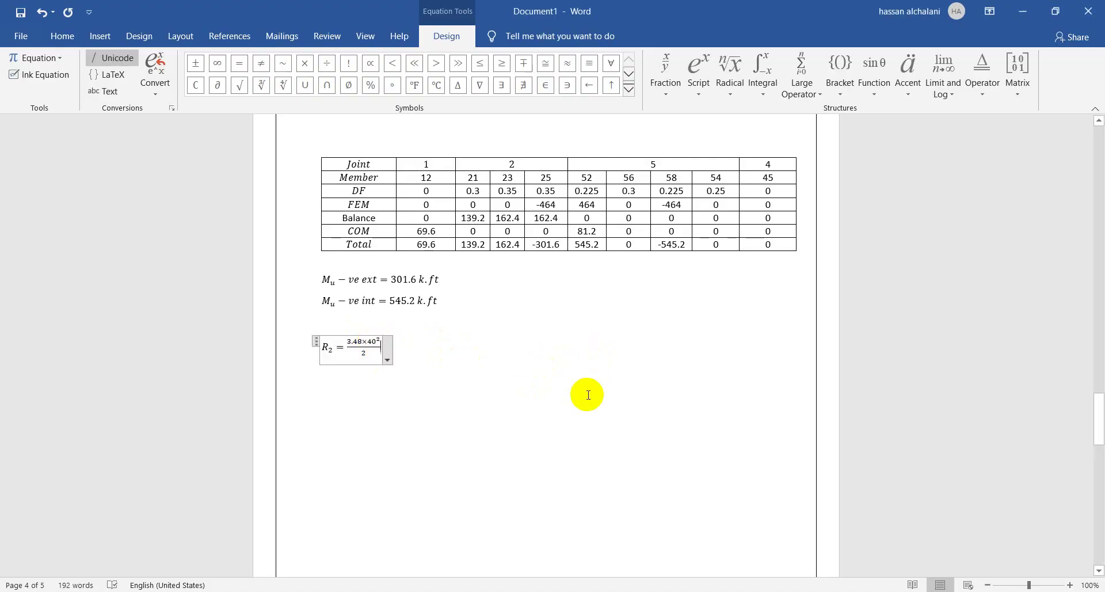
key(alt+Tab)
key(alt+Tab)
text(+5)
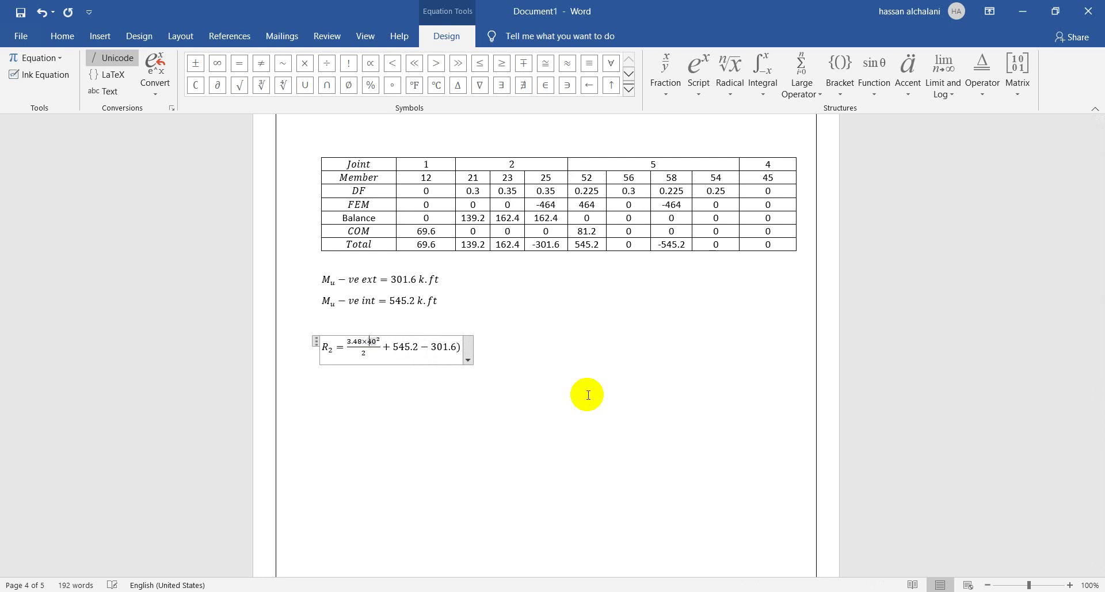
text(()
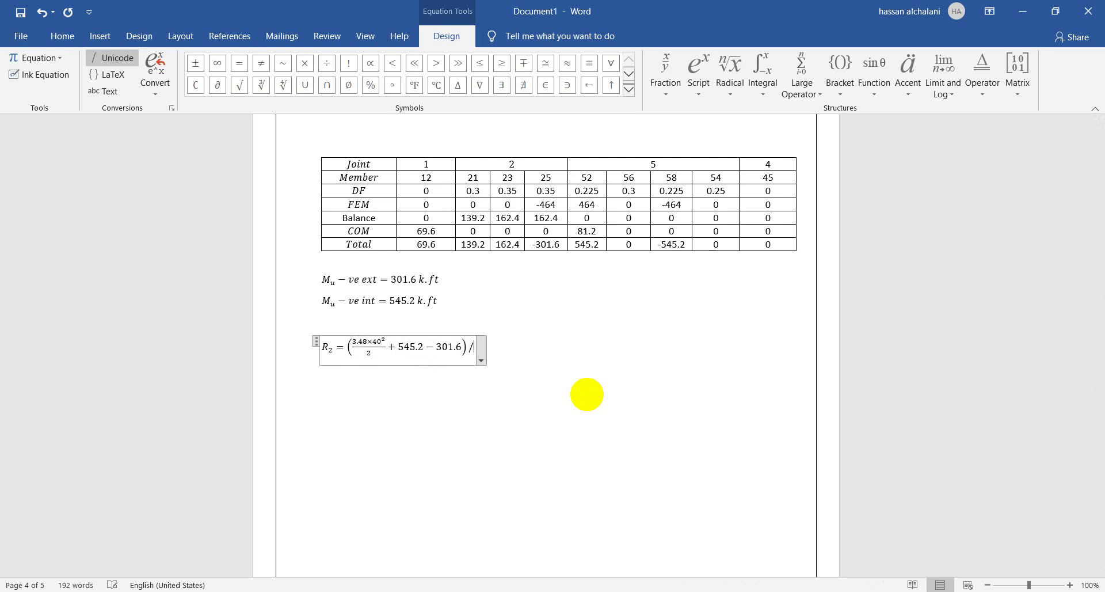
text( 40 -)
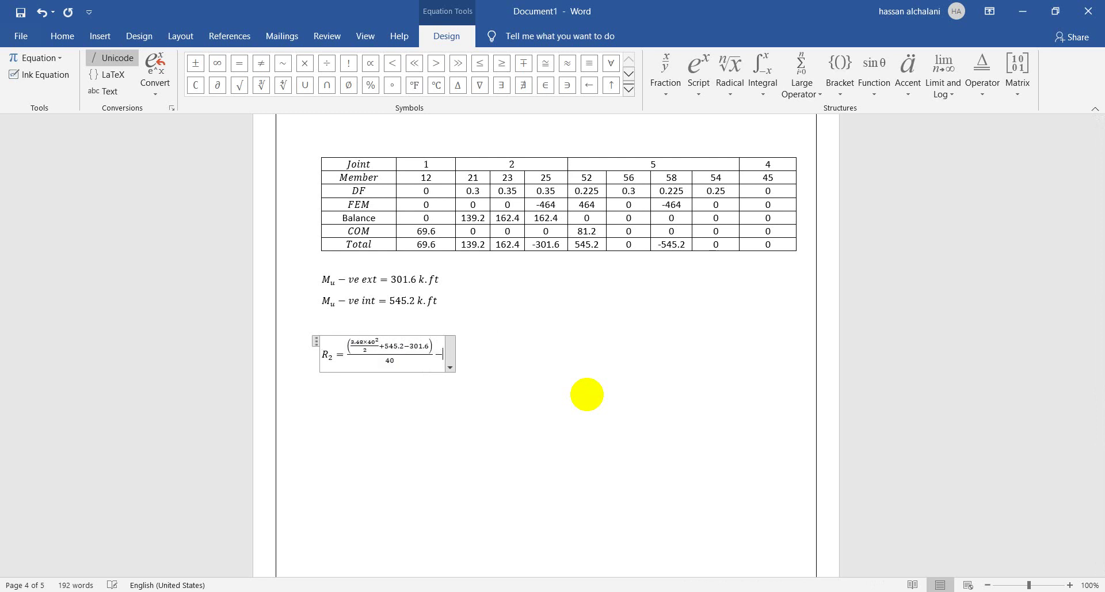
Step: Append an arrow and the result R_2 = 75.69 k to the reaction equation
text(>R)
text(_2 =)
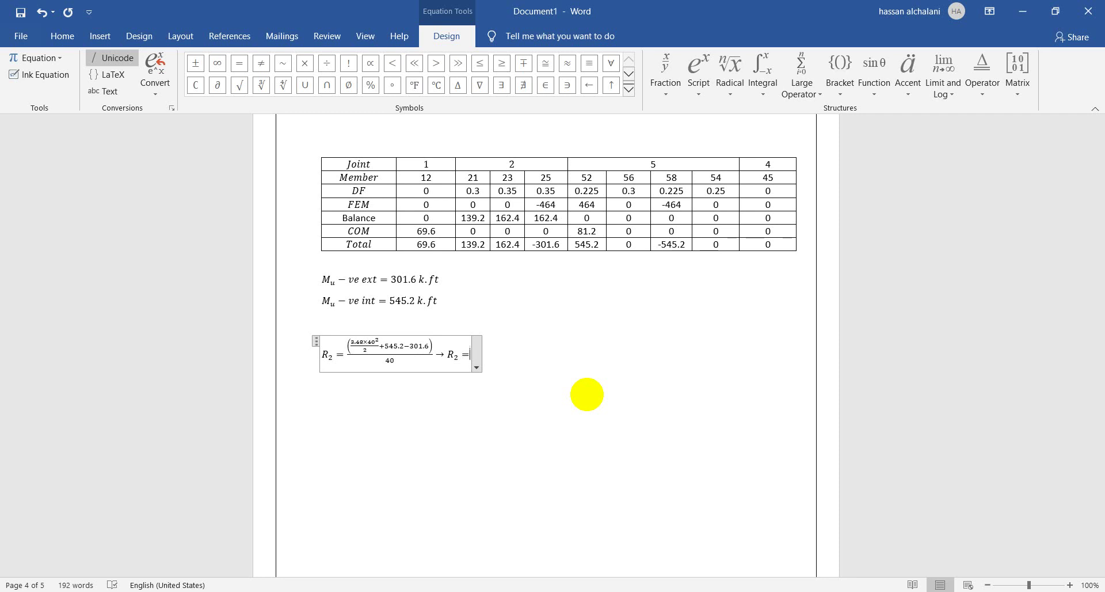
text(75.69 k)
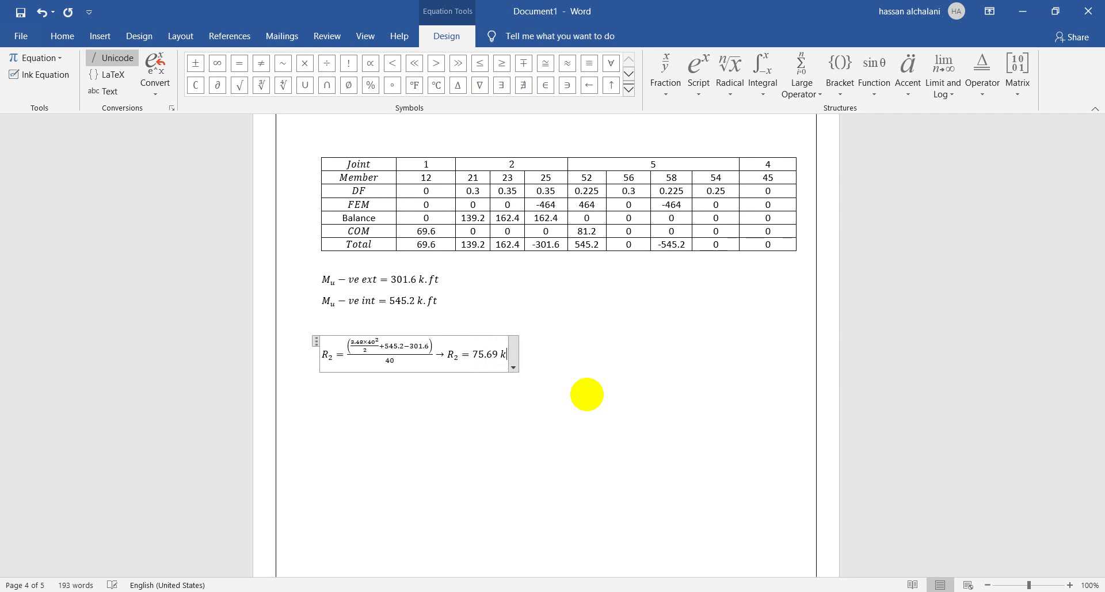
click(586, 394)
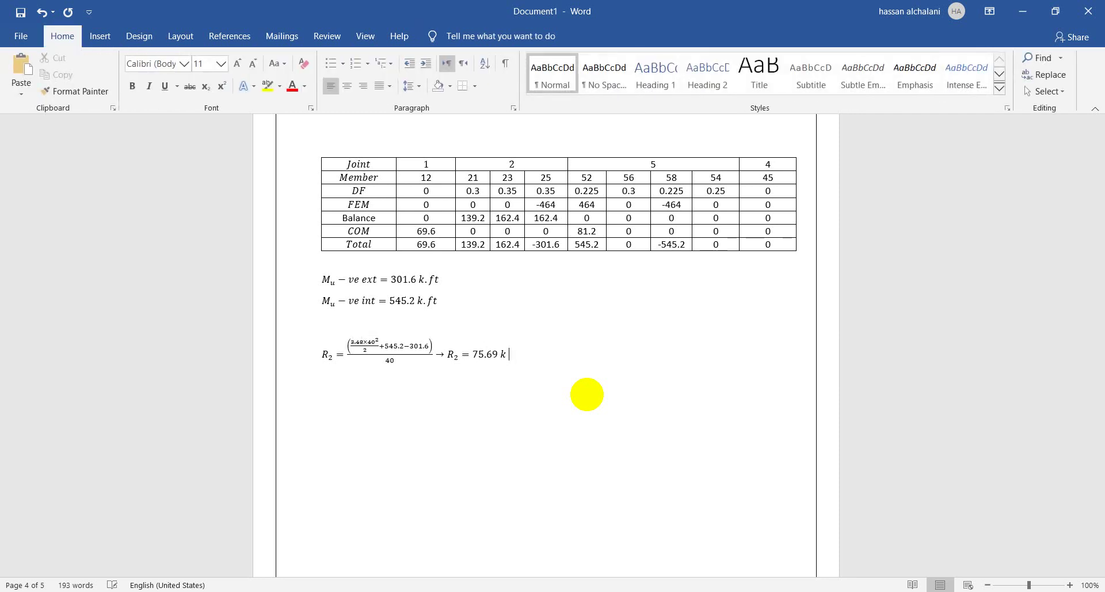
Step: Check the beam drawing in AutoCAD, and change both R subscripts in the Word reaction equation to 5
key(alt+Tab)
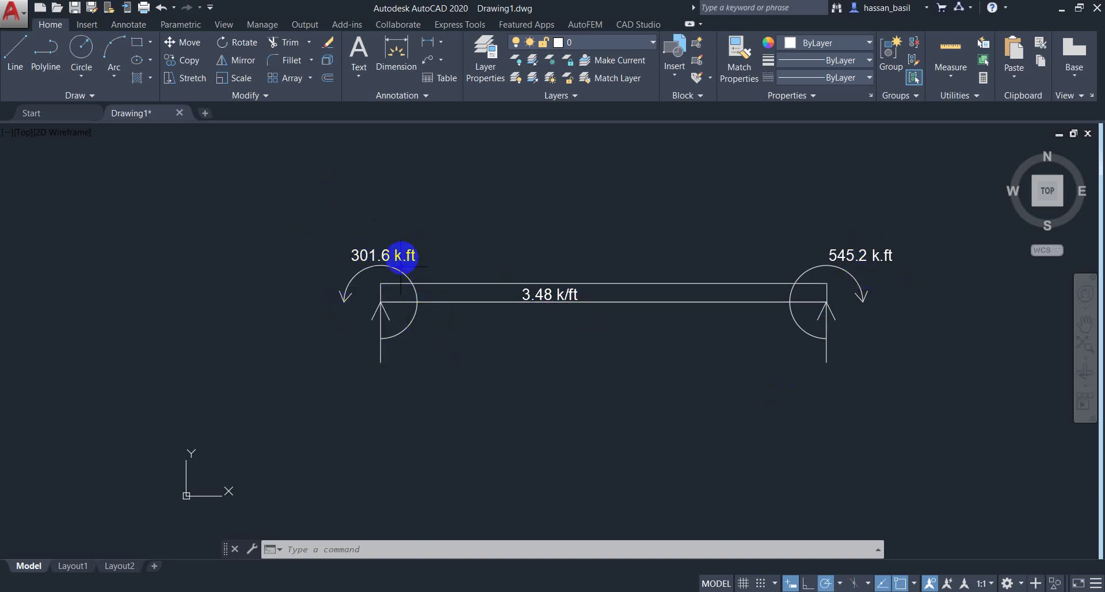
key(alt+Tab)
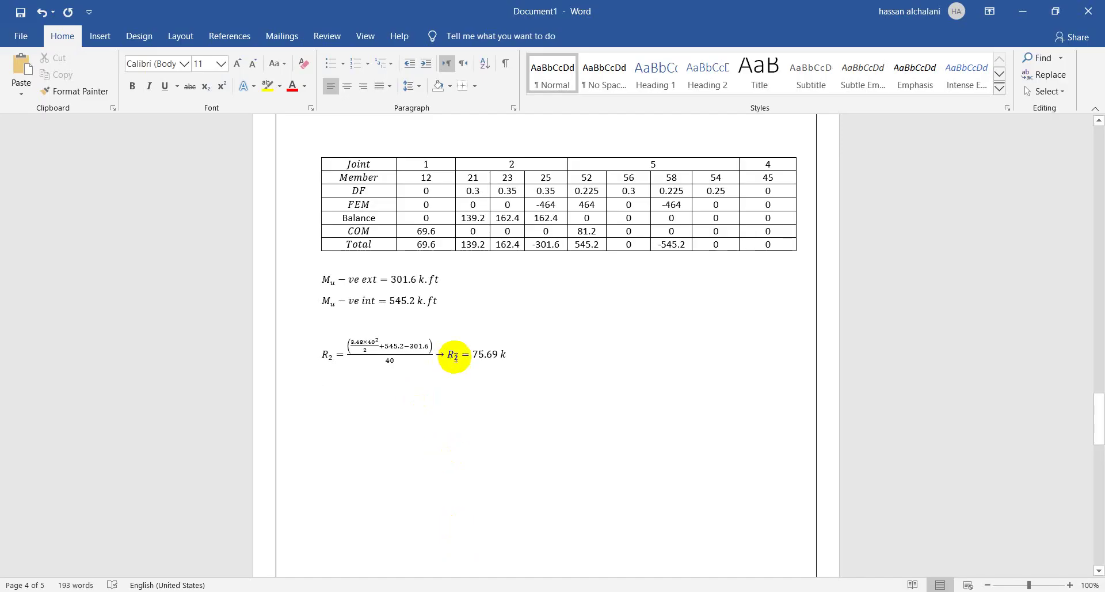
double_click(331, 357)
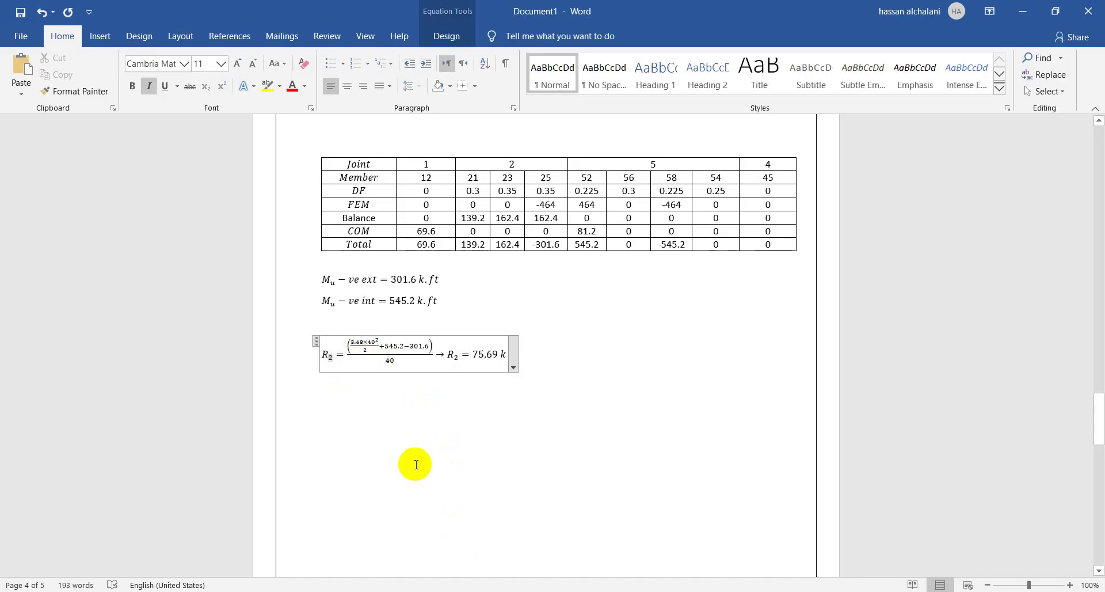
text(5)
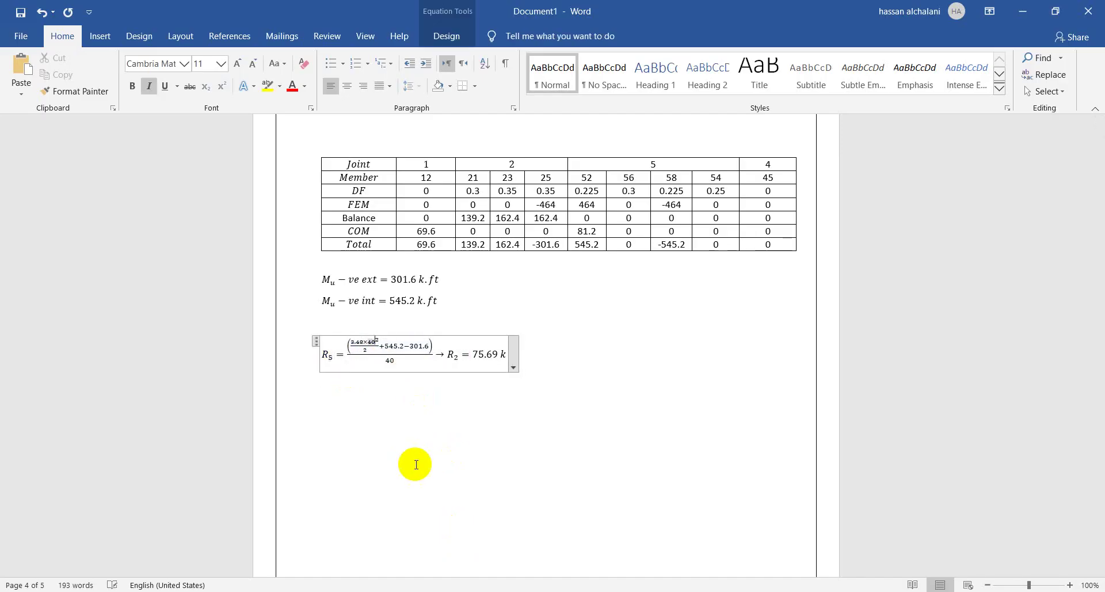
key(Down)
key(BackSpace)
text(5)
key(Right)
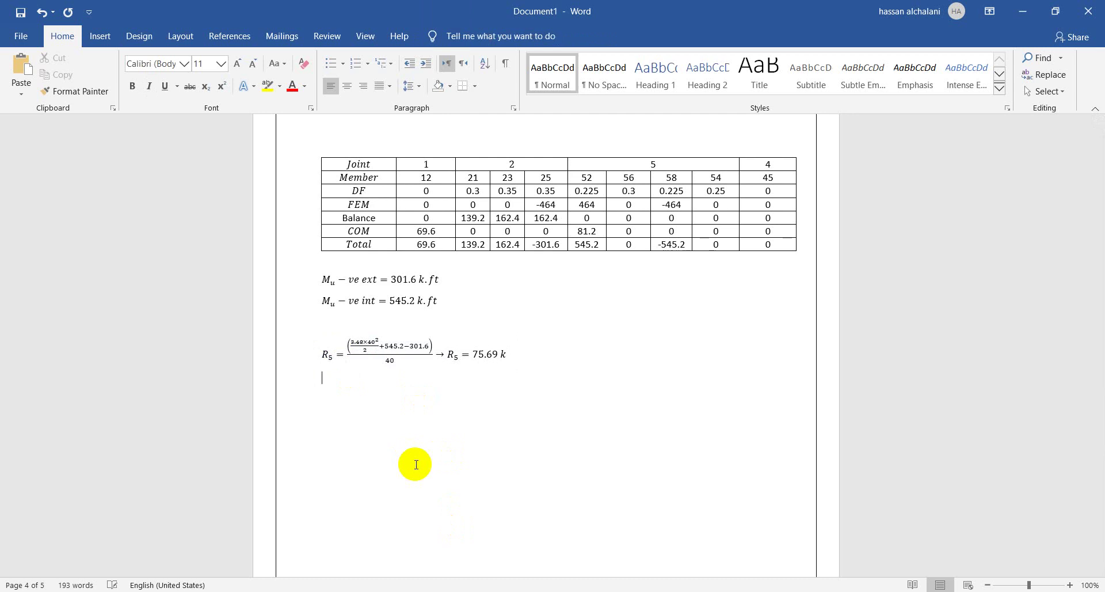
Step: Insert a new equation below R_5 reading R_2 = 3.48×40 − 75.69 → R_2 = 63.51 k
key(alt+equal)
text(R_2)
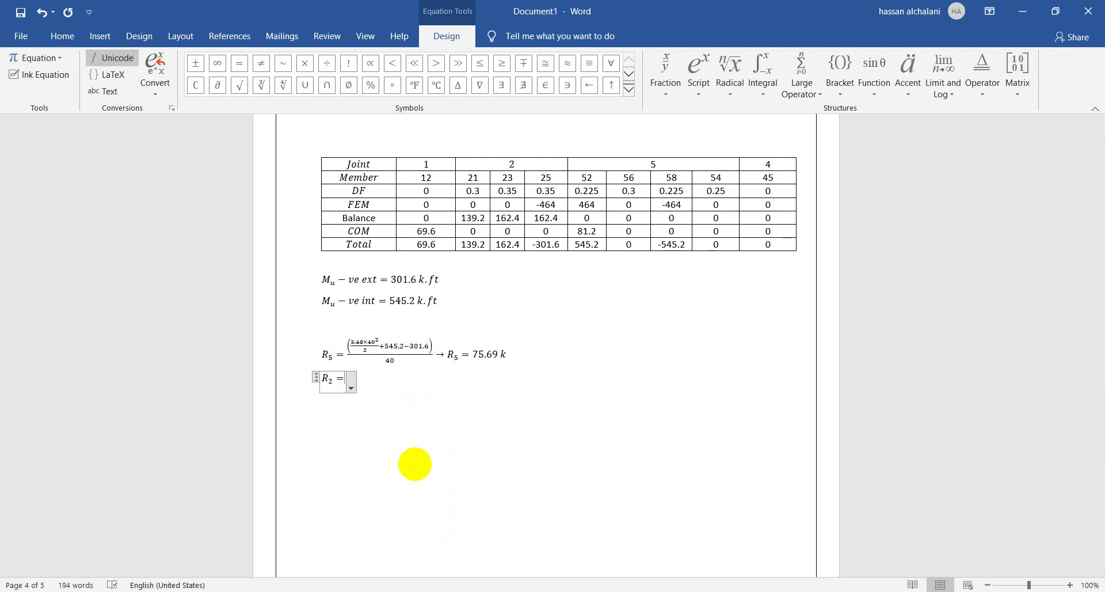
text(=3.48\times 40)
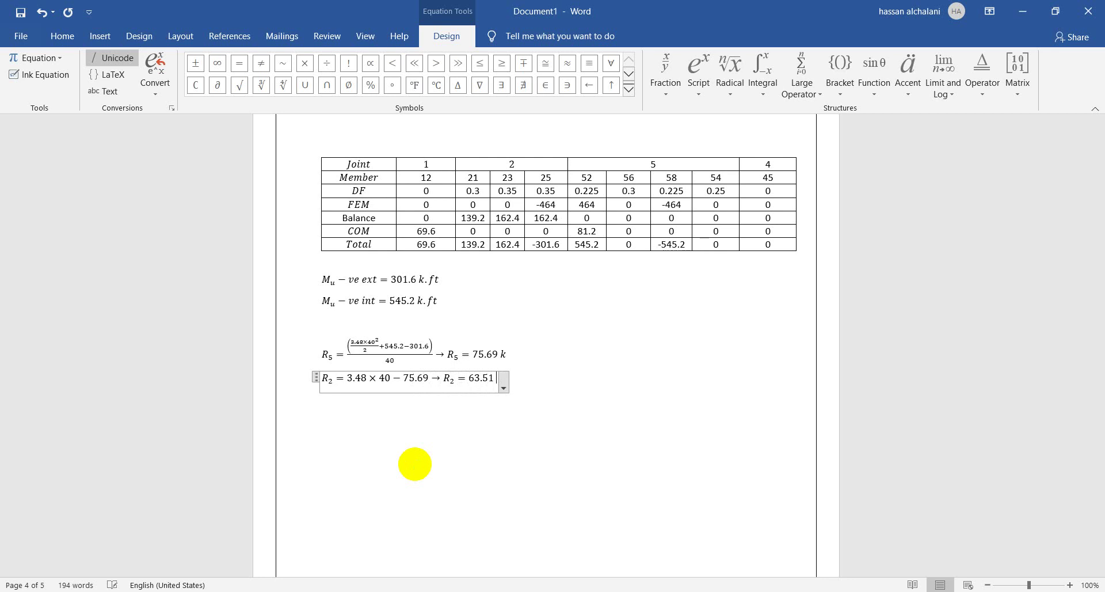
click(415, 463)
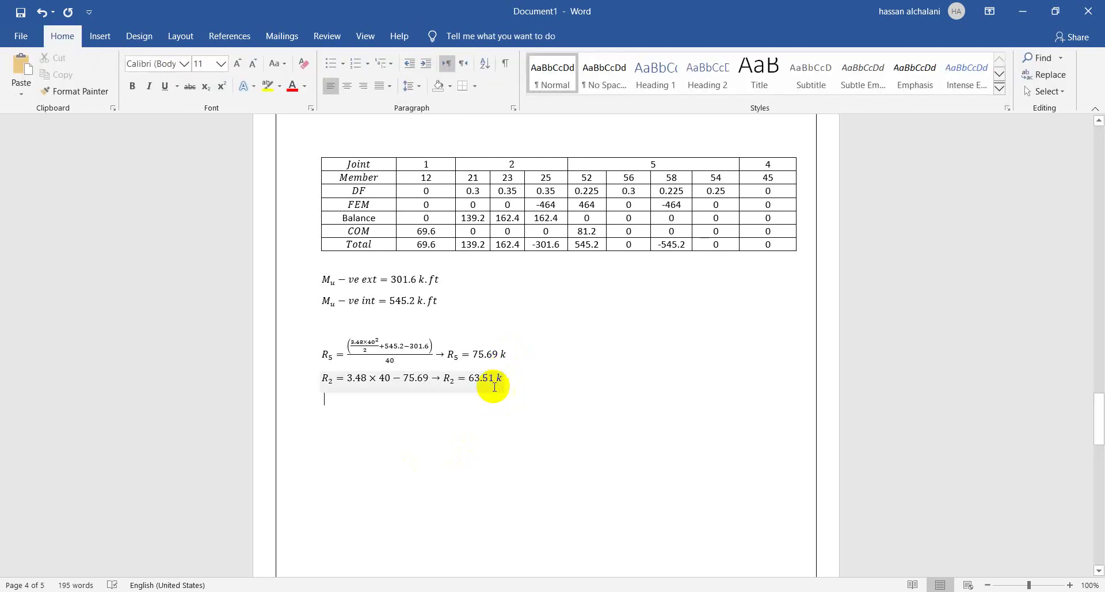
Step: Switch to AutoCAD and draw equally long vertical lines down from the tails of both reaction arrows
key(alt+Tab)
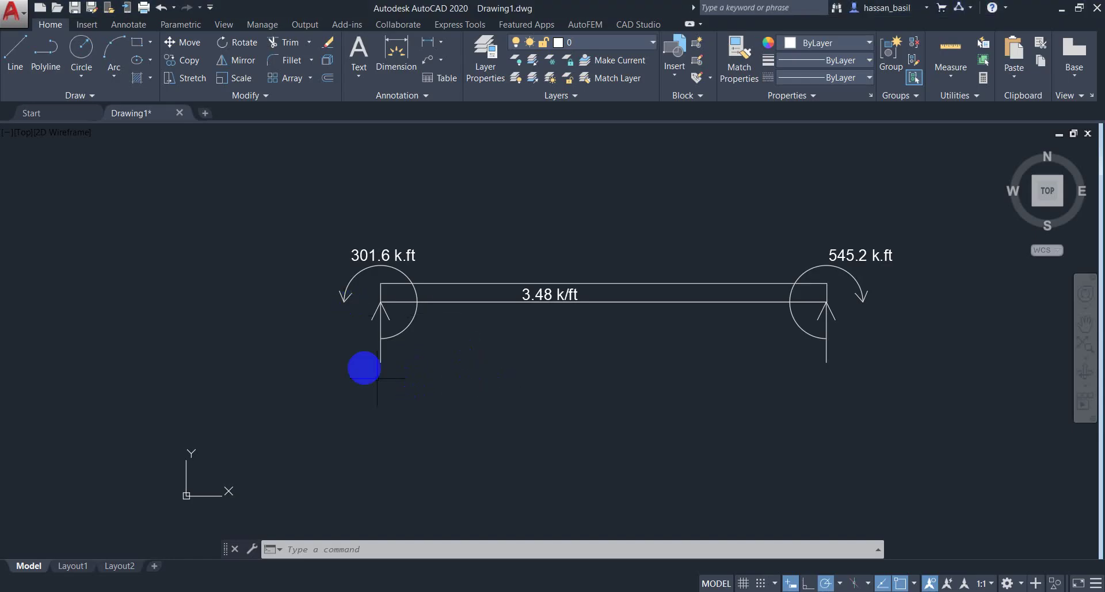
click(12, 61)
middle_drag(387, 446, 376, 296)
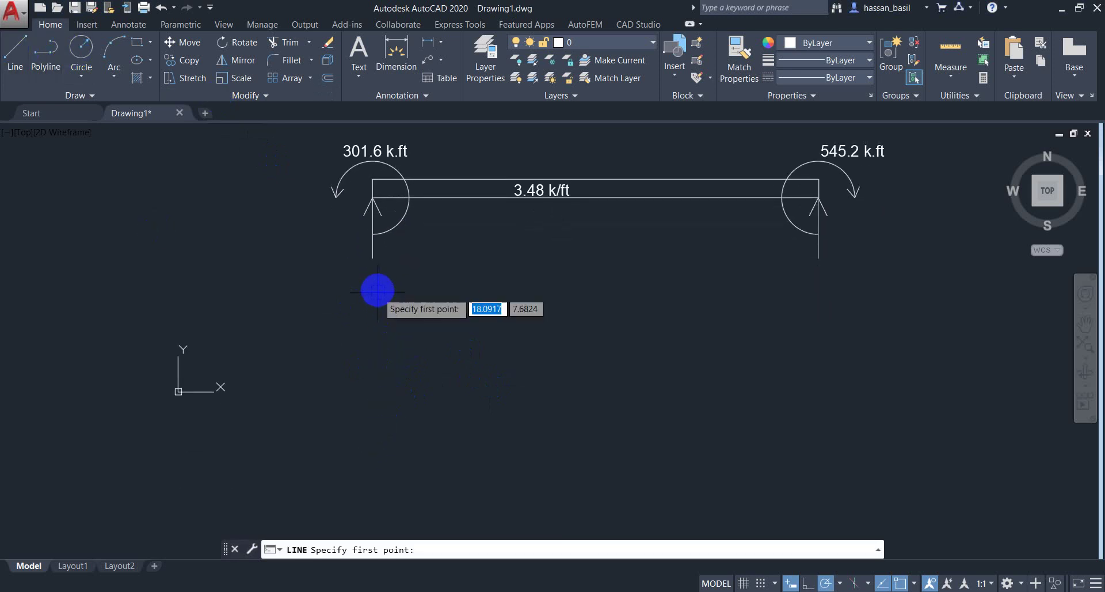
click(371, 260)
click(367, 447)
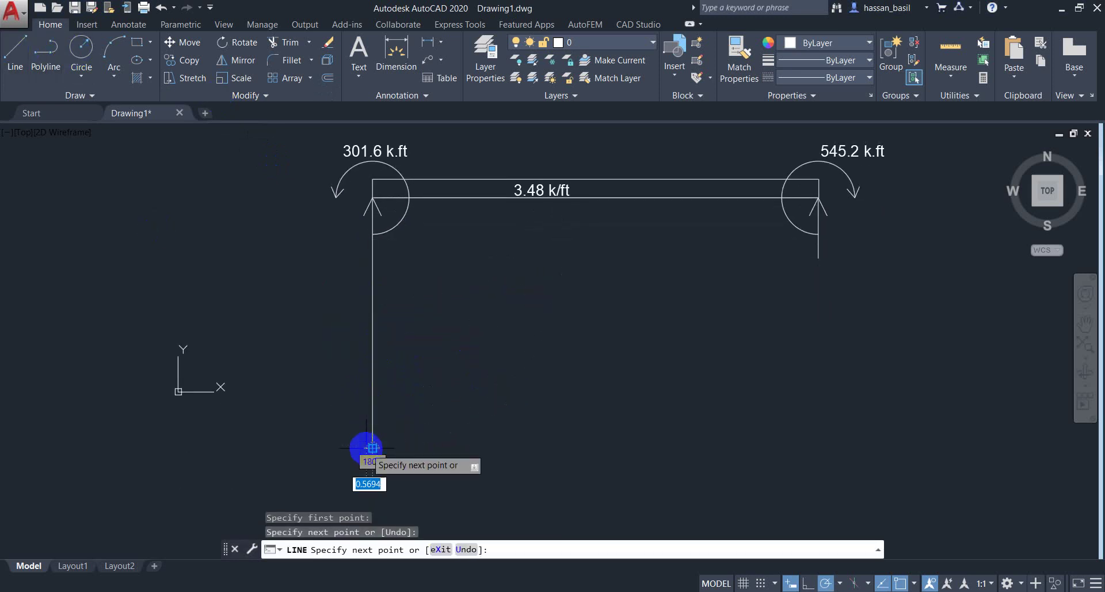
key(Return)
key(Return)
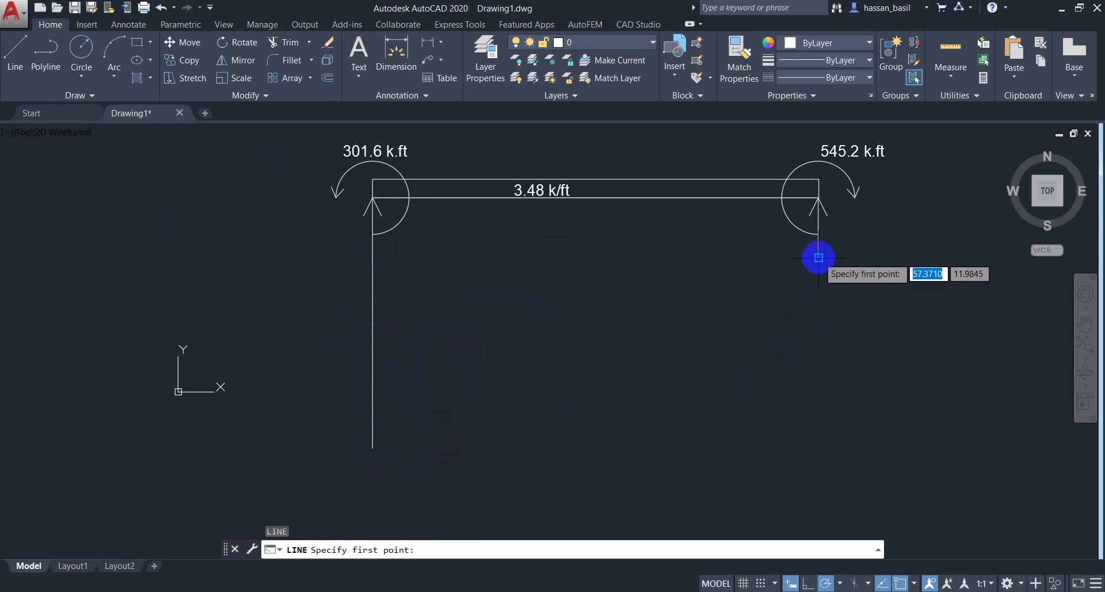
click(814, 255)
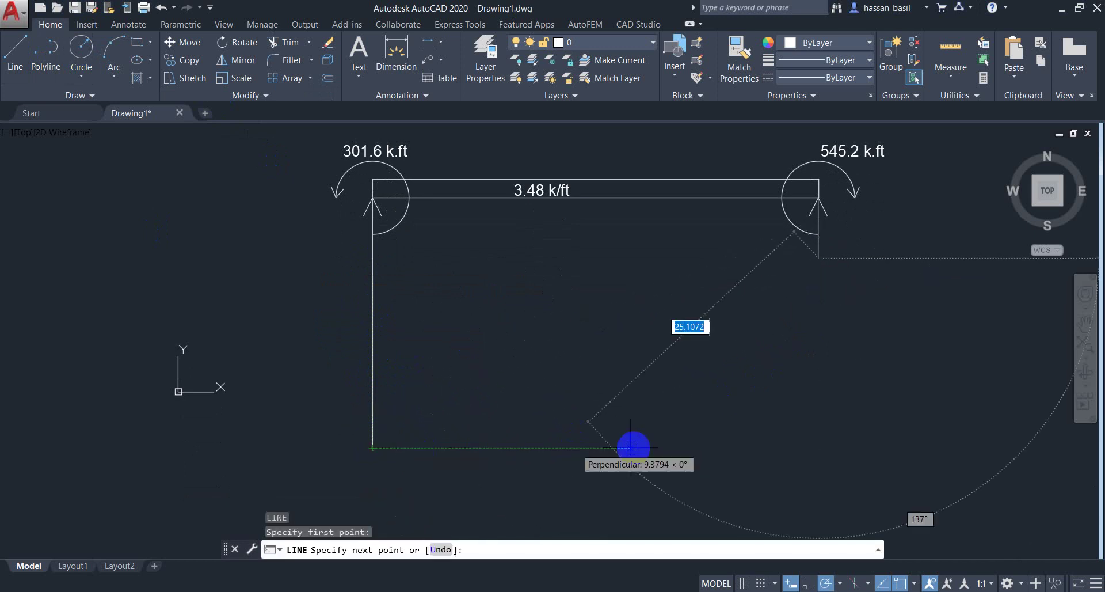
click(815, 447)
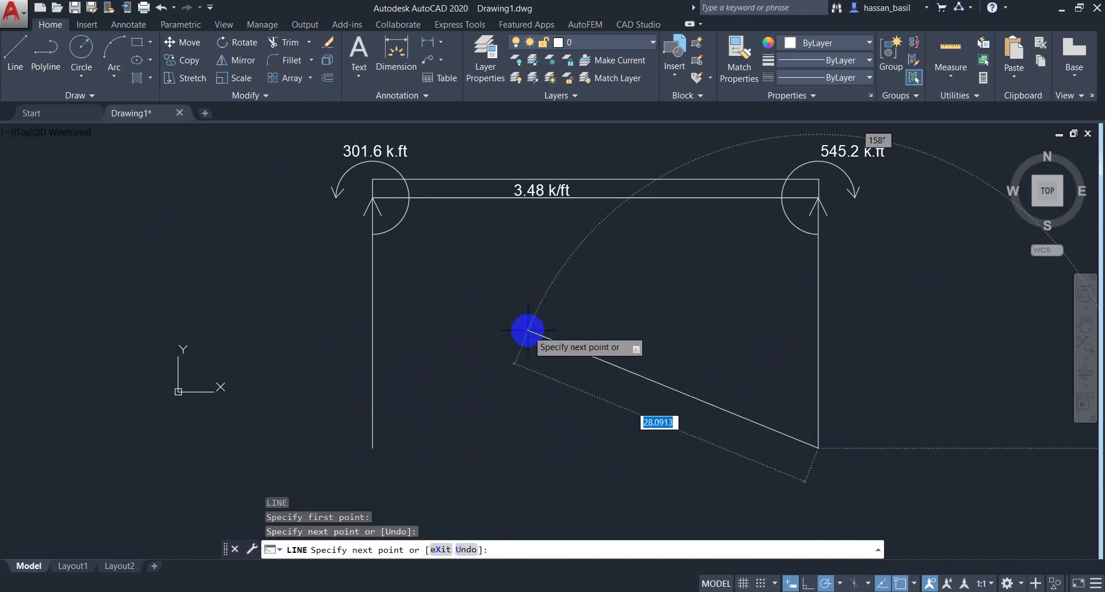
key(Escape)
Step: Draw a horizontal shear diagram baseline between the two vertical lines, a little below the reaction arrows
text(l)
key(Return)
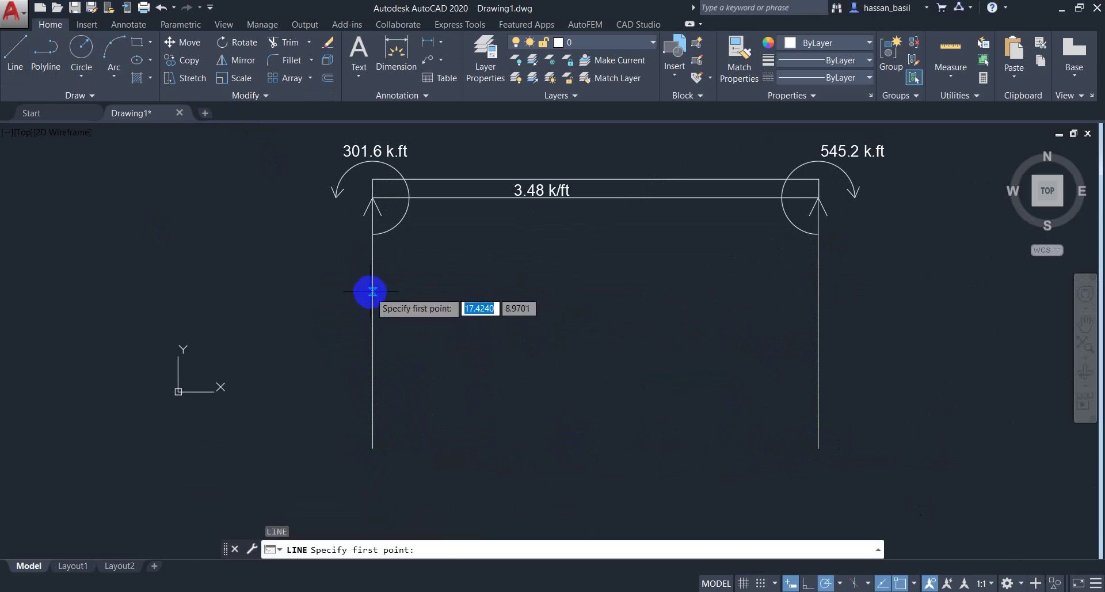
click(373, 312)
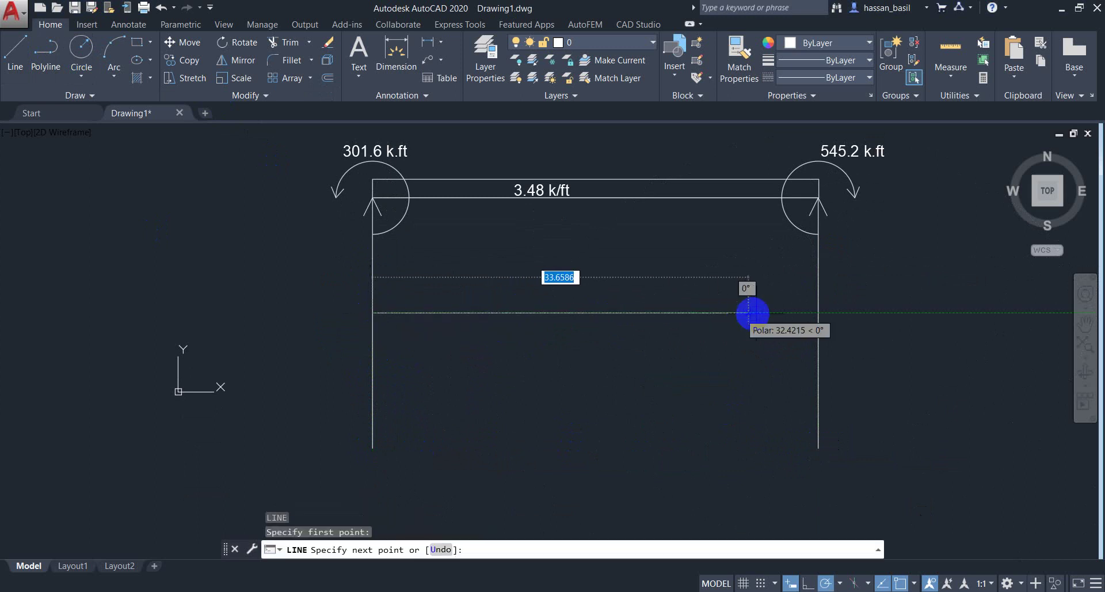
click(816, 314)
key(Escape)
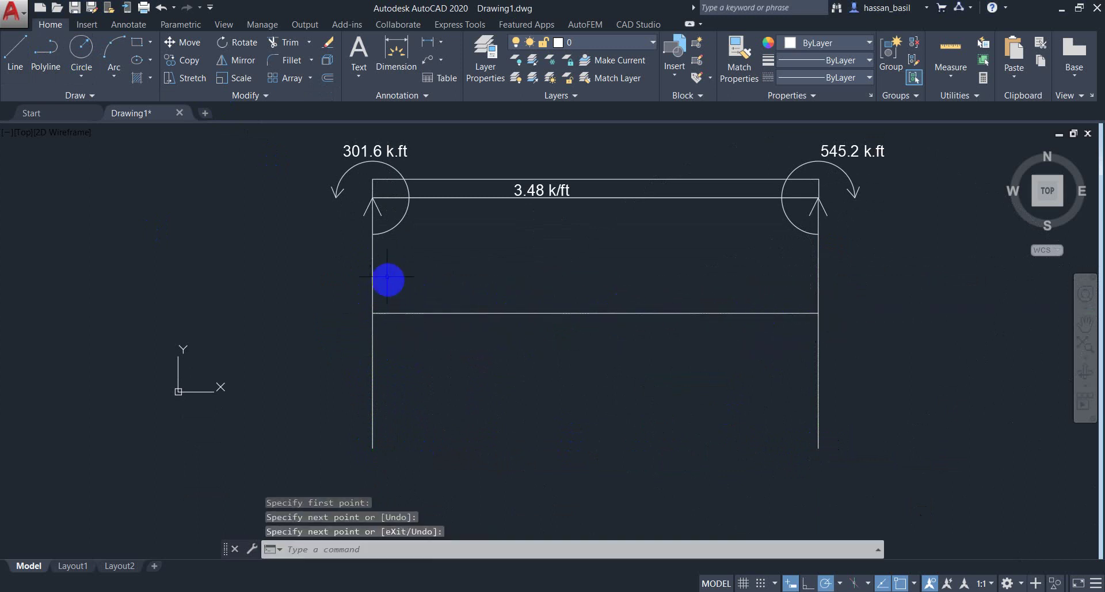
Step: Draw the sloping shear line from the left arrow's tail across the baseline to a point on the right vertical line
key(Return)
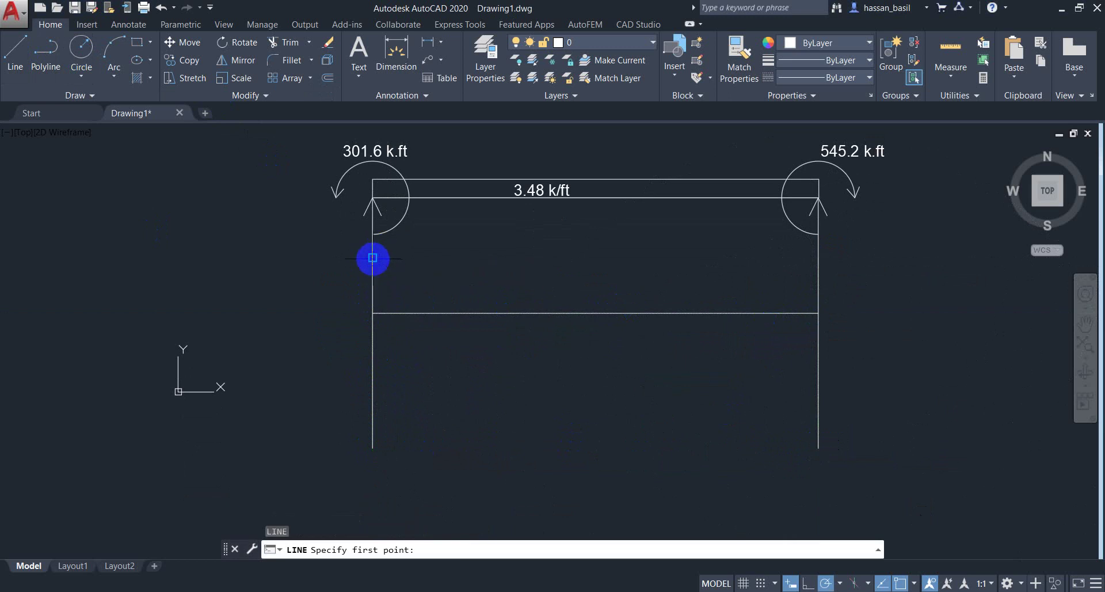
click(373, 257)
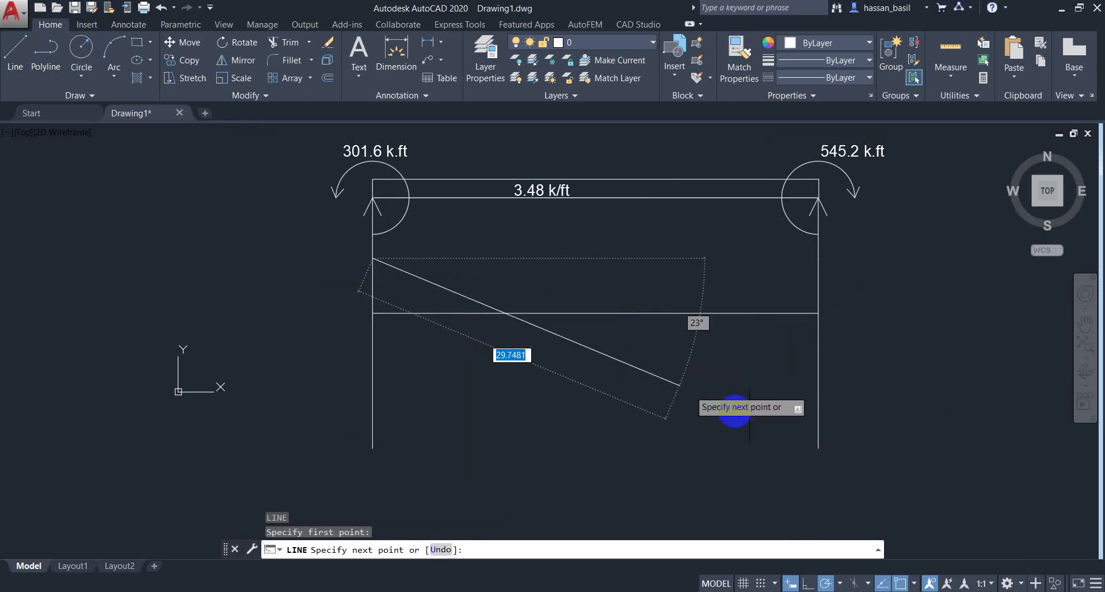
click(817, 391)
key(Escape)
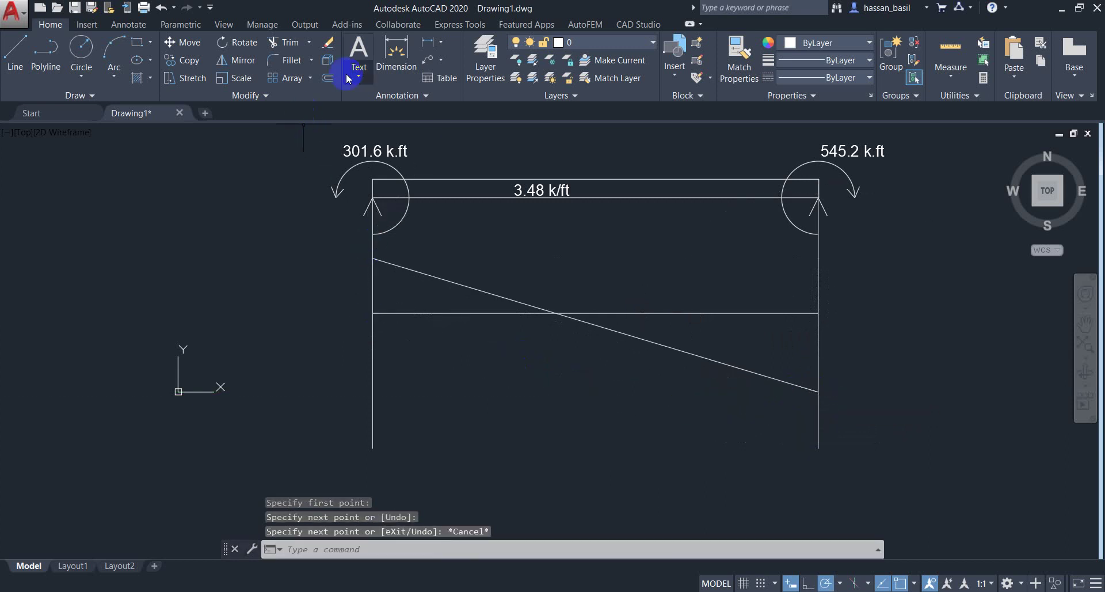
Step: Create a multiline text box beside the sloping line's left end and set its text height to 1
click(359, 51)
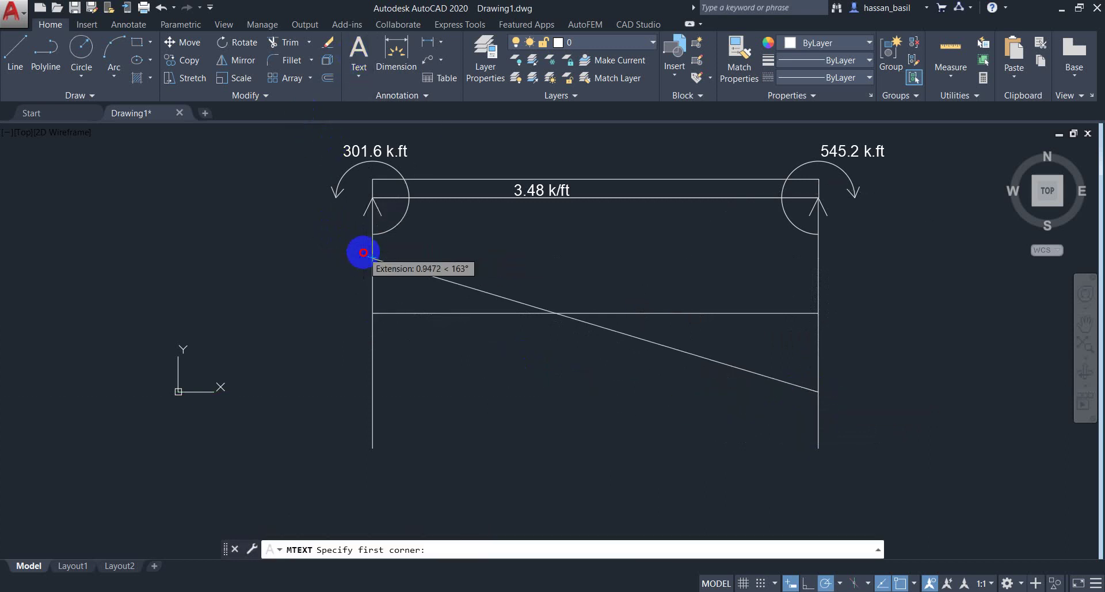
click(362, 254)
click(266, 287)
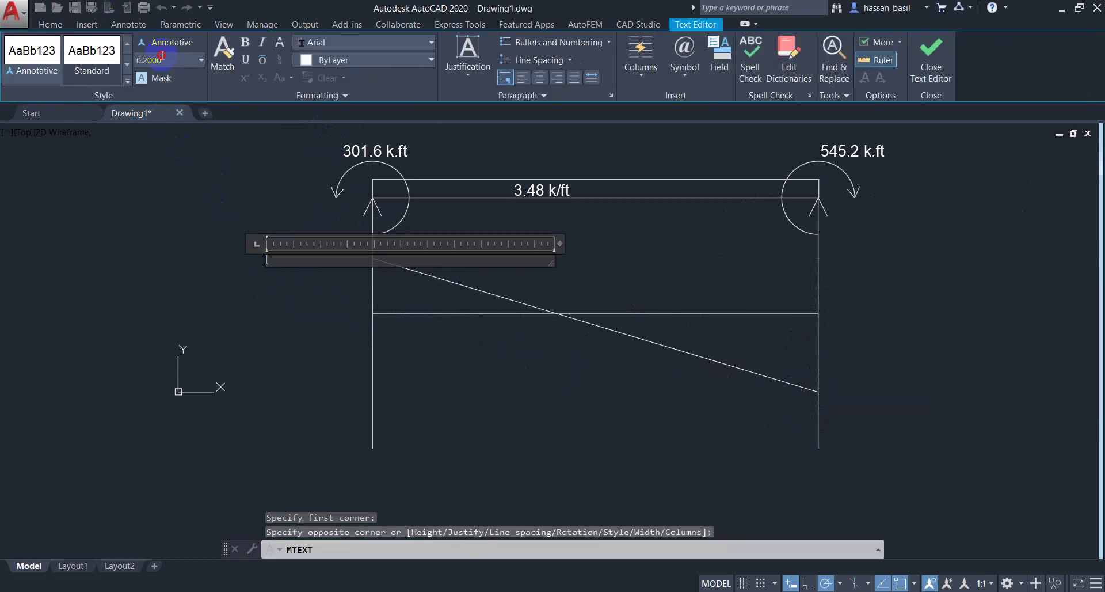
text(1)
key(Return)
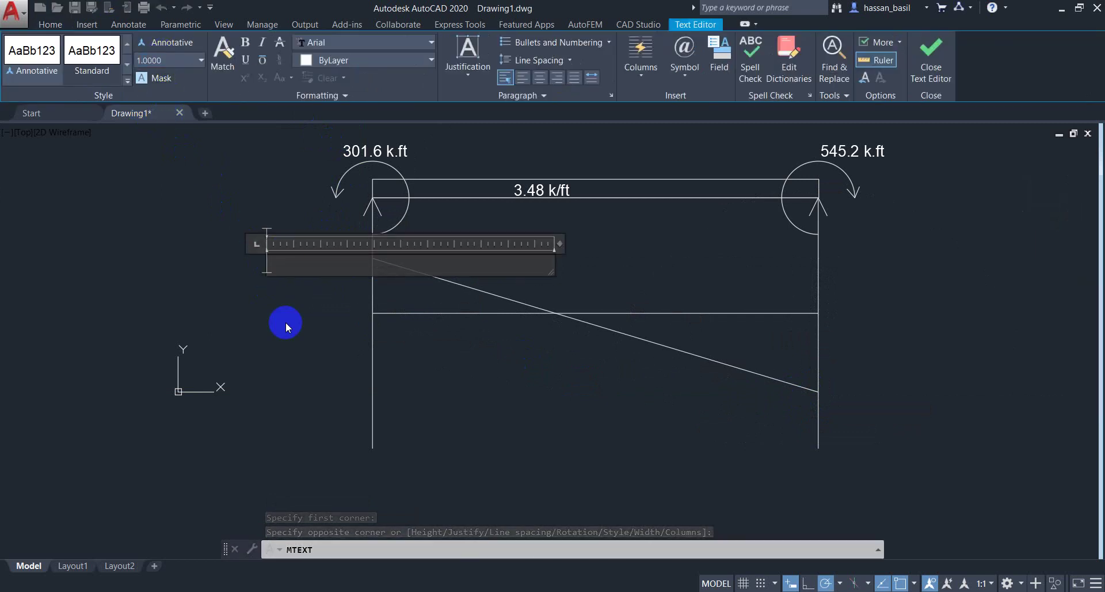
Step: Enter the left shear label as 63.51 k, checking the R_2 result in Word
key(alt+Tab)
key(alt+Tab)
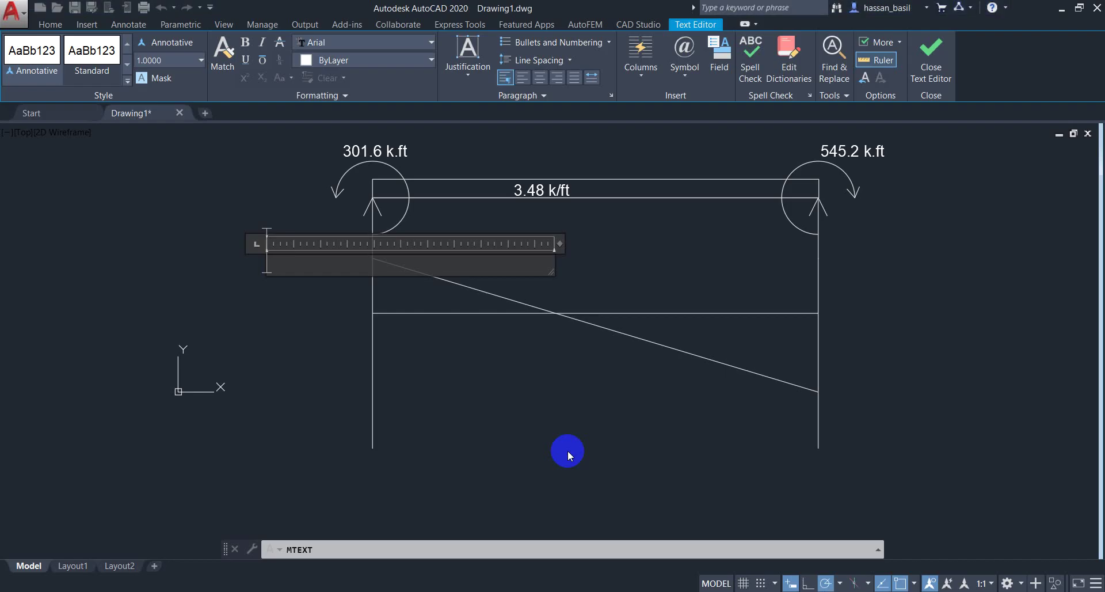
text(63.6)
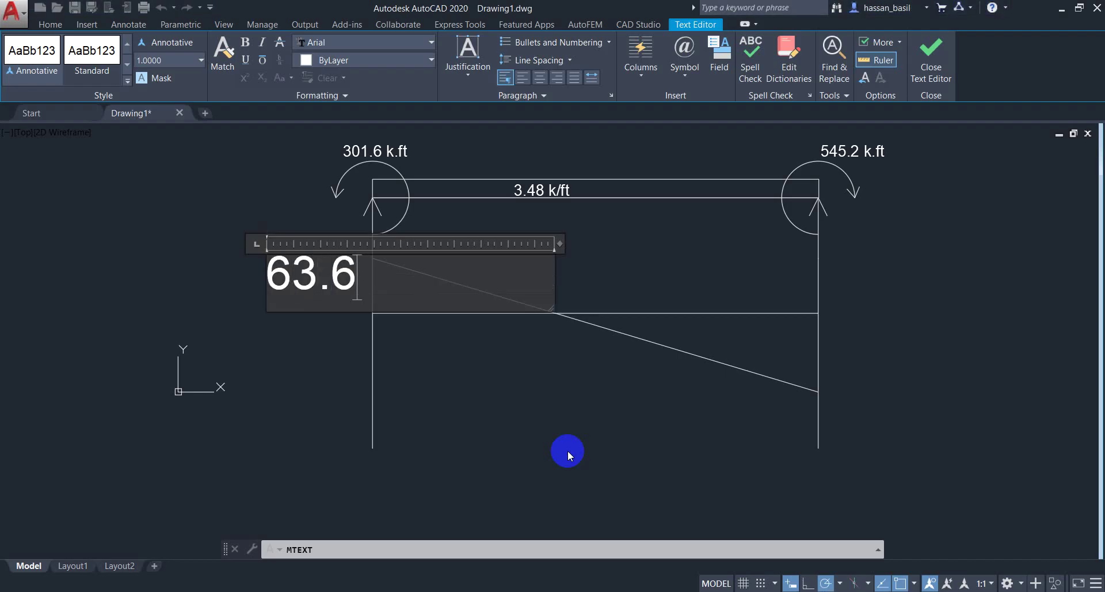
key(alt+Tab)
key(alt+Tab)
key(BackSpace)
text(51)
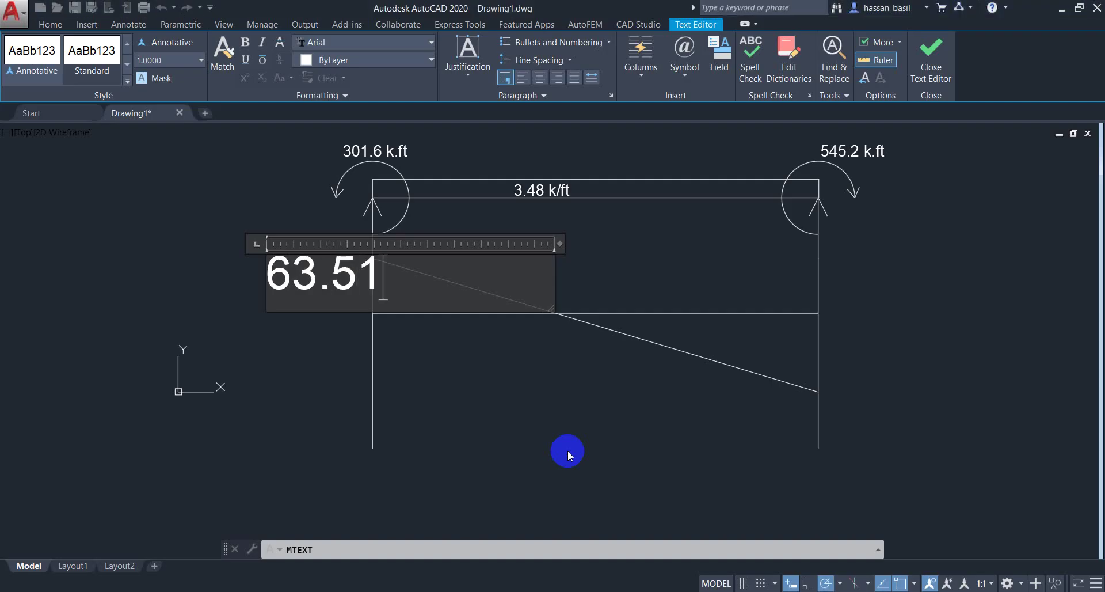
text( k)
click(567, 450)
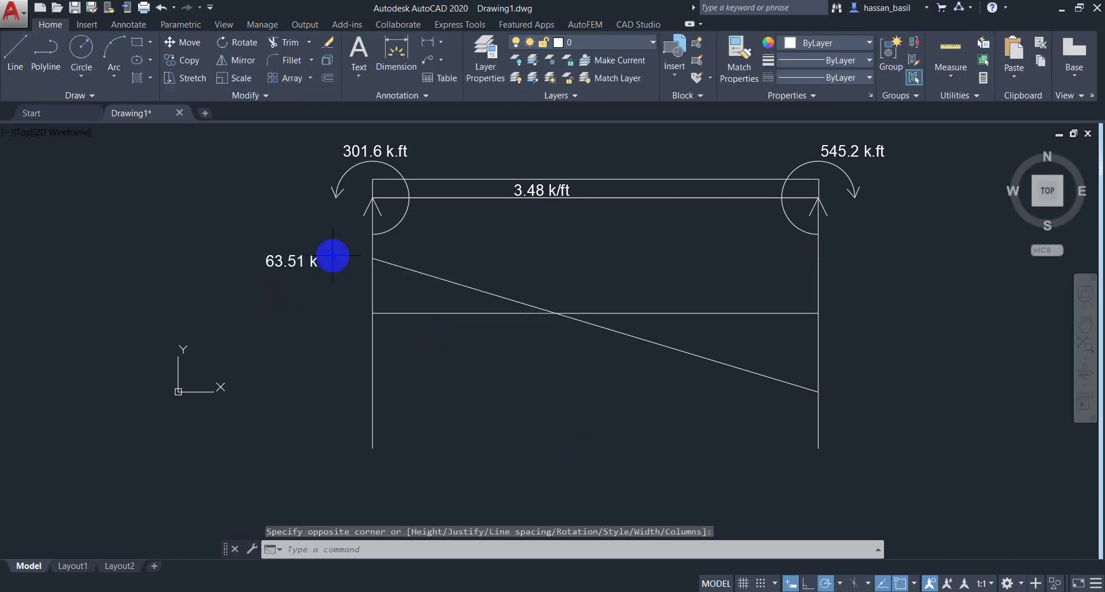
Step: Move the 63.51 k label horizontally so it sits close to the left vertical line
click(287, 257)
click(267, 254)
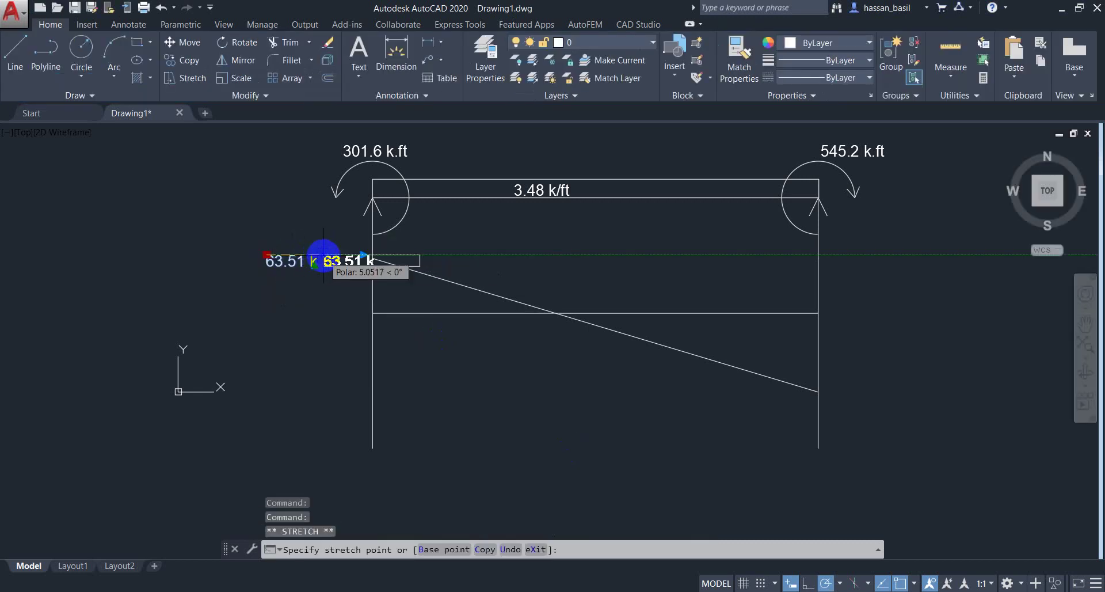
key(Escape)
Step: Copy the 63.51 k label to just outside the sloping line's right end
text(co)
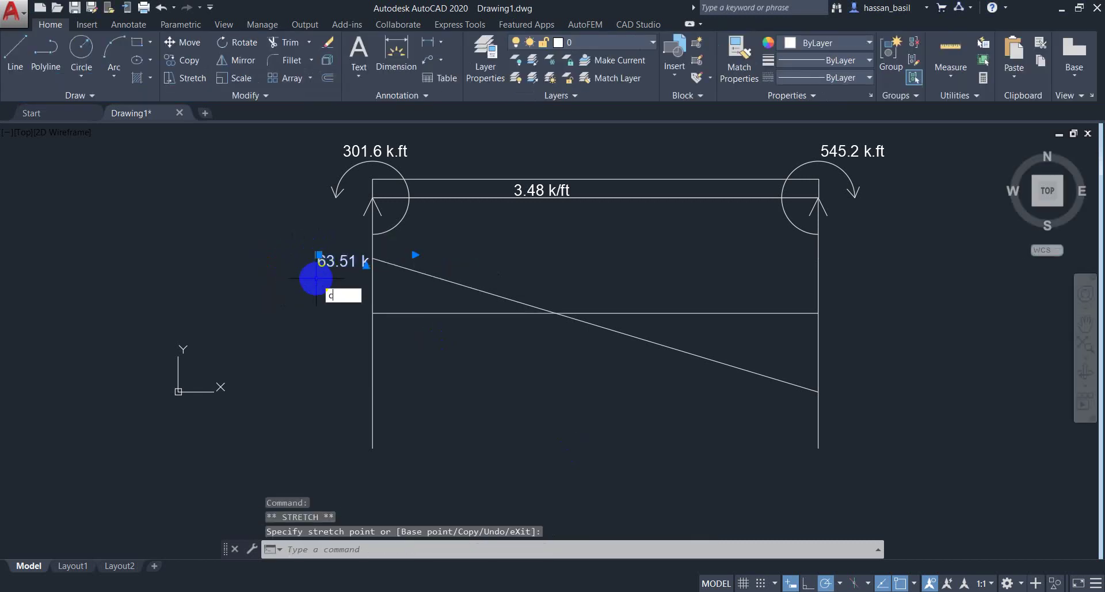
key(Return)
click(316, 253)
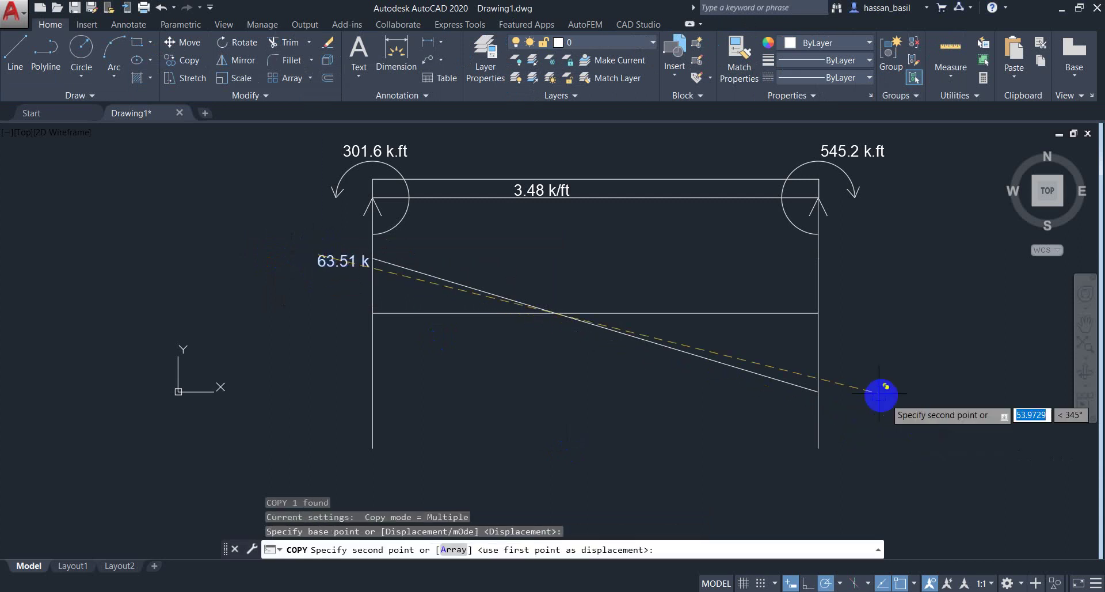
click(831, 393)
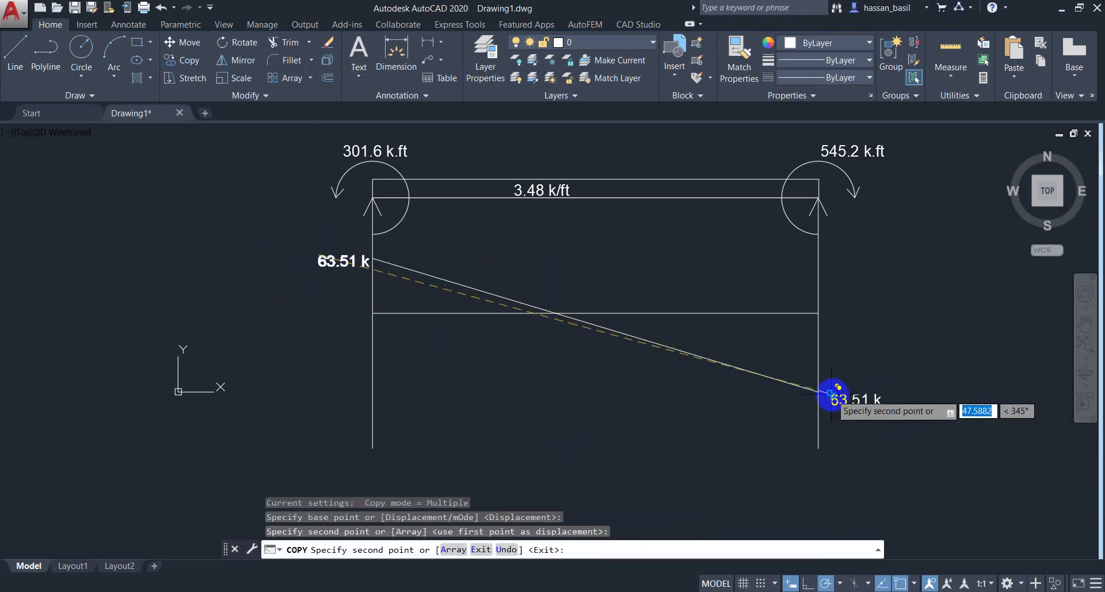
key(Escape)
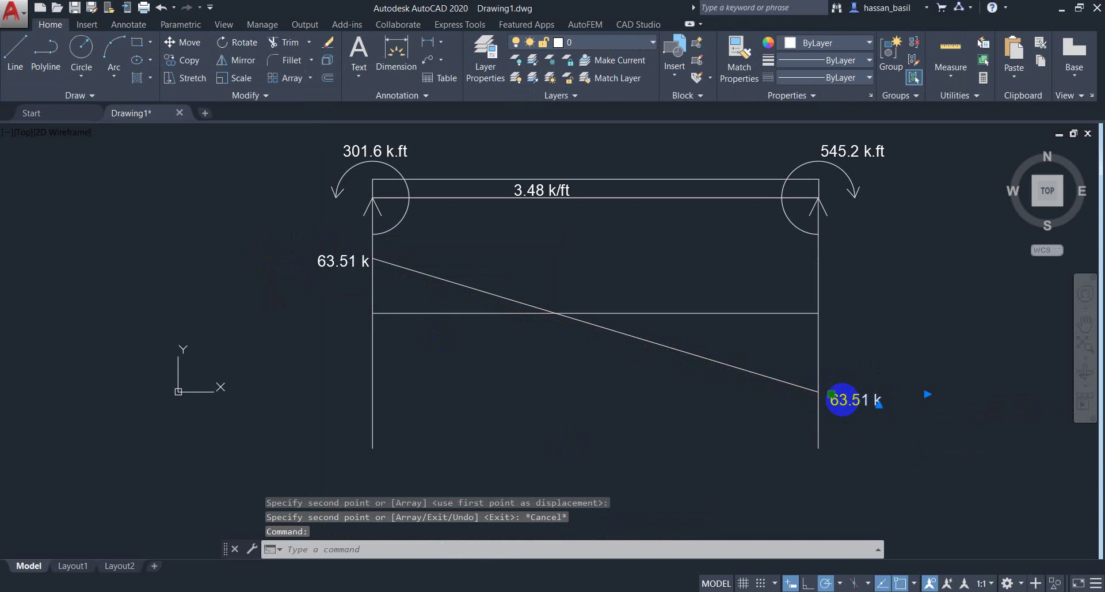
Step: Change the copied label at the right end to -75.69 k, checking the R_5 result in Word
double_click(842, 399)
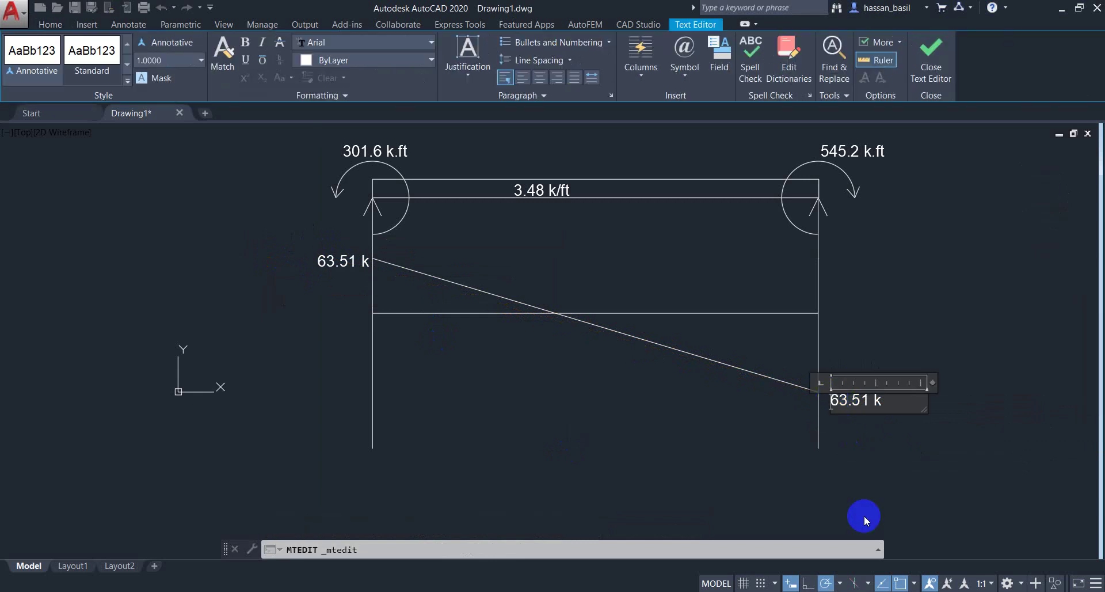
text(-)
double_click(849, 401)
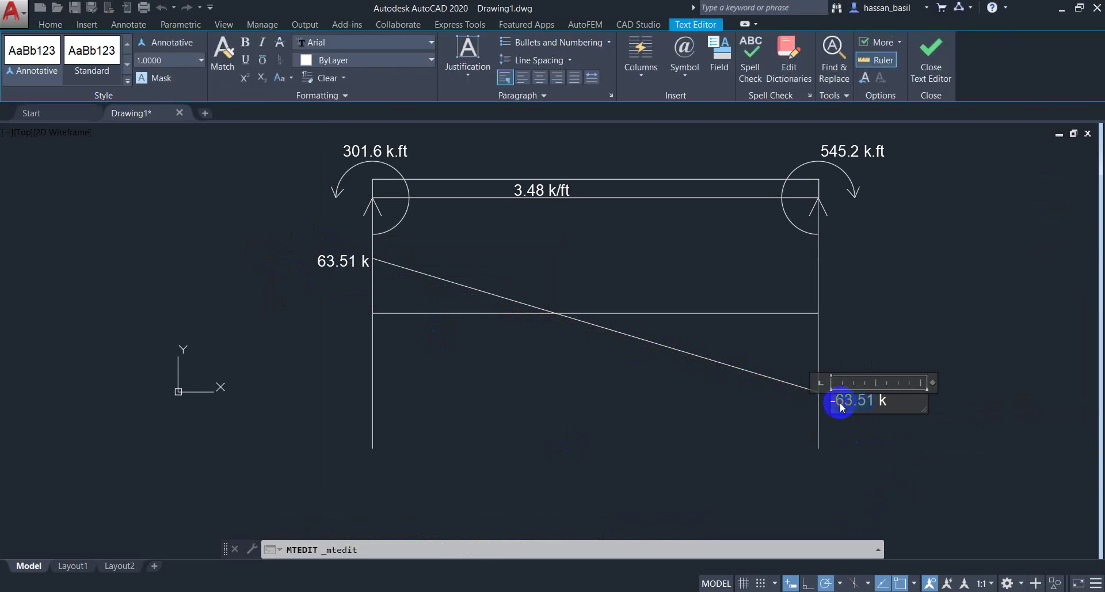
key(alt+Tab)
key(alt+Tab)
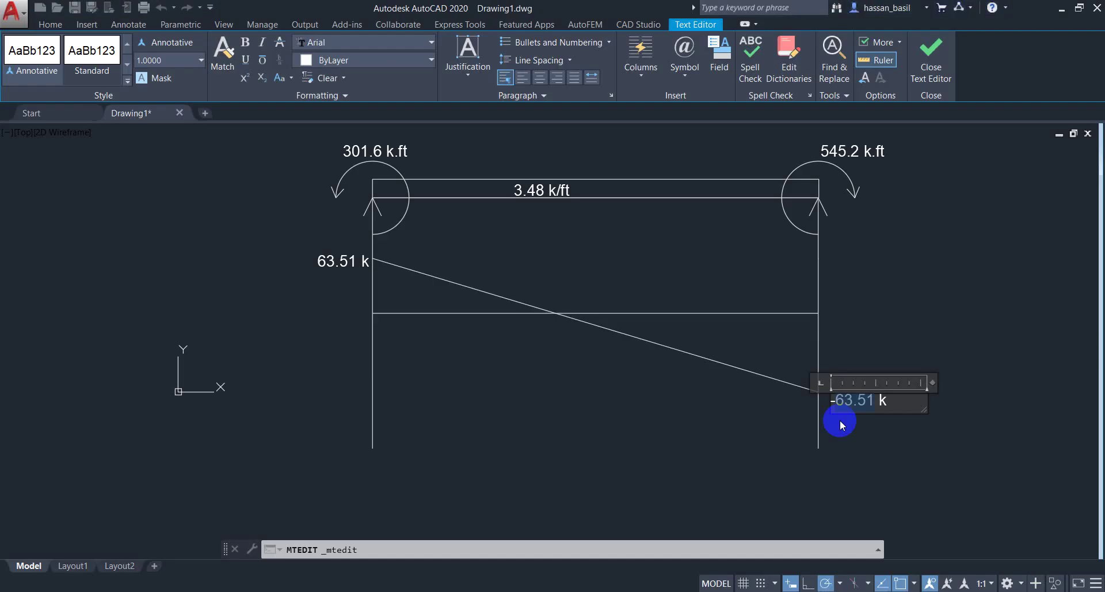
text(75.)
key(alt+Tab)
key(alt+Tab)
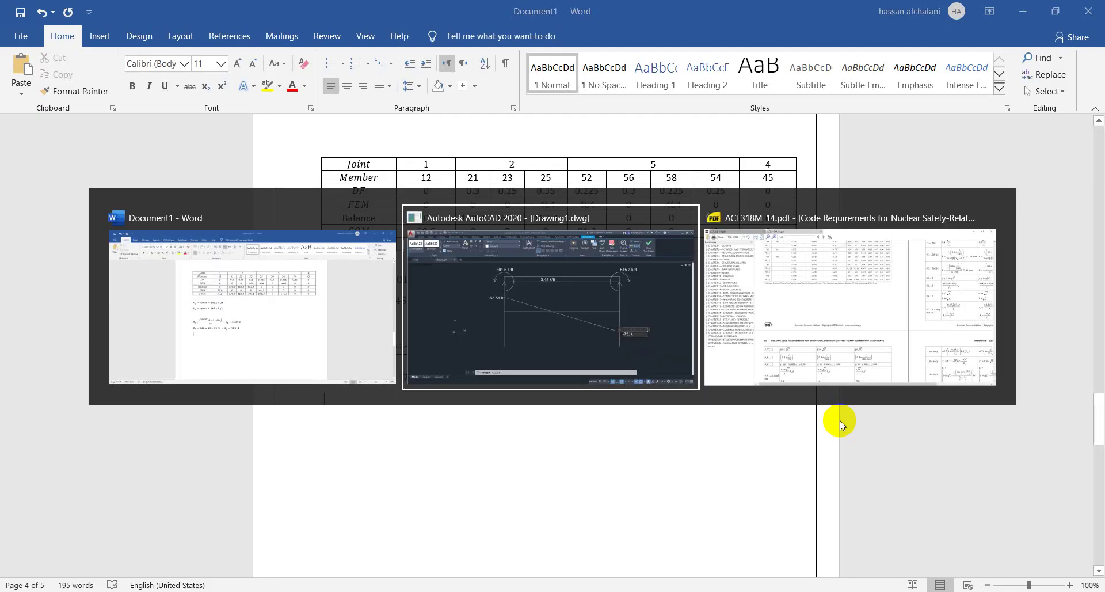
text(69)
click(616, 392)
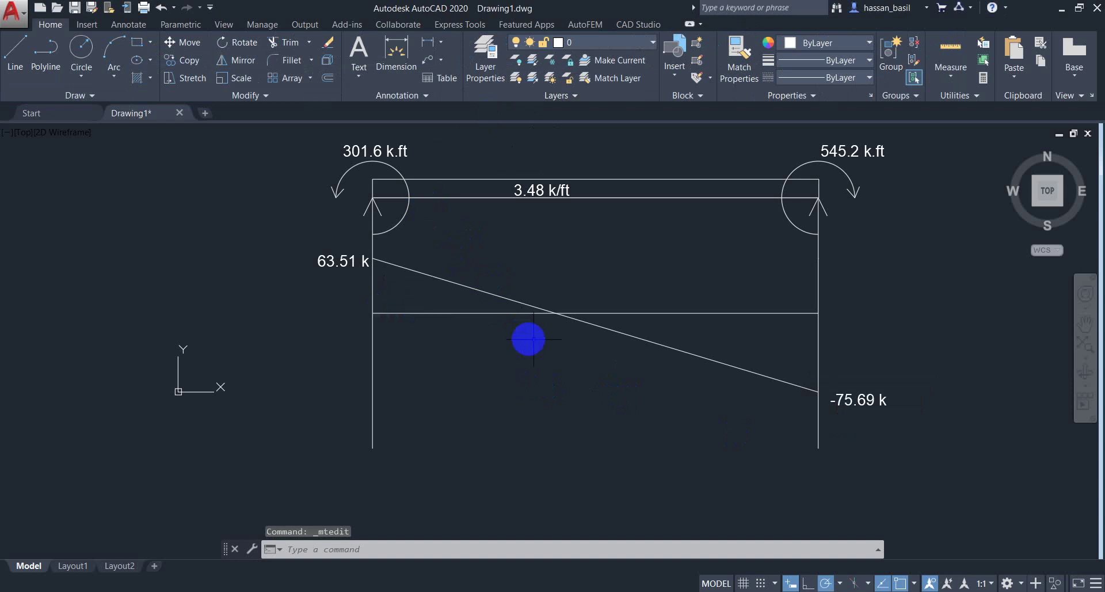
Step: Add a linear dimension just below the shear diagram's baseline, from the zero-shear crossing to the left vertical line
key(alt+Tab)
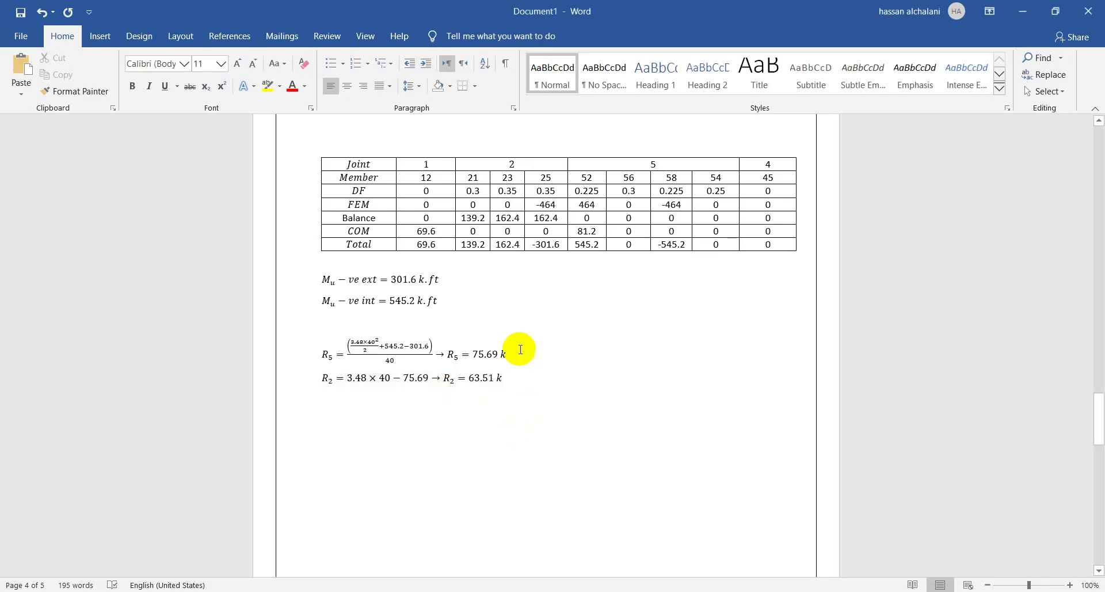
key(alt+Tab)
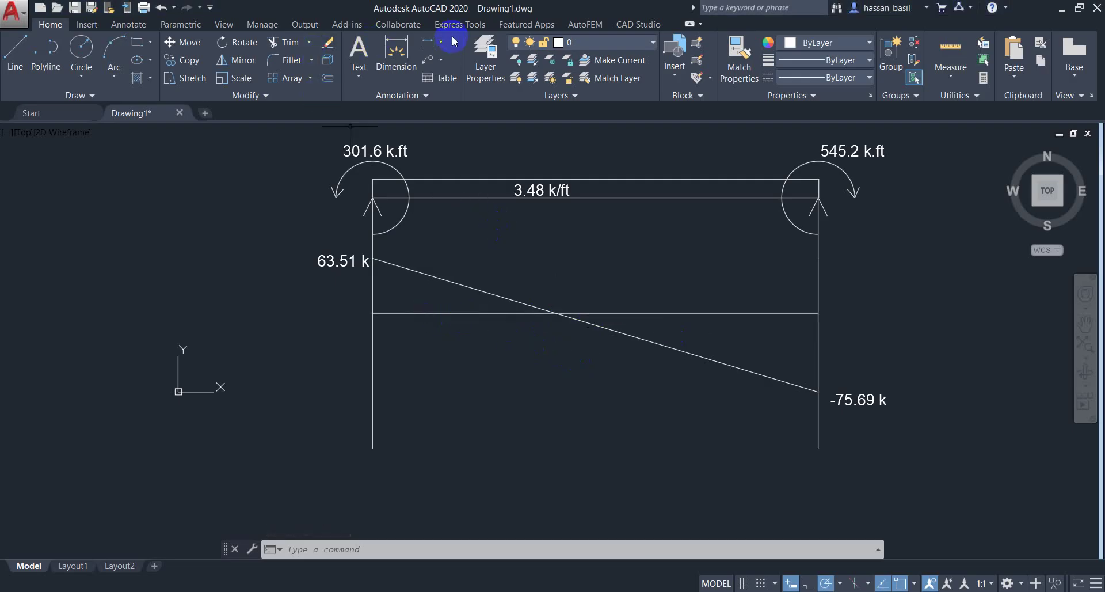
click(427, 42)
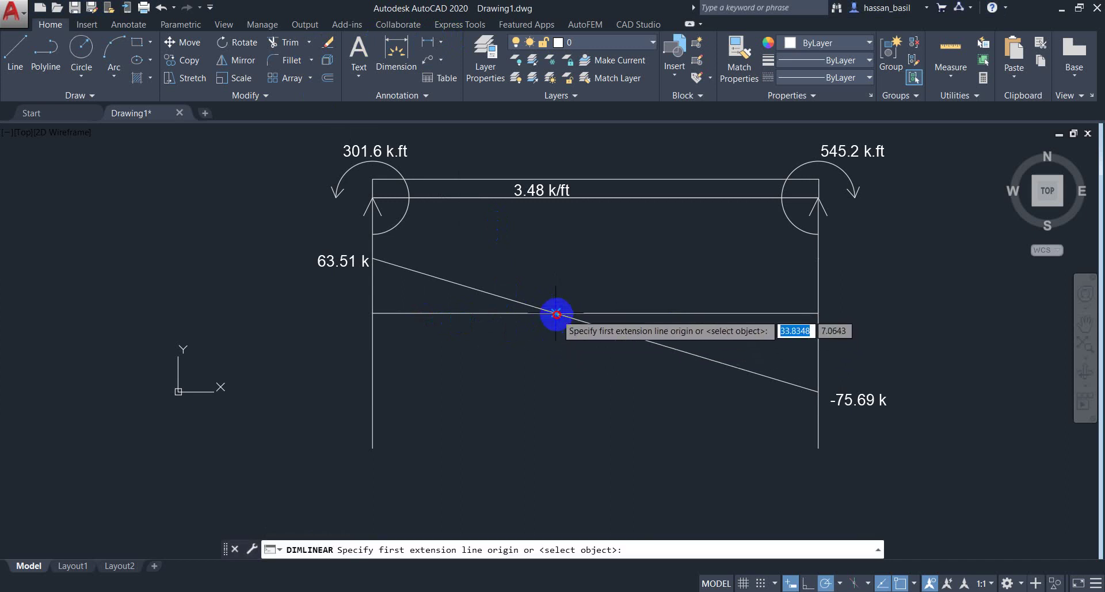
click(555, 314)
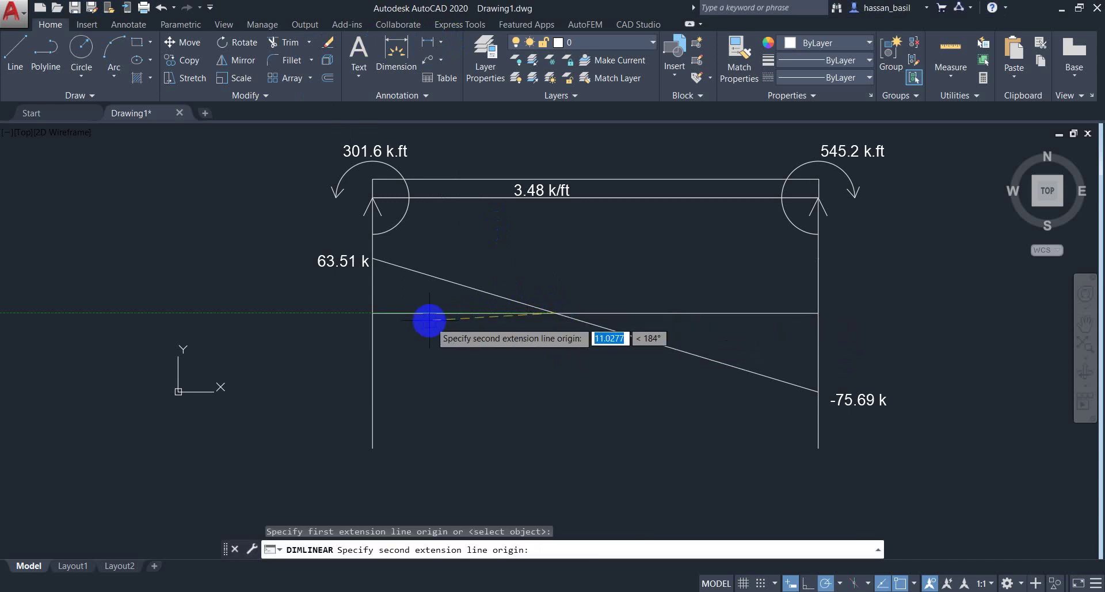
click(372, 313)
click(412, 328)
key(Escape)
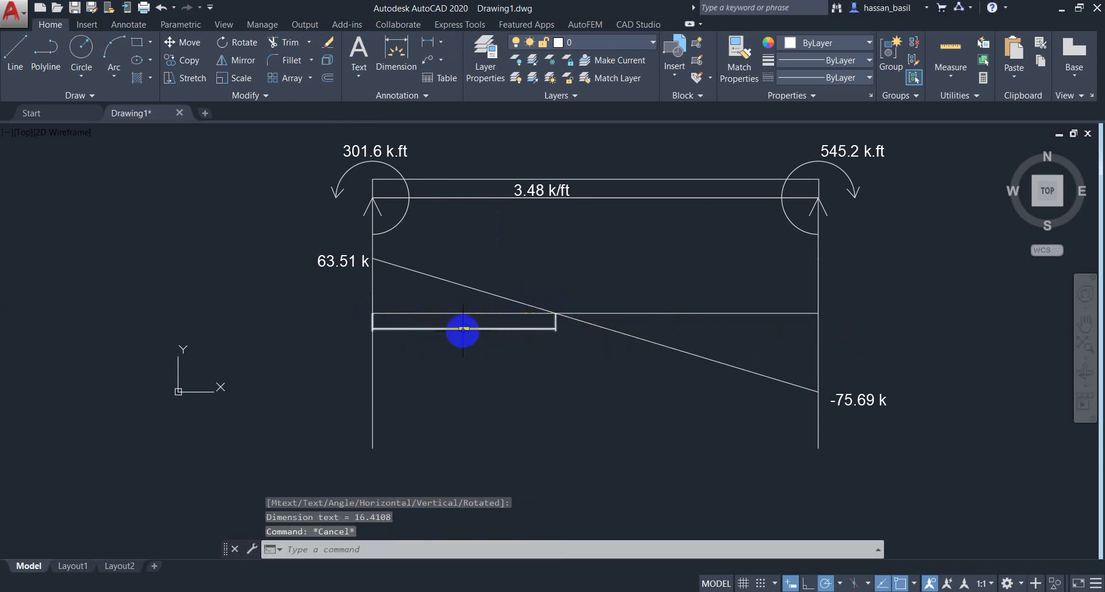
Step: Replace the text of the dimension below the shear baseline with X
click(462, 328)
double_click(465, 328)
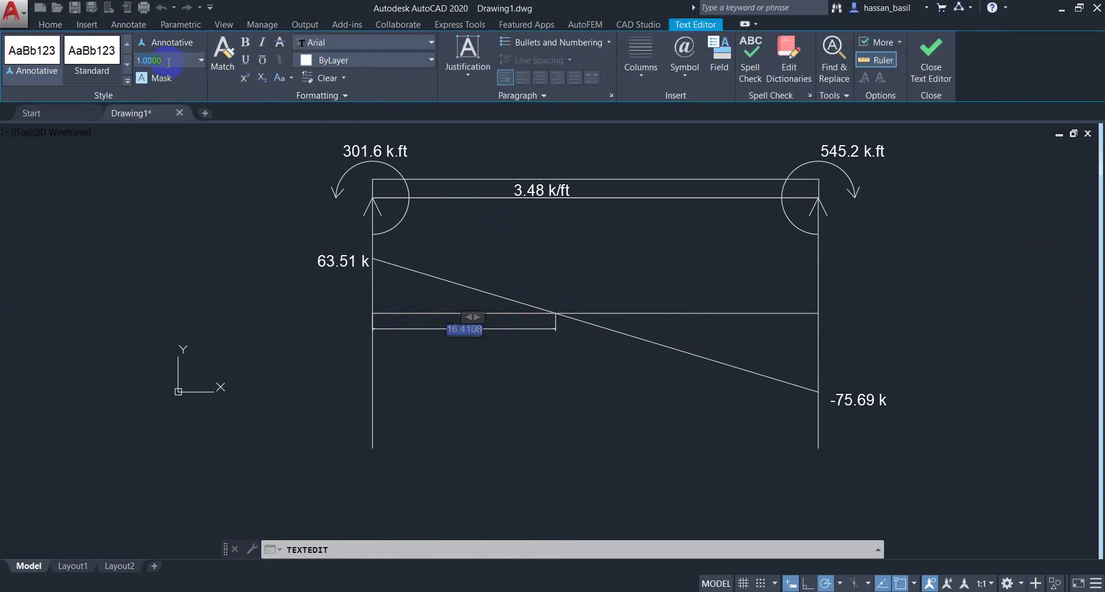
key(Return)
text(X)
click(464, 372)
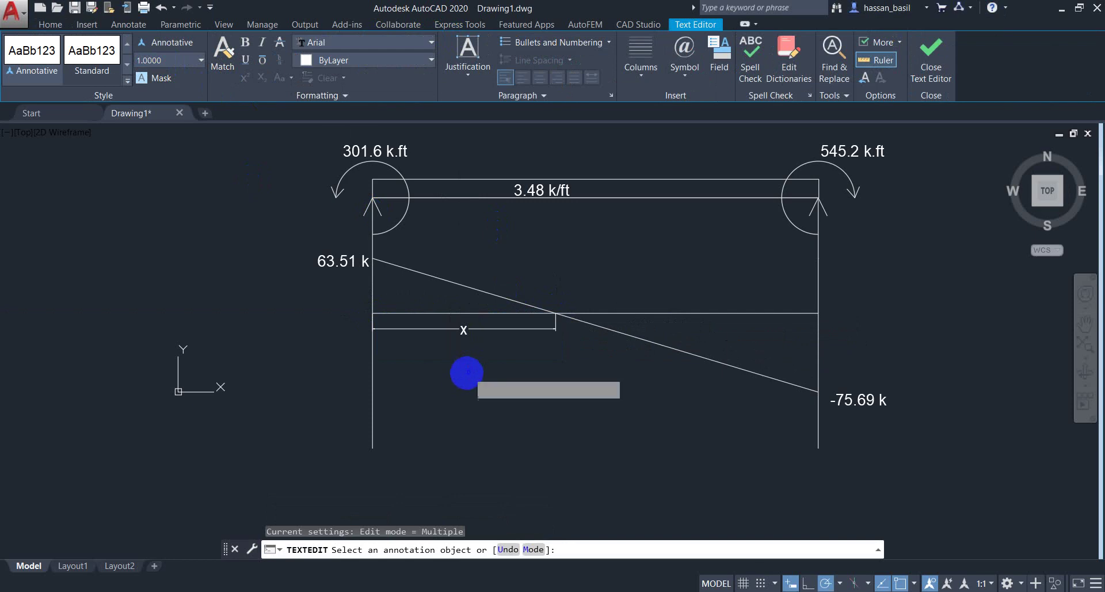
key(Escape)
Step: In Word, start a new equation below the R_2 line reading x = R_2/3.48, checking the shear diagram in AutoCAD
key(alt+Tab)
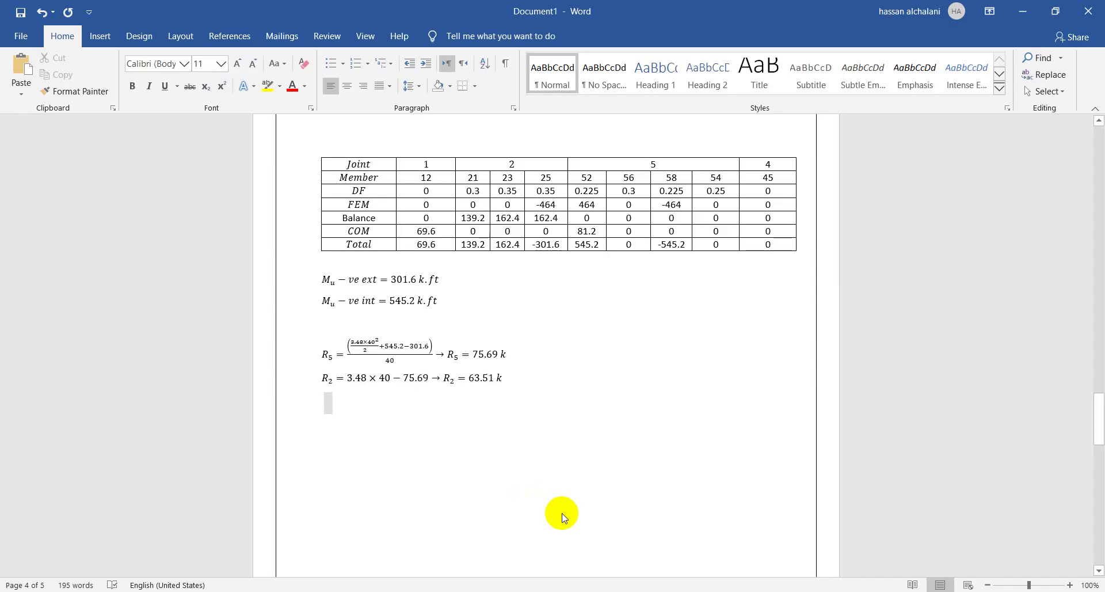
key(alt+equal)
text(x=)
key(alt+Tab)
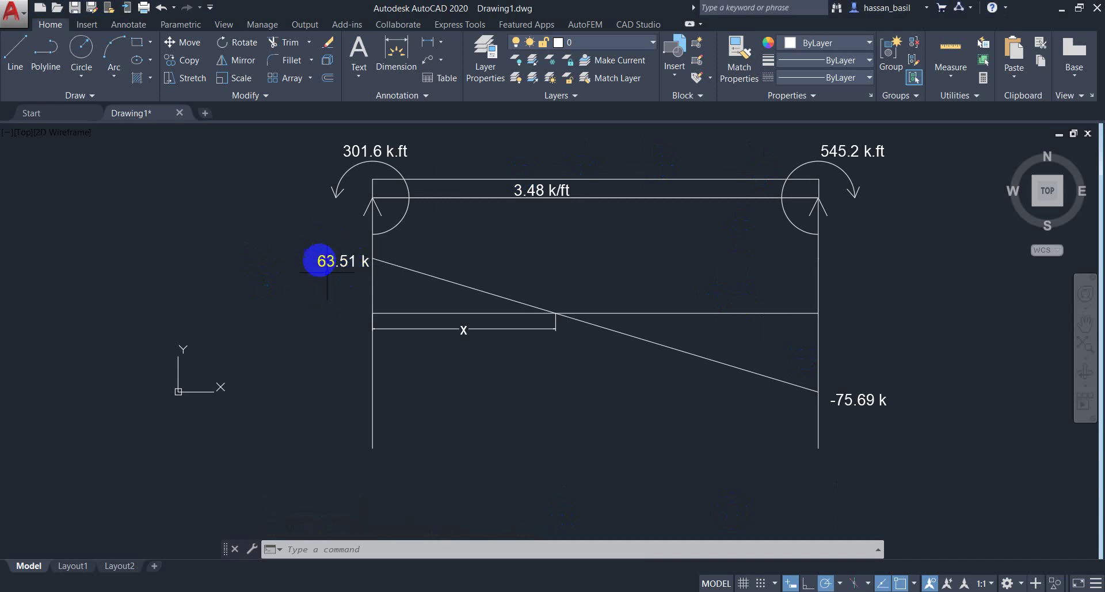
key(alt+Tab)
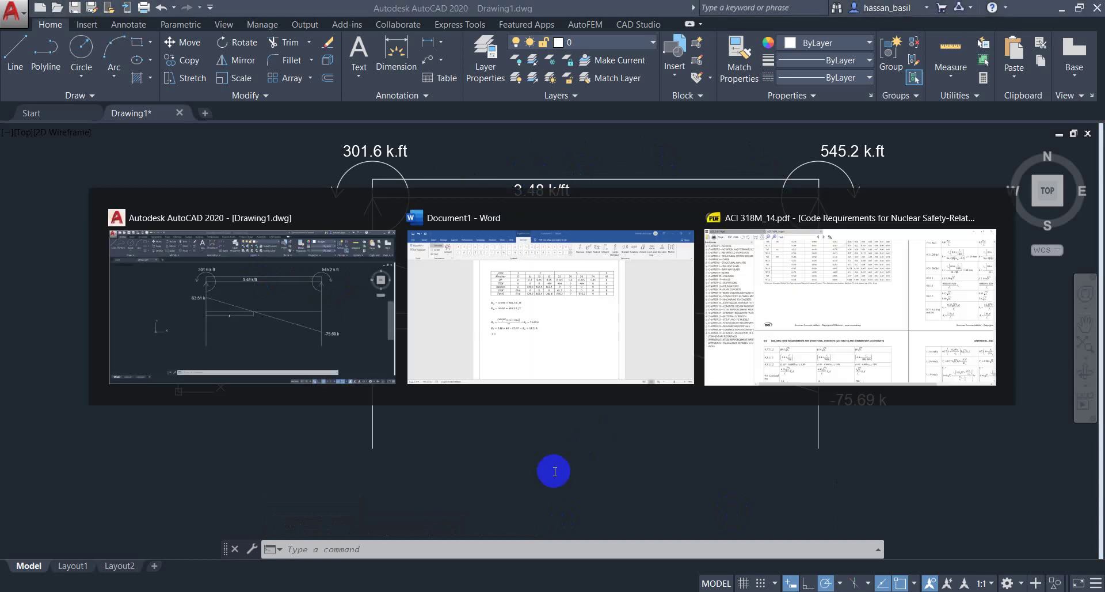
click(555, 471)
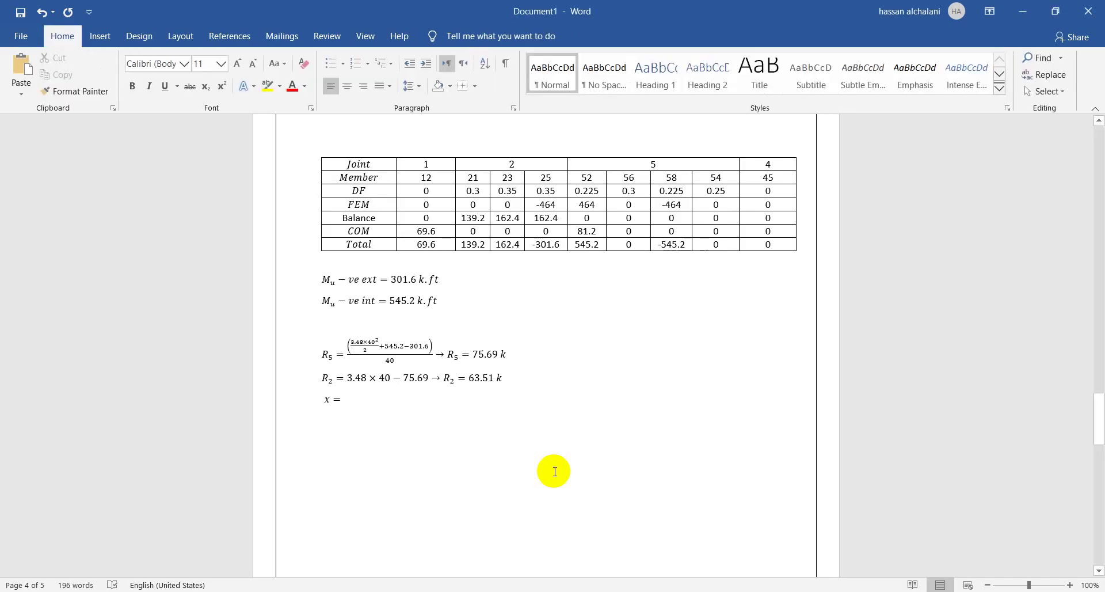
text(R_2/3.48 −)
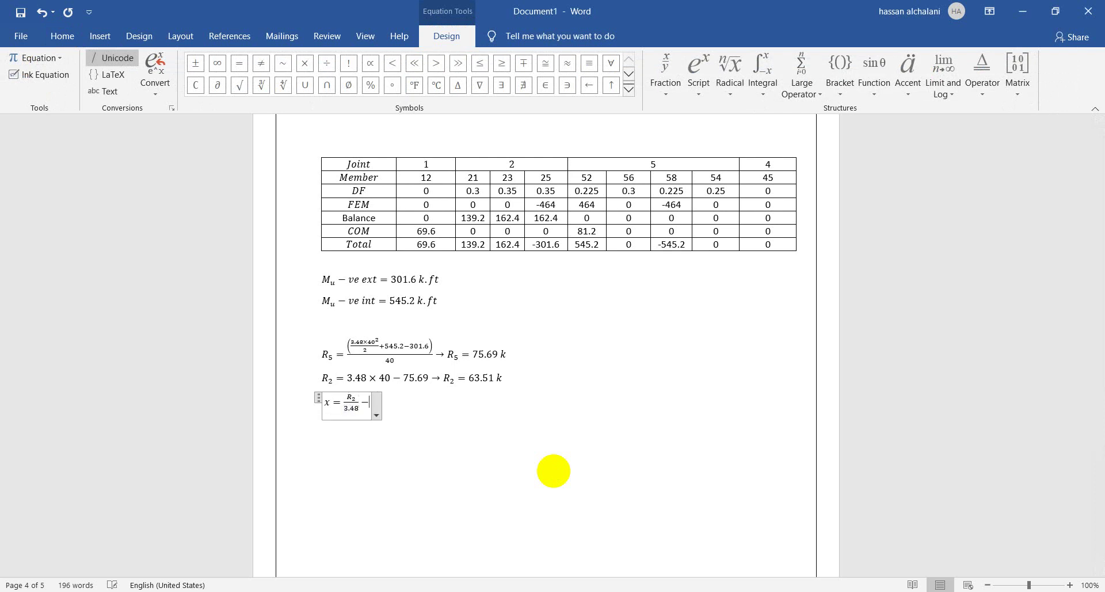
key(BackSpace)
Step: Continue the x equation with → x = 63.51/3.48 → x = 18.25 ft
text(→ x = 63.51/)
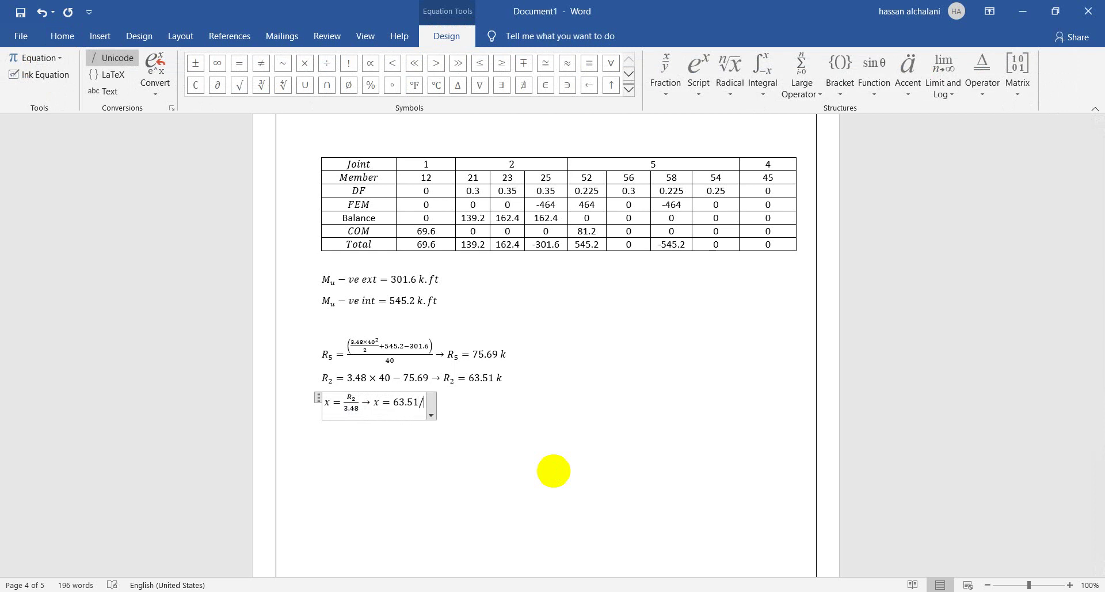
text(-)
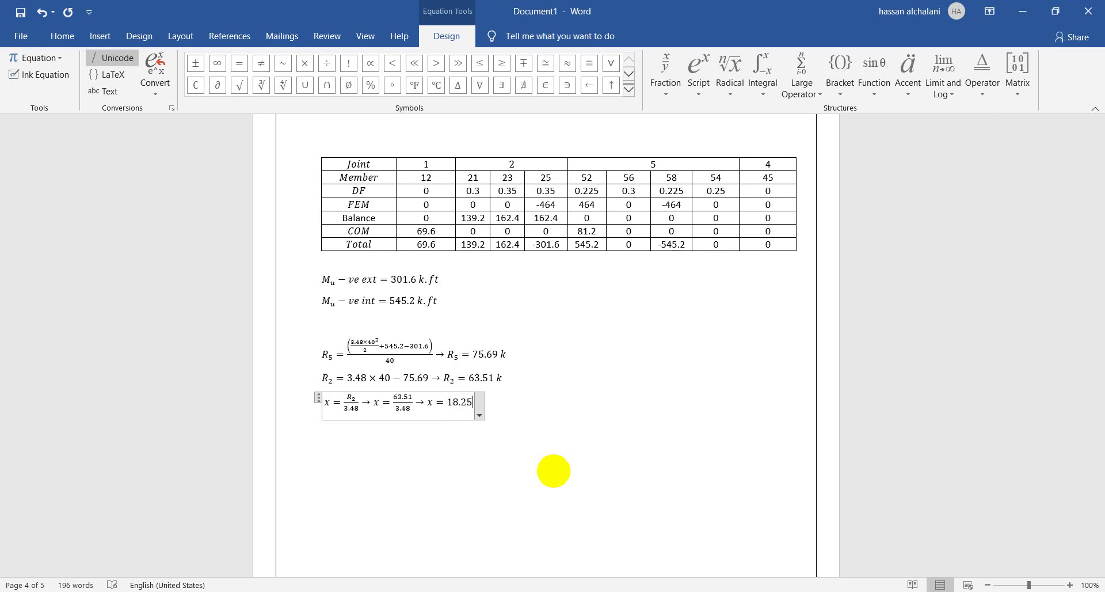
click(553, 470)
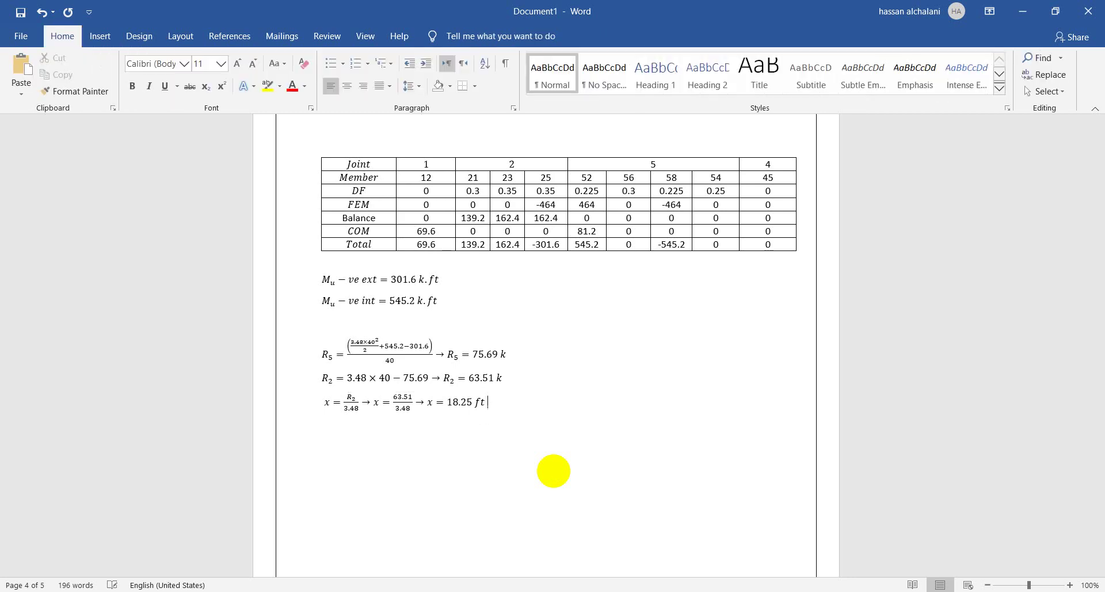
Step: In AutoCAD, draw a horizontal baseline joining the lower ends of the two outer vertical lines
key(alt+Tab)
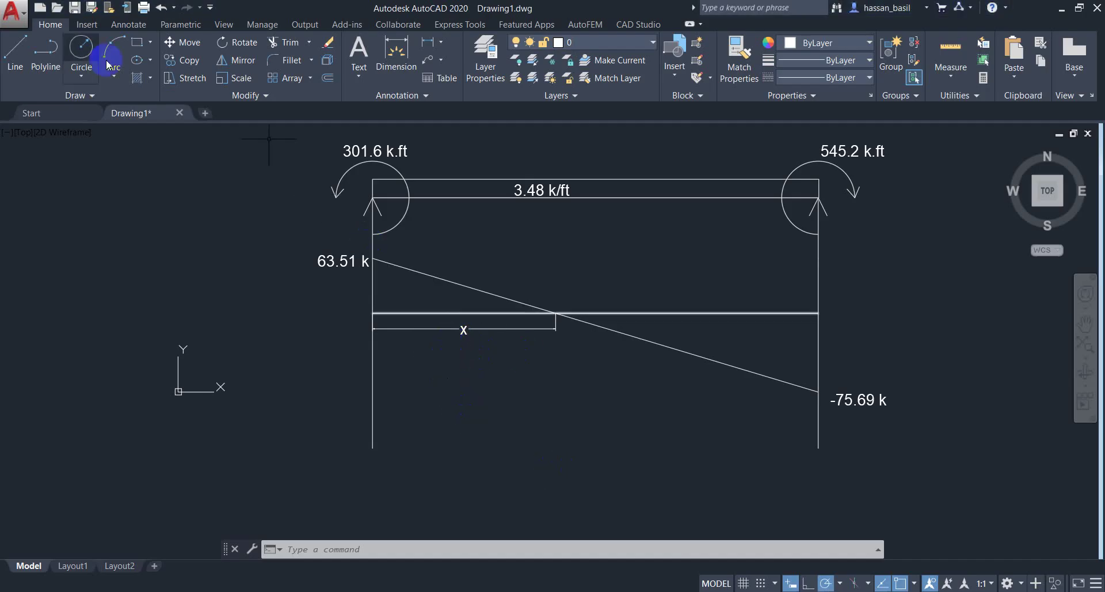
click(13, 61)
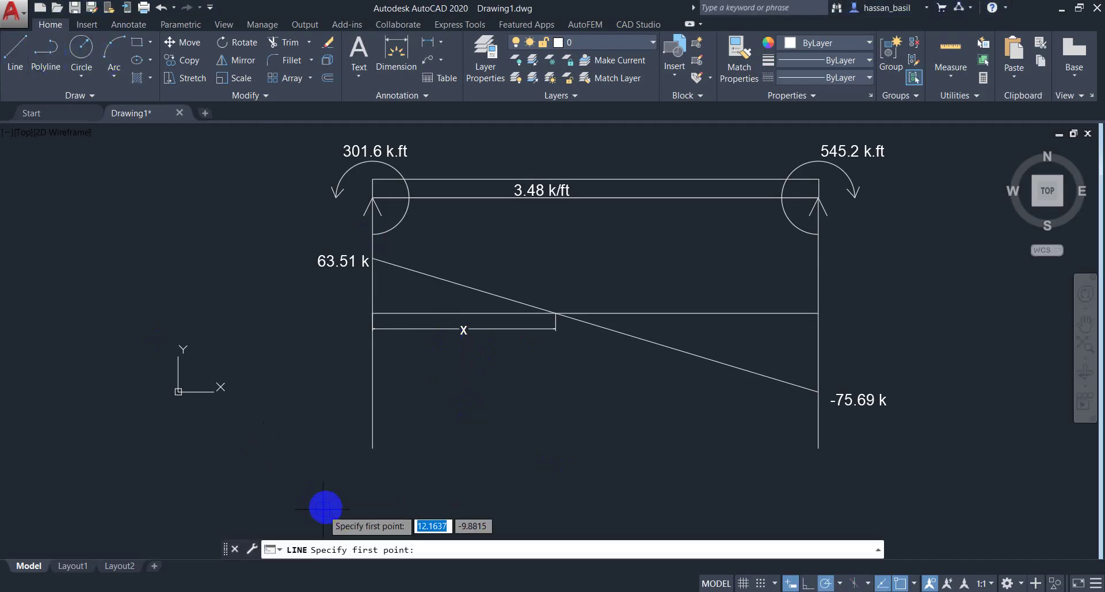
click(373, 448)
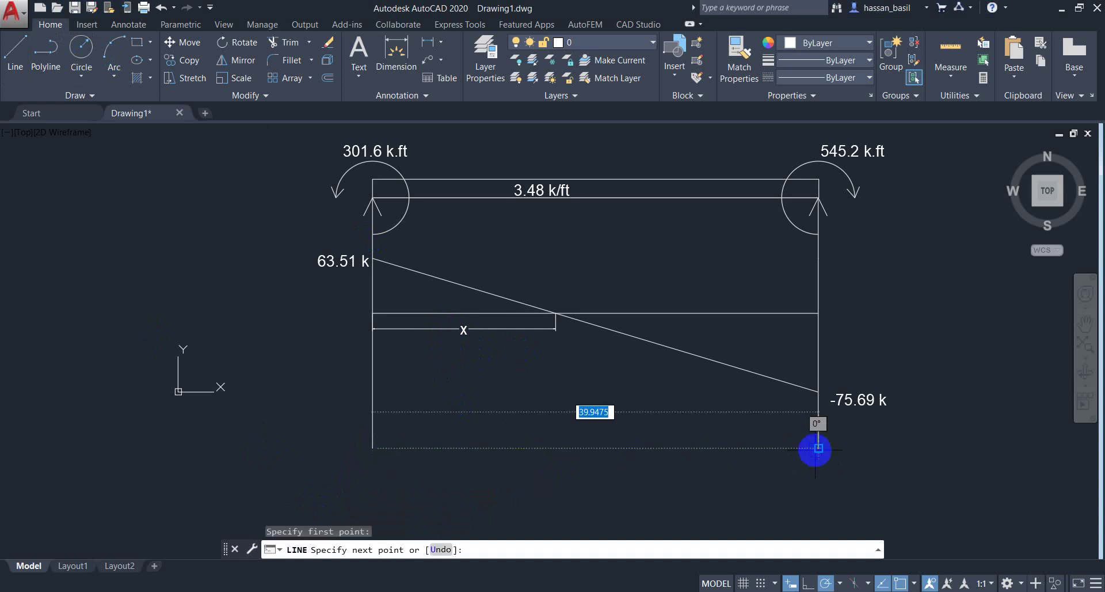
click(818, 448)
key(Return)
middle_drag(434, 447, 394, 348)
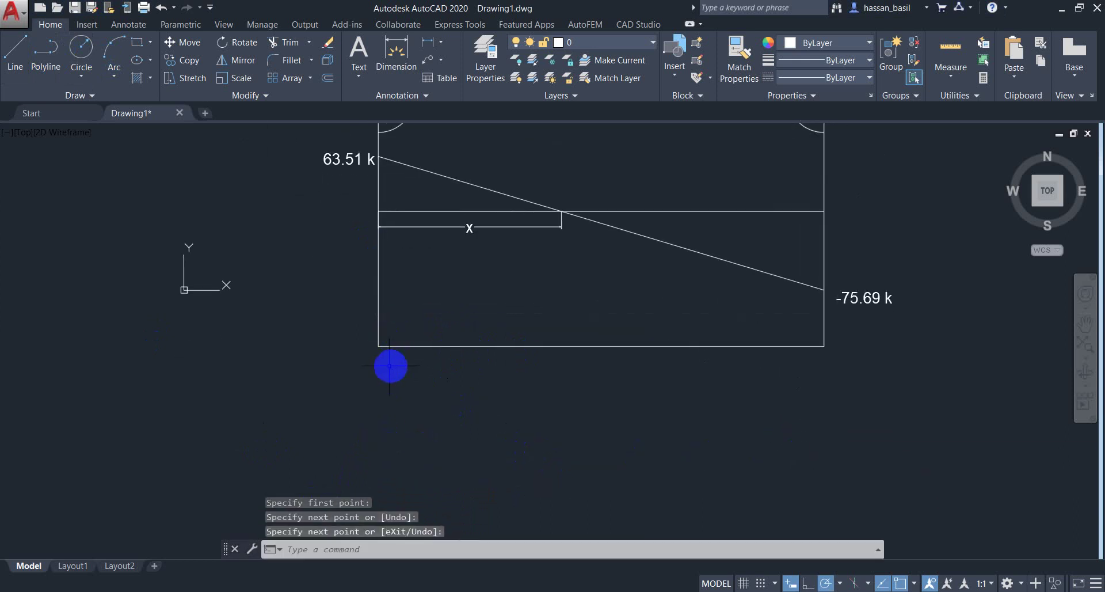
Step: Draw a short vertical line straight down from each end of the new lower baseline
key(Return)
click(378, 346)
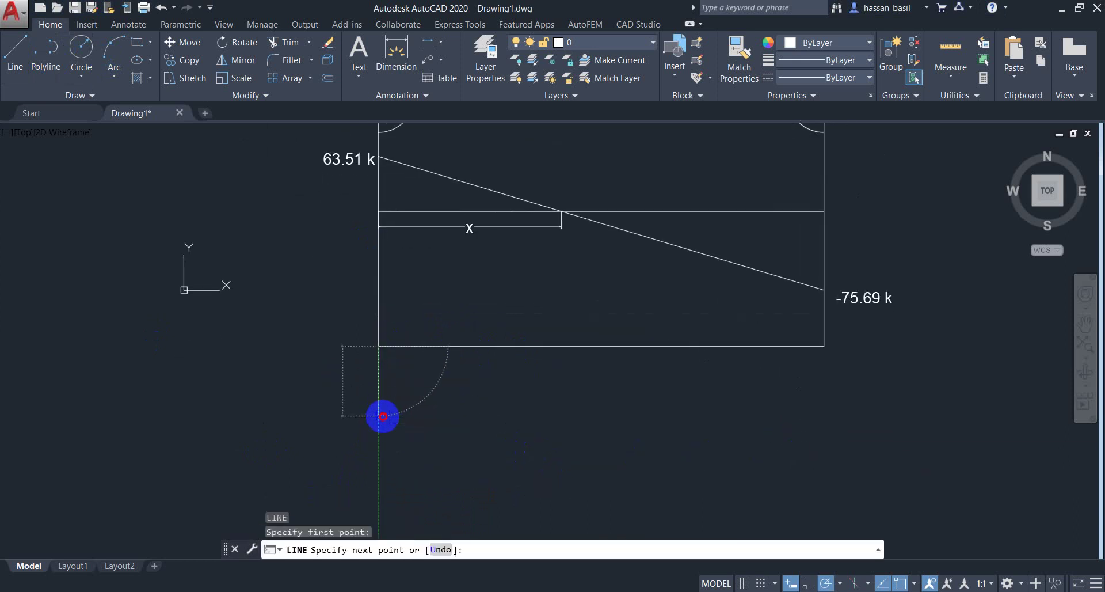
click(378, 416)
key(Escape)
text(l)
key(Return)
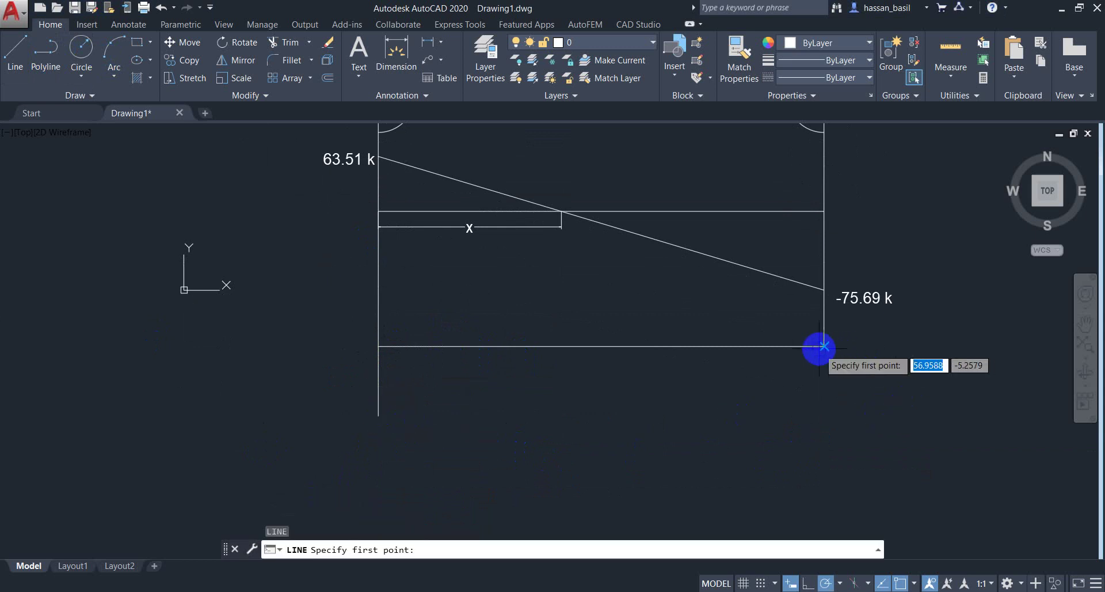
click(824, 346)
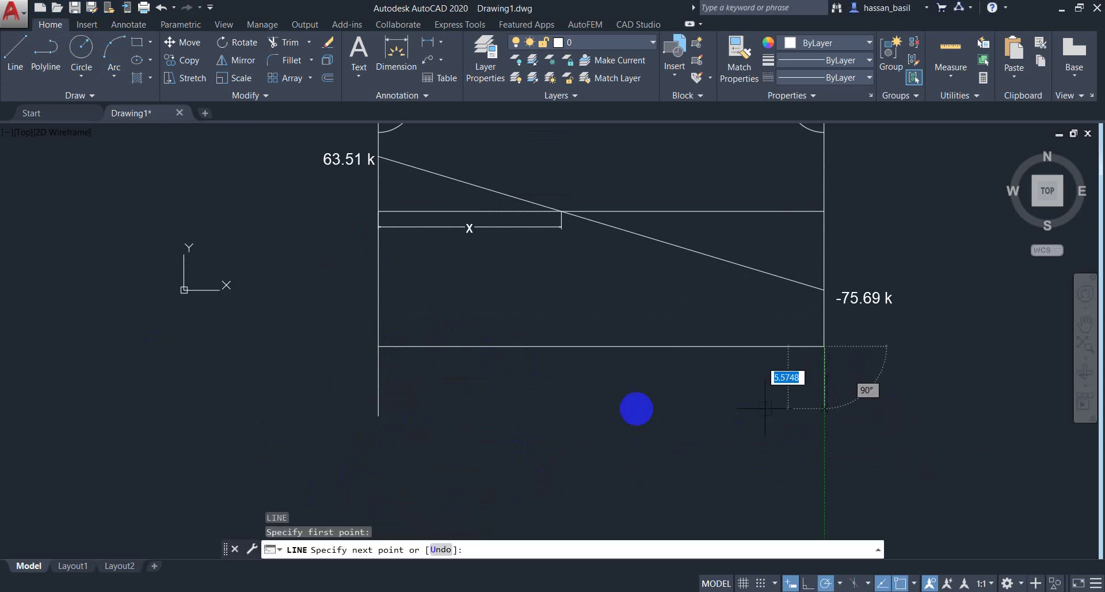
click(817, 410)
key(Escape)
Step: Draw a vertical line from the zero-shear point down past the lower baseline, level with the outer lines' lower ends
middle_drag(661, 348, 525, 407)
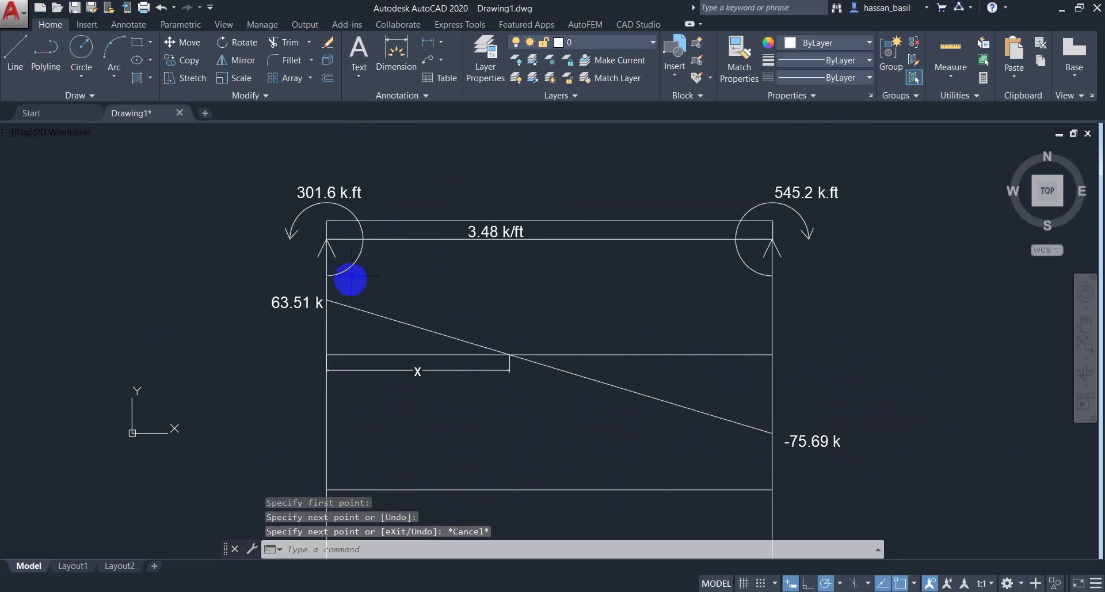
mouse_move(353, 278)
middle_down()
mouse_move(284, 269)
mouse_move(308, 188)
middle_up()
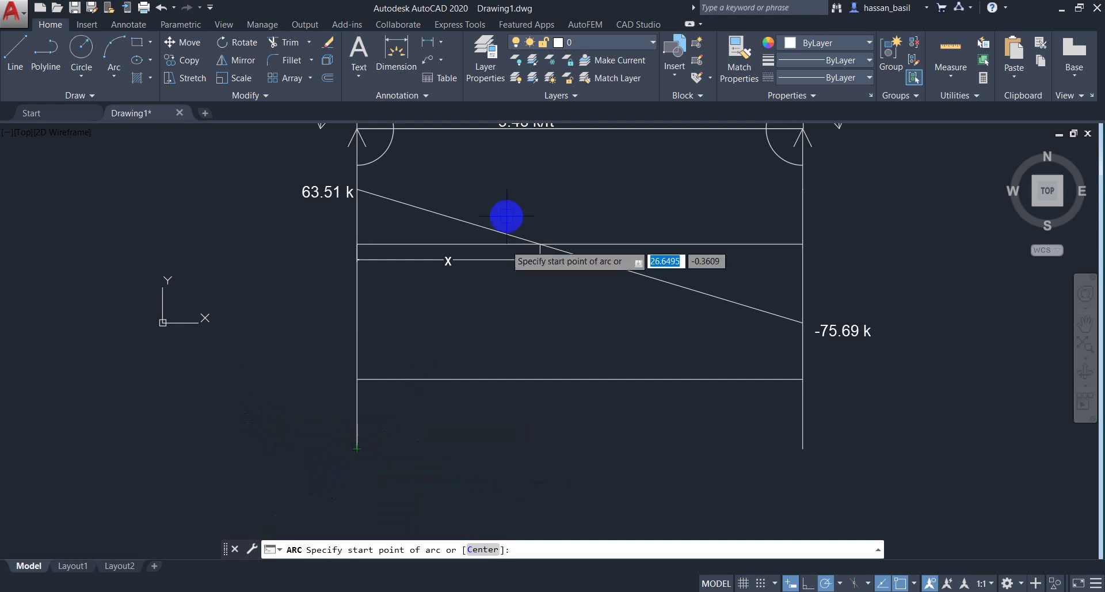
key(Escape)
click(15, 51)
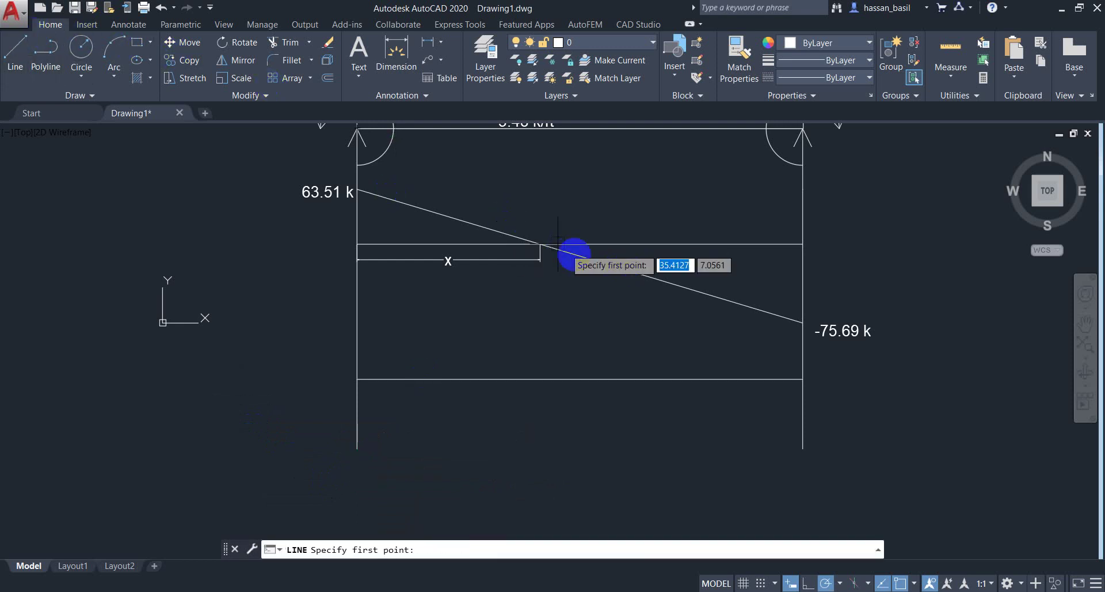
click(540, 244)
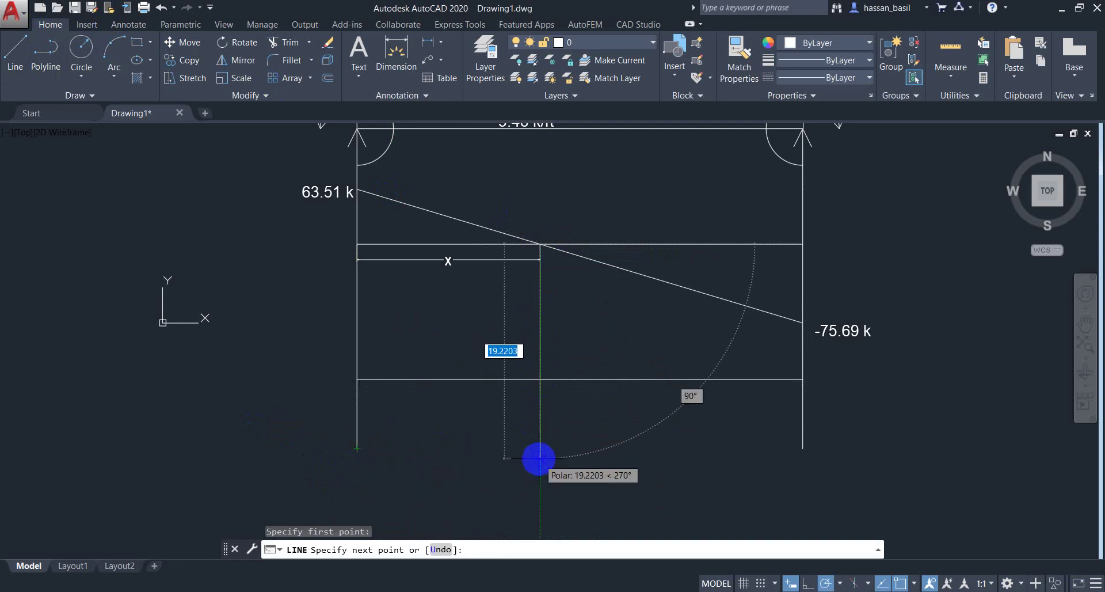
click(539, 455)
key(Escape)
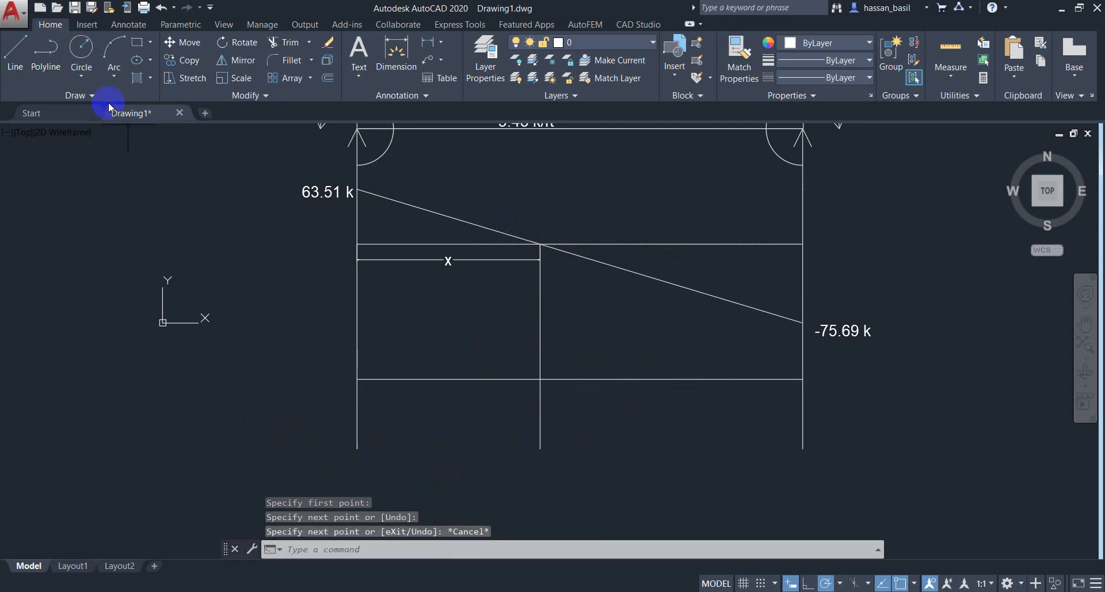
Step: Draw a three-point arc from the left line's lower end through the middle vertical line above the lower baseline, ending slightly beyond it
click(116, 47)
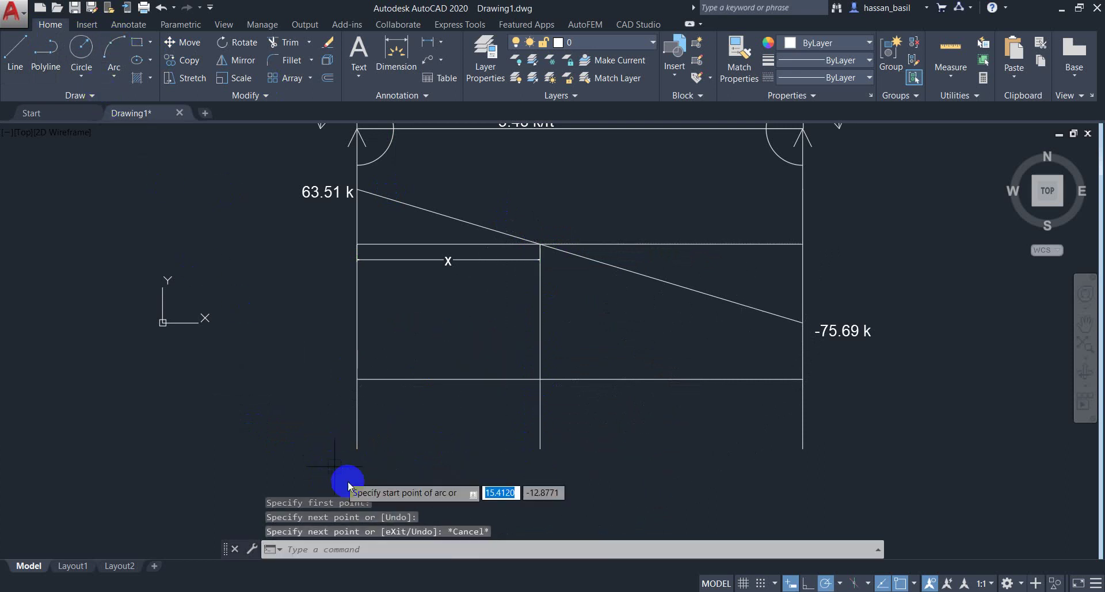
click(356, 448)
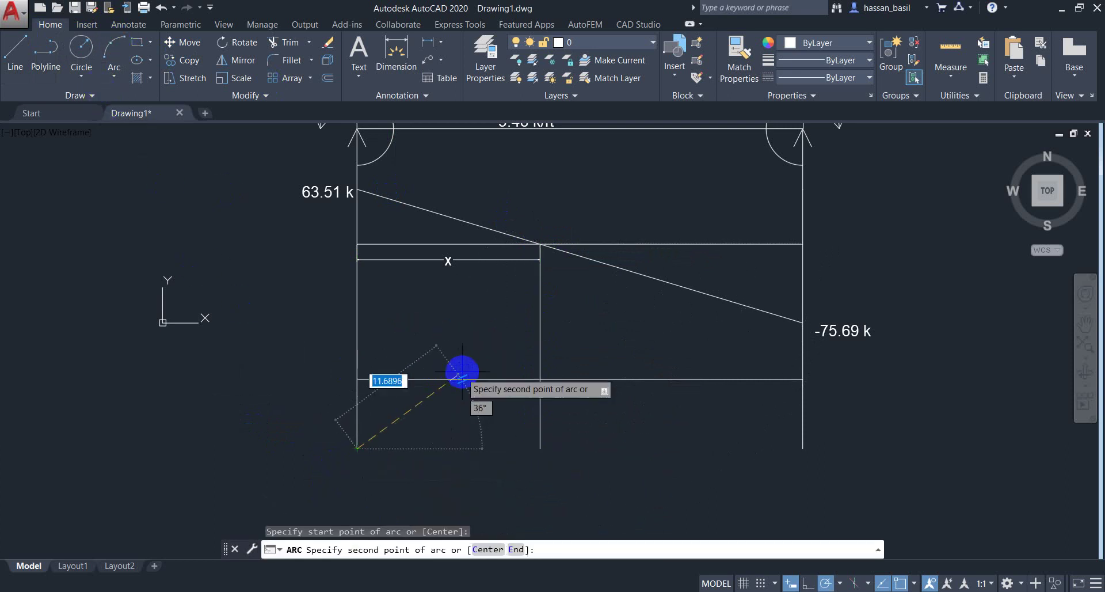
click(541, 329)
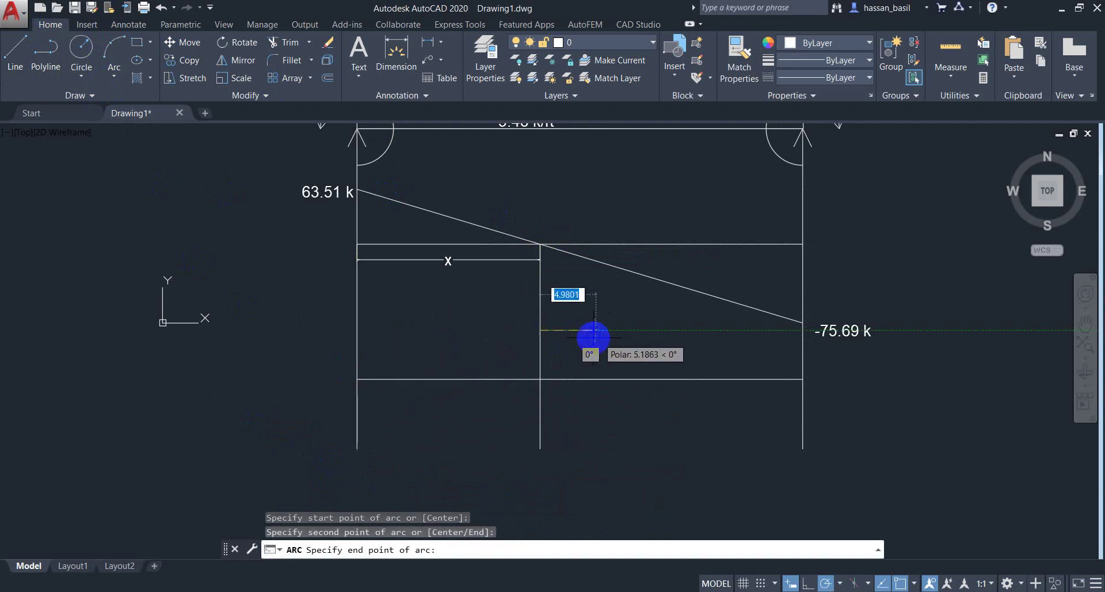
click(594, 338)
Step: Draw a second three-point arc from the first arc's crest through the right line's lower end, continuing the curve beyond it
key(Return)
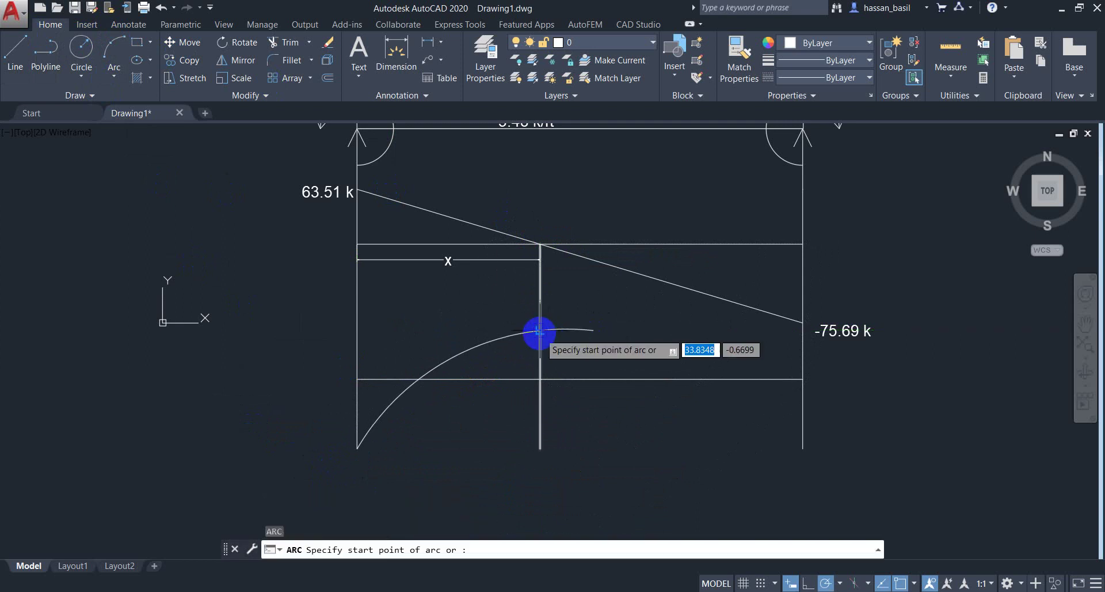
click(570, 329)
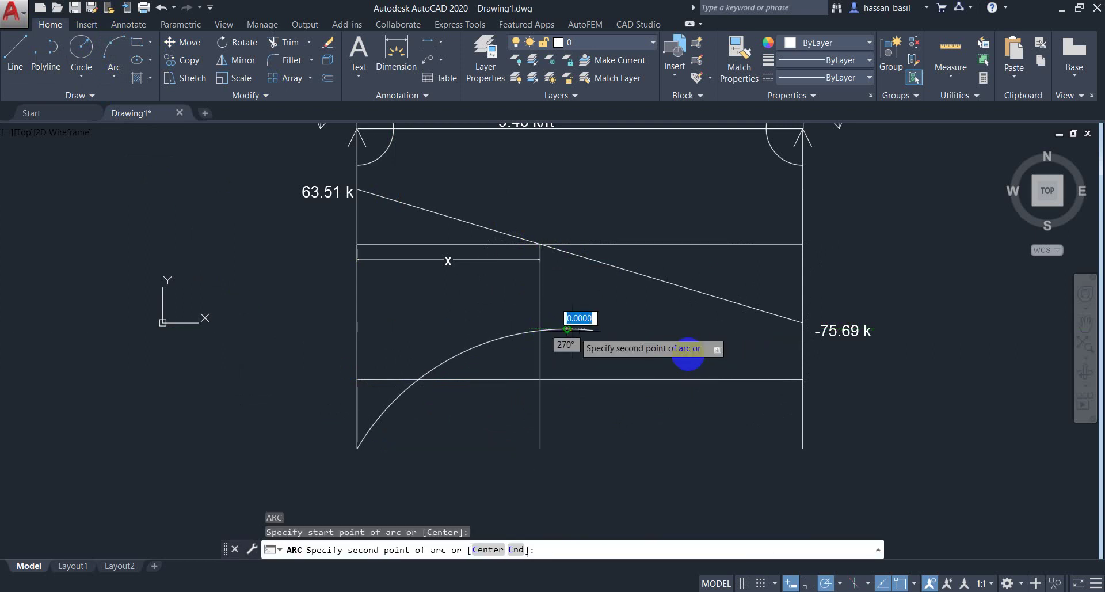
click(802, 447)
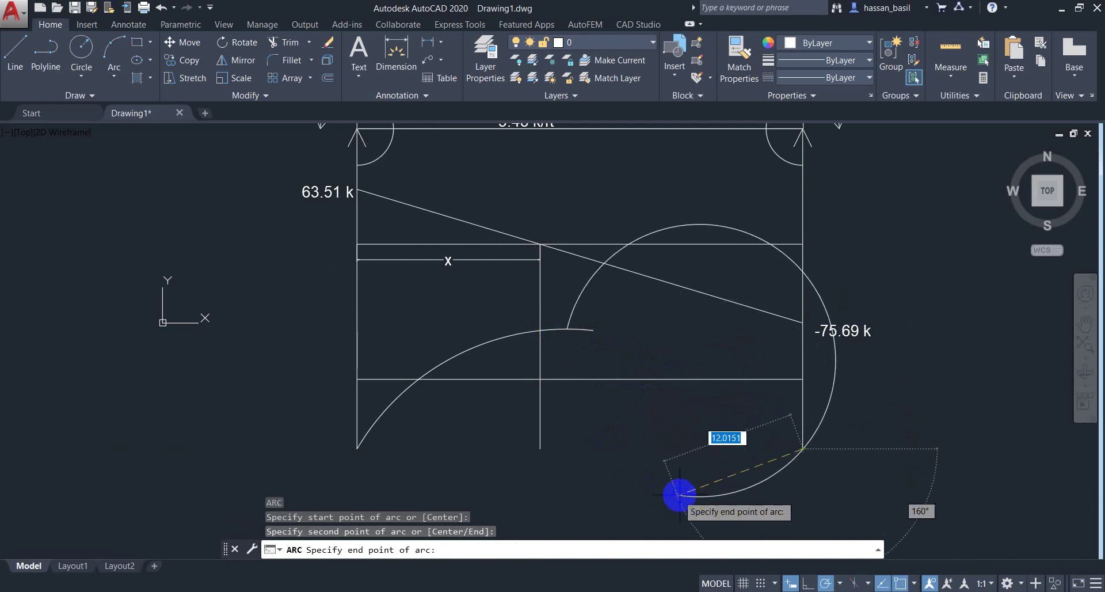
middle_drag(766, 457, 634, 407)
scroll(577, 362, down, 2)
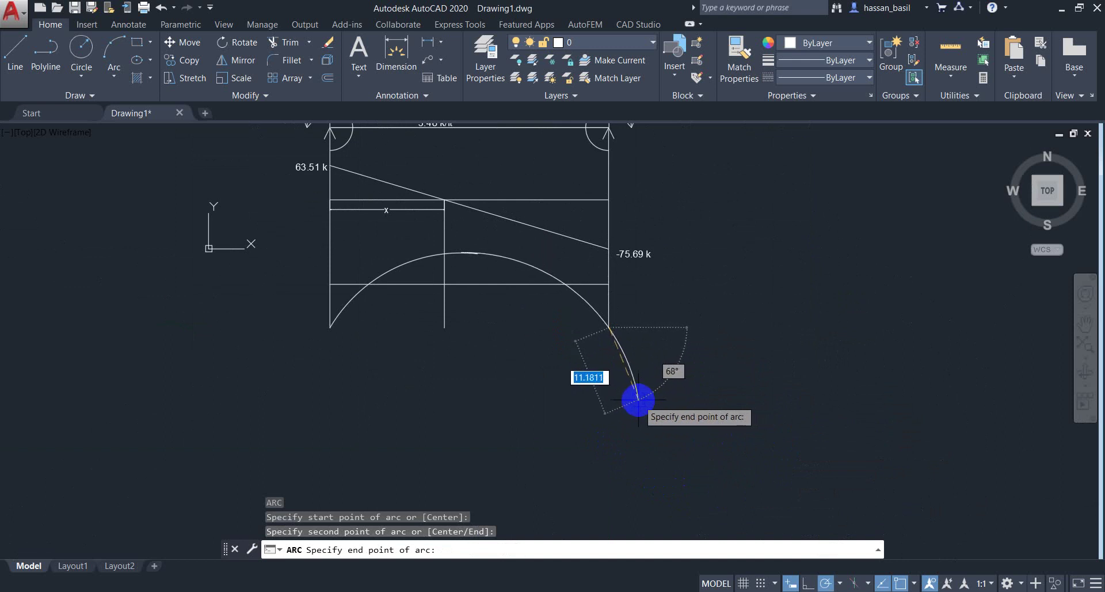
click(638, 399)
Step: Trim off the first arc's overlapping end beyond the crest, using both arcs as cutting edges
scroll(485, 279, up, 5)
scroll(412, 177, down, 2)
click(528, 197)
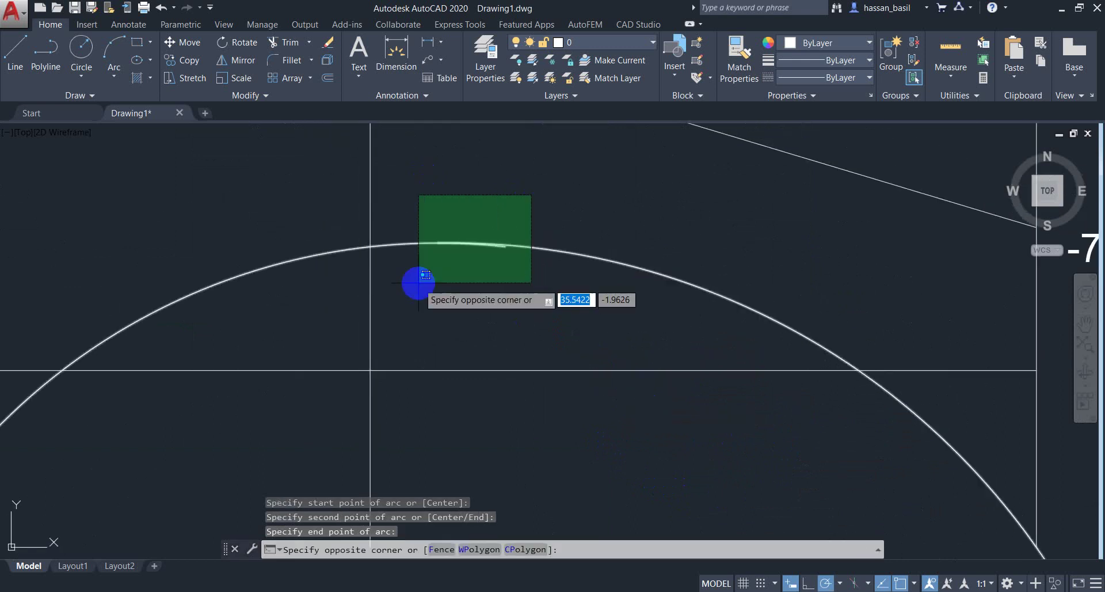
click(415, 280)
text(r)
key(Return)
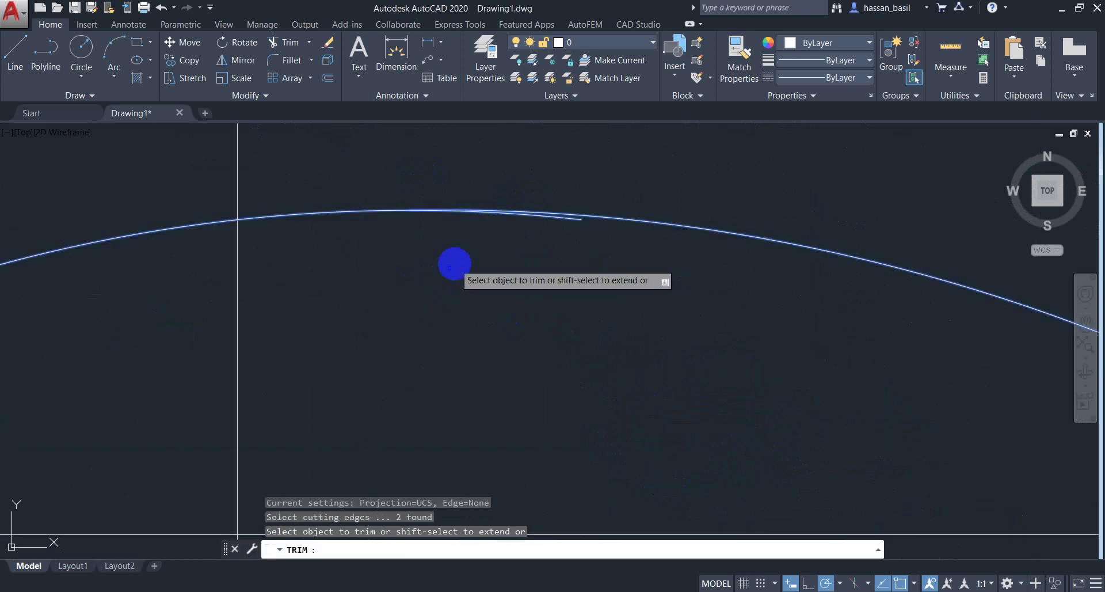
scroll(437, 271, up, 4)
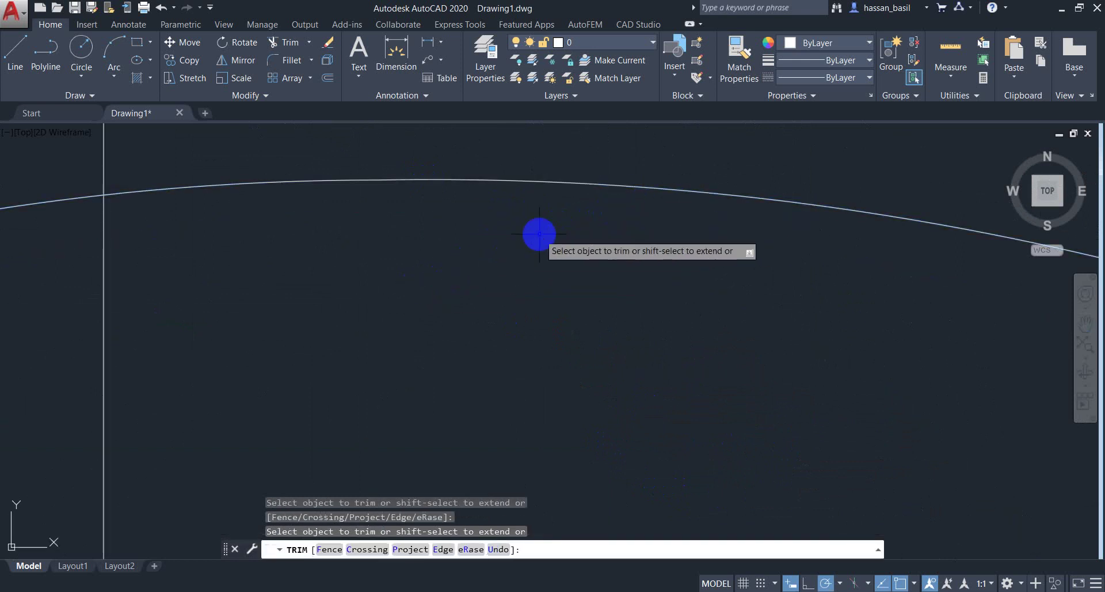
key(Escape)
Step: Trim the second arc's extension beyond the lower end of the right vertical line
scroll(575, 259, down, 5)
click(970, 309)
click(760, 430)
text(t)
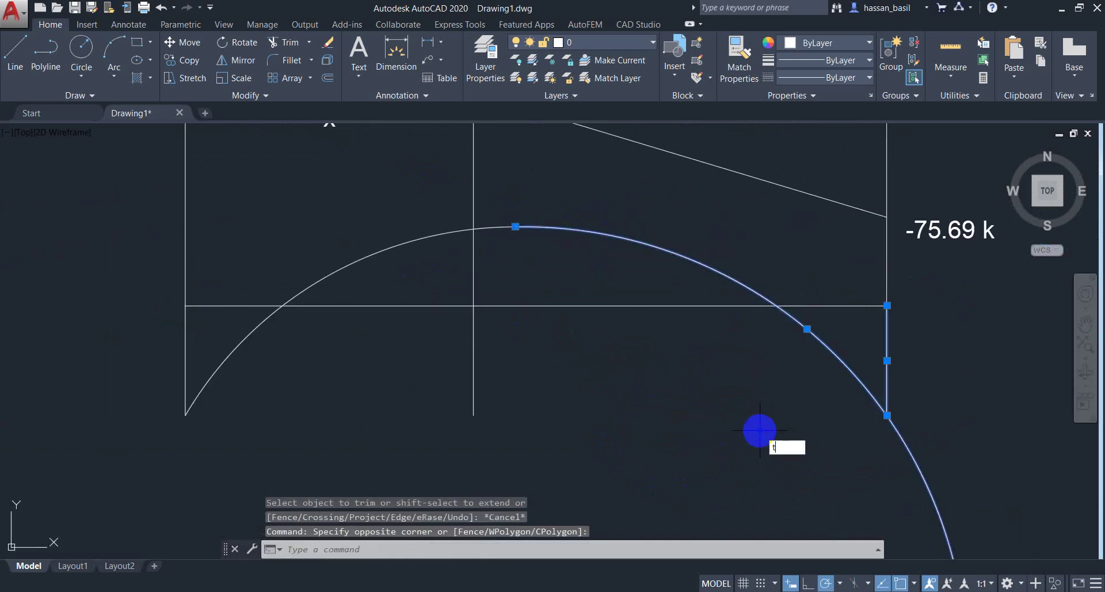
text(r)
key(Return)
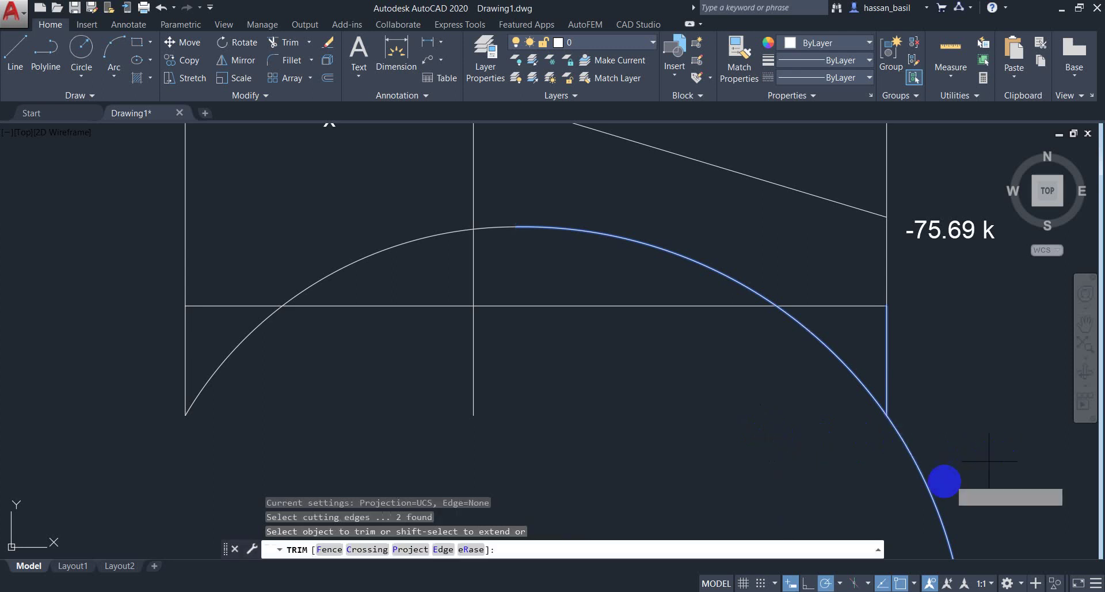
click(915, 490)
click(646, 325)
key(Escape)
Step: Hatch both triangular areas of the shear force diagram, above and below its baseline
scroll(584, 326, down, 4)
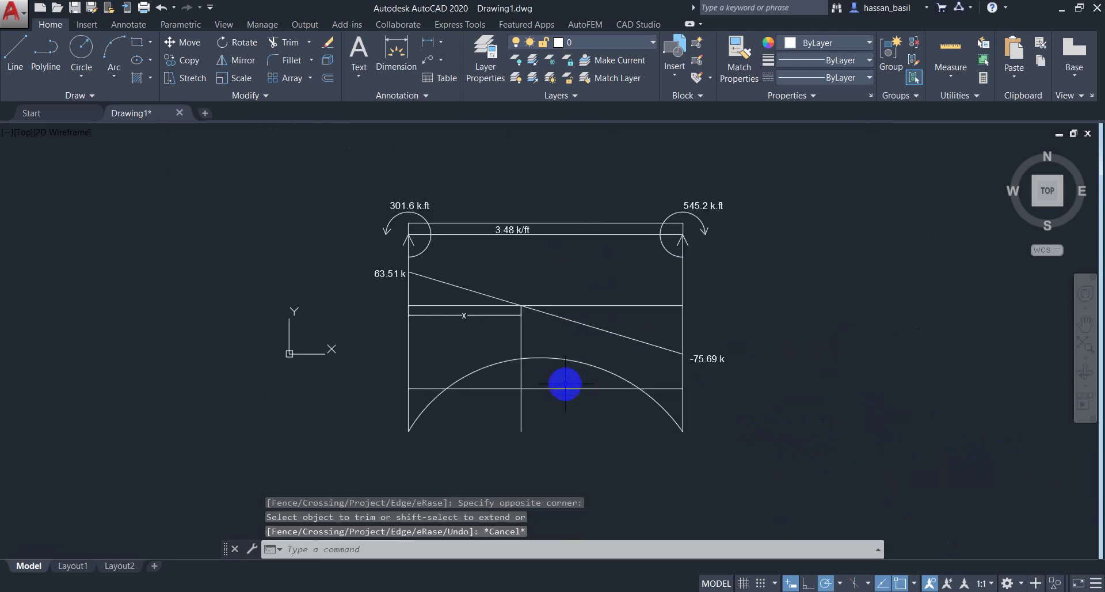
scroll(565, 384, up, 2)
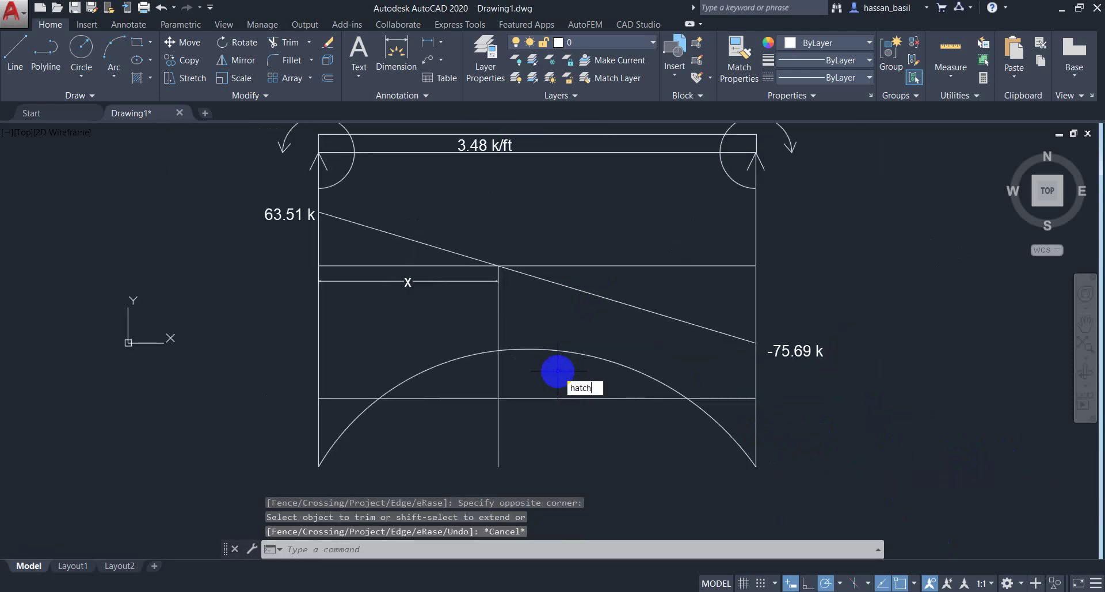
text(hatch)
key(Return)
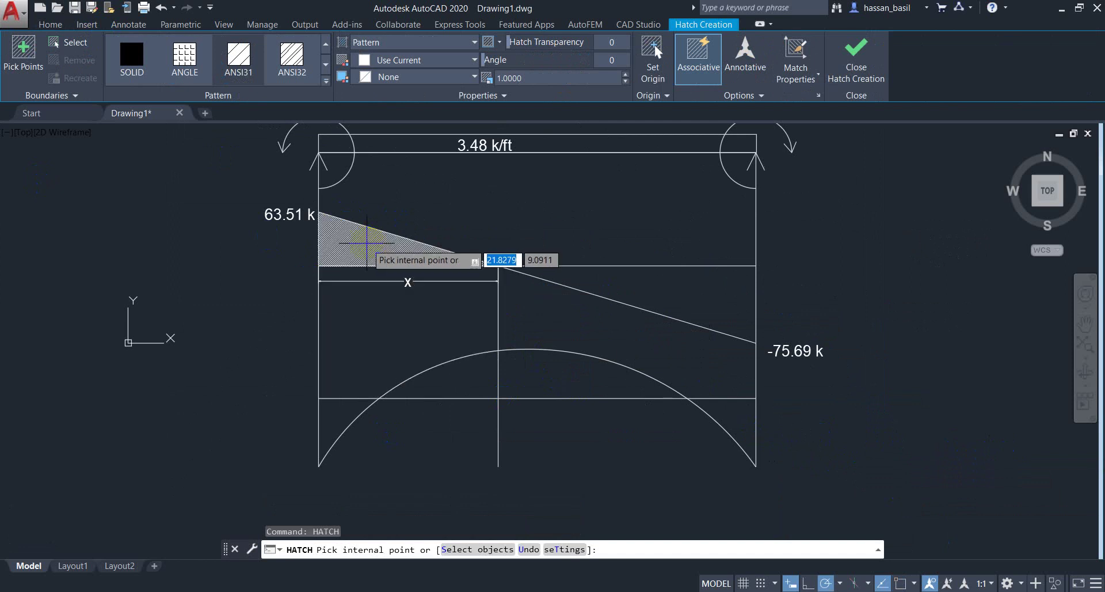
click(367, 244)
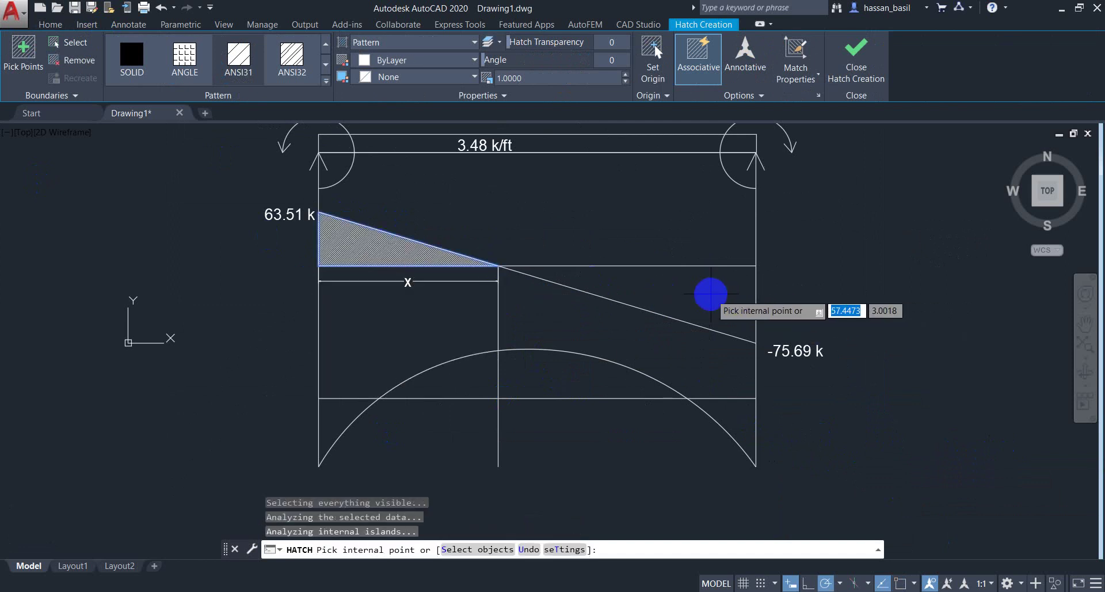
click(710, 293)
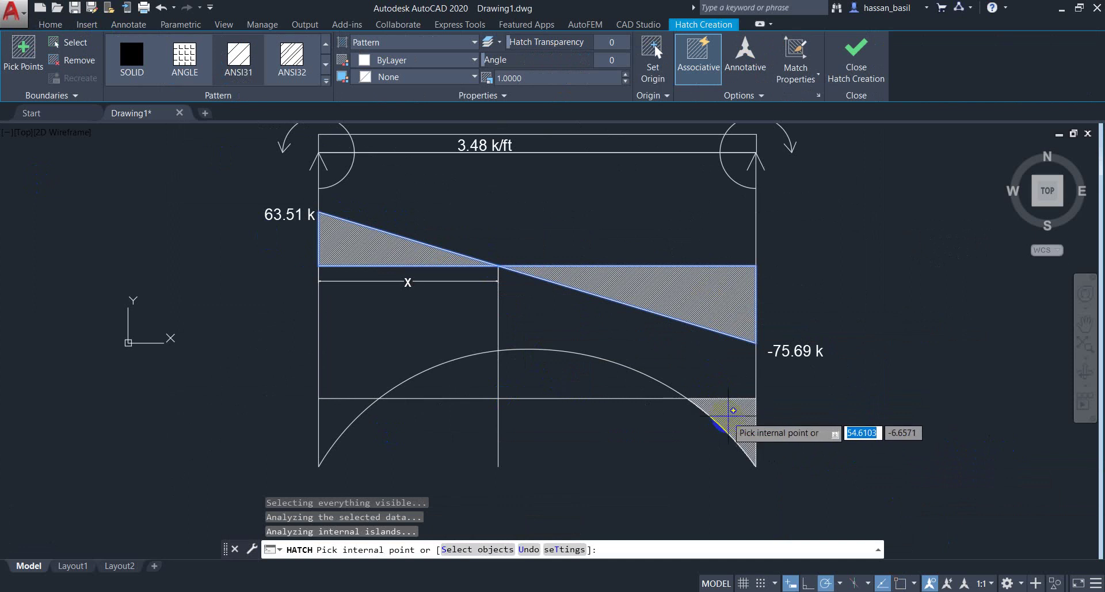
Step: Hatch the bending moment diagram's areas between the arc and the lower baseline, including both end regions
click(730, 414)
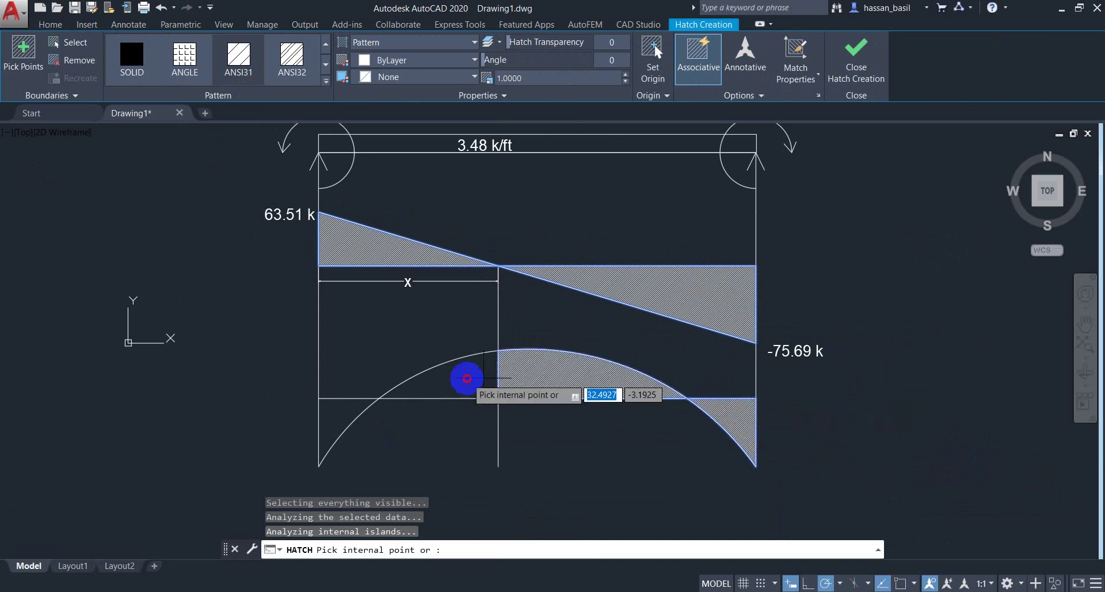
click(463, 377)
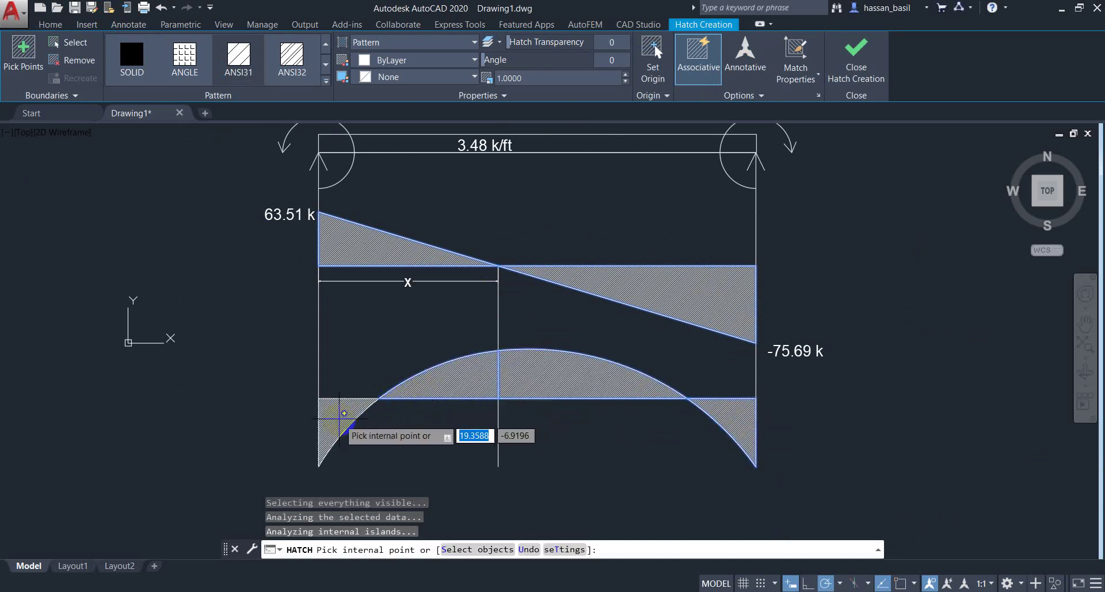
key(Escape)
key(Escape)
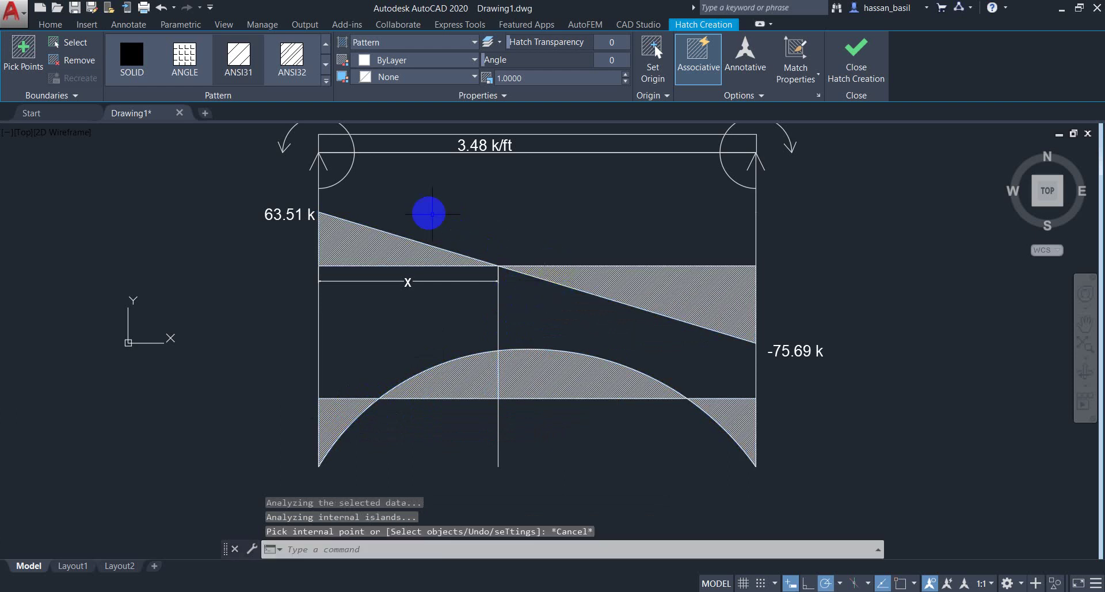
Step: Copy the 301.6 k.ft moment label to just below the left end of the bending moment diagram
middle_drag(439, 264, 444, 342)
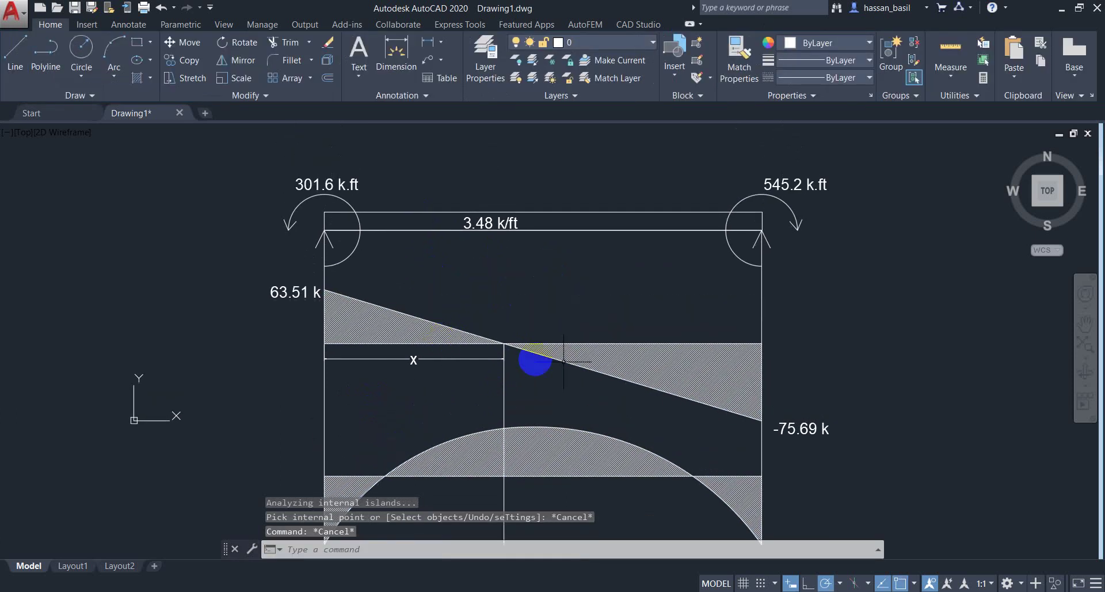
click(342, 183)
key(Return)
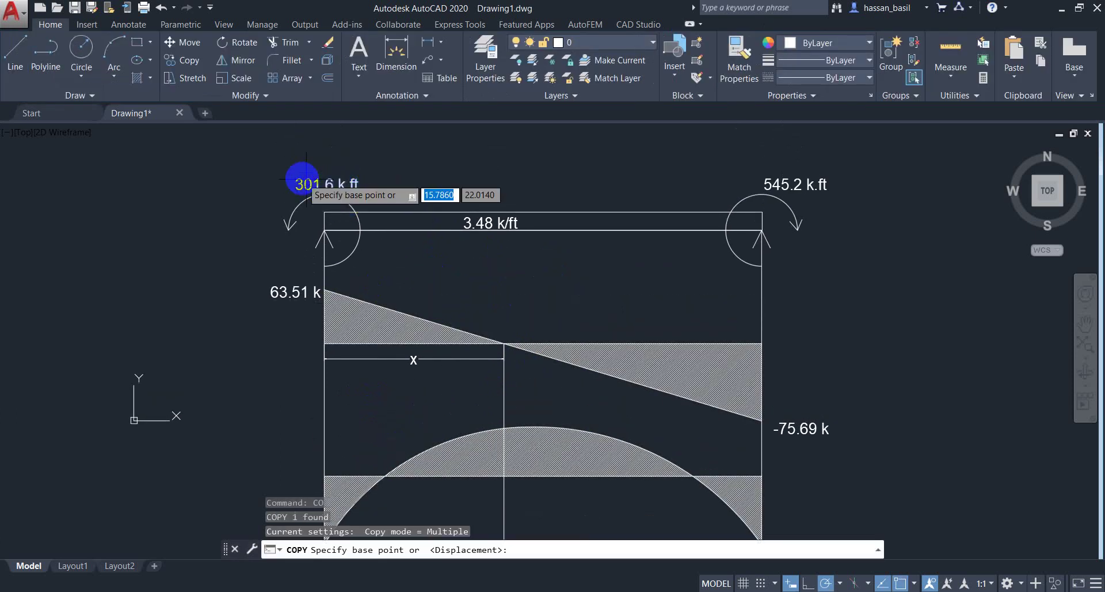
click(308, 320)
middle_drag(309, 320, 326, 272)
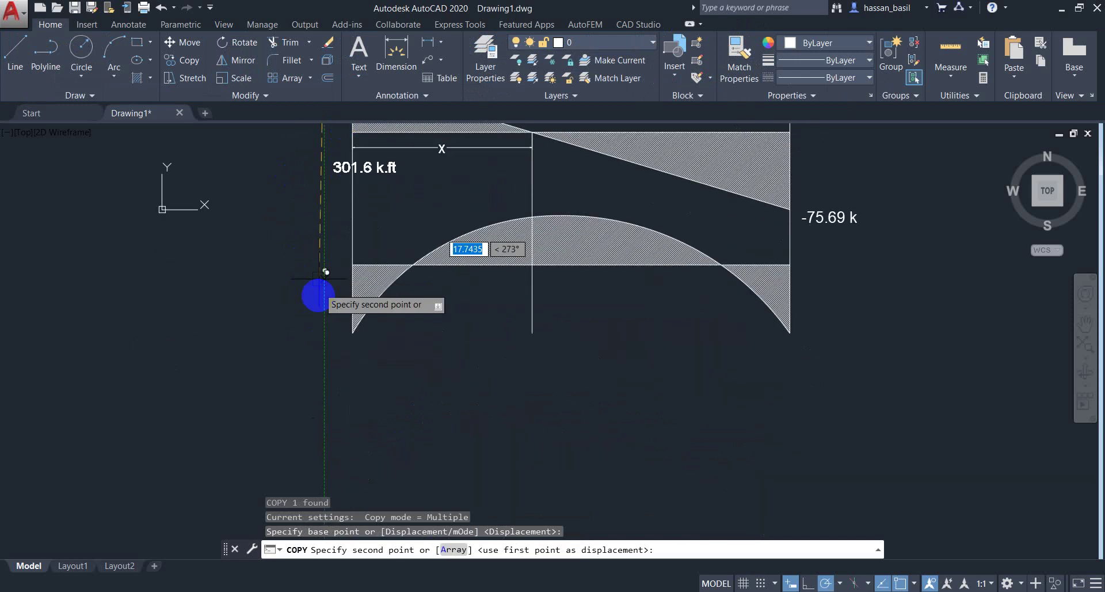
click(332, 352)
key(Escape)
Step: Edit the copied moment label to read -301.6 k.ft
click(332, 353)
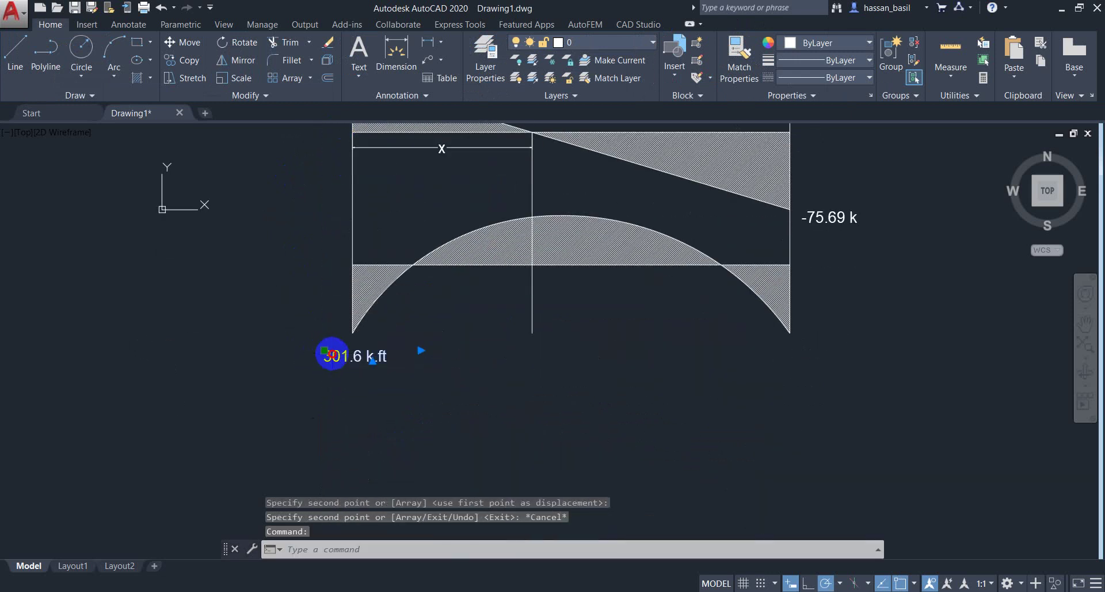
double_click(324, 356)
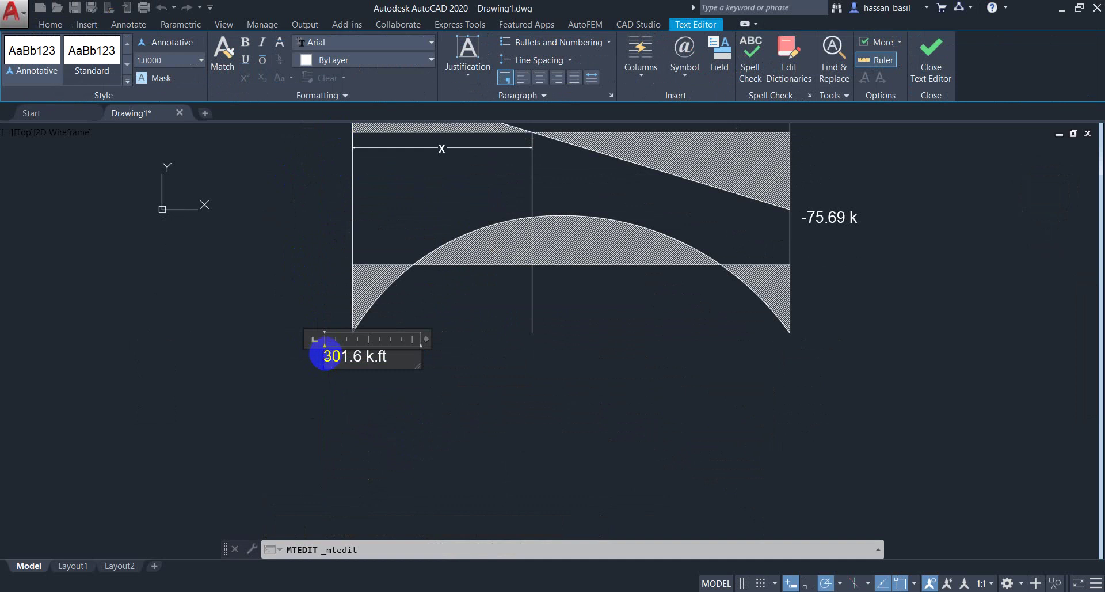
text(-)
click(345, 399)
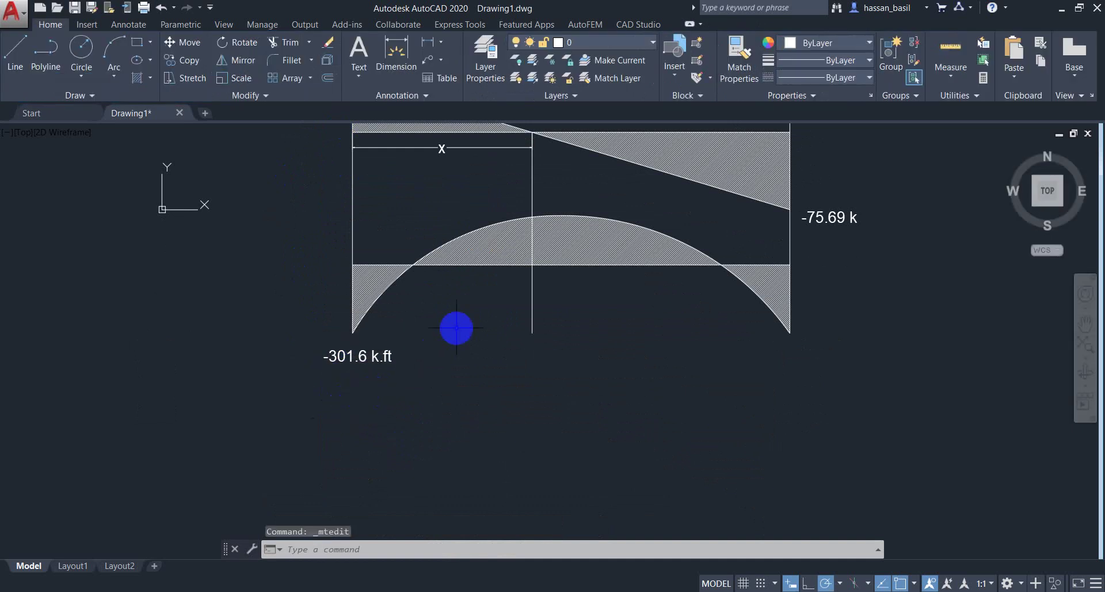
Step: Switch to Word and add the equation M_u+ = −301.6 + 63.51 × 18.25/2 below the x calculation
middle_drag(456, 327, 374, 448)
mouse_move(406, 288)
middle_down()
mouse_move(303, 340)
mouse_move(271, 461)
middle_up()
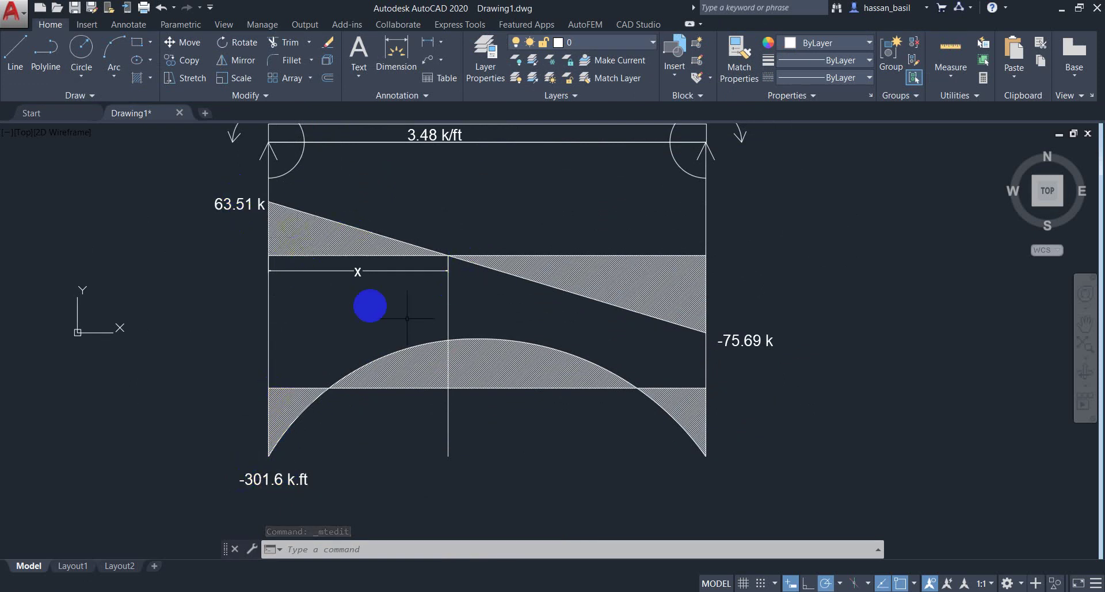
key(alt+Tab)
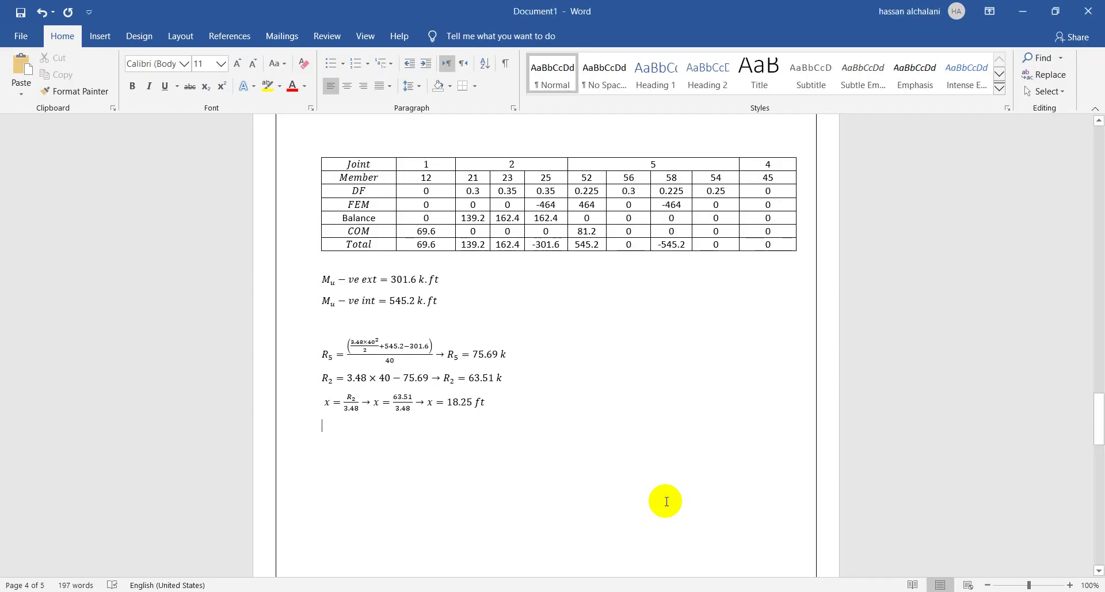
key(alt+equal)
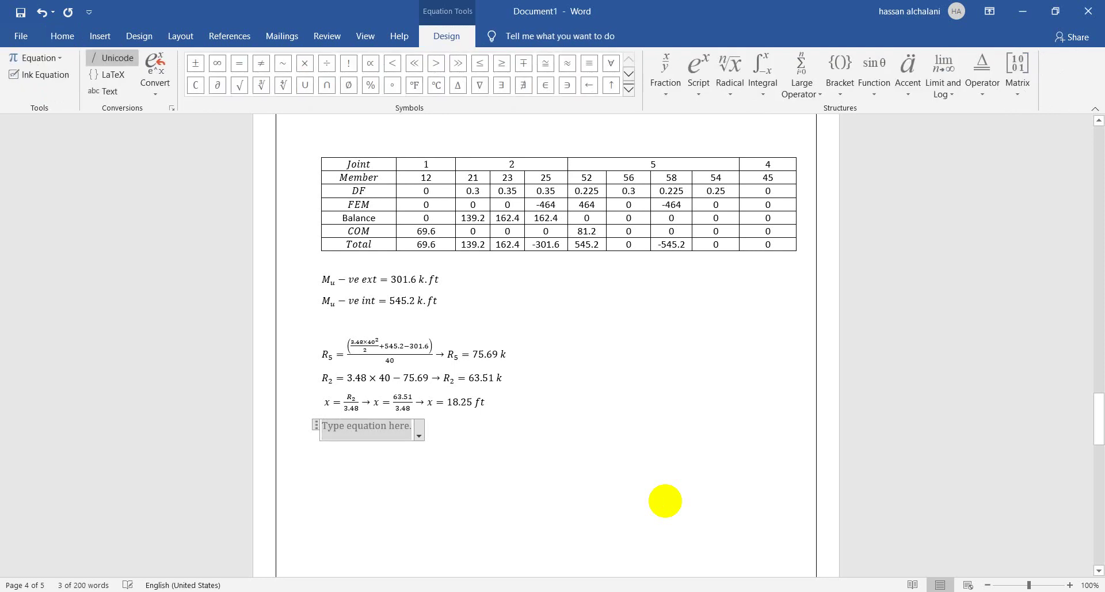
text(M_u+= −301.6 +)
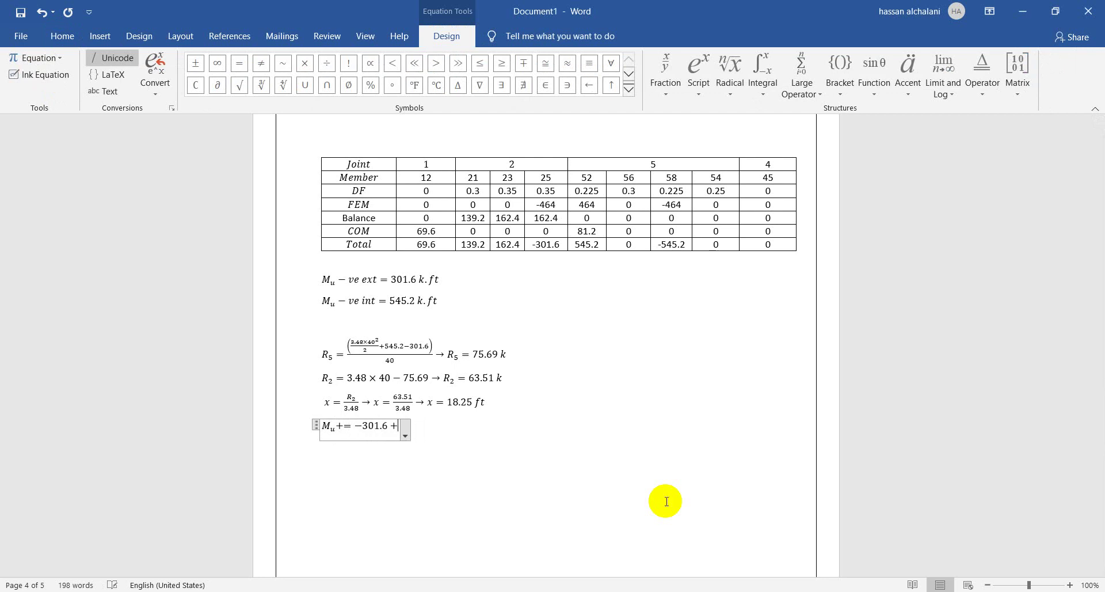
key(alt+Tab)
key(alt+Tab)
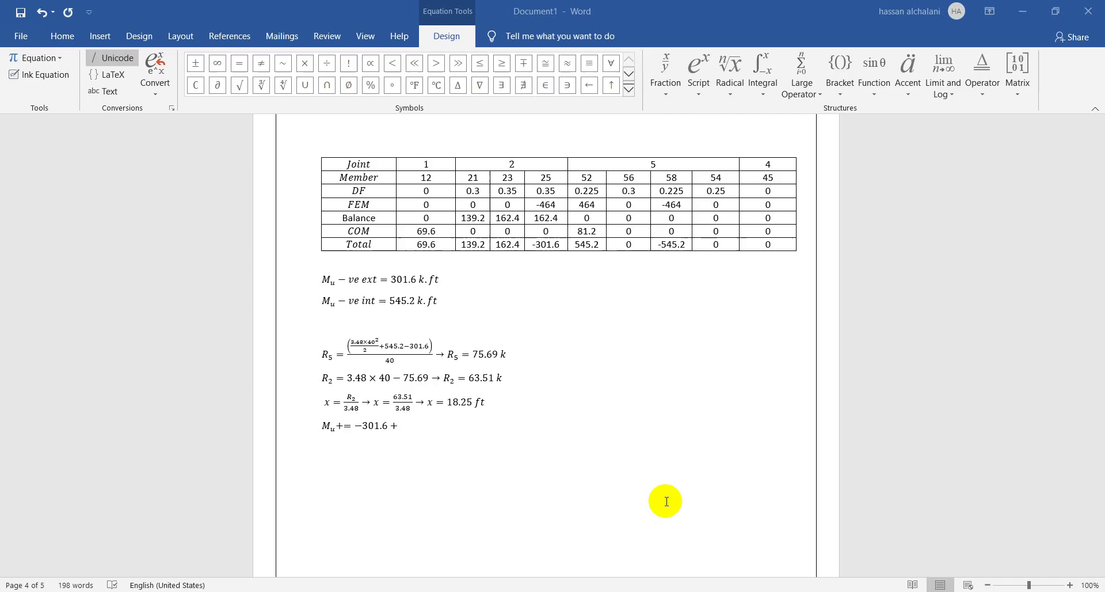
text(63.51)
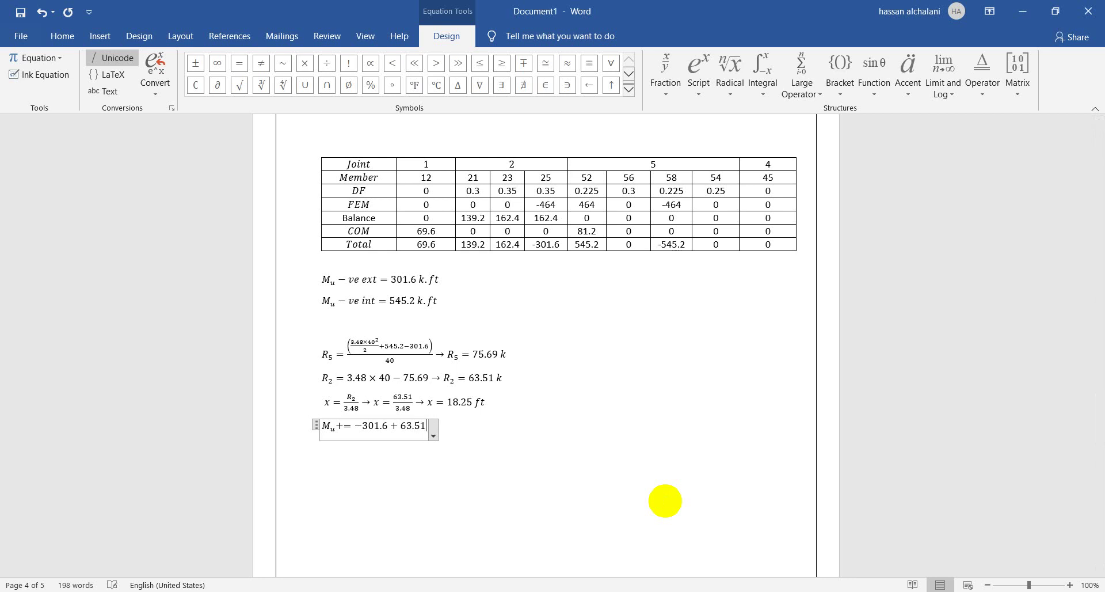
text(×)
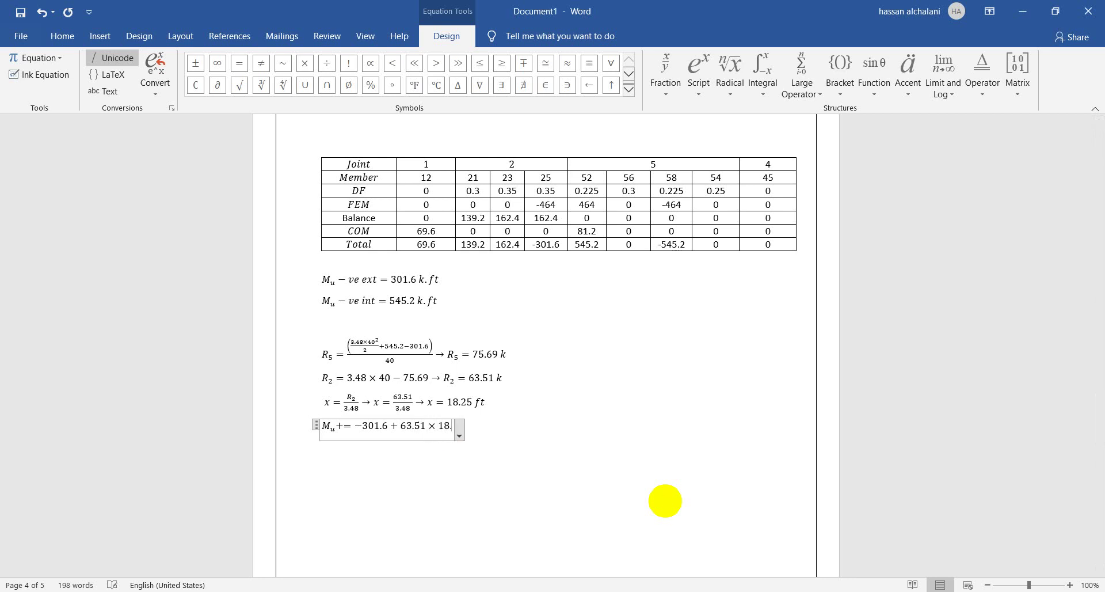
text(18.25/2-)
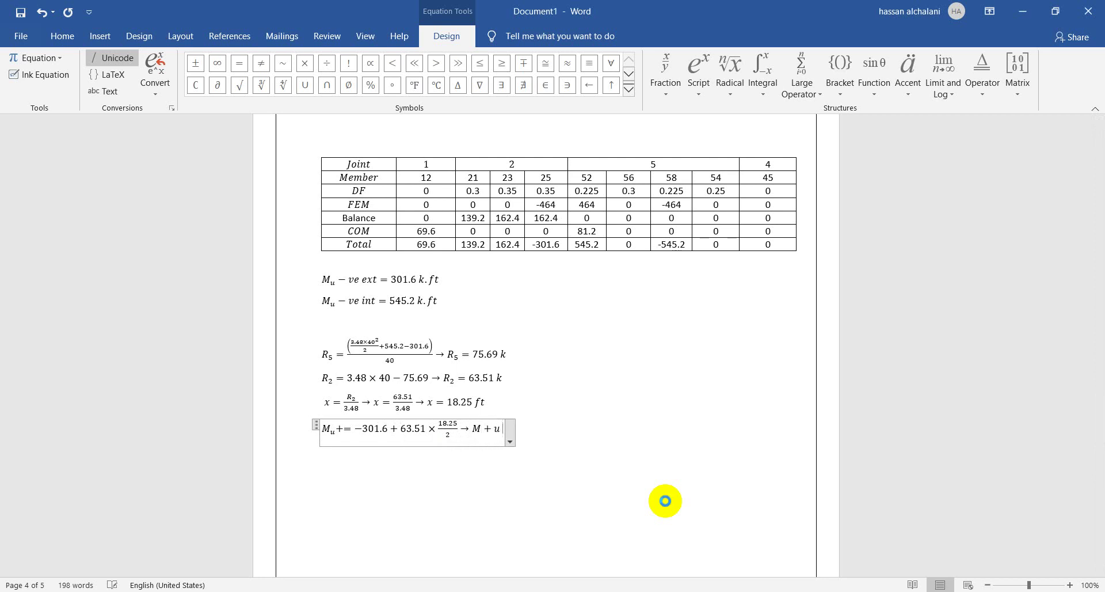
Step: Correct the mistyped symbol after the arrow and complete the equation's result as M_u+ = 277.93 k.ft
key(Return)
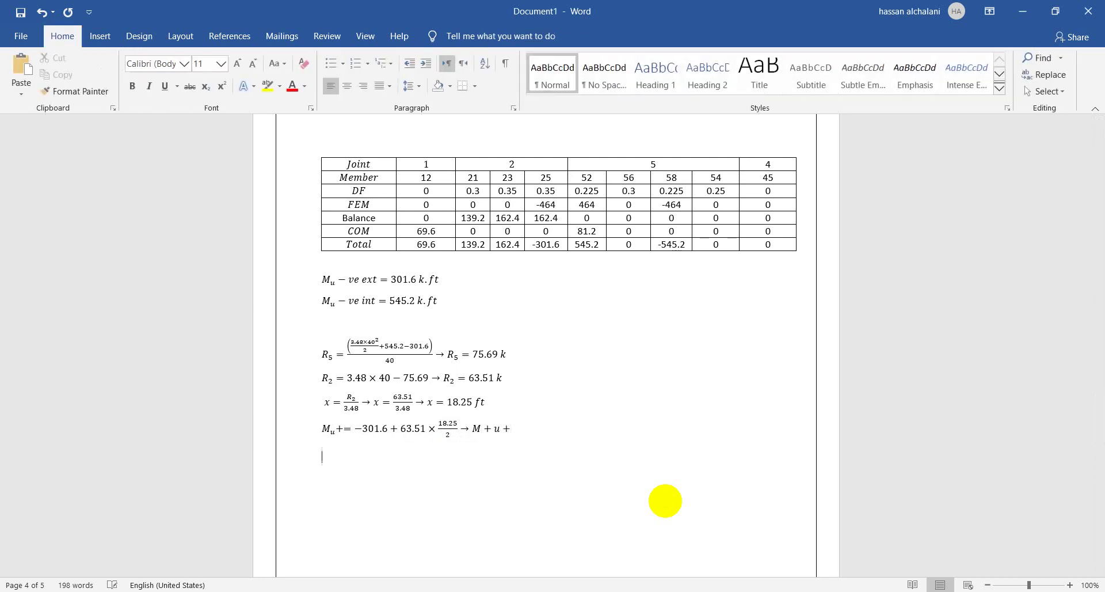
key(Left)
key(Left)
key(Left)
key(BackSpace)
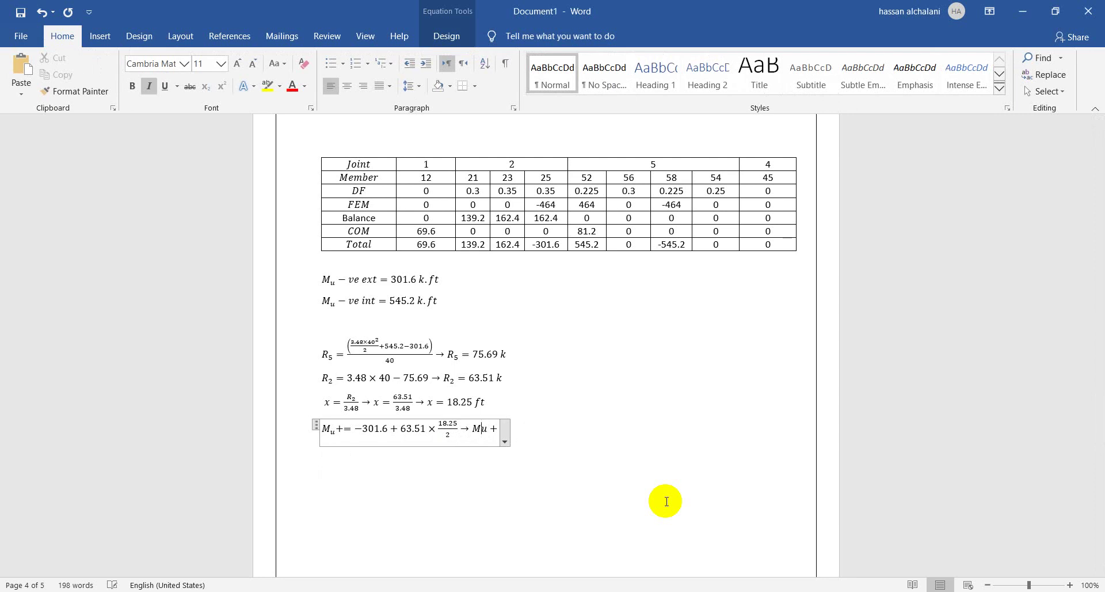
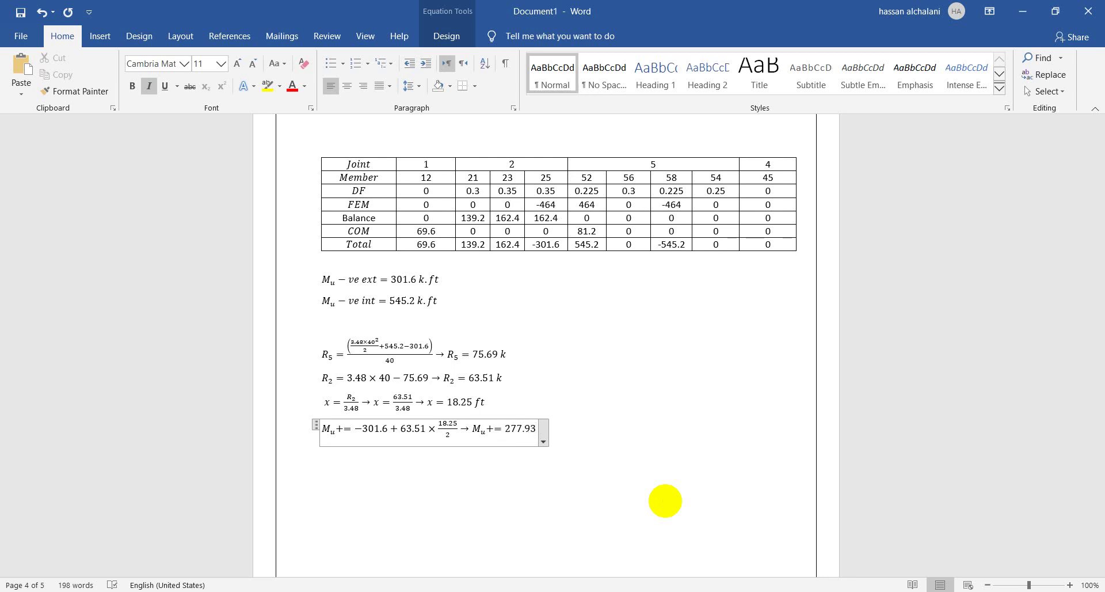
click(665, 501)
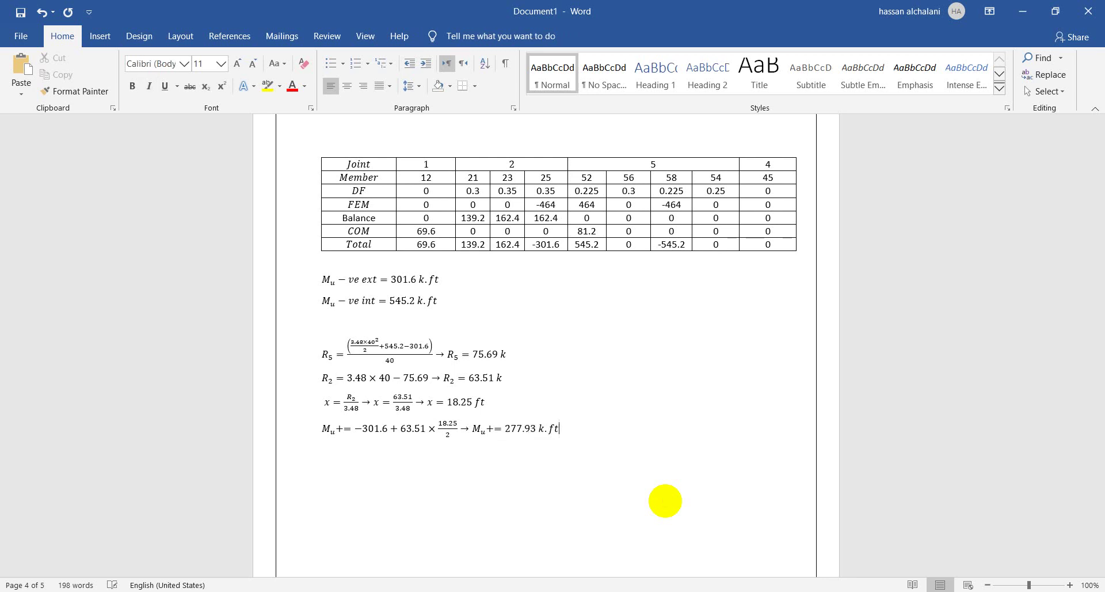
scroll(568, 382, down, 1)
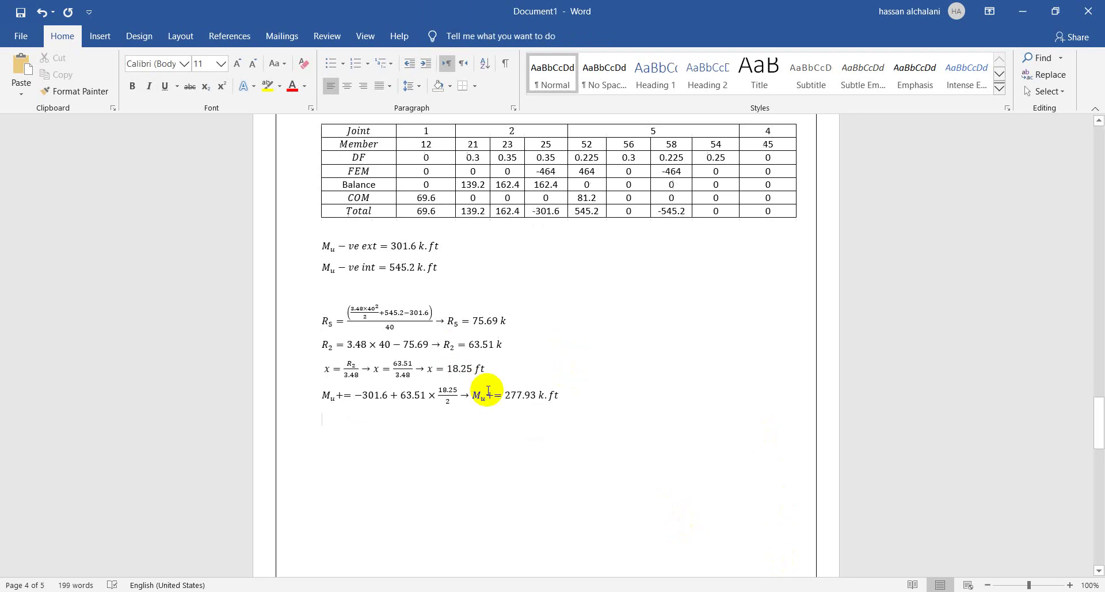
Step: Review the hatched shear force and bending moment diagrams in AutoCAD, and return to the Word calculations
key(alt+Tab)
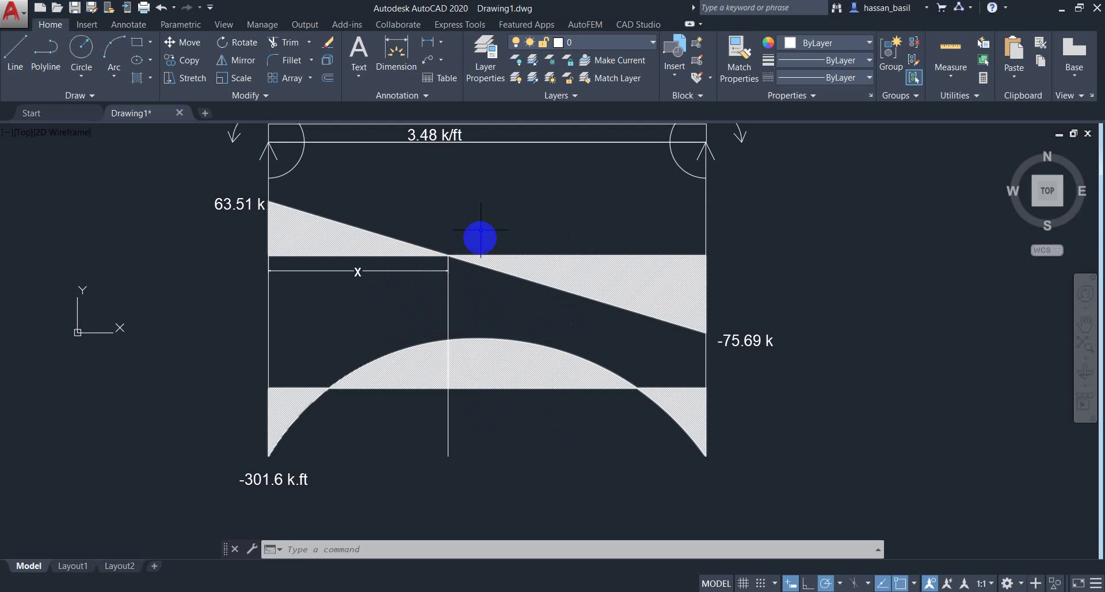
scroll(483, 264, up, 2)
middle_drag(483, 265, 481, 340)
scroll(448, 389, down, 4)
middle_drag(448, 390, 458, 345)
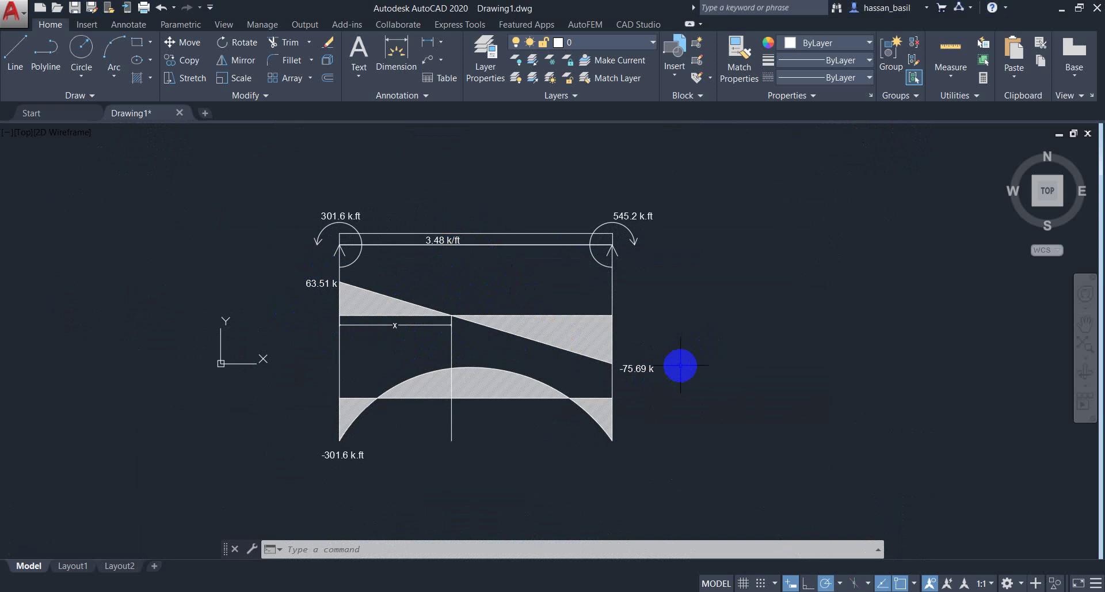
key(alt+Tab)
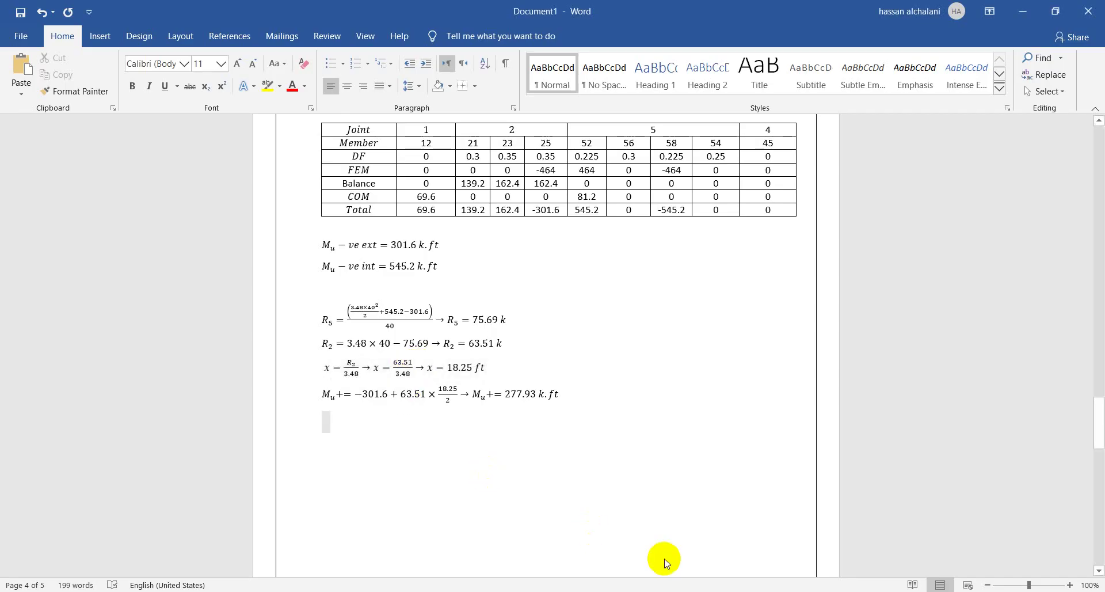
Step: Add the equation M_u+ = M_0 − (M_u ext + M_u int)/2 below the 277.93 k.ft result
key(alt+equal)
text(M_u)
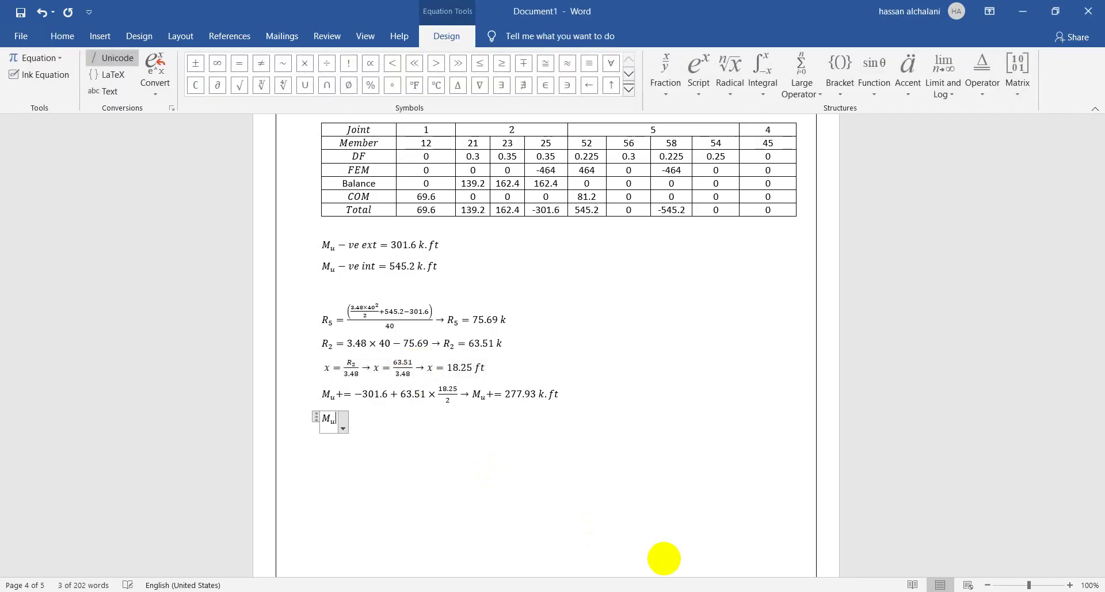
text(+= M_0)
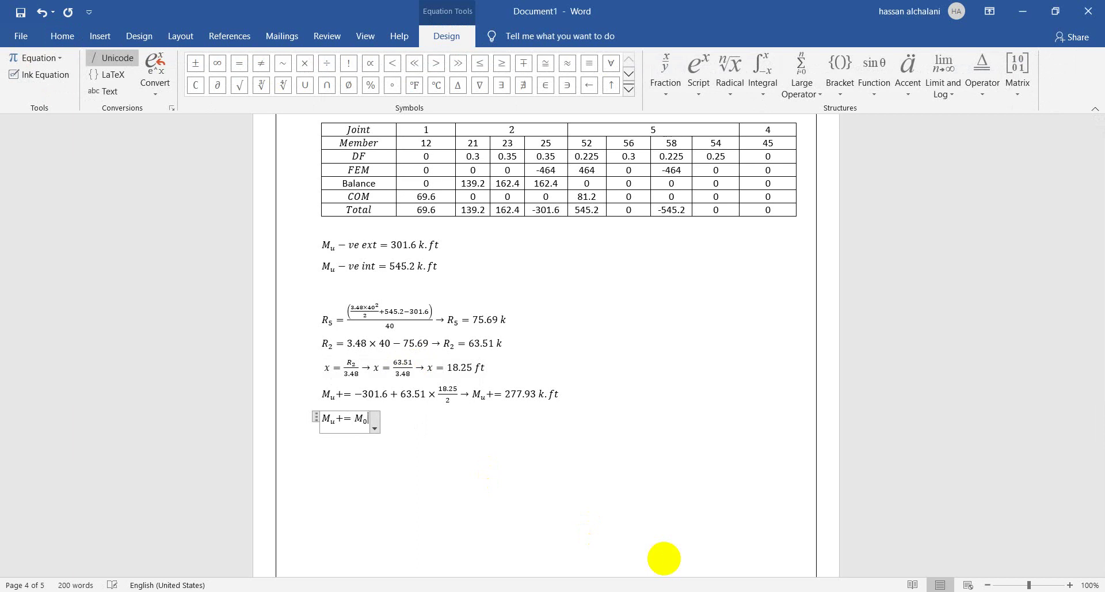
text(/ )
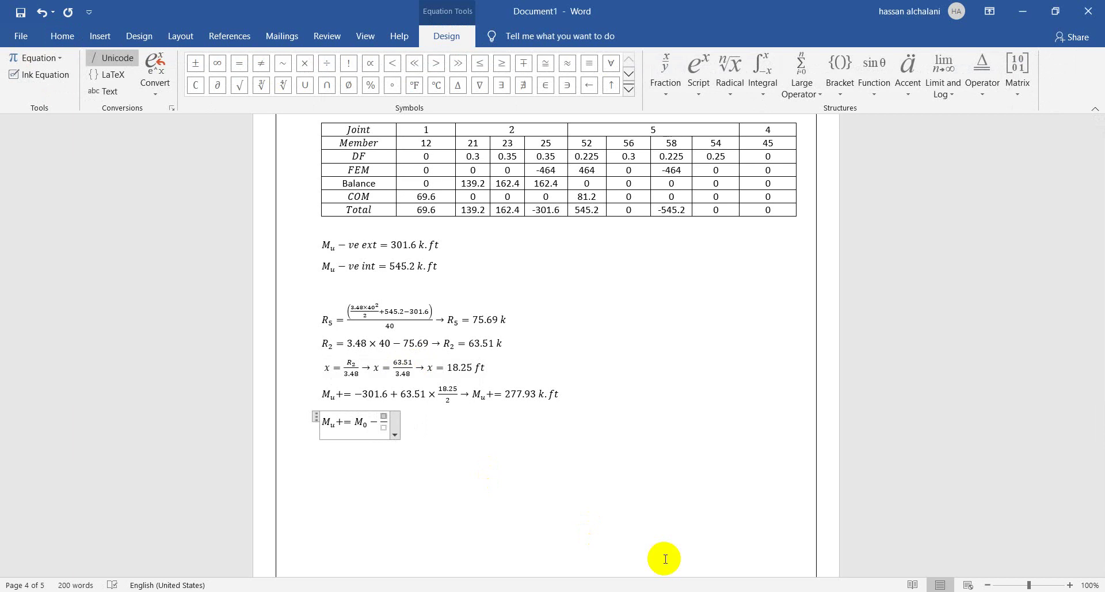
text(M/)
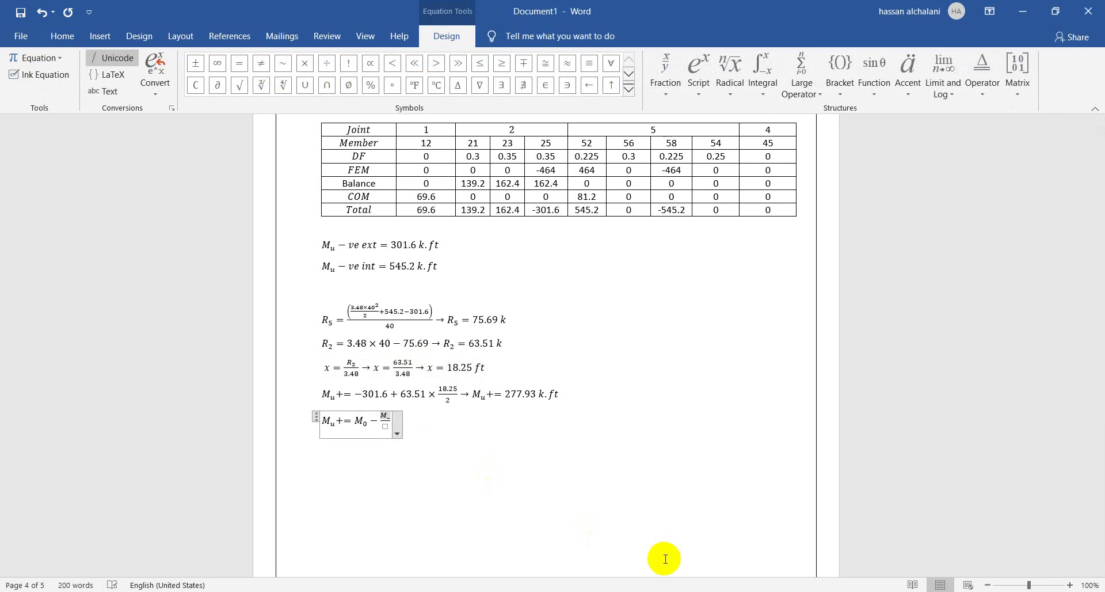
text(_u ex)
text(t)
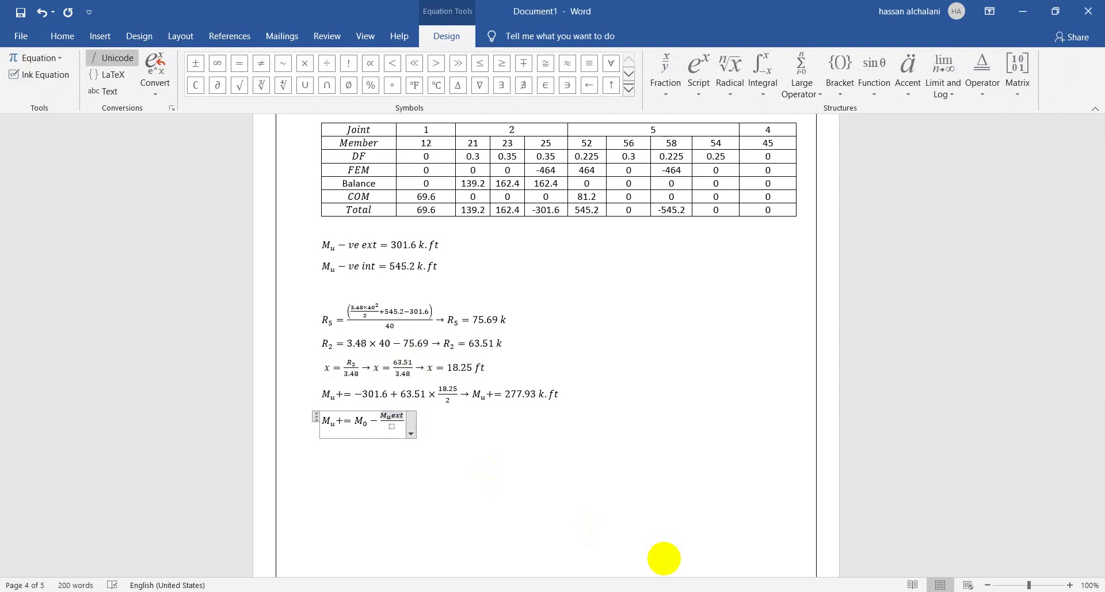
text(+M_u )
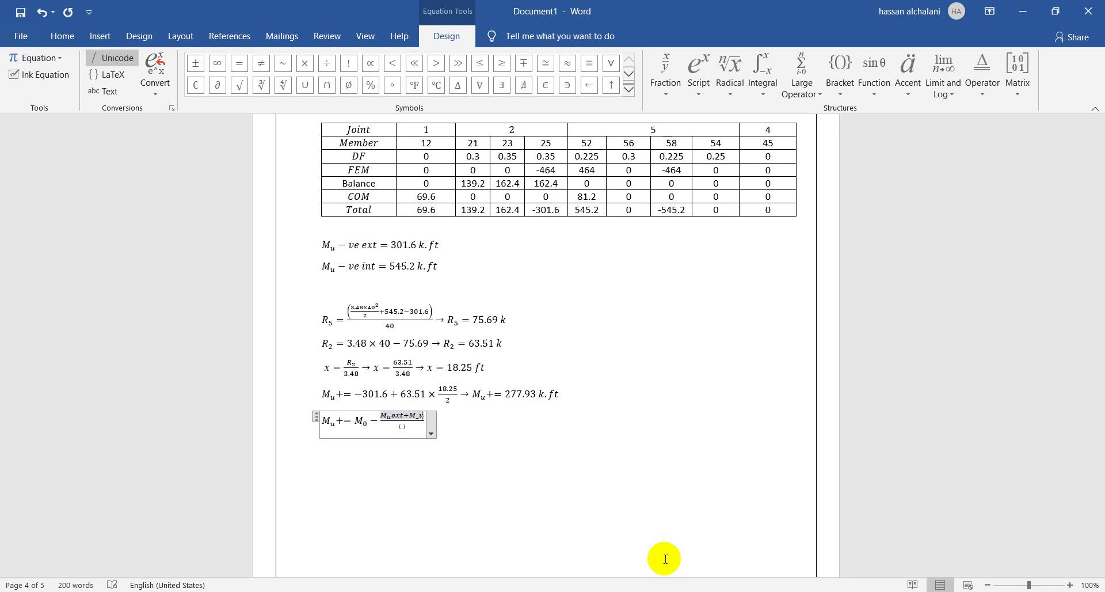
text(int)
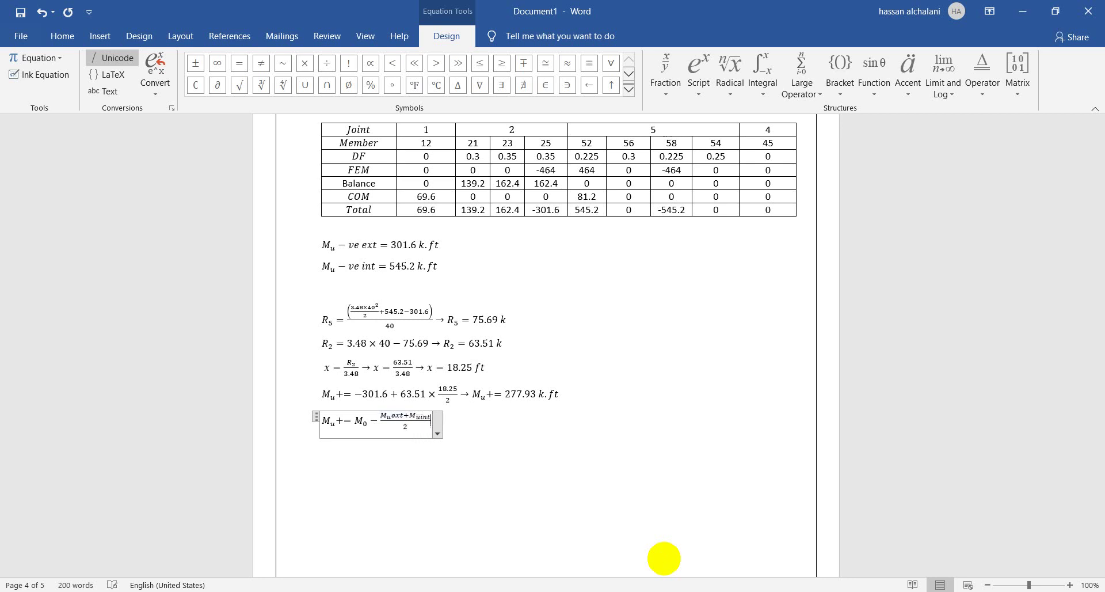
key(Right)
key(Return)
Step: Start a new equation on the next line with M_0 = wl²/8 followed by an arrow
key(alt+equal)
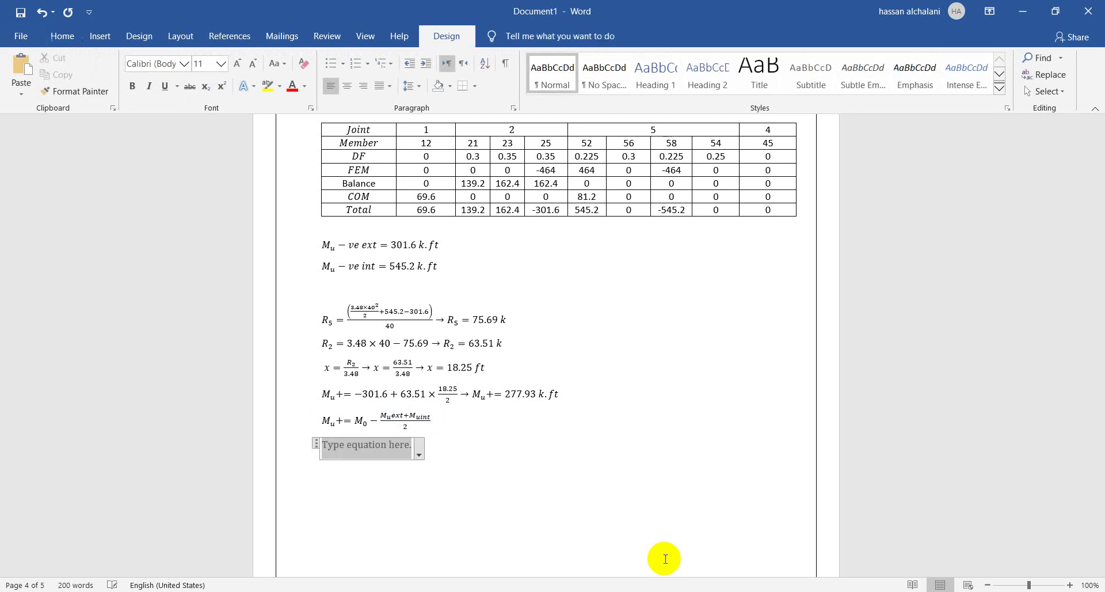
text(M_0=)
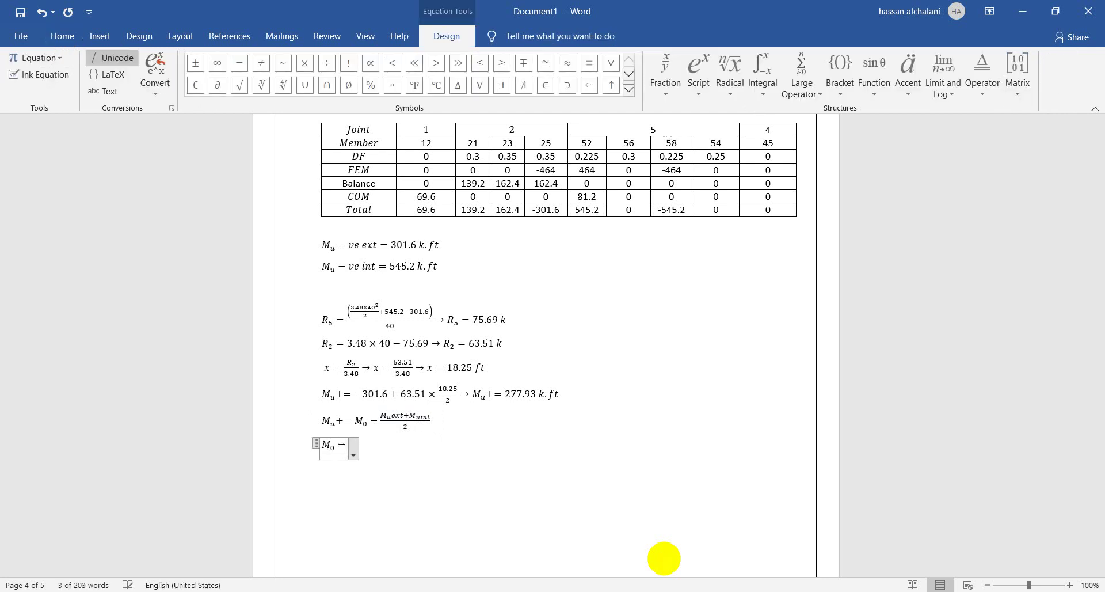
text(wl^)
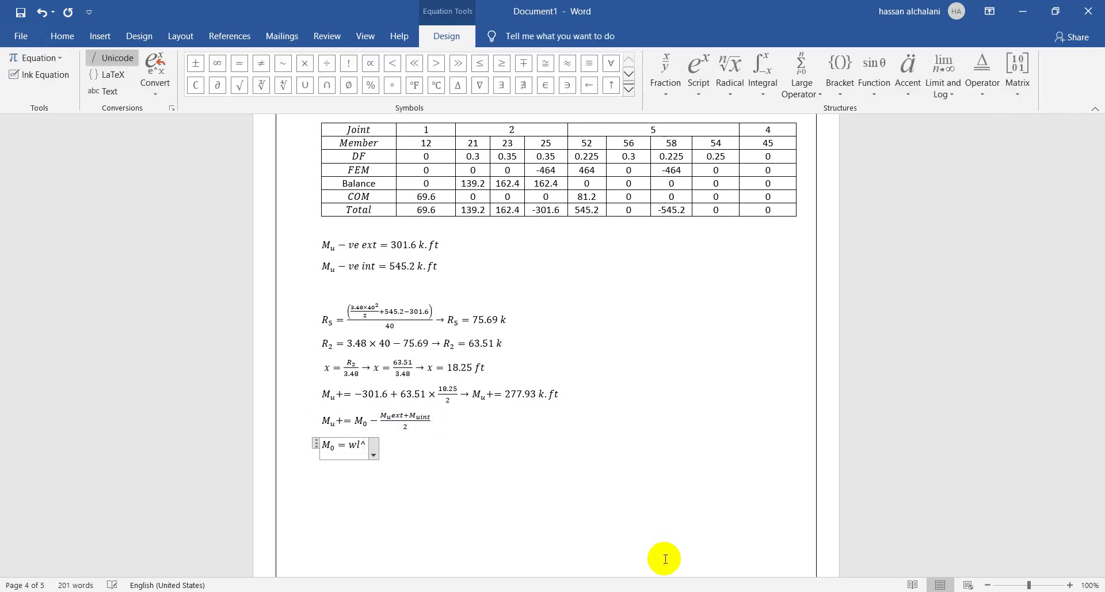
text(2 /8)
text( 	o )
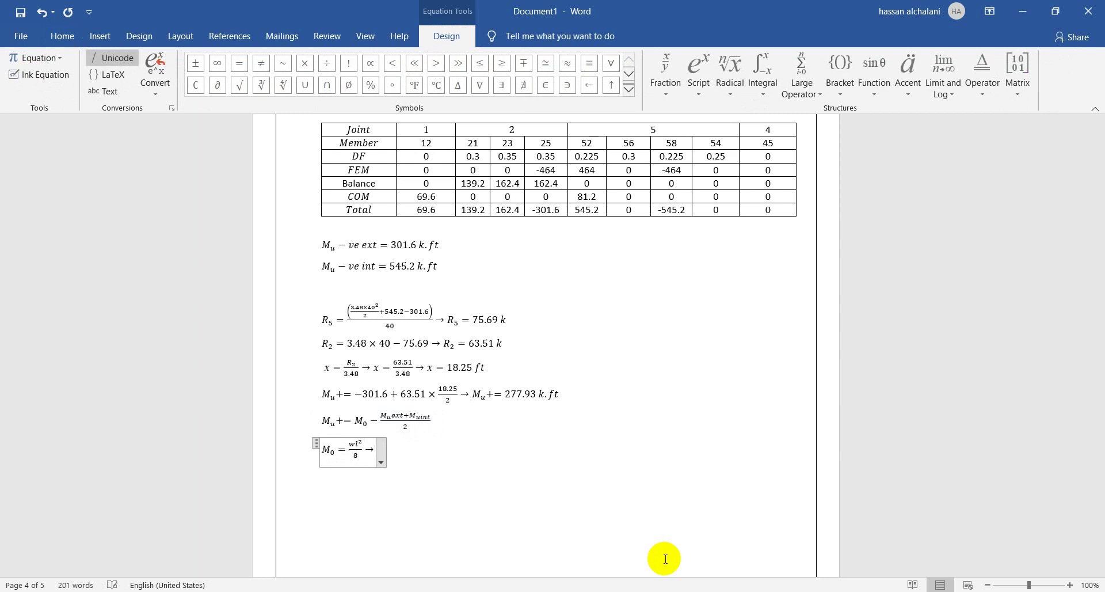
Step: Continue the M_0 equation with the substituted values, M_0 = 3.48 × 40²/8
text(M_0 =)
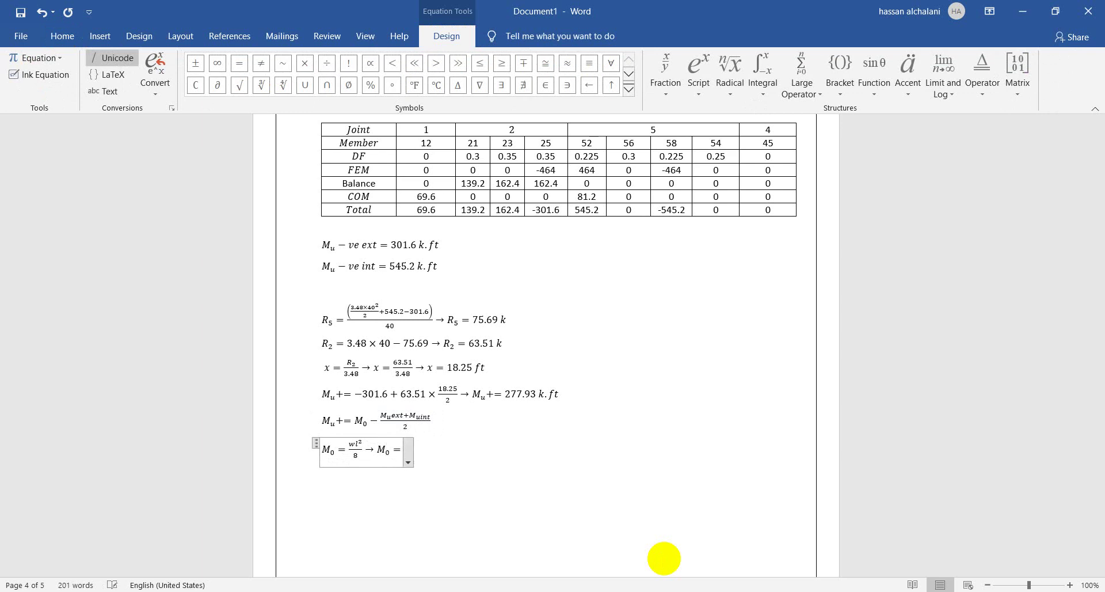
text(/)
text(3.48	imes 40)
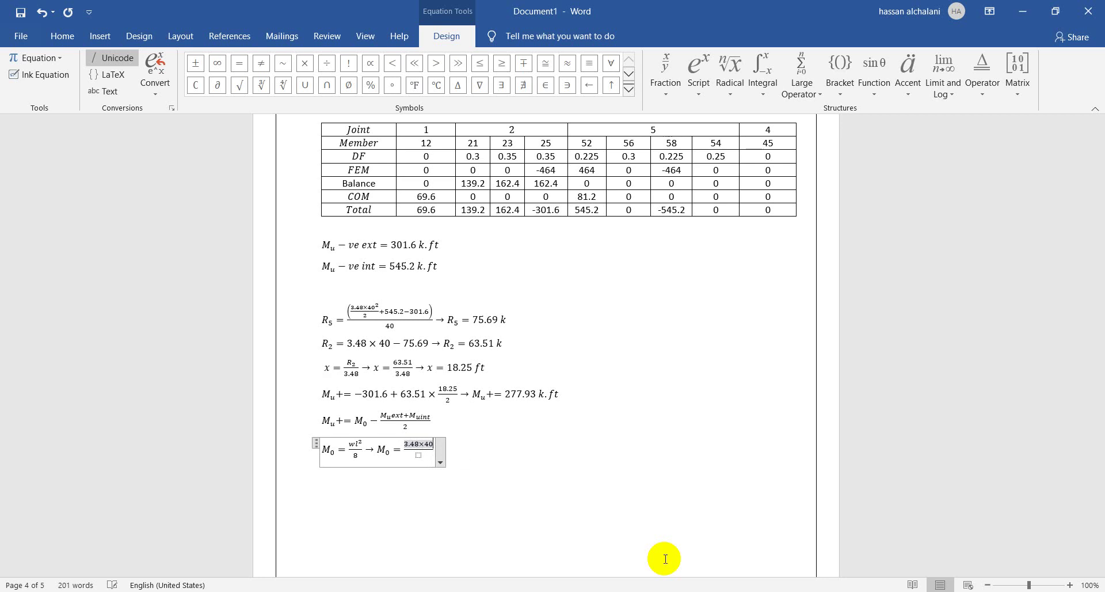
text(^2)
key(Down)
text(8)
key(Right)
Step: Complete the M_0 equation with an arrow and the result M_0 = 696 k.ft
text(ightarrow M_0)
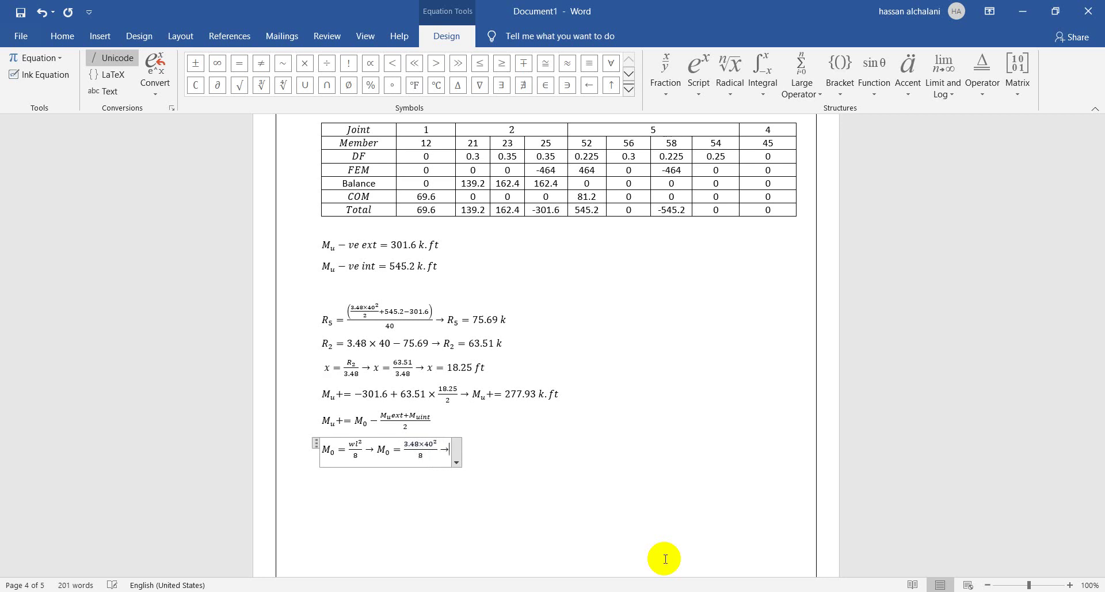
text(=)
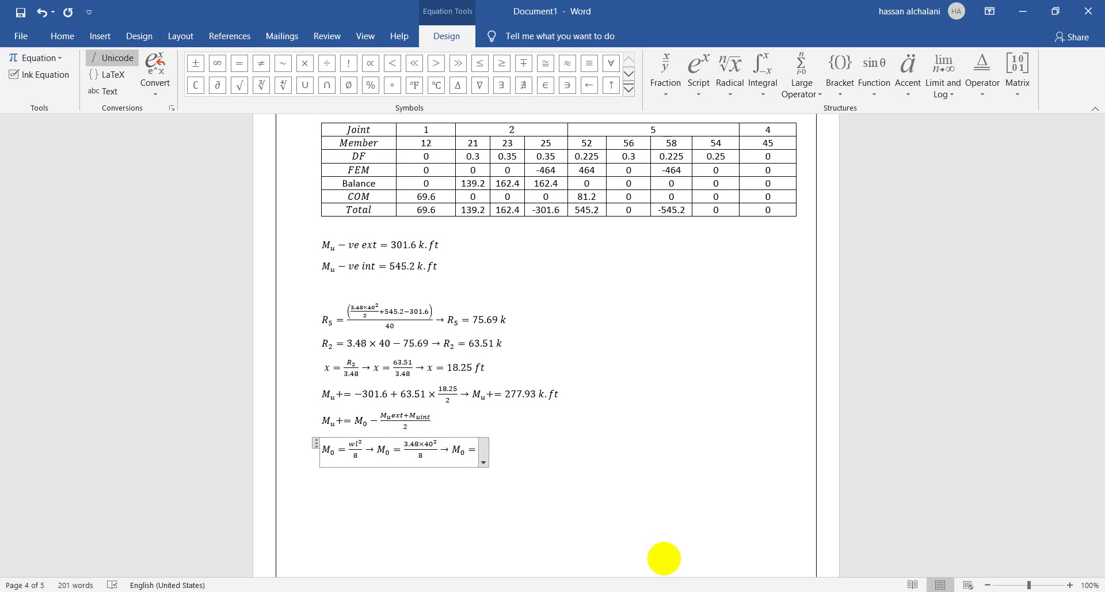
text(69)
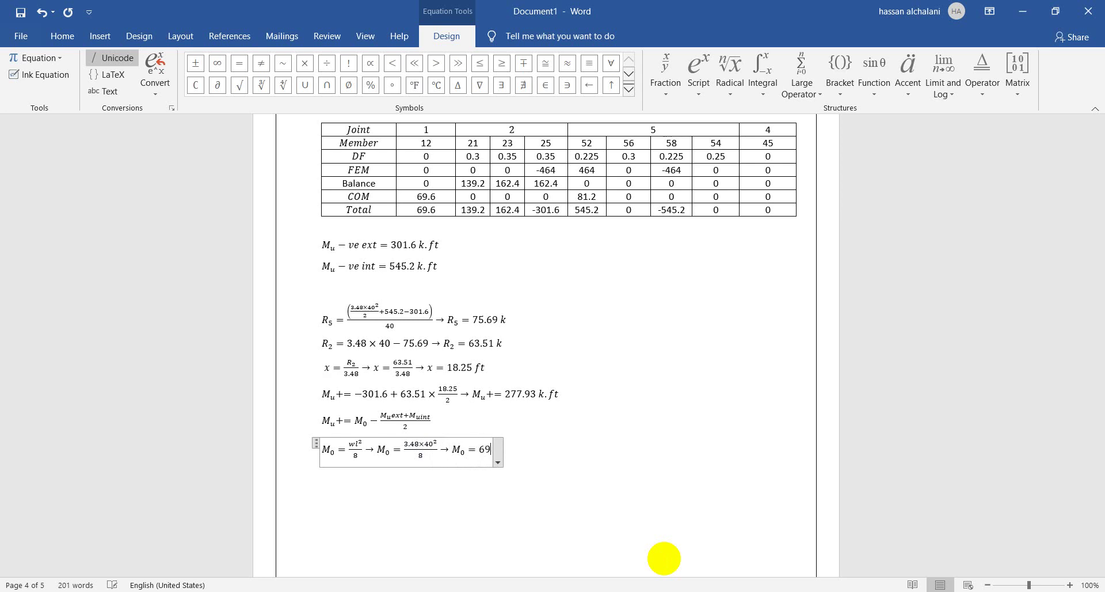
text(6 k)
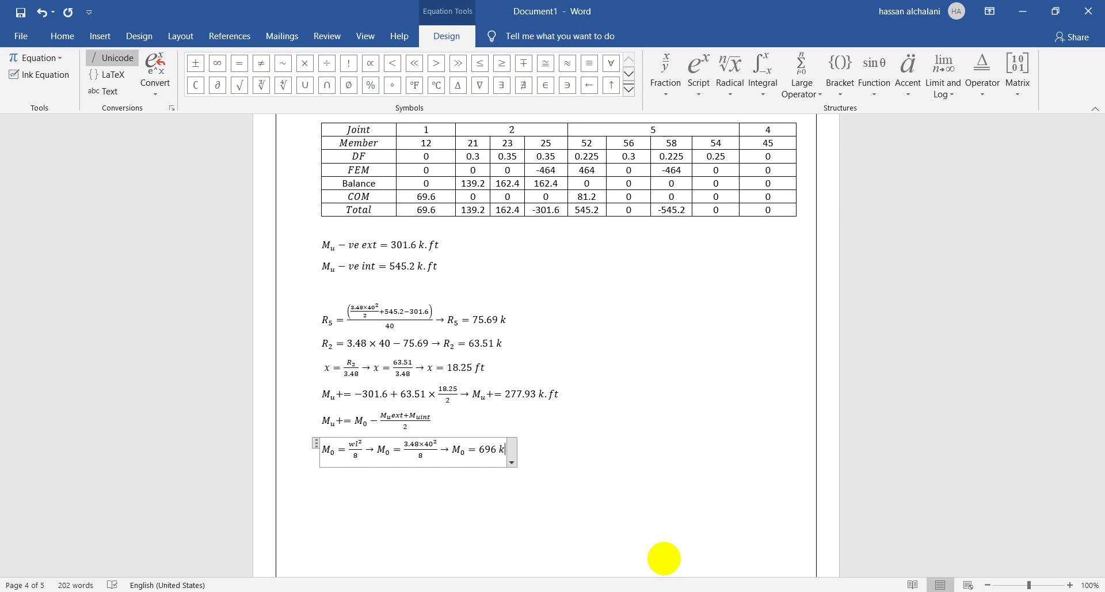
text(.ft)
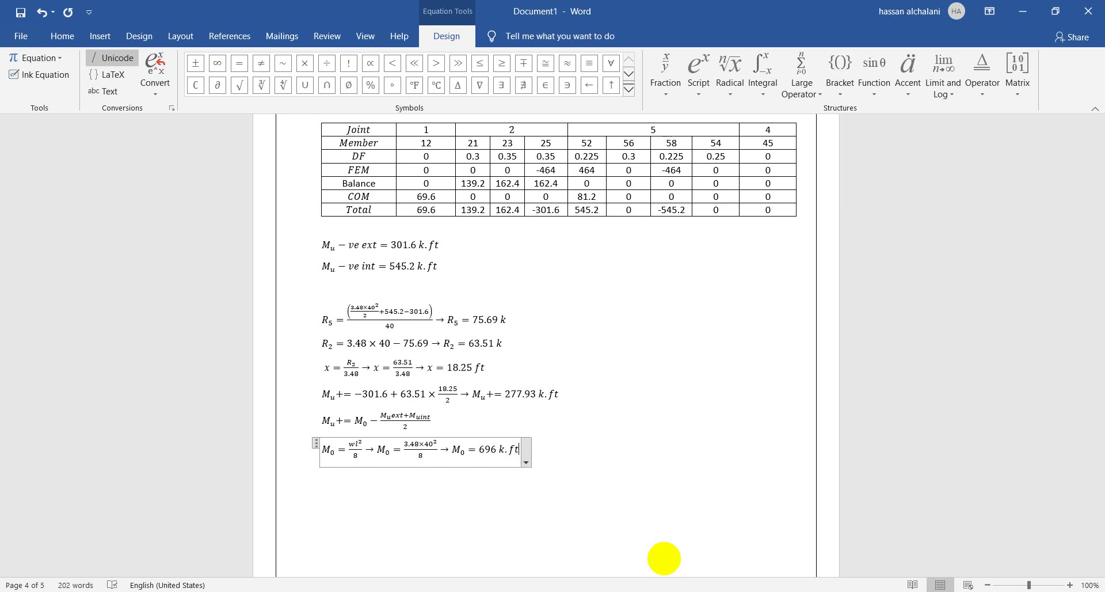
key(Right)
key(Return)
Step: Add the equation M_u+ = 696 − (301.6 + 545.2)/2 below the M_0 calculation
key(alt+equal)
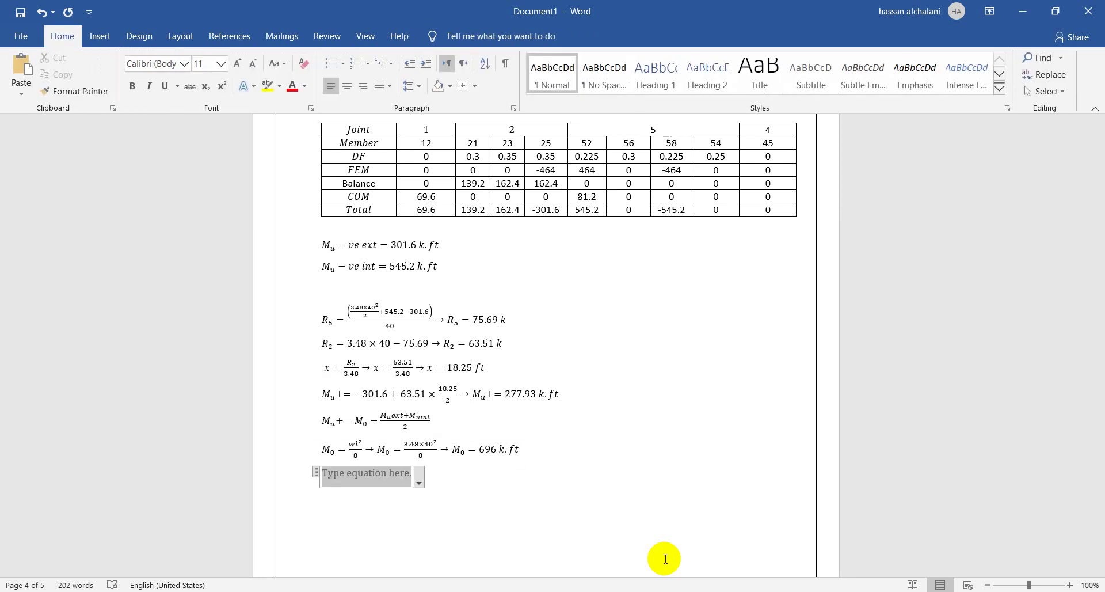
text(M)
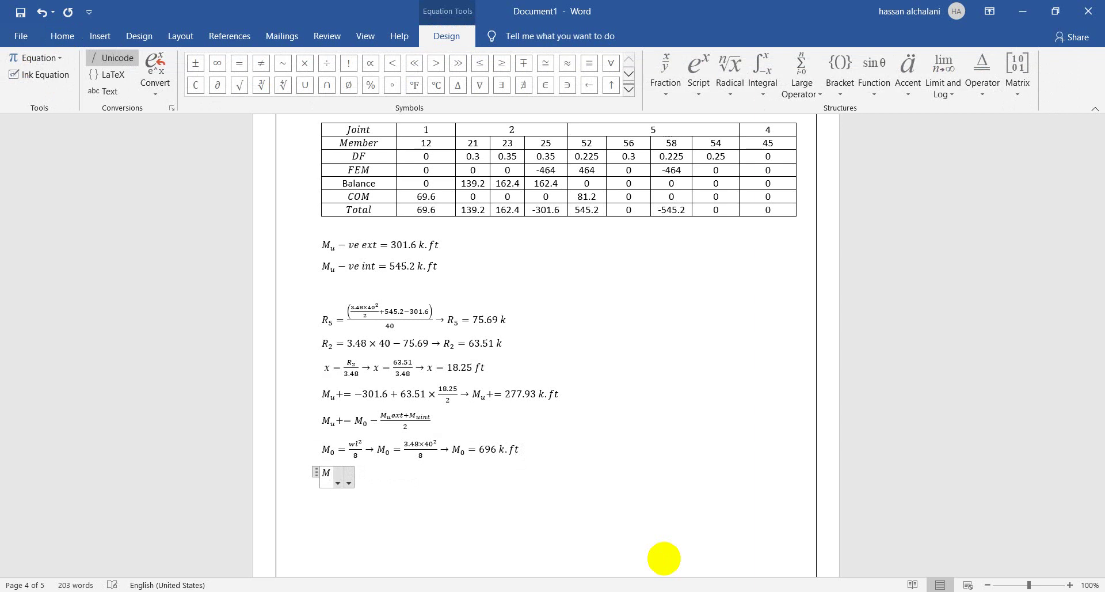
text( u +=696)
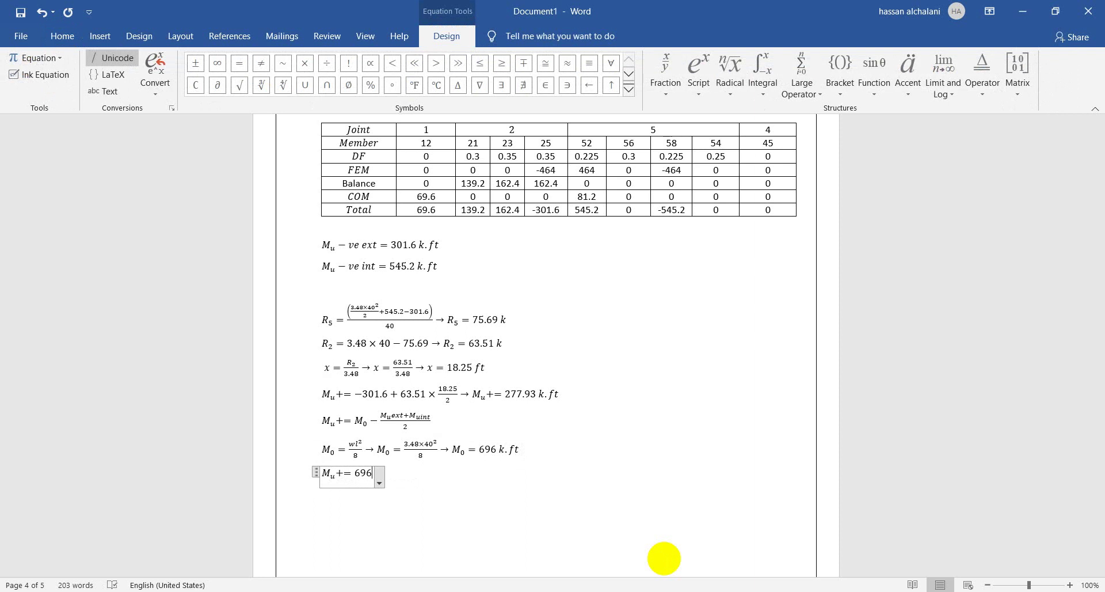
text(-)
text(/)
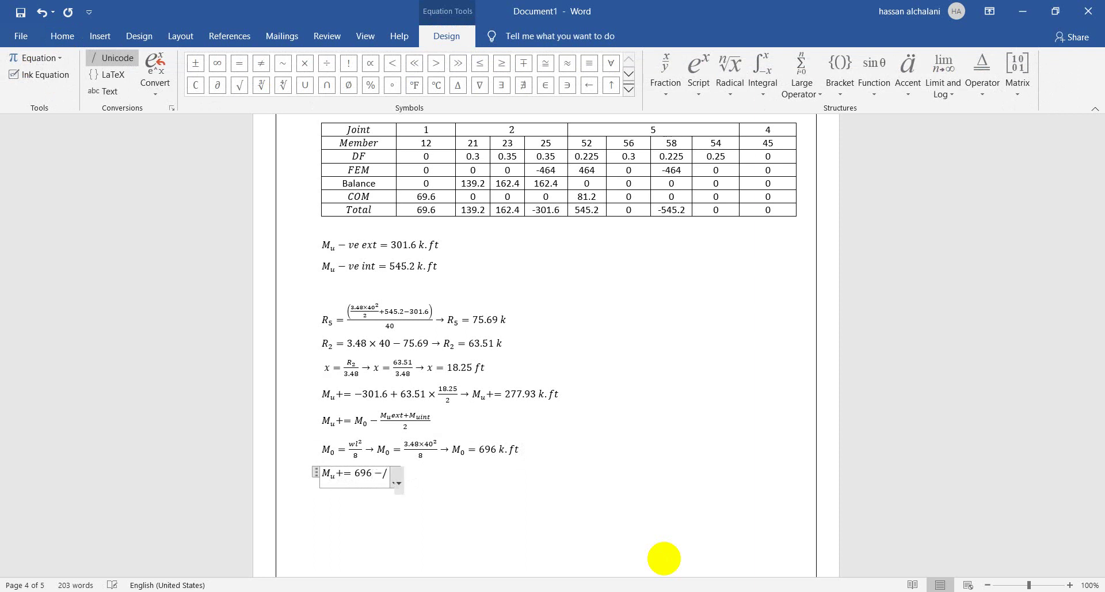
key(BackSpace)
text( 301.)
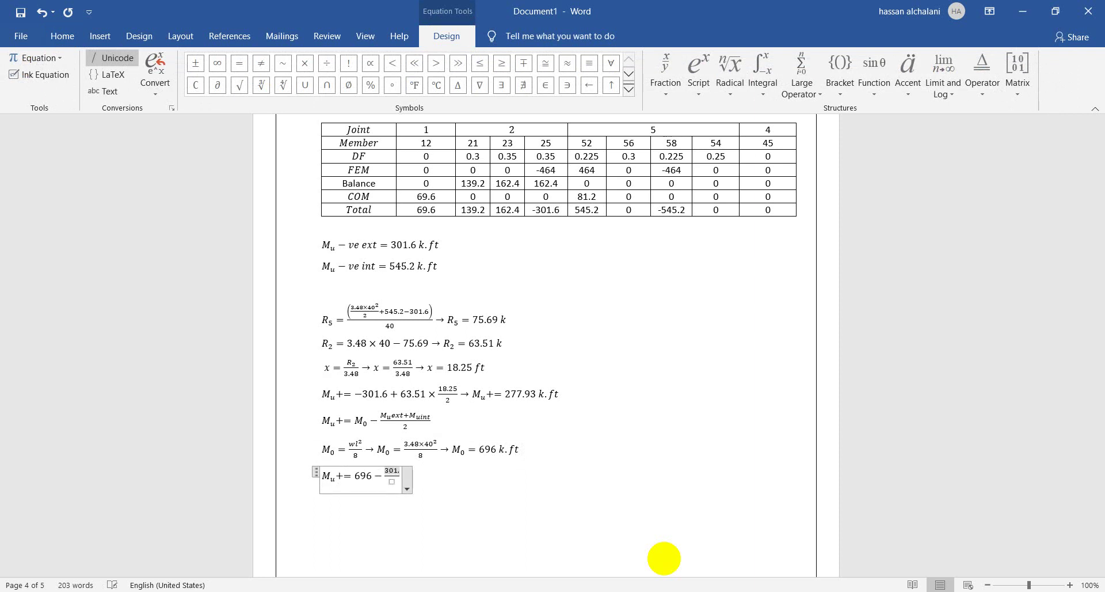
text(6+5)
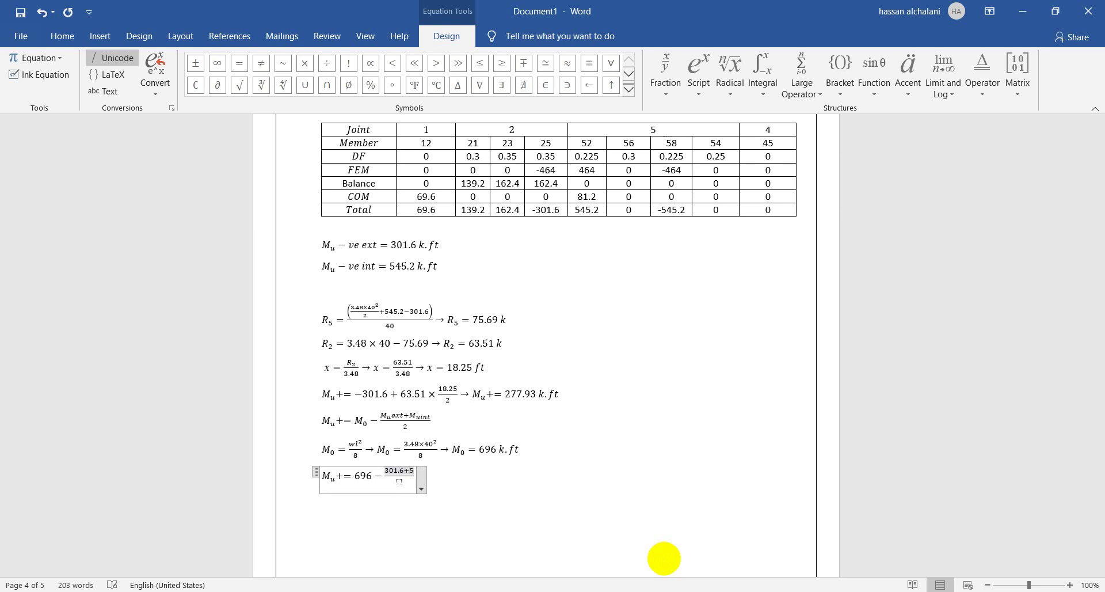
text(45.2)
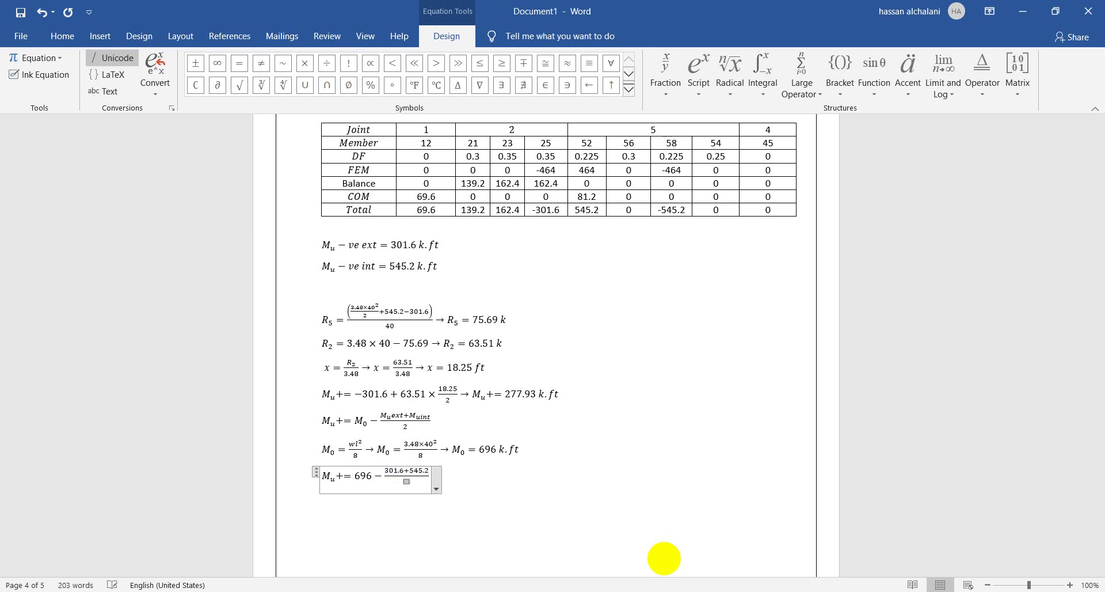
key(Right)
key(Right)
key(Right)
Step: Complete the last equation with an arrow and the result M_u+ = 272.6 k.ft, and leave the equation
text(-)
text(>M_)
text(u)
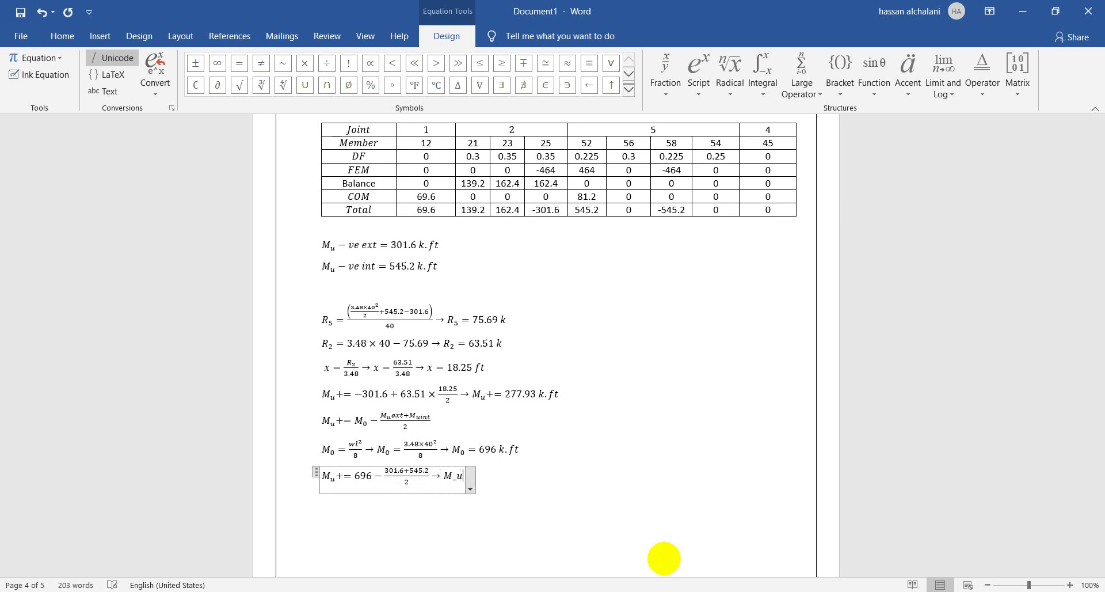
text(+=)
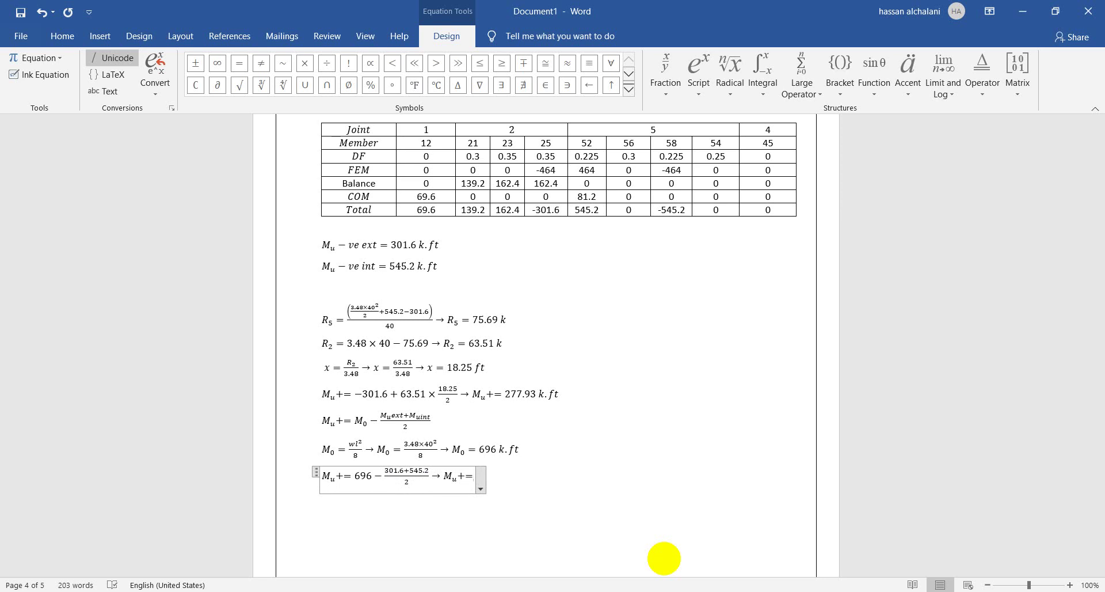
text(27)
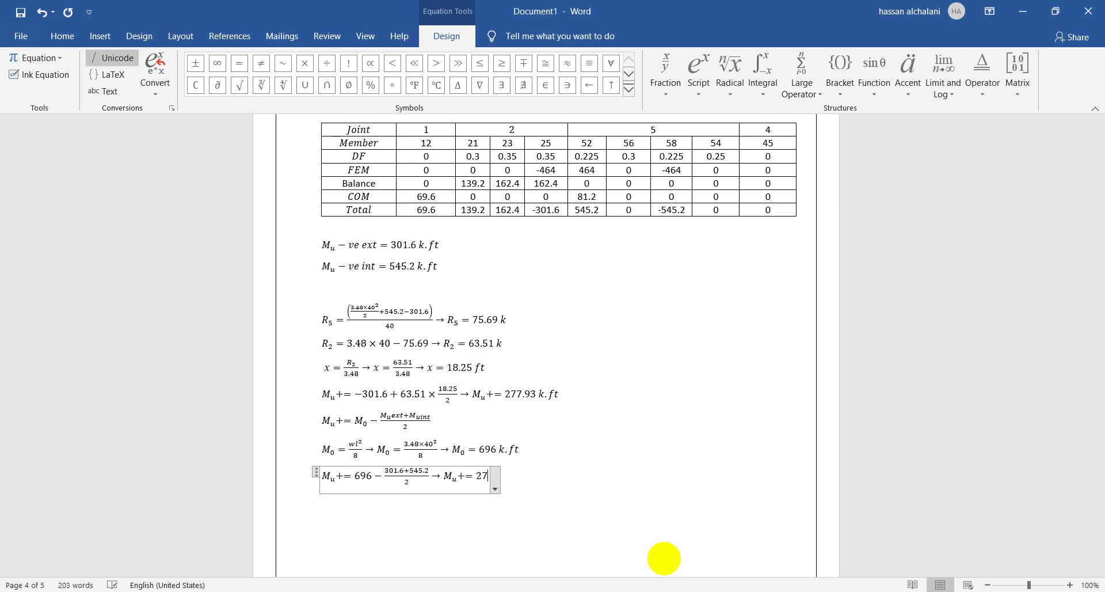
text(2.6)
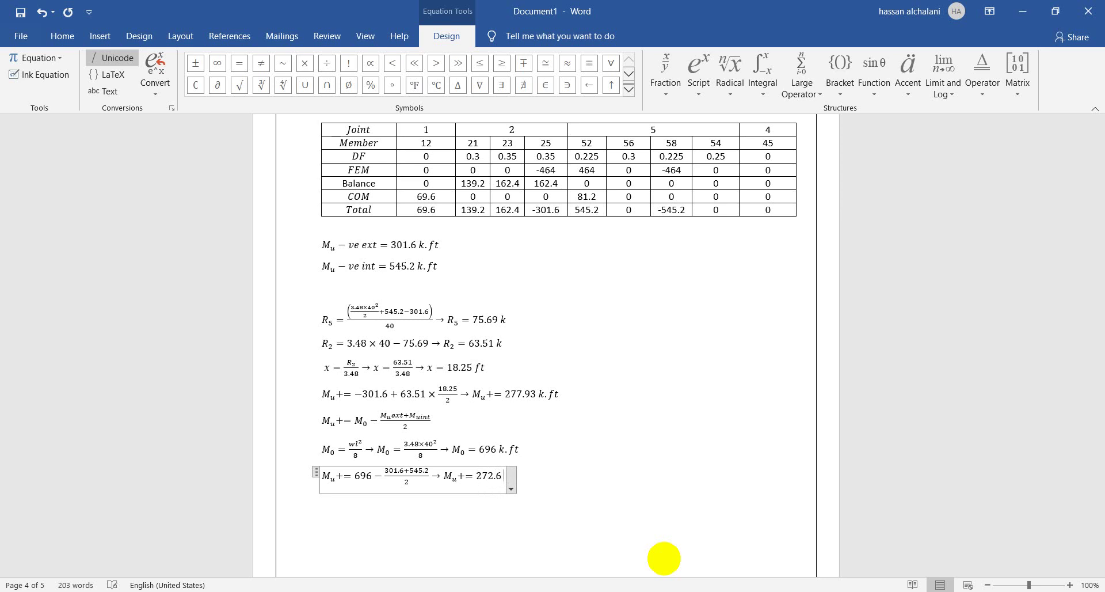
text( k.ft)
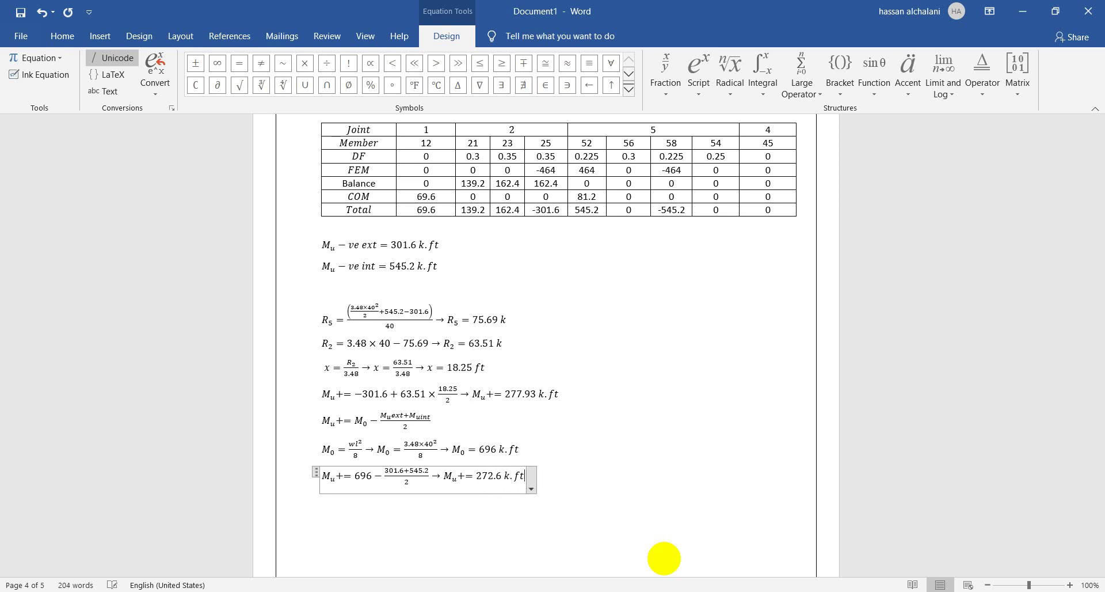
click(664, 557)
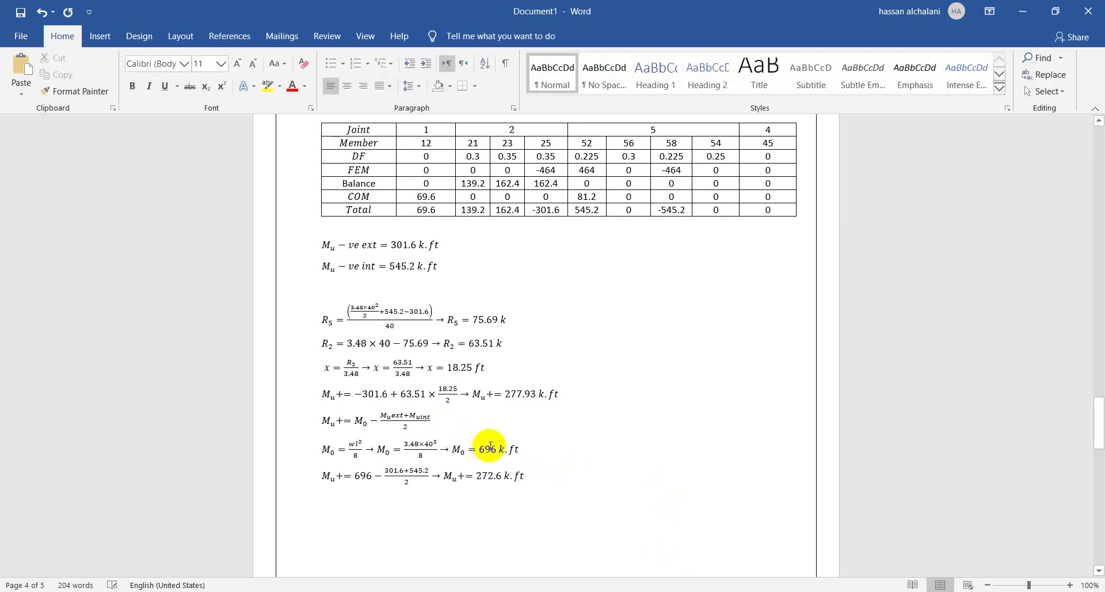
scroll(573, 403, down, 5)
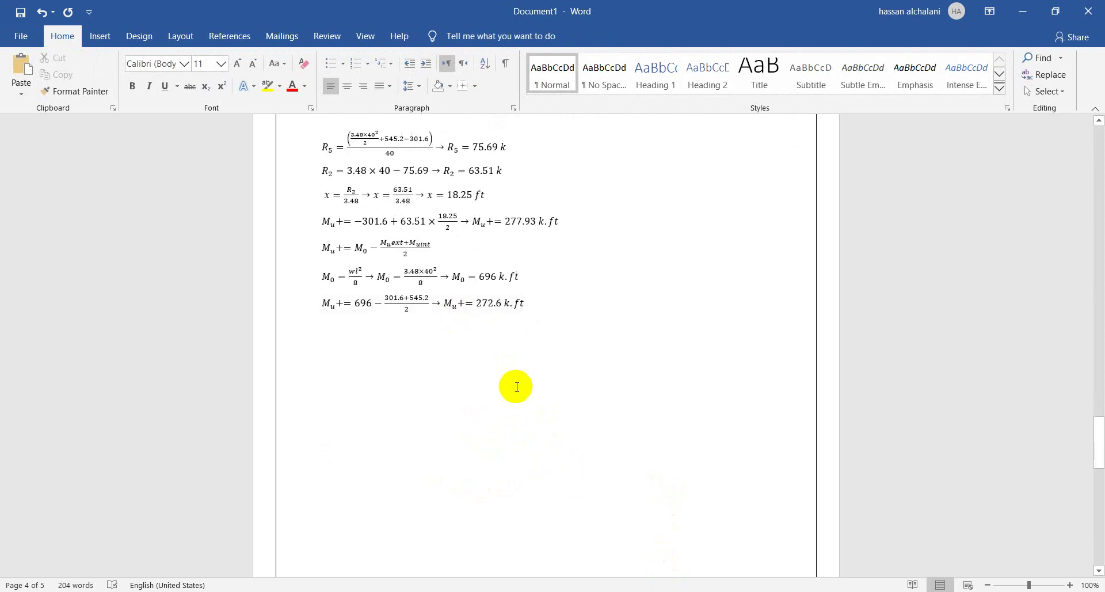
Step: Switch to the ACI 318M-14 PDF and mark the 9.4.2 Factored moment heading and the text of clause 9.4.2.1
scroll(514, 391, up, 3)
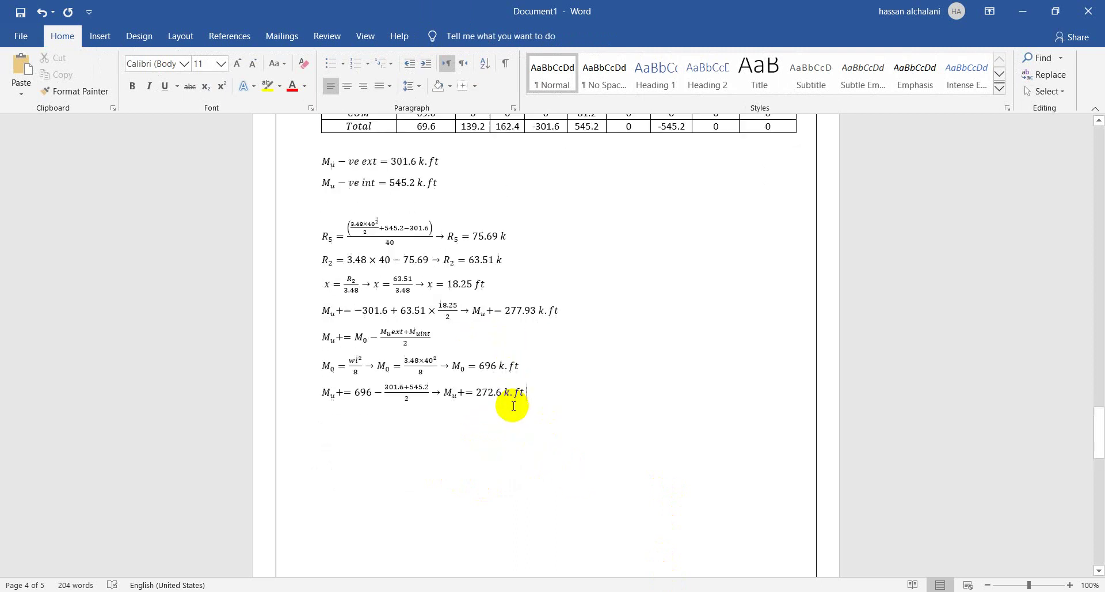
click(532, 495)
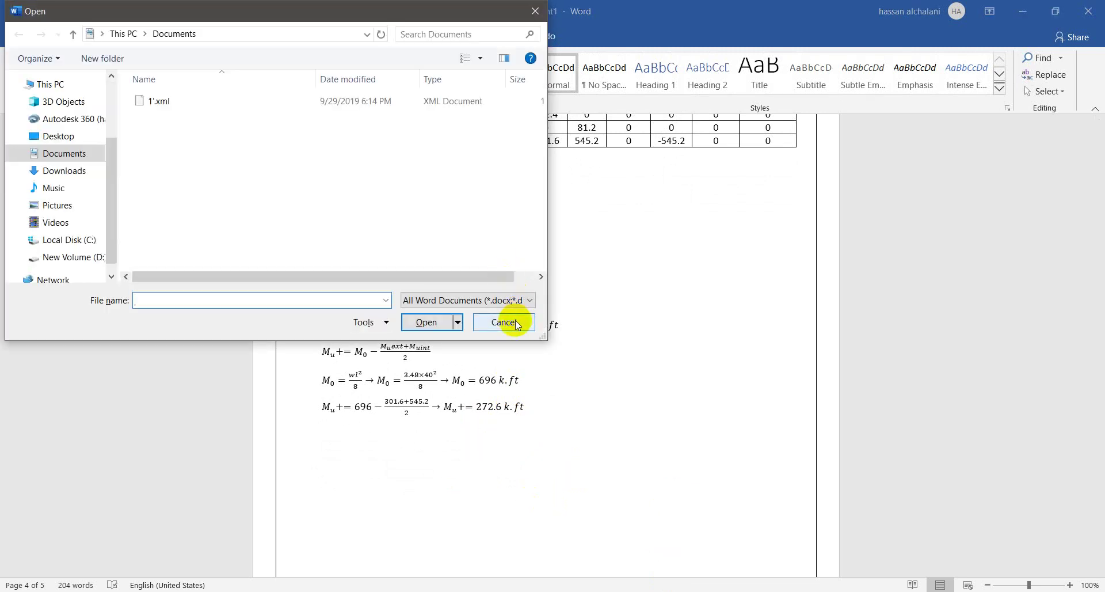
click(515, 320)
key(alt+Tab)
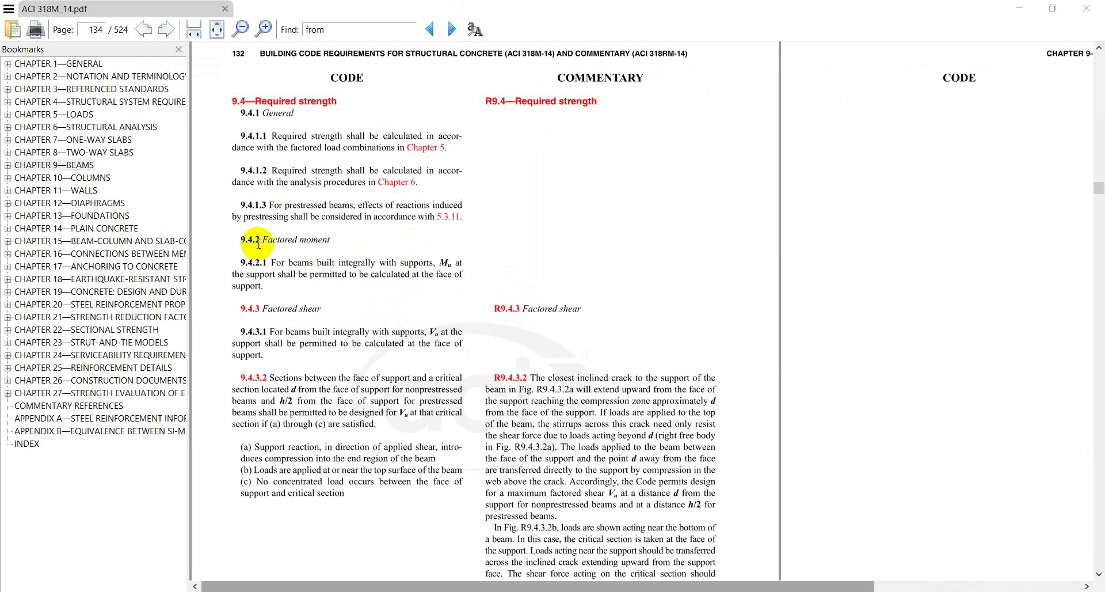
drag(262, 239, 334, 243)
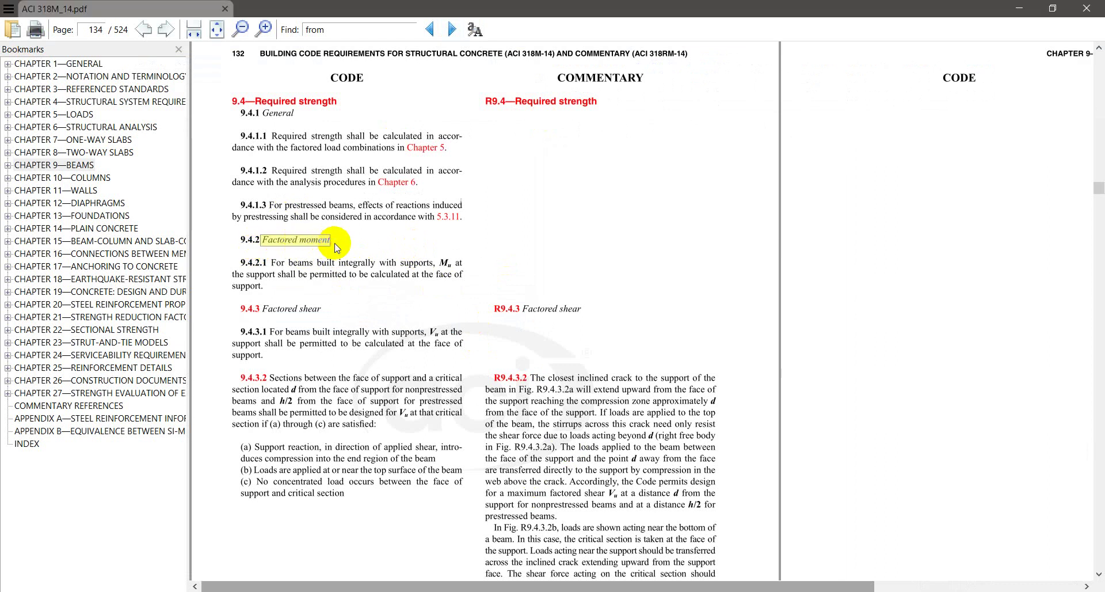
drag(275, 264, 561, 587)
Step: Switch to the AutoCAD drawing and examine the beam's shear and moment diagrams around the vertical line at distance x
key(alt+Tab)
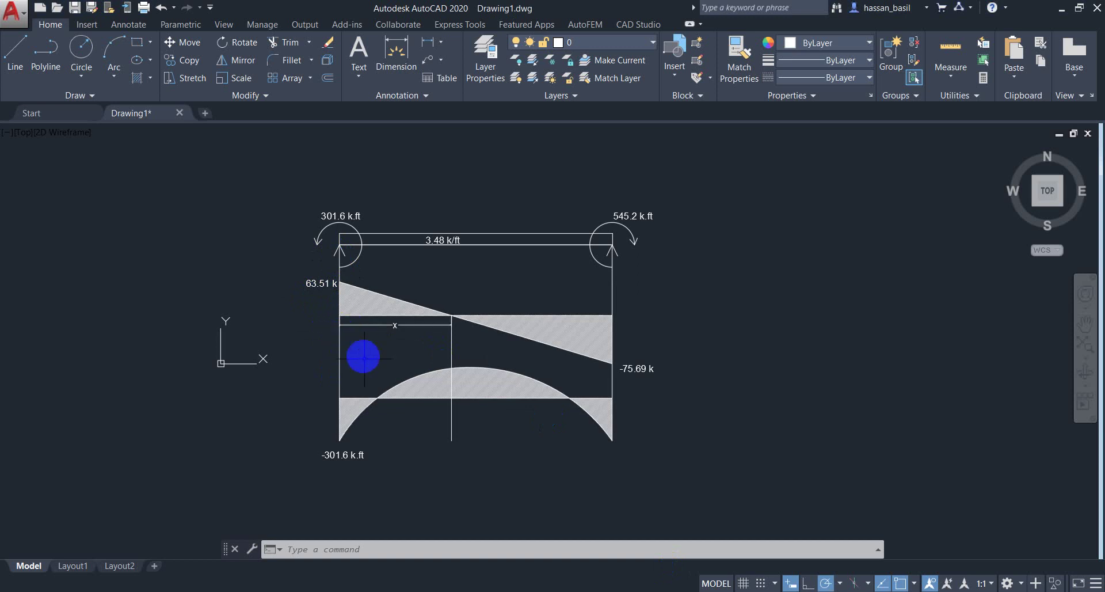
click(451, 377)
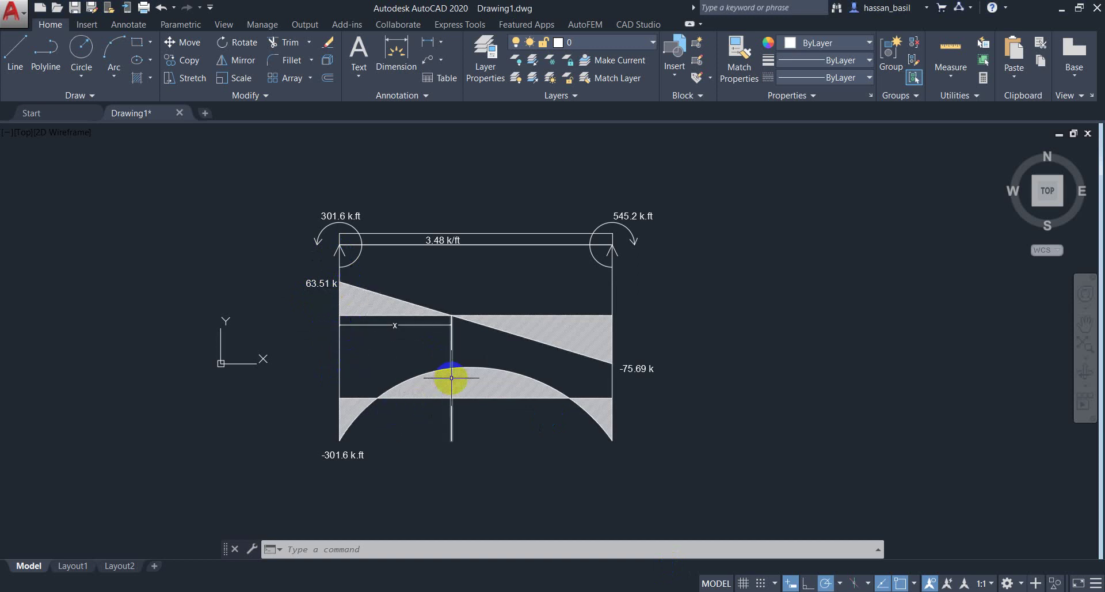
click(494, 165)
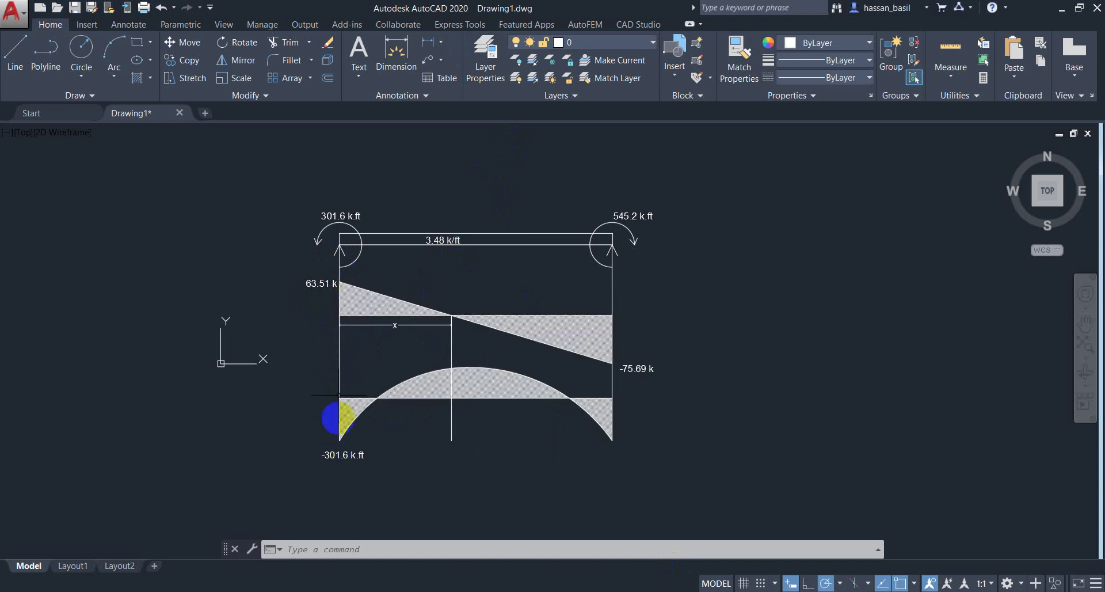
click(12, 50)
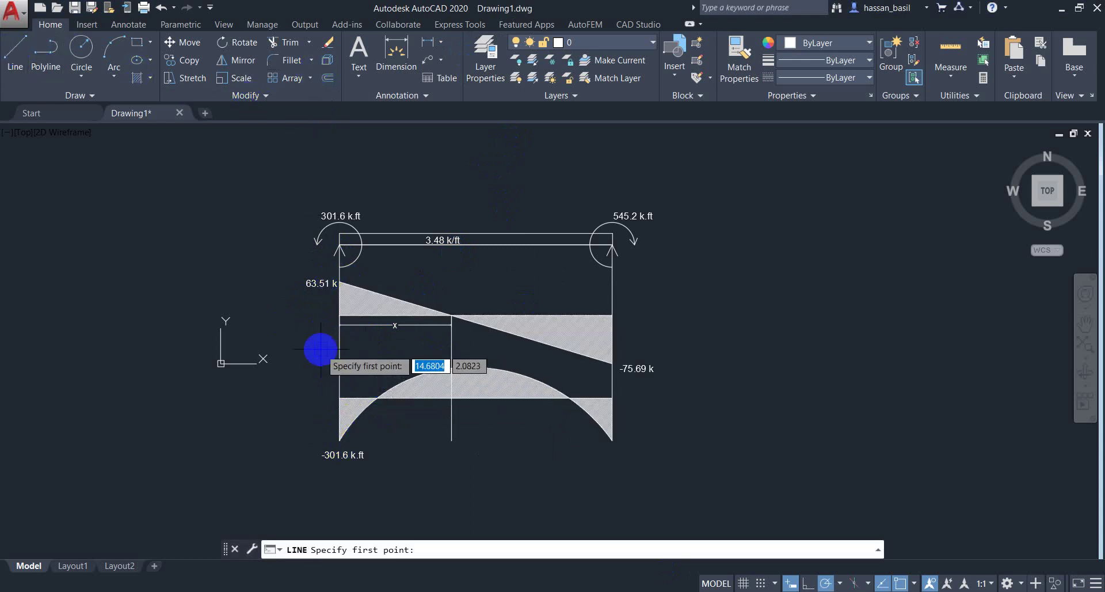
scroll(320, 350, up, 3)
mouse_move(337, 457)
middle_down()
mouse_move(343, 326)
mouse_move(326, 243)
middle_up()
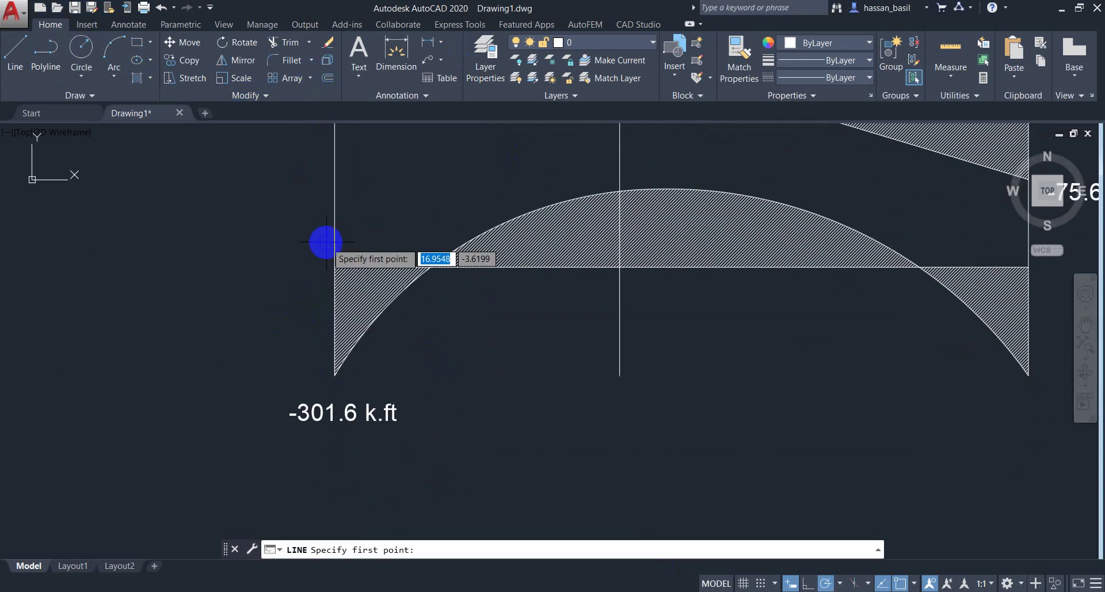
click(334, 201)
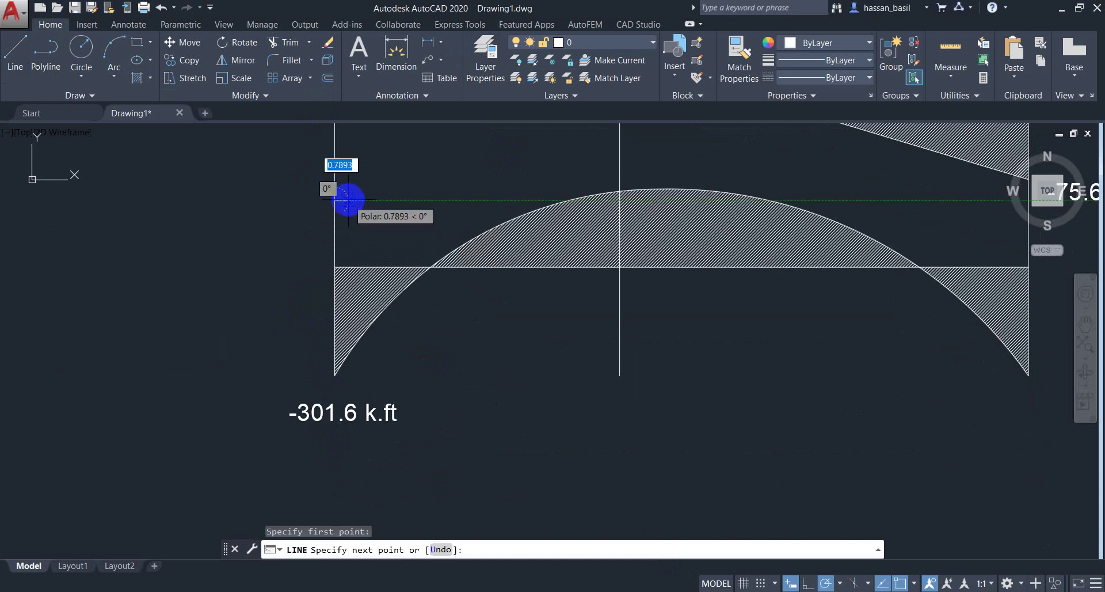
key(Escape)
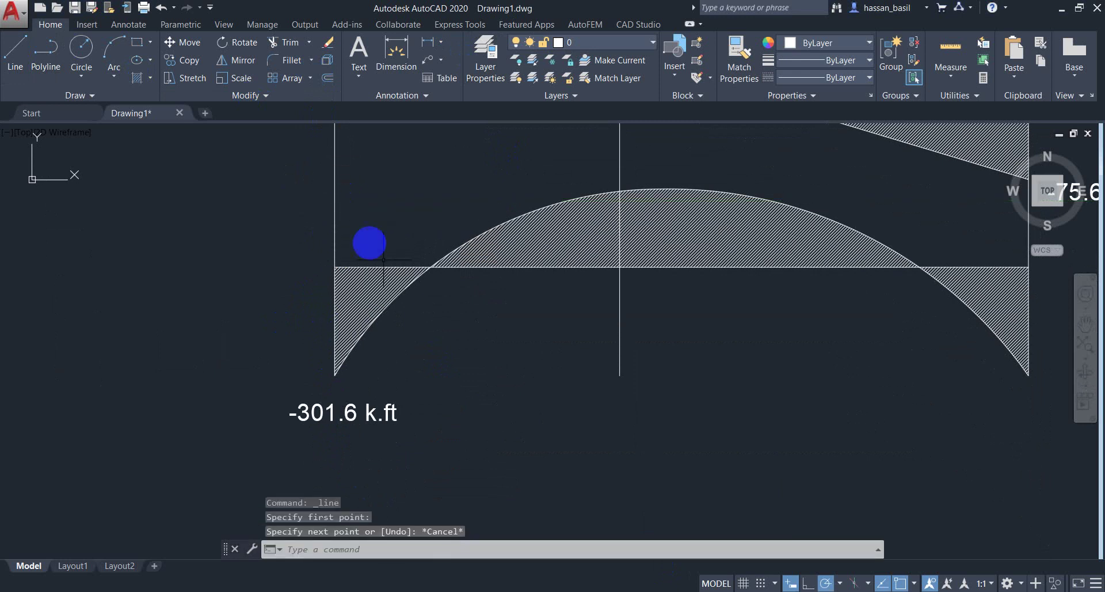
scroll(370, 241, down, 4)
Step: Switch to the Word document and start a new equation below the final M_u+ calculation, reading "M_u − ext"
key(alt+Tab)
key(alt+Tab)
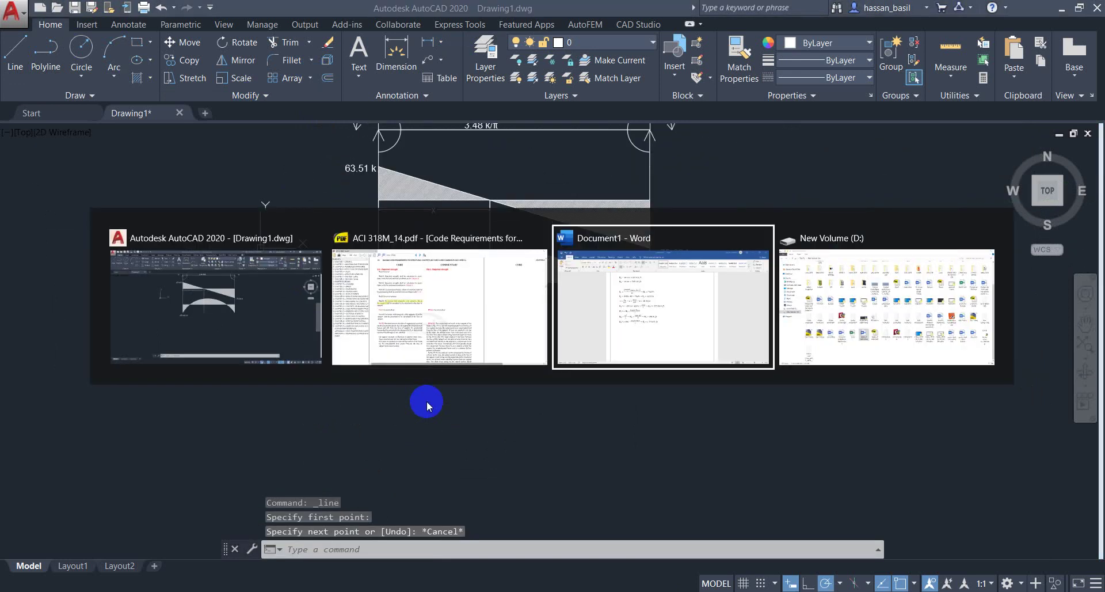
click(321, 408)
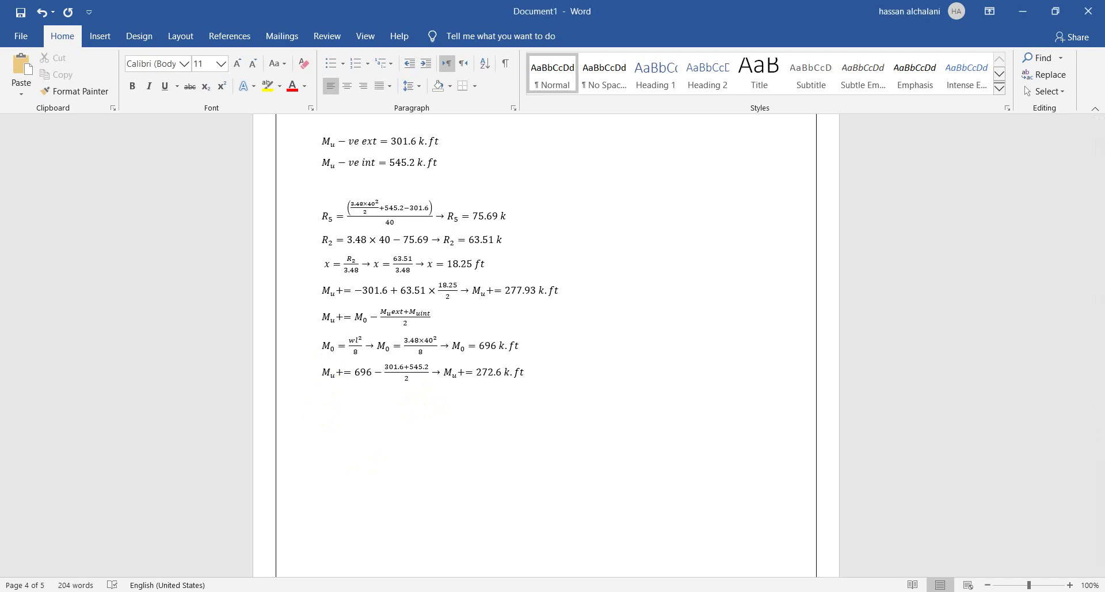
key(alt+equal)
text(M_)
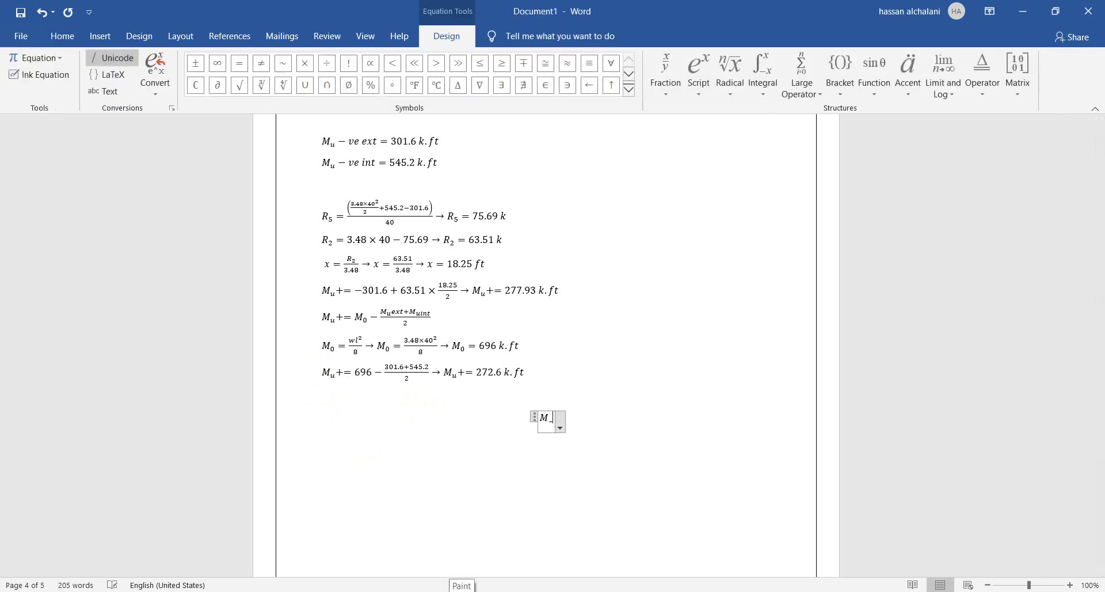
text(u)
text( -ext)
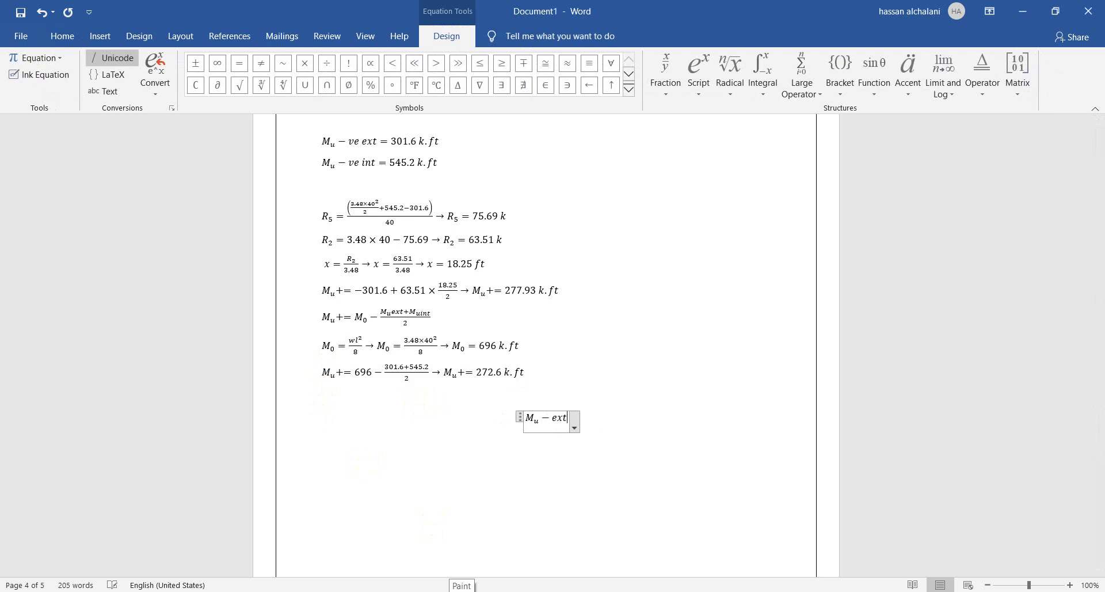
Step: Complete the left side of the new equation with "@ face of support ="
text(=)
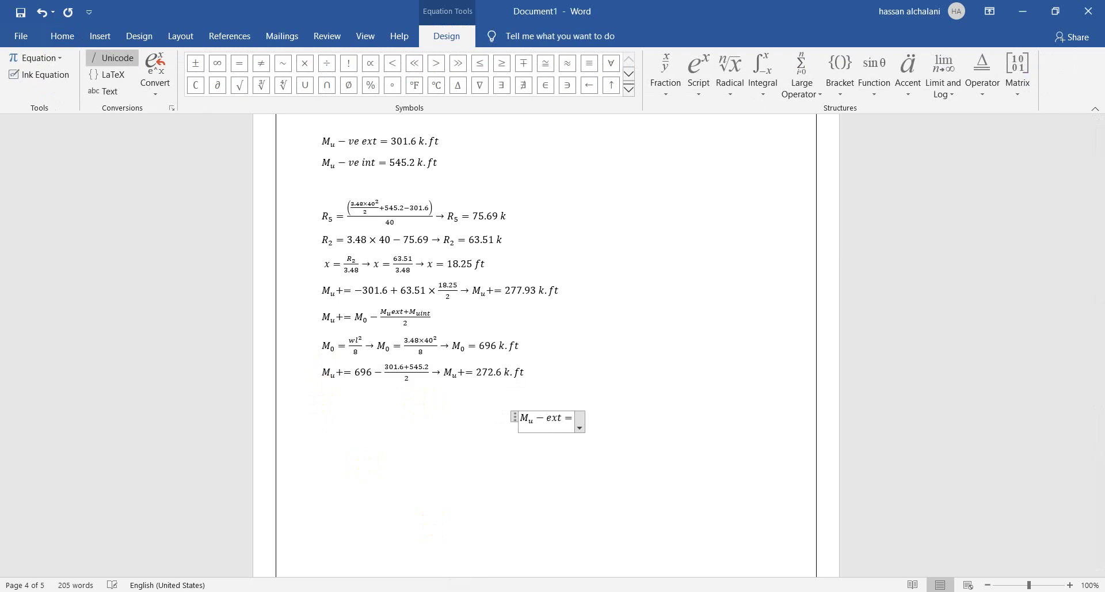
key(BackSpace)
text(@ fa)
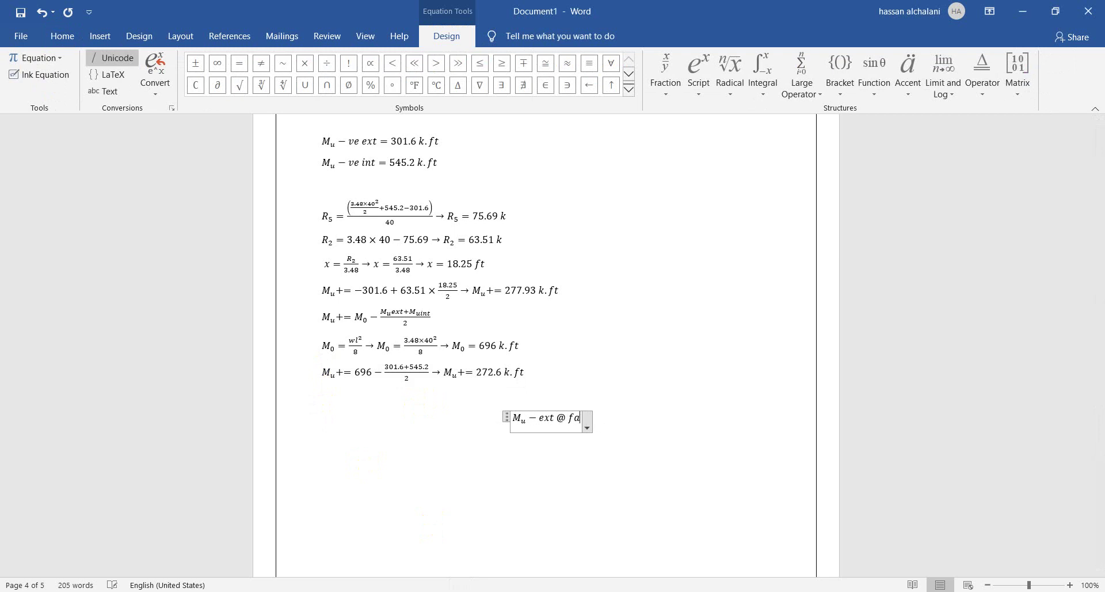
text(ce of su)
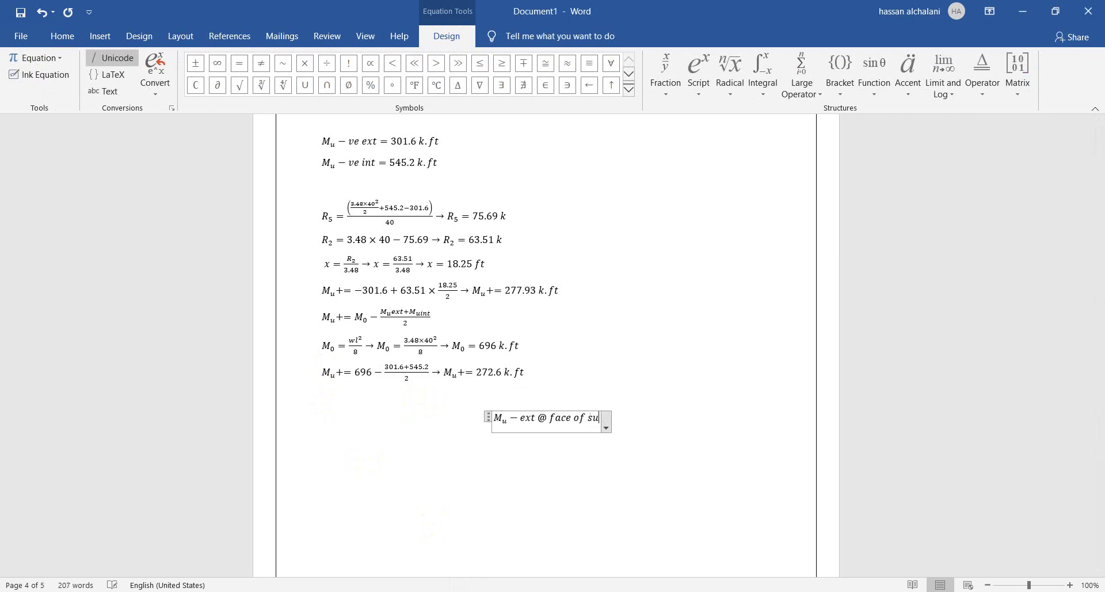
text(pport =)
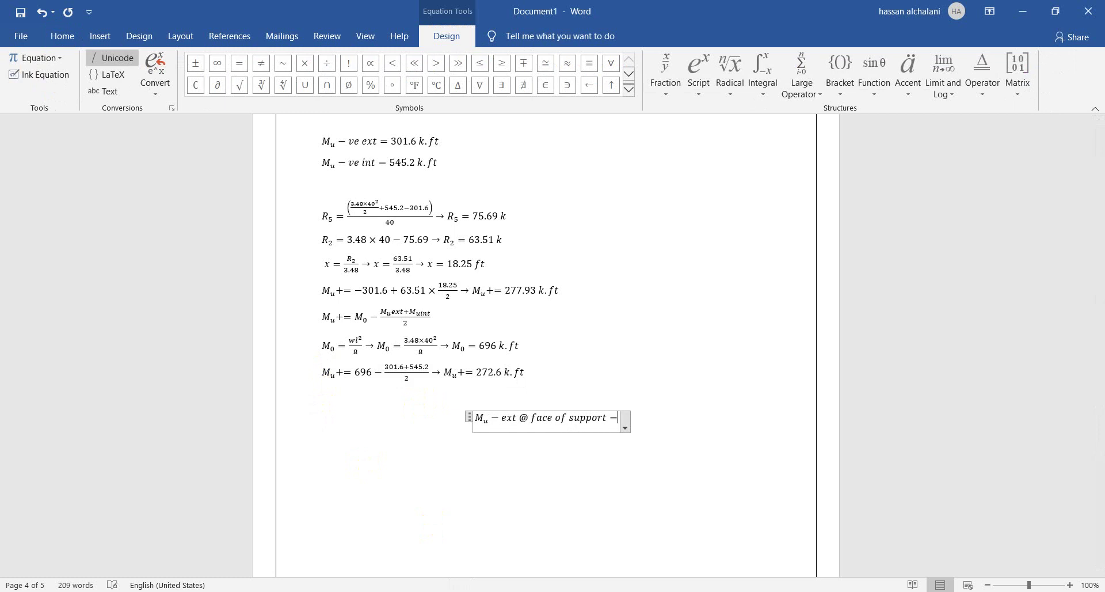
Step: Enter −301.6 + 63.51 on the equation's right side, checking the left support reaction in the AutoCAD drawing
text(-301)
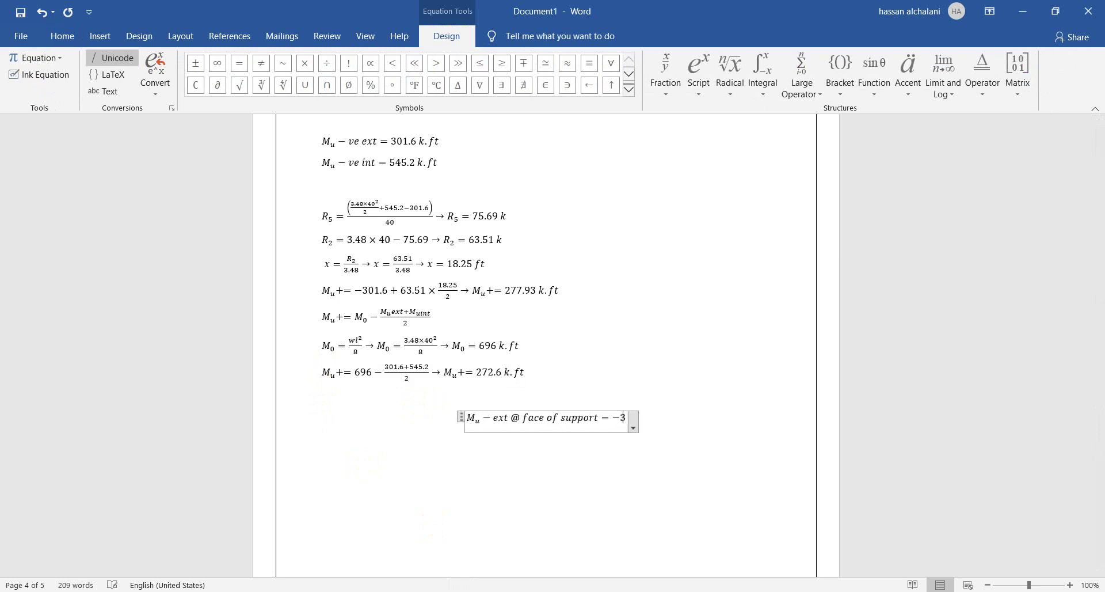
text(.6 k)
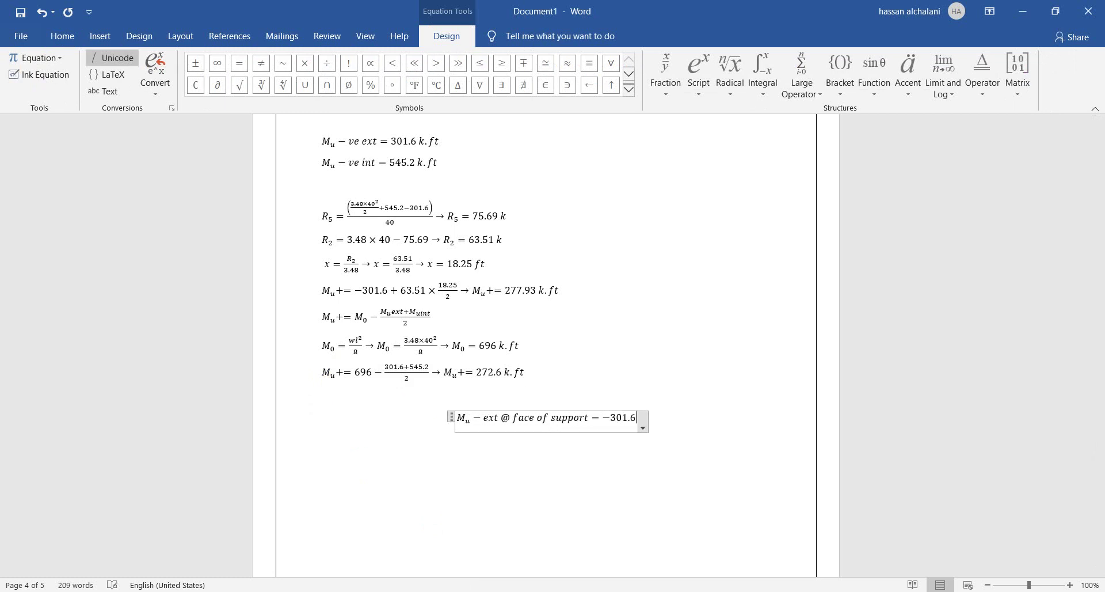
key(alt+Tab)
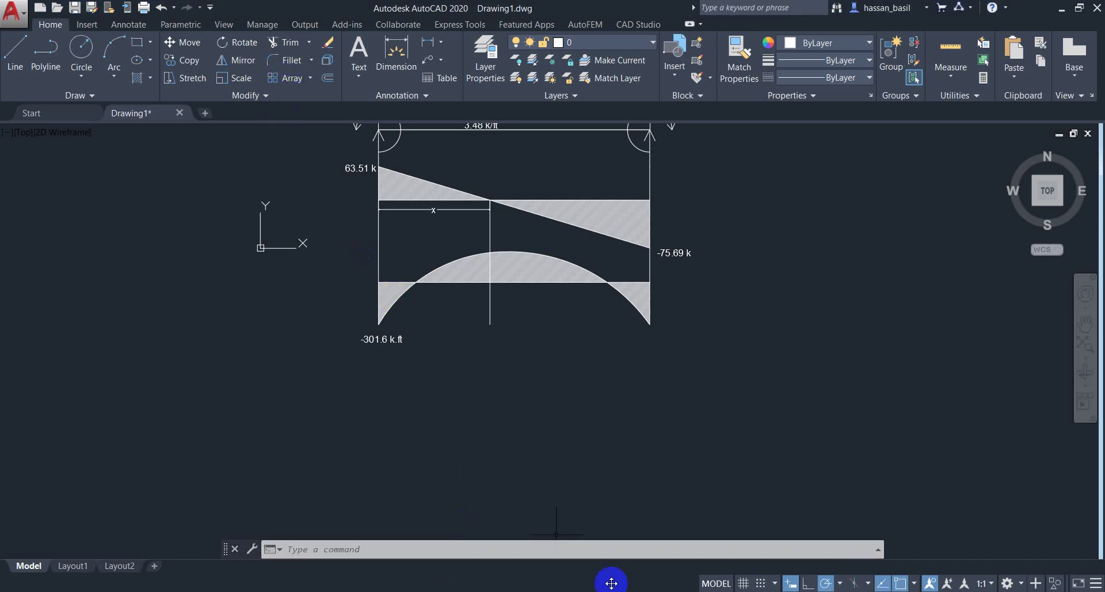
key(alt+Tab)
text(6)
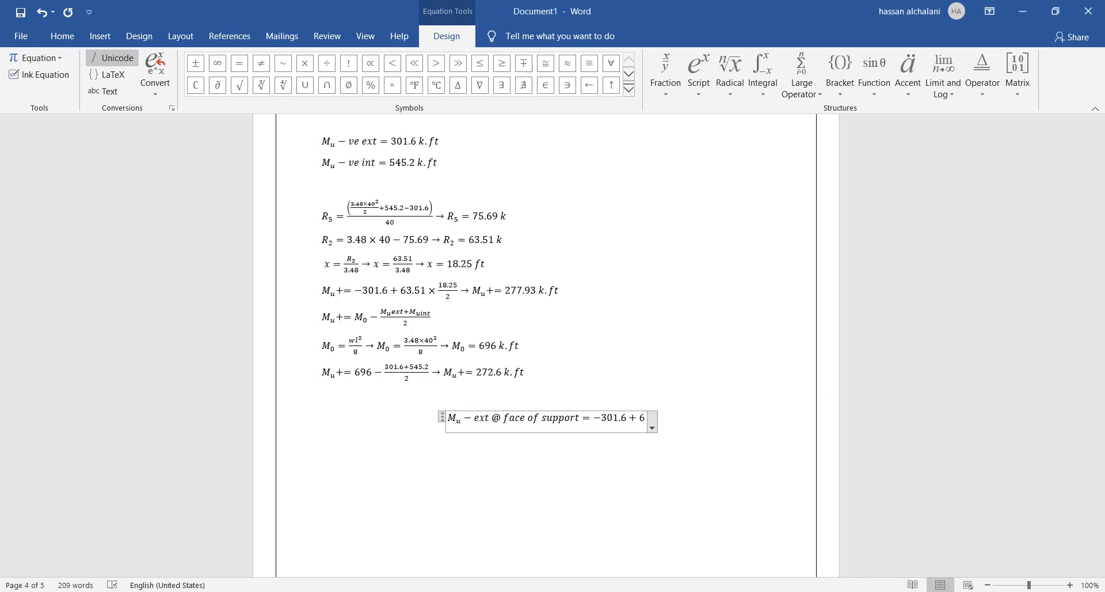
text(3.51)
Step: Examine the column dimensions along grid line C in the floor plan on the Word document's first page
key(alt+Tab)
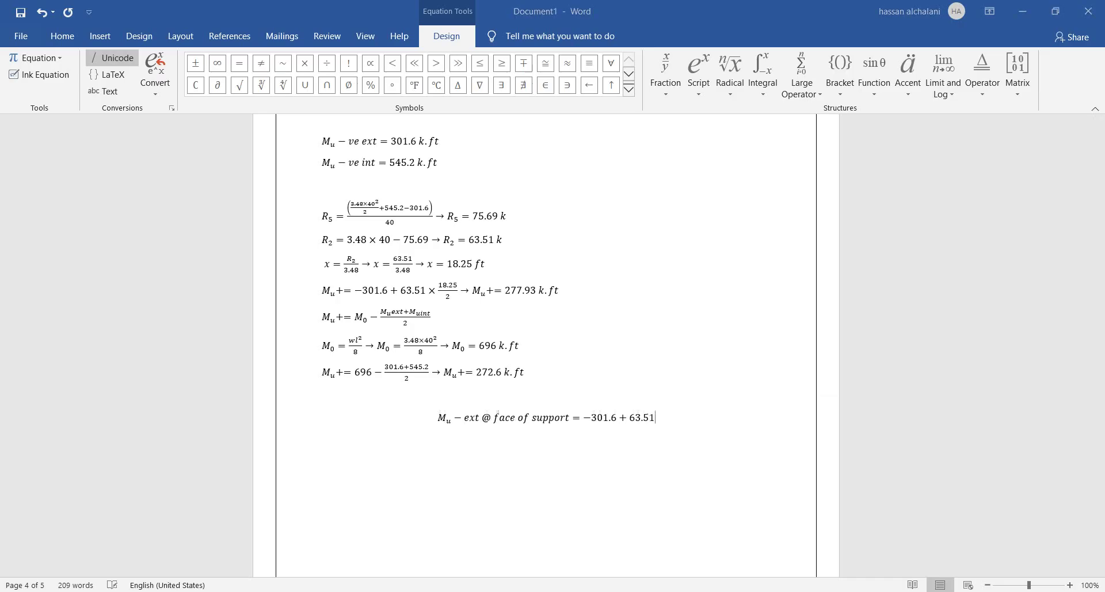
key(alt+Tab)
key(alt+Tab)
key(alt+Tab)
key(alt+Tab)
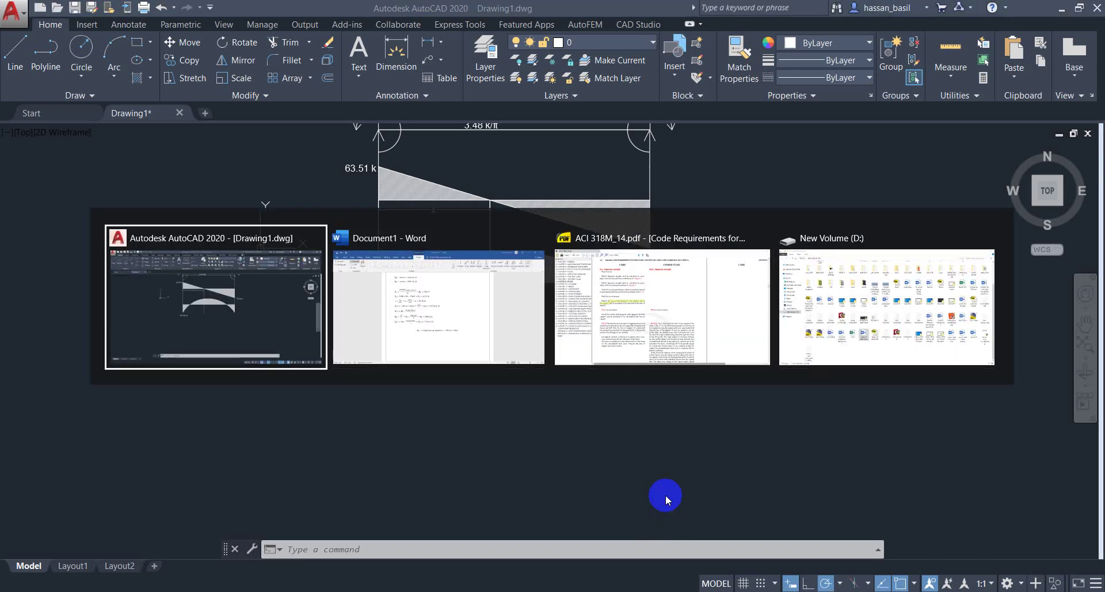
key(alt+Tab)
scroll(665, 496, up, 8)
scroll(666, 495, up, 15)
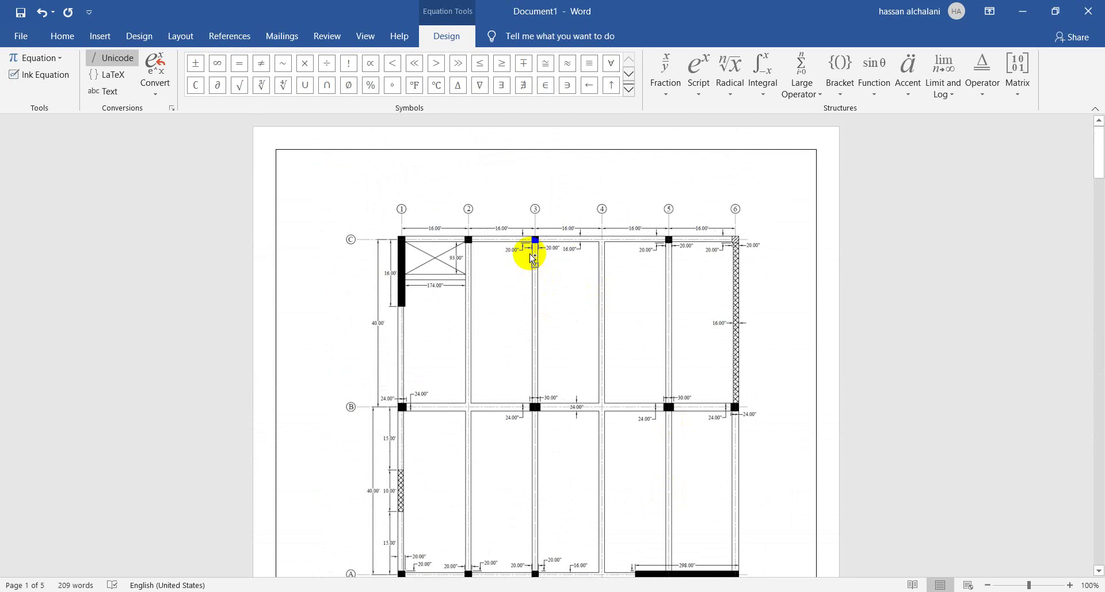
ctrl+scroll(532, 252, up, 18)
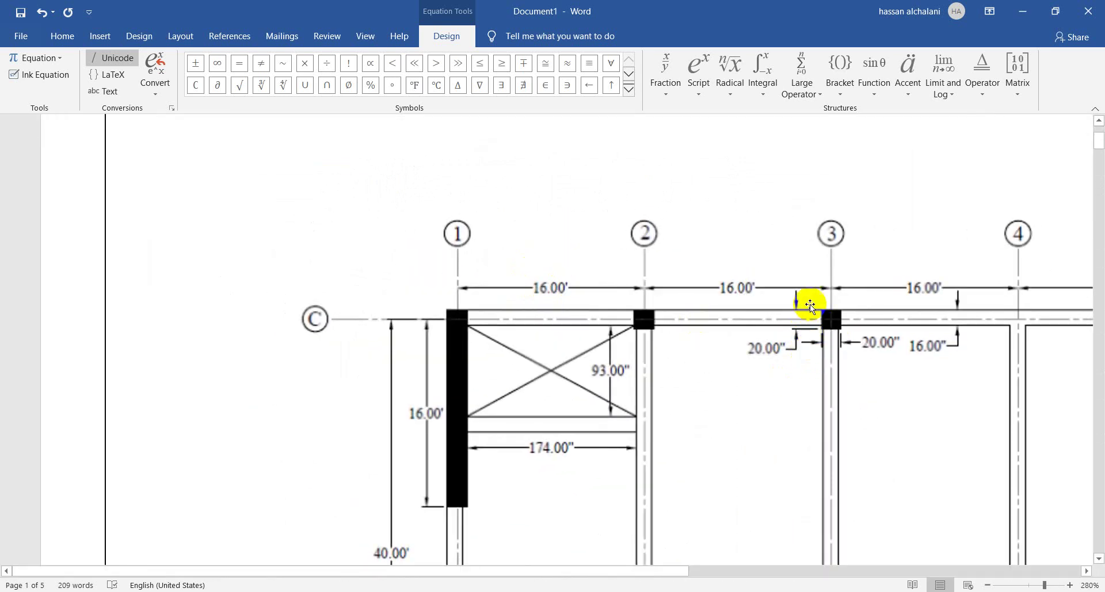
ctrl+scroll(803, 356, down, 16)
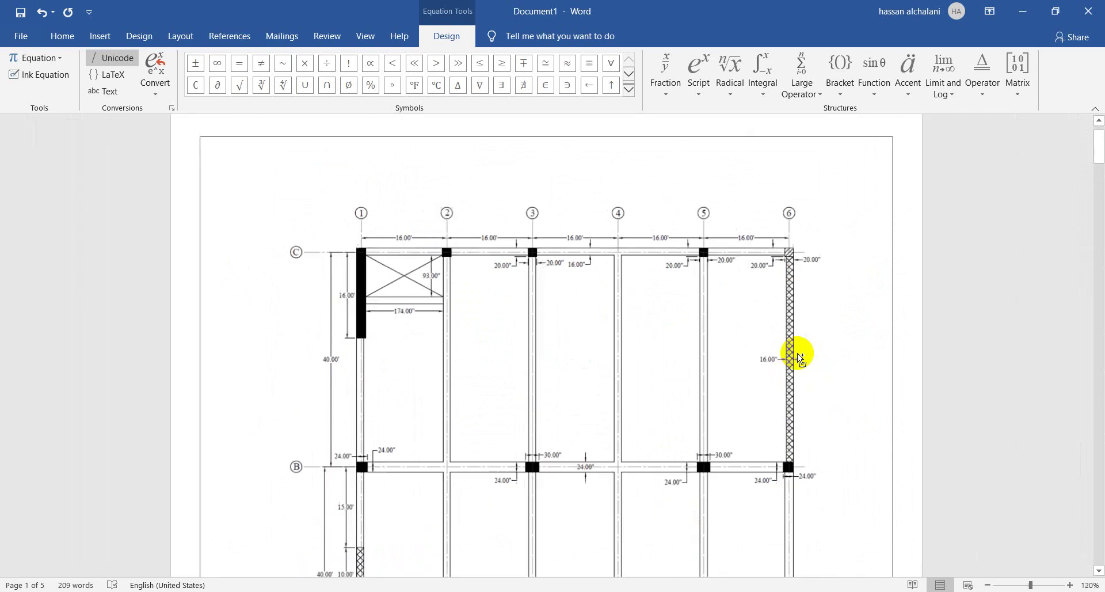
Step: Return to the end of the unfinished face-of-support equation on page 4 and set the document zoom to 100%
scroll(797, 354, down, 20)
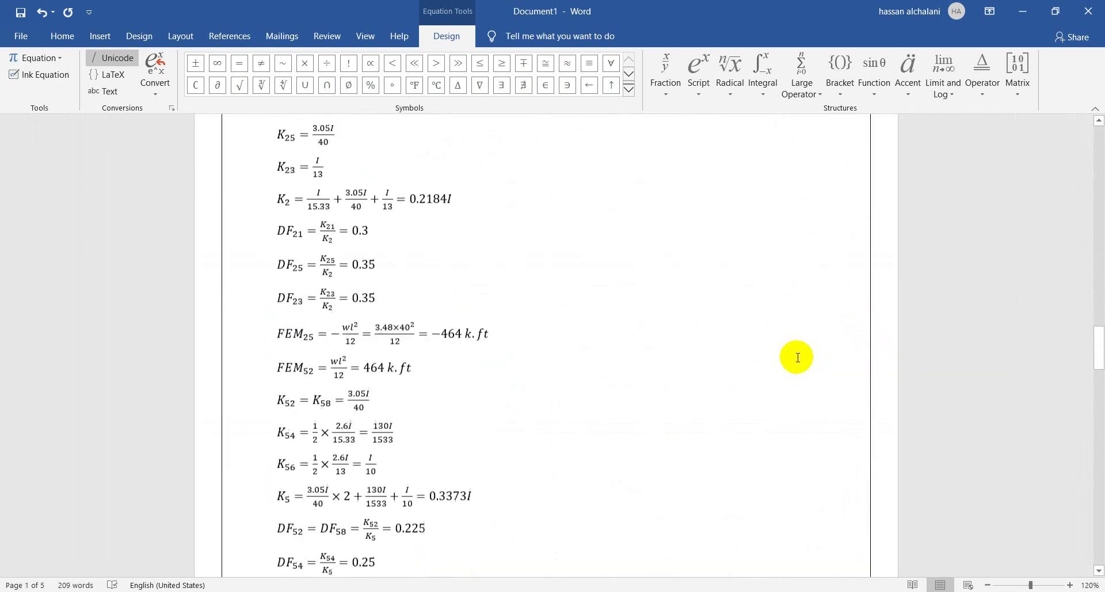
scroll(797, 358, down, 20)
scroll(707, 349, up, 12)
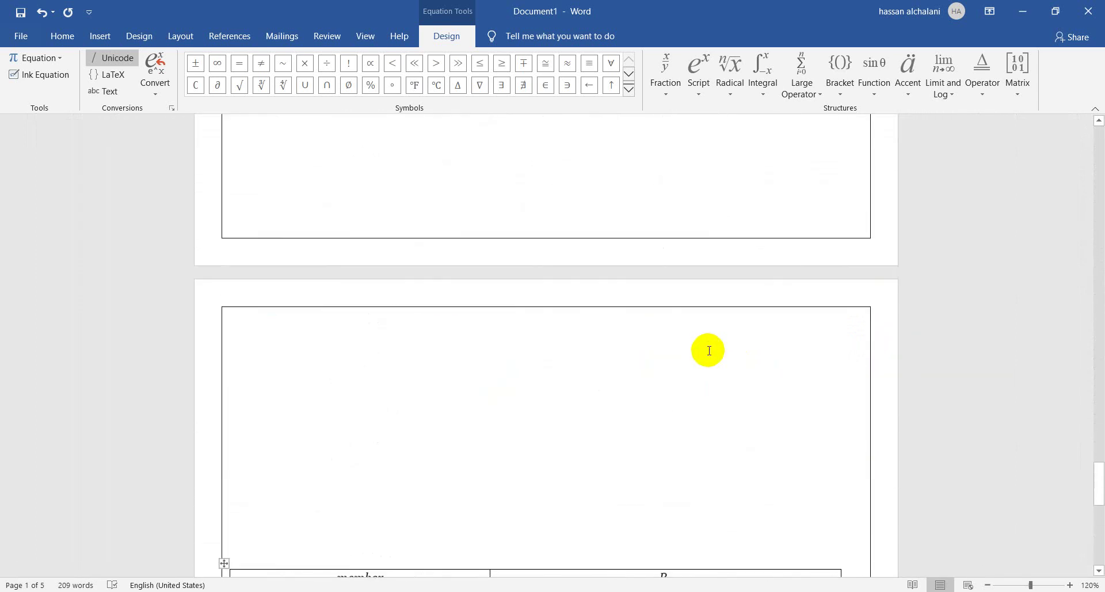
scroll(709, 350, up, 2)
click(672, 260)
ctrl+scroll(592, 205, down, 1)
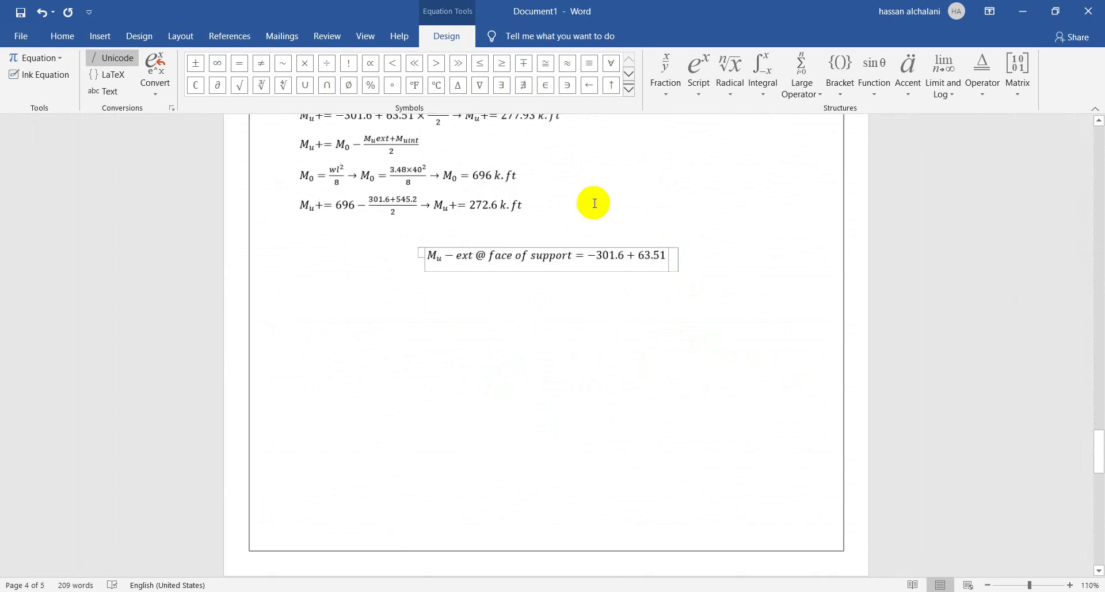
click(366, 27)
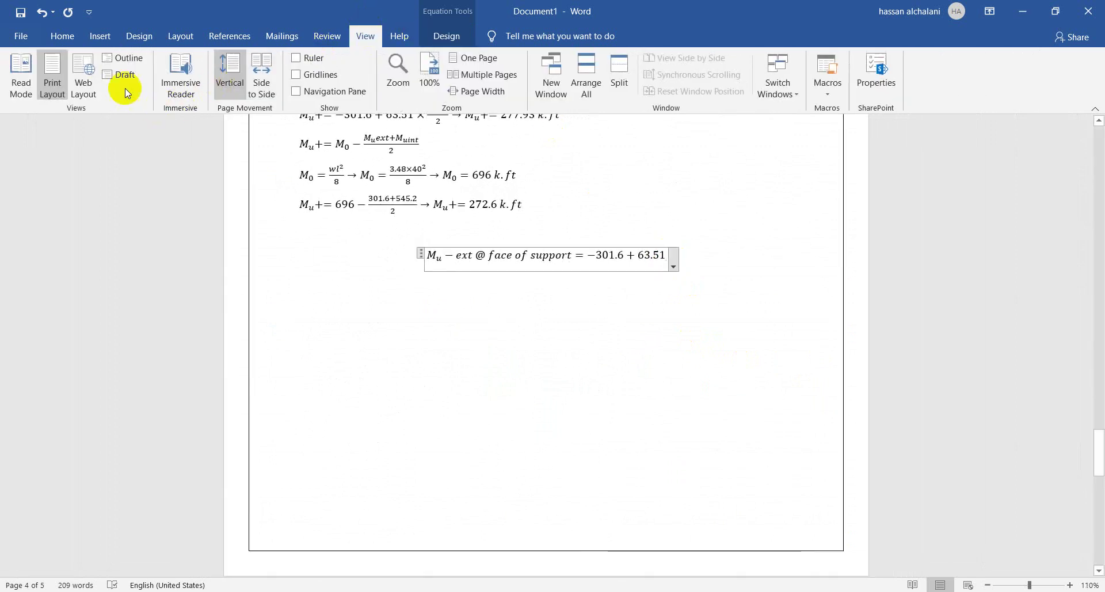
click(428, 72)
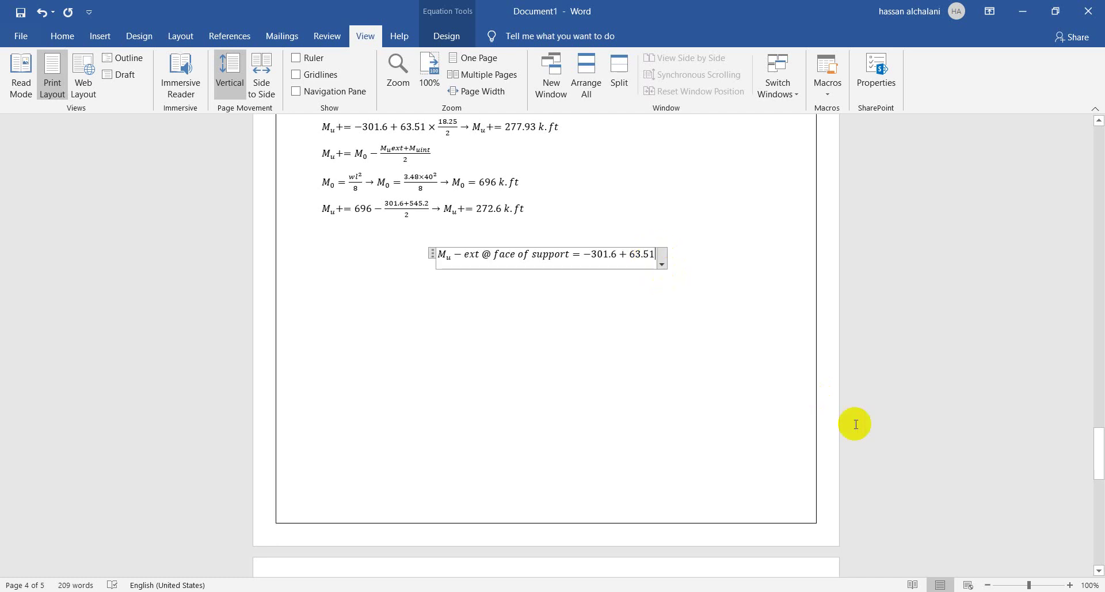
Step: Extend the exterior face-of-support equation with × 10/12 as a stacked fraction, followed by an equals sign
text(×)
text(10/12)
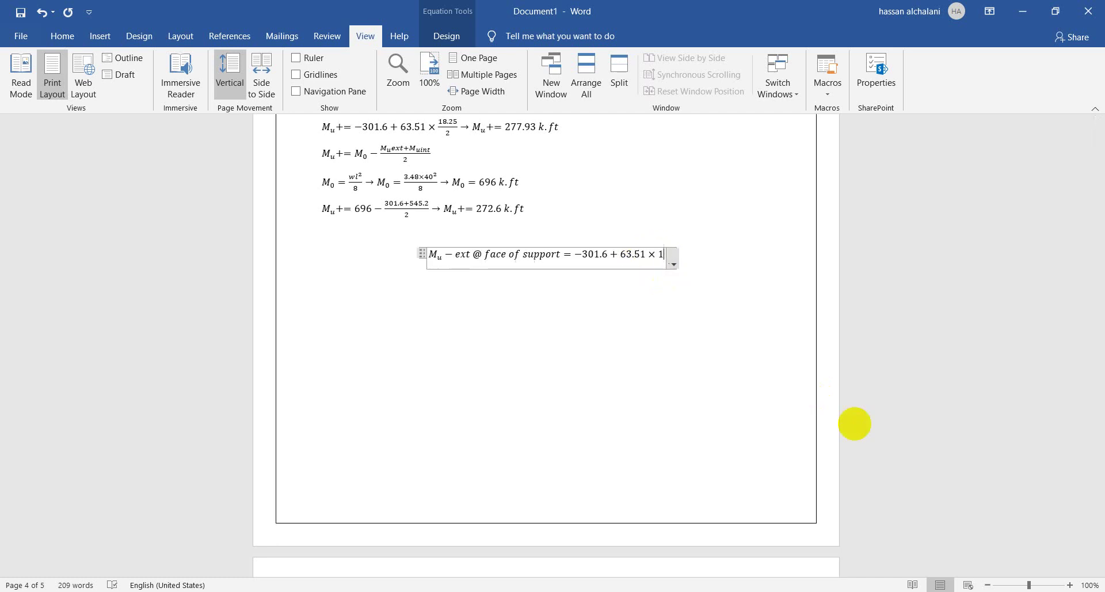
text( 	o)
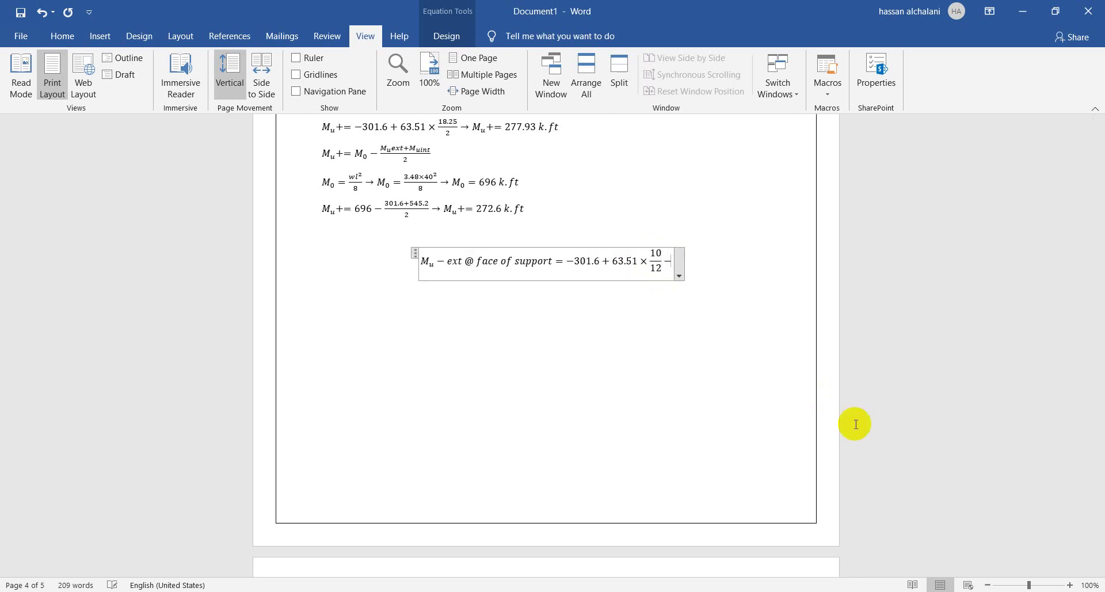
key(BackSpace)
text(-)
key(BackSpace)
text(=)
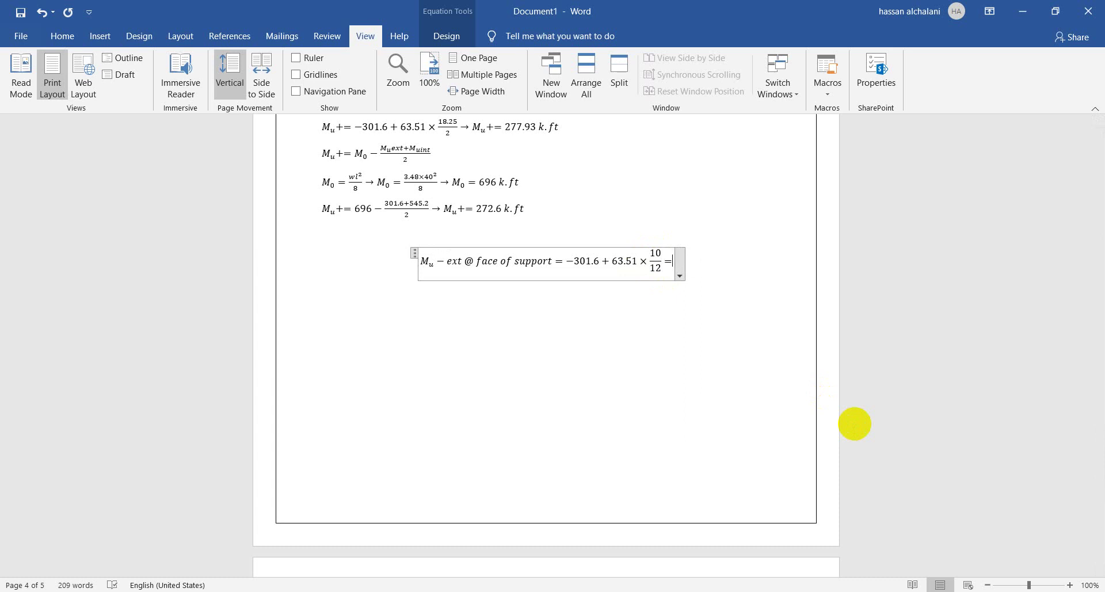
Step: Enter the result −248.675 k.ft in the exterior face-of-support equation and leave the equation
text(2)
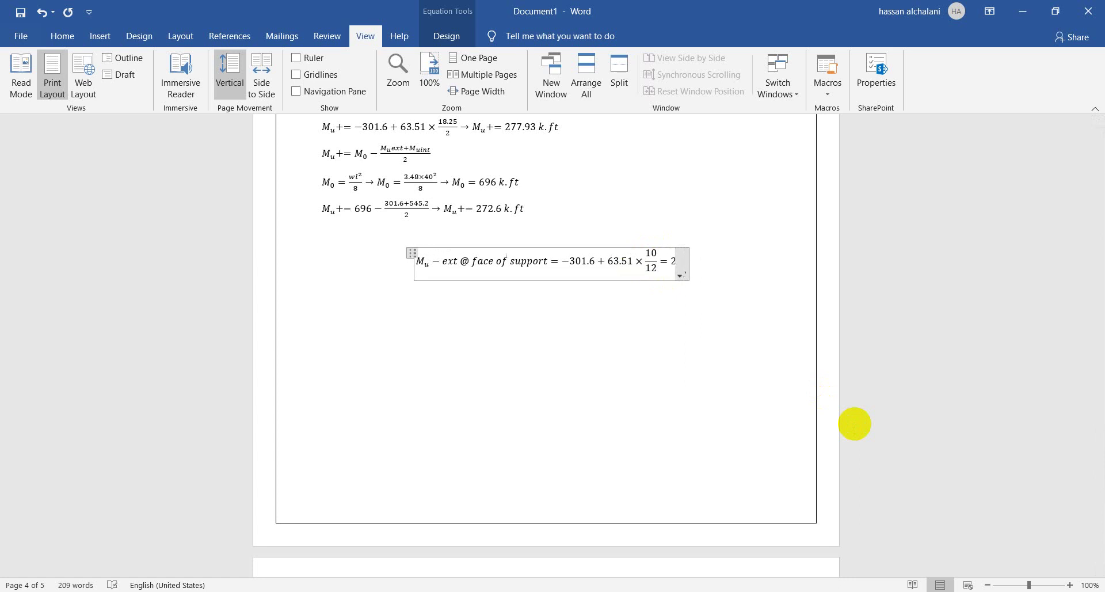
key(BackSpace)
text(-2)
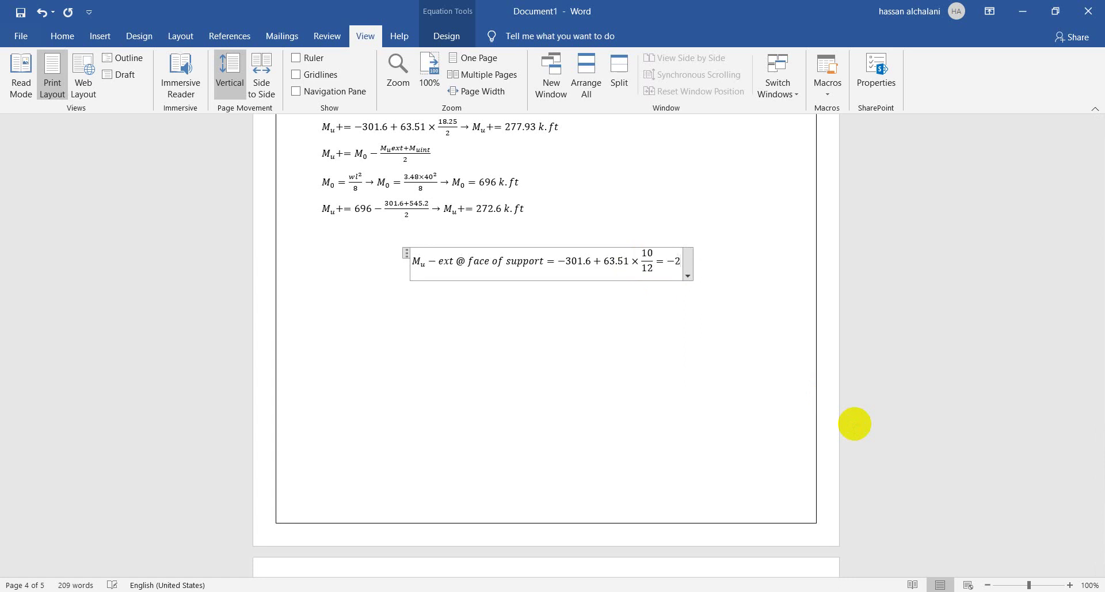
text(8)
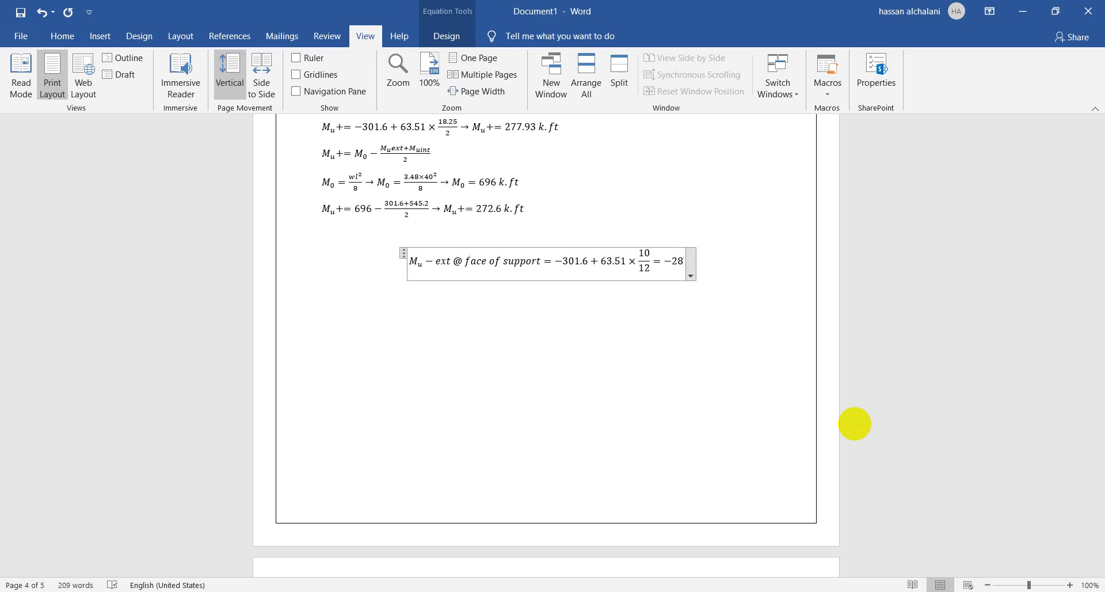
key(BackSpace)
text(48)
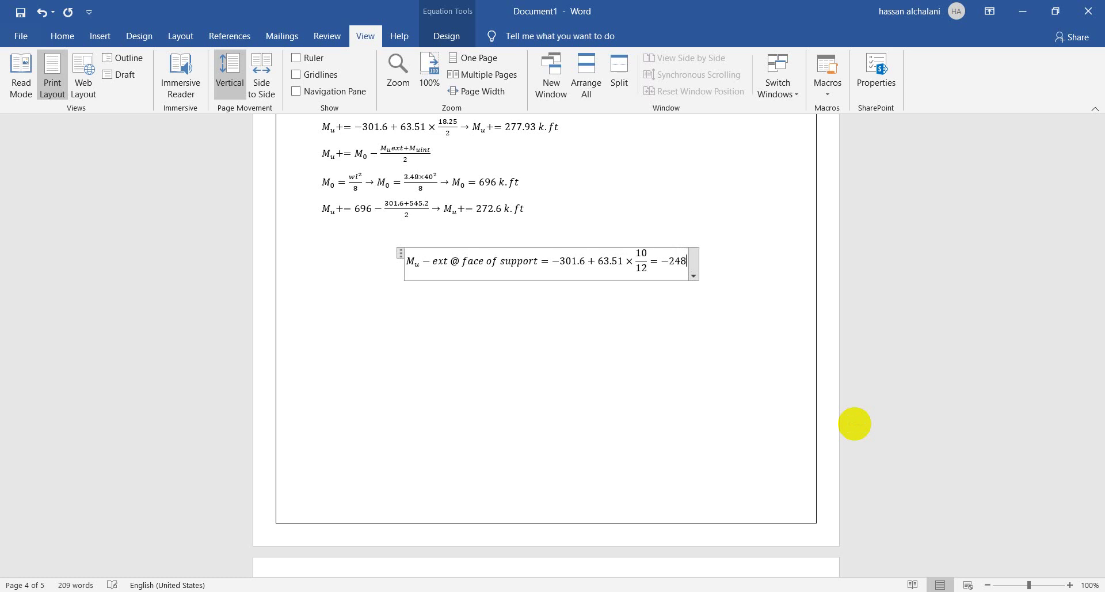
text(.)
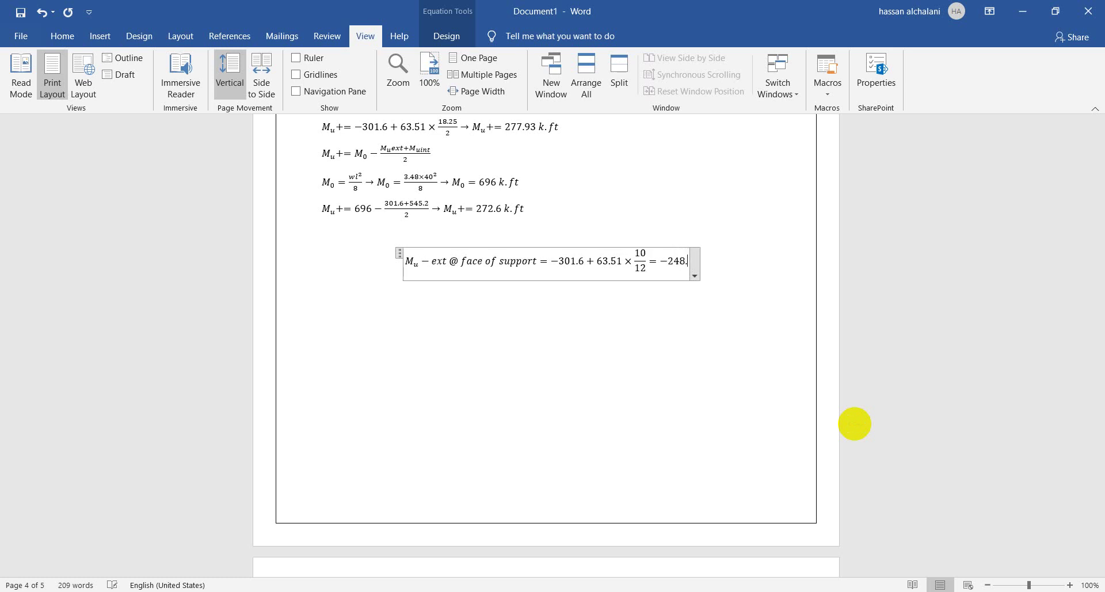
text(675)
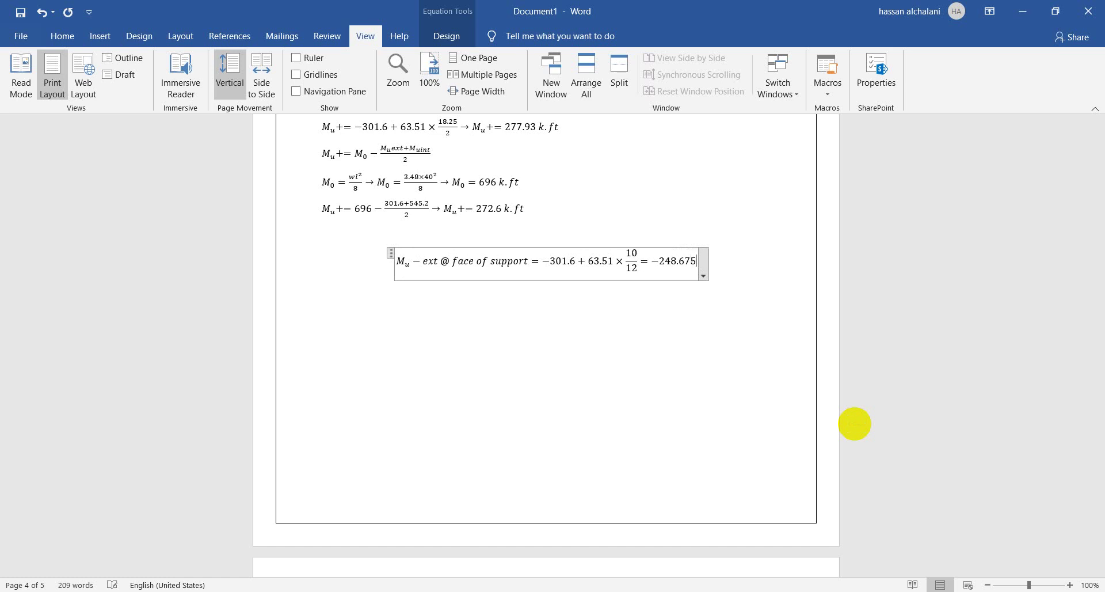
text( k.ft)
key(Right)
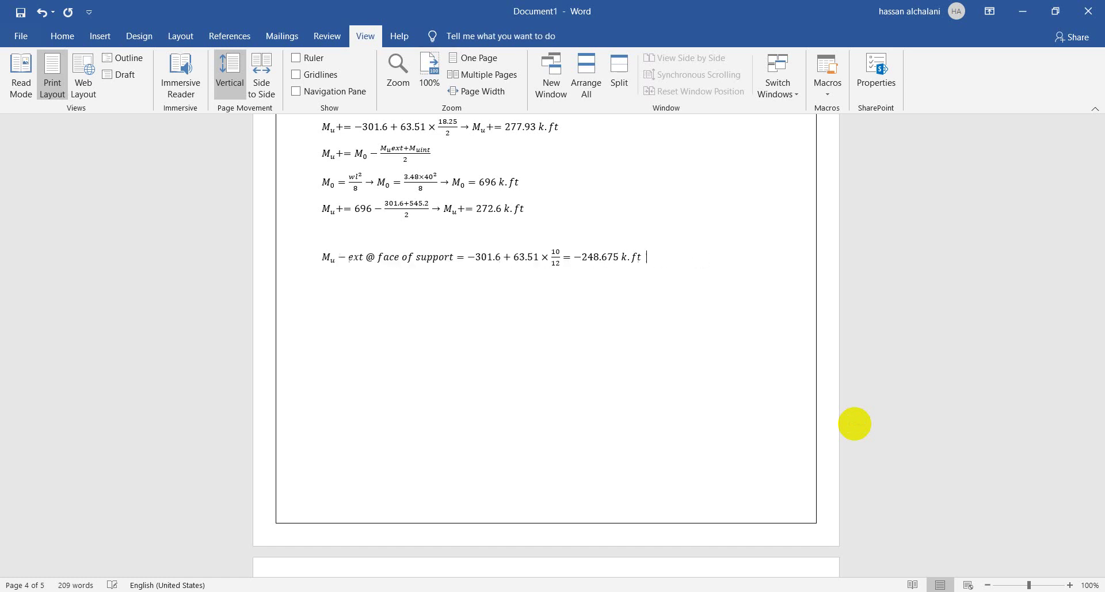
Step: Insert a new equation below the exterior moment with the left side "M_u − int @ face of support ="
key(alt+equal)
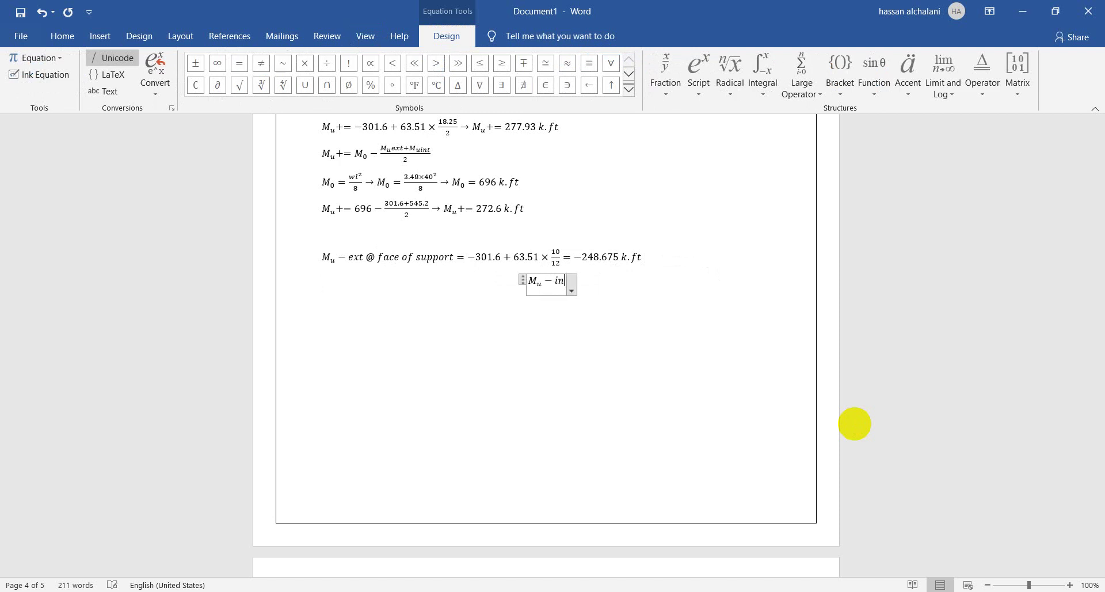
text(M_u-int @ f)
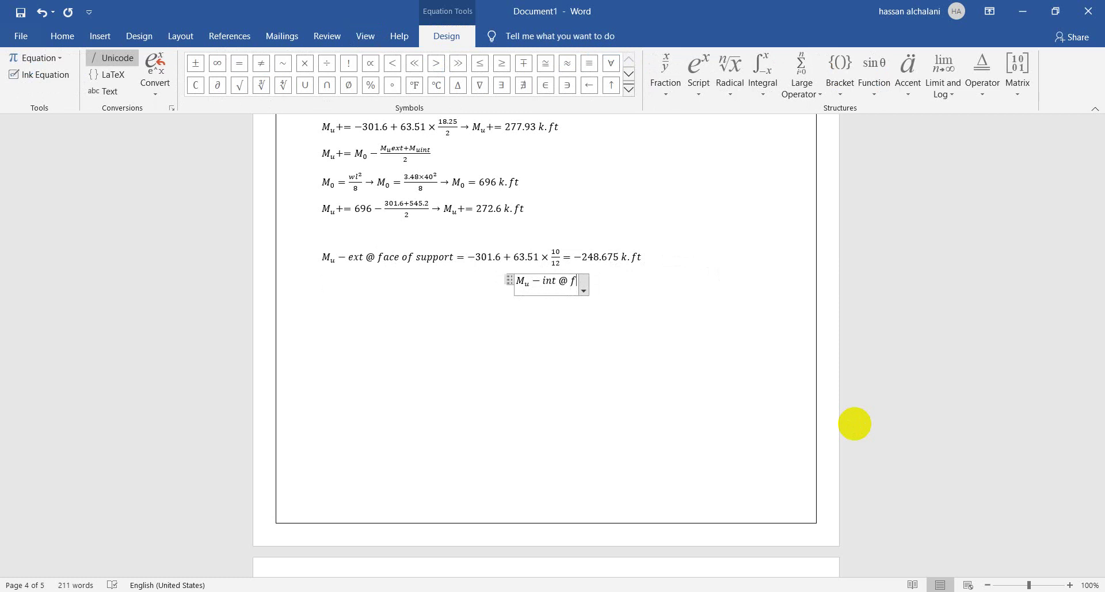
text(ace of su)
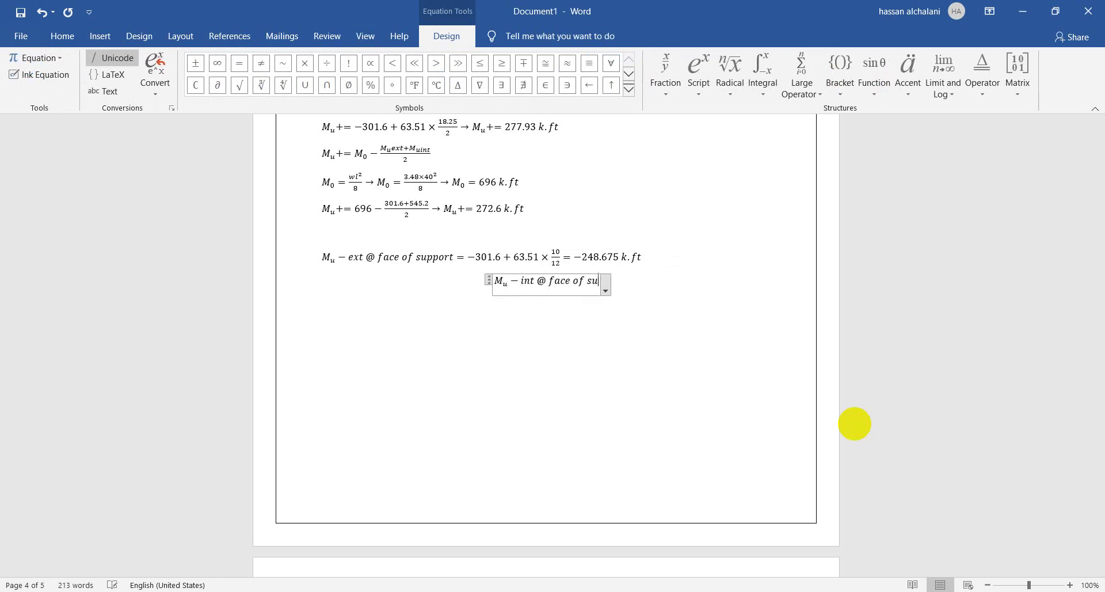
text(pport=)
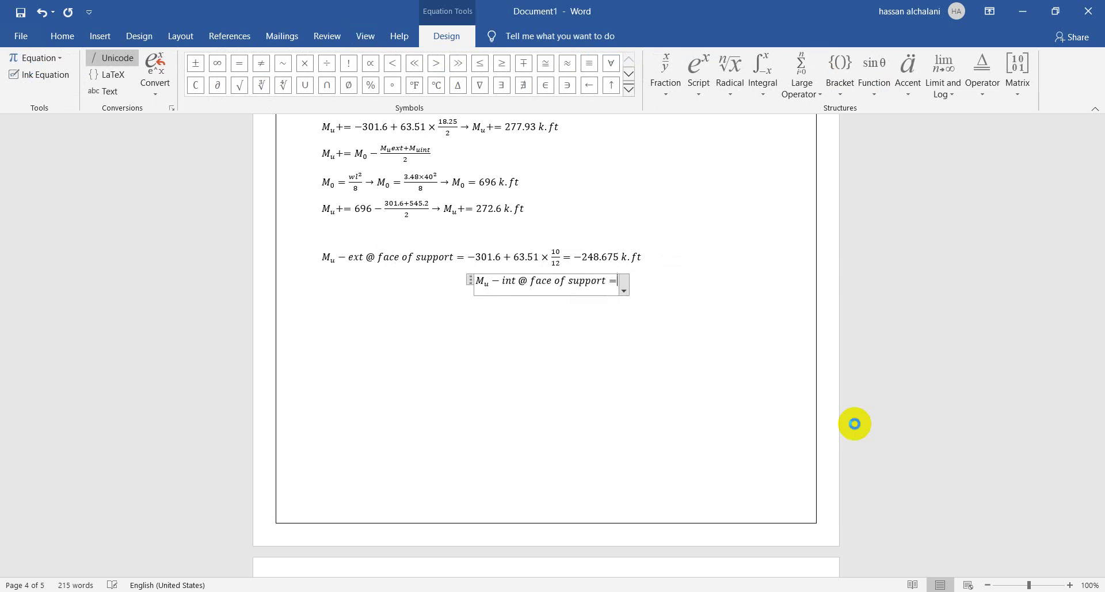
Step: Enter −545.2 + on the interior equation's right side, checking the interior negative moment above
text(-4)
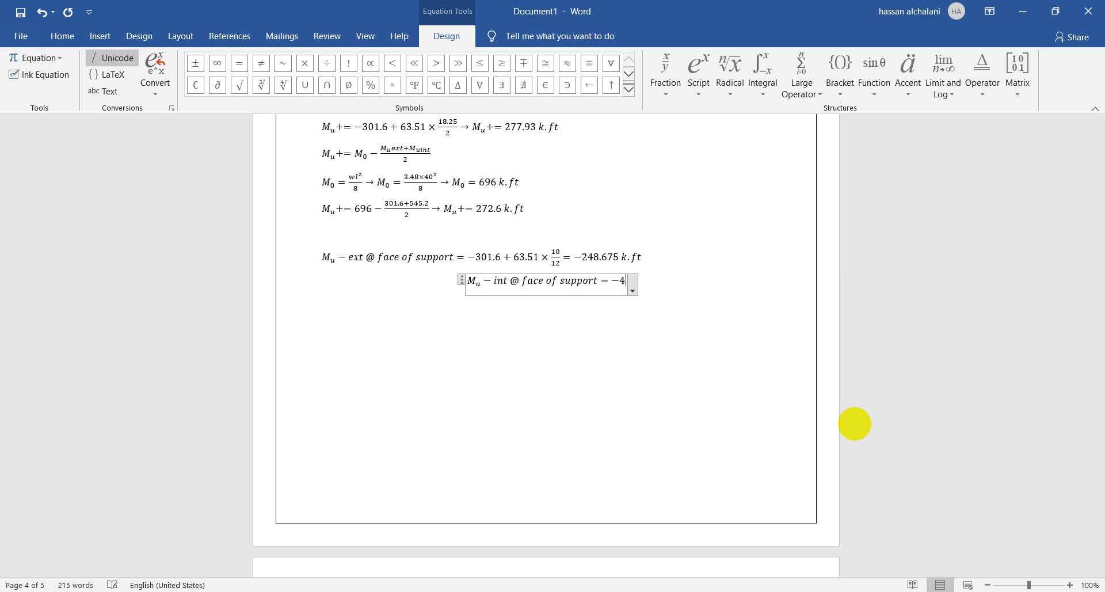
scroll(855, 424, up, 3)
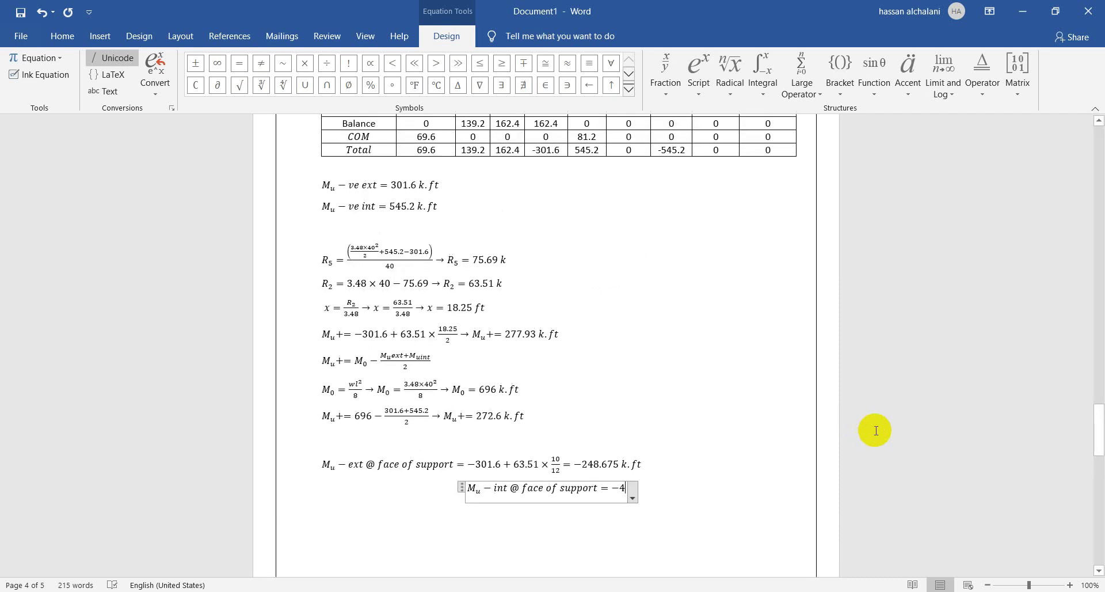
text(5)
key(BackSpace)
key(BackSpace)
text(5)
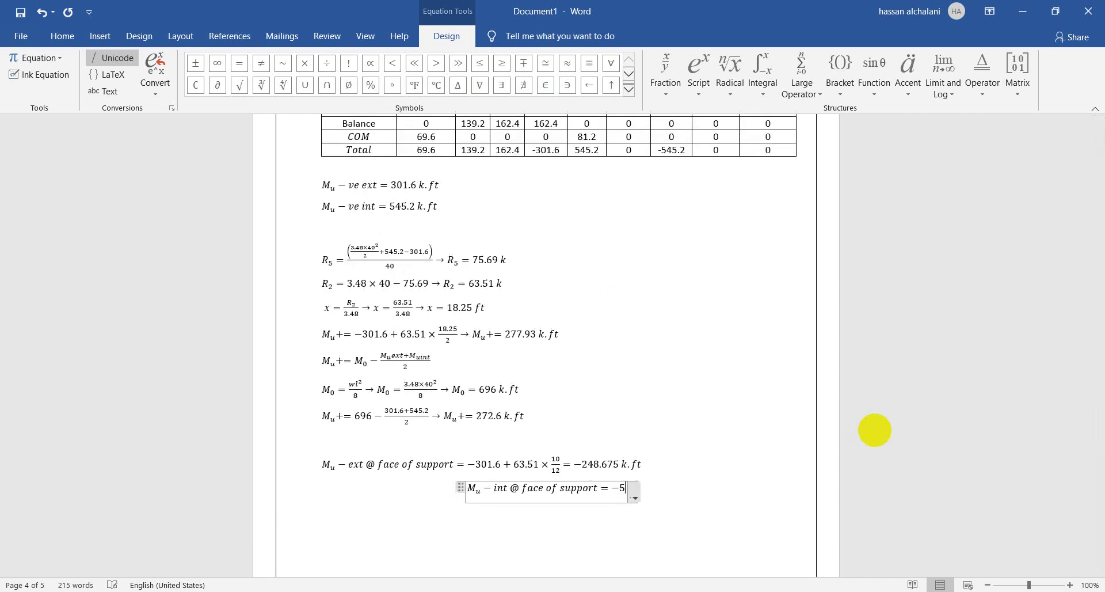
text(45.2 +)
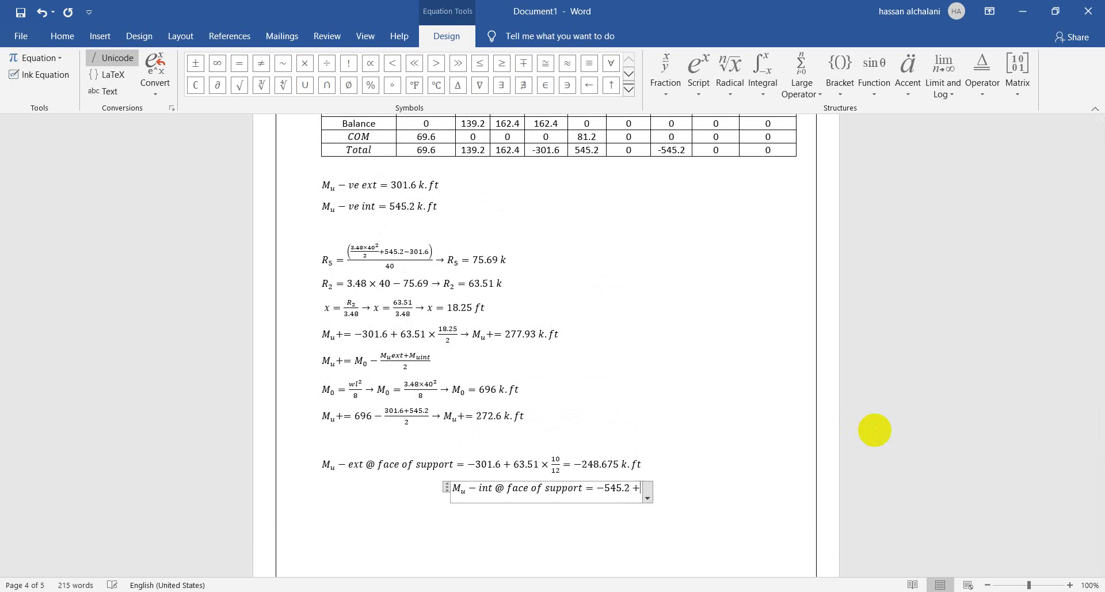
Step: Add 75.69 × to the interior moment equation, checking the right support reaction in the AutoCAD drawing
key(alt+Tab)
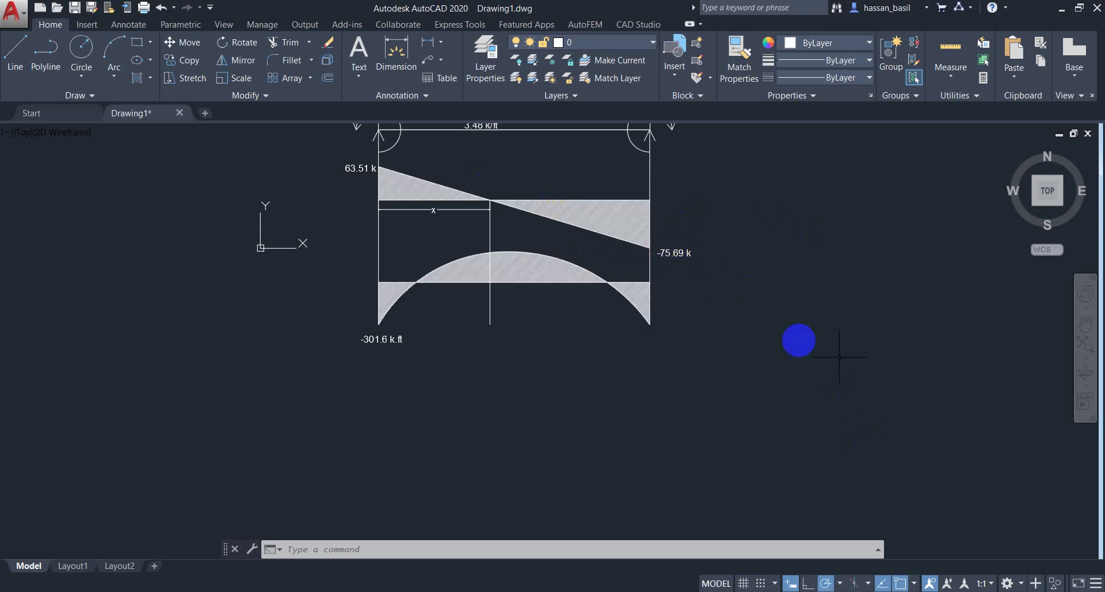
key(alt+Tab)
text(7)
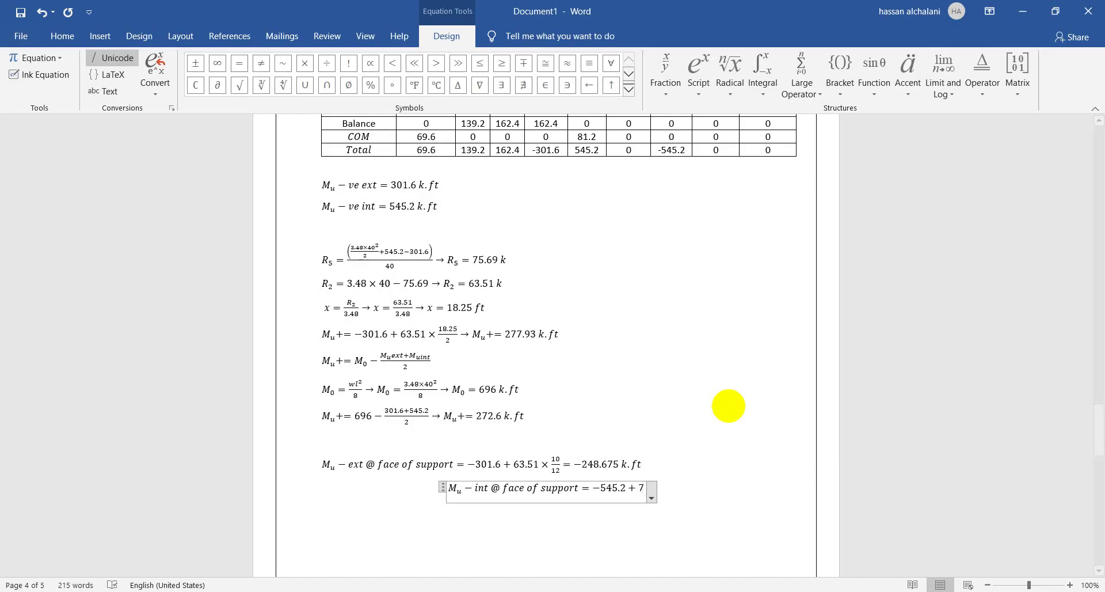
text(5.)
key(alt+Tab)
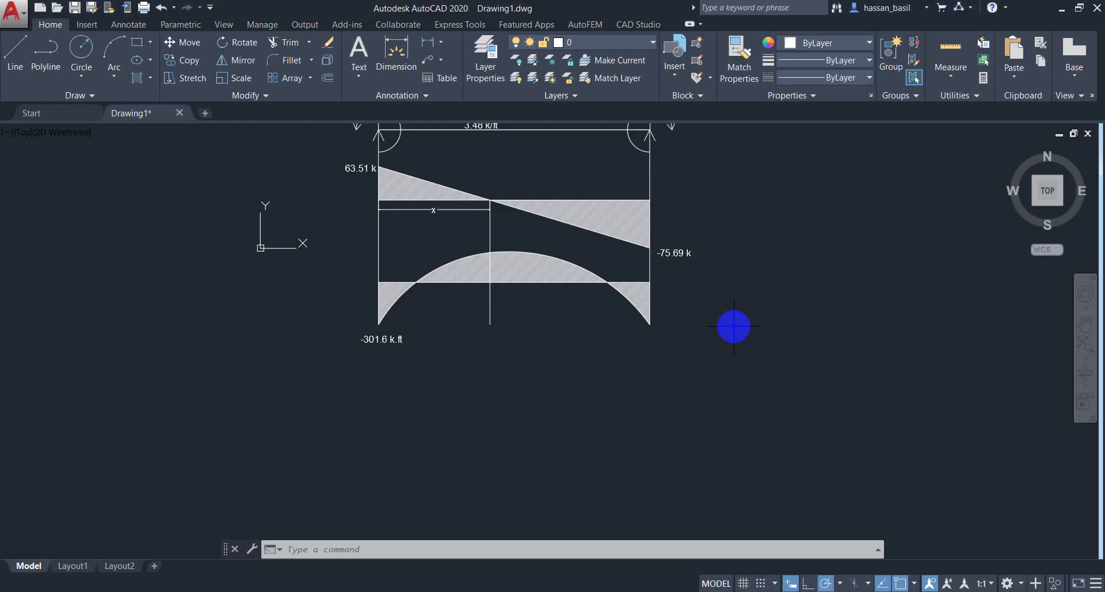
key(alt+Tab)
text(69)
text(×)
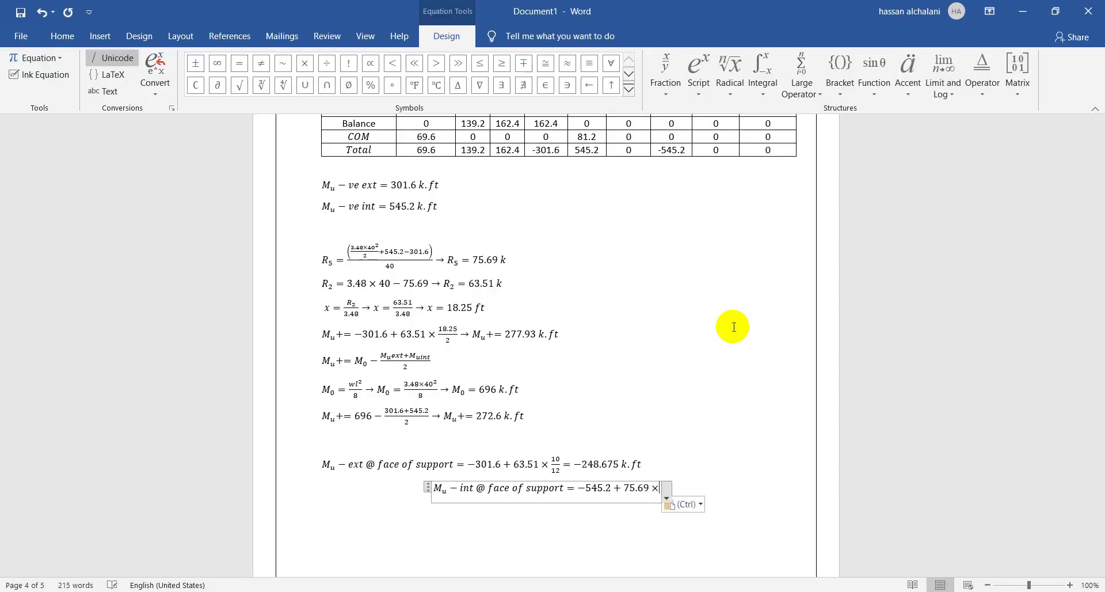
Step: Examine the column dimensions along grid line B in the floor plan on the Word document's first page
key(alt+Tab)
key(alt+Tab)
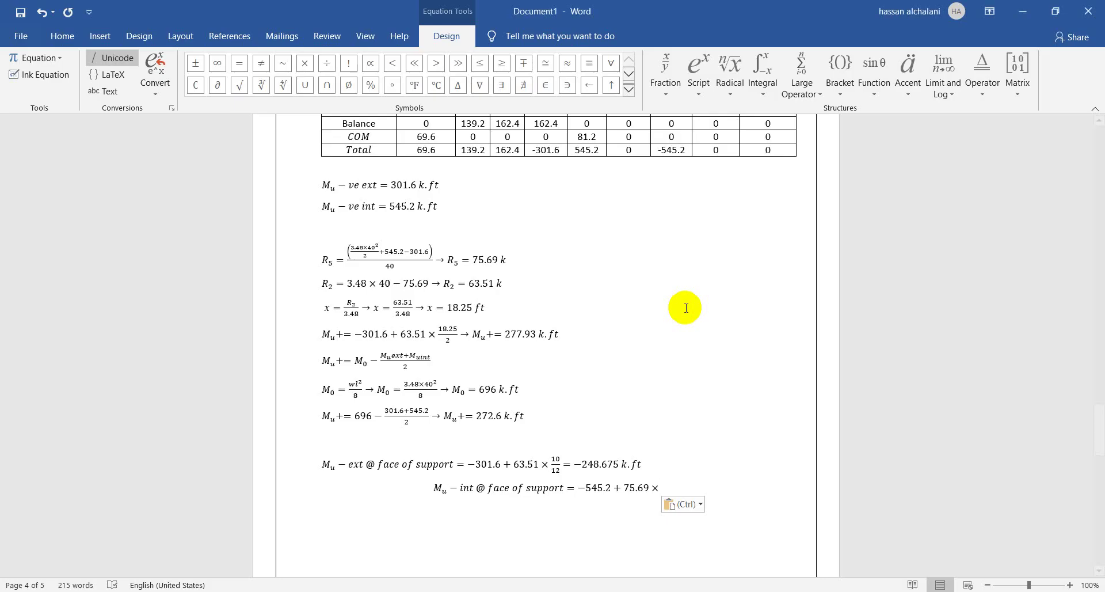
scroll(686, 308, up, 4)
scroll(687, 308, up, 20)
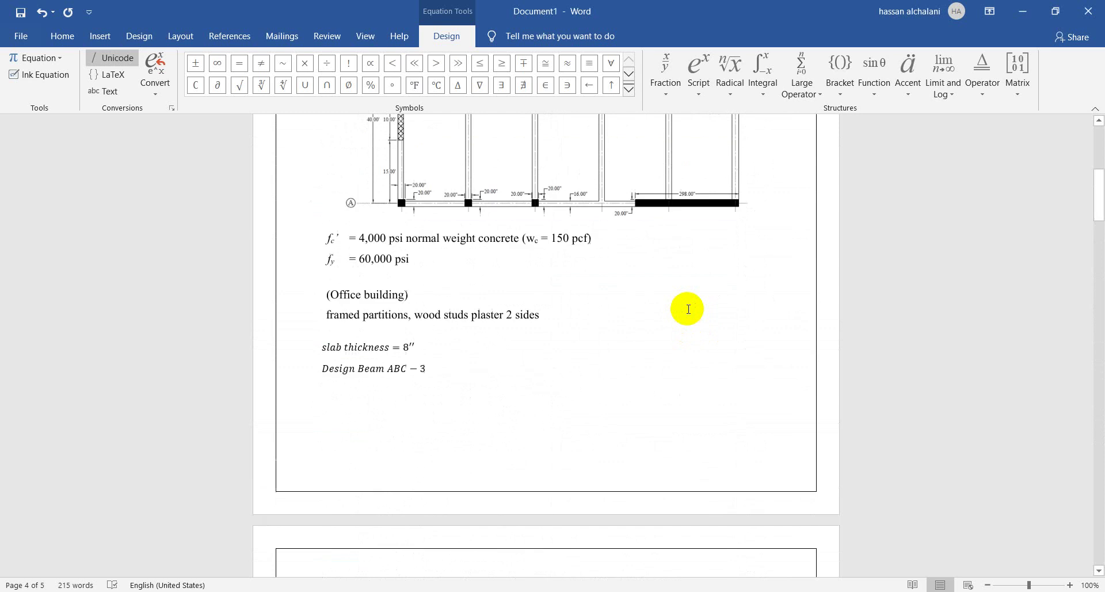
ctrl+scroll(536, 291, up, 6)
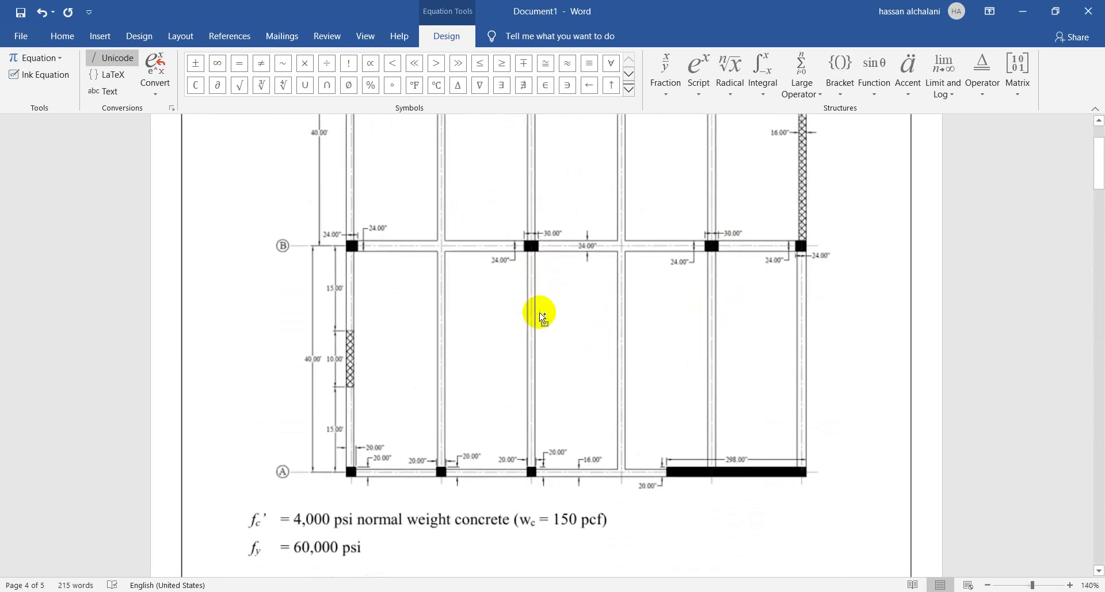
ctrl+scroll(533, 238, up, 1)
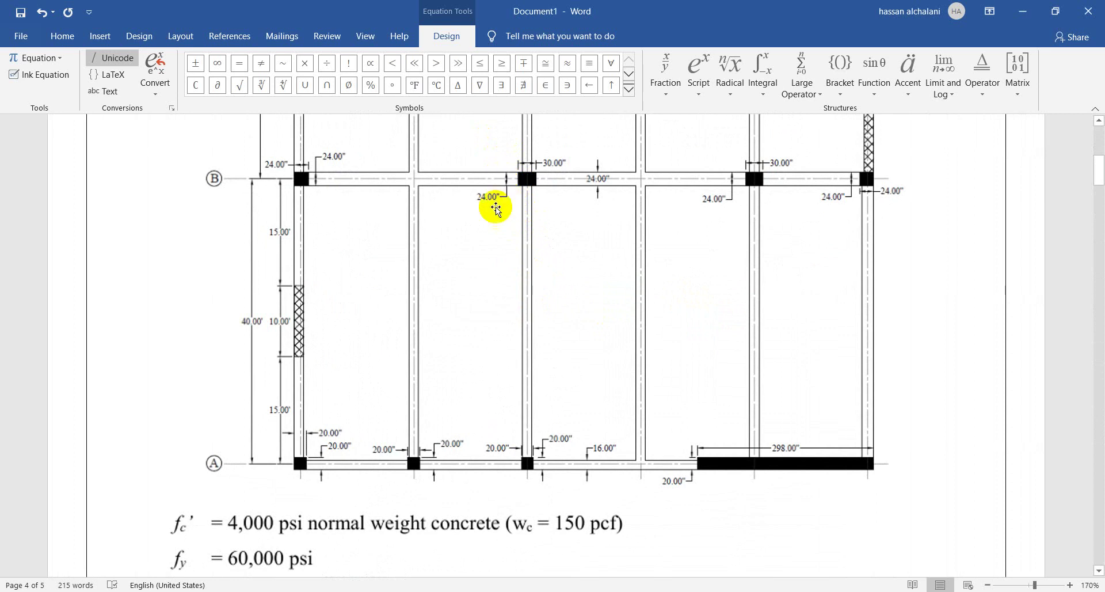
ctrl+scroll(503, 222, down, 9)
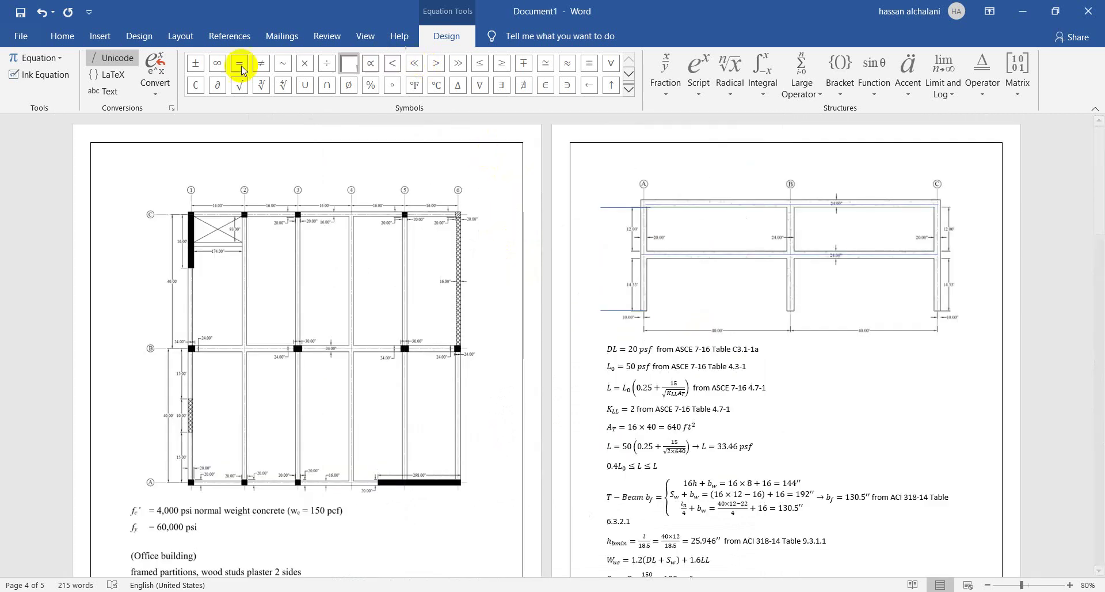
Step: Reset the document zoom to 100% and enter the factor 1 after 75.69 × in the interior moment equation on page 4
click(365, 36)
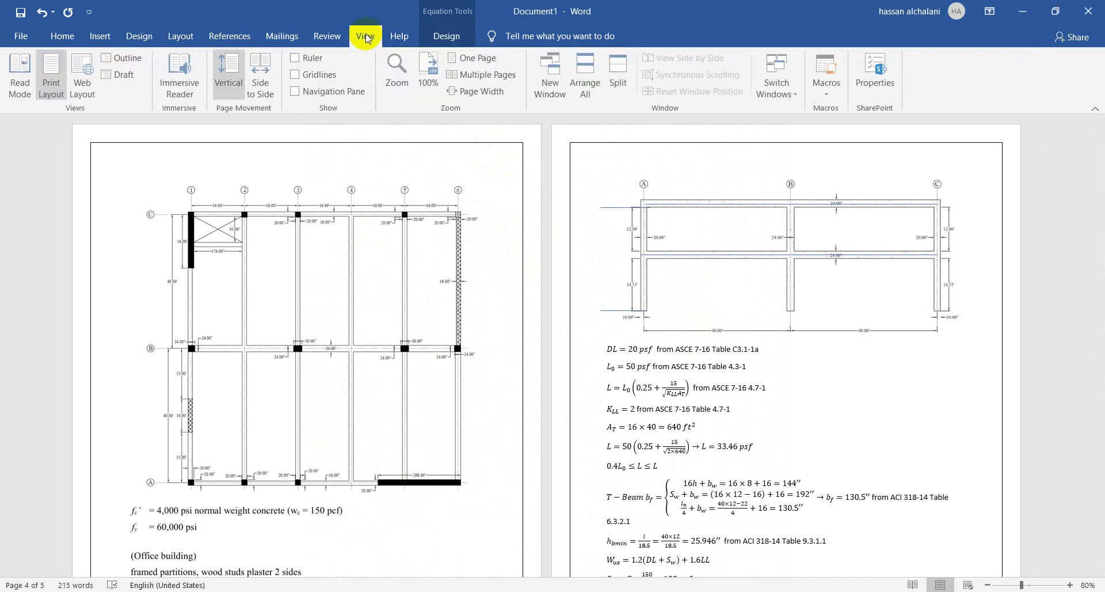
click(420, 86)
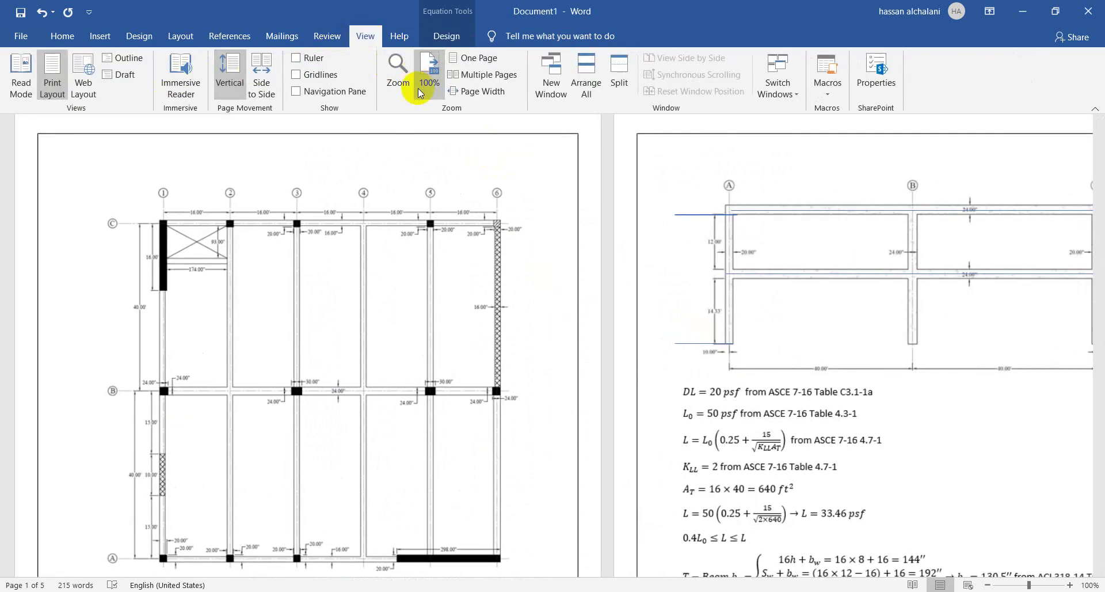
click(585, 313)
scroll(581, 346, down, 20)
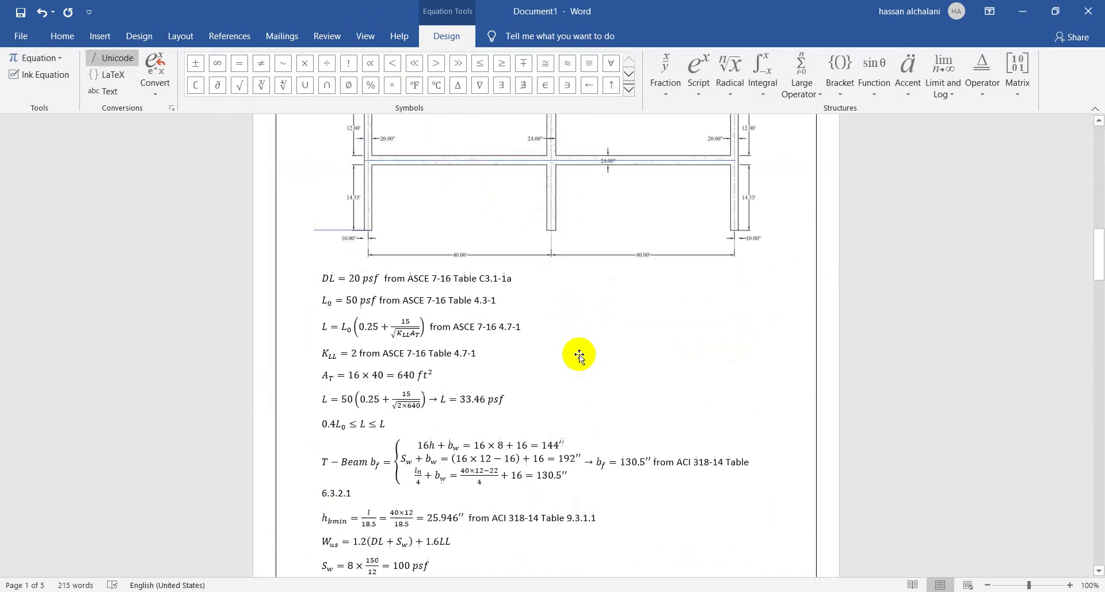
scroll(579, 356, down, 15)
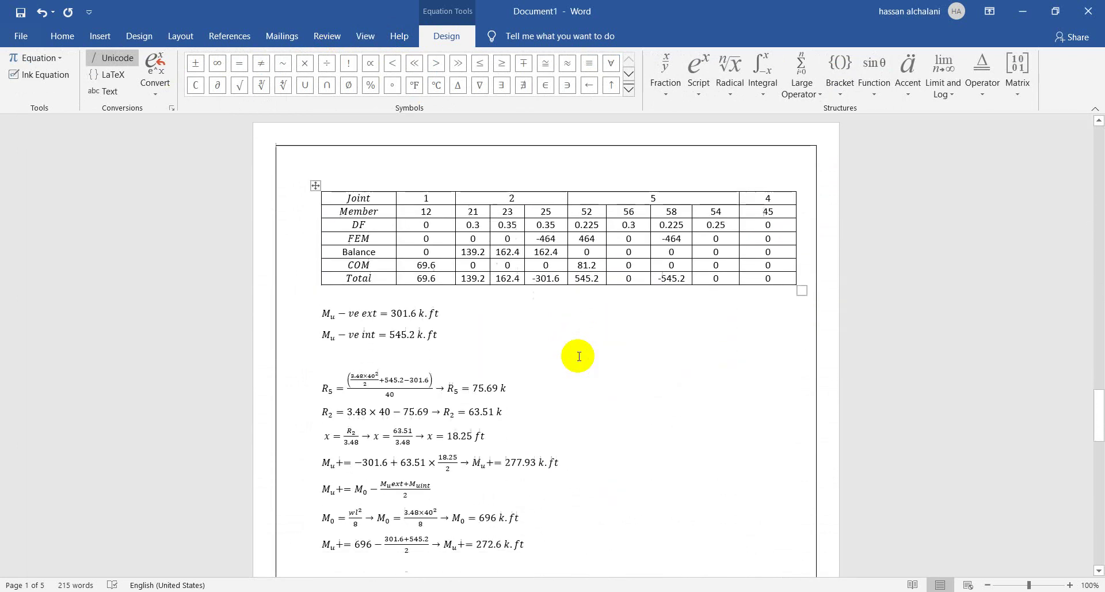
text(1)
scroll(647, 446, down, 3)
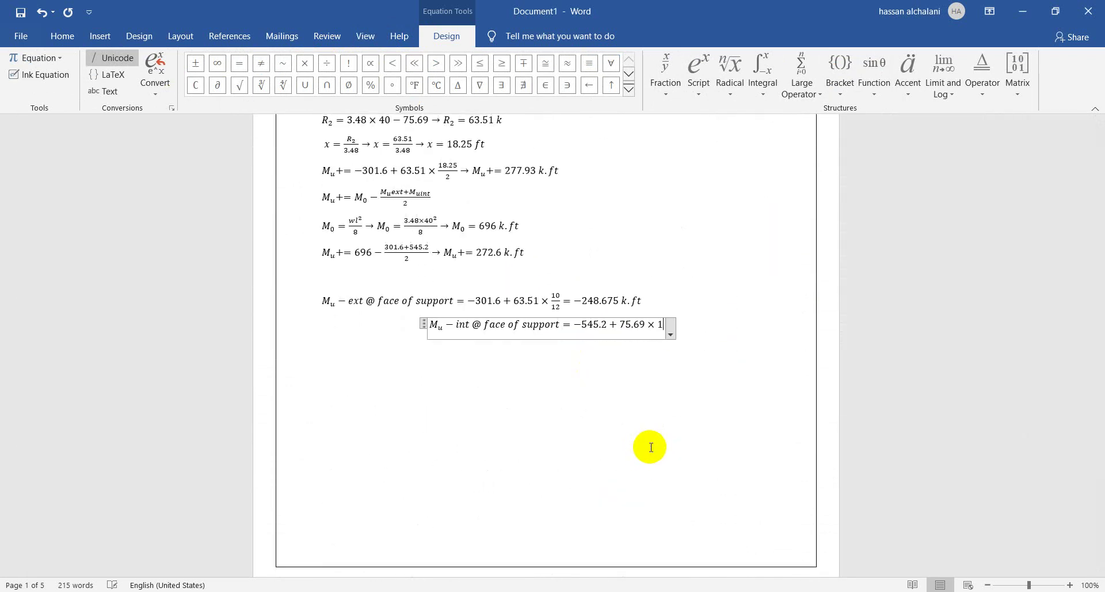
Step: Complete the interior face-of-support moment equation with = −469.51 k.ft and leave the equation
text(=)
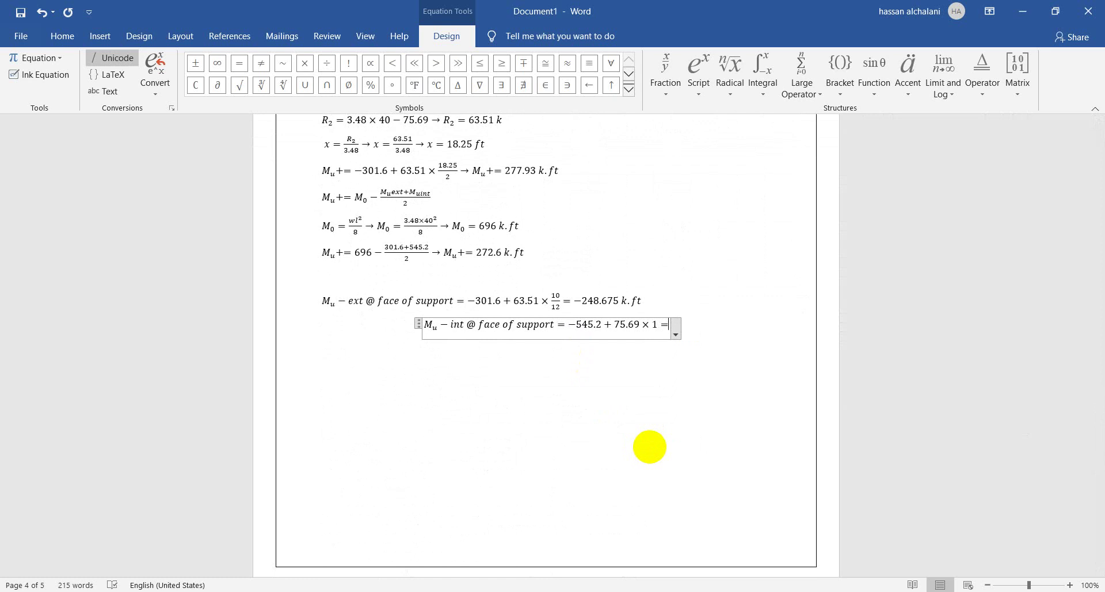
text(4)
key(BackSpace)
text(-46)
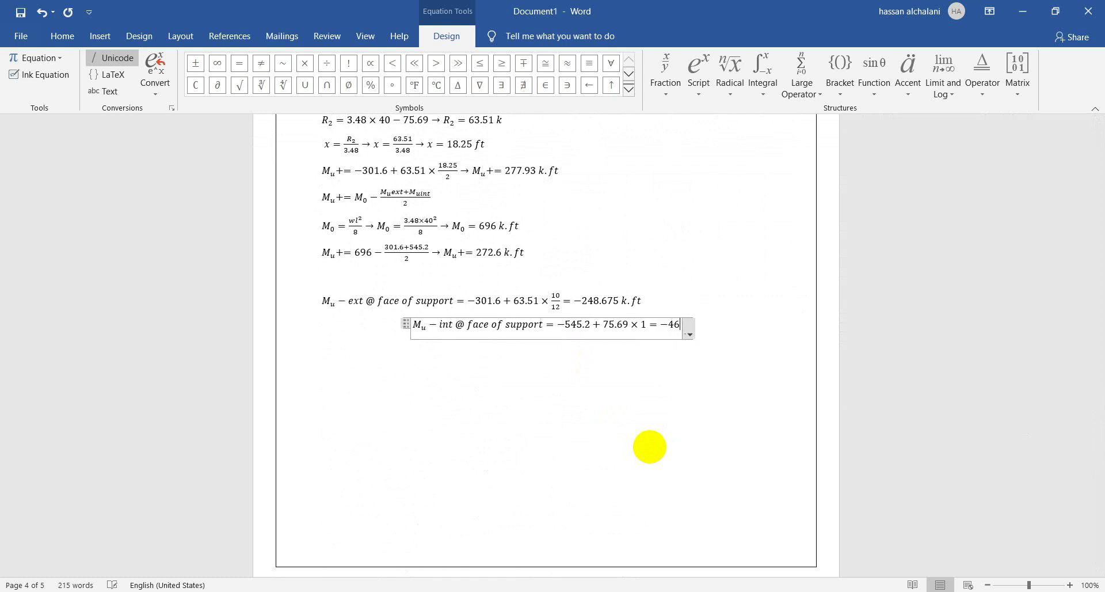
text(9.51 k)
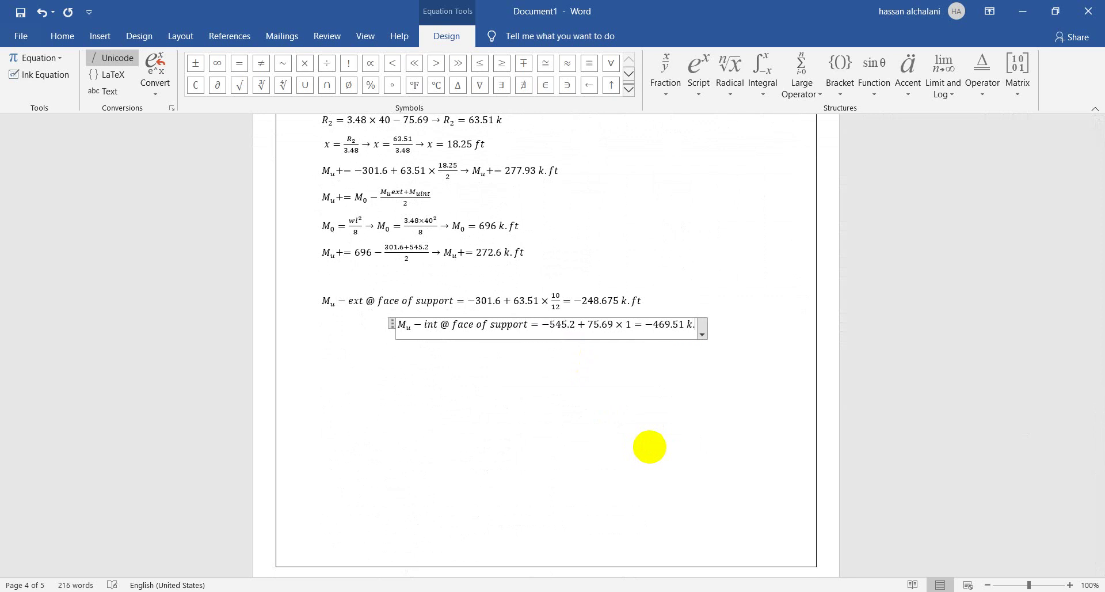
text(.ft)
key(Right)
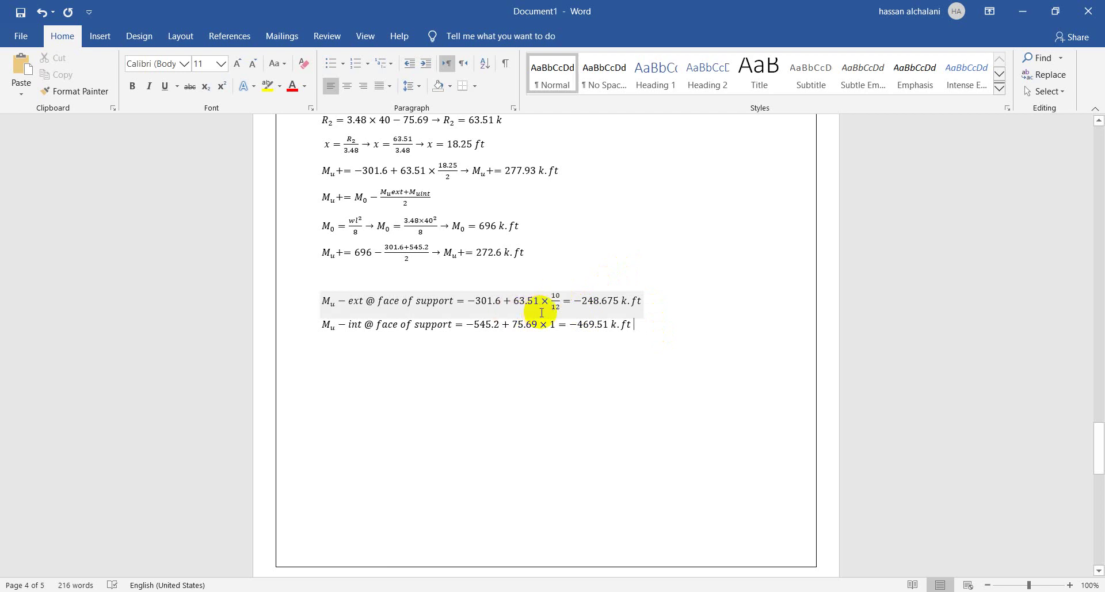
Step: Delete the blank lines above the B₃ design table on page 5, keeping the "member" heading intact
scroll(538, 311, down, 5)
click(346, 321)
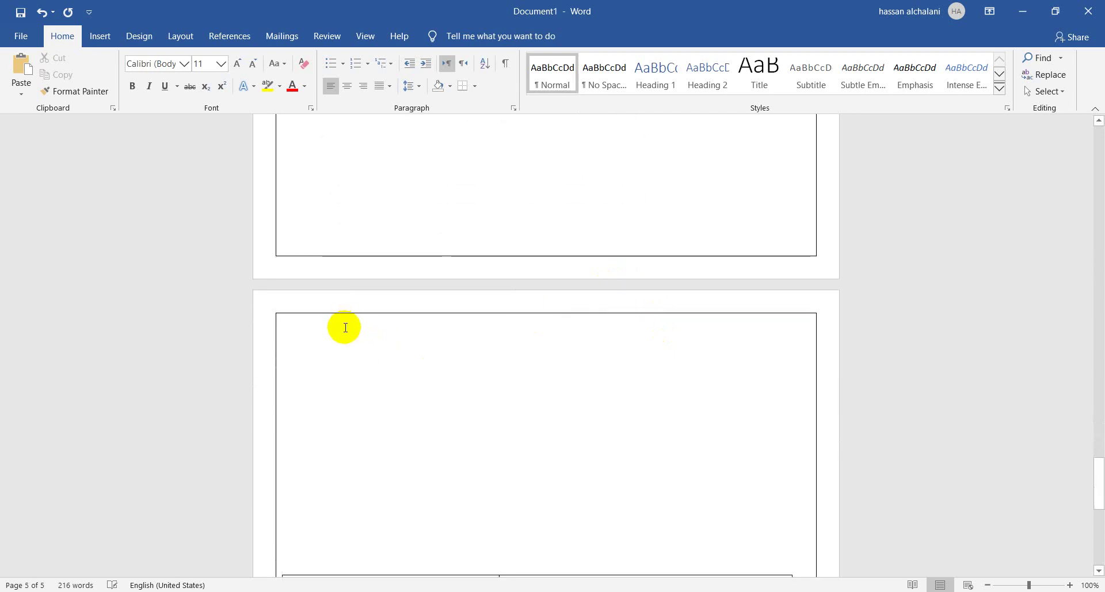
key(Delete)
key(Delete)
key(Delete)
key(Delete)
key(Delete)
key(Delete)
key(Delete)
key(Delete)
key(Delete)
key(Delete)
key(Delete)
key(Delete)
key(Delete)
key(Delete)
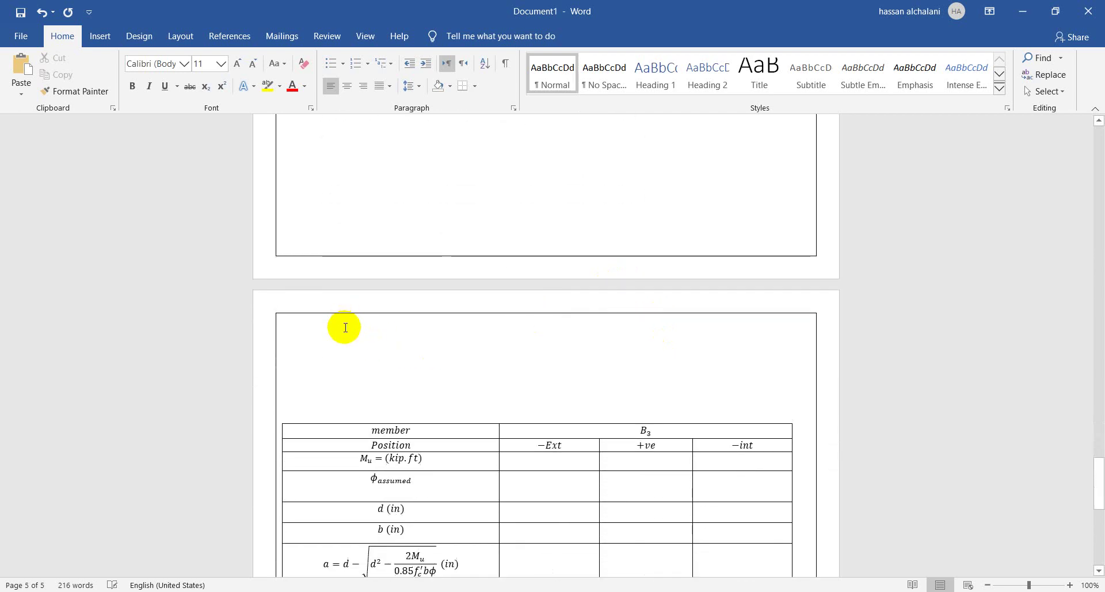
key(Delete)
key(Delete)
key(Delete)
key(Delete)
key(Delete)
key(Delete)
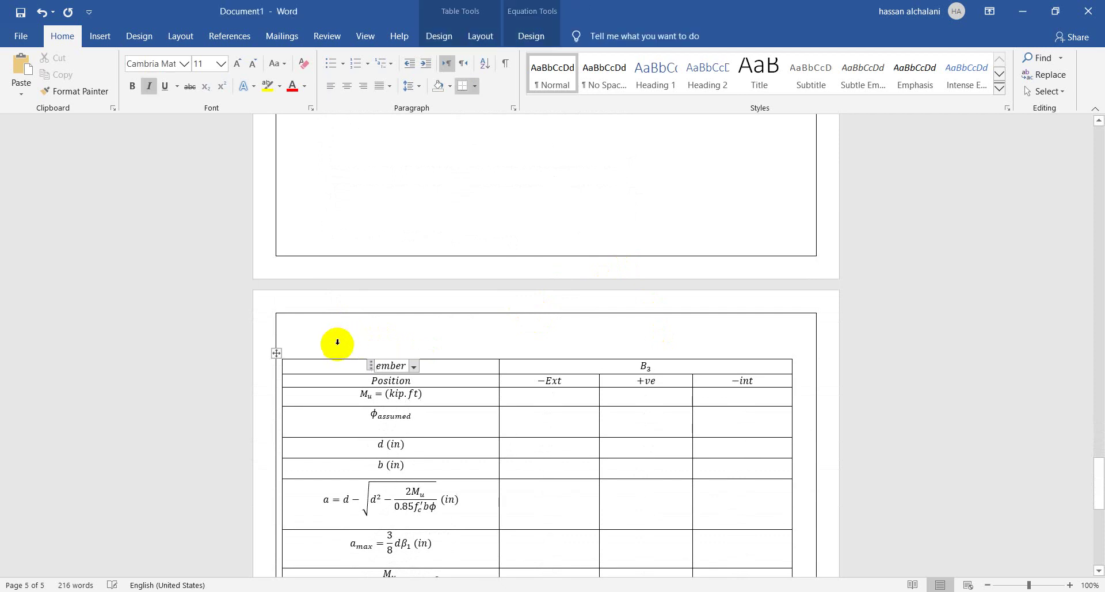
click(452, 331)
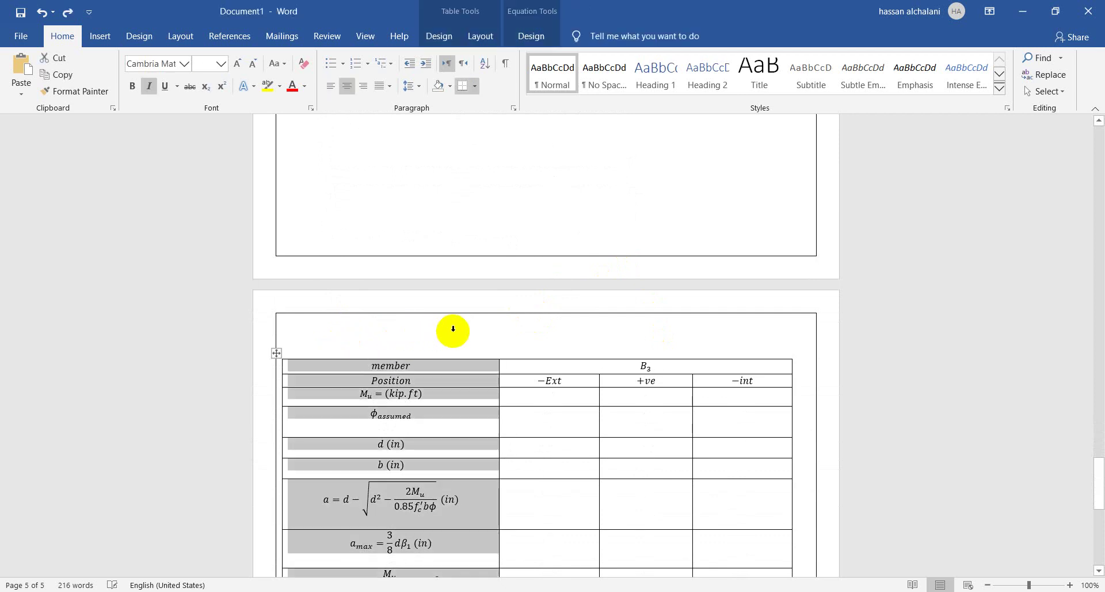
Step: Enter 248.675 as Mu for the −Ext position in the B₃ table, checking the exterior face-of-support moment equation
click(561, 397)
scroll(481, 370, down, 5)
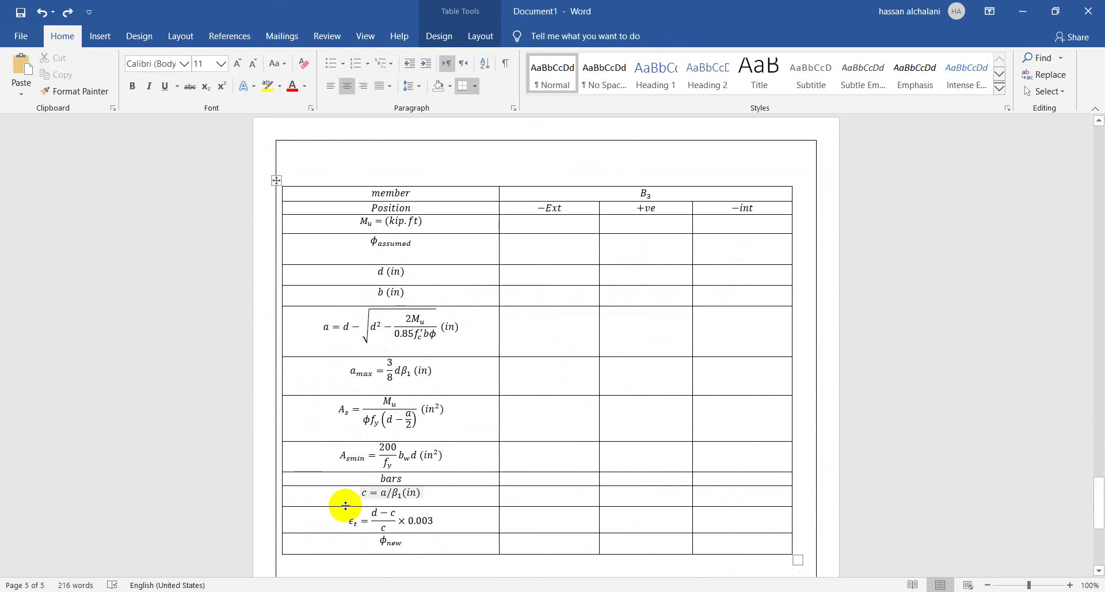
scroll(374, 501, down, 2)
scroll(520, 383, up, 8)
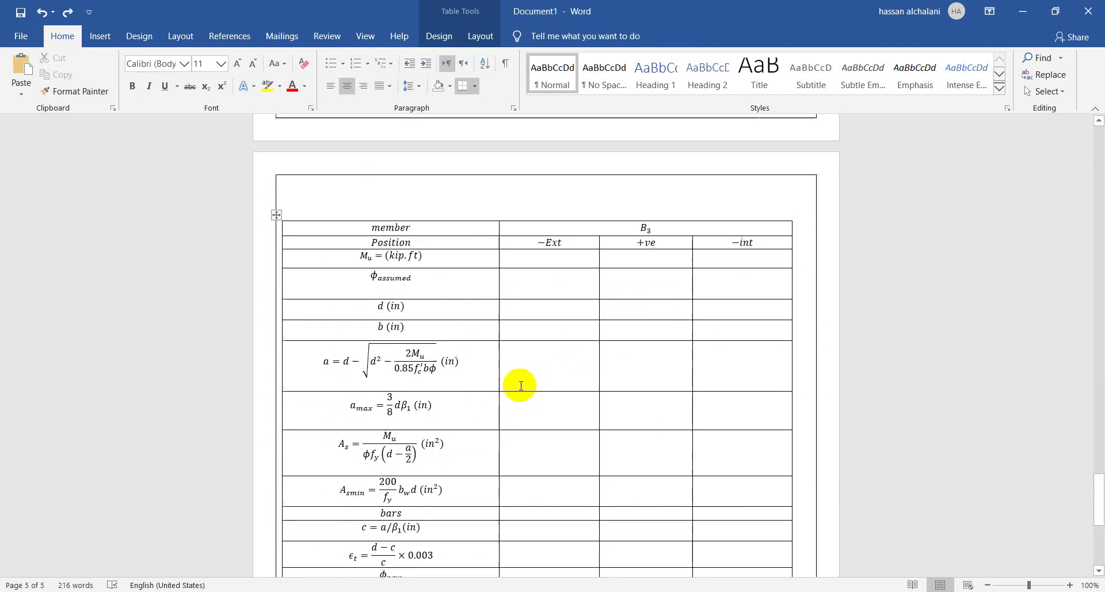
scroll(519, 382, up, 9)
scroll(520, 382, down, 5)
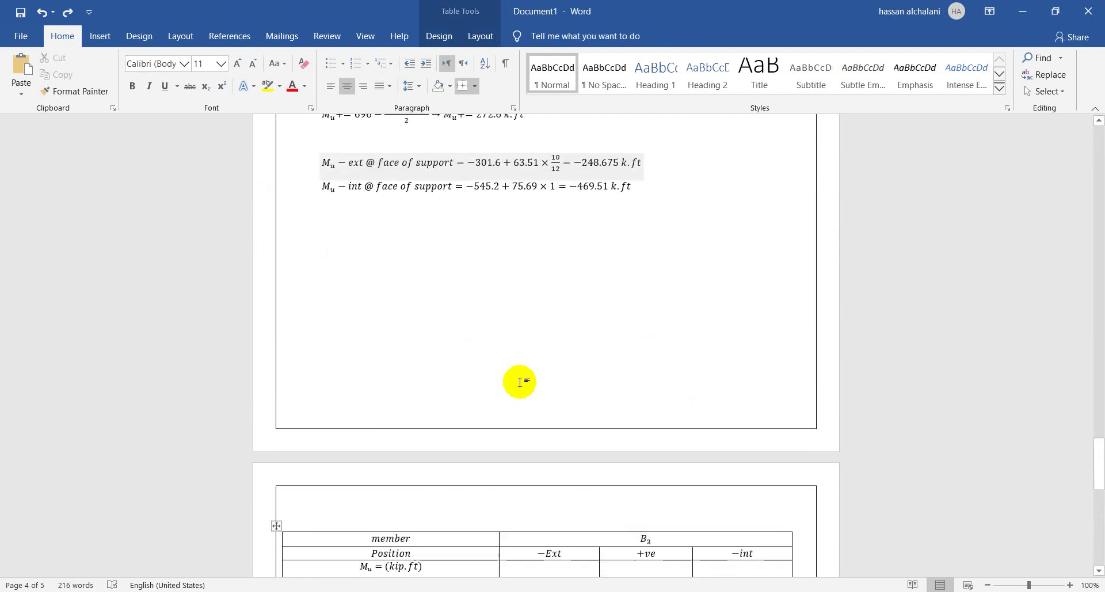
scroll(649, 224, up, 1)
drag(576, 195, 607, 196)
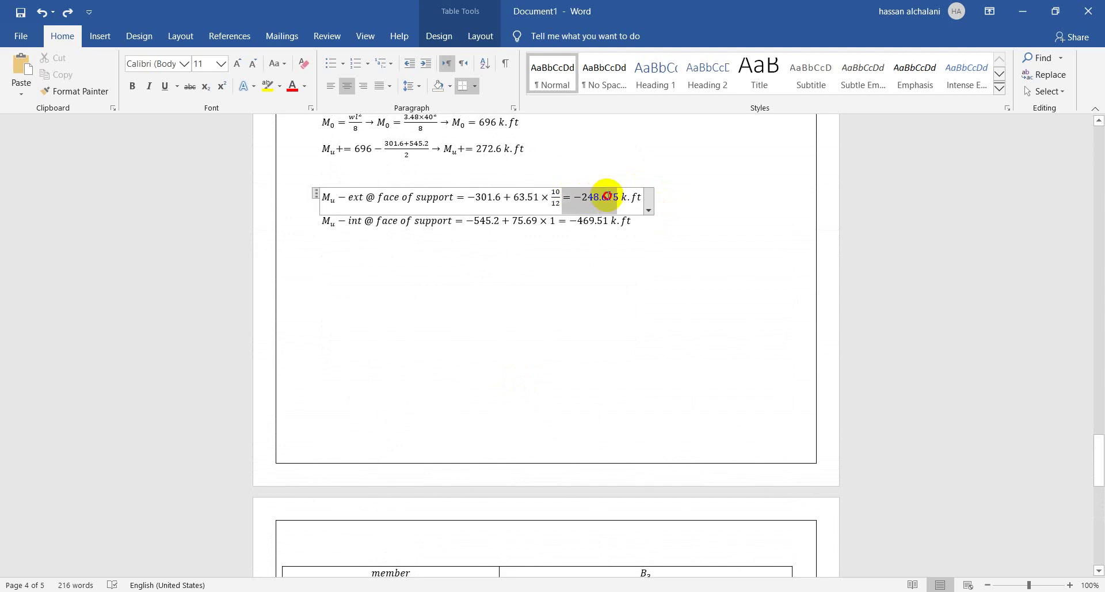
scroll(567, 296, down, 4)
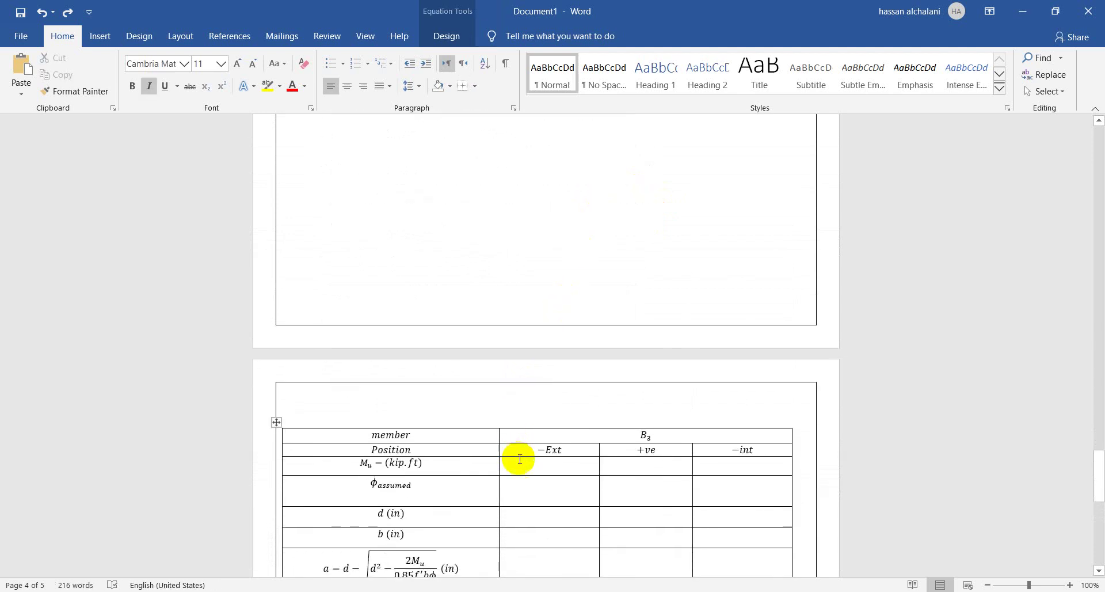
click(542, 467)
scroll(666, 370, up, 3)
text(23)
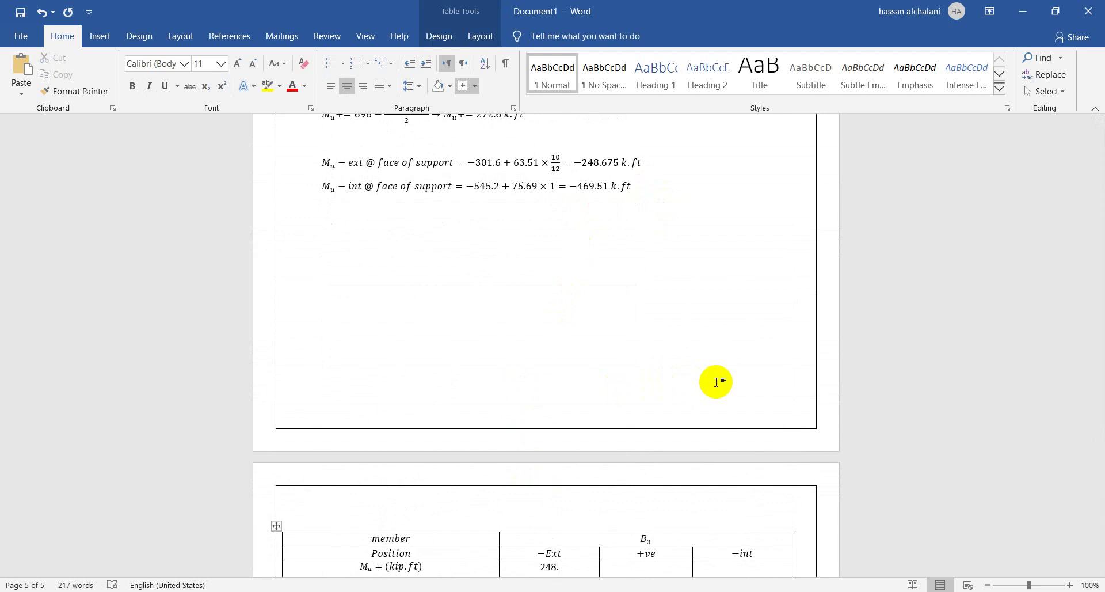
scroll(716, 382, down, 1)
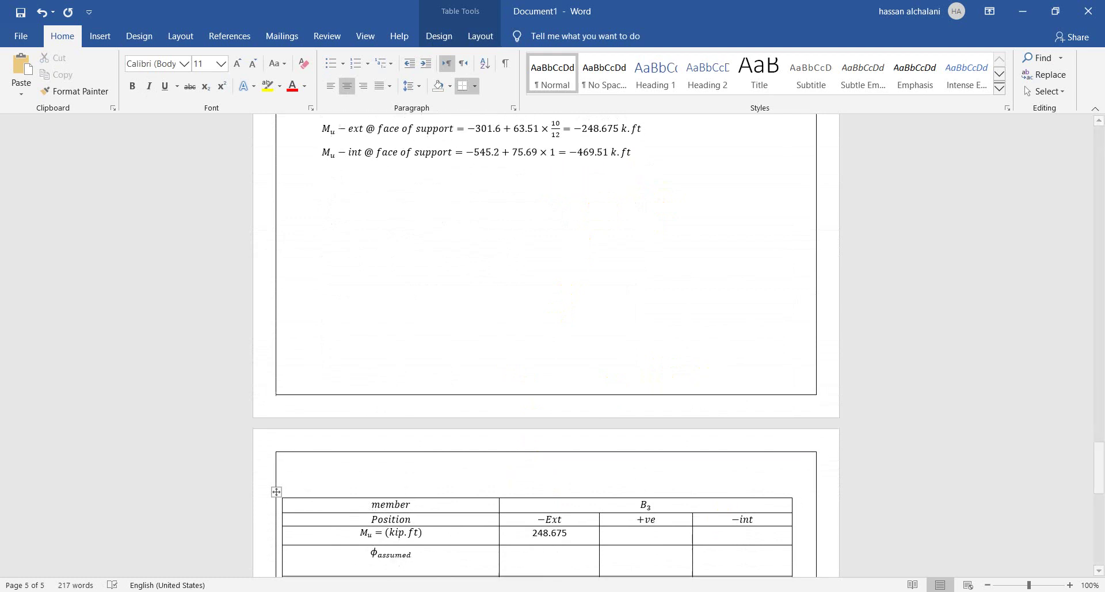
Step: Fill the rest of the table's Mu row with 469.51 for −int and 277.93 for +ve, checking the equations on page 4
click(769, 531)
text(469.51)
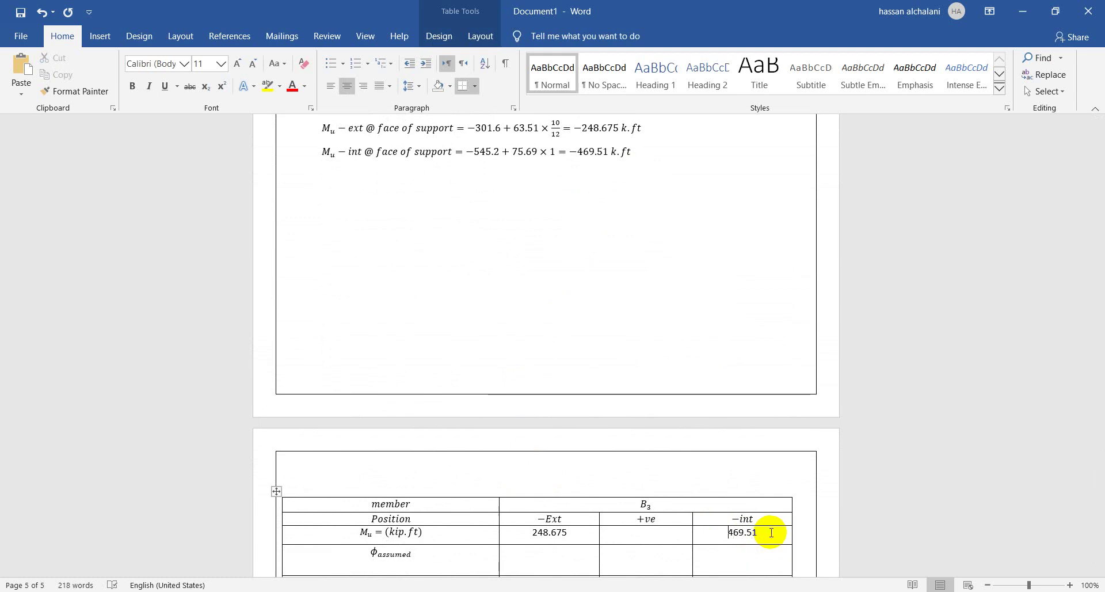
scroll(604, 375, up, 8)
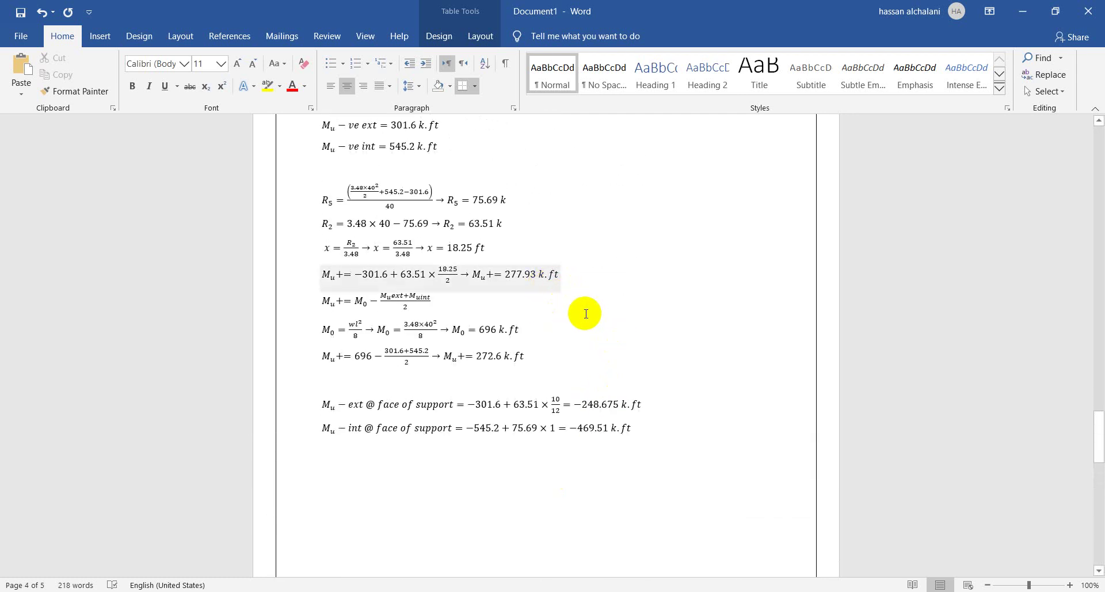
scroll(786, 362, down, 7)
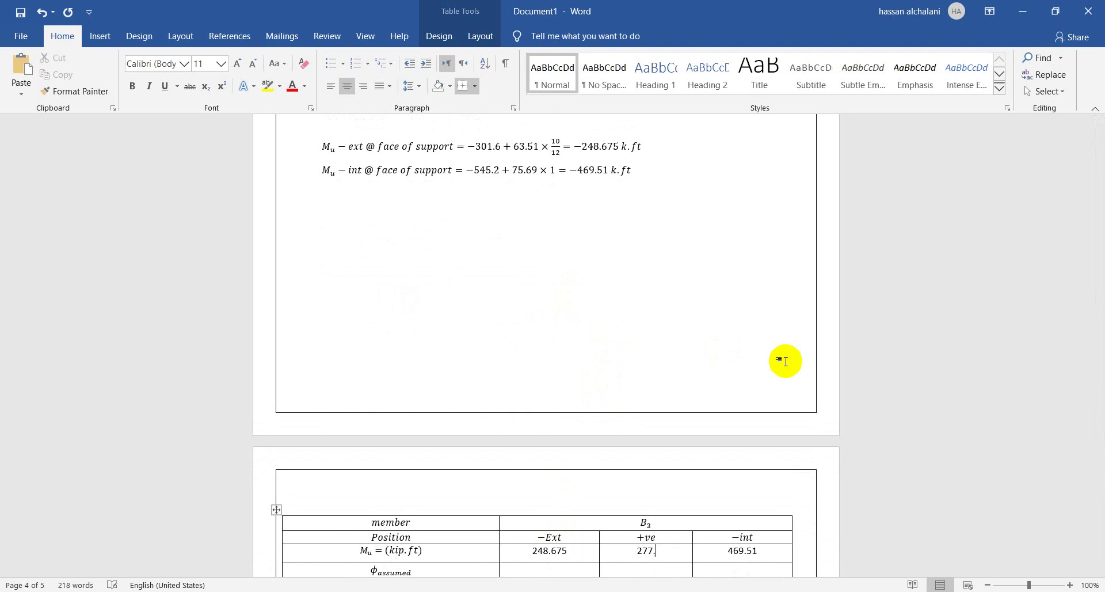
text(3)
scroll(784, 360, up, 7)
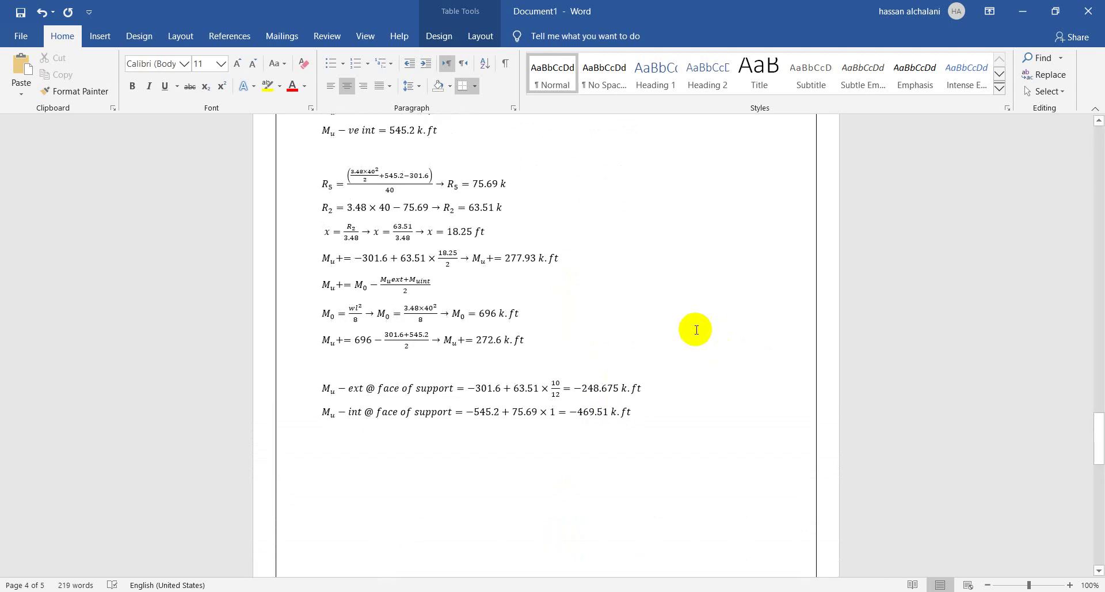
Step: Set the assumed ϕ to 0.9 for the −Ext, +ve and −int positions in the B₃ table
scroll(679, 326, down, 15)
click(509, 300)
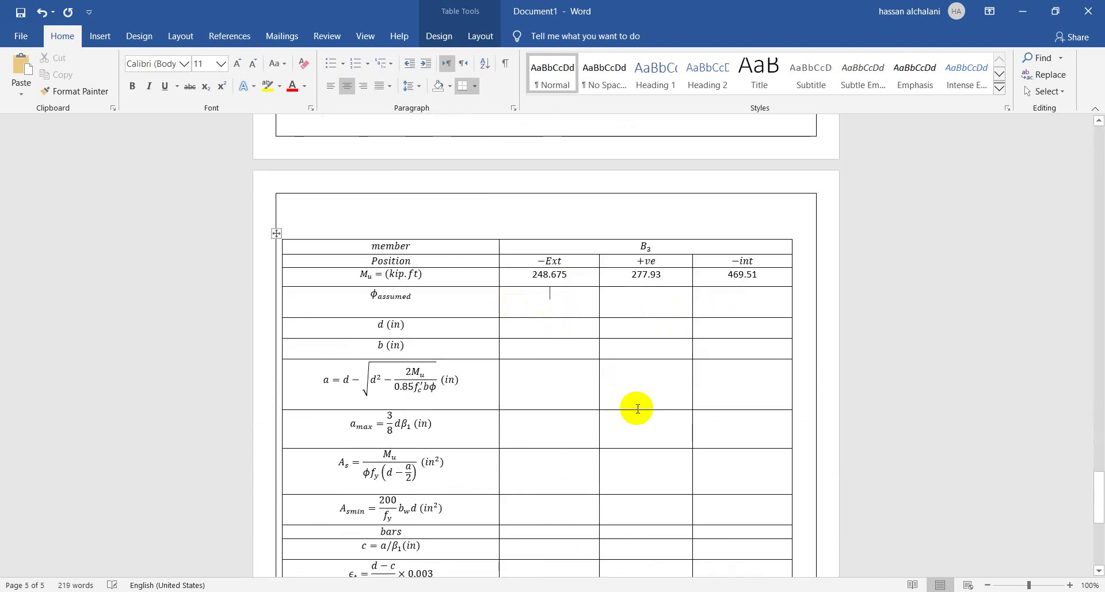
text(0.9)
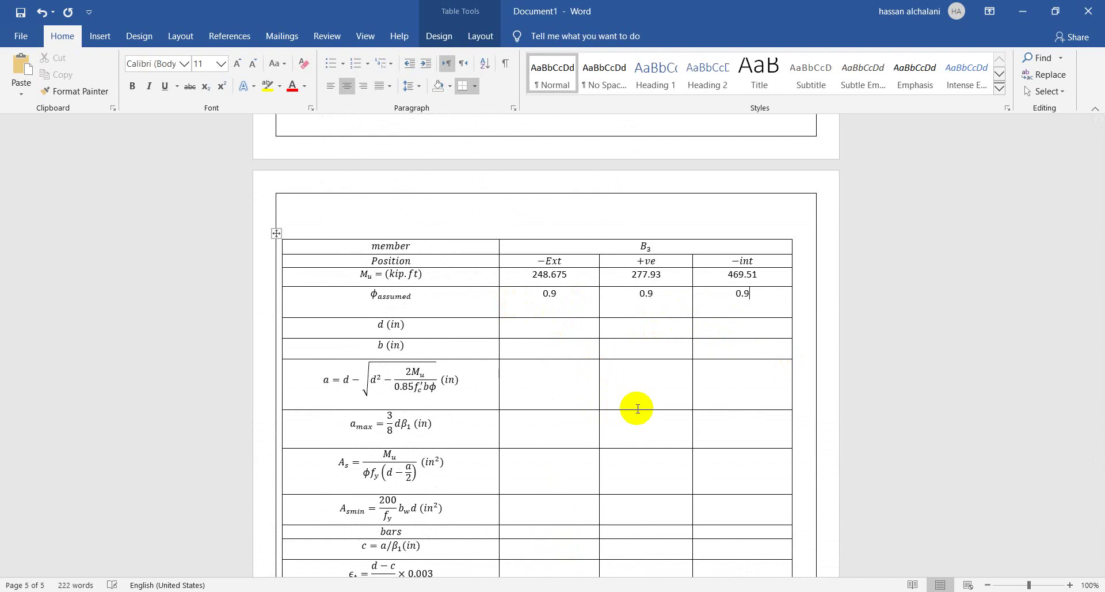
Step: Start a new equation d = 24 below the interior face-of-support moment equation on page 4
scroll(535, 321, up, 6)
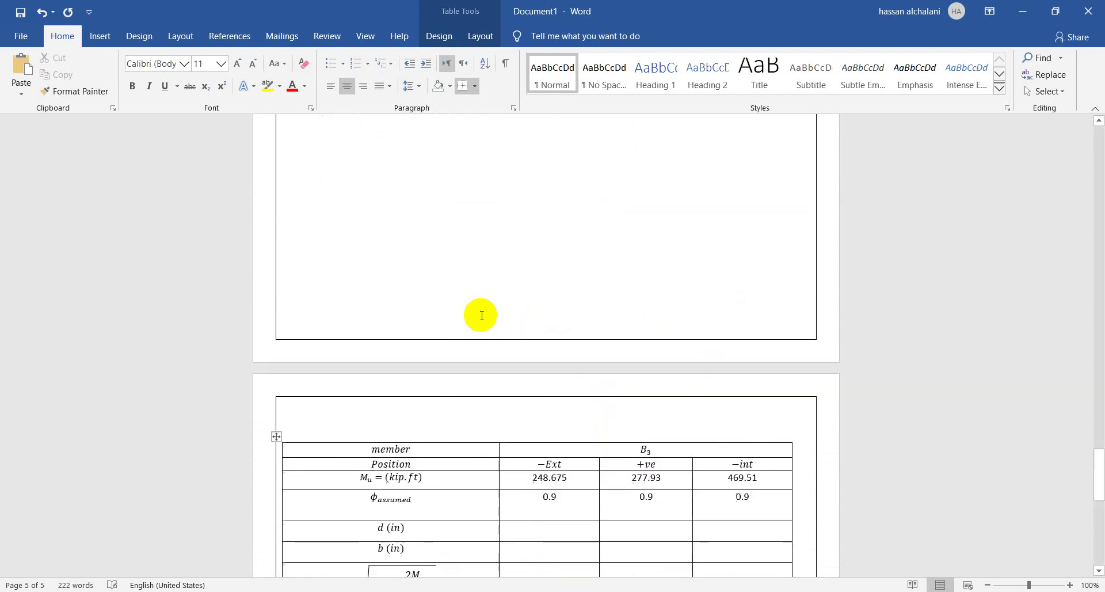
scroll(481, 315, up, 2)
click(316, 223)
key(alt+equal)
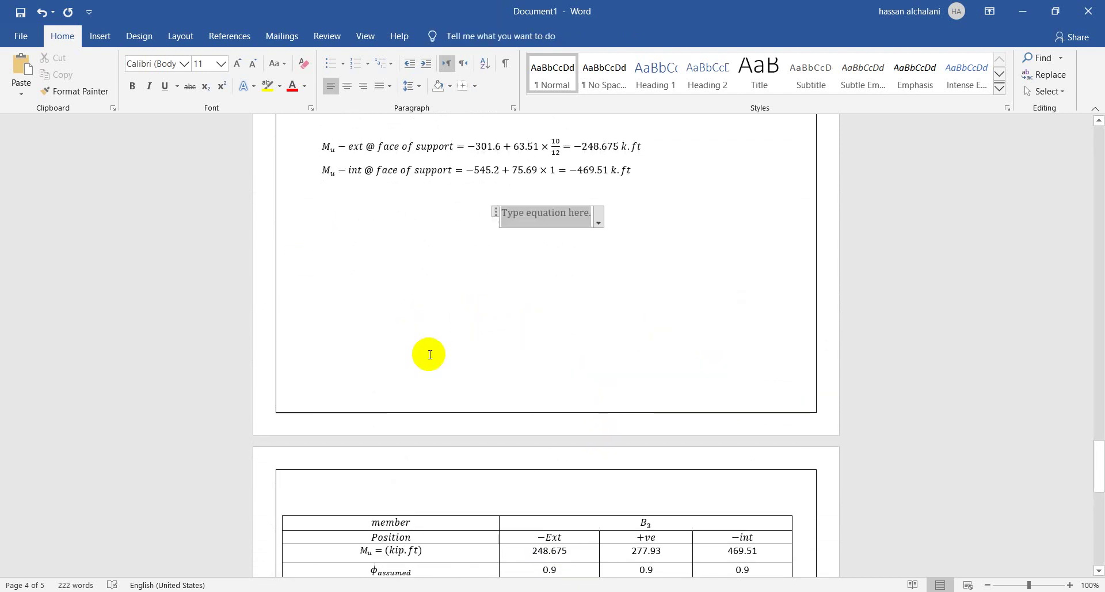
text(d=)
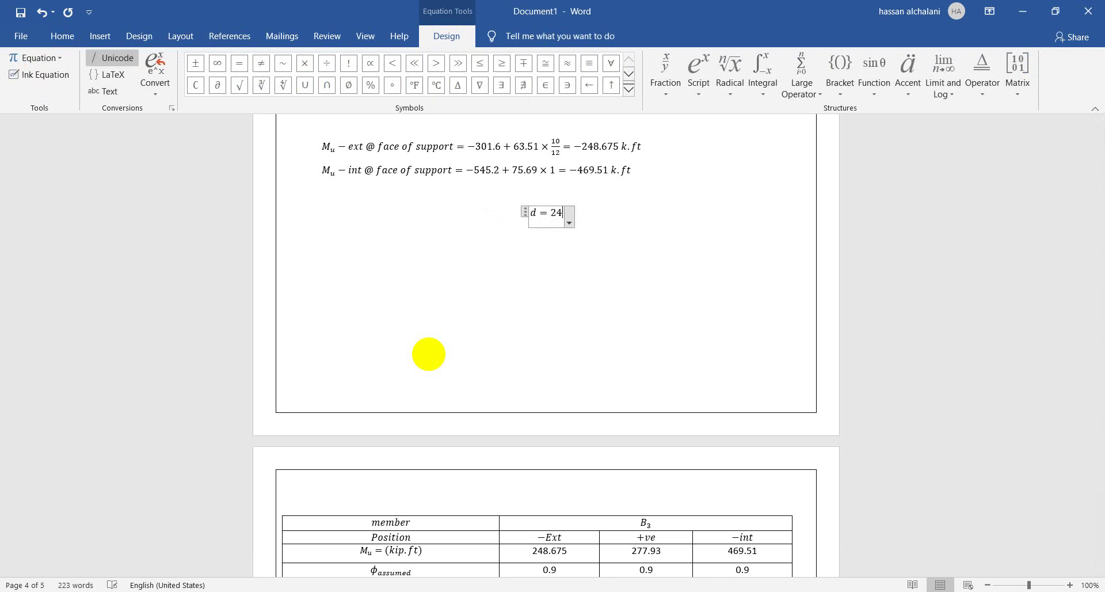
Step: Examine the beam depth dimensions in the frame elevation above the load calculations on page 2
key(alt+Tab)
key(Tab)
key(Tab)
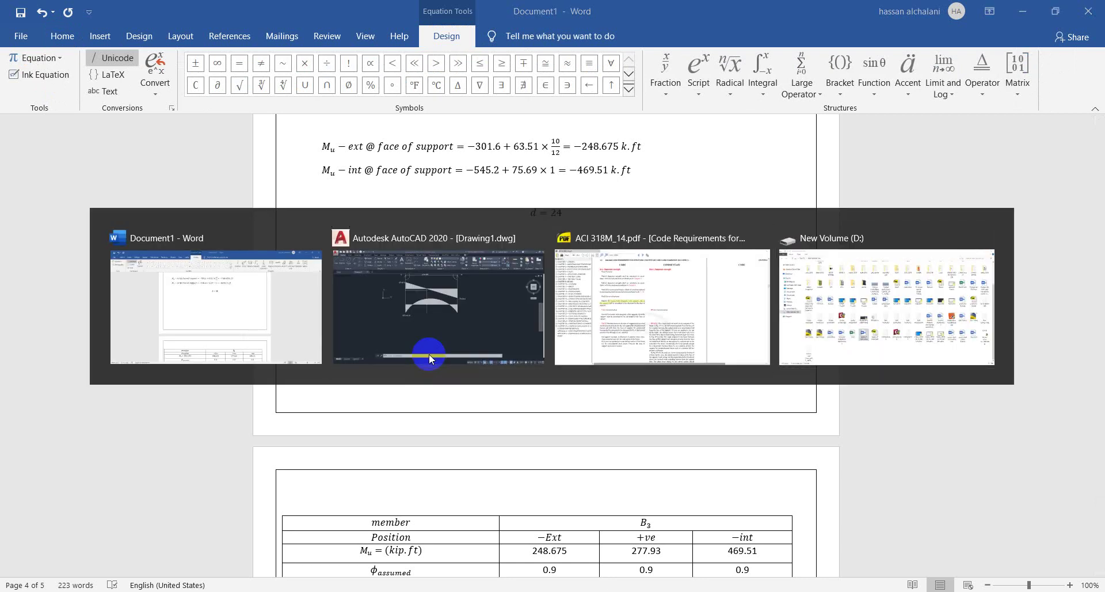
key(Escape)
scroll(430, 354, up, 5)
scroll(430, 354, up, 20)
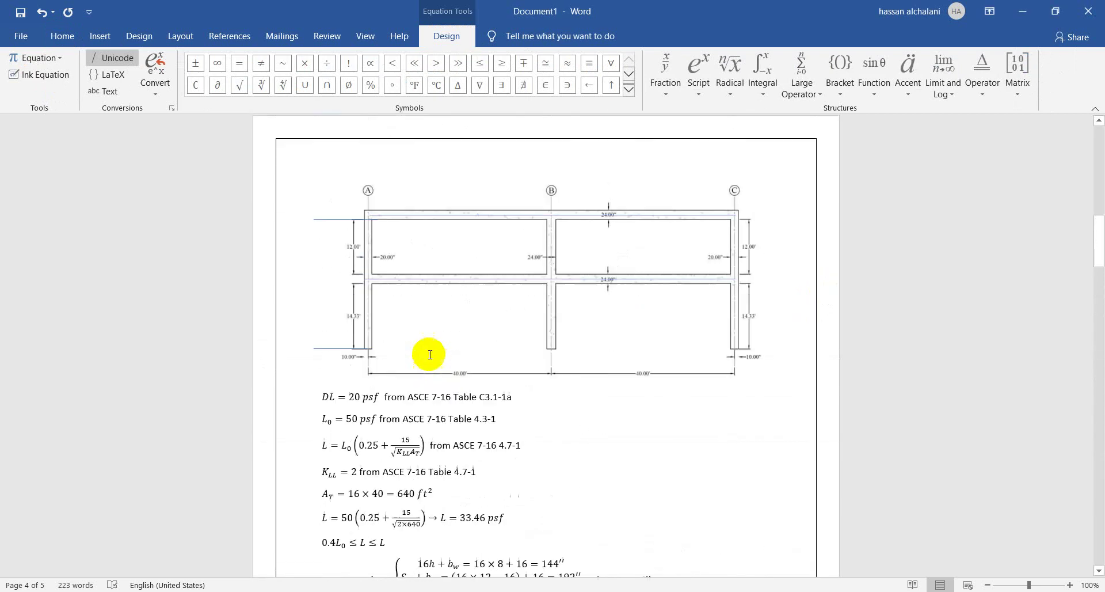
scroll(517, 412, down, 5)
ctrl+scroll(626, 412, up, 7)
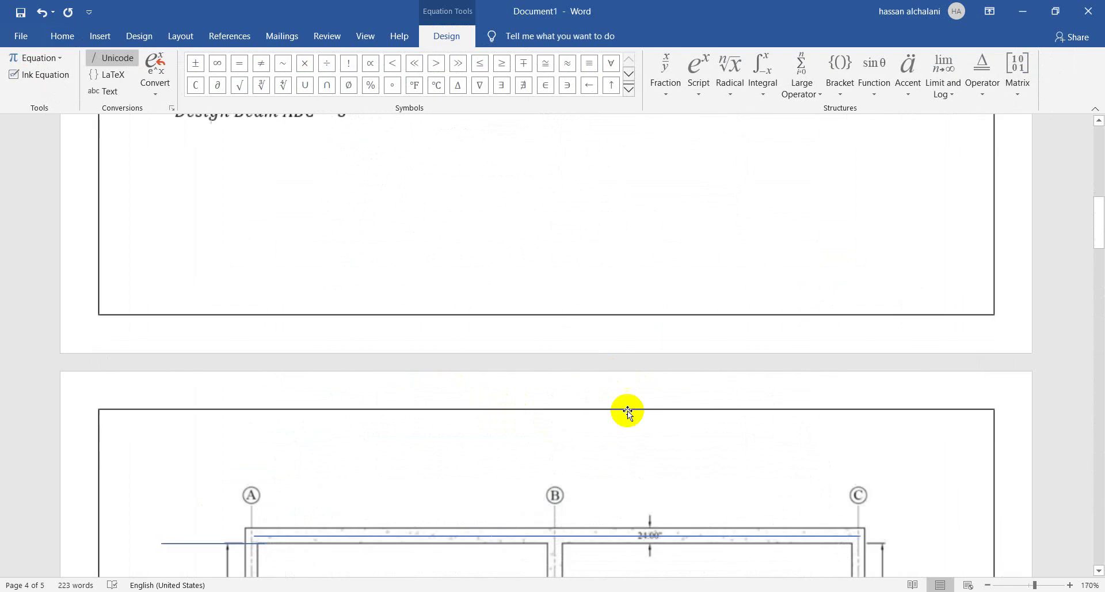
scroll(653, 540, down, 4)
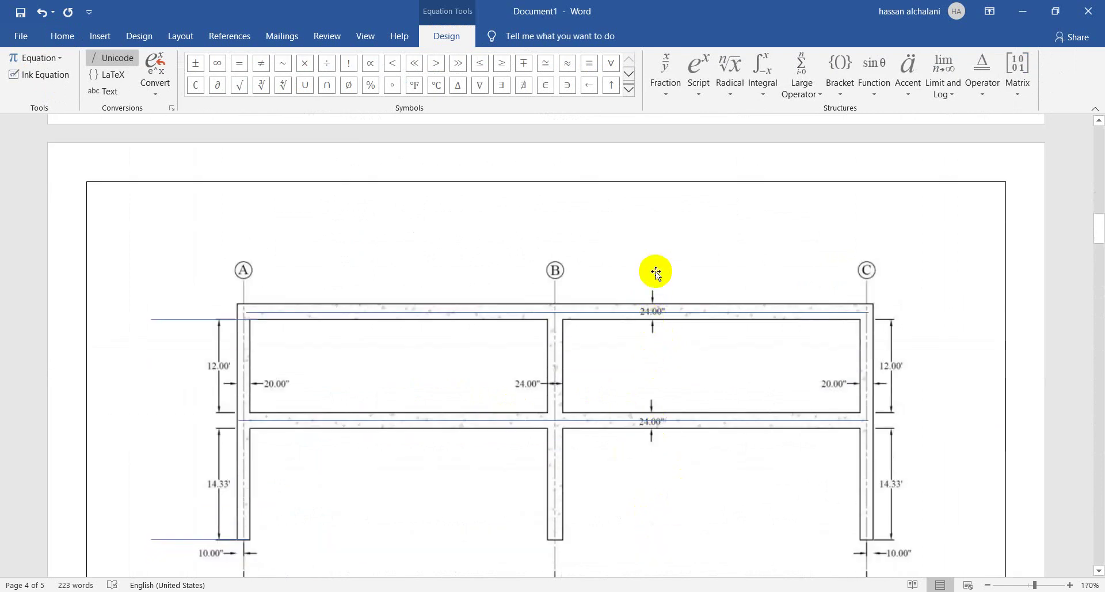
scroll(637, 340, down, 1)
ctrl+scroll(636, 340, down, 7)
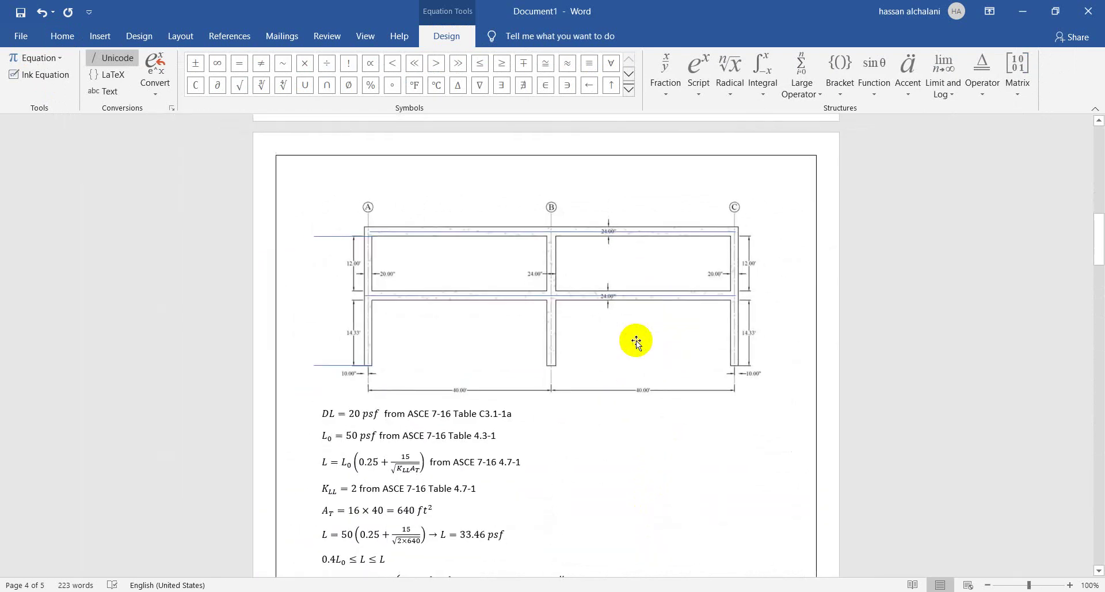
scroll(636, 340, down, 1)
ctrl+scroll(592, 249, down, 1)
scroll(592, 249, down, 3)
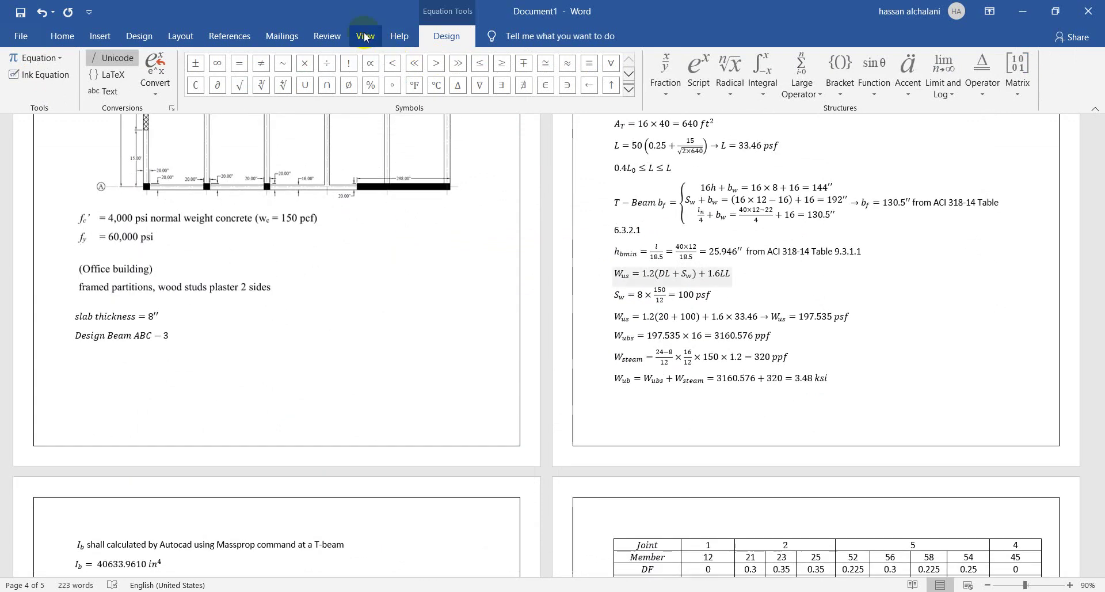
Step: Reset the document zoom to 100% and add − c − after 24 in the d equation on page 4
click(365, 35)
click(426, 72)
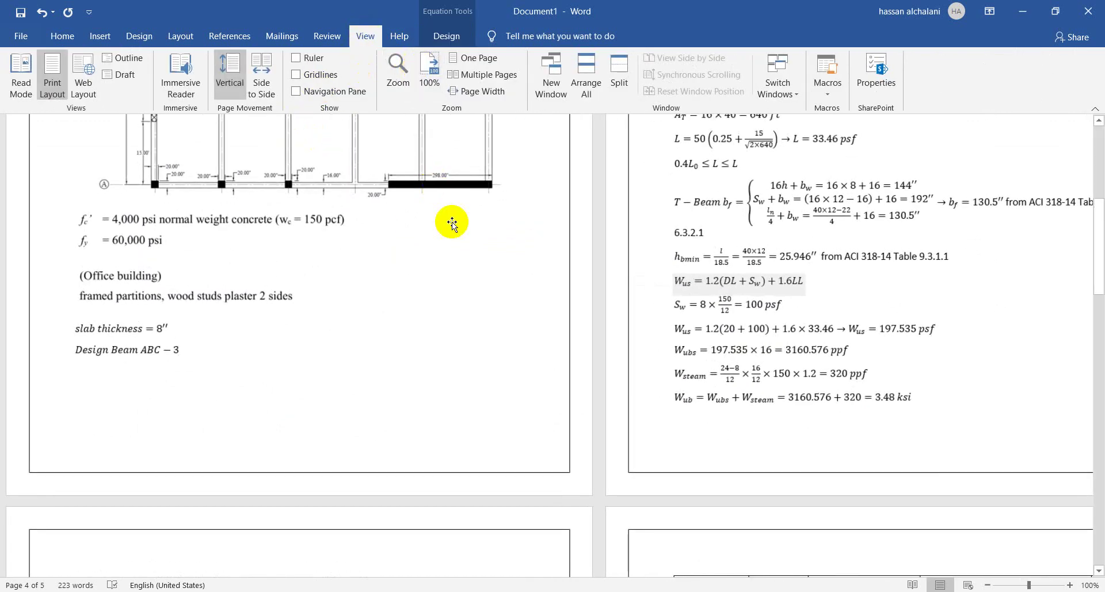
scroll(451, 222, down, 10)
scroll(453, 222, down, 15)
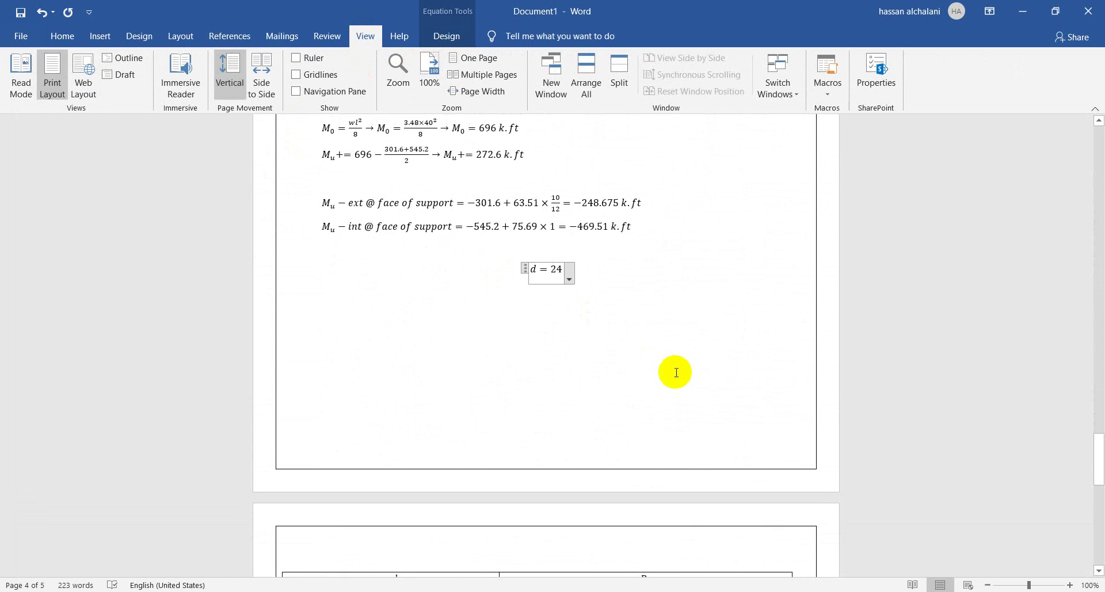
text(-c-)
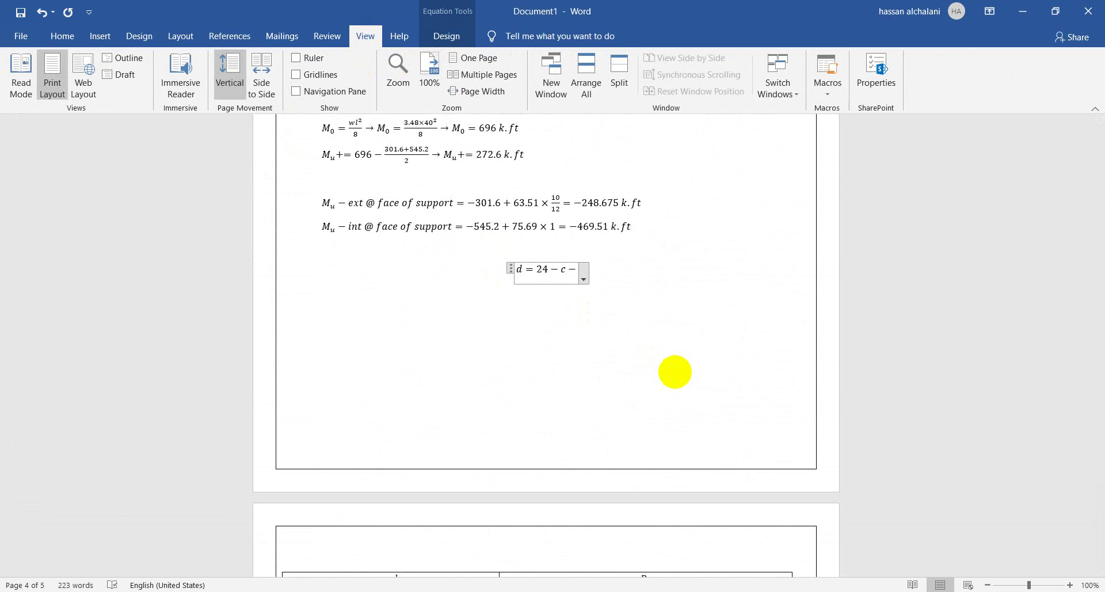
Step: Insert a line reading "Use #8 bars" between the interior face-of-support moment equation and the d equation, with "#8 bars" as an equation
key(Up)
key(Up)
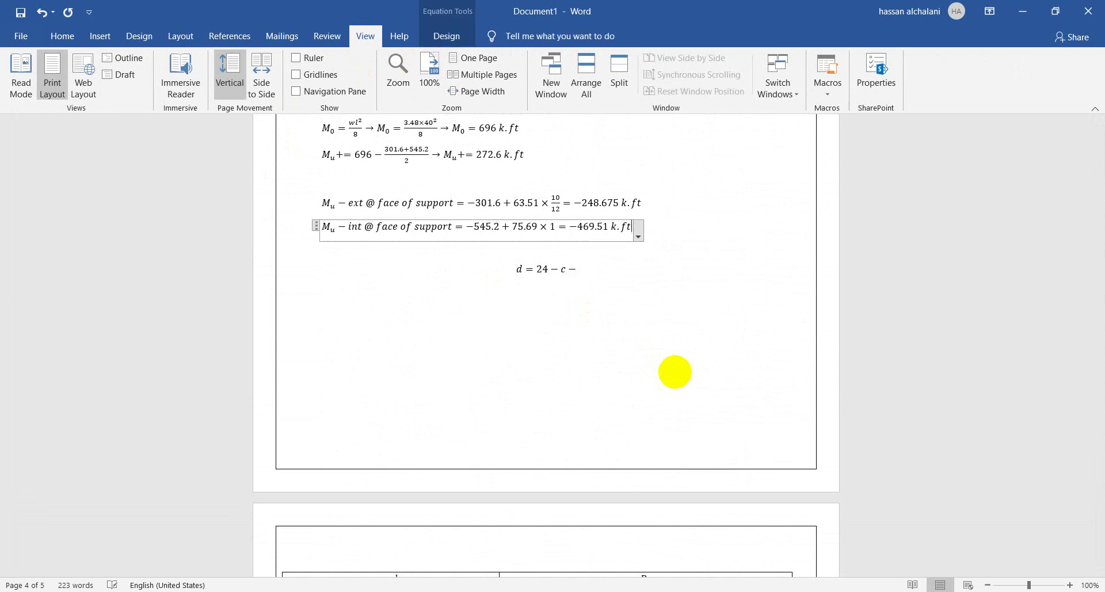
key(Down)
key(Return)
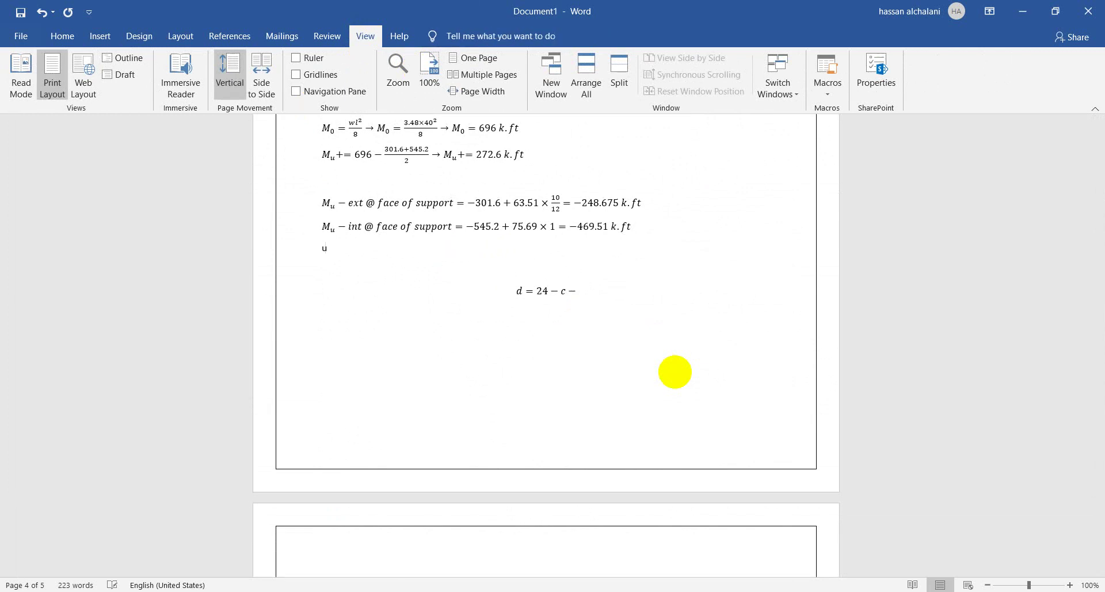
text(Use)
key(alt+equal)
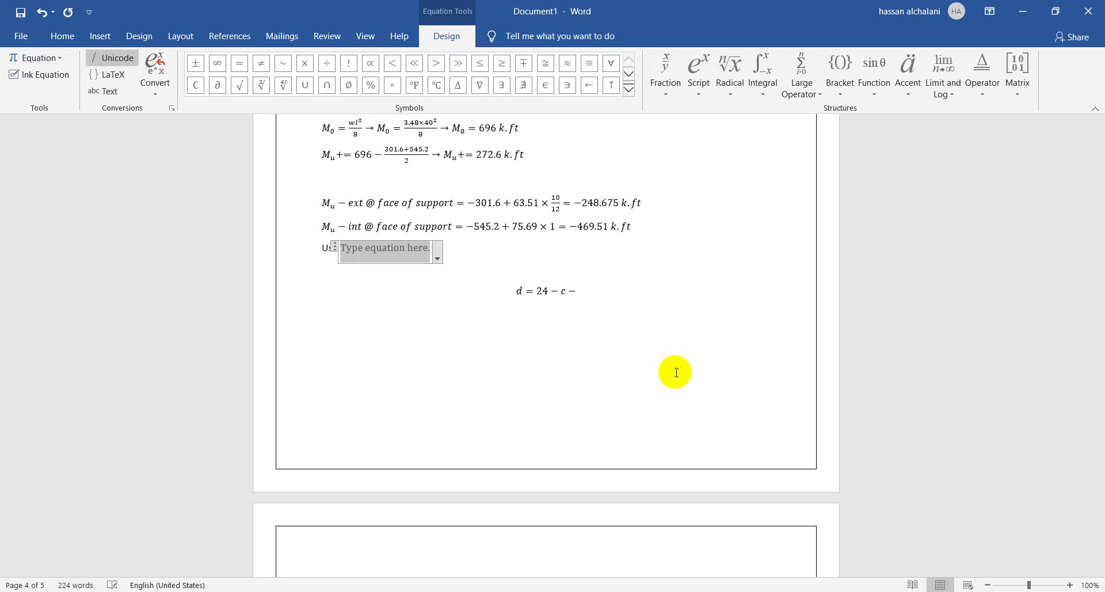
text(#8 bars)
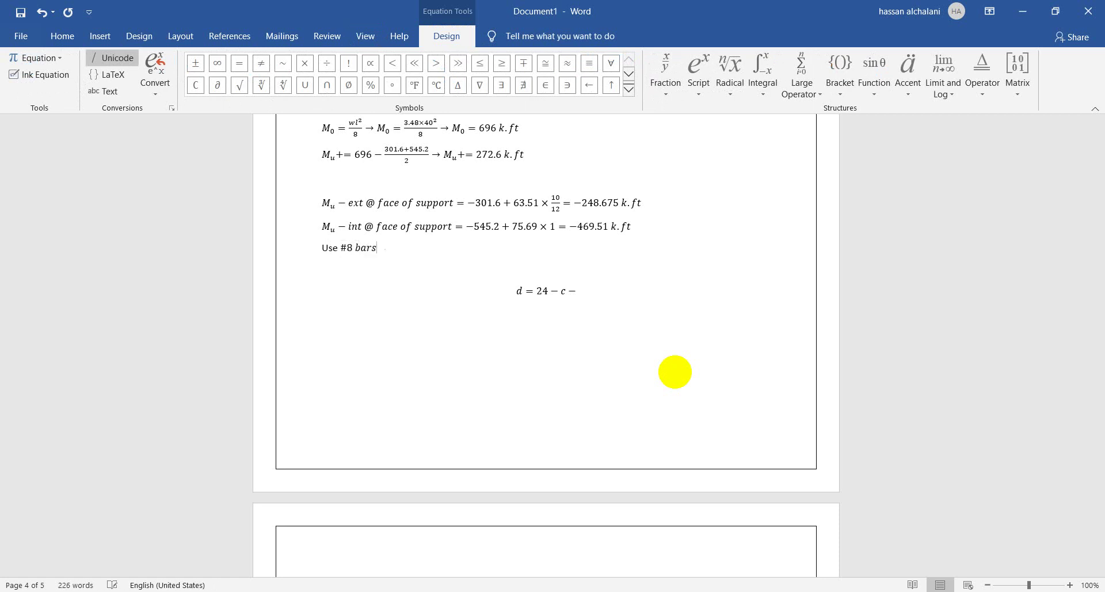
key(Right)
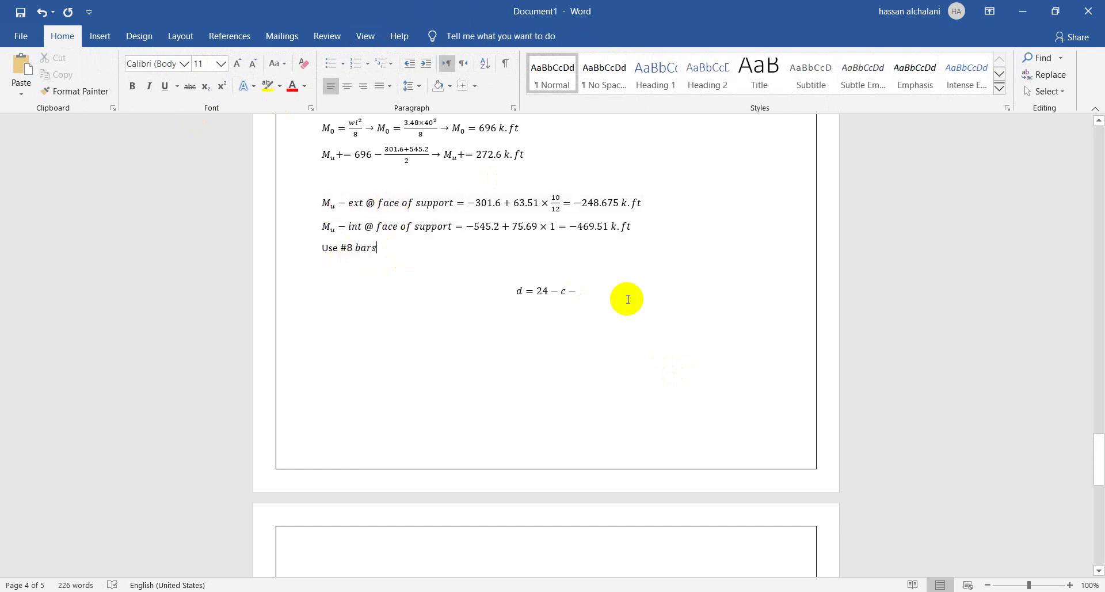
Step: Extend the effective depth equation to d = 24 − c − #8 −
click(571, 294)
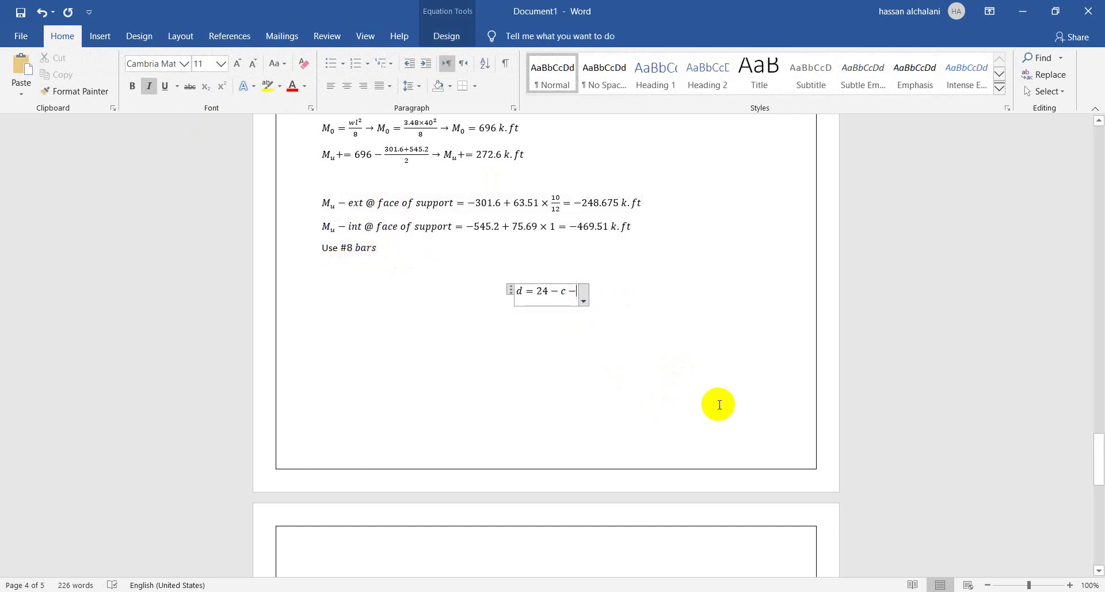
text(#9)
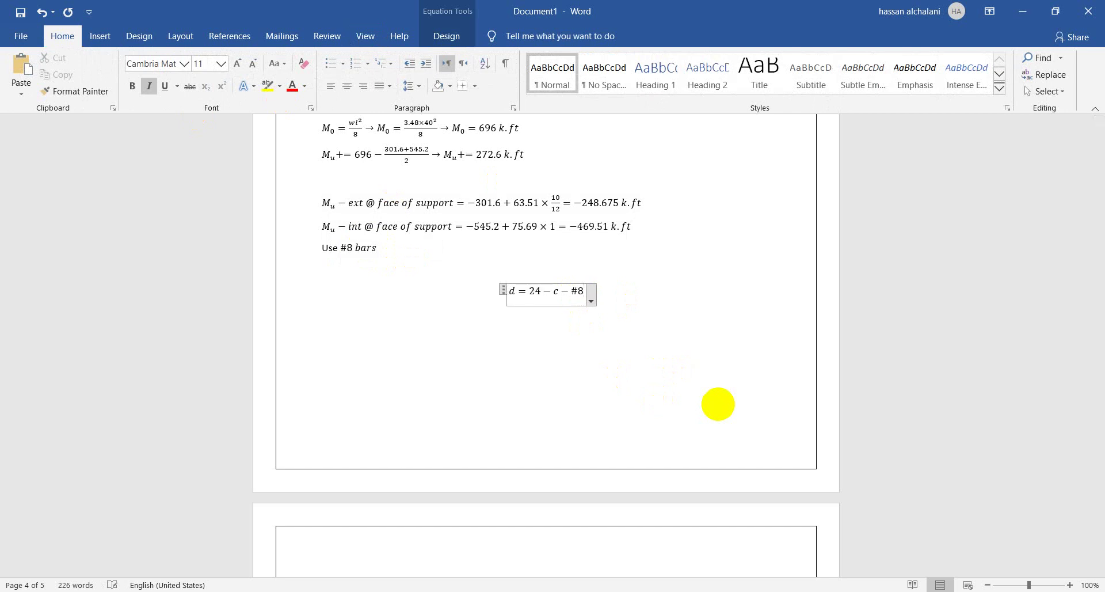
text(-)
Step: Append "and #3 for stirrups" to the bar size line and continue the d equation with #3 →
click(434, 249)
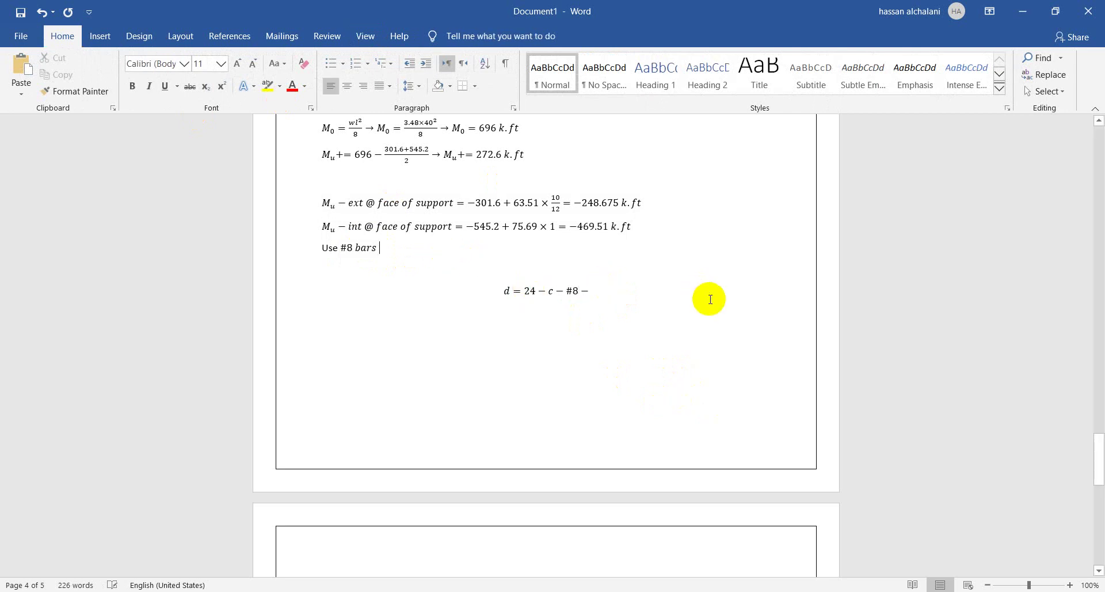
text(and)
key(alt+equal)
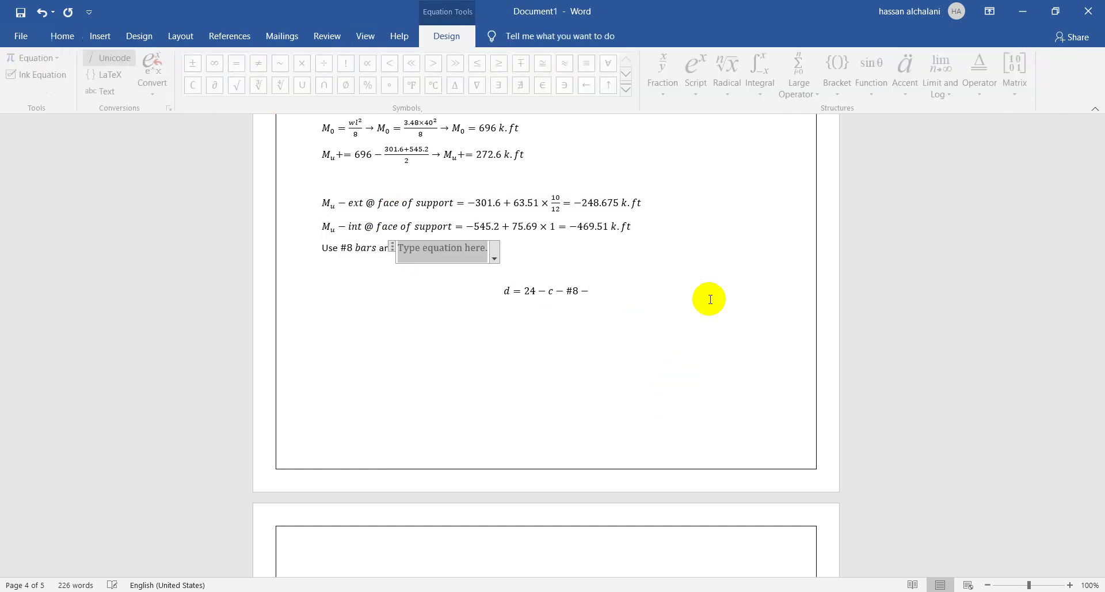
text(#3)
key(Right)
text(fo)
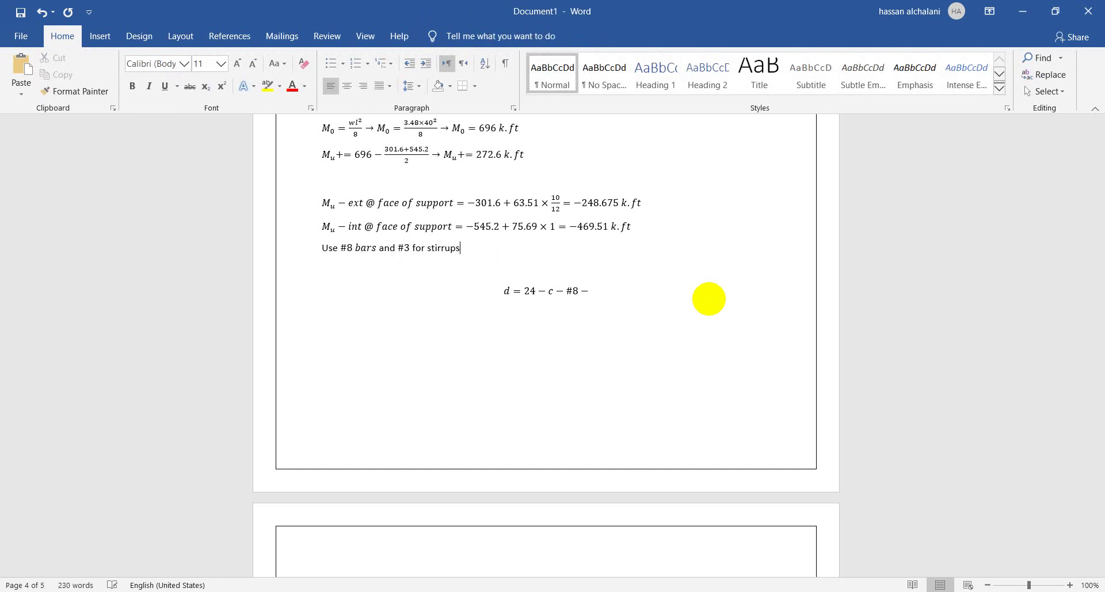
click(586, 291)
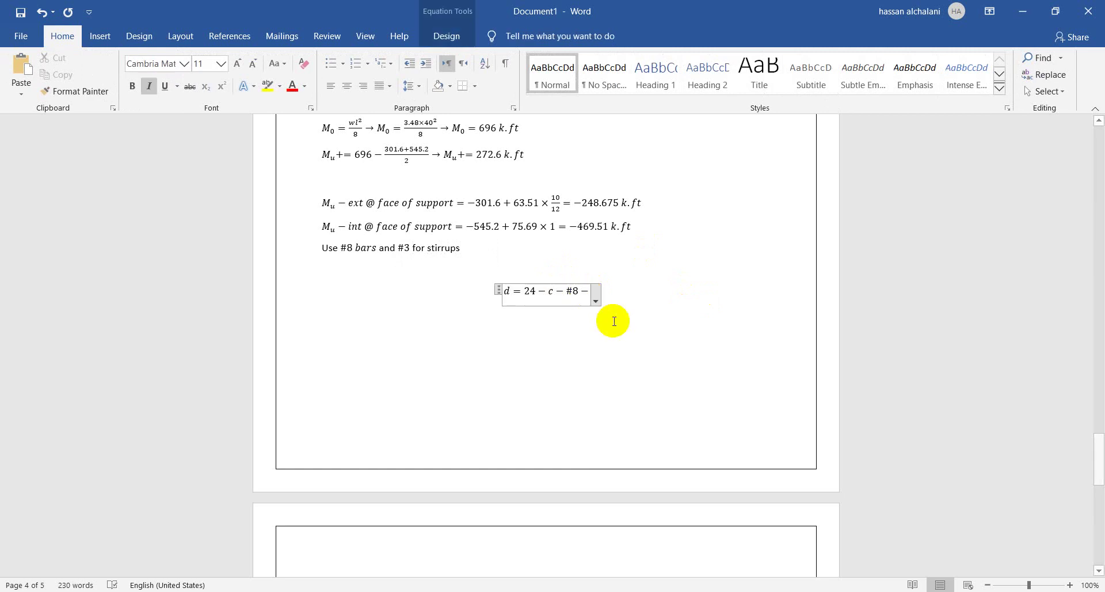
text(#3-)
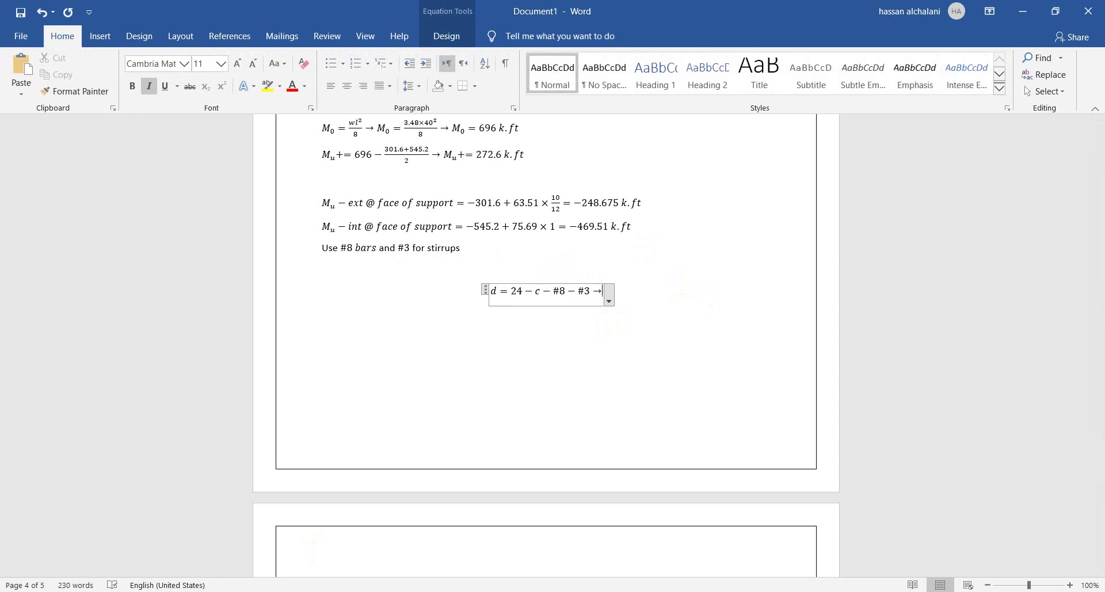
Step: Switch to File Explorer and open ACI_318-14.pdf from the Downloads folder
key(alt+Tab)
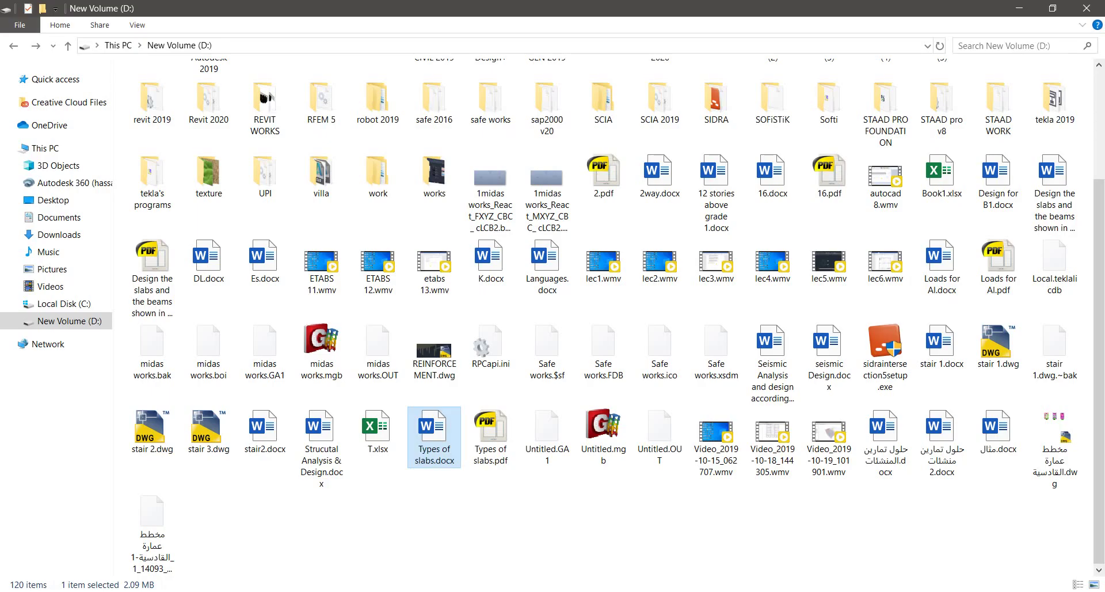
click(58, 234)
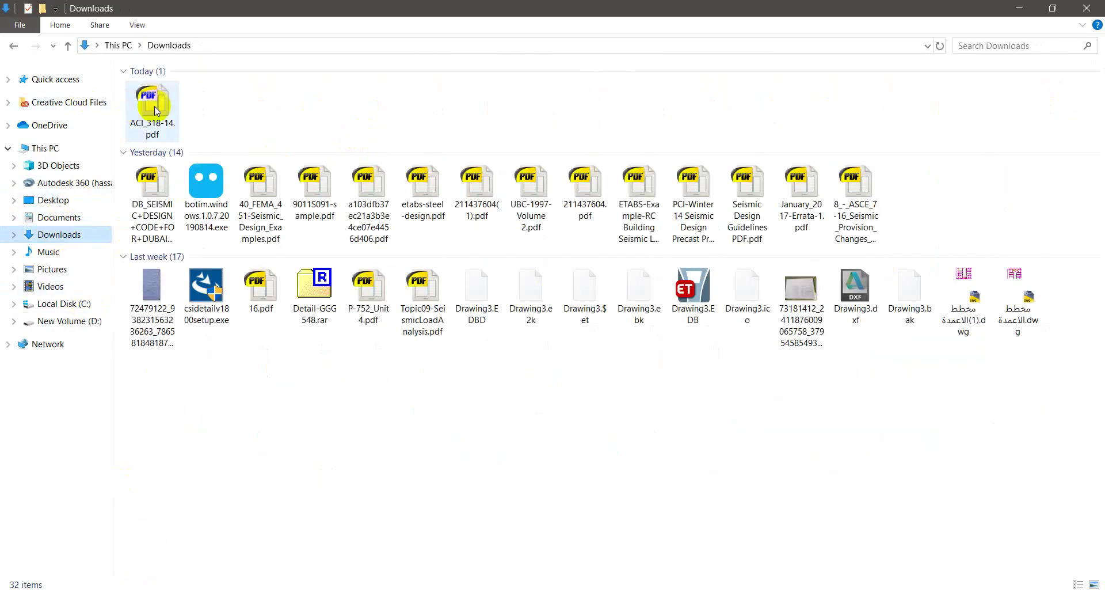
click(154, 105)
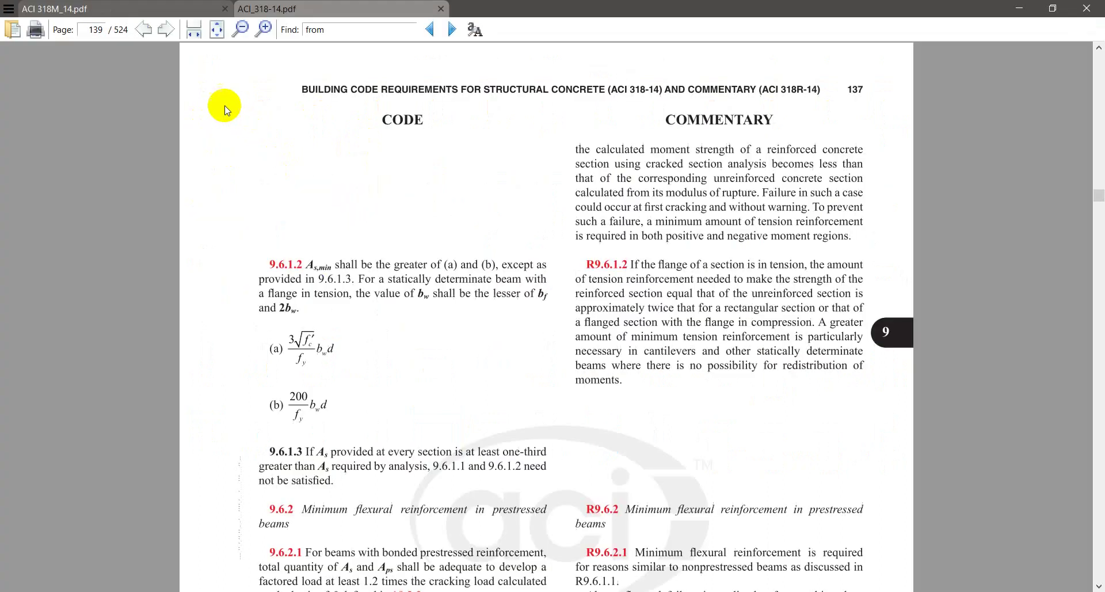
Step: Look through the ACI 318-14 code from the section 9.6 reinforcement minimums to the chapter 22 sectional strength provisions for data on the effective depth
scroll(288, 127, down, 20)
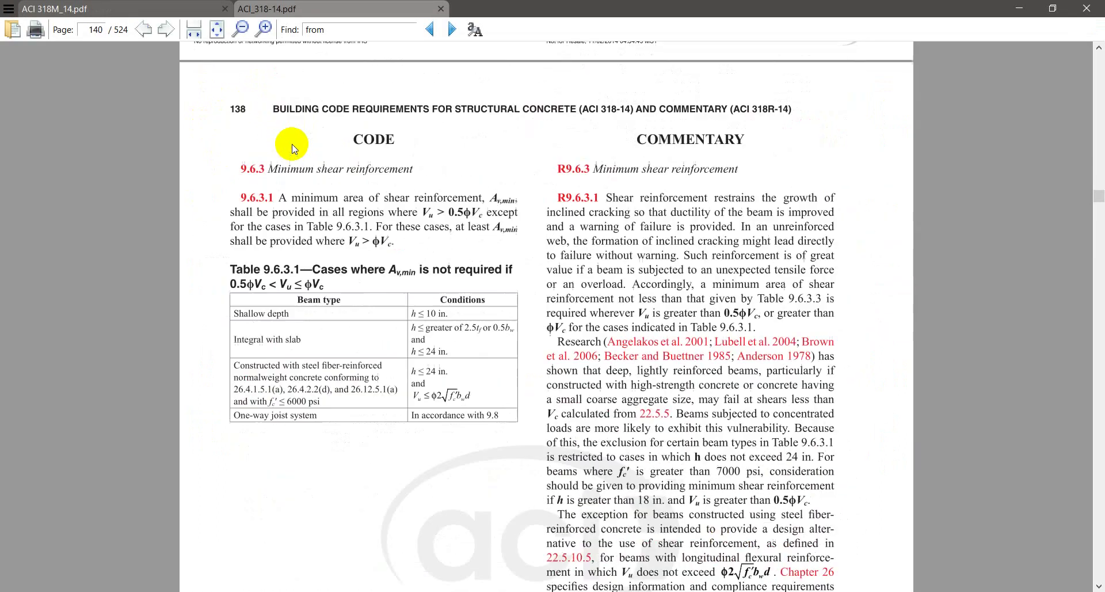
scroll(294, 152, down, 8)
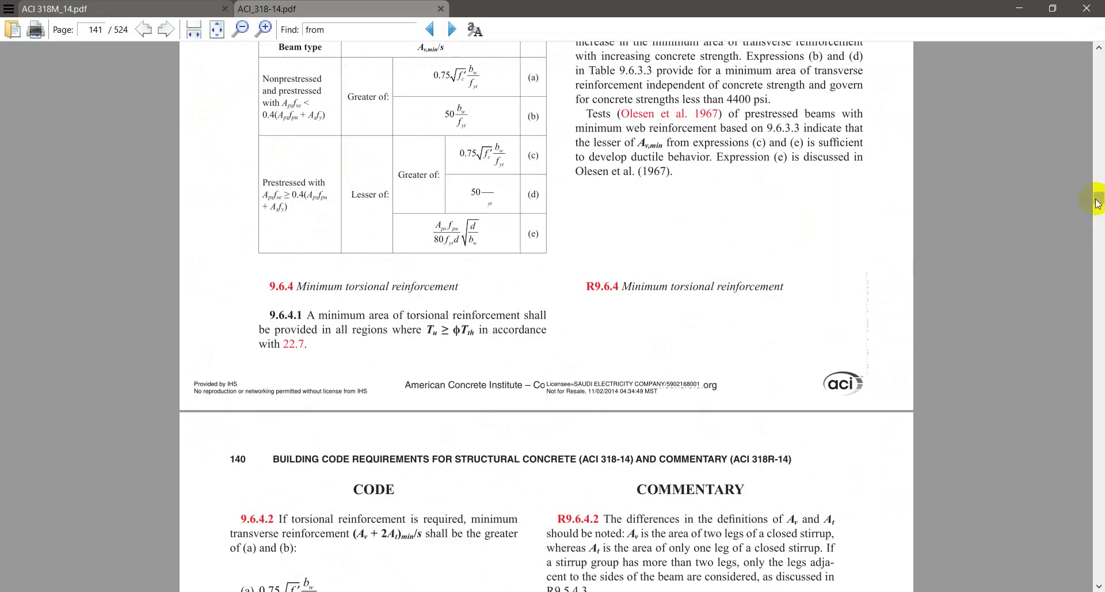
drag(1099, 195, 1098, 341)
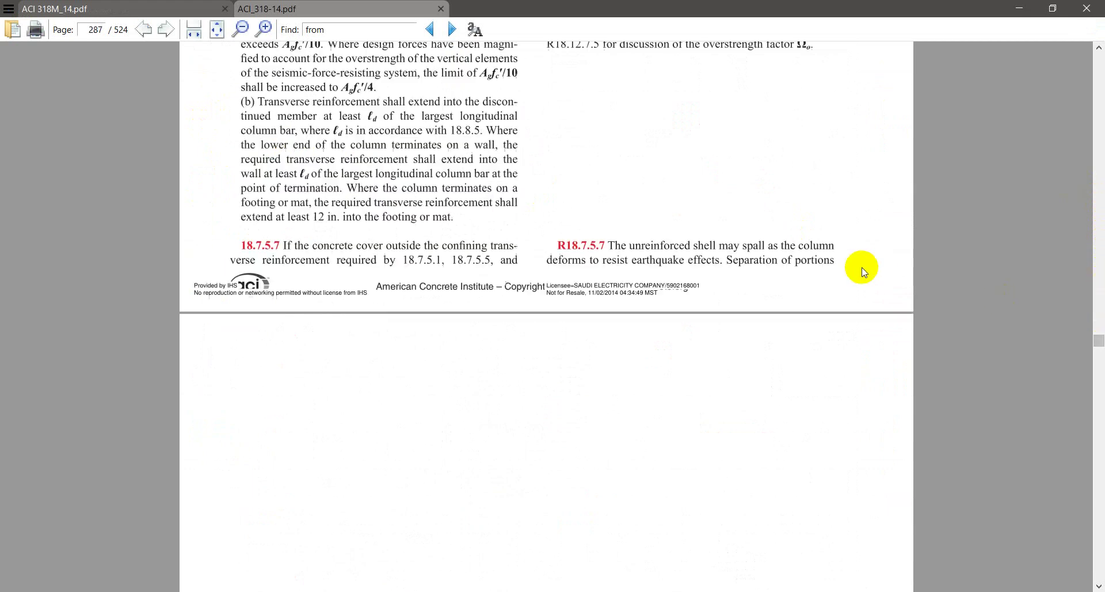
scroll(863, 270, down, 20)
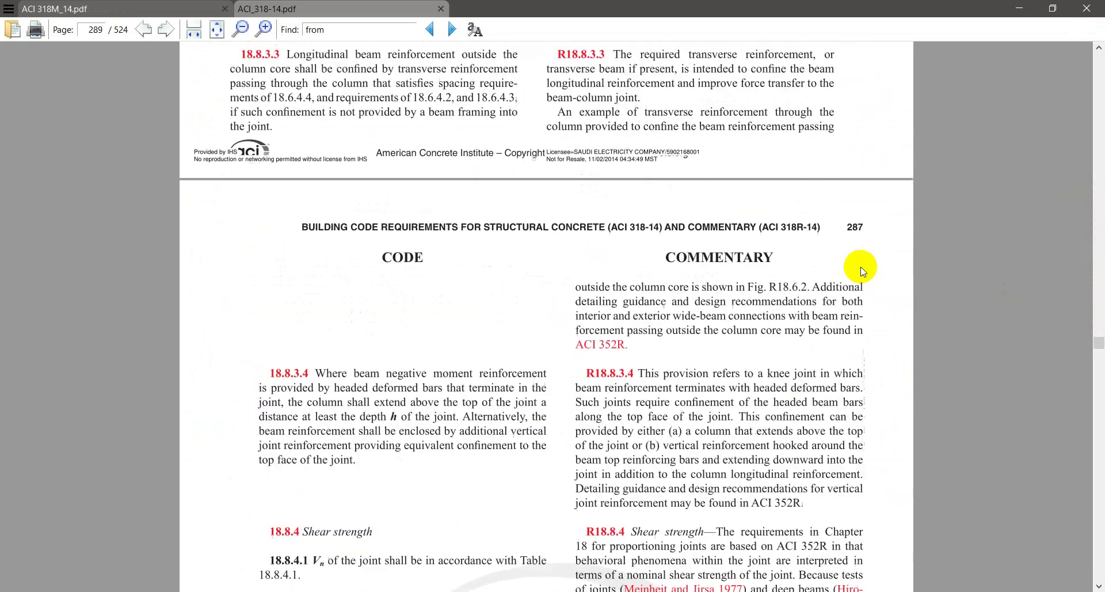
scroll(861, 270, down, 20)
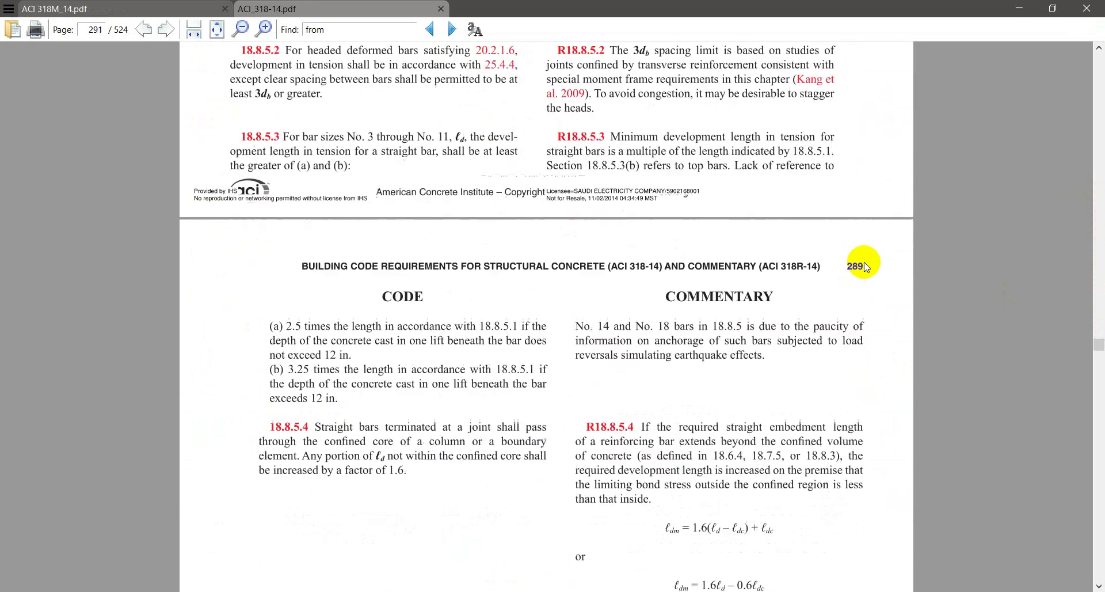
scroll(864, 262, down, 20)
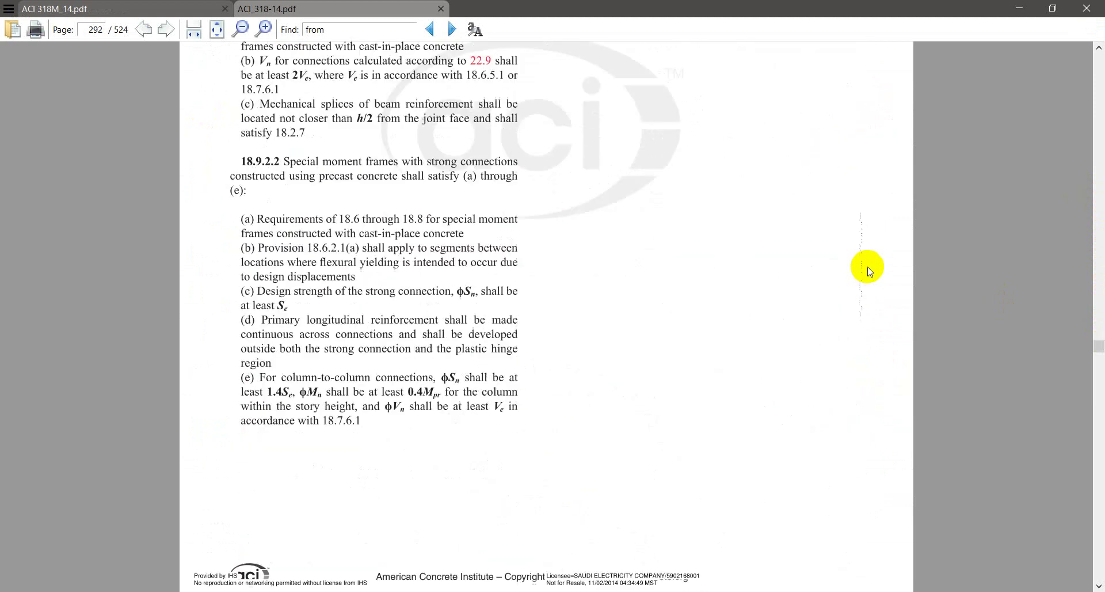
scroll(868, 270, down, 5)
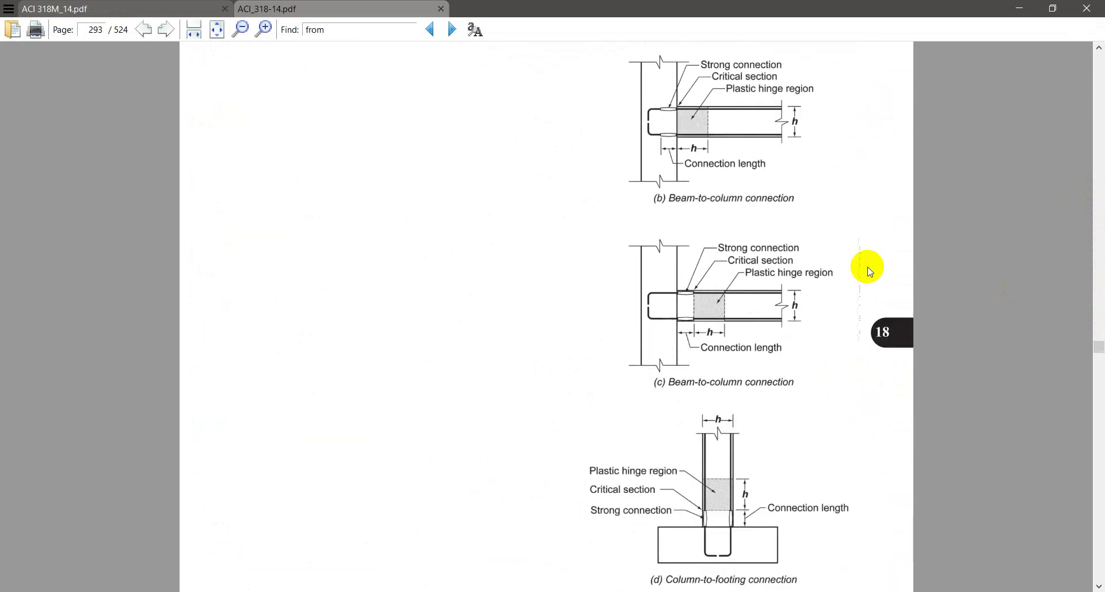
scroll(869, 270, down, 20)
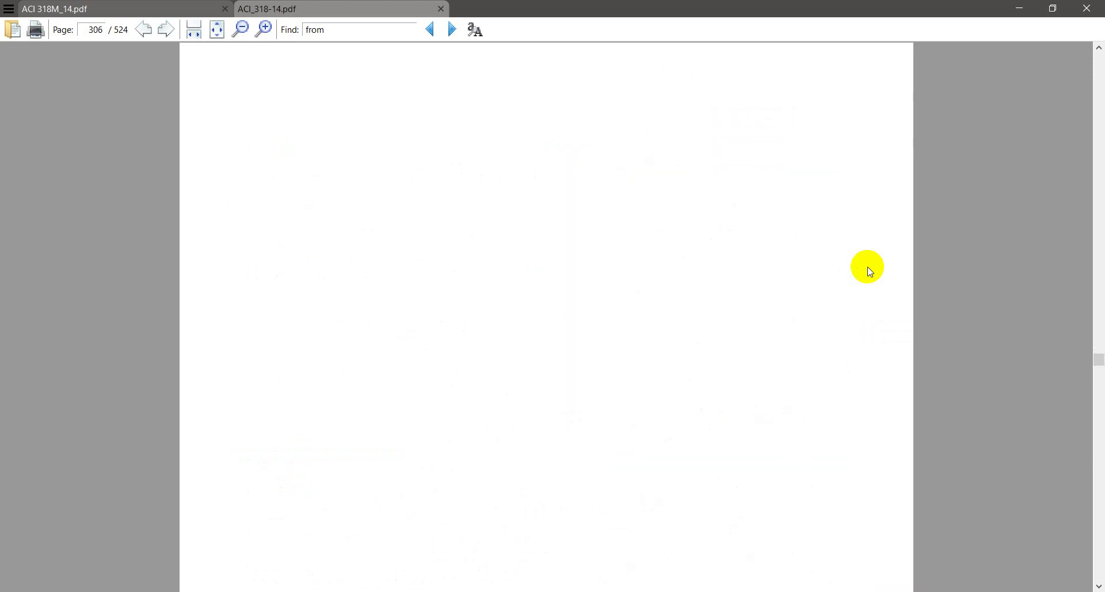
scroll(869, 270, down, 3)
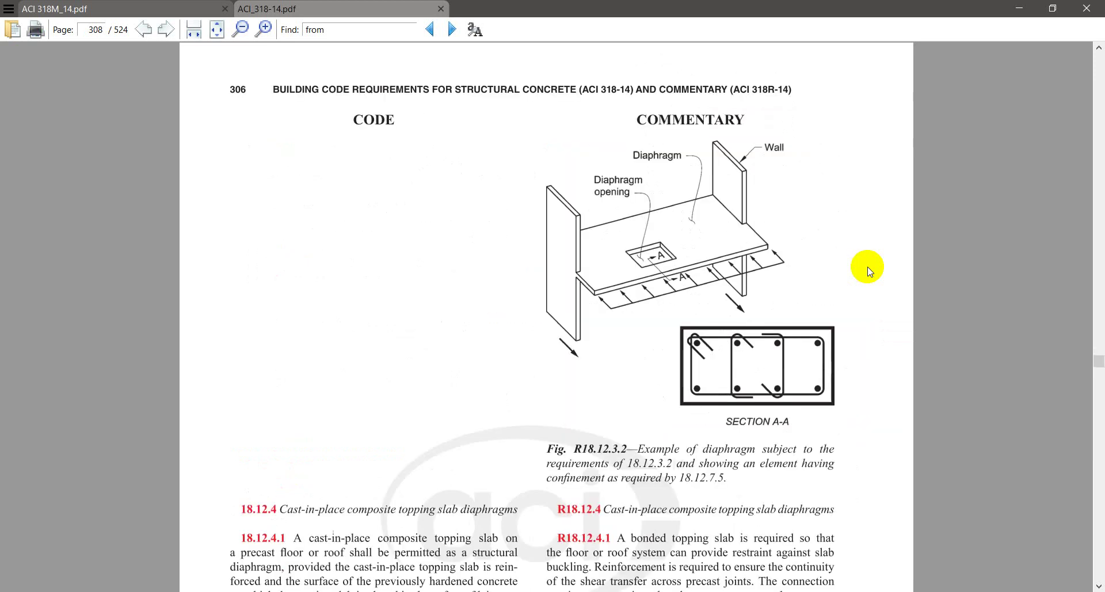
scroll(869, 270, down, 20)
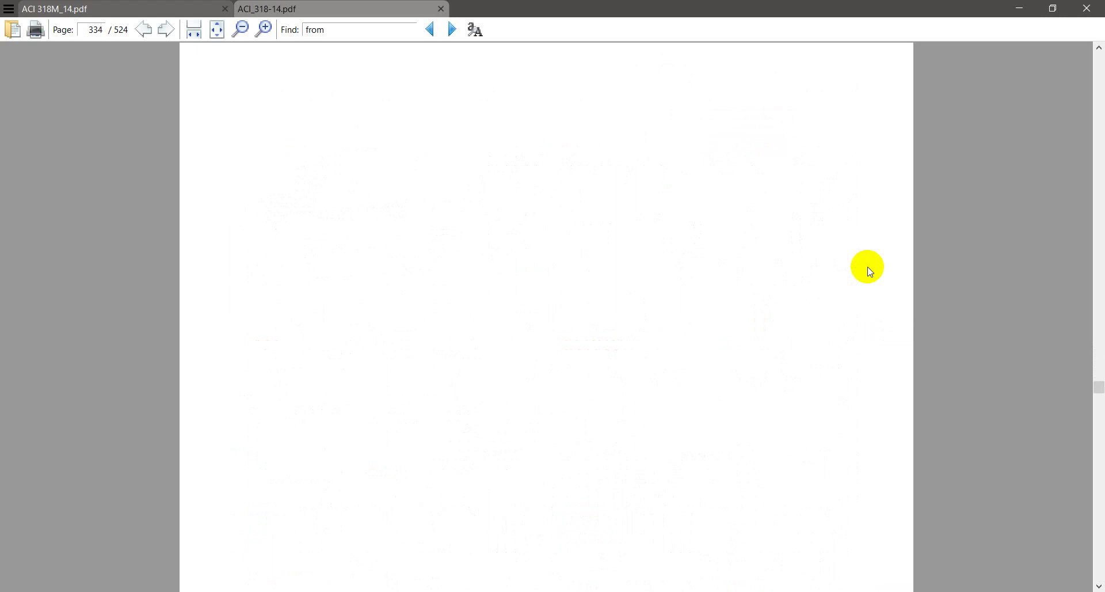
scroll(869, 271, down, 20)
scroll(869, 271, down, 18)
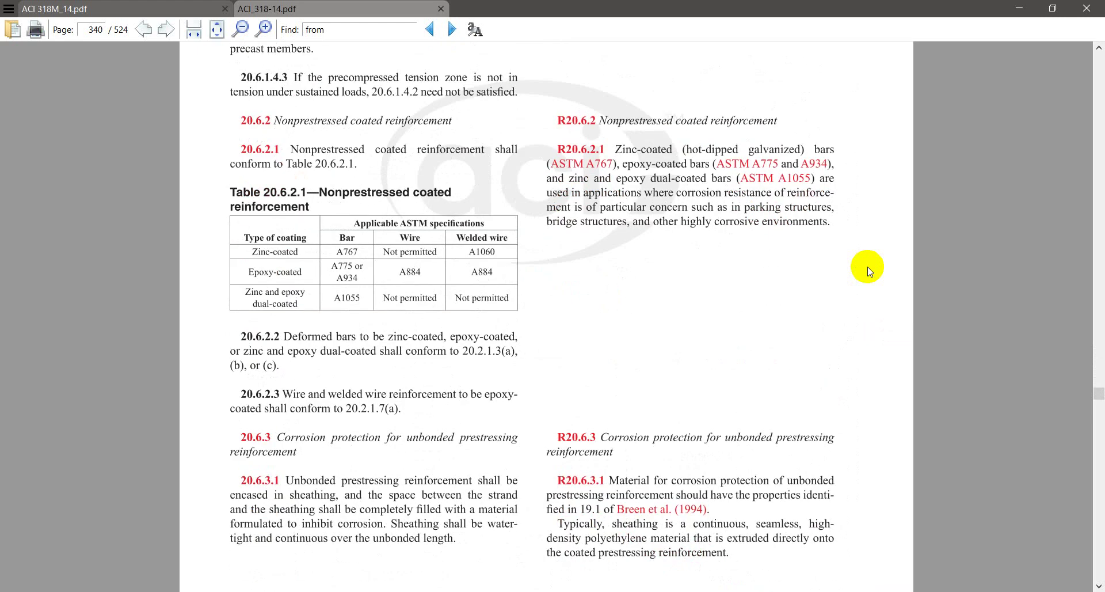
scroll(869, 271, down, 20)
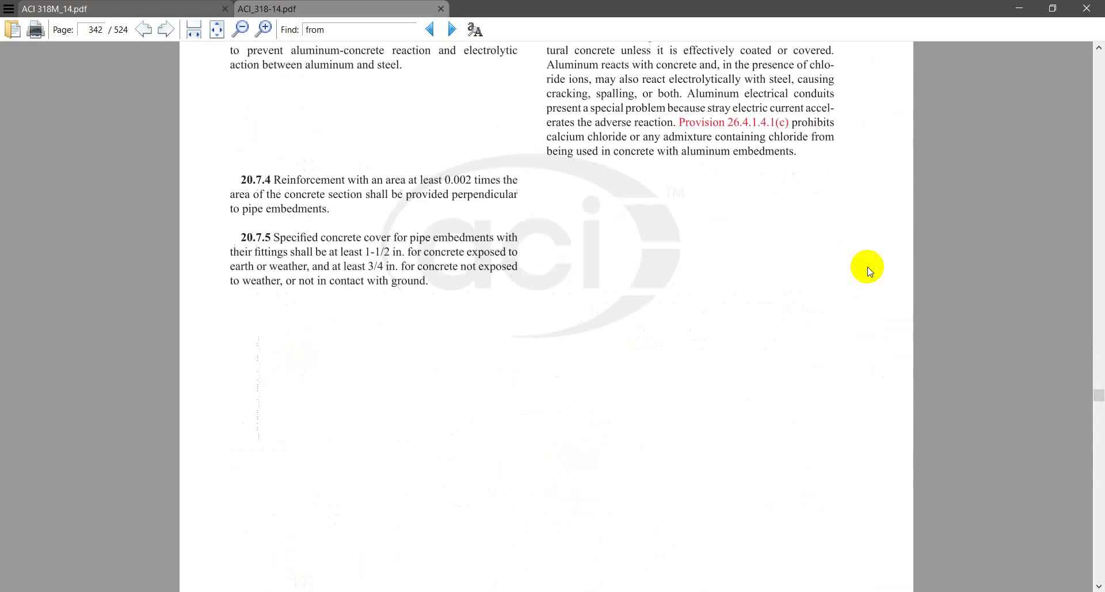
scroll(868, 270, down, 20)
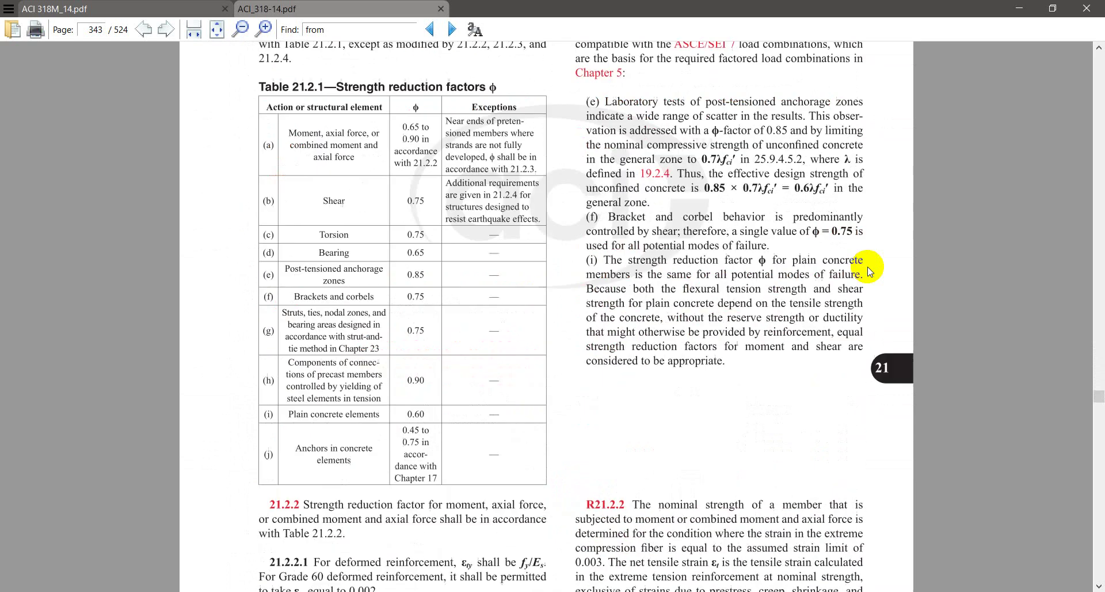
scroll(868, 271, down, 20)
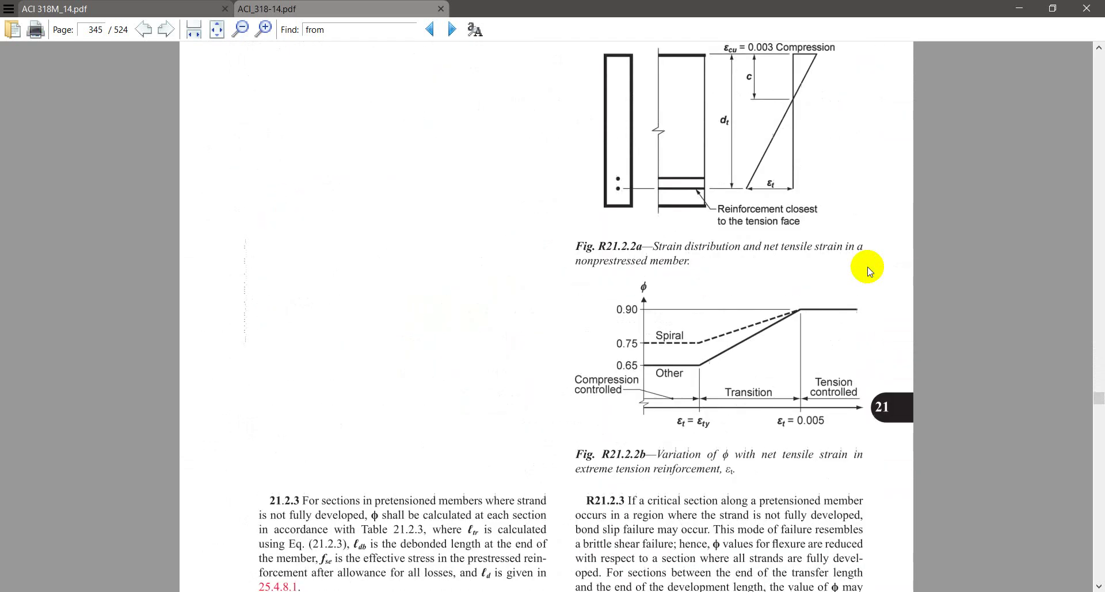
scroll(869, 270, down, 20)
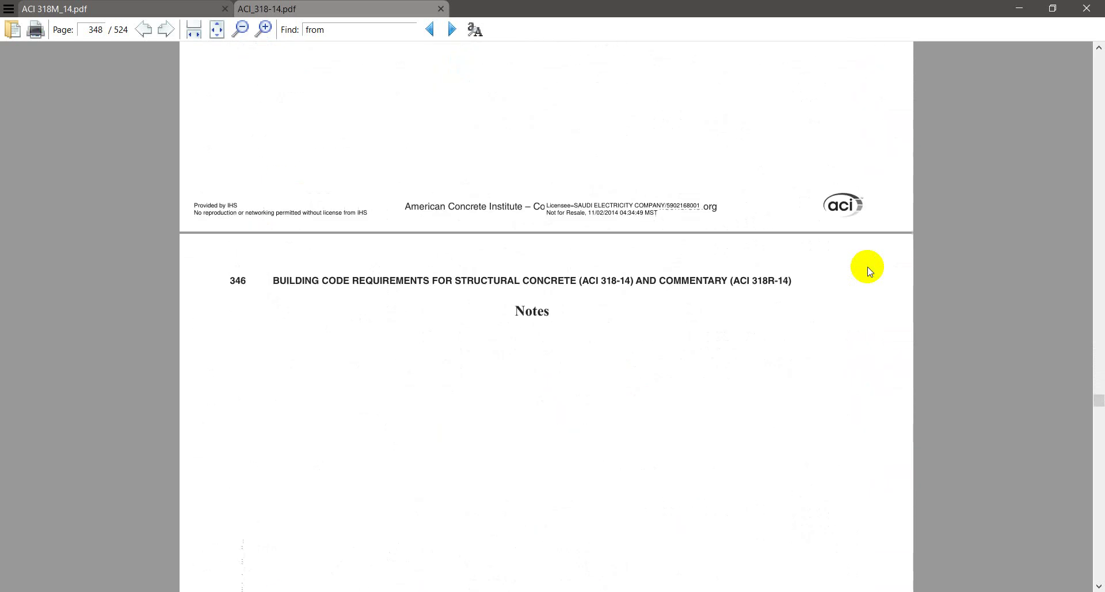
scroll(869, 270, down, 20)
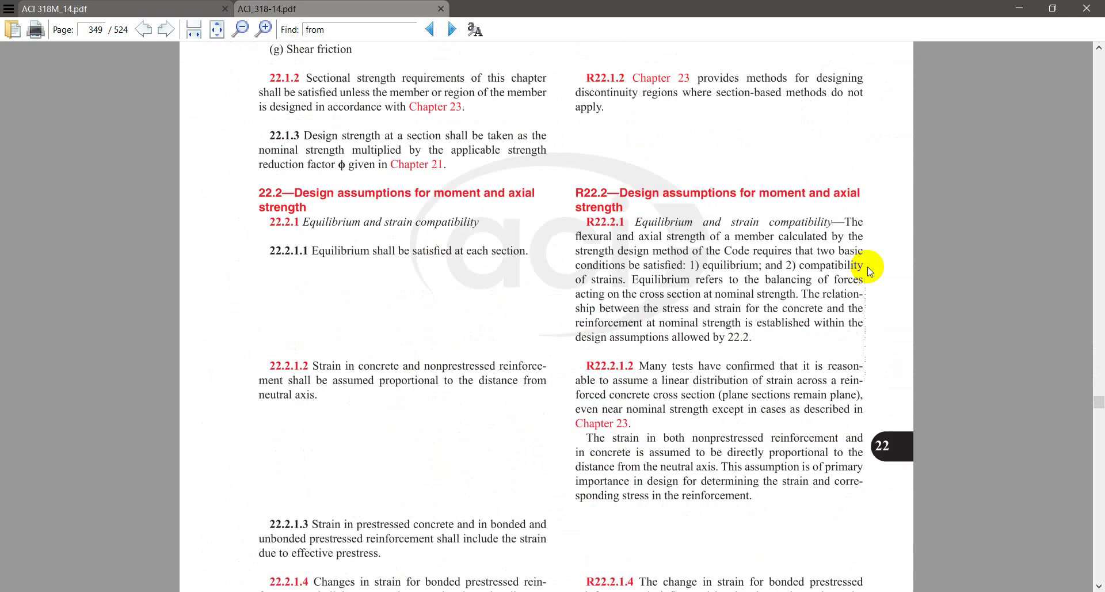
scroll(869, 270, down, 20)
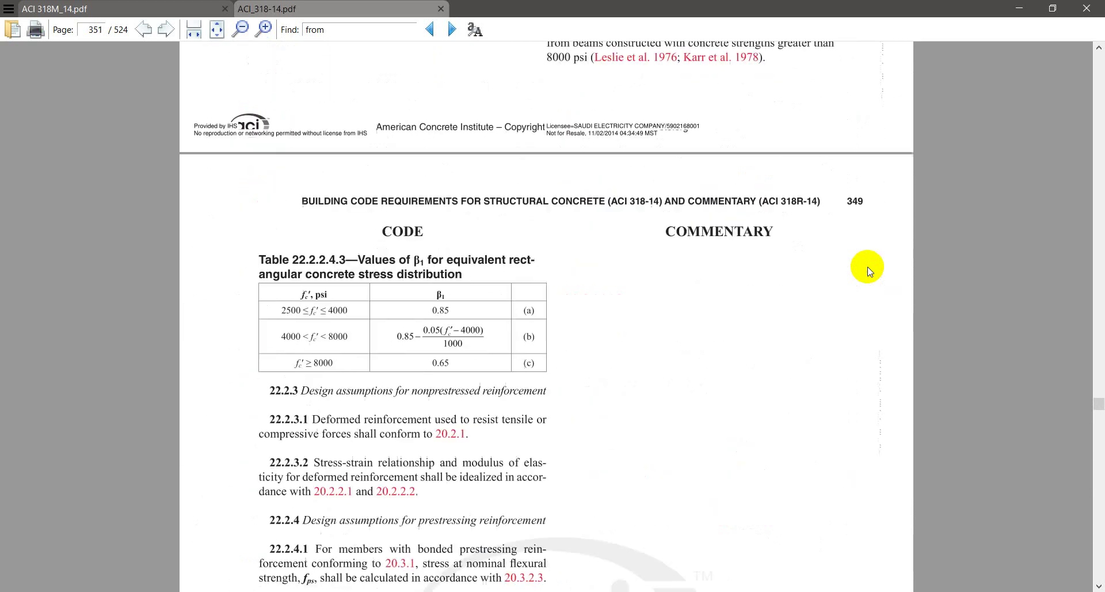
scroll(869, 270, down, 20)
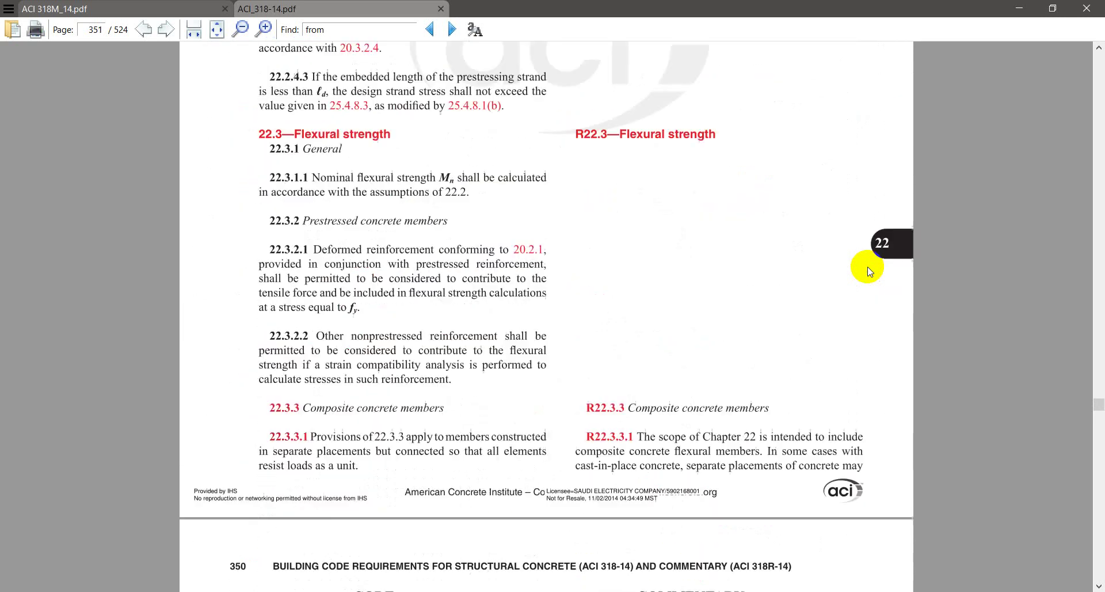
scroll(868, 266, down, 20)
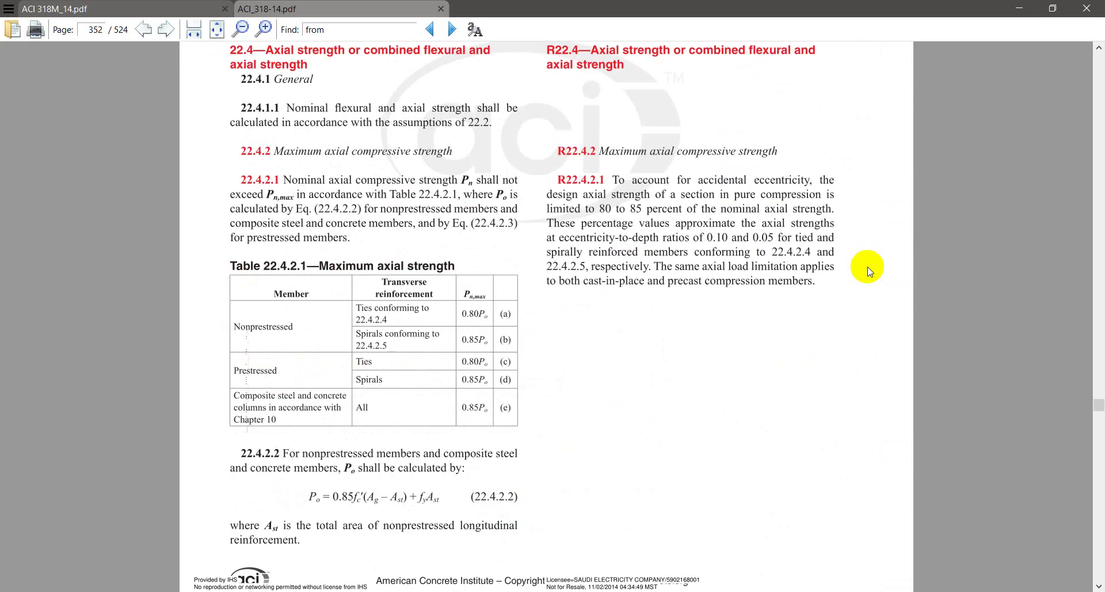
scroll(868, 267, down, 20)
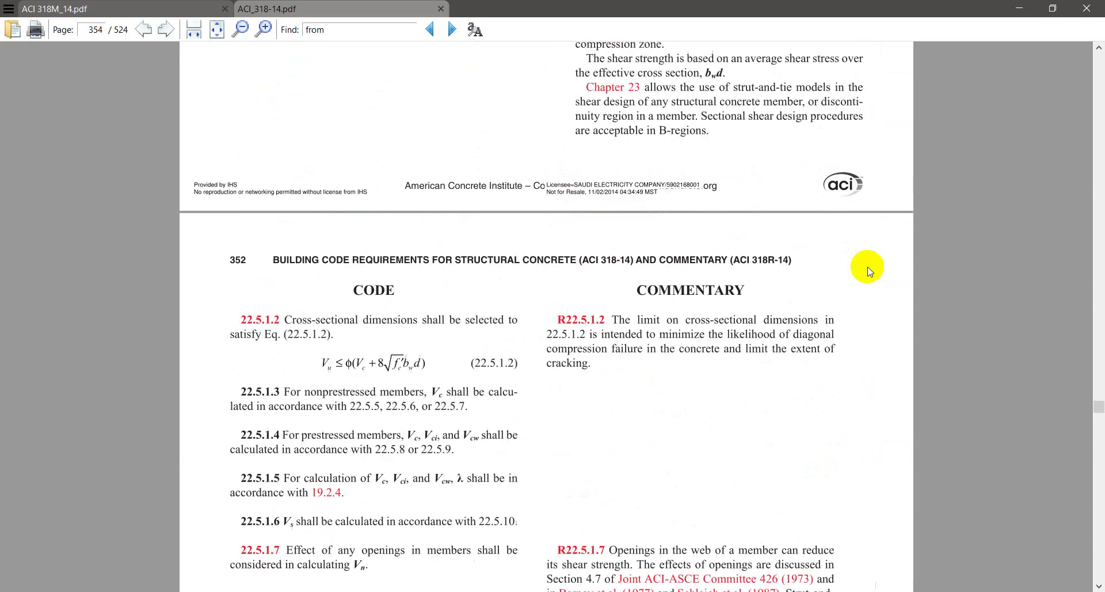
scroll(867, 267, down, 10)
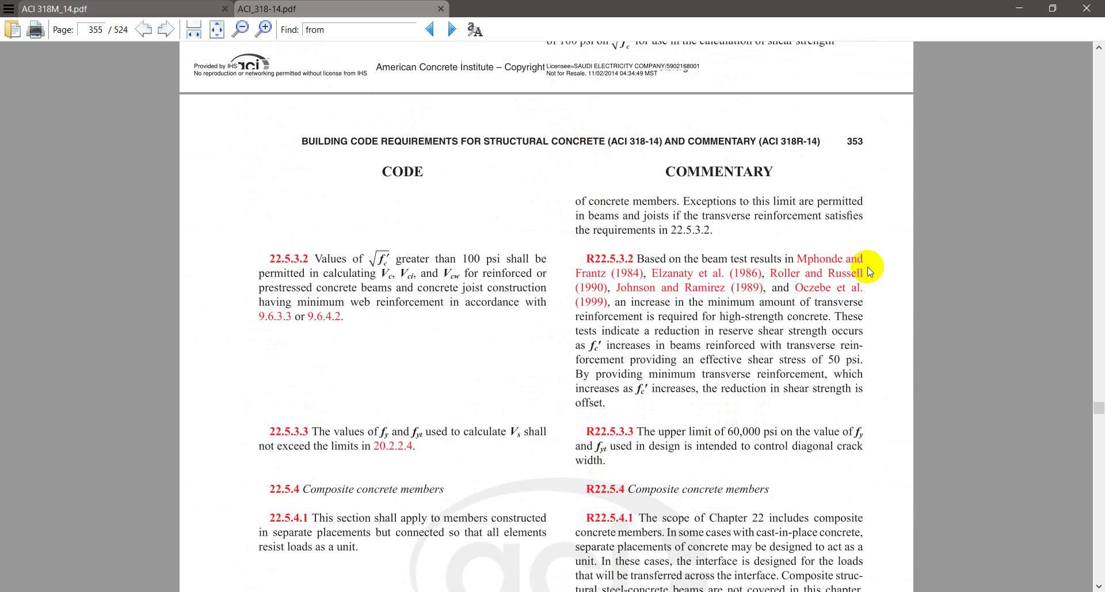
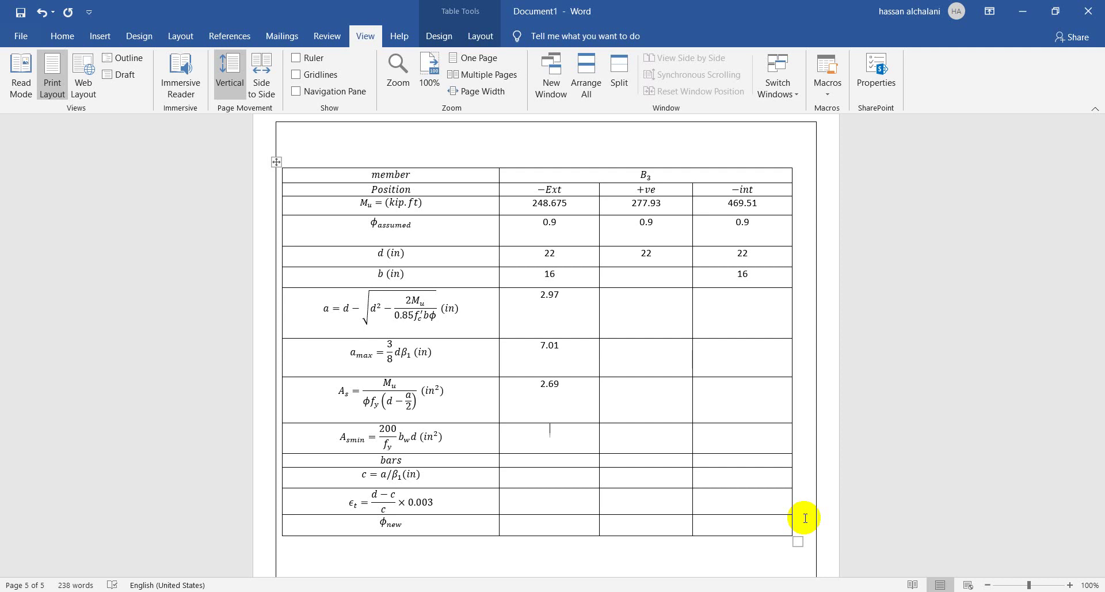
Step: Enter 1.17 as A_smin for −Ext and check the minimum reinforcement expressions for 9.6.1.2 in the ACI 318M-14 PDF
text(1.17)
key(alt+Tab)
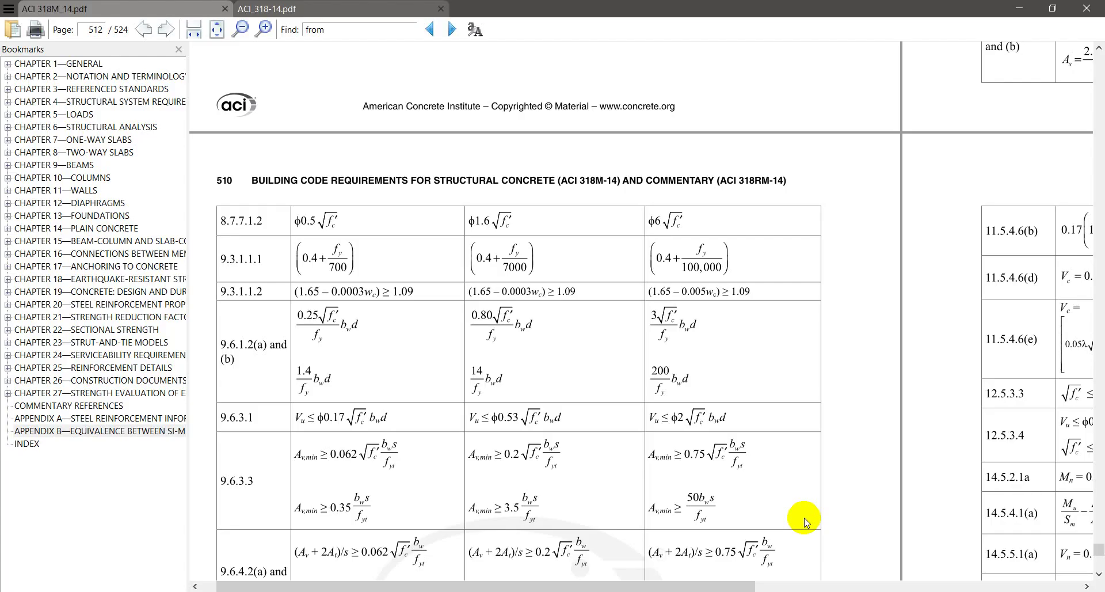
scroll(742, 507, down, 5)
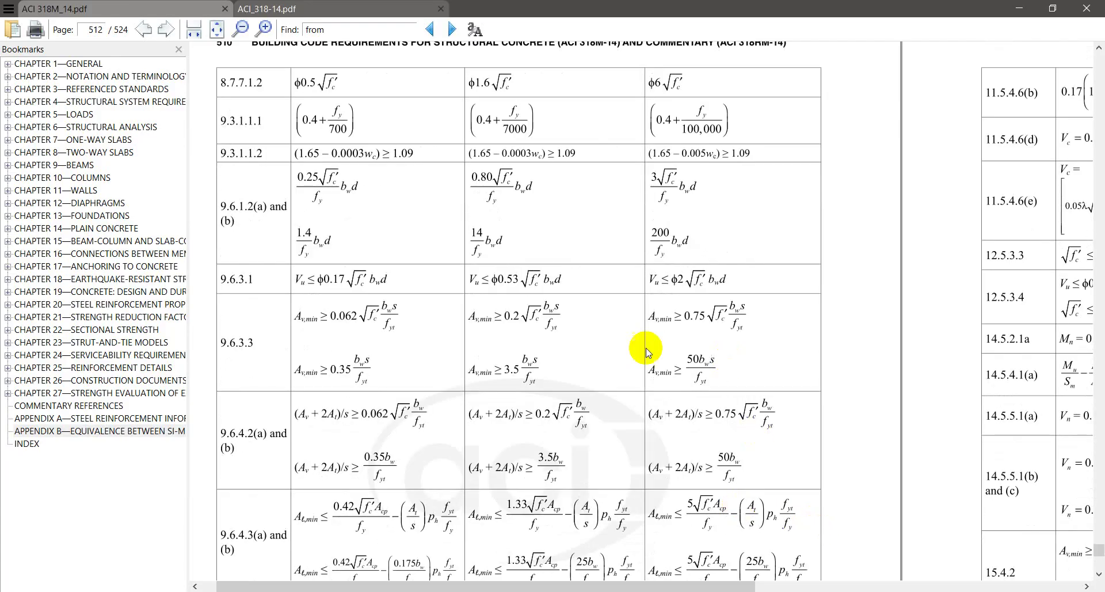
scroll(624, 352, up, 3)
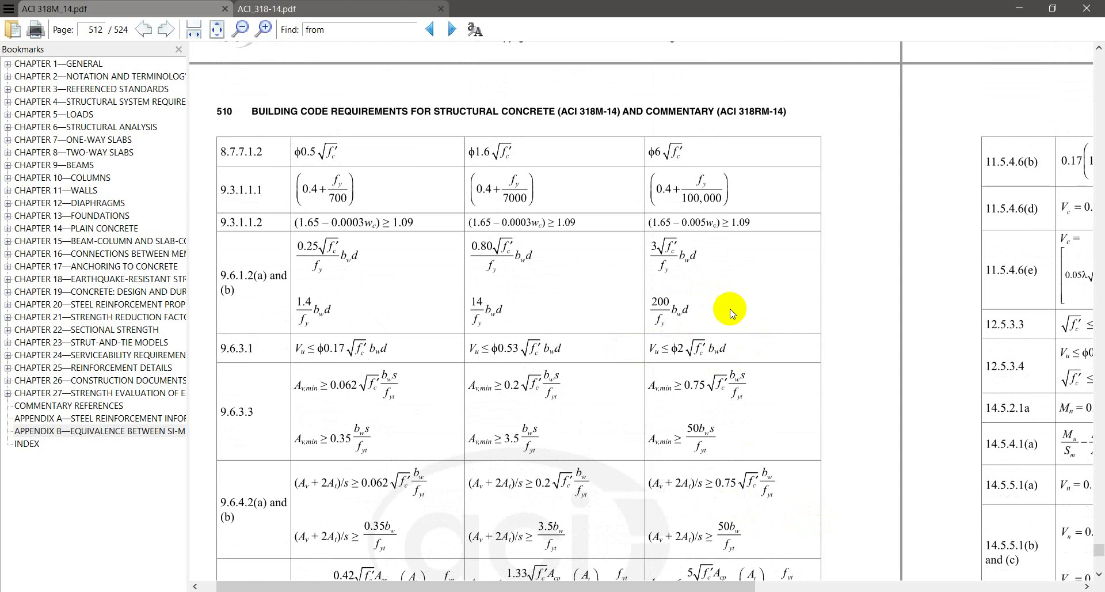
key(alt+Tab)
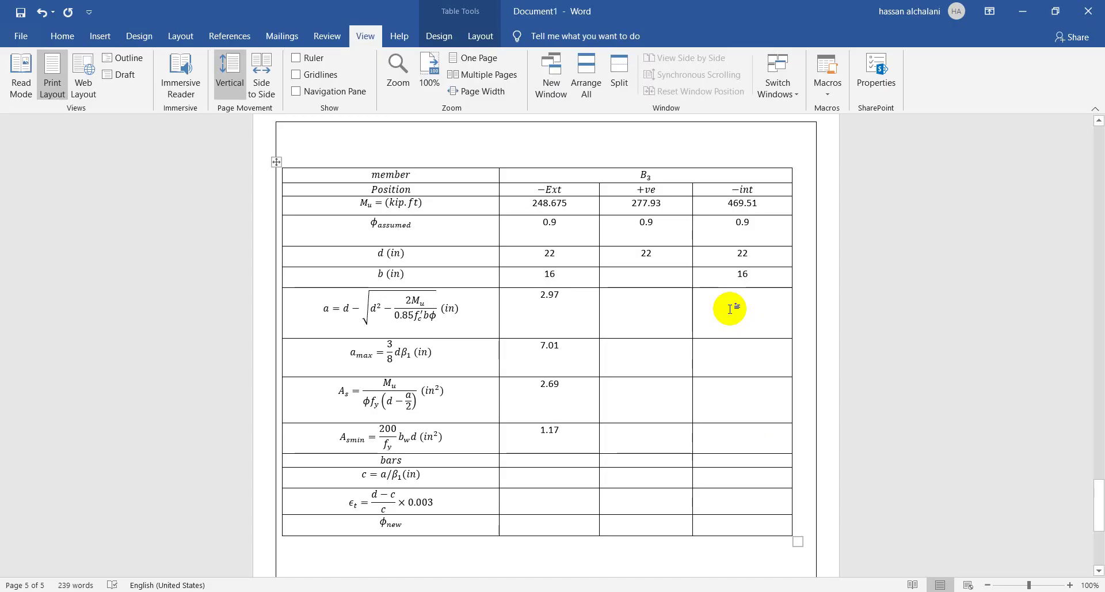
Step: Enter 4#8 as the bars for the −Ext position in the B₃ table
click(567, 437)
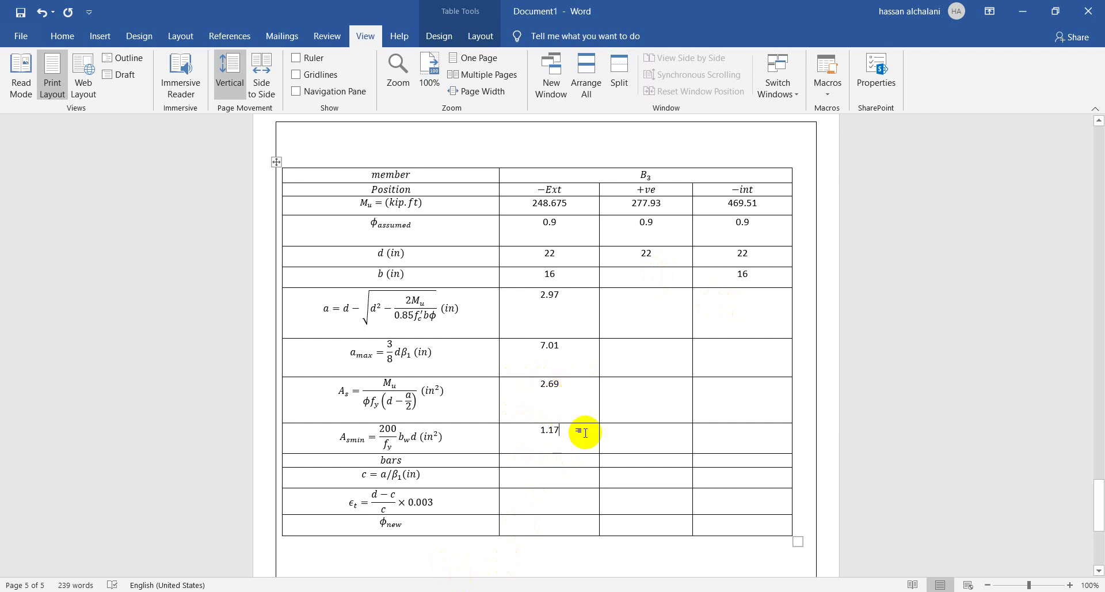
click(547, 461)
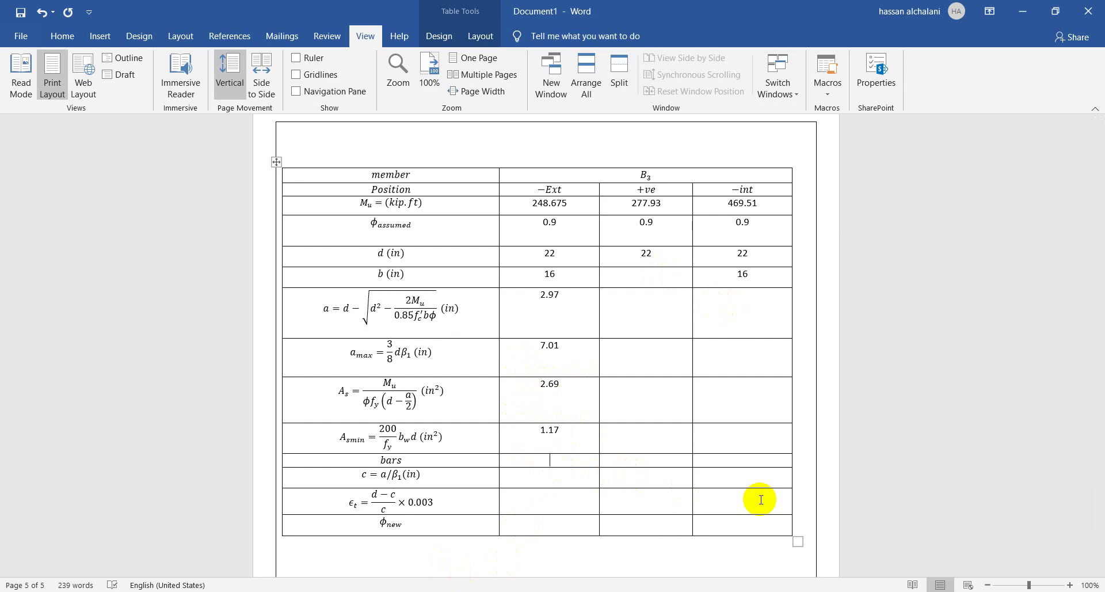
key(Down)
text(4#8)
Step: Enter 6.07 as a for the −int position and copy the −Ext a_max value 7.01 into the −int column
click(742, 324)
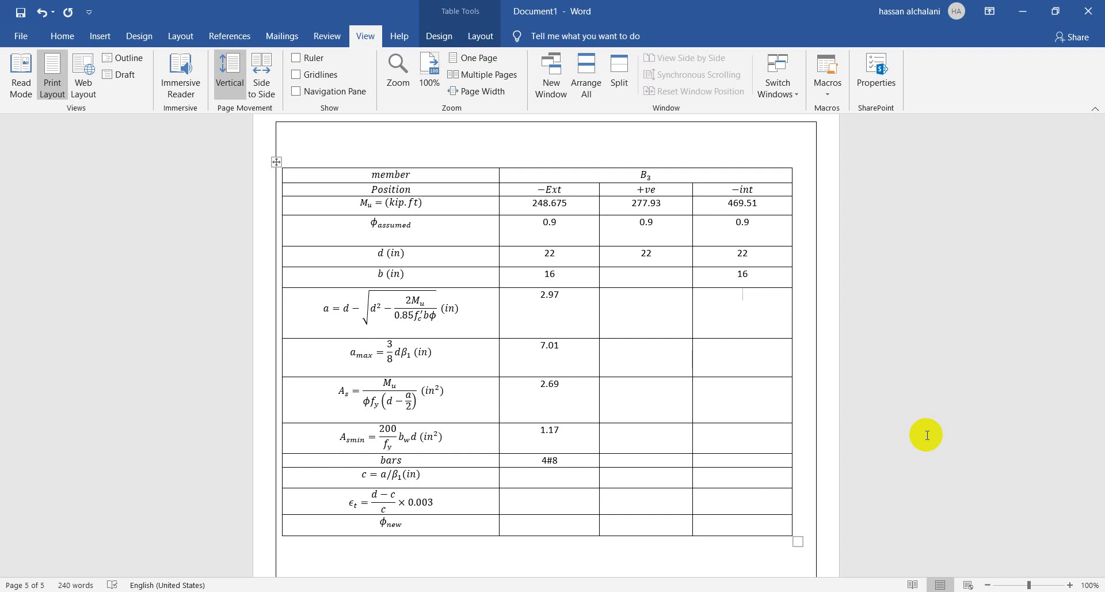
text(6.07)
drag(538, 345, 567, 347)
key(ctrl+c)
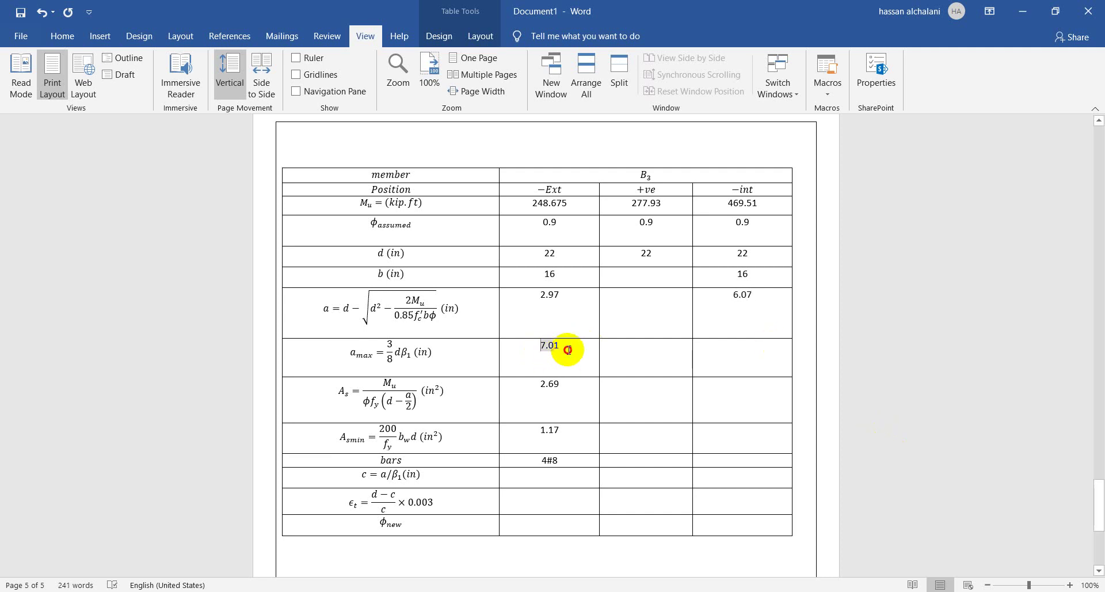
click(770, 357)
key(ctrl+v)
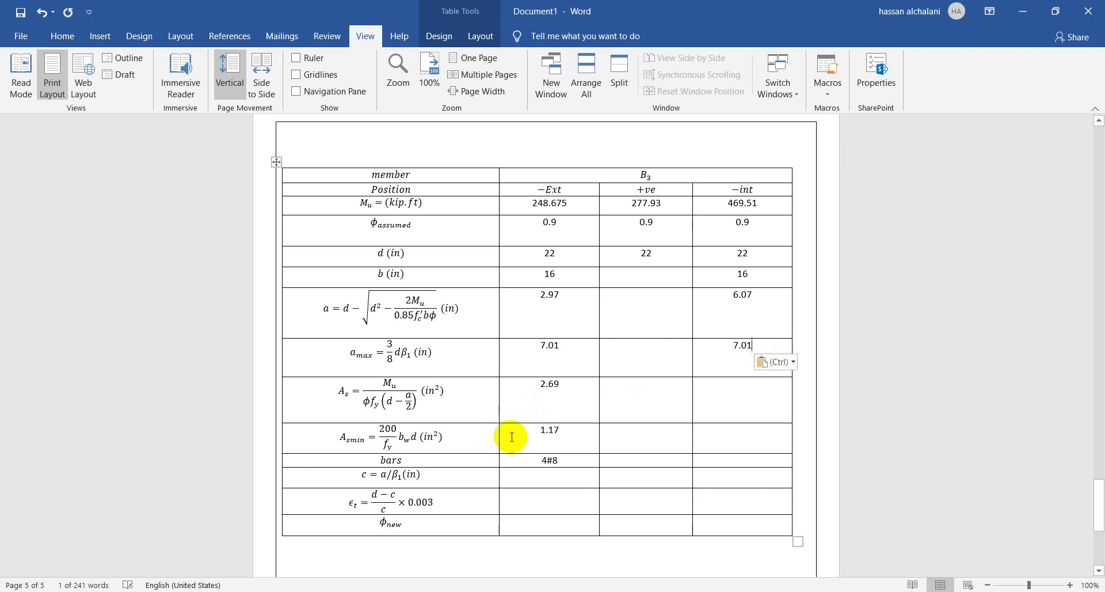
Step: Copy the −Ext A_smin value 1.17 into the −int column and enter 5.64 as A_s for −int
drag(511, 437, 566, 436)
key(ctrl+c)
click(757, 439)
key(ctrl+v)
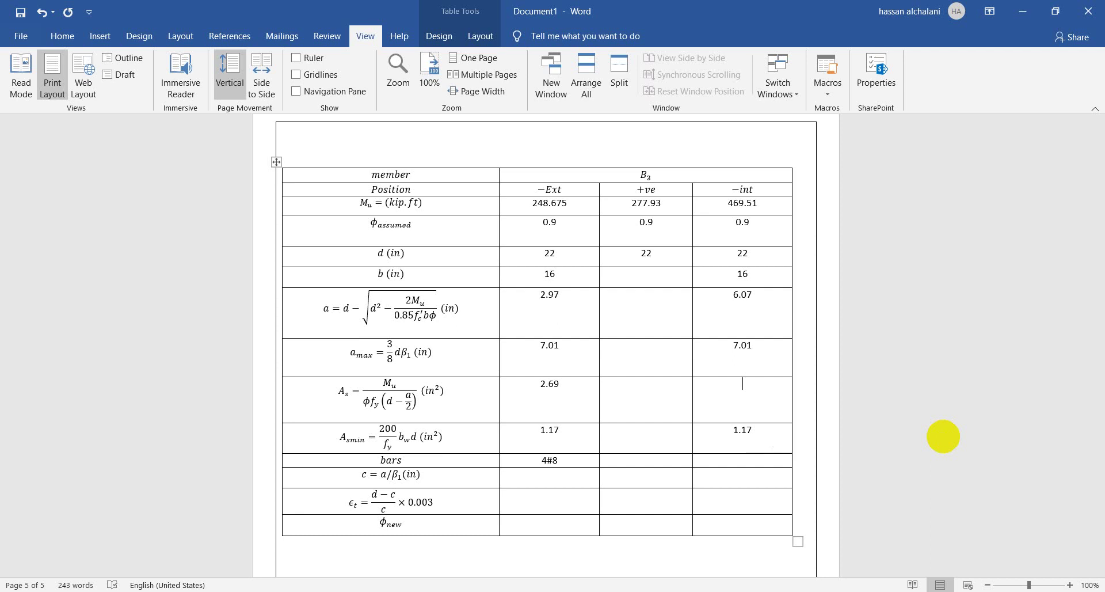
text(5.64)
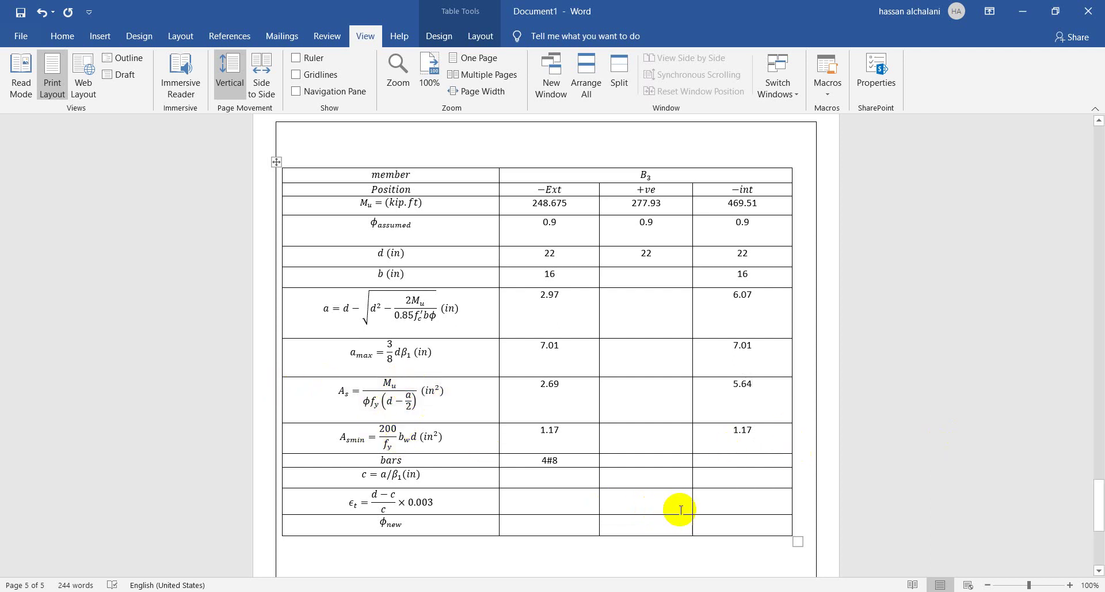
Step: Enter 7#8 as the bars for the −int position in the B₃ table
click(746, 458)
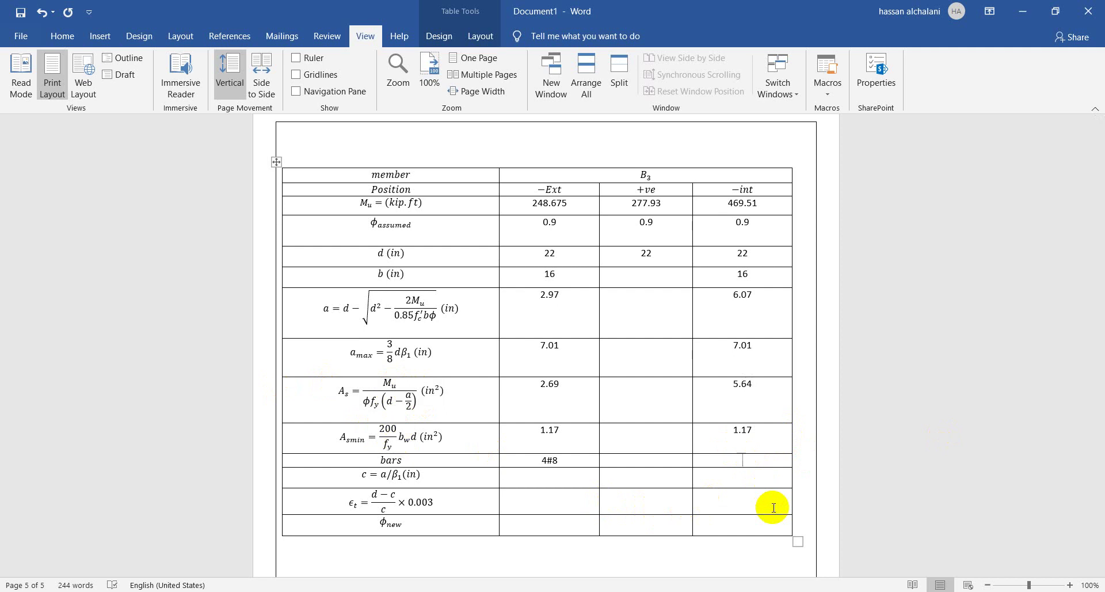
text(7#8)
key(Down)
Step: Save the document as slab thicknes1.docx on the New Volume (D:) drive
key(ctrl+s)
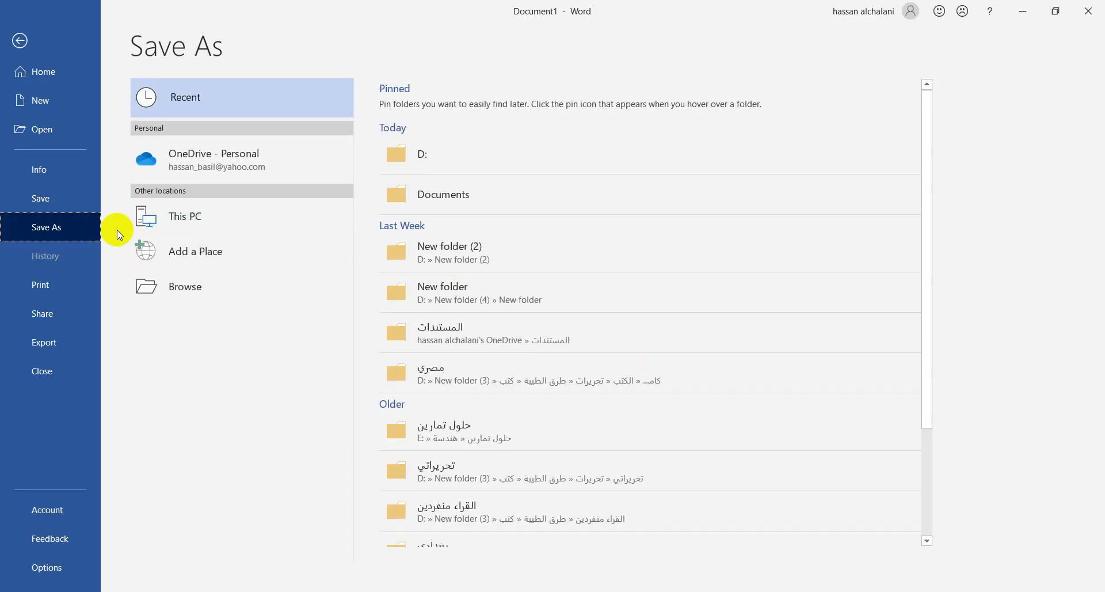
click(155, 271)
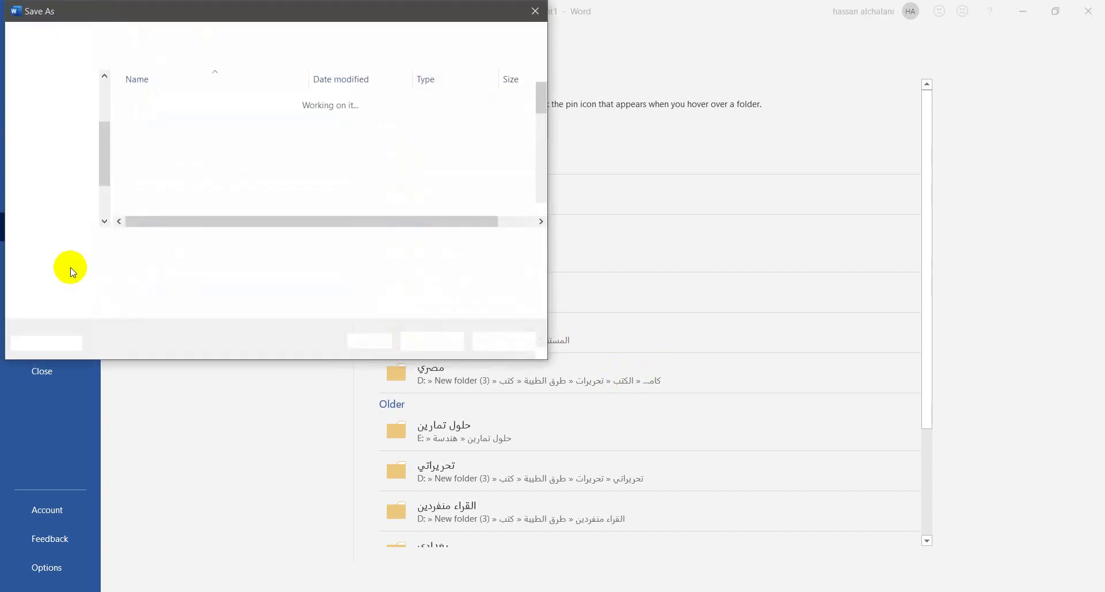
scroll(61, 206, down, 1)
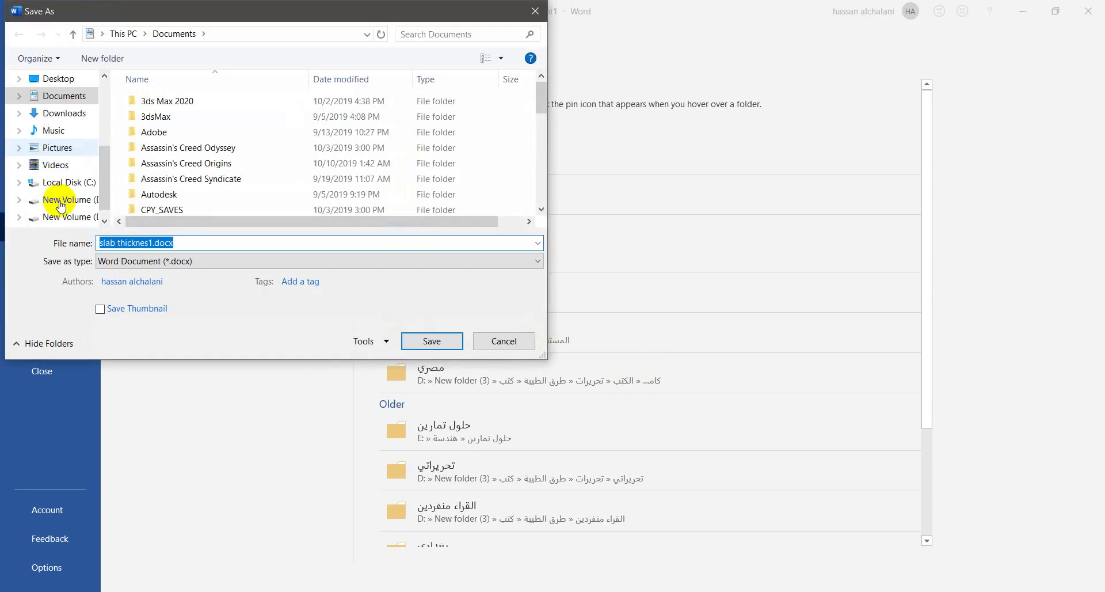
click(62, 206)
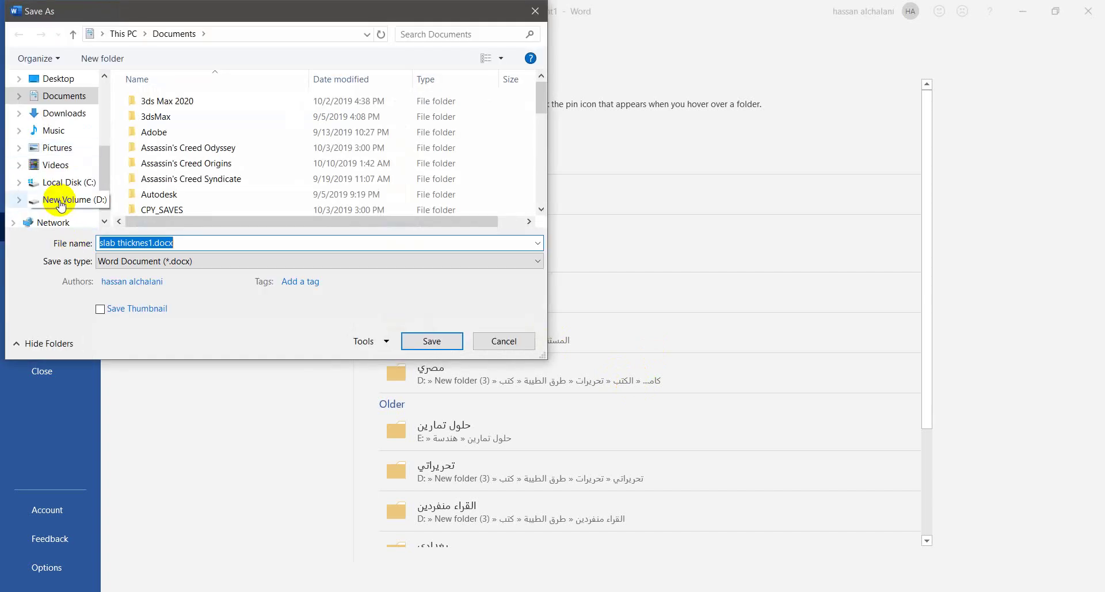
click(410, 344)
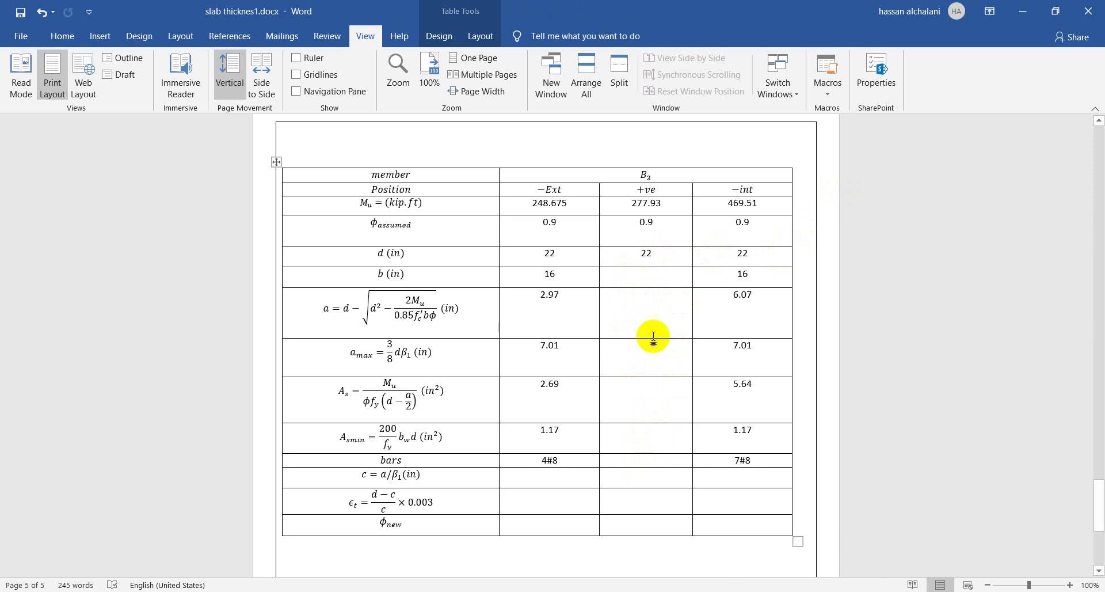
Step: Look back through the document's earlier moment, load and geometry calculations for the T-beam flange width b_f
scroll(648, 390, down, 1)
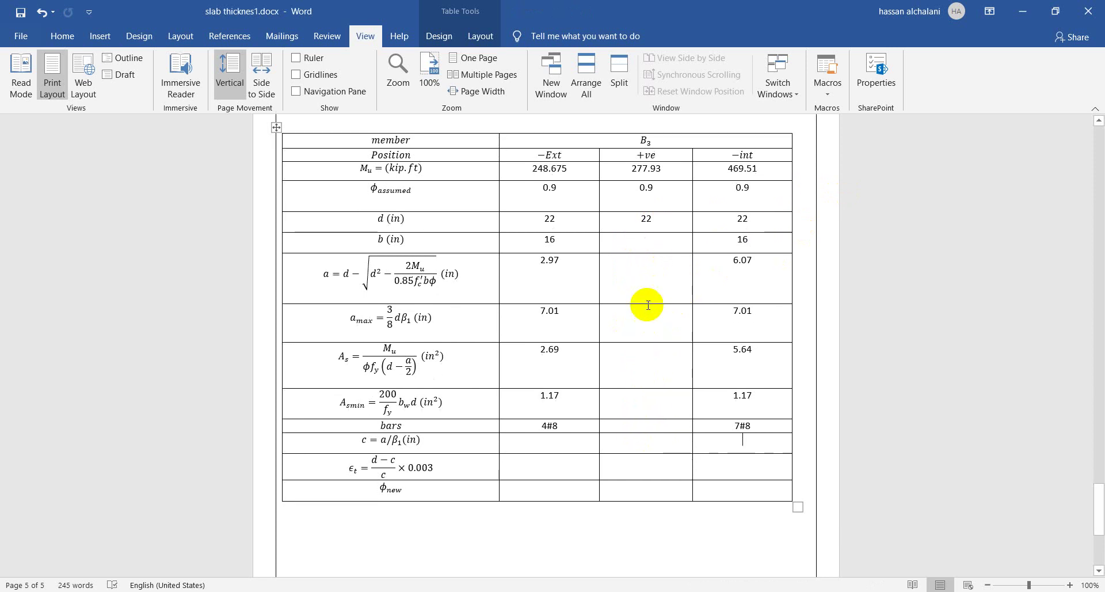
scroll(656, 271, down, 3)
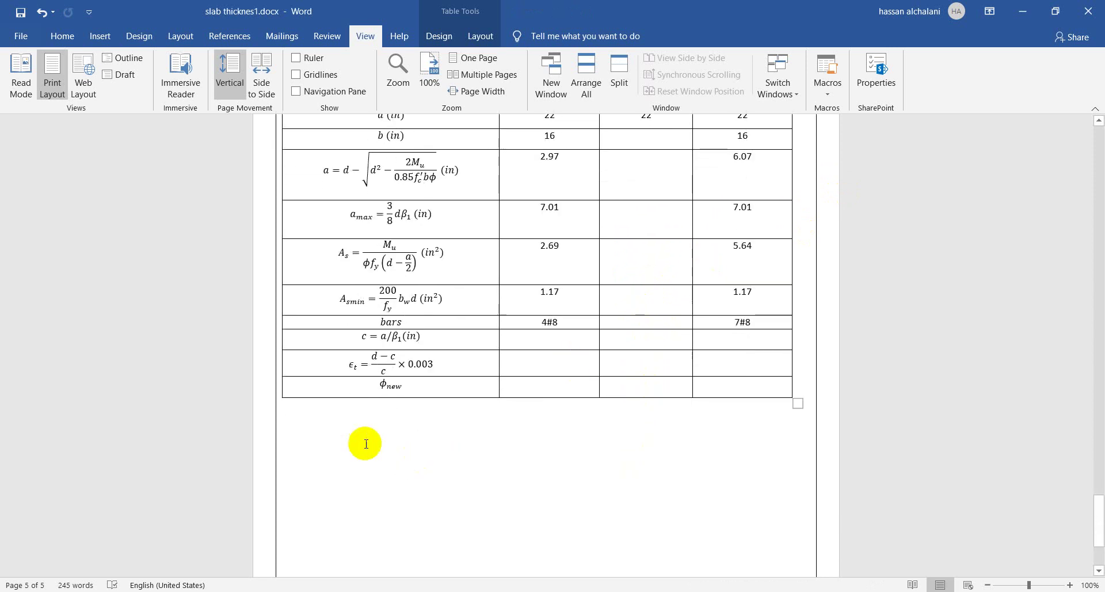
click(333, 436)
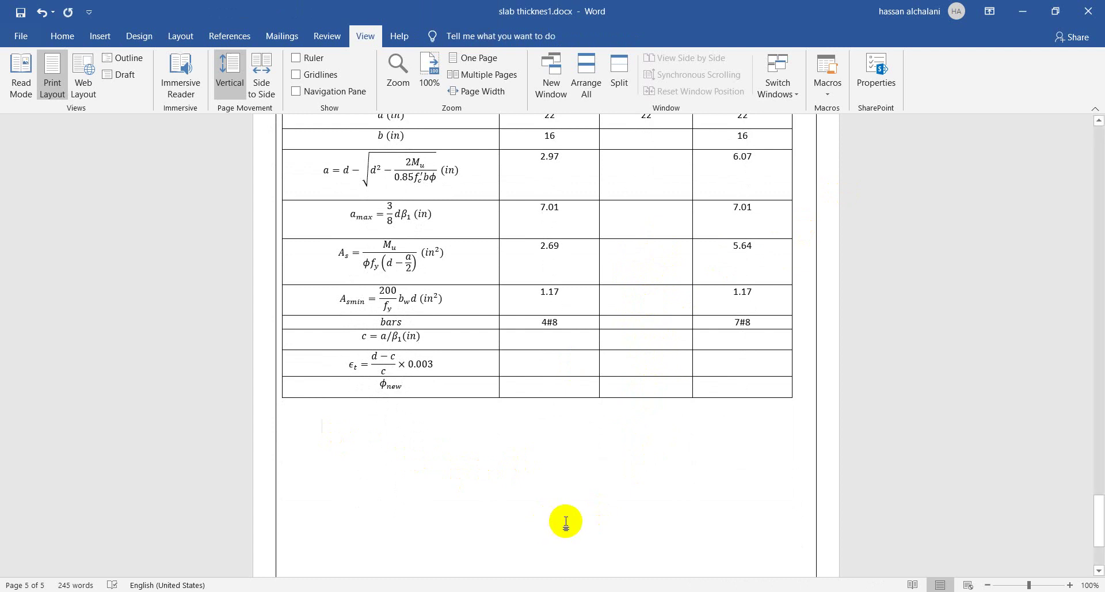
scroll(494, 450, up, 15)
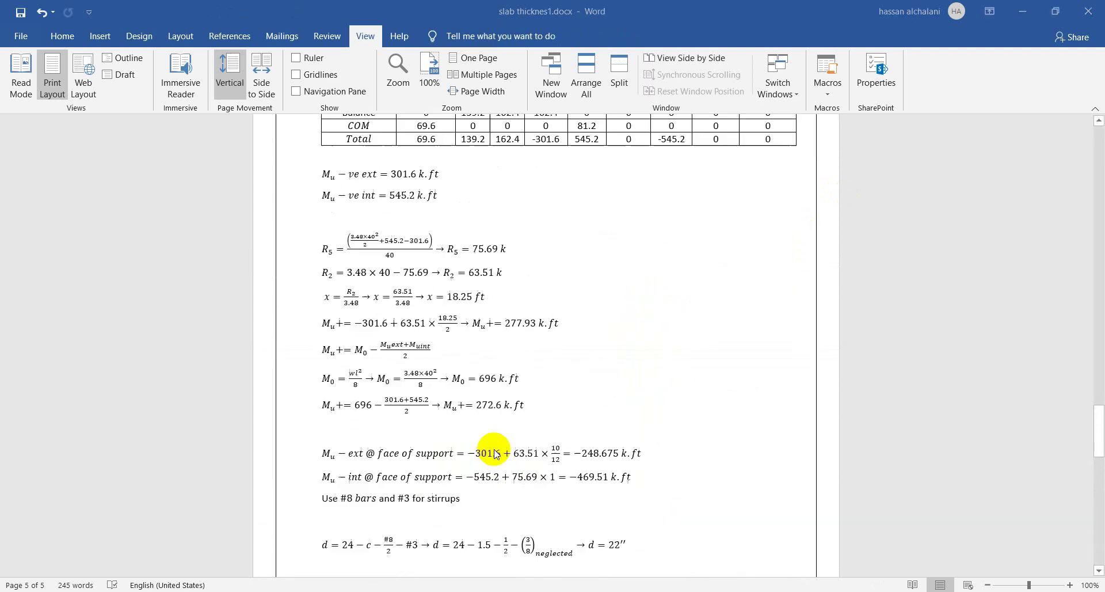
scroll(495, 451, up, 15)
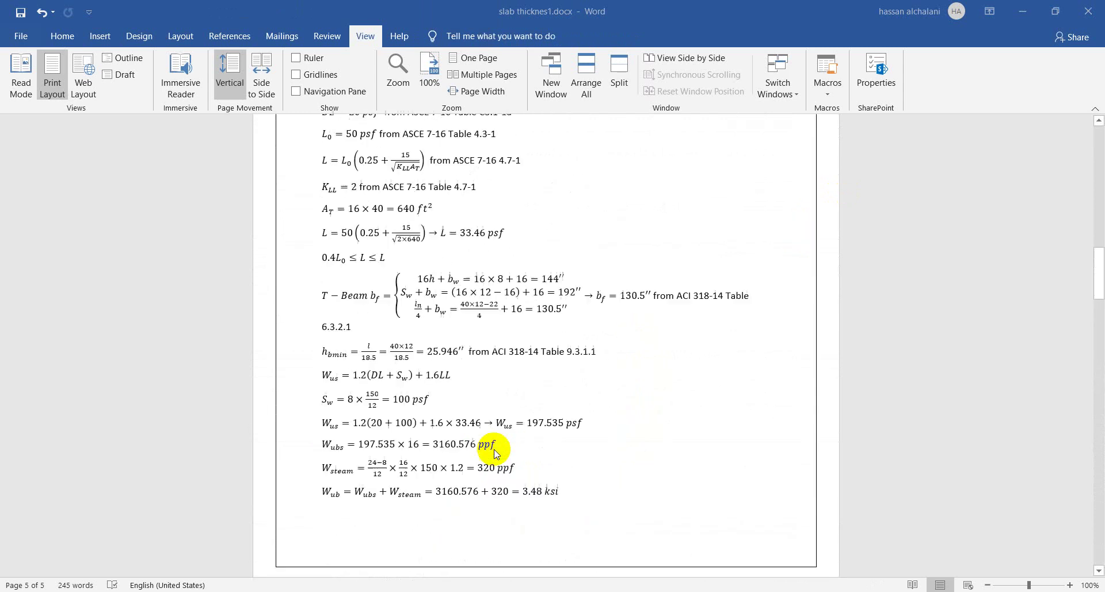
scroll(494, 451, up, 15)
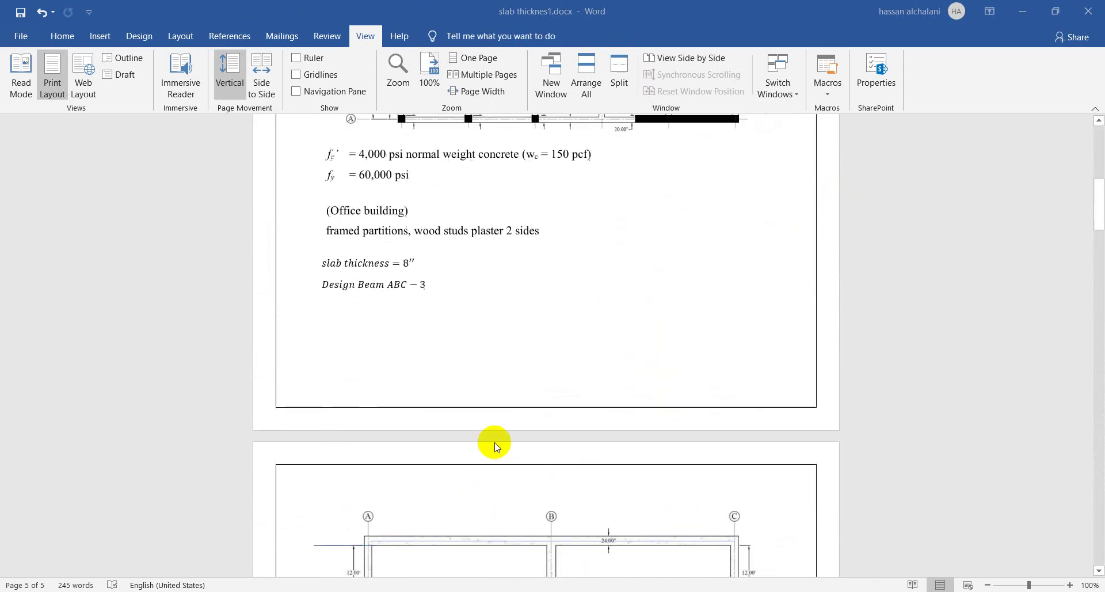
scroll(494, 444, down, 12)
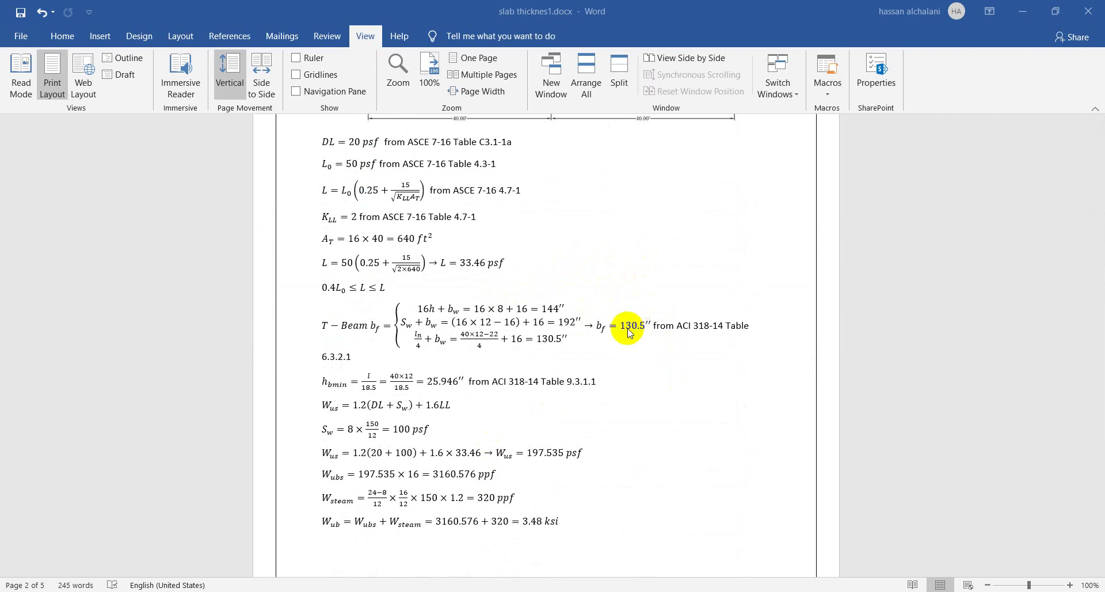
scroll(633, 337, down, 15)
scroll(633, 337, down, 20)
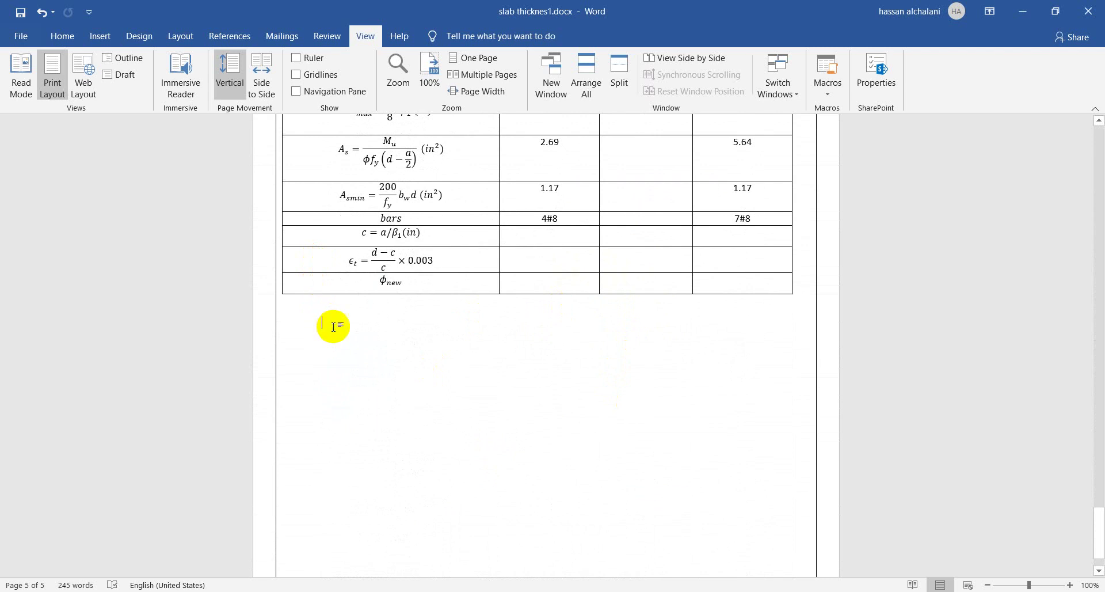
Step: Insert a new equation below the B₃ table and begin it with a = d −
click(505, 417)
key(alt+equal)
text(A=)
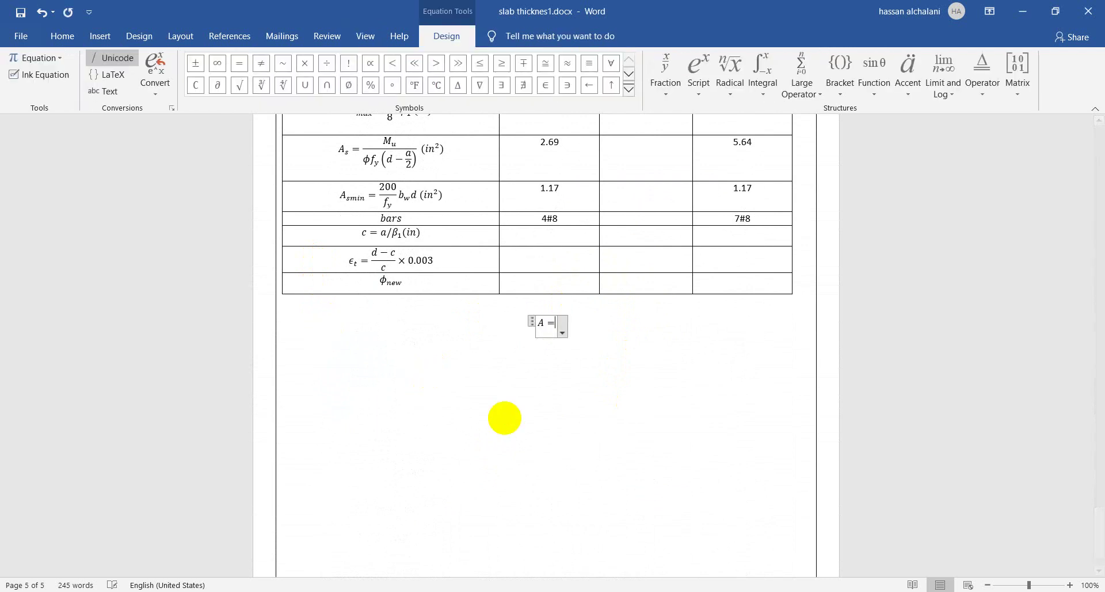
key(BackSpace)
key(BackSpace)
text(a=d-)
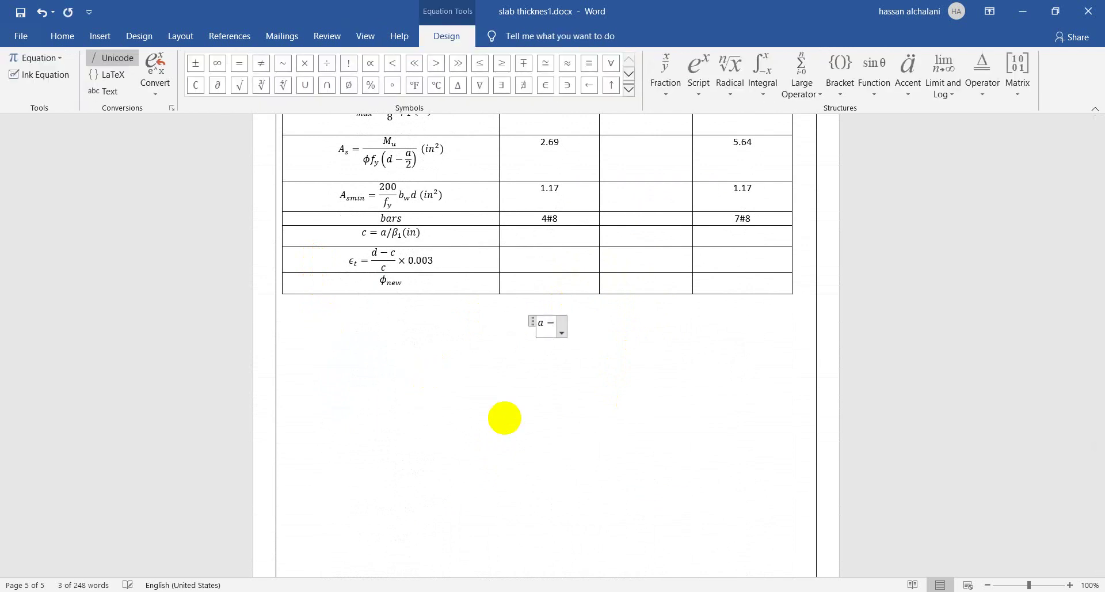
Step: Extend the new a equation with a square root containing d² minus a fraction whose numerator is 2M_u
text(\s)
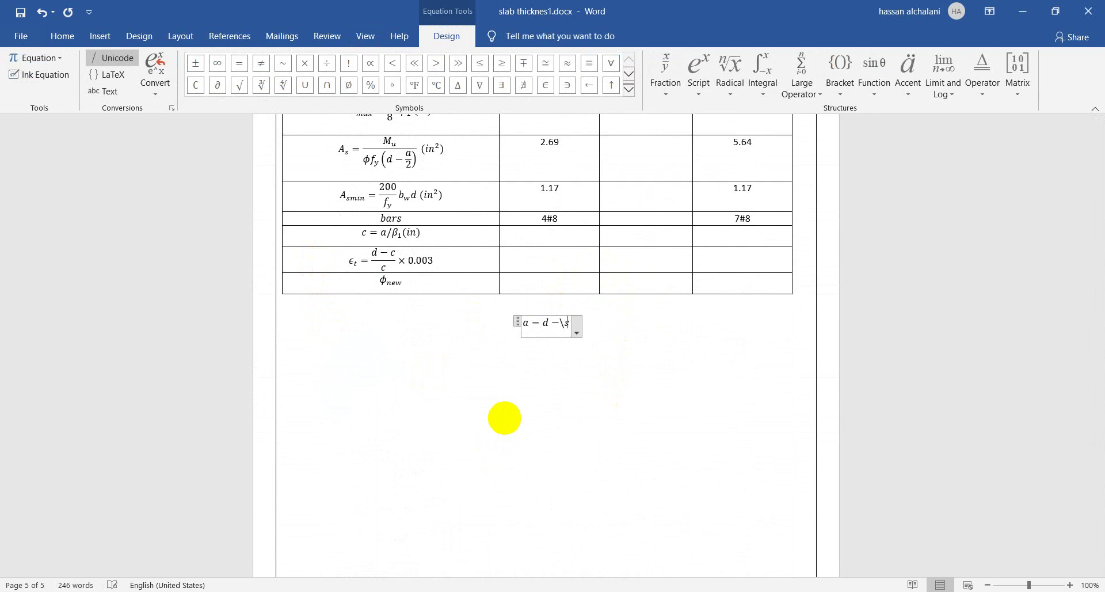
text(qrt d)
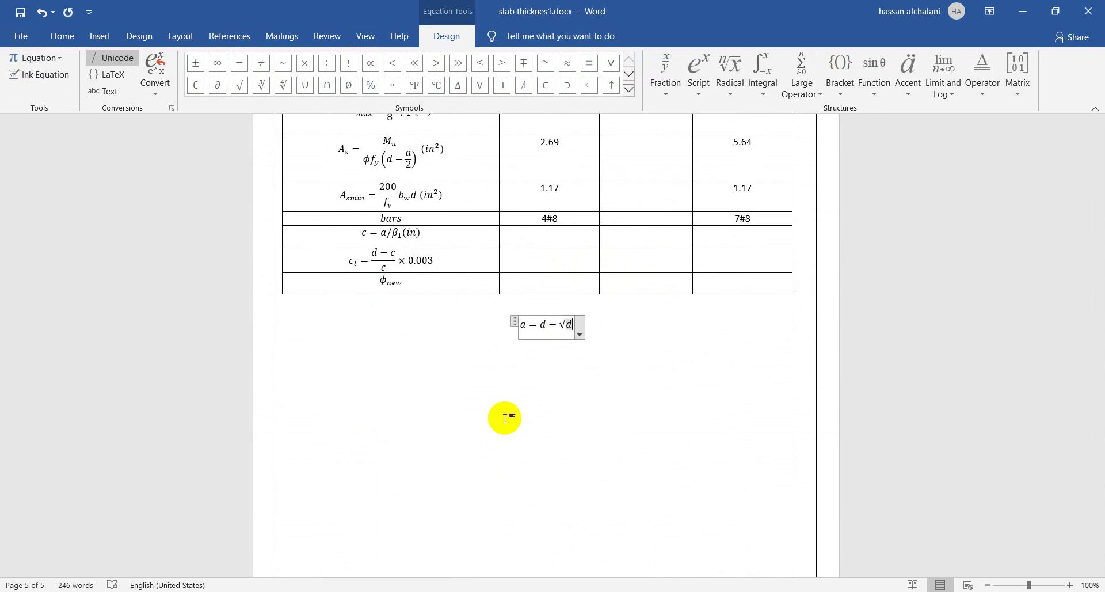
text(^2 -)
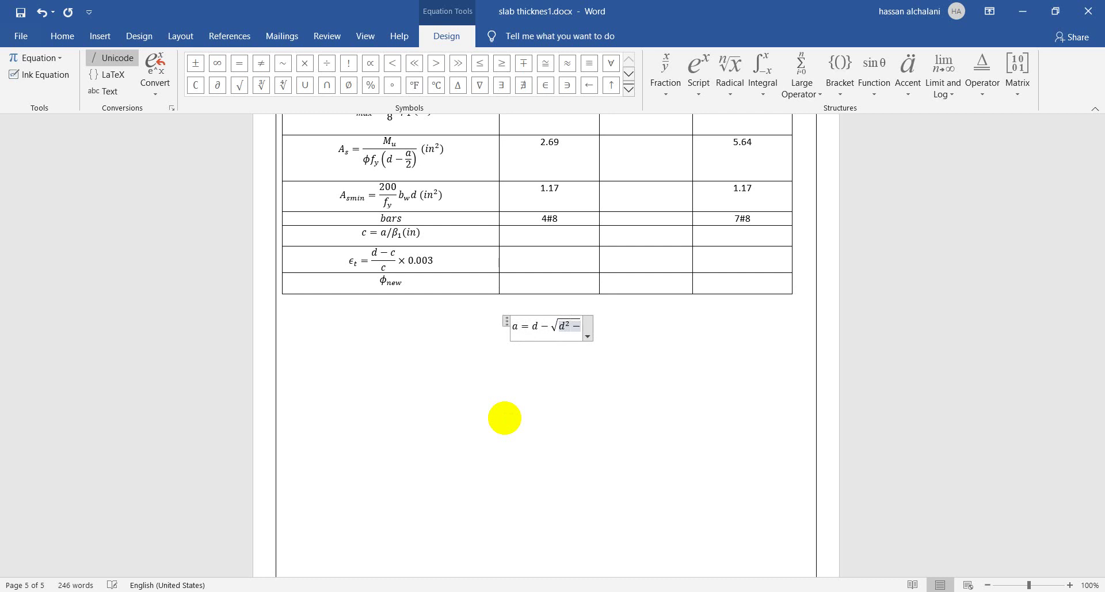
text(2M_u )
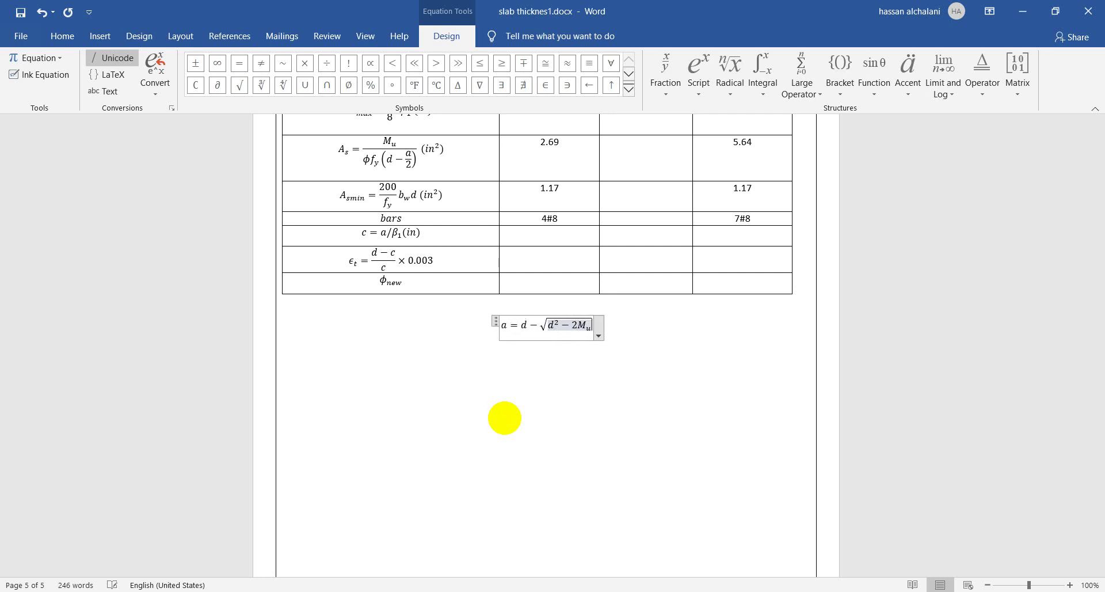
text(/)
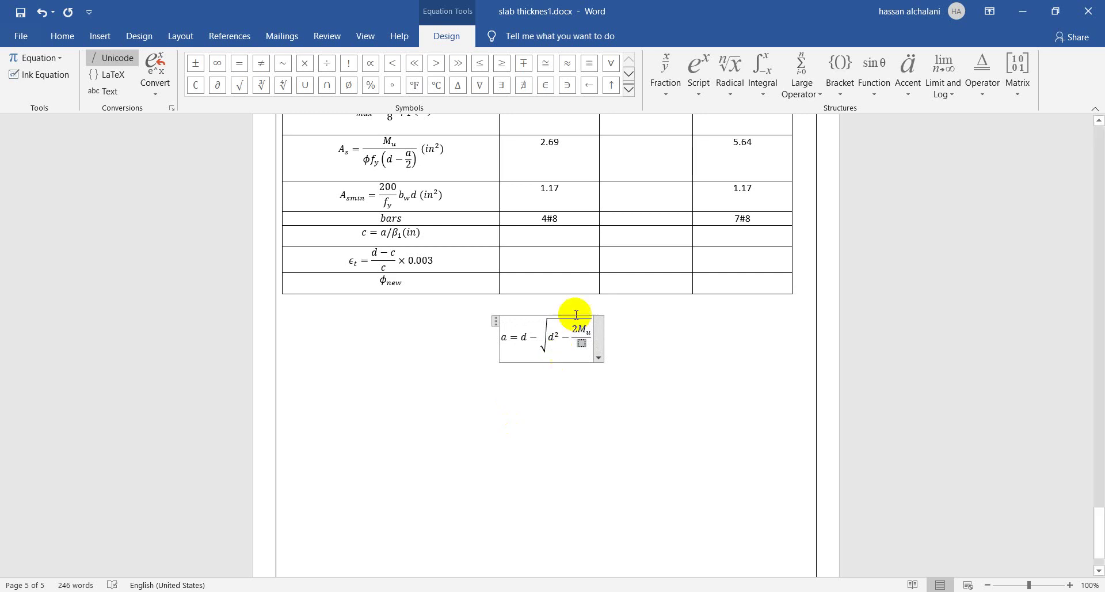
Step: Enter 0.85f_c′b_fφ as the denominator of the 2M_u fraction and finish editing the equation
scroll(661, 401, up, 2)
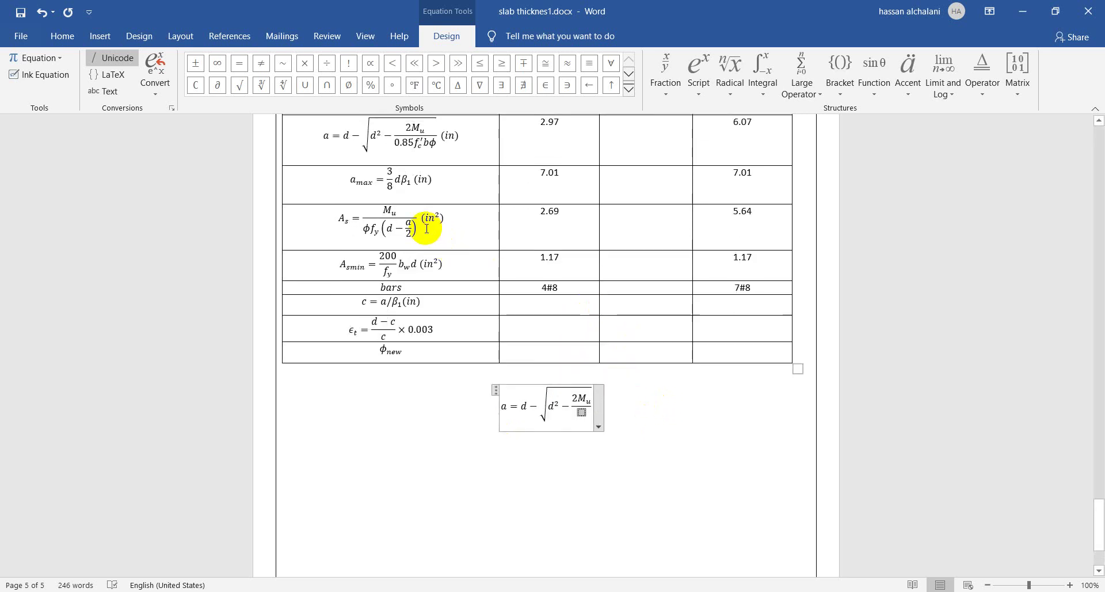
text(0.)
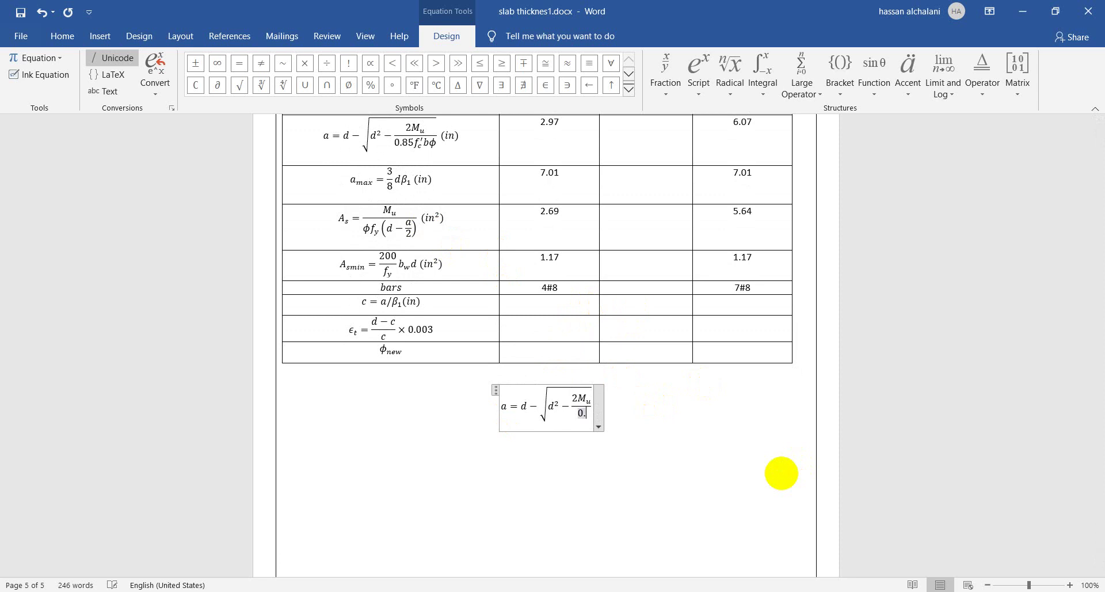
text(85f)
text(_c')
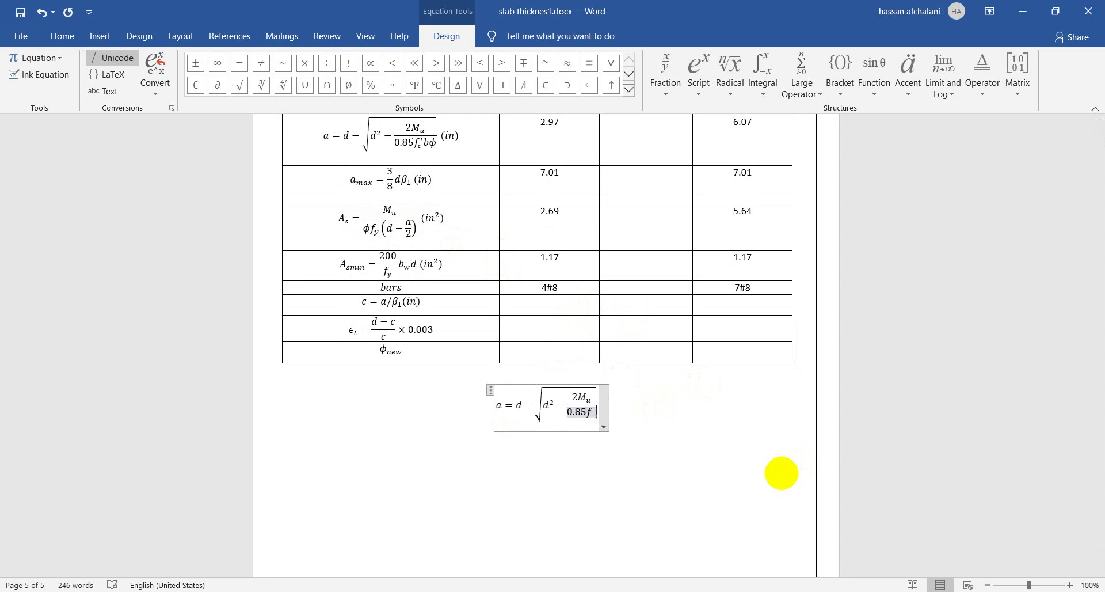
text(b)
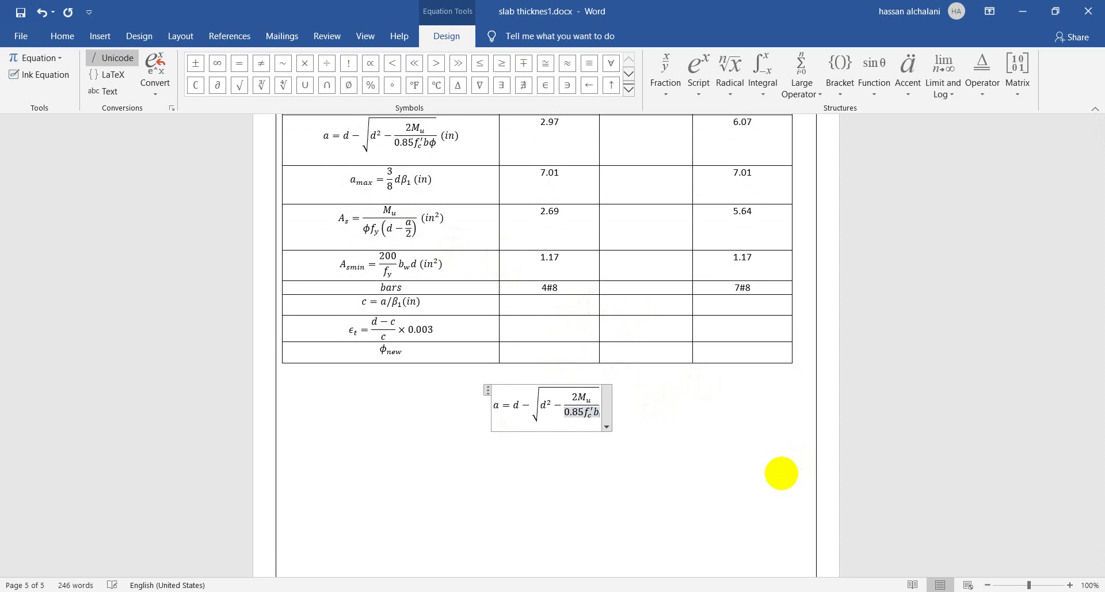
text(\phi)
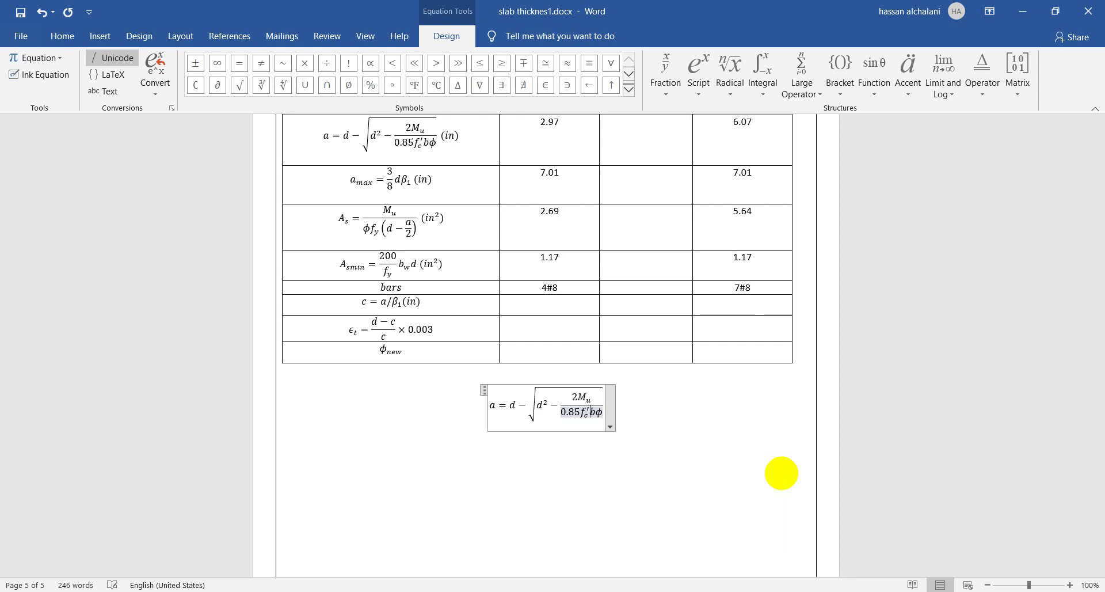
key(Left)
text(_f)
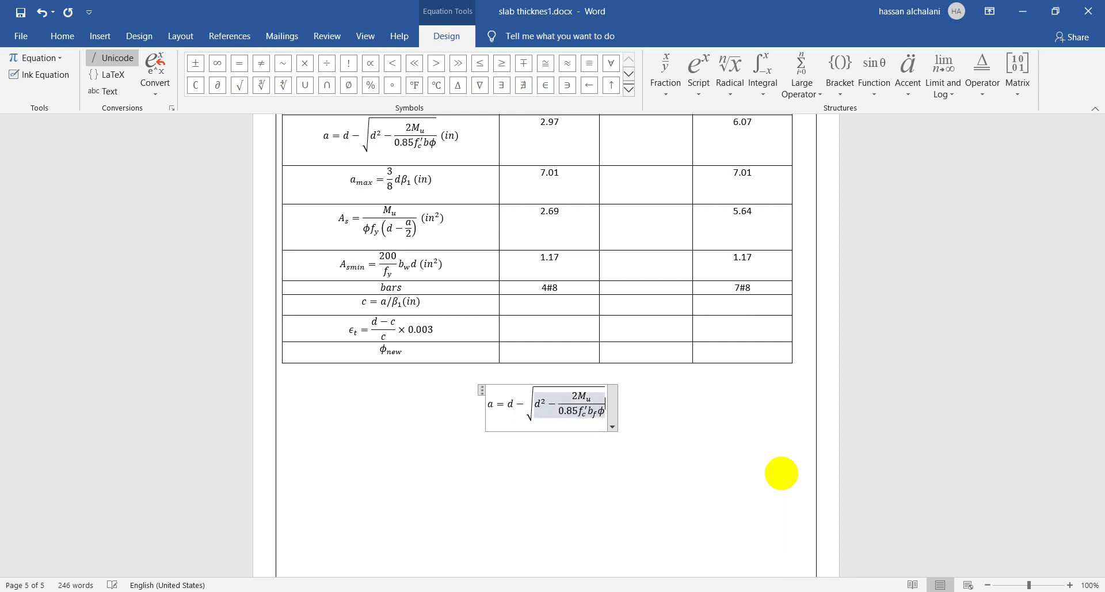
click(781, 473)
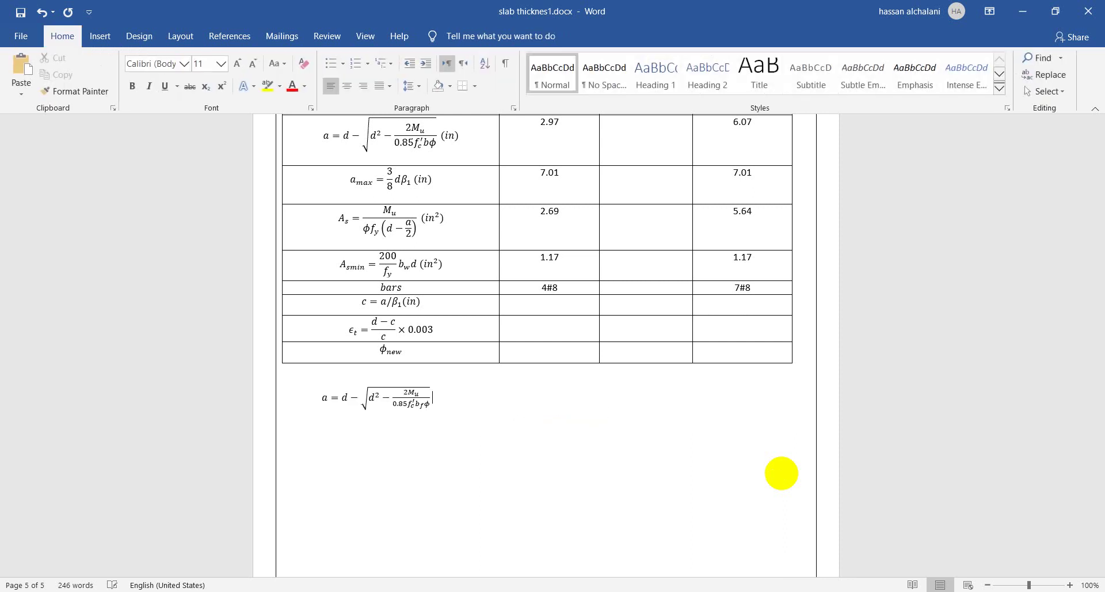
Step: Append the result = 0.38 and a less-than sign to the a equation, consulting the +ve values in the B₃ table
scroll(779, 471, up, 5)
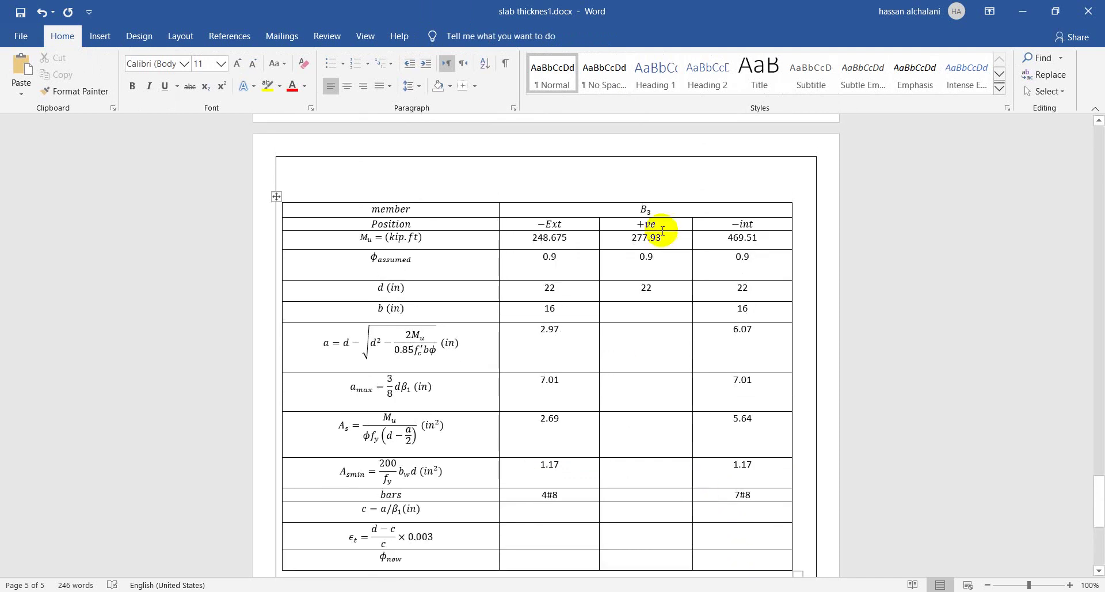
scroll(622, 260, down, 3)
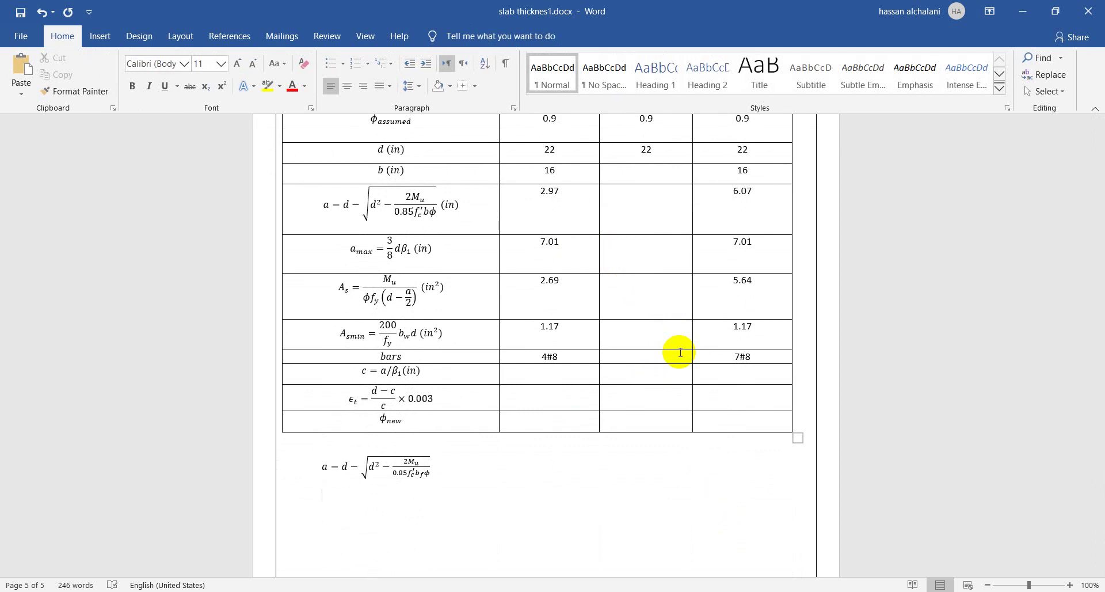
scroll(679, 352, up, 3)
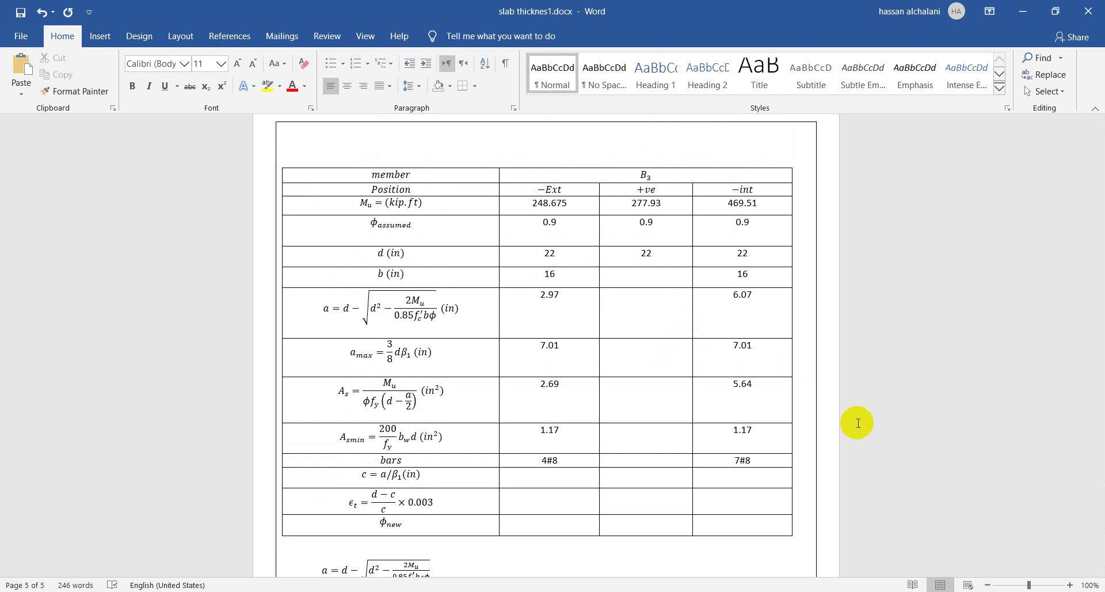
scroll(857, 423, down, 5)
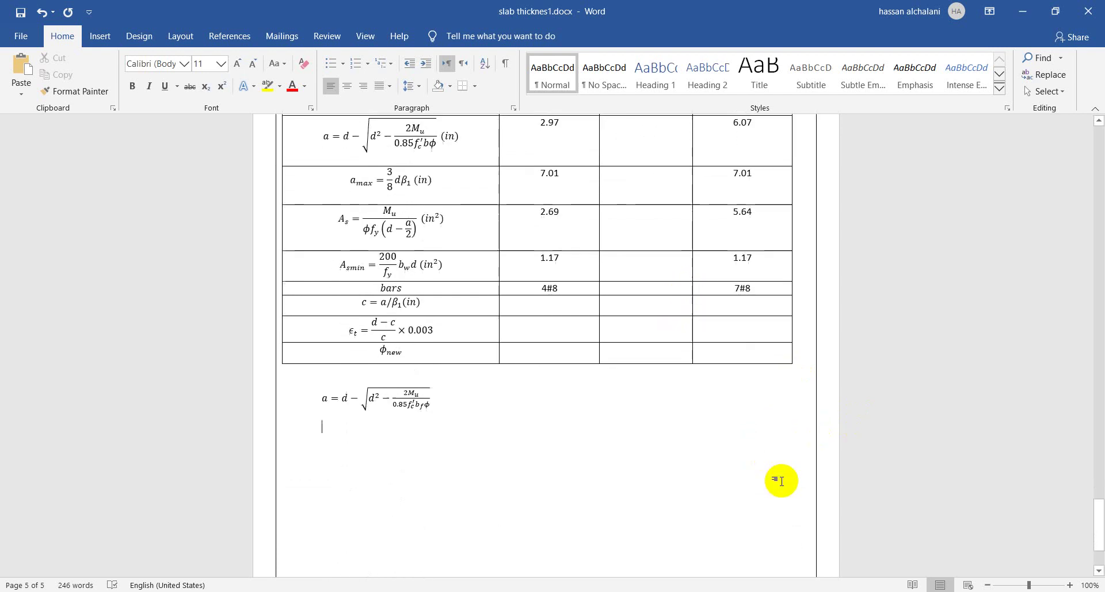
click(428, 396)
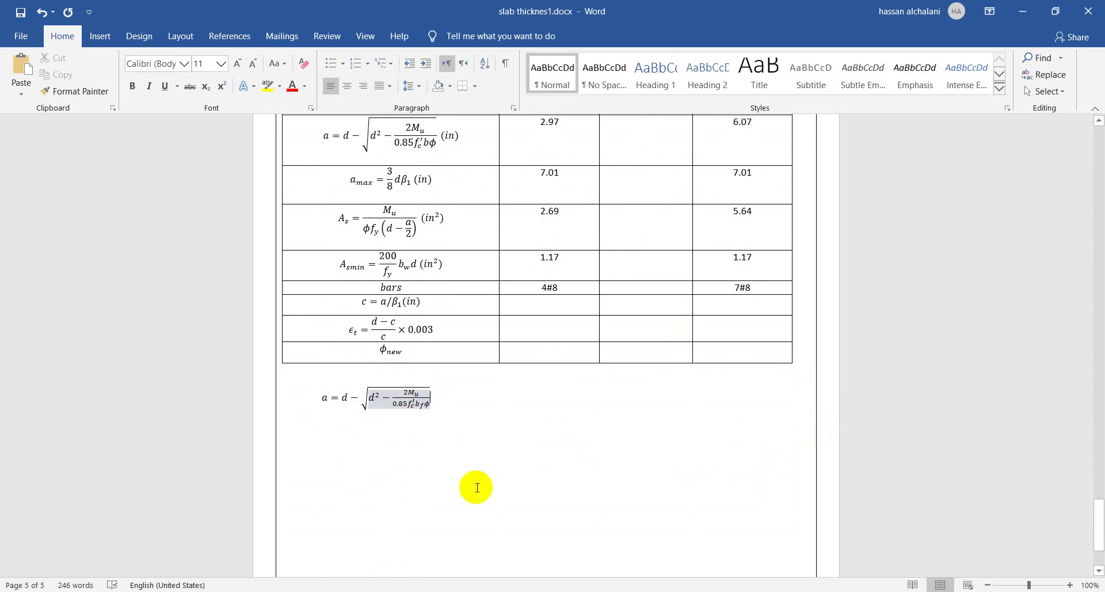
key(Right)
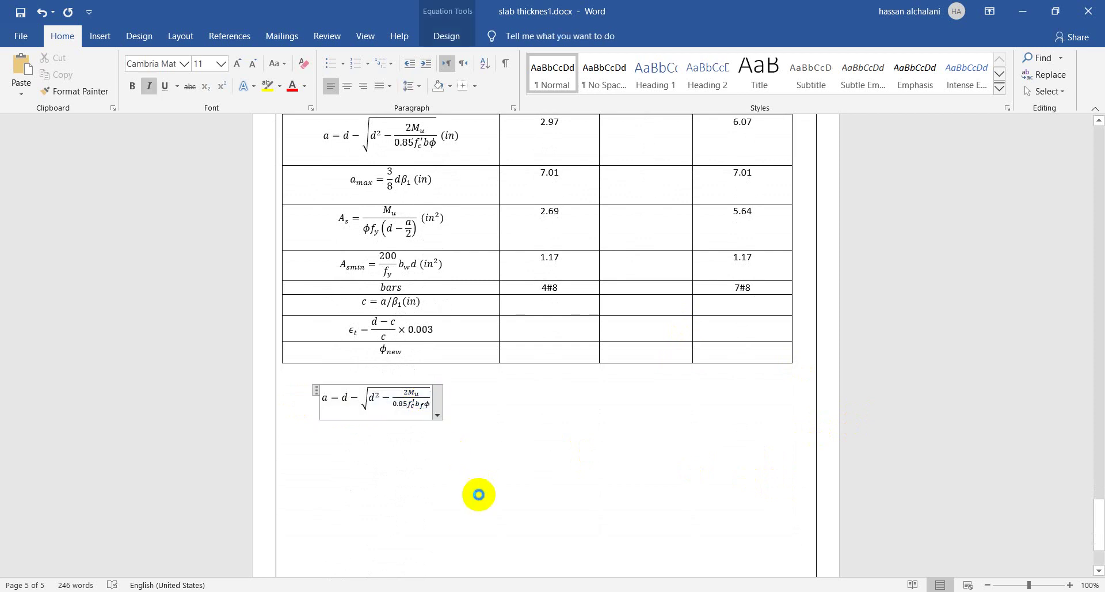
text(=-)
key(BackSpace)
text(0.3)
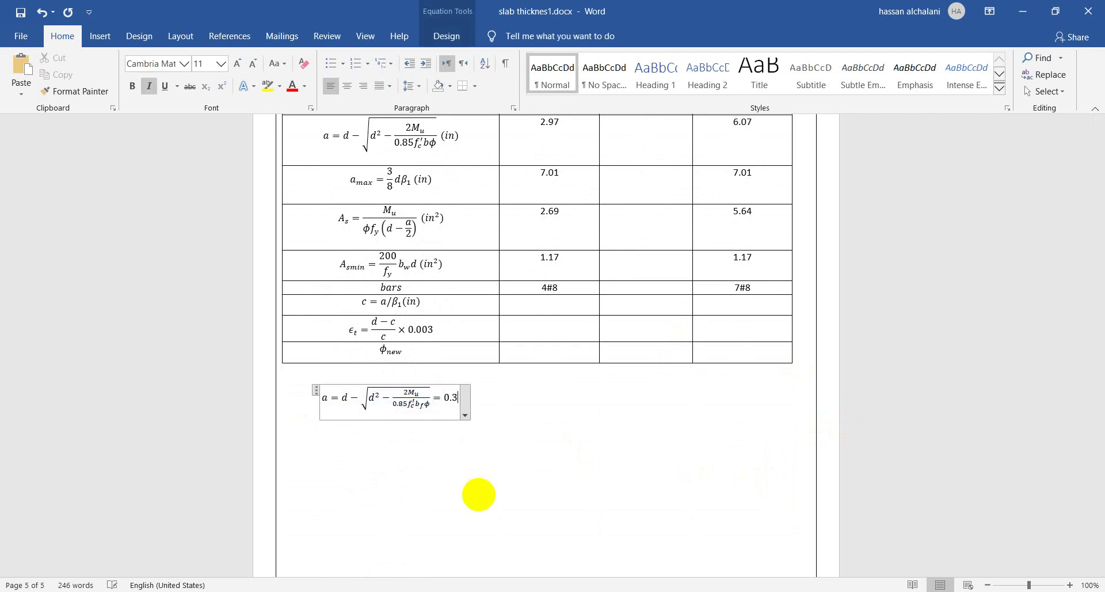
text(8 < )
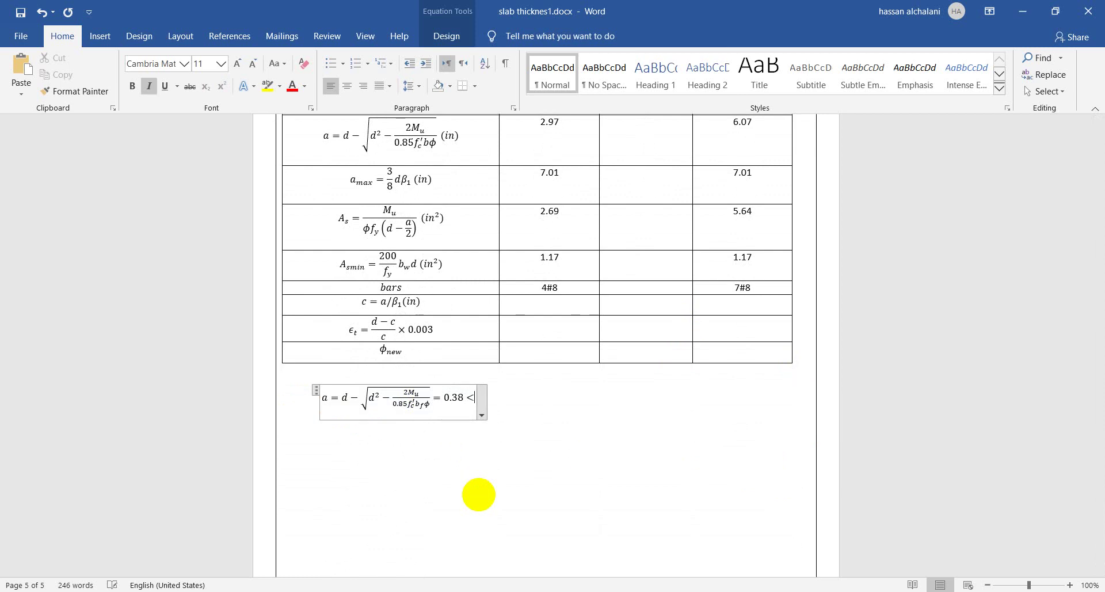
Step: Complete the comparison in the a equation with h_f = 8″
text(h_f )
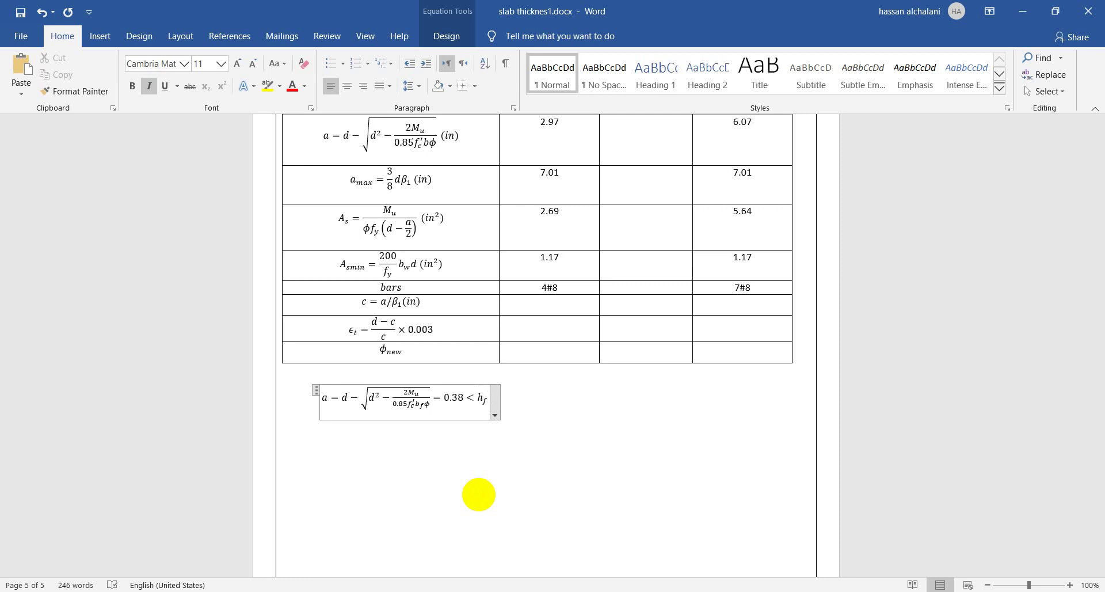
text(= 9'')
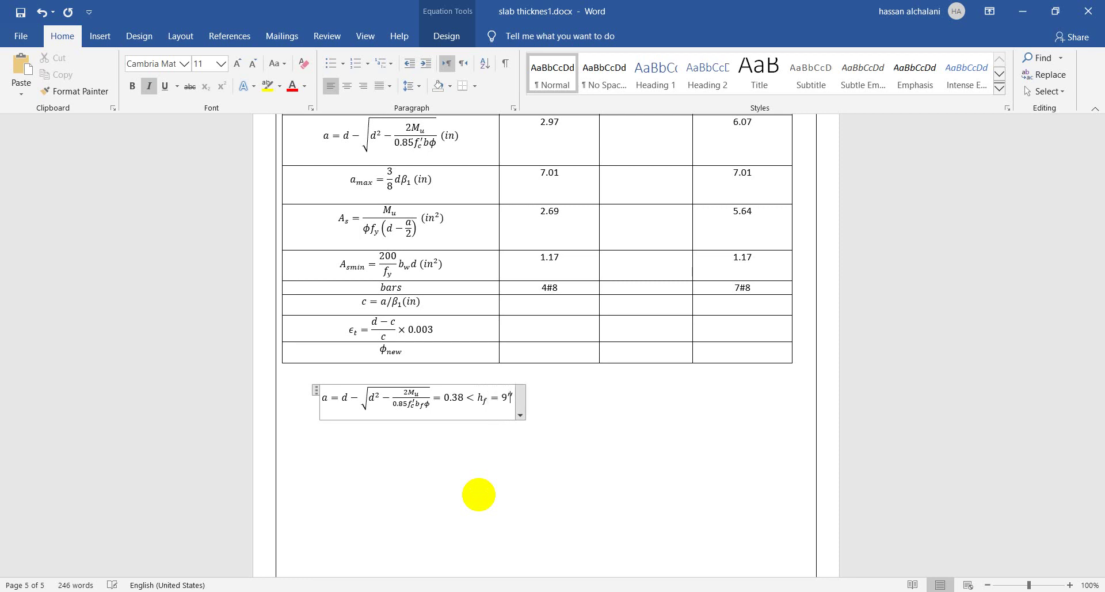
key(BackSpace)
text(8)
Step: Add the inch mark ″ after 0.38 in the a equation and leave the equation
key(Left)
key(Left)
key(Left)
key(Left)
key(Left)
key(Left)
text('')
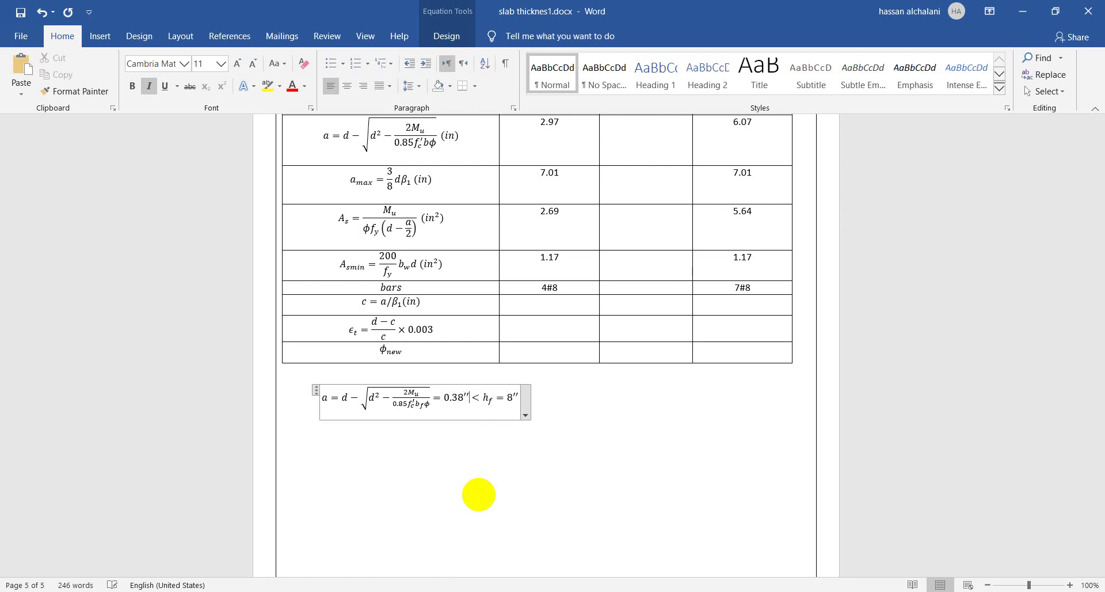
key(Right)
key(Right)
key(Right)
key(Right)
key(Right)
key(Right)
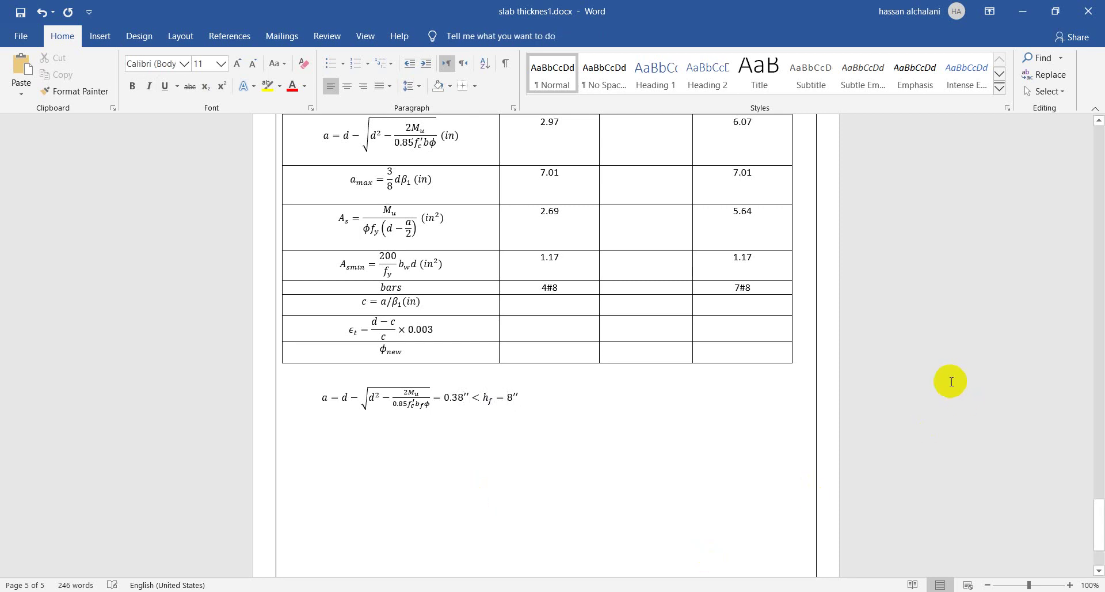
Step: Fill the +ve column of the B₃ table with b = 130.5, a = 0.38 and a_max = 7.01
scroll(835, 451, up, 3)
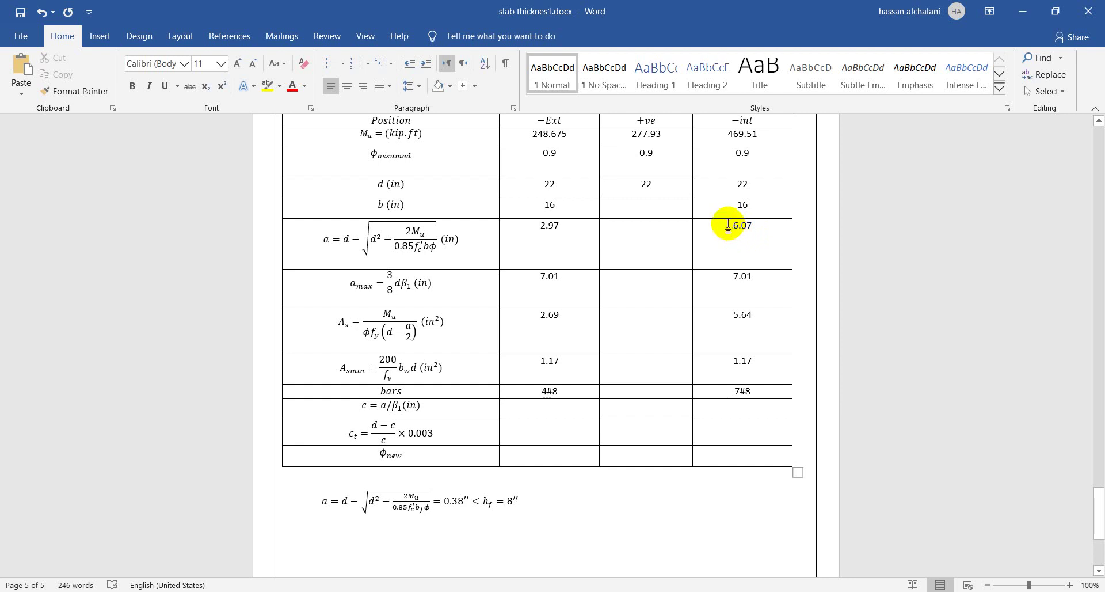
click(674, 208)
text(130)
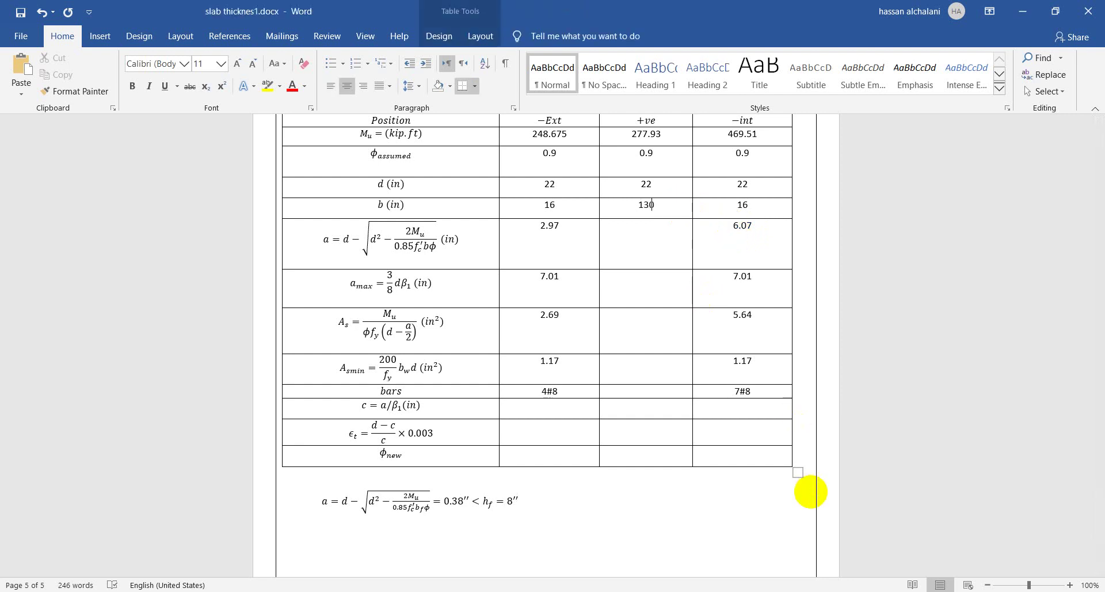
text(.5)
key(Down)
text(0)
text(.38)
text(7.)
text(01)
key(Down)
Step: Enter A_s = 2.83 and A_smin = 1.17 in the +ve column of the B₃ table
scroll(811, 492, up, 3)
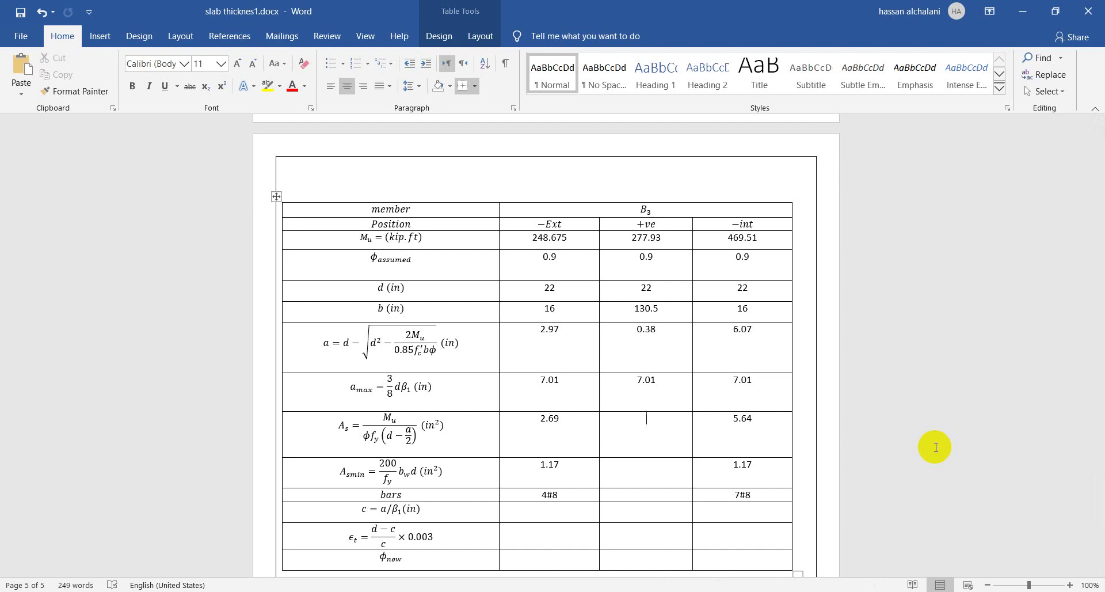
text(2.8)
text(3)
text(1.17)
key(Down)
Step: Enter 4#8 as the bars for the +ve position and save the document
scroll(553, 447, down, 1)
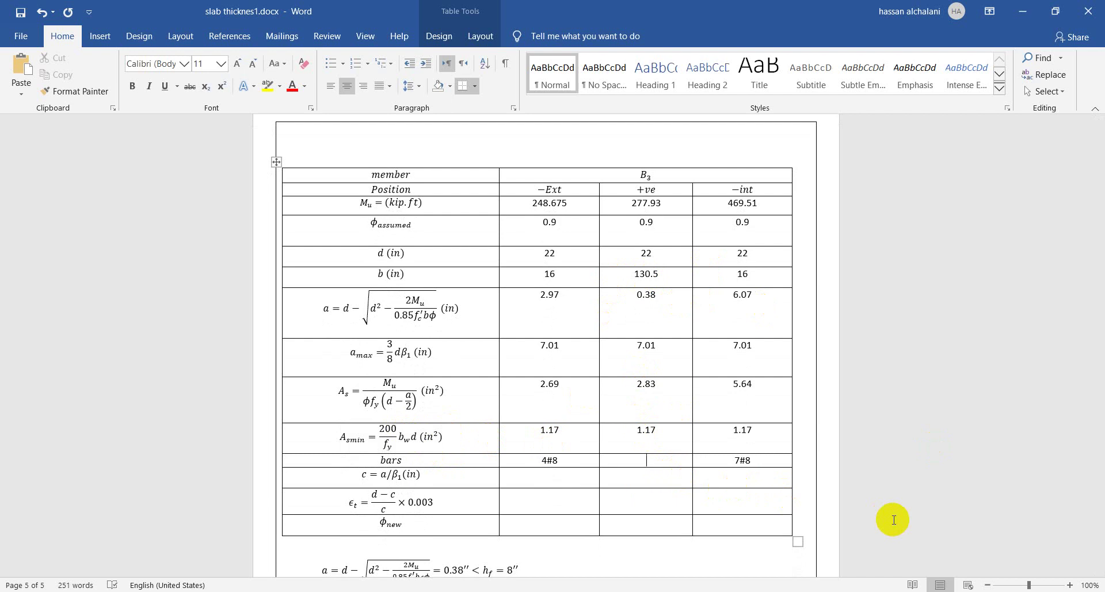
text(4#8)
key(Down)
key(ctrl+s)
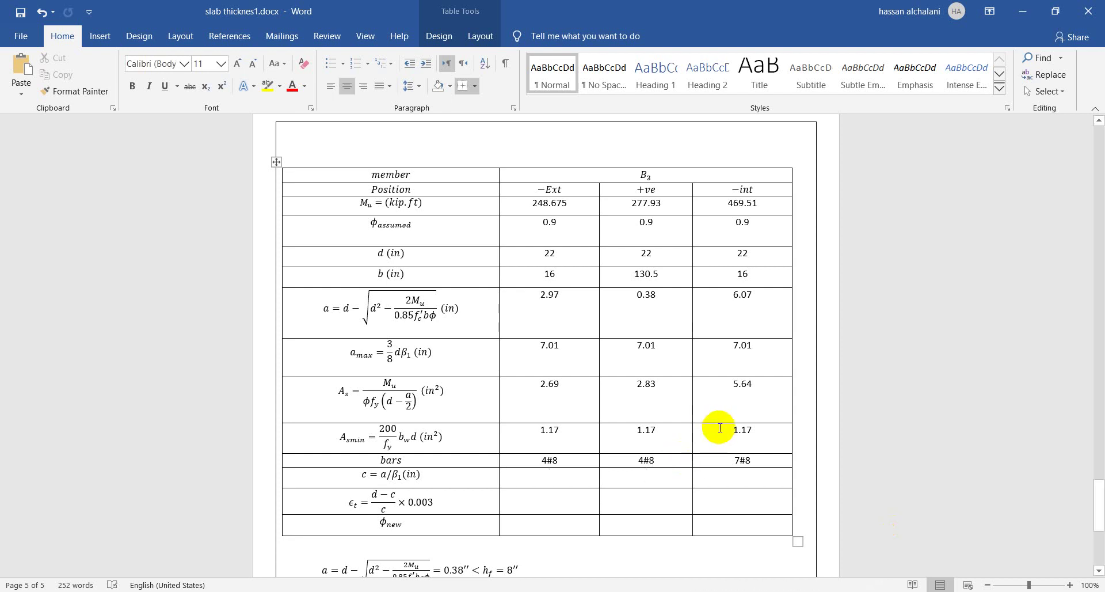
Step: Fill the c = a/β₁ row with 3.49 for −Ext, 0.45 for +ve and 7.14 for −int
scroll(748, 437, down, 3)
scroll(800, 457, up, 2)
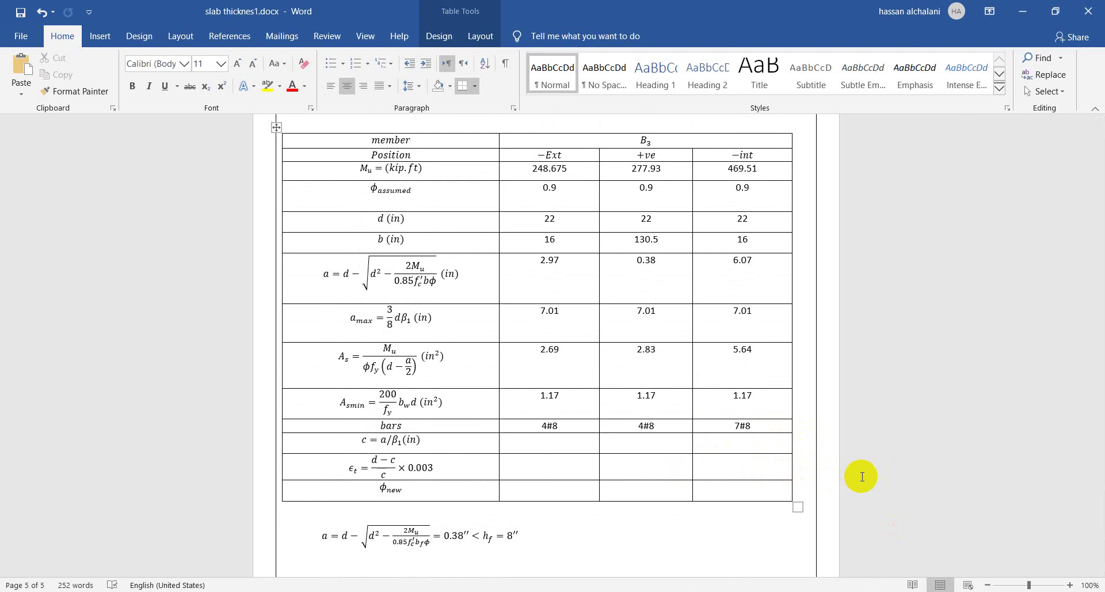
text(3.49)
key(Tab)
text(.45)
text(0)
text(7.14)
Step: Fill the ε_t row with 0.0159, 0.147 and 0.006, and the φ_new row with 0.9 for all three positions
key(Down)
key(Left)
key(Left)
text(0.015)
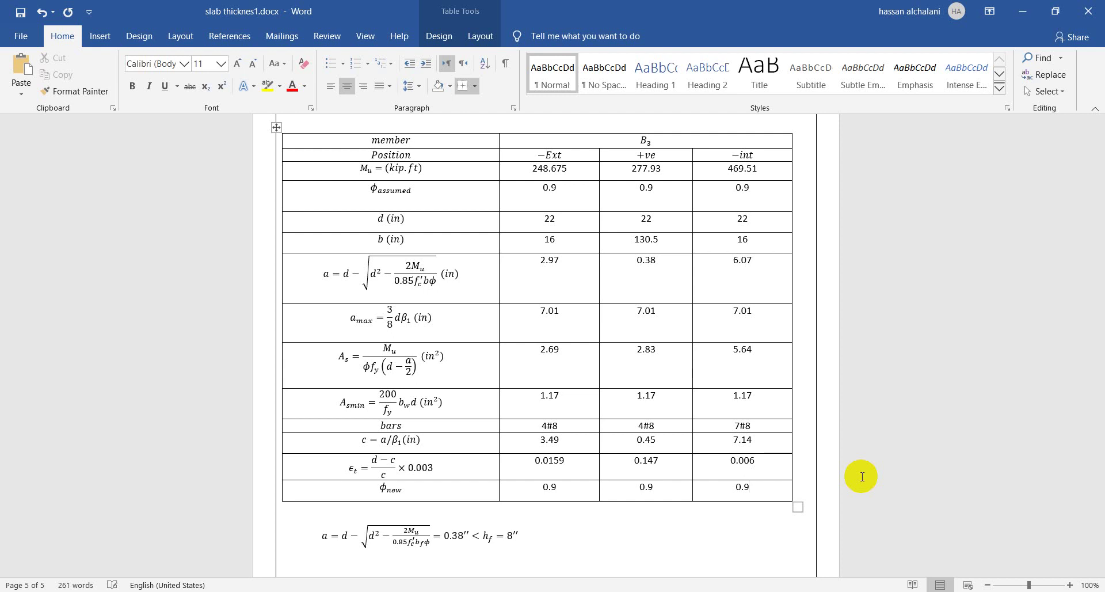
Step: Save the document, review the completed B₃ table, and place the text cursor on the empty line below the a equation
scroll(860, 476, down, 5)
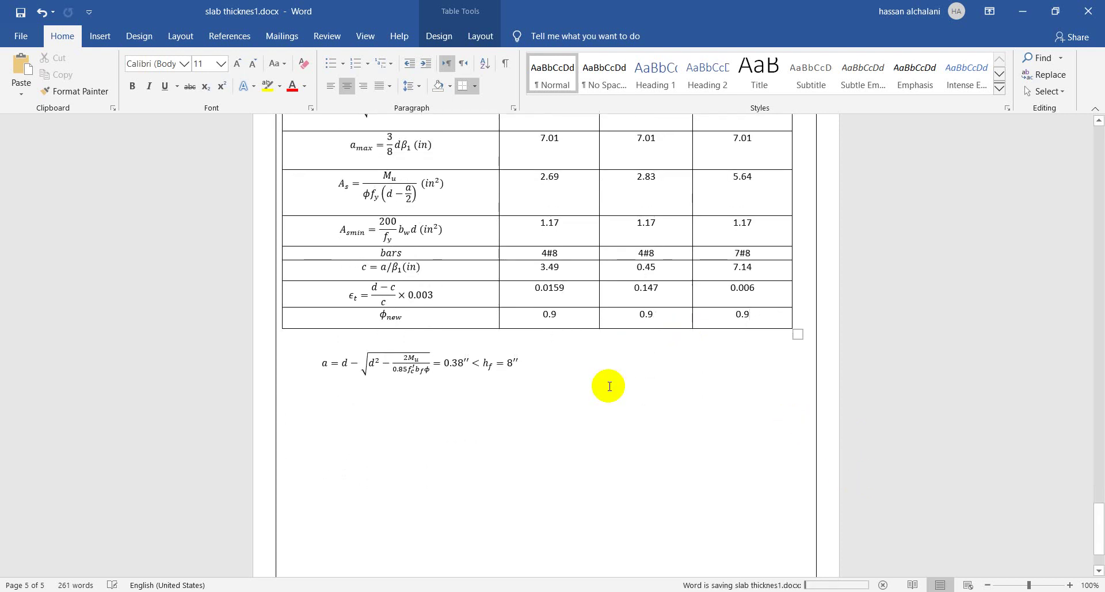
scroll(602, 385, up, 6)
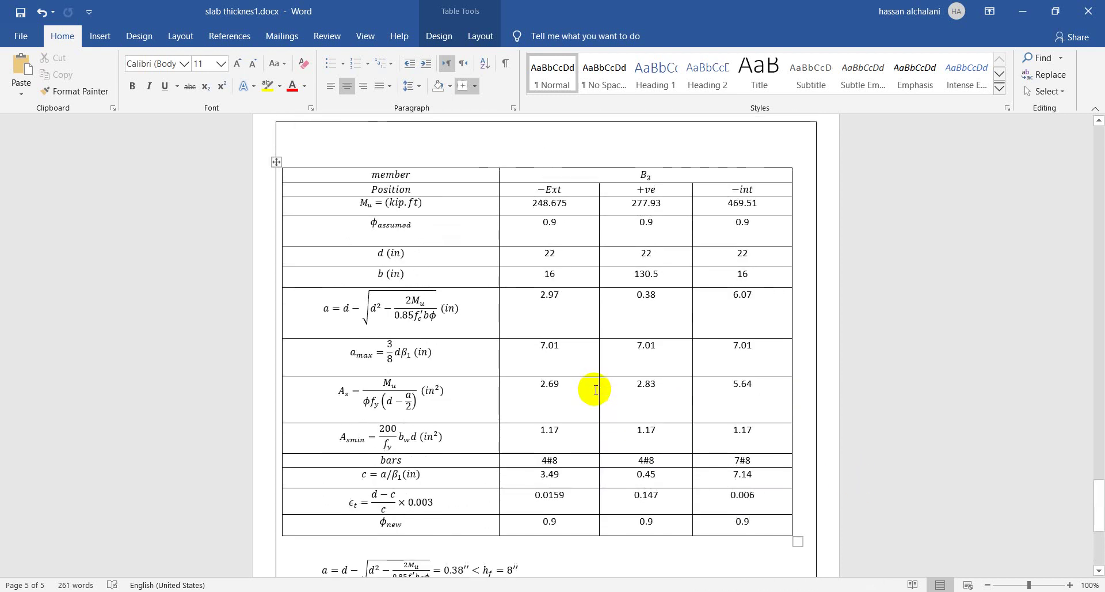
scroll(595, 390, down, 8)
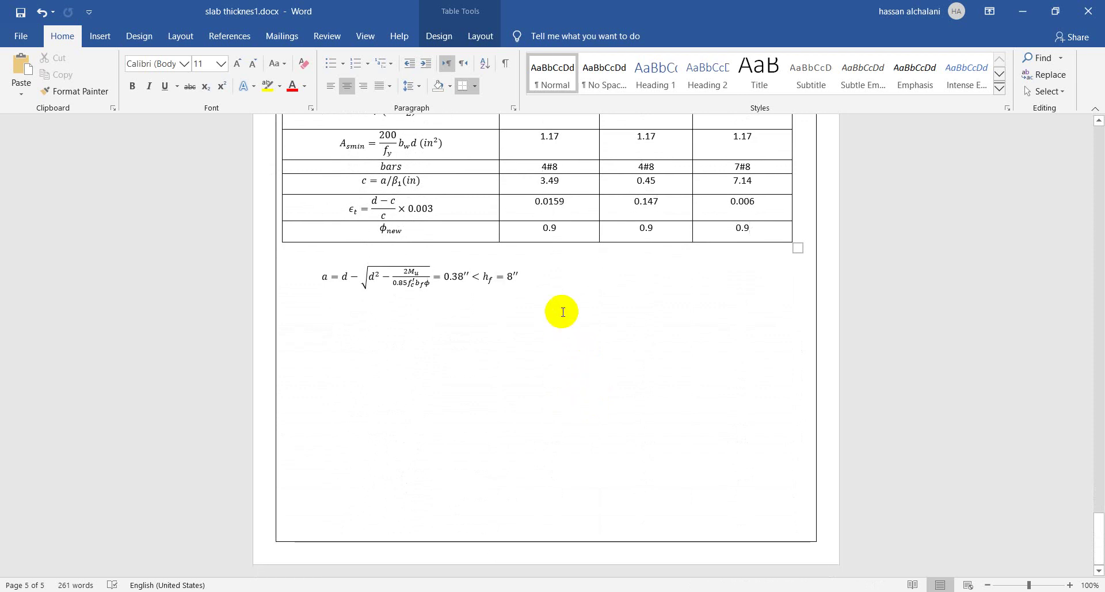
click(561, 311)
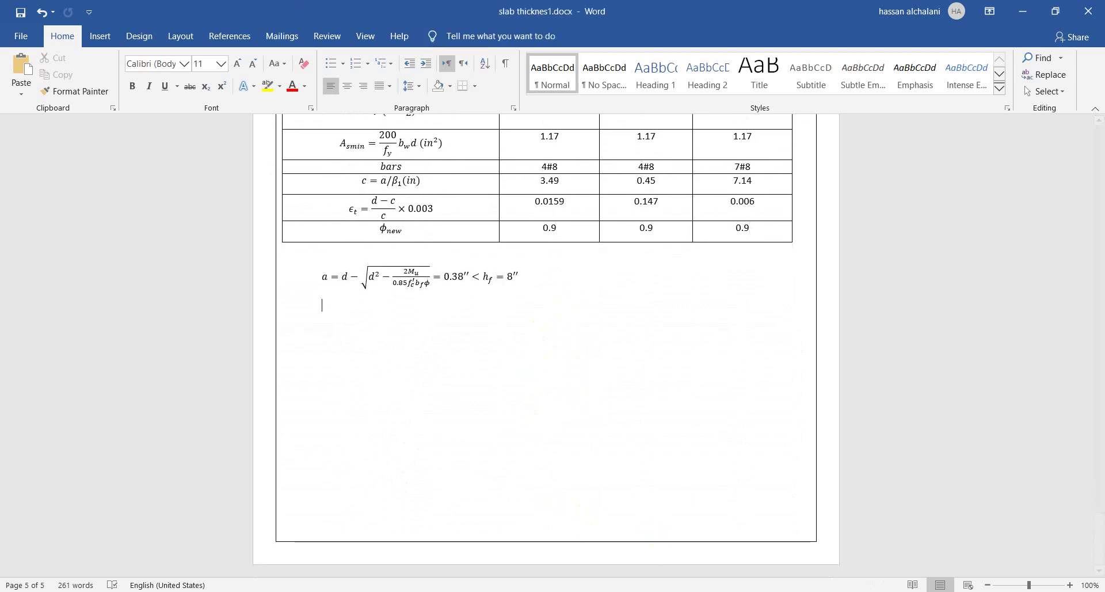
Step: Switch to AutoCAD and create a new drawing alongside Drawing1
key(alt+Tab)
mouse_move(707, 263)
middle_down()
mouse_move(520, 344)
mouse_move(410, 353)
middle_up()
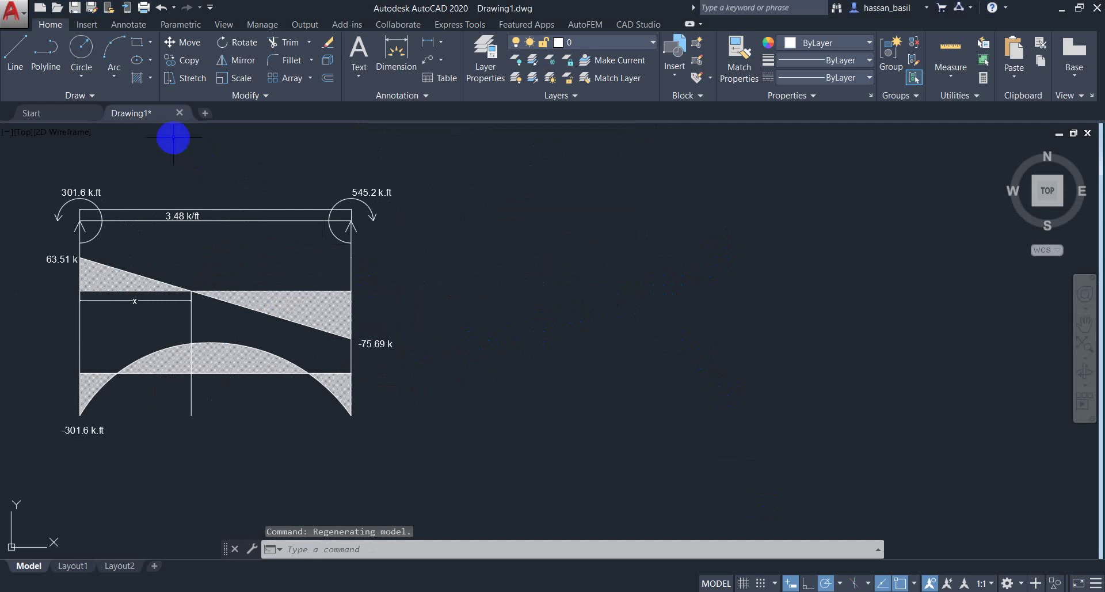
click(206, 113)
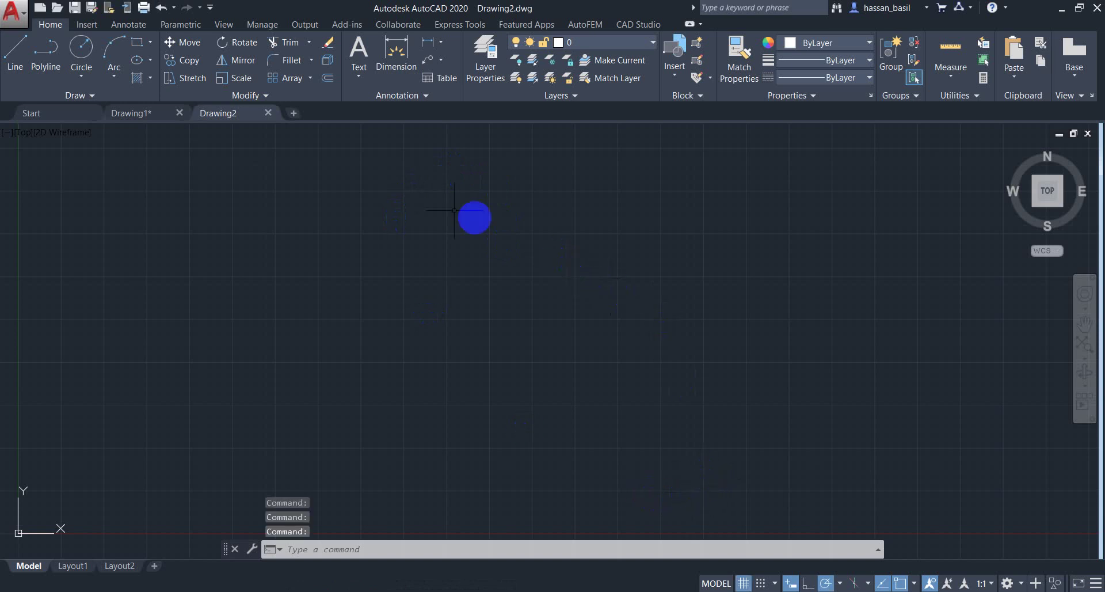
Step: Turn on grid snap and draw a horizontal line 130.5 units long as the flange's top edge
click(15, 52)
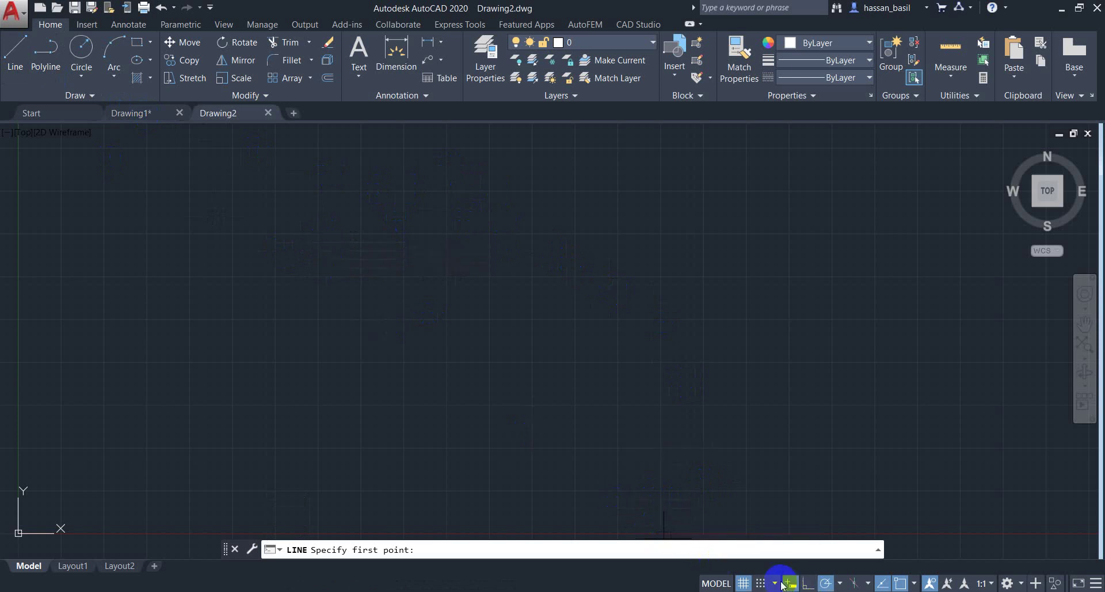
click(760, 583)
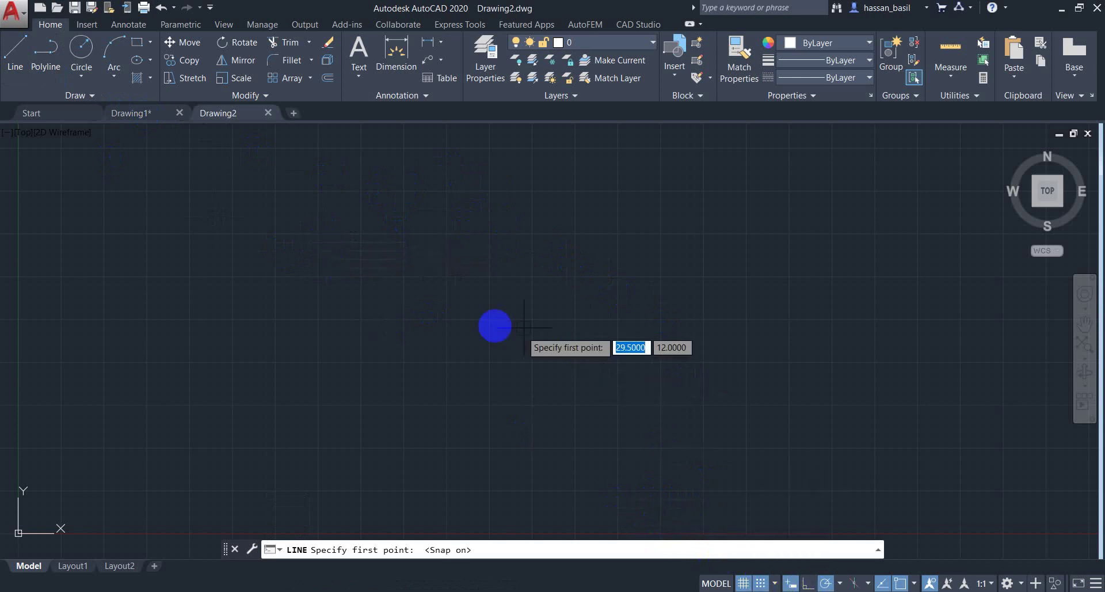
click(355, 263)
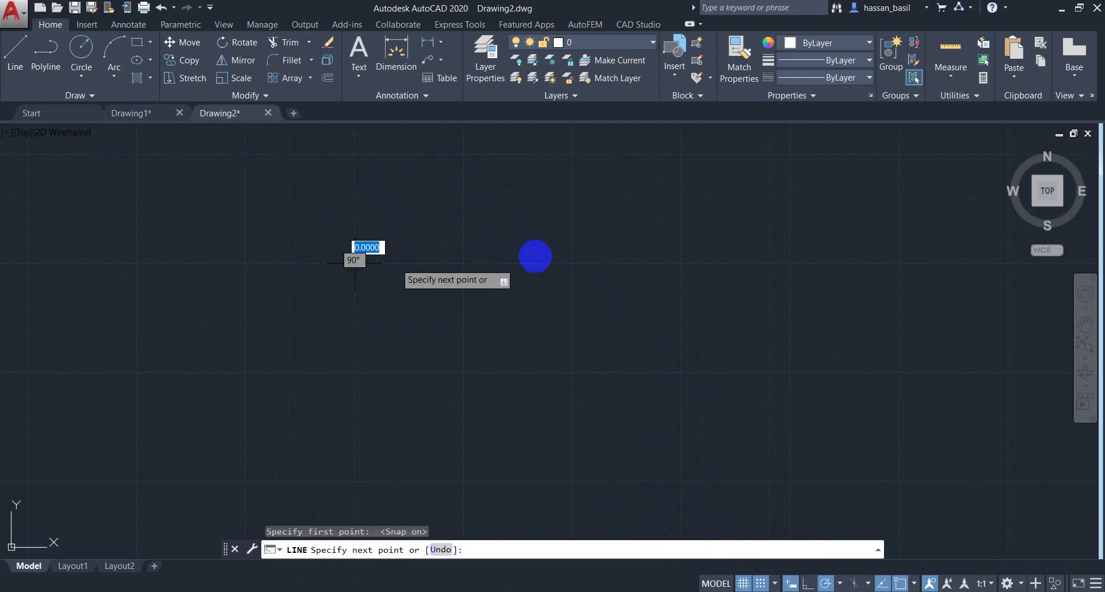
text(130.)
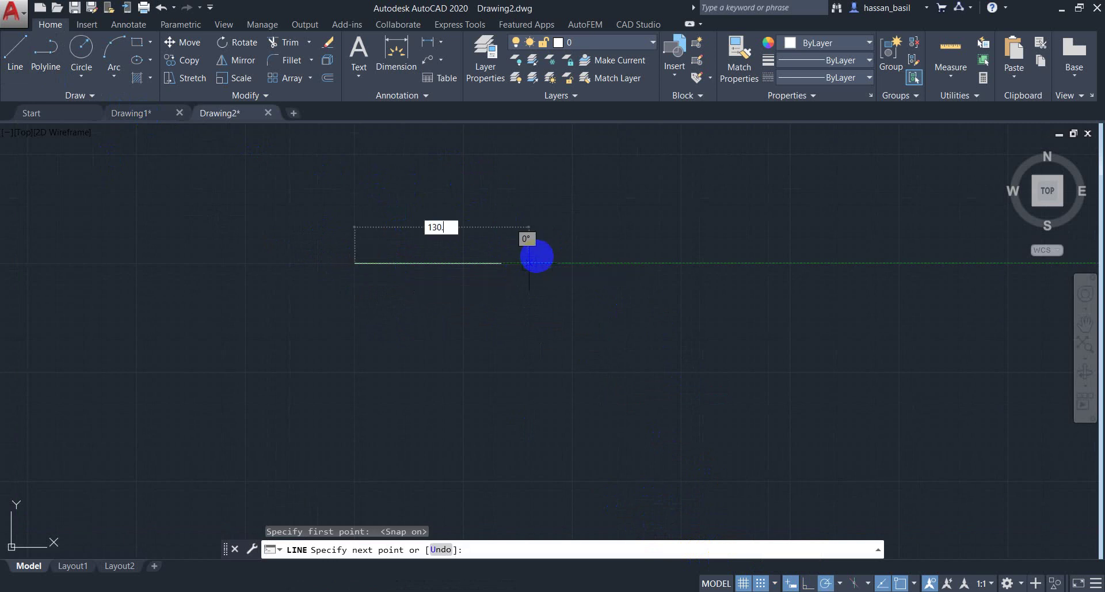
text(5)
key(Return)
Step: Continue the line 8 units straight down from the top edge's right end and finish the line
scroll(565, 323, down, 3)
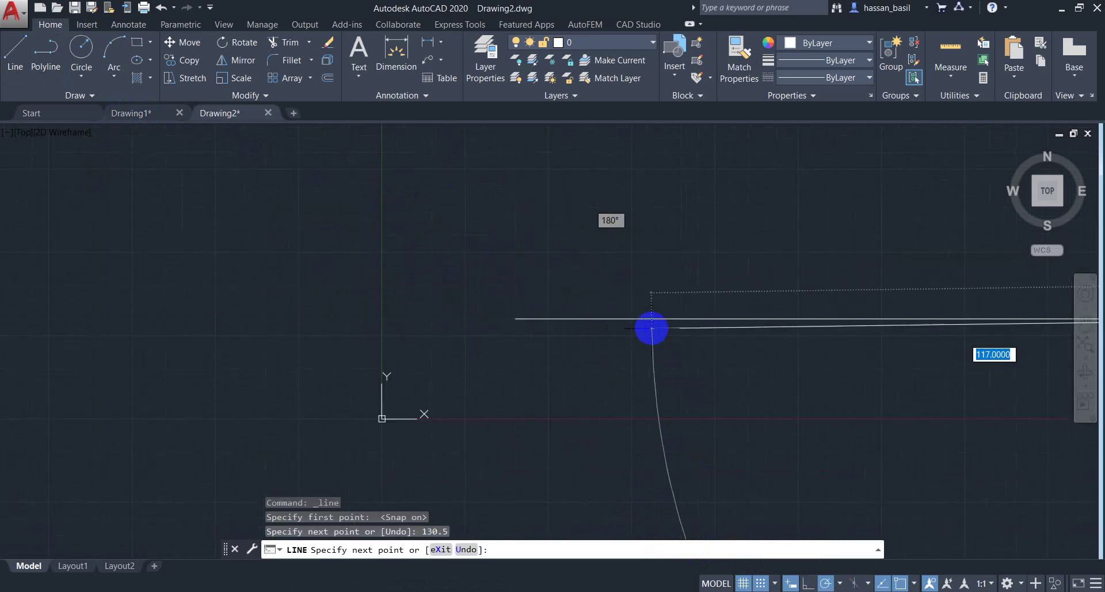
mouse_move(650, 328)
middle_down()
mouse_move(37, 301)
mouse_move(513, 362)
mouse_move(725, 355)
mouse_move(391, 308)
middle_up()
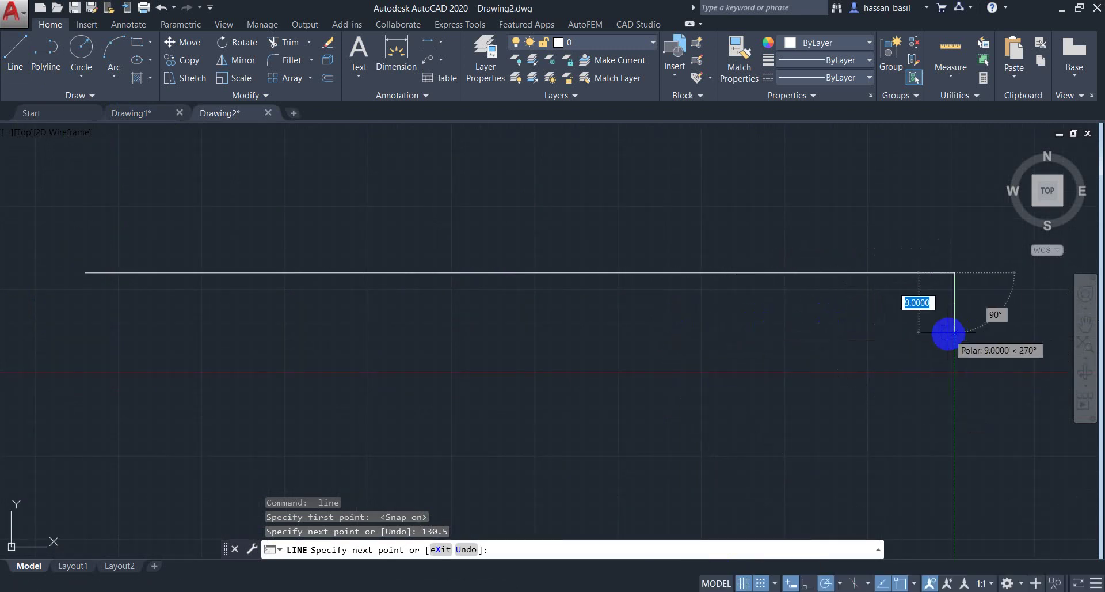
text(8)
key(Return)
key(Return)
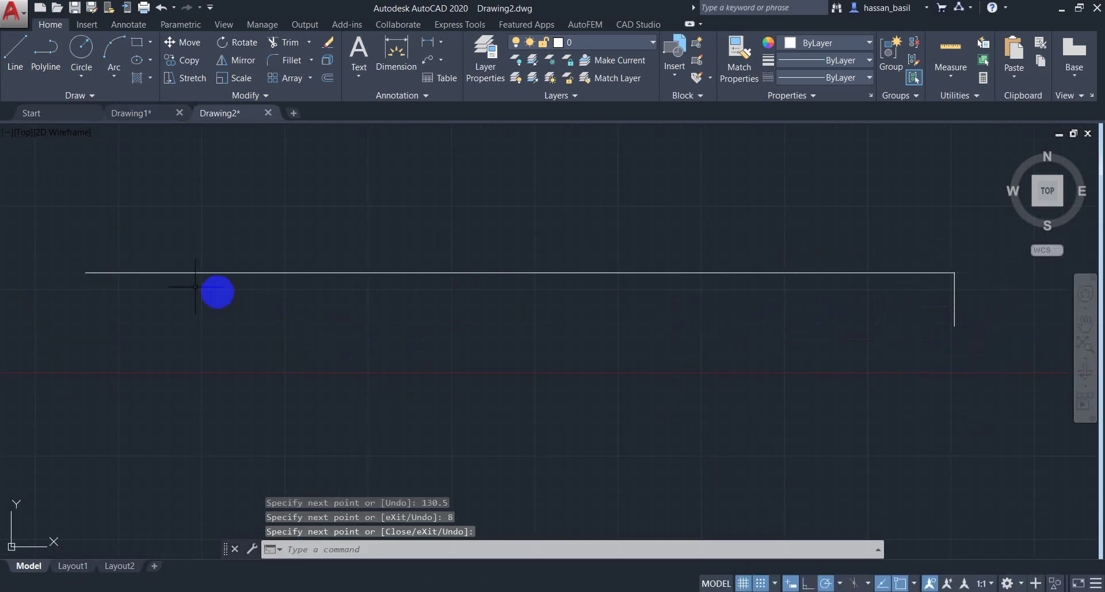
Step: Draw a line 8 units straight down from the left end of the flange's top edge
key(Return)
click(86, 272)
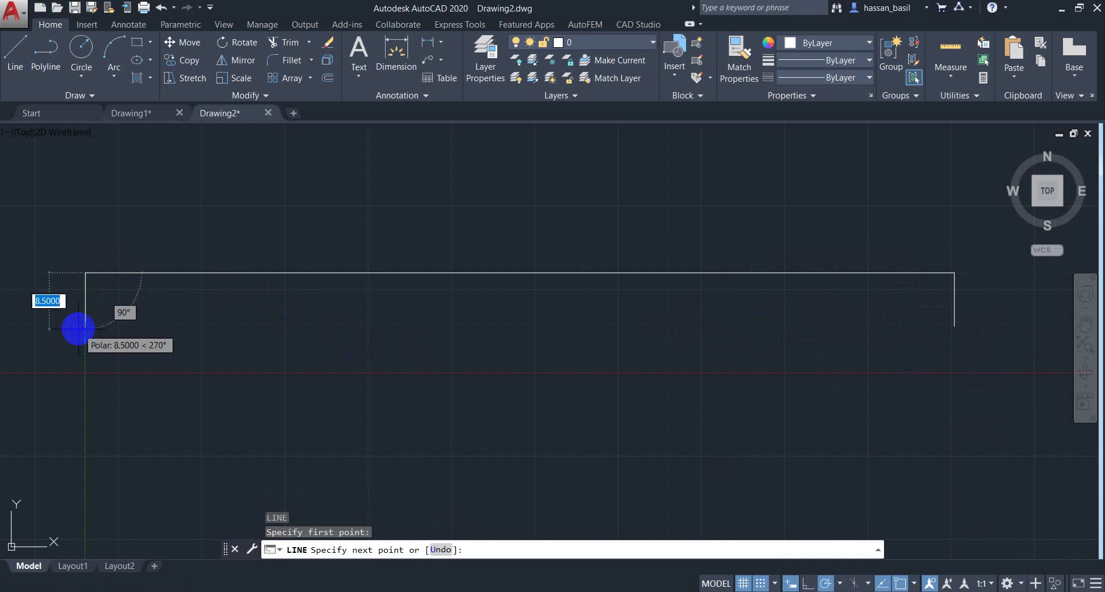
text(8)
key(Return)
key(Return)
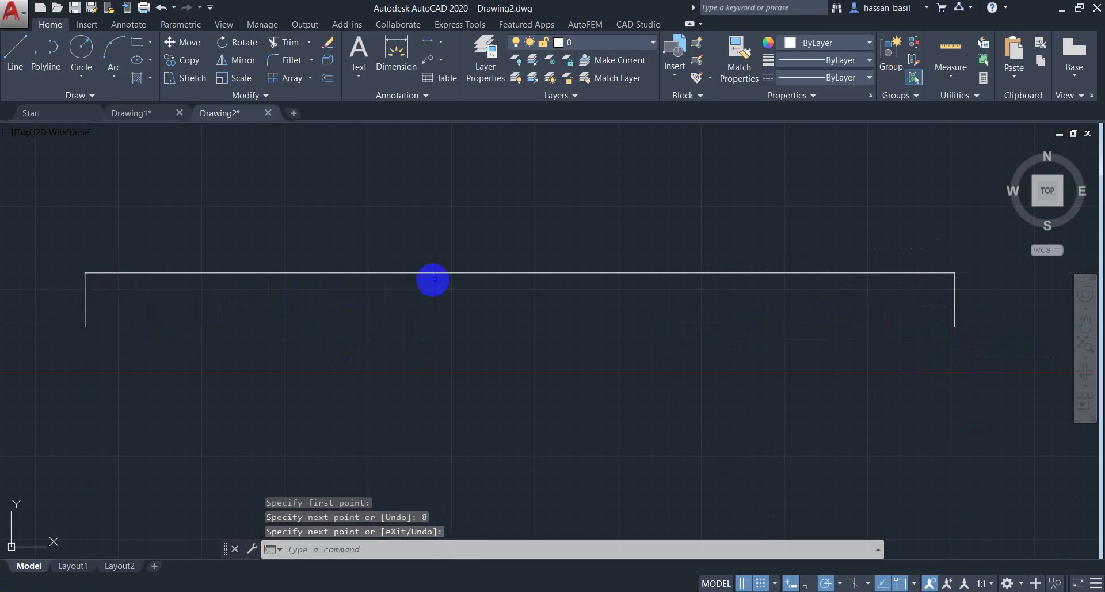
key(Return)
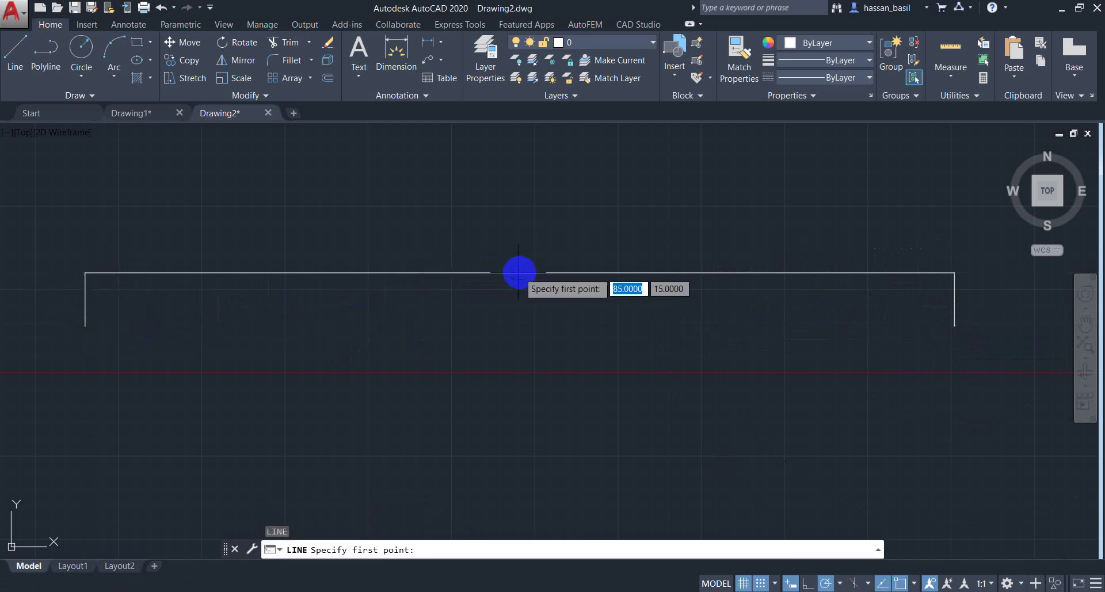
scroll(489, 271, down, 2)
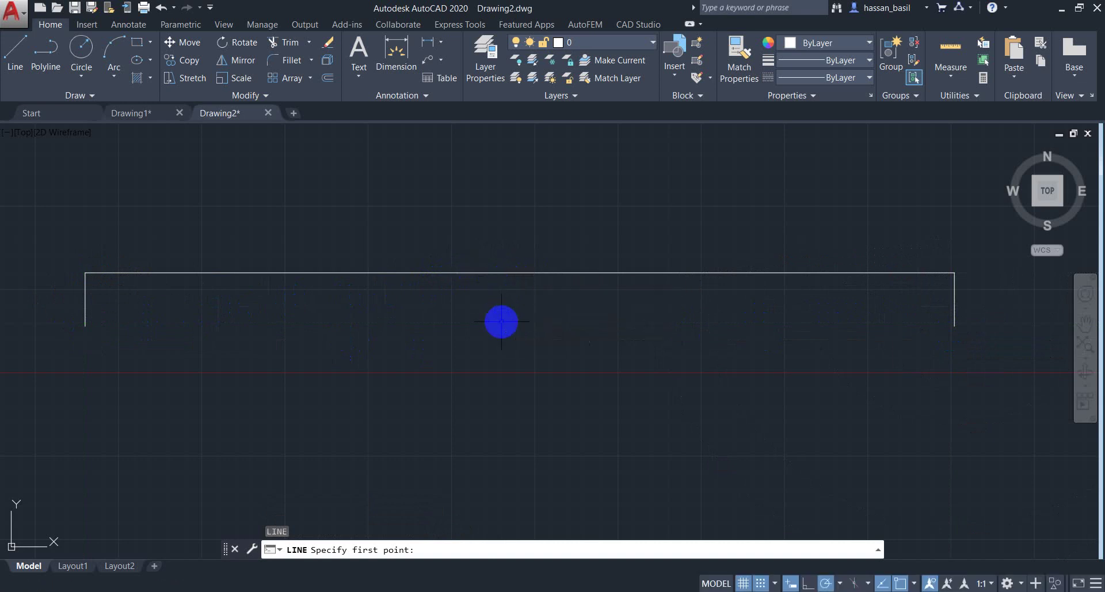
key(Escape)
text(z)
key(Return)
text(e)
key(Return)
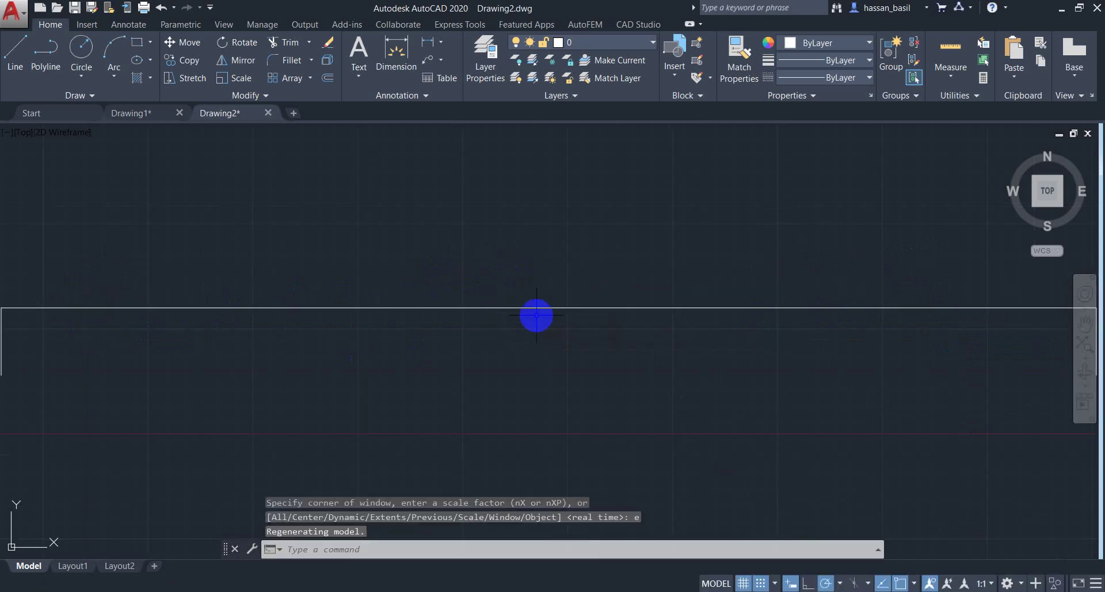
scroll(554, 318, down, 5)
scroll(476, 293, up, 2)
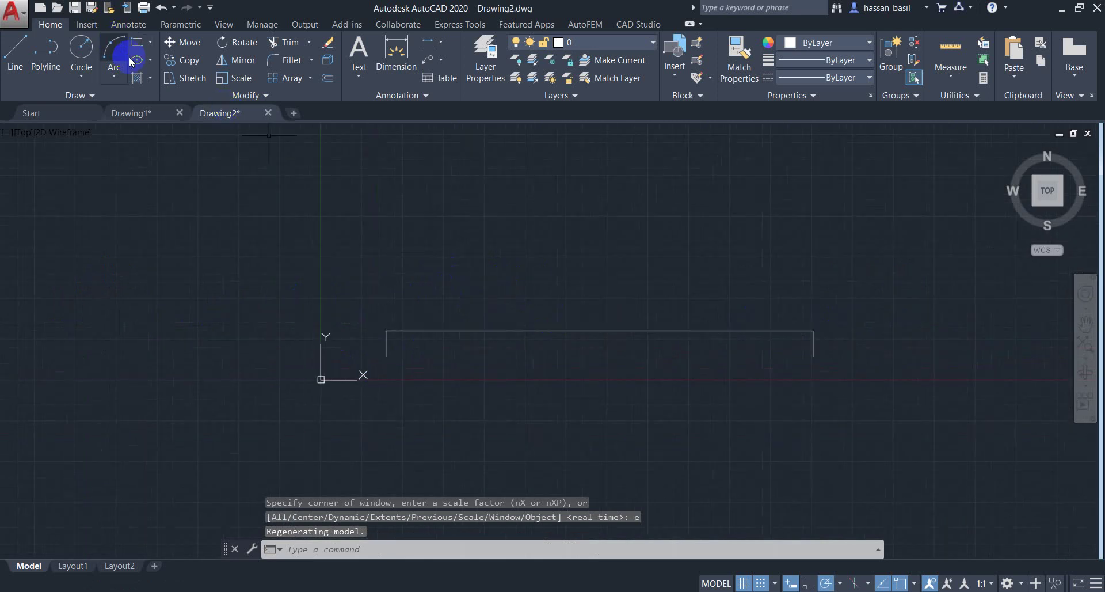
click(12, 47)
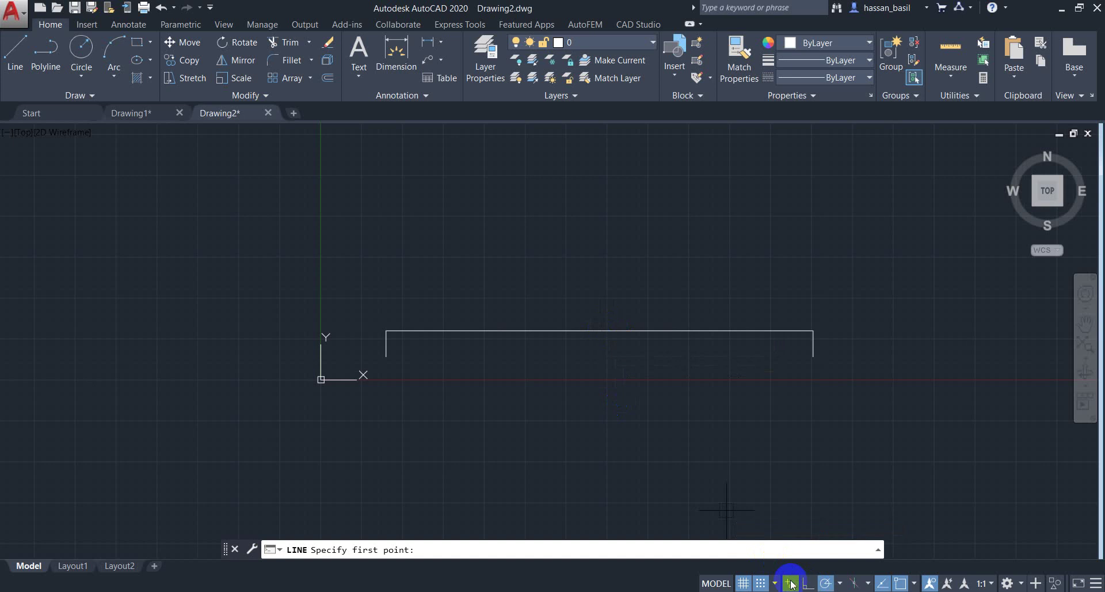
click(844, 583)
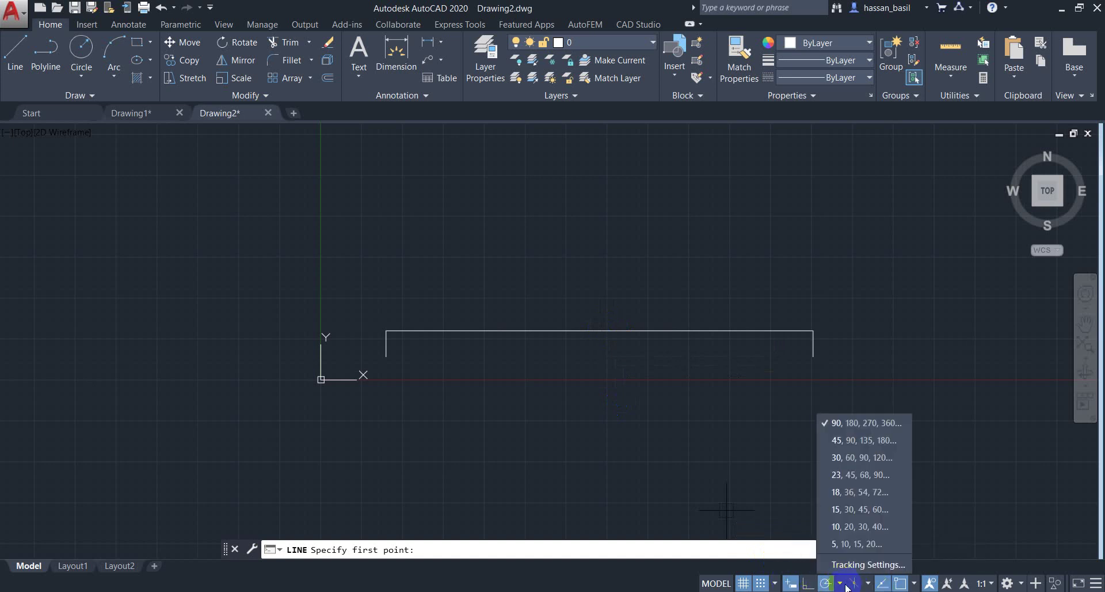
click(915, 584)
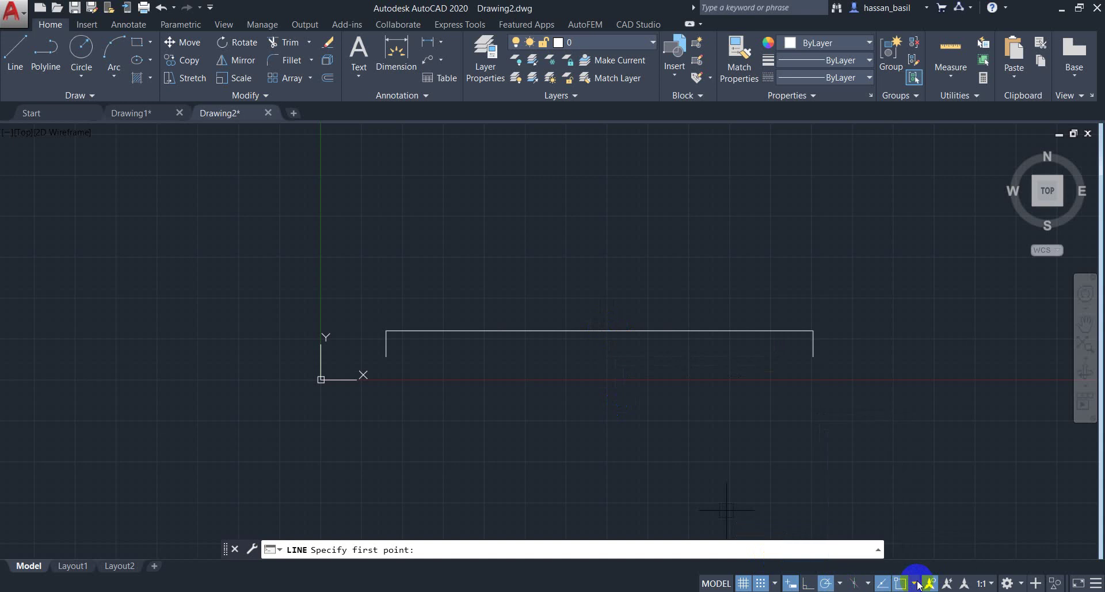
click(761, 411)
click(386, 357)
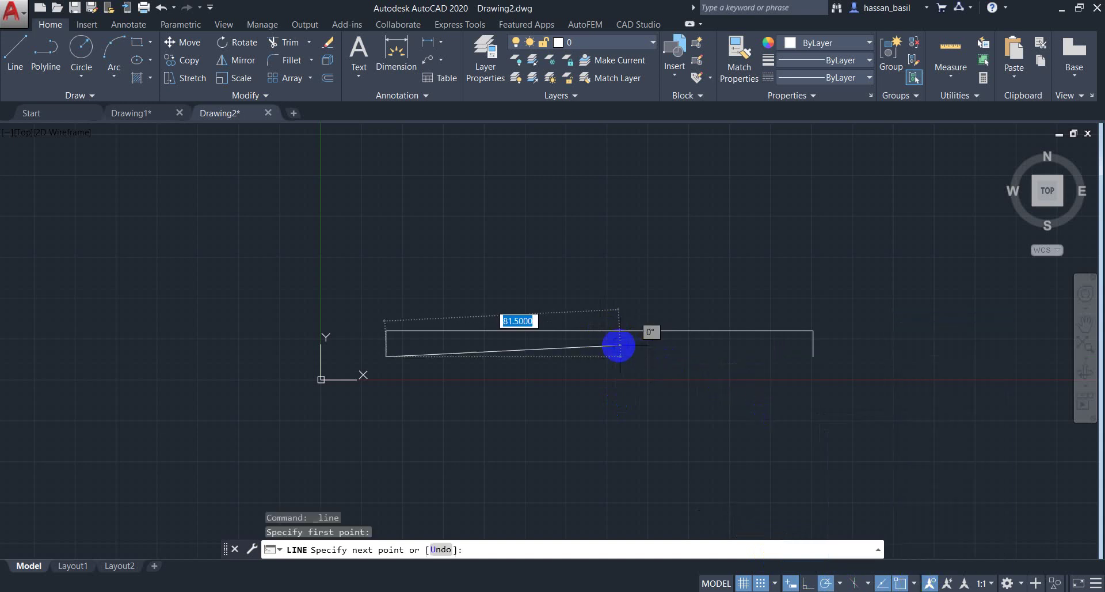
key(Escape)
Step: From the midpoint of the flange's top edge, draw connected lines 24 units down and 8 units to the right
click(17, 46)
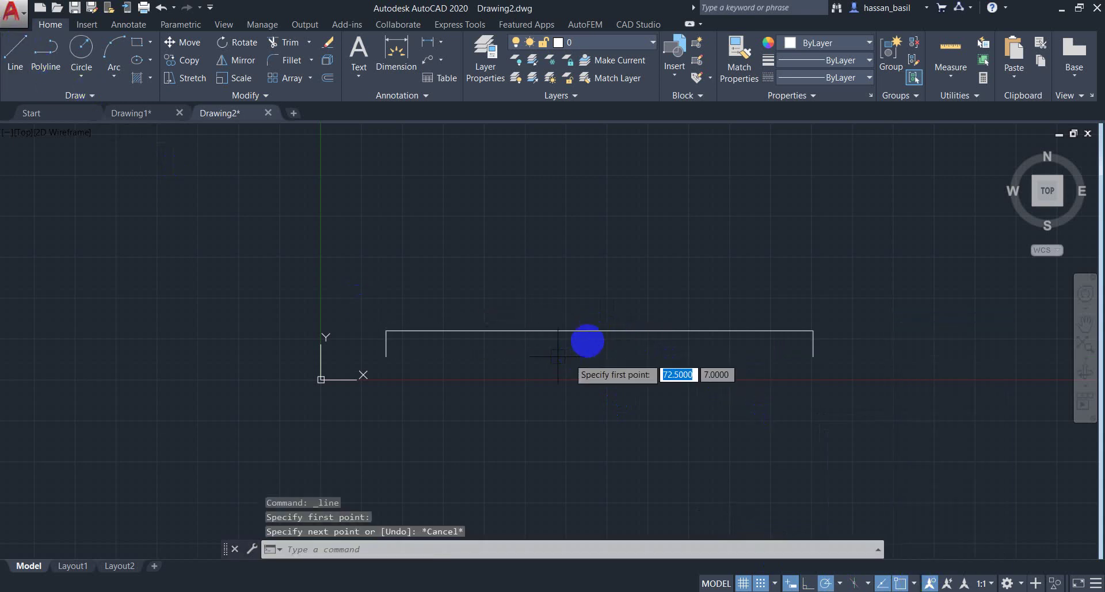
click(600, 331)
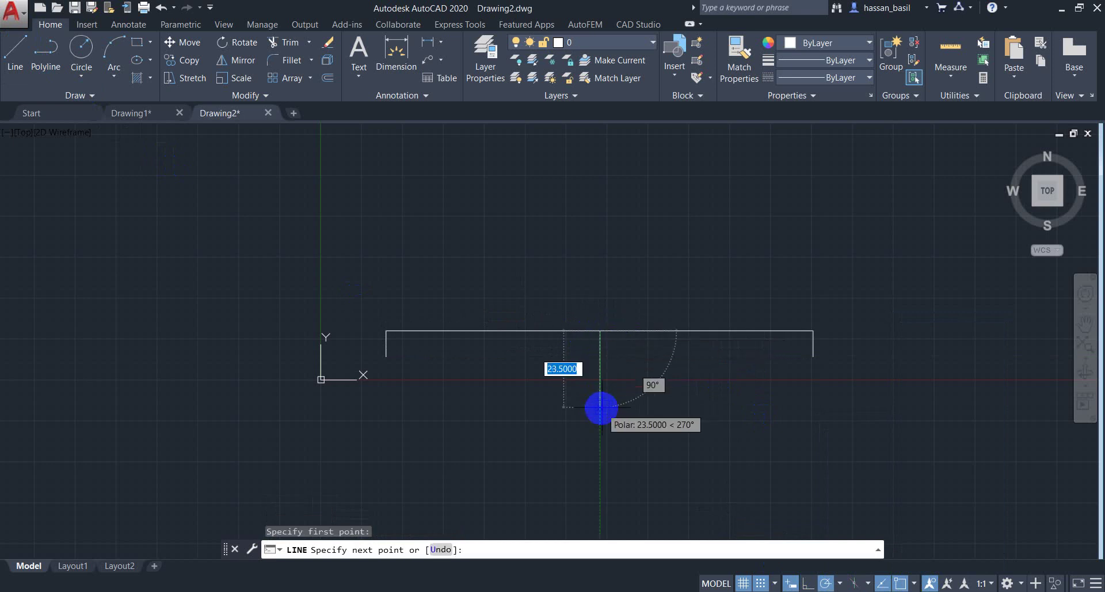
text(24)
key(Return)
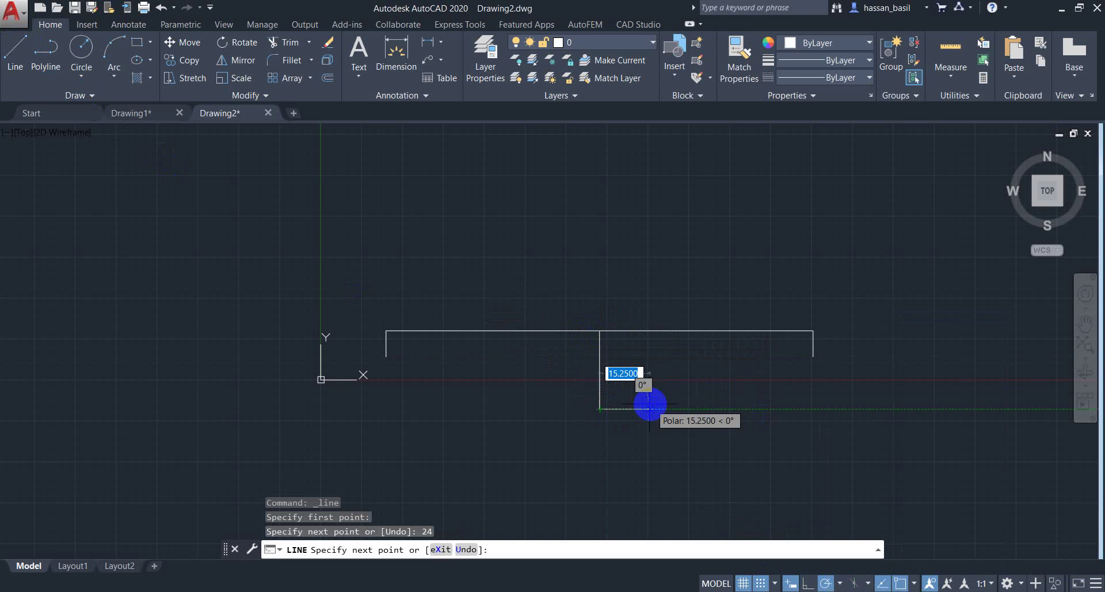
text(8)
key(Return)
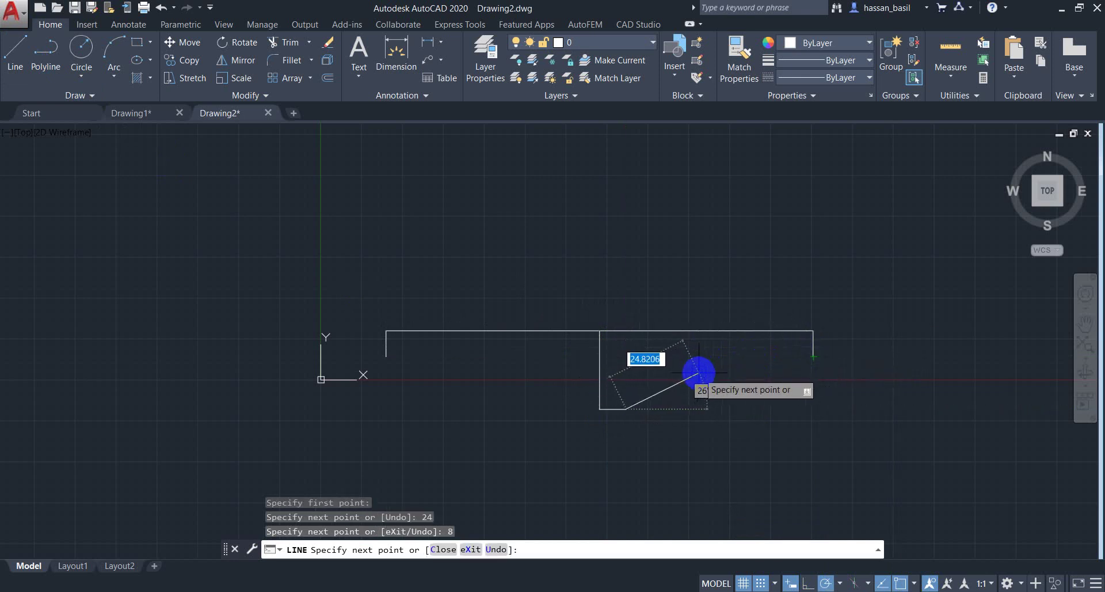
Step: Undo the last two line segments and redraw them 24 units down and 8 units to the right
key(ctrl+z)
key(ctrl+z)
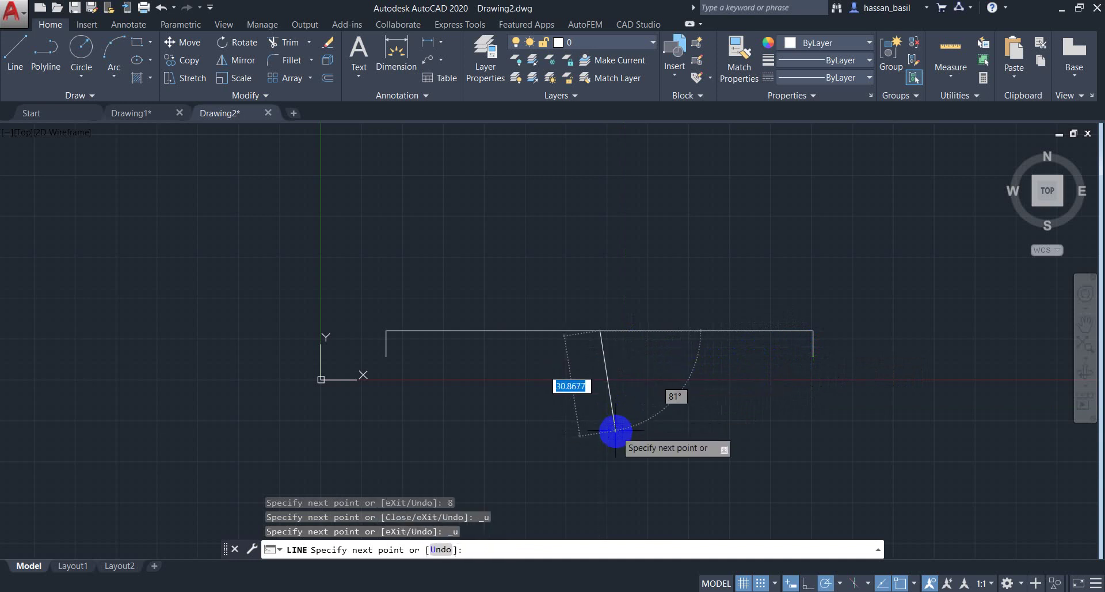
text(2)
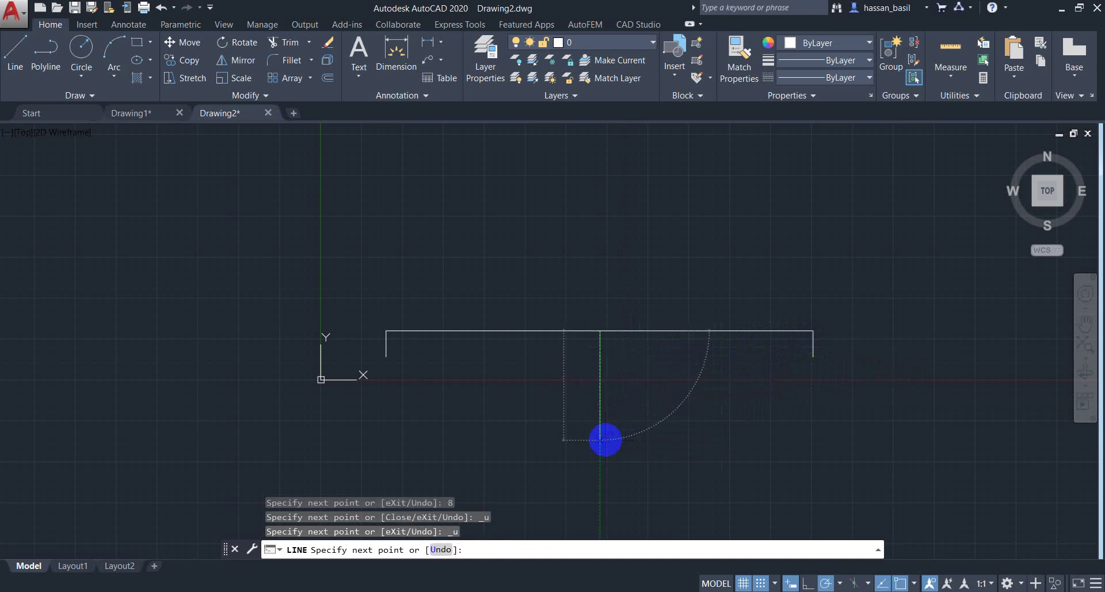
text(4)
key(Return)
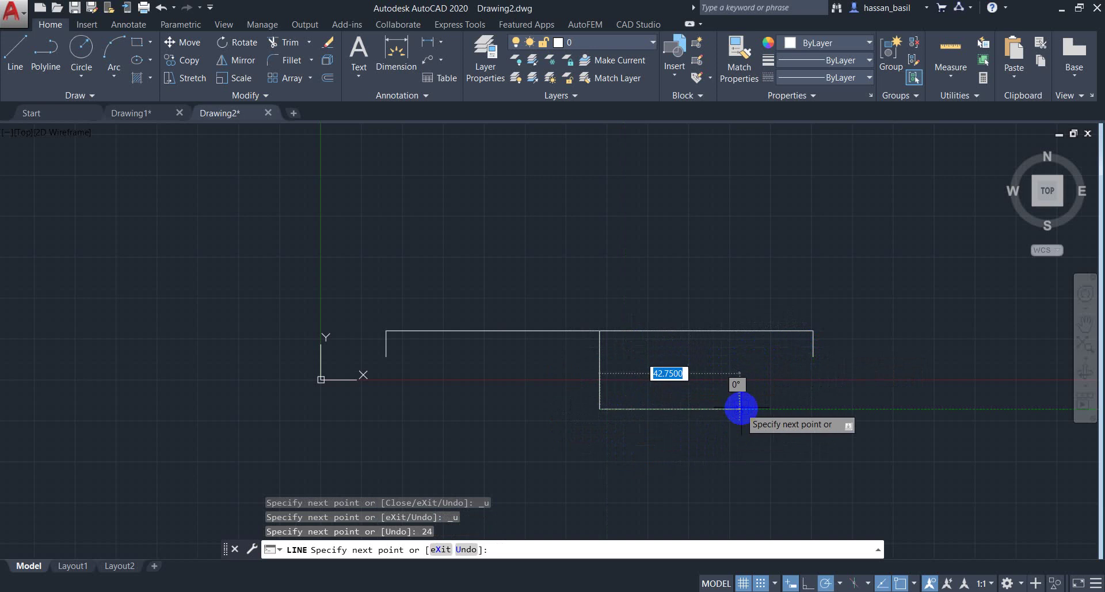
text(8)
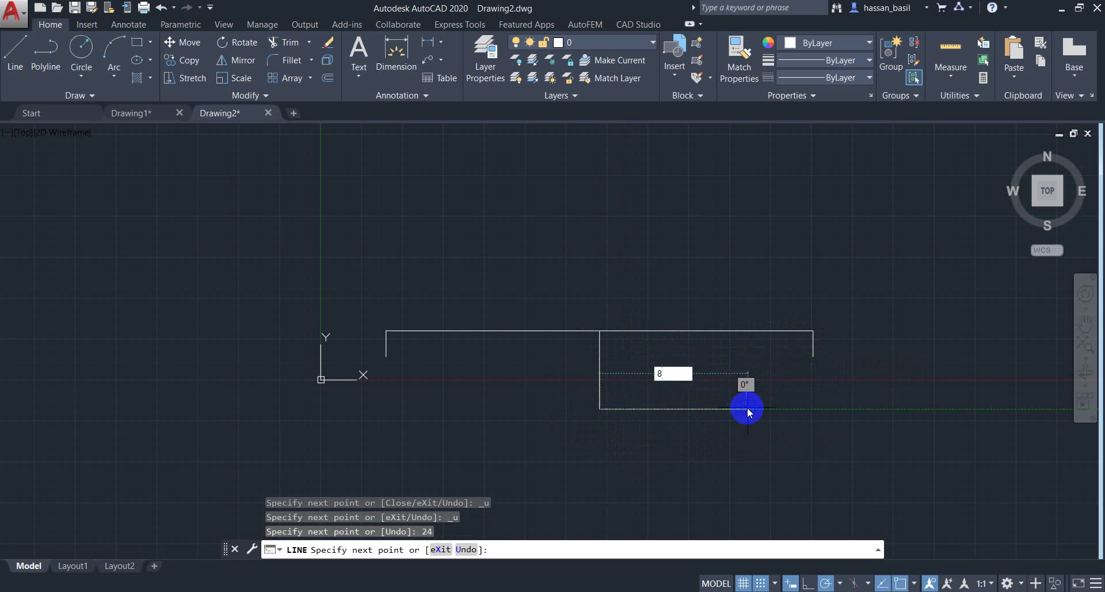
key(Return)
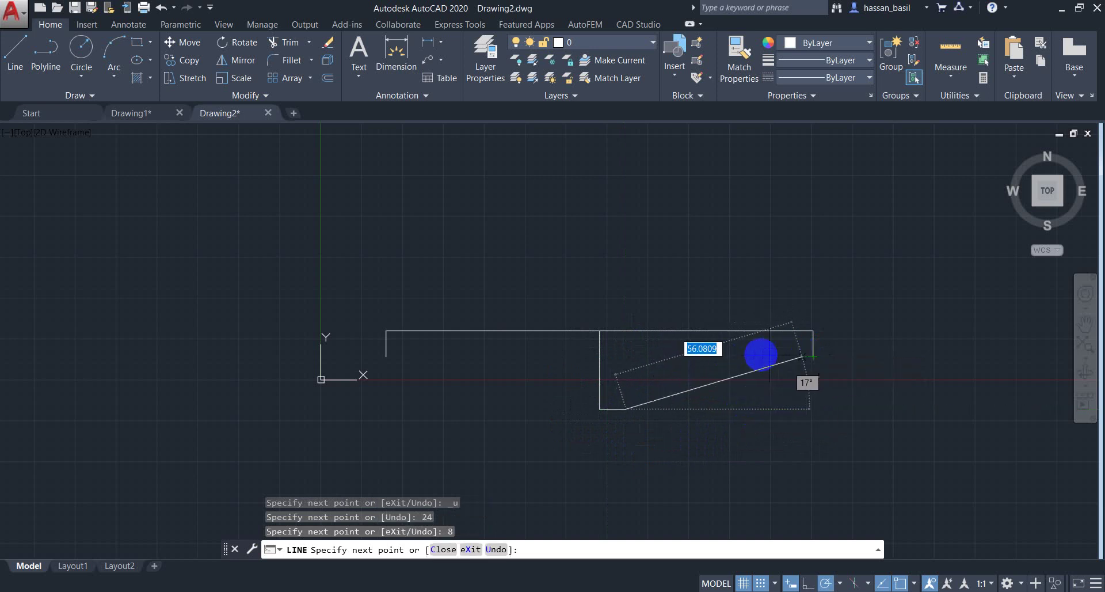
Step: Continue the line up to the flange's underside level and across to the lower end of its right edge
click(627, 357)
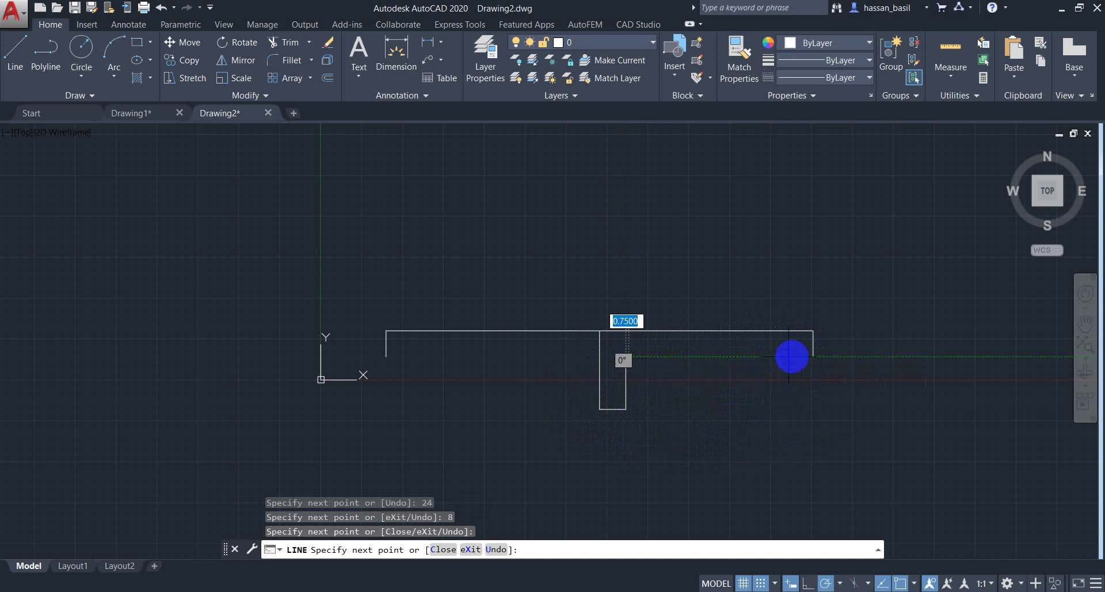
click(811, 357)
key(Return)
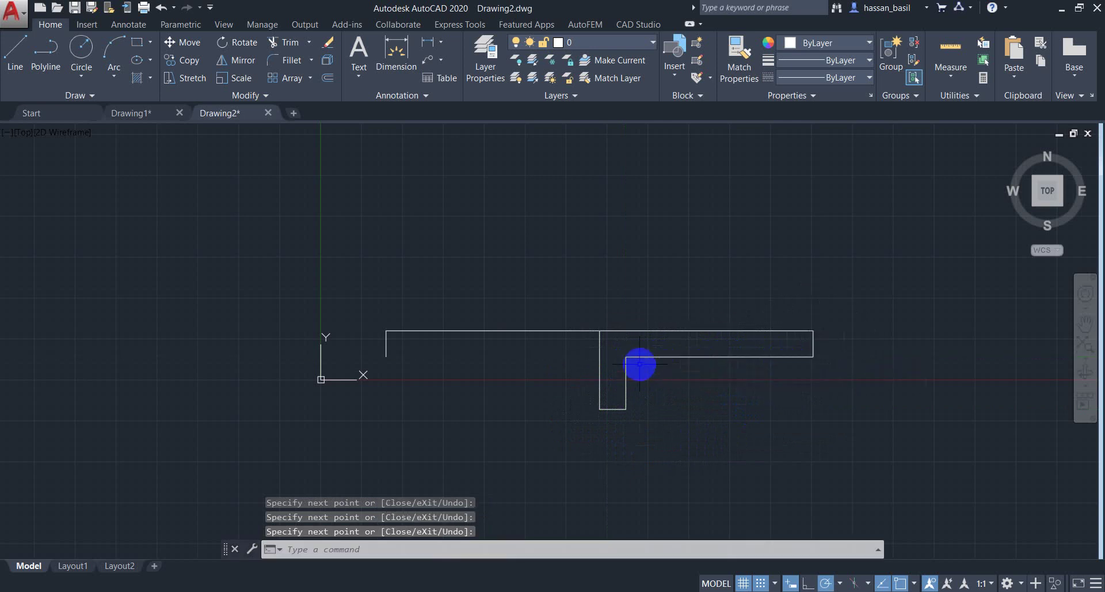
Step: Mirror the half web bottom, web side and flange underside about the vertical centre line, keeping the source objects
click(691, 352)
click(612, 447)
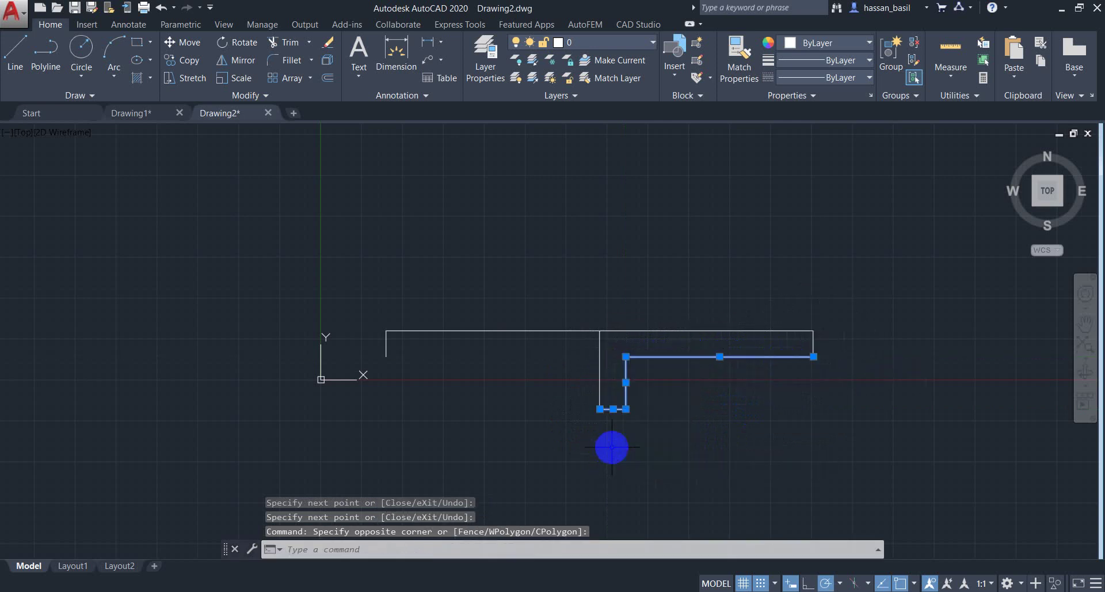
text(mi)
key(Return)
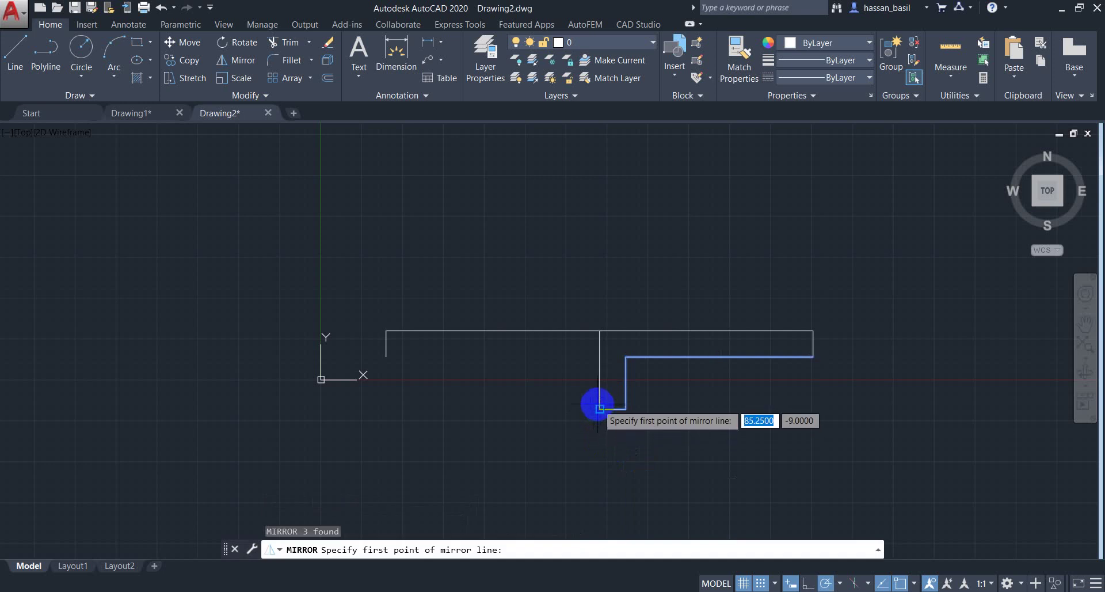
click(600, 409)
click(592, 286)
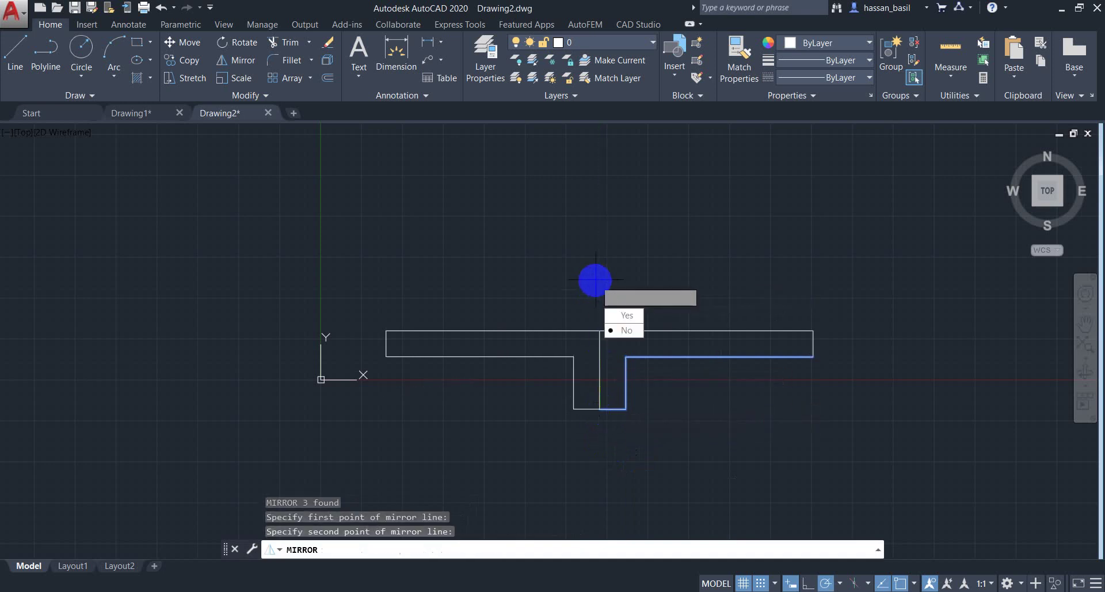
key(Return)
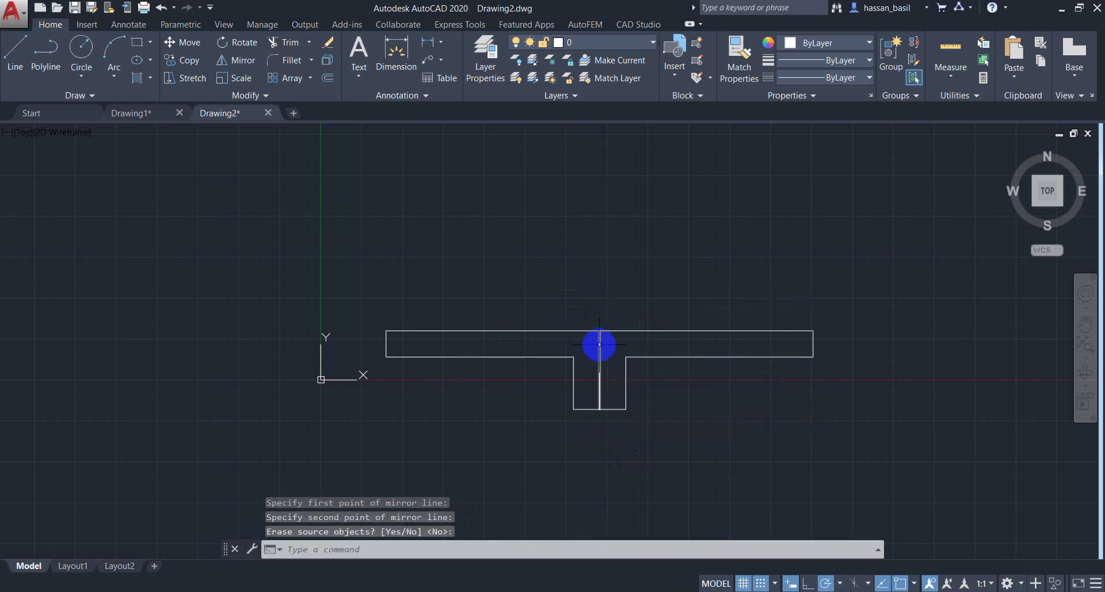
Step: Delete the vertical centre line inside the T-section
click(599, 344)
key(Delete)
middle_drag(542, 394, 474, 376)
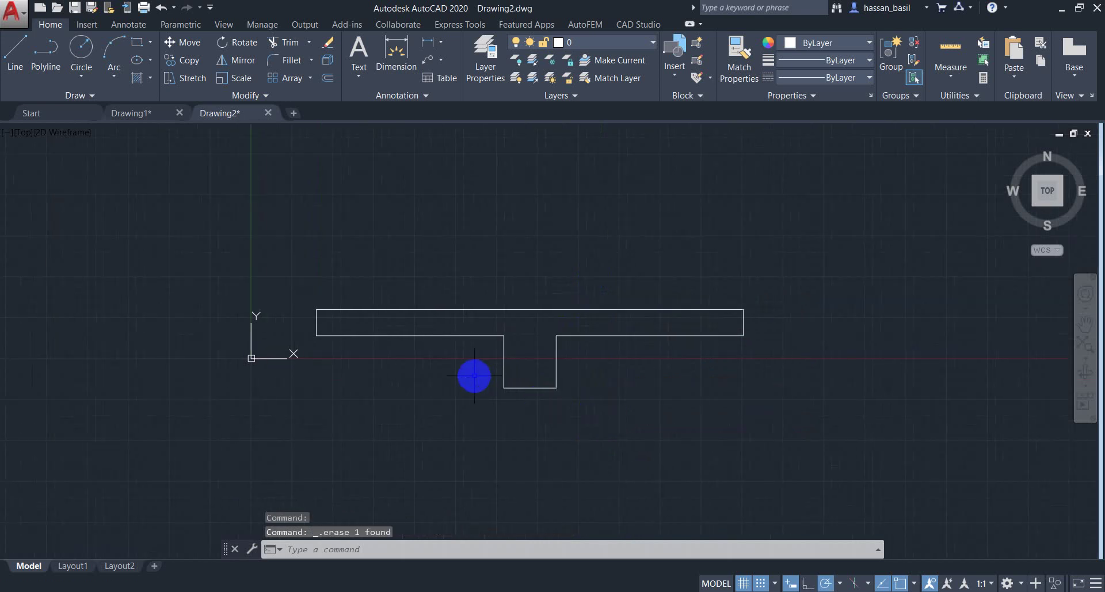
Step: Review the effective depth calculation for d in the Word document, then return to the AutoCAD drawing
scroll(521, 385, up, 4)
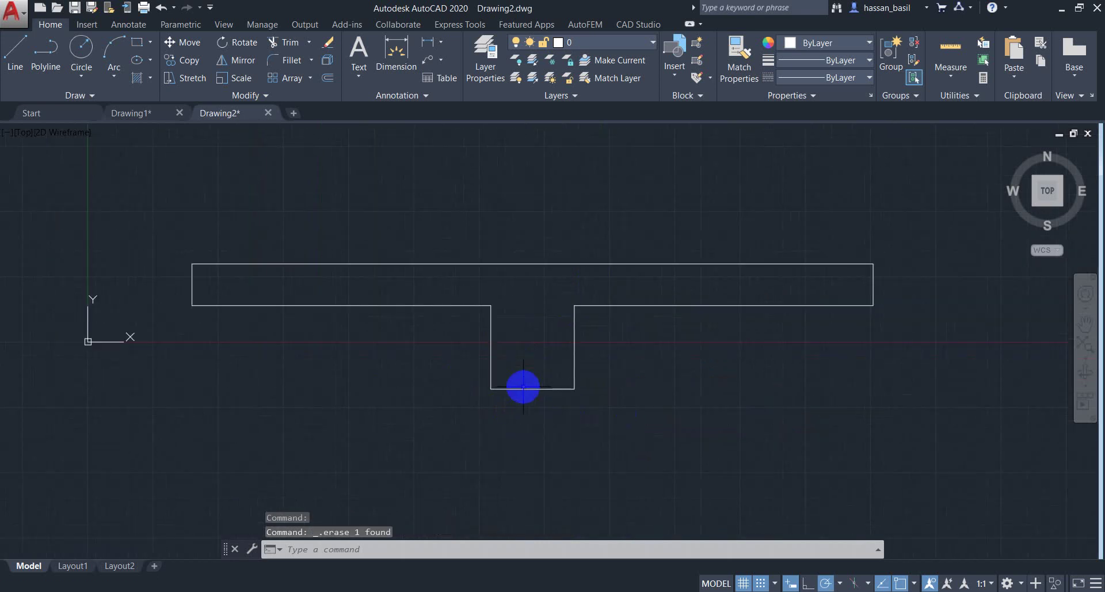
scroll(517, 391, up, 2)
scroll(518, 420, down, 4)
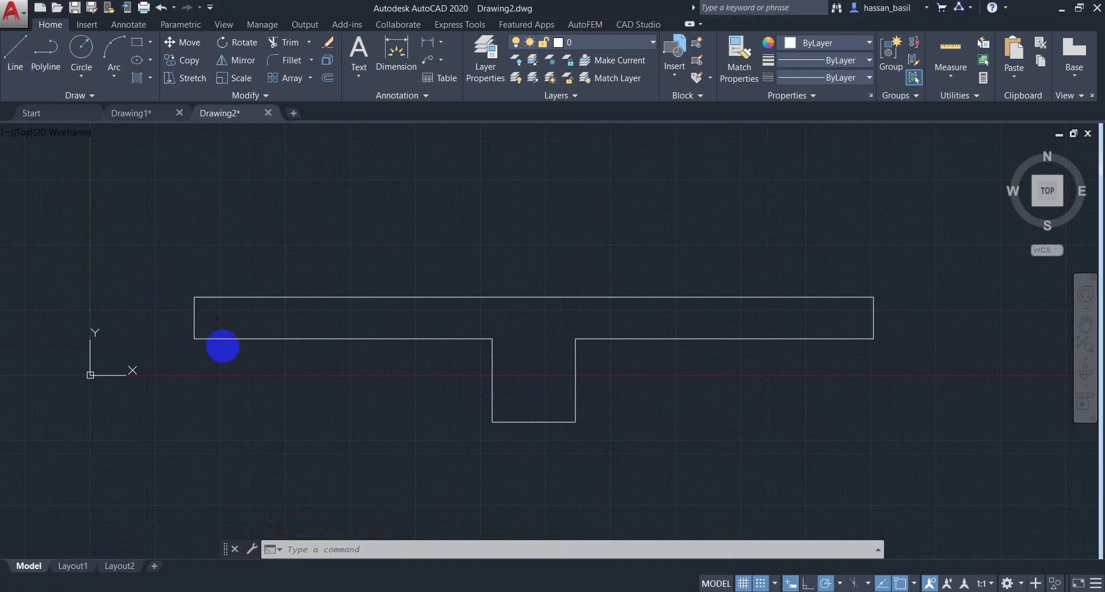
key(alt+Tab)
key(alt+Tab)
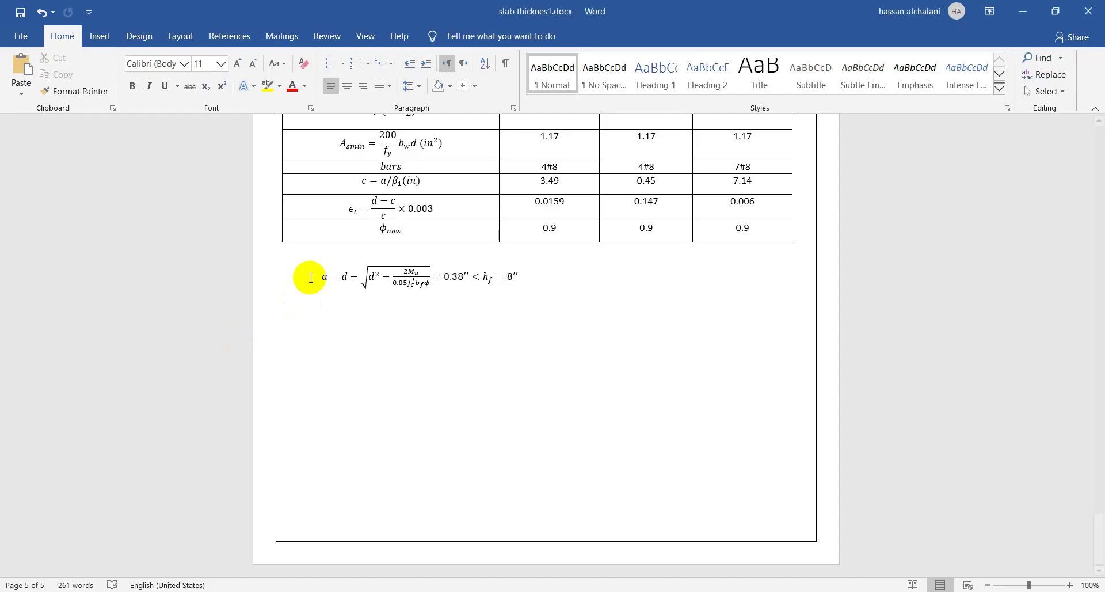
scroll(334, 297, up, 4)
scroll(352, 313, up, 10)
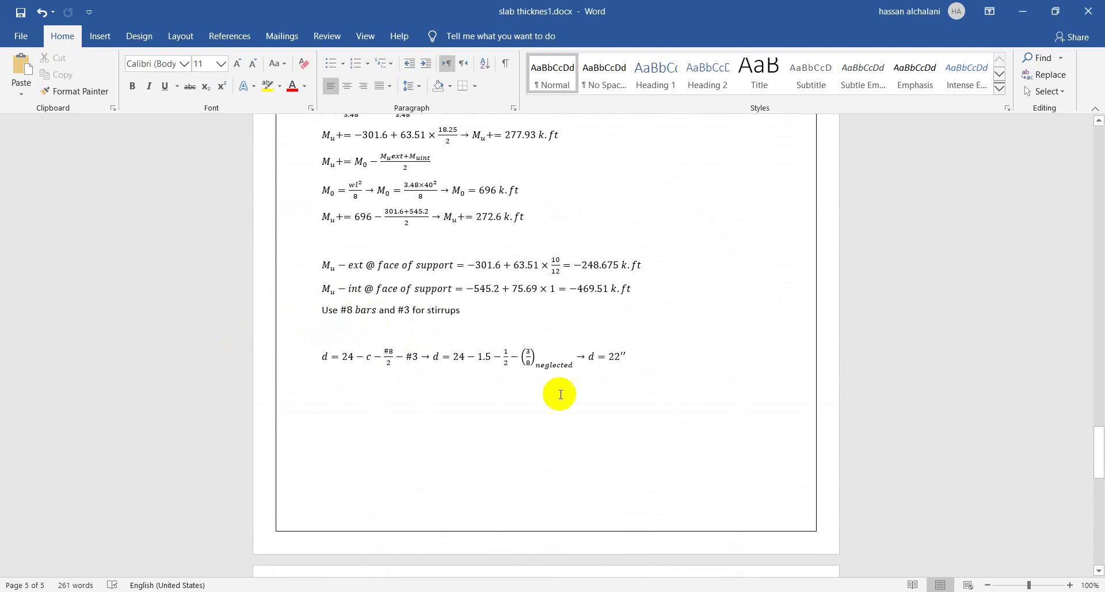
click(388, 352)
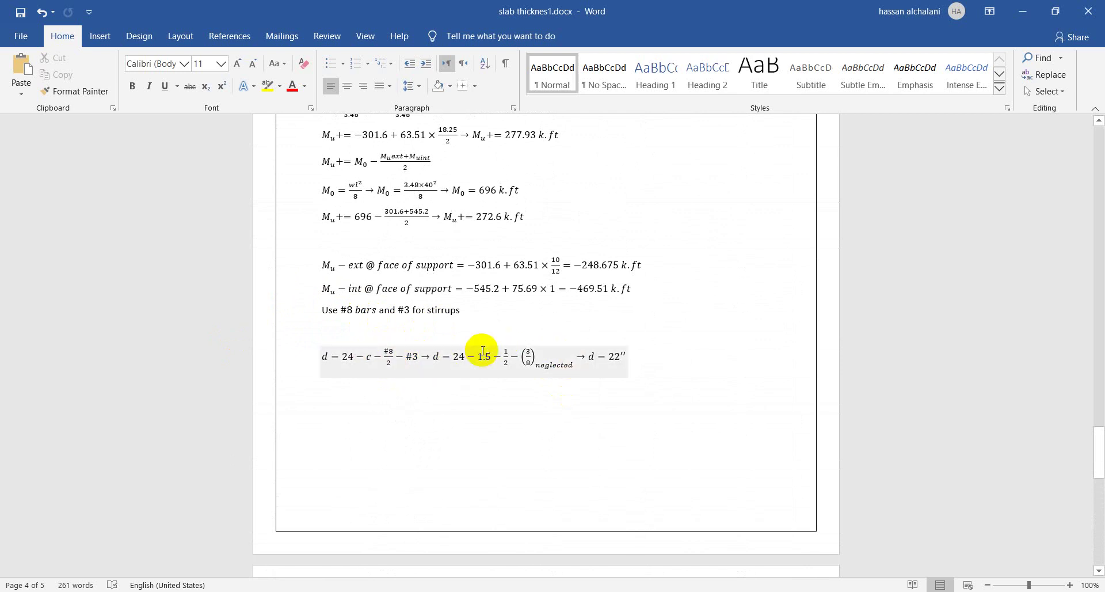
key(alt+Tab)
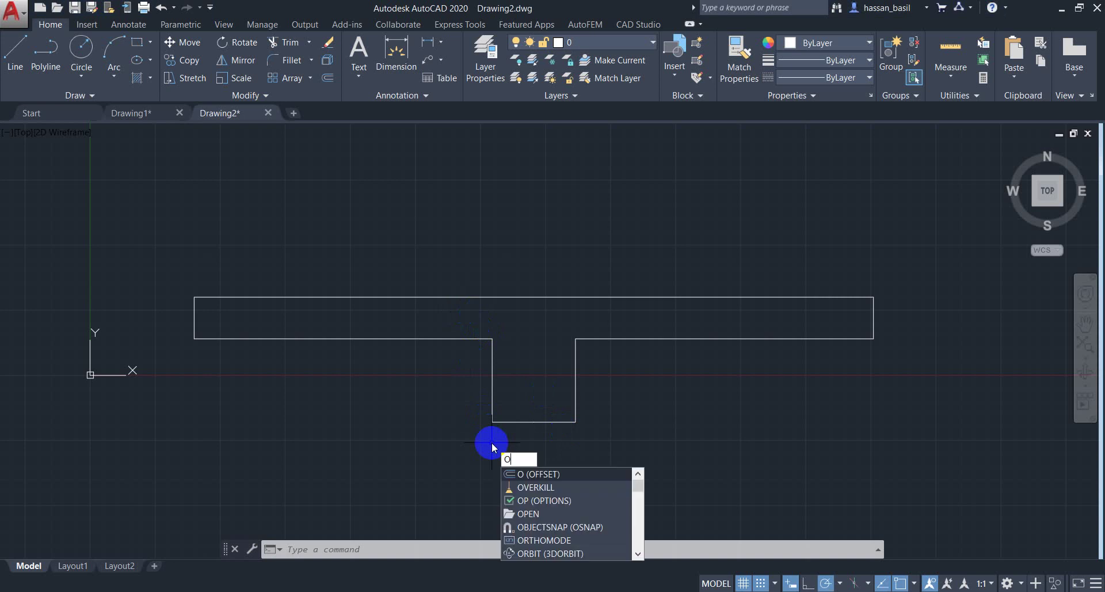
Step: Offset the web's left side 2 units inward using the Through option
key(Return)
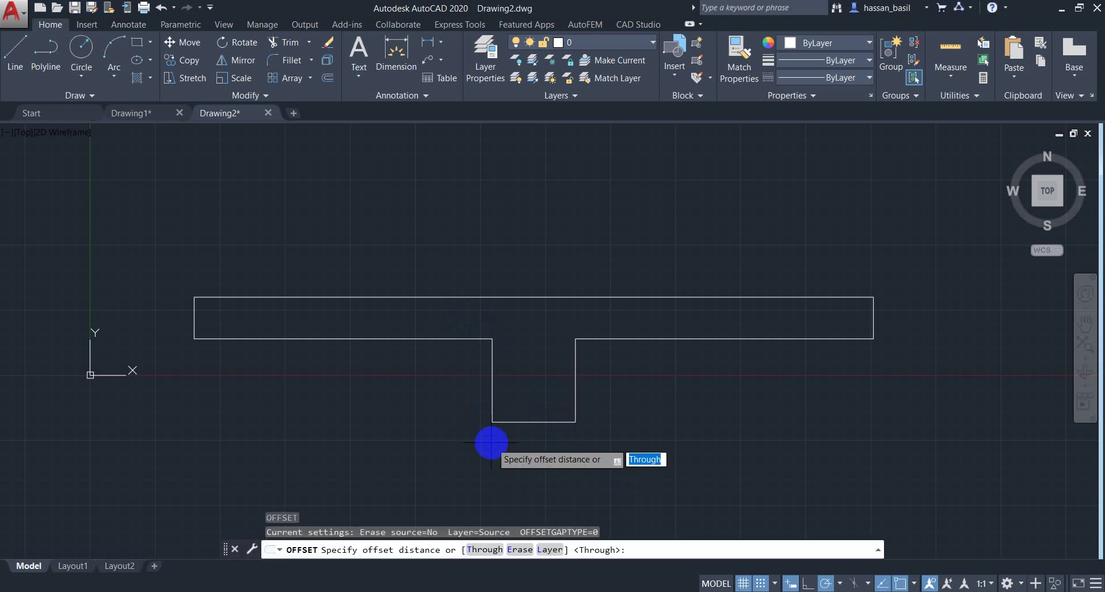
key(Return)
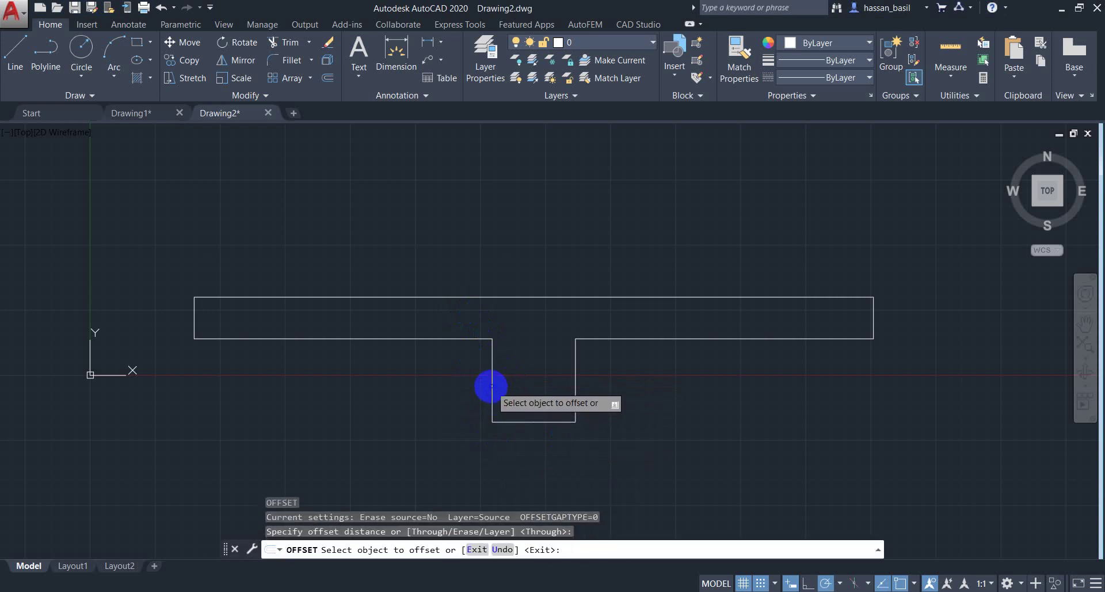
click(492, 375)
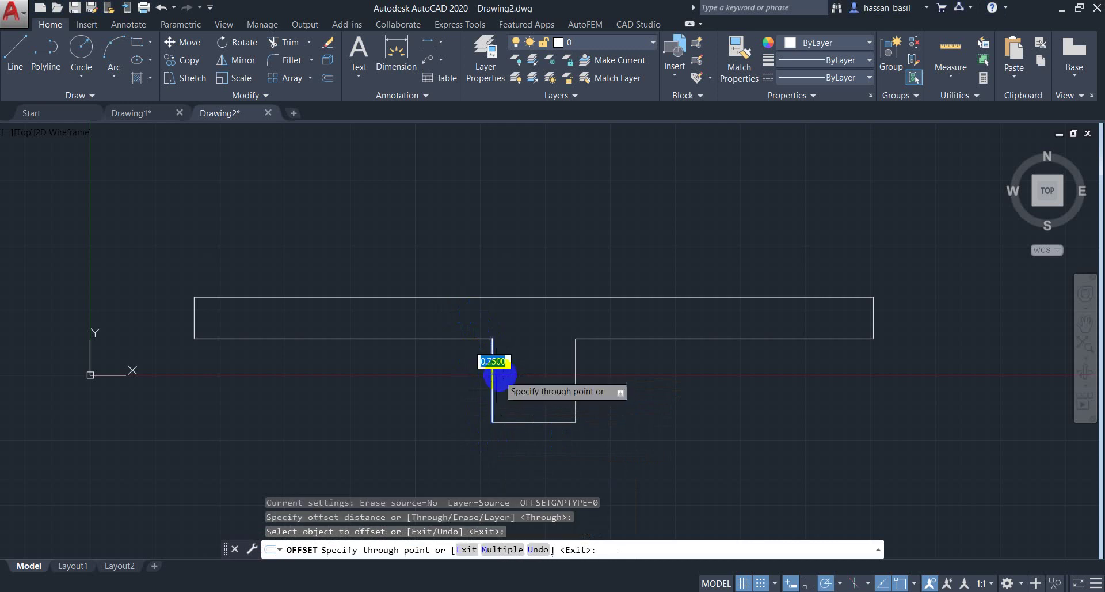
text(2)
key(Return)
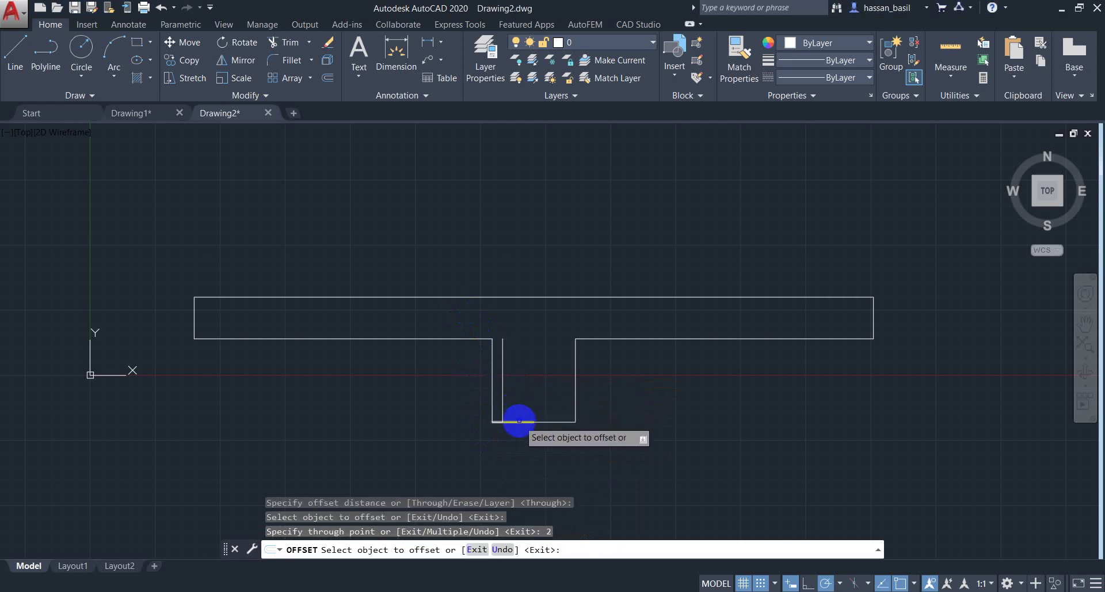
Step: Offset both halves of the web's bottom edge 2 units upward
click(518, 421)
key(Return)
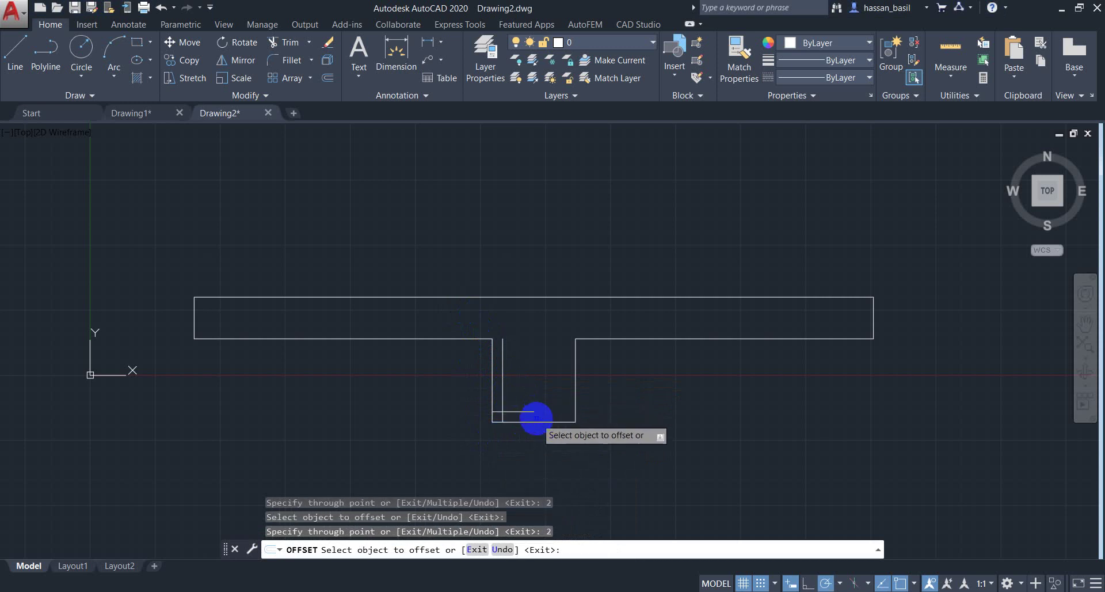
click(545, 410)
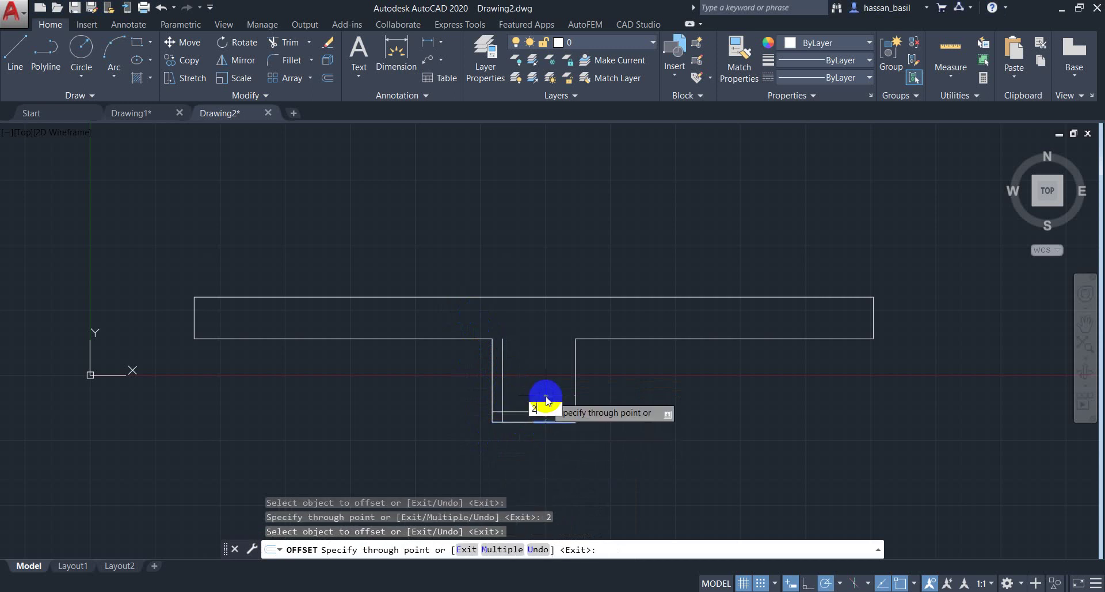
text(2)
key(Return)
Step: Offset the web's right side 2 units inward and the flange's top edge 2 units downward
click(575, 386)
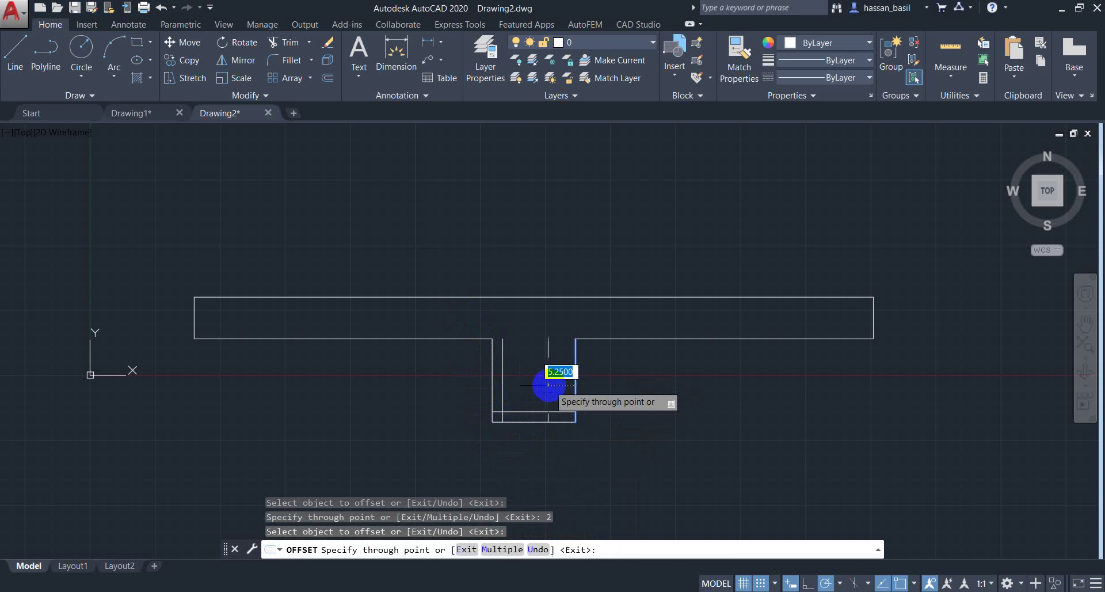
text(2)
key(Return)
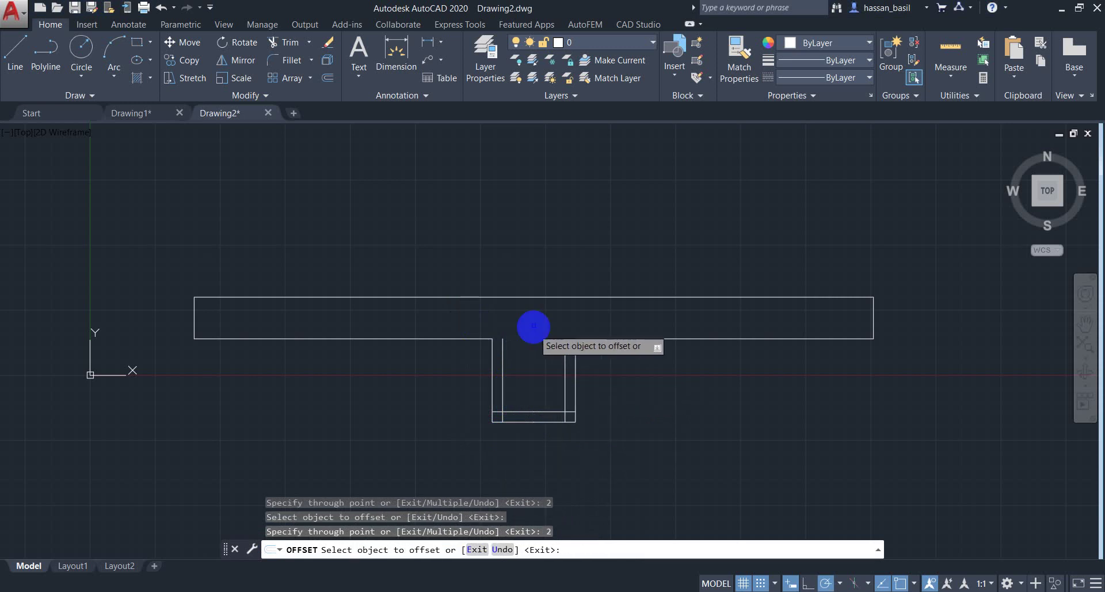
click(536, 297)
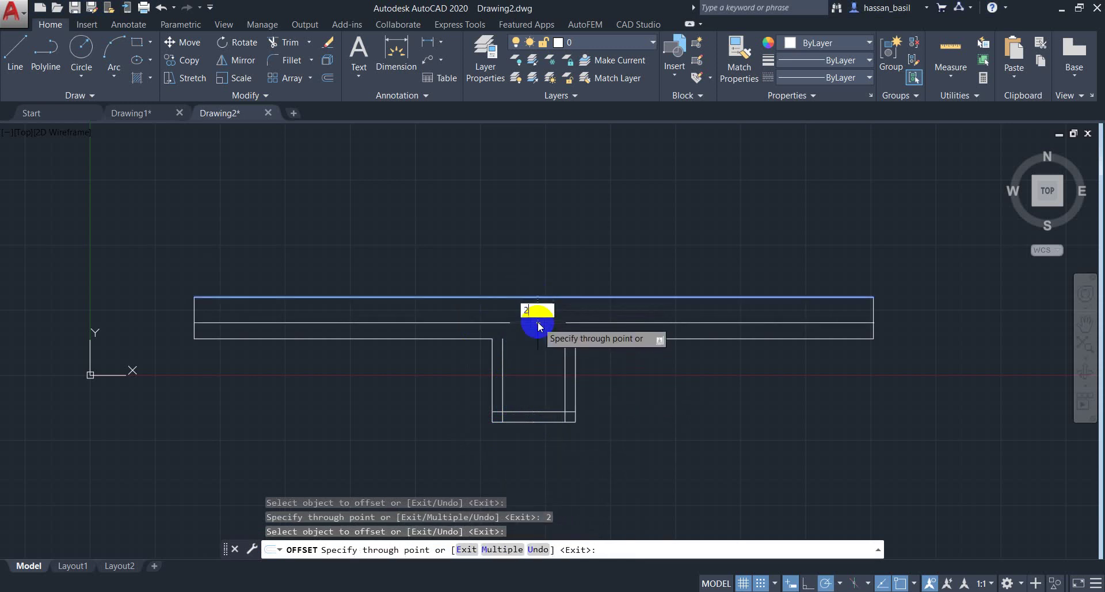
key(Return)
key(Escape)
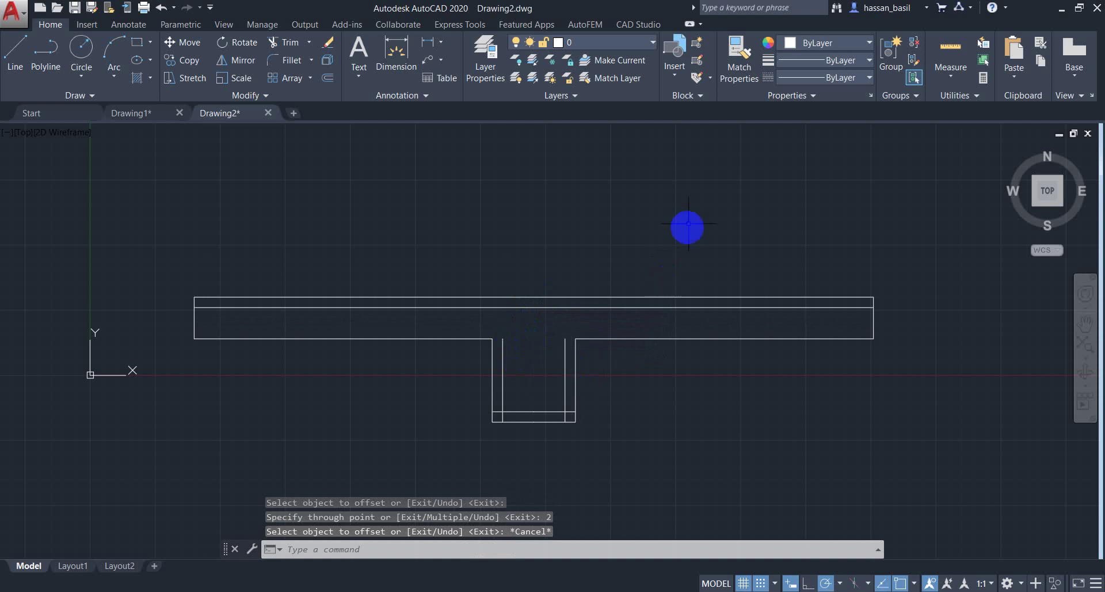
Step: Trim the overlapping ends of the offset lines at the two bottom corners of the web
click(689, 221)
click(349, 440)
text(tr)
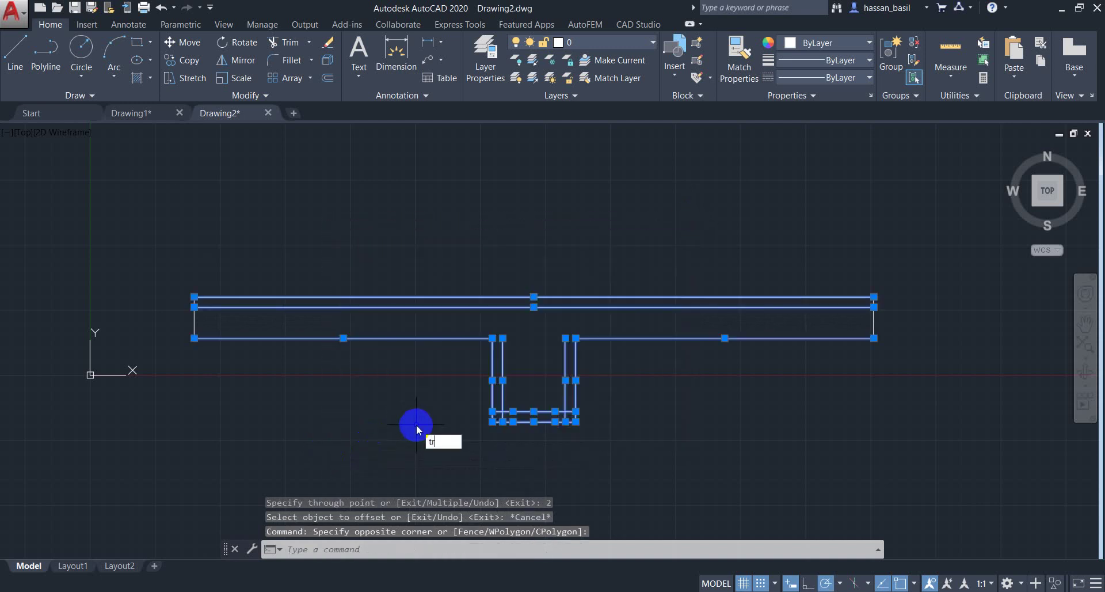
key(Return)
scroll(486, 382, up, 4)
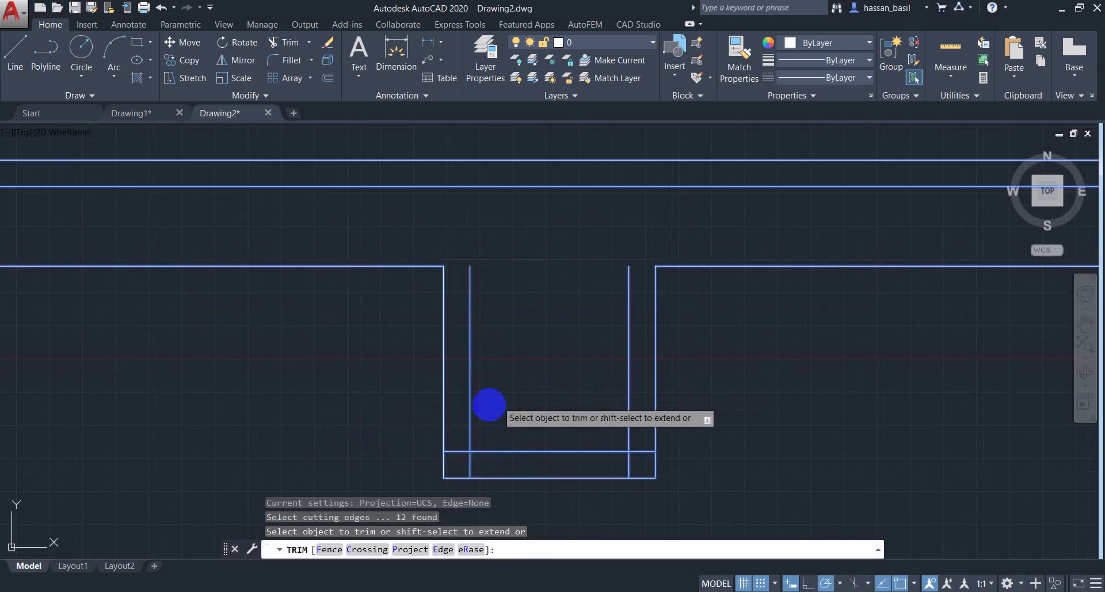
click(455, 450)
click(470, 462)
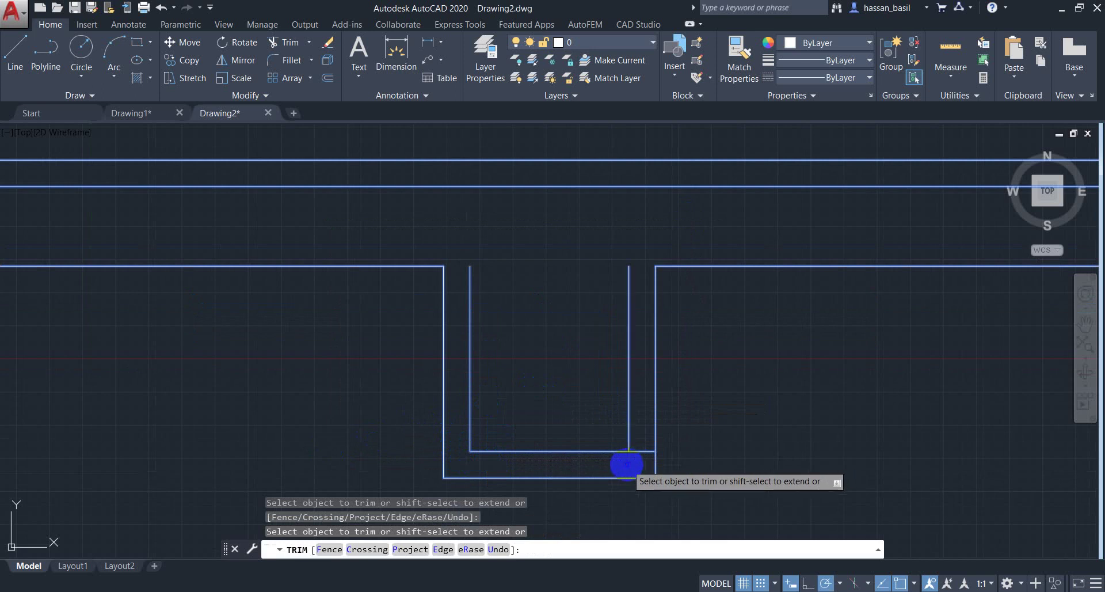
click(641, 452)
key(Escape)
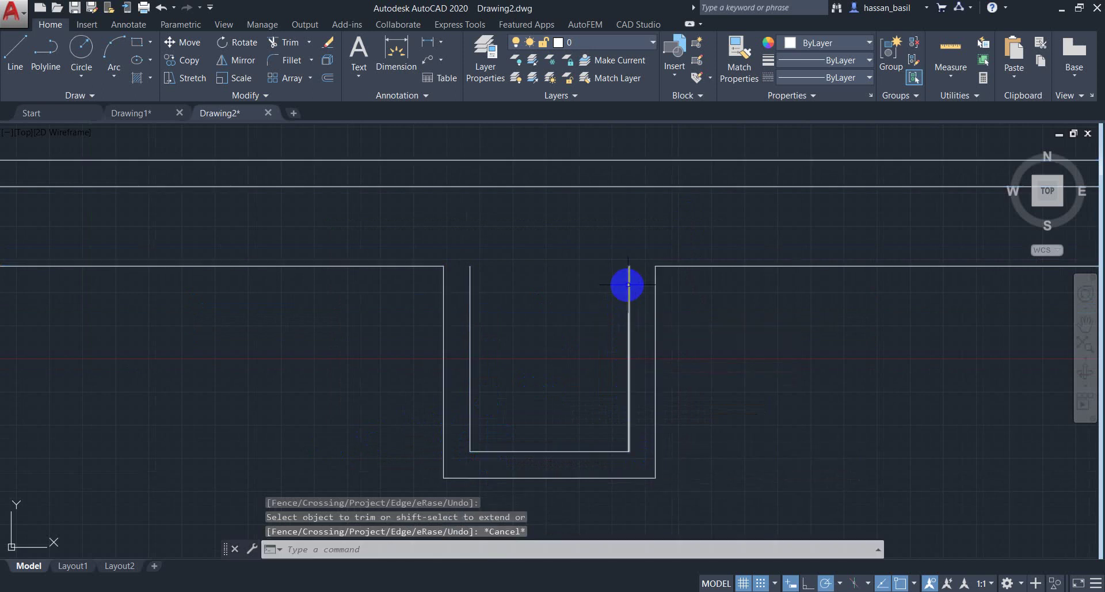
Step: Stretch the upper ends of both inner vertical lines up to the offset line below the flange's top edge
click(628, 284)
click(628, 263)
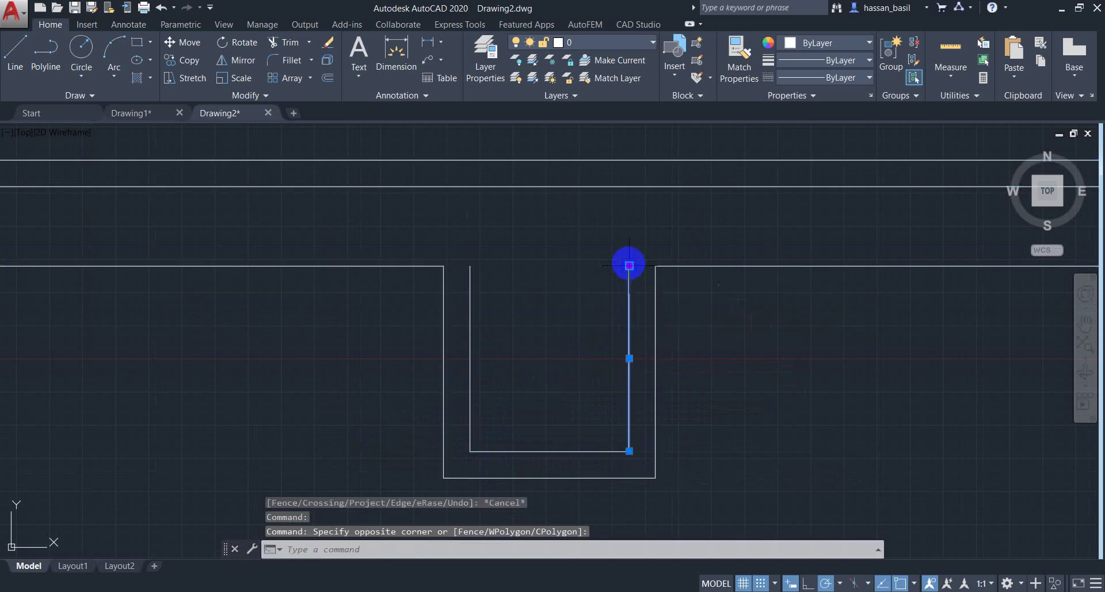
click(629, 266)
click(628, 187)
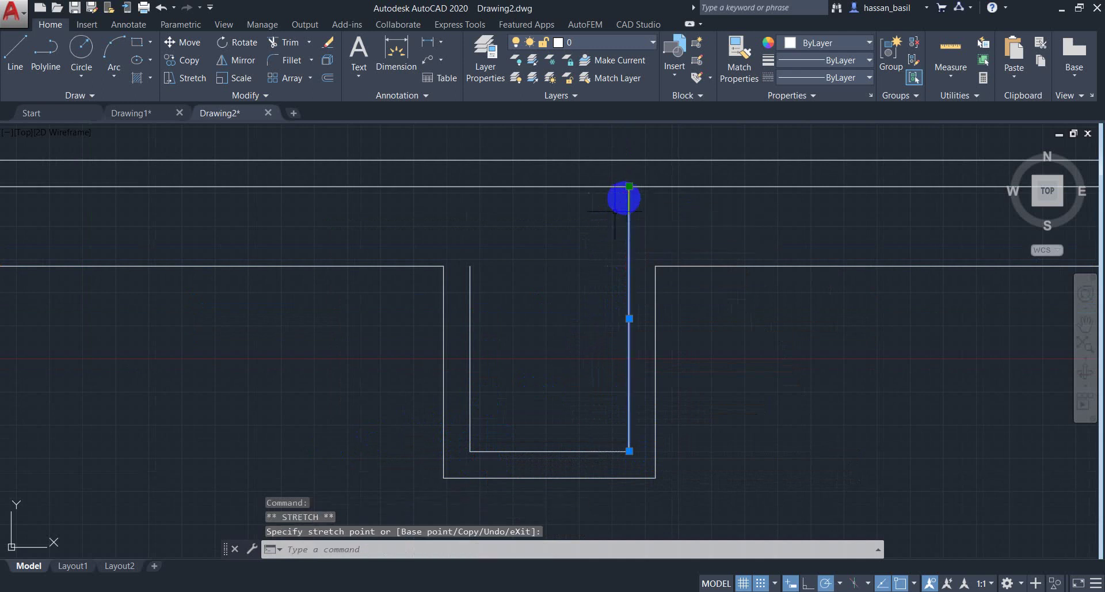
key(Escape)
click(471, 325)
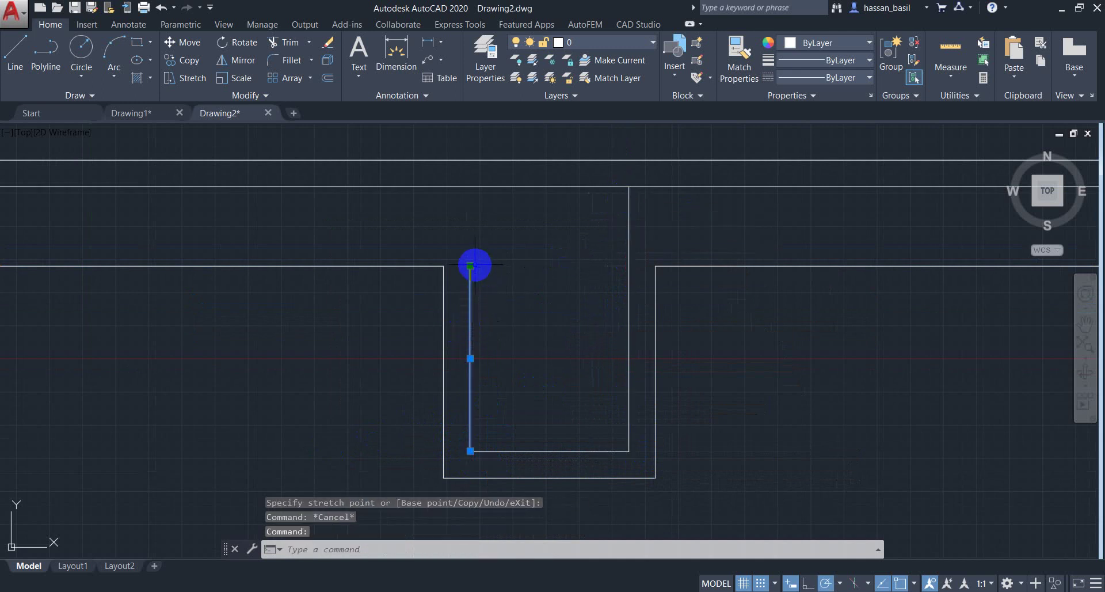
click(470, 266)
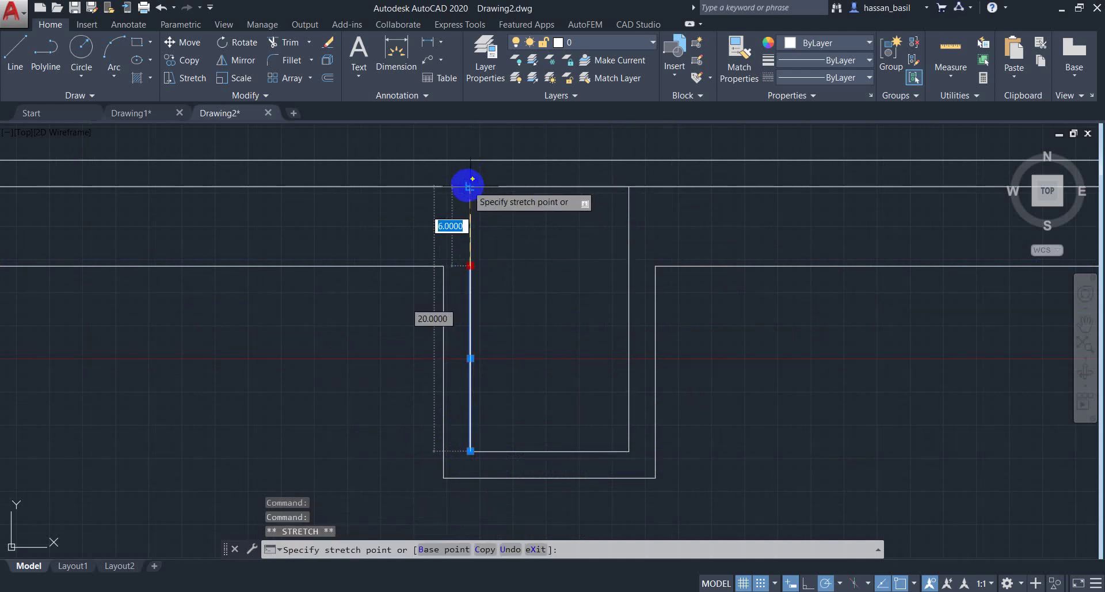
click(473, 188)
key(Escape)
Step: Trim the offset line in the flange on both sides of the inner vertical lines to close the stirrup rectangle
scroll(584, 195, down, 6)
click(743, 141)
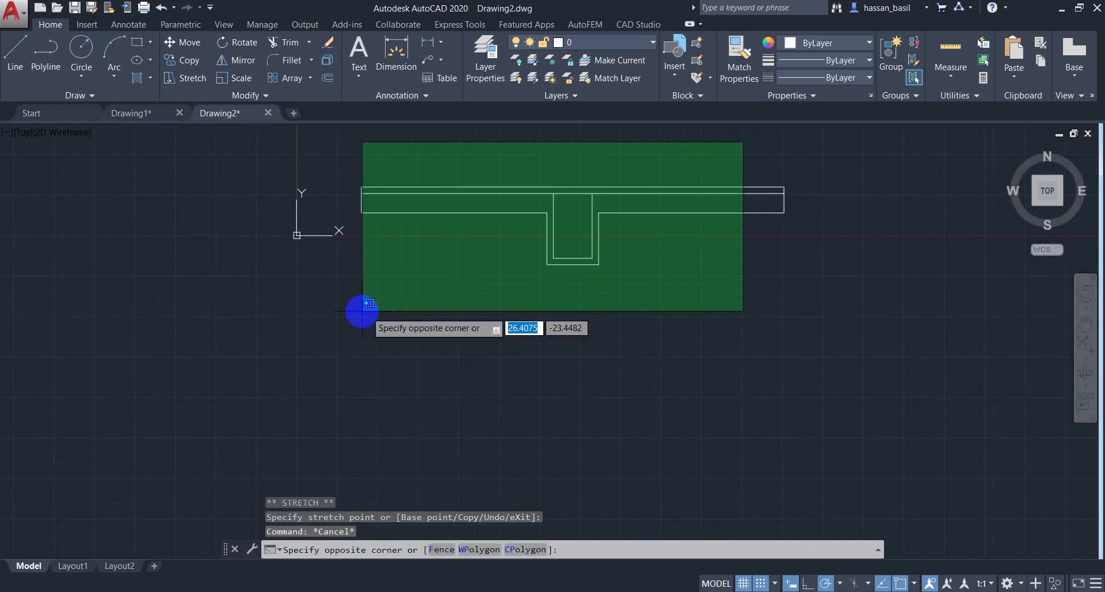
click(361, 310)
text(tr)
key(Return)
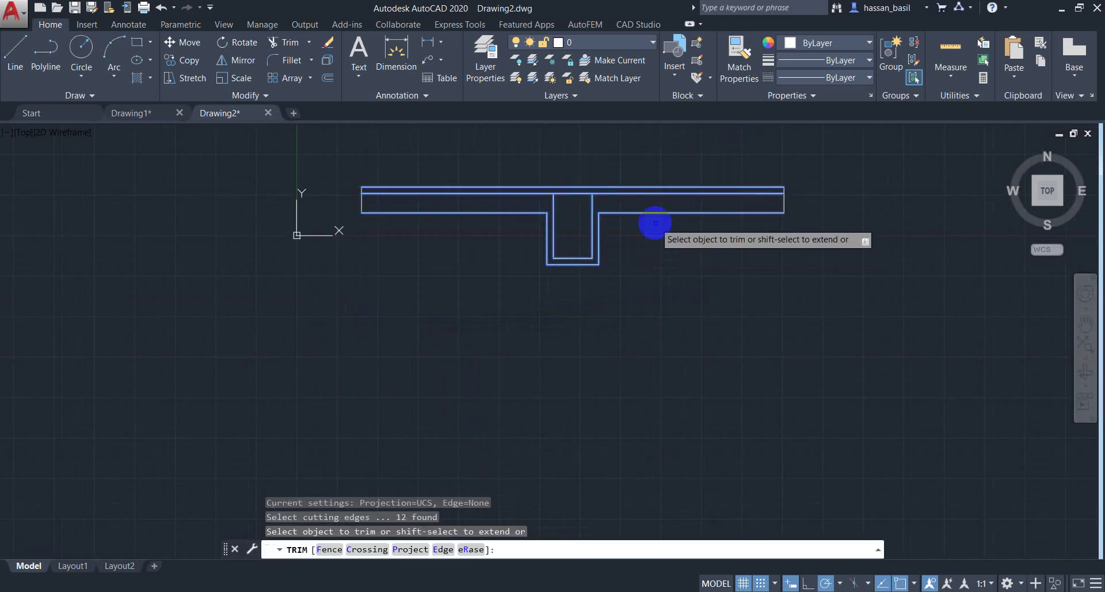
click(633, 187)
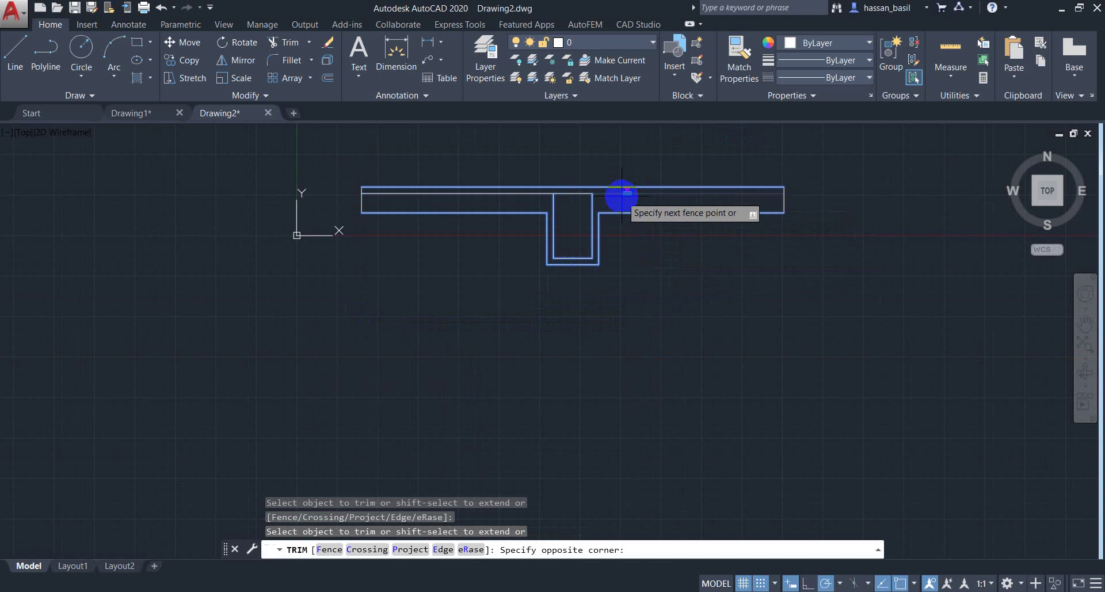
click(544, 191)
key(Escape)
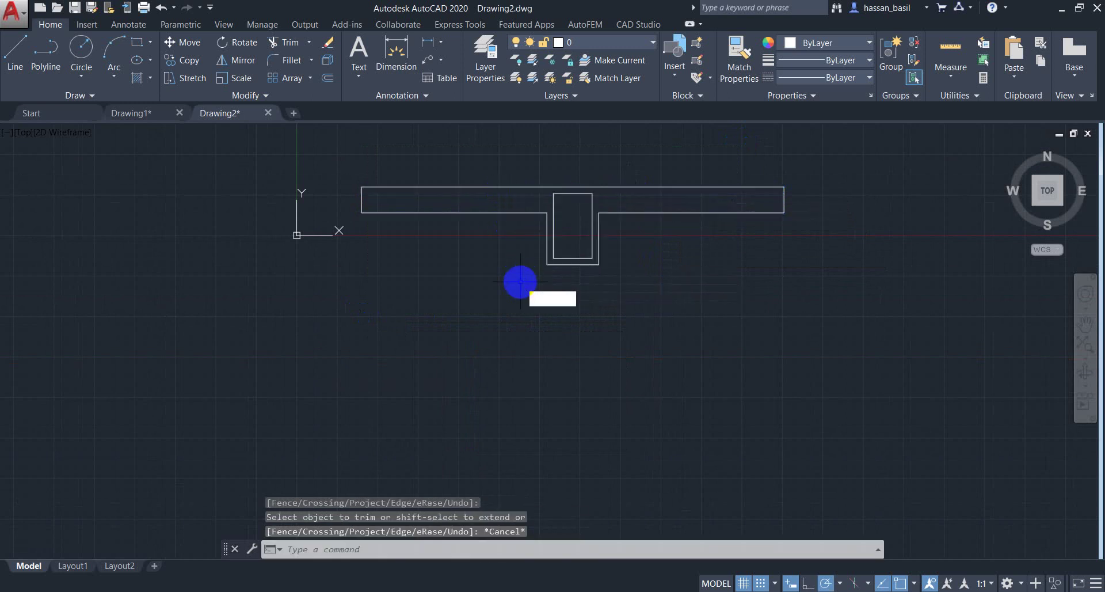
Step: Run OVERKILL on the whole T-section to remove duplicate and overlapping lines
text(overkill)
key(Return)
click(808, 165)
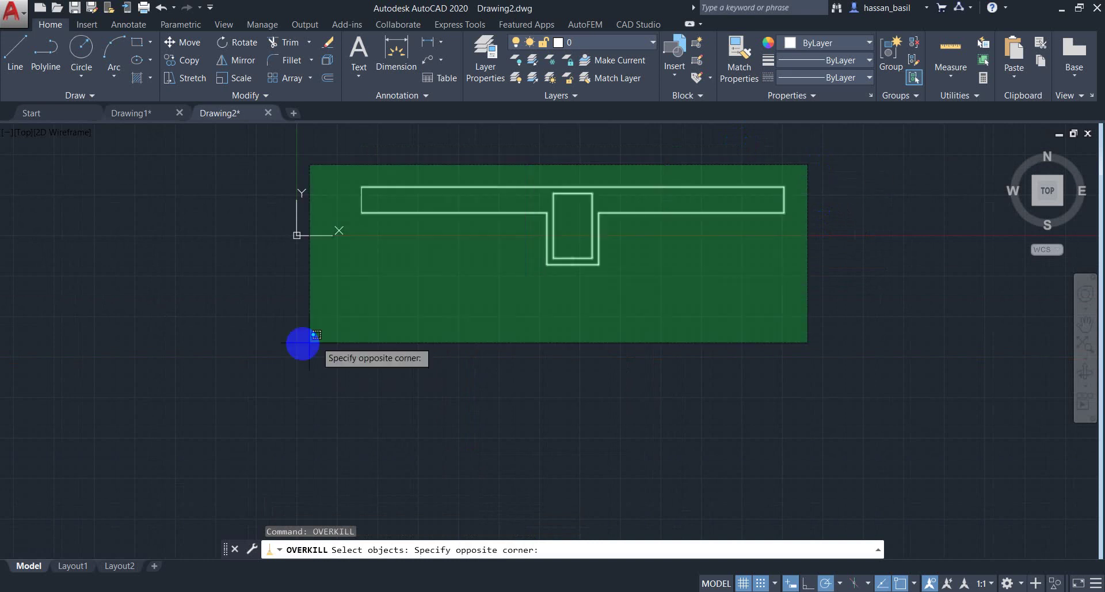
click(230, 351)
key(Return)
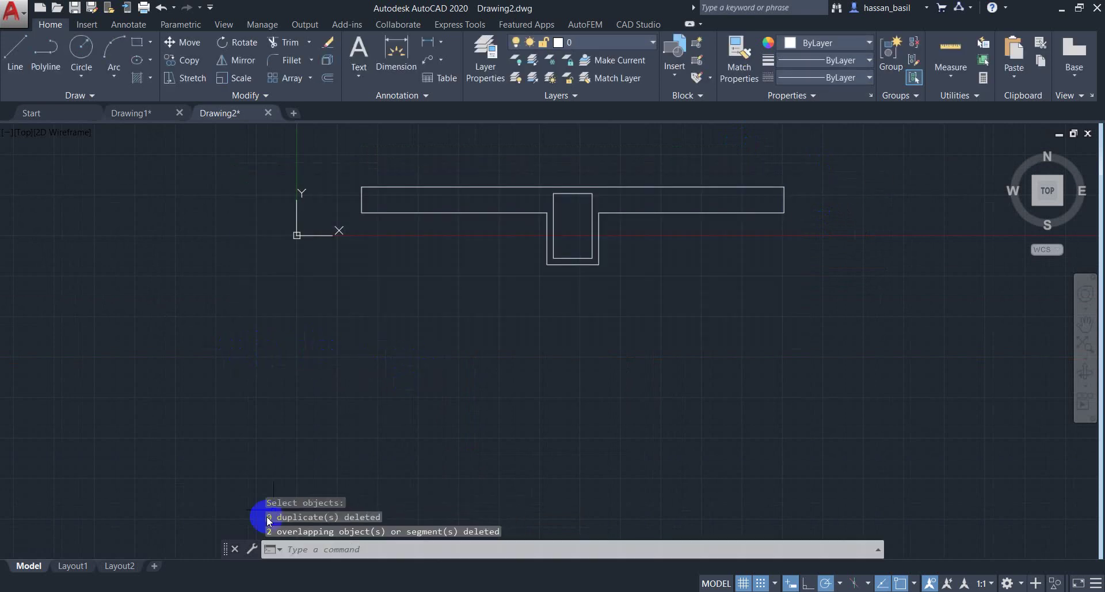
Step: Draw a circle of diameter 1 below the flange, to the left of the web
middle_drag(259, 518, 500, 328)
scroll(502, 326, up, 4)
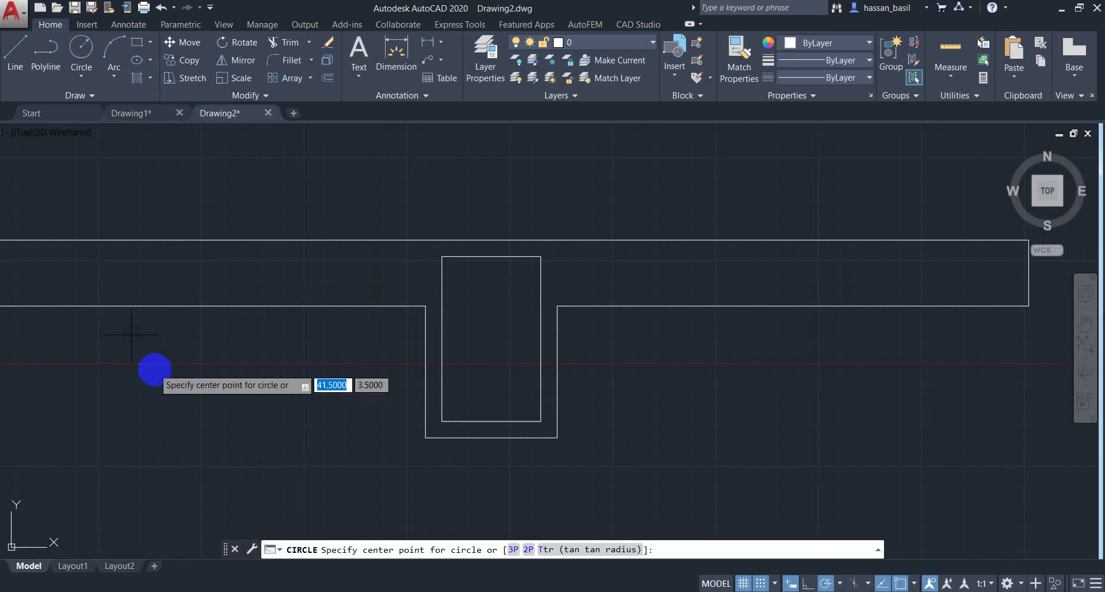
click(155, 371)
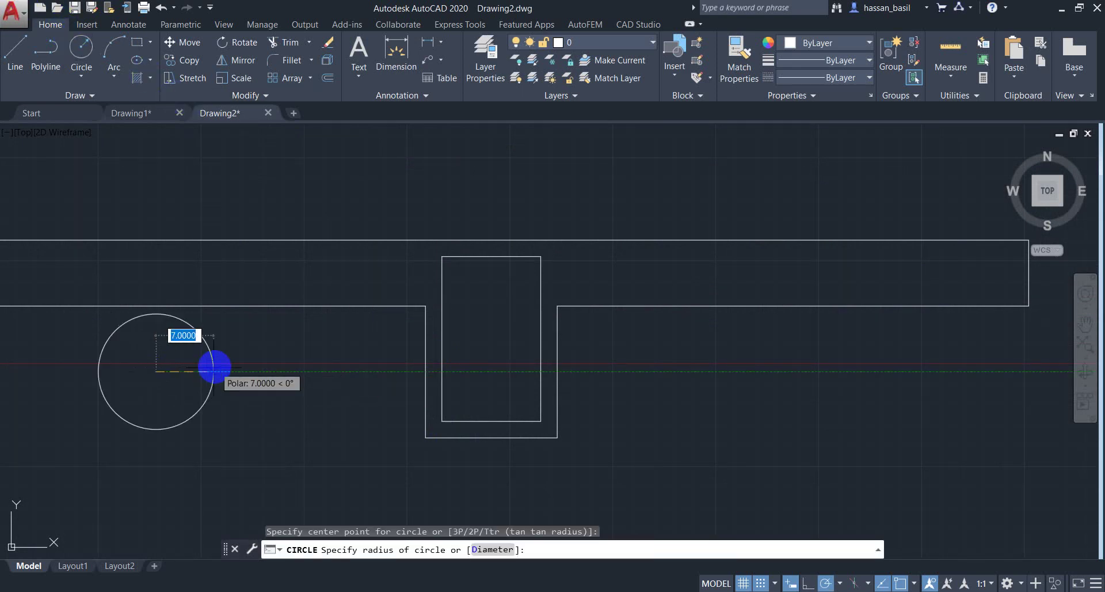
text(d)
key(Return)
text(1)
key(Return)
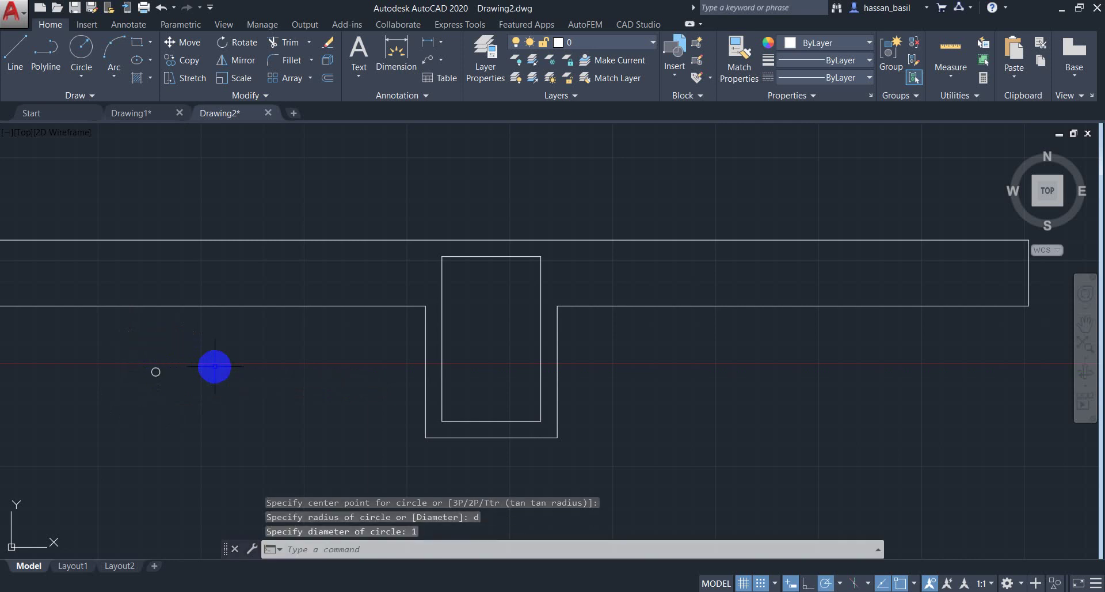
Step: Select the small bar circle and start moving it
click(205, 354)
click(69, 425)
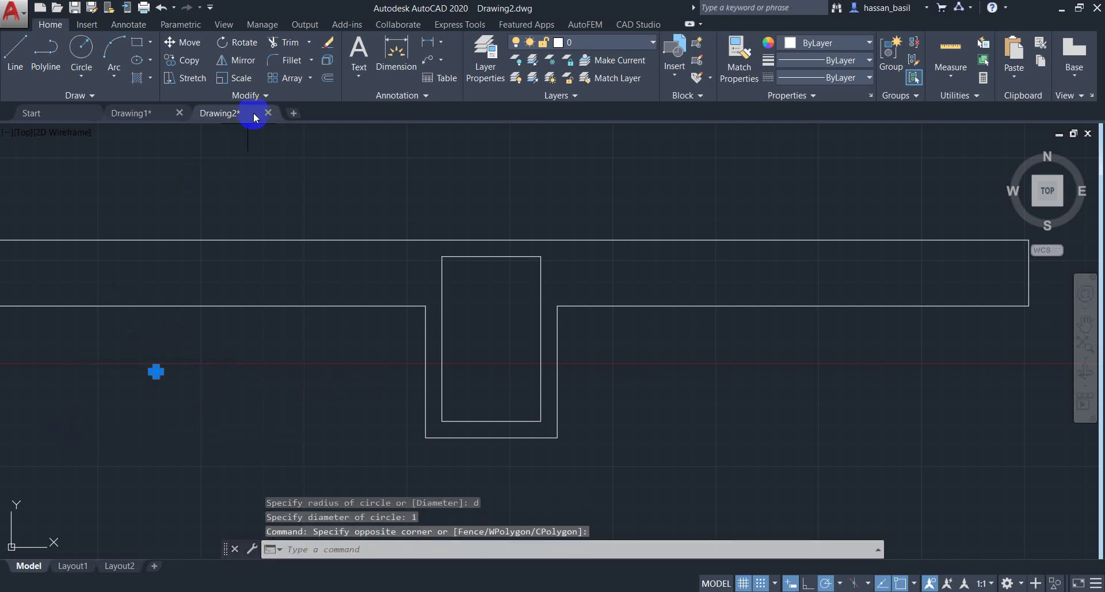
click(181, 40)
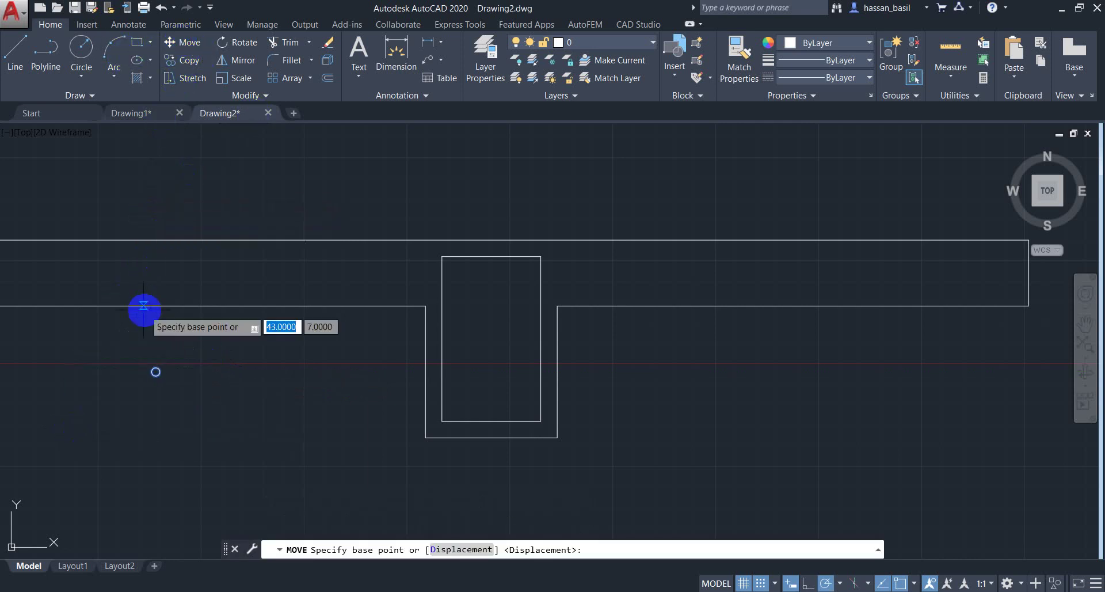
Step: Abandon the move of the small circle below the slab outline and delete that circle
scroll(155, 334, up, 3)
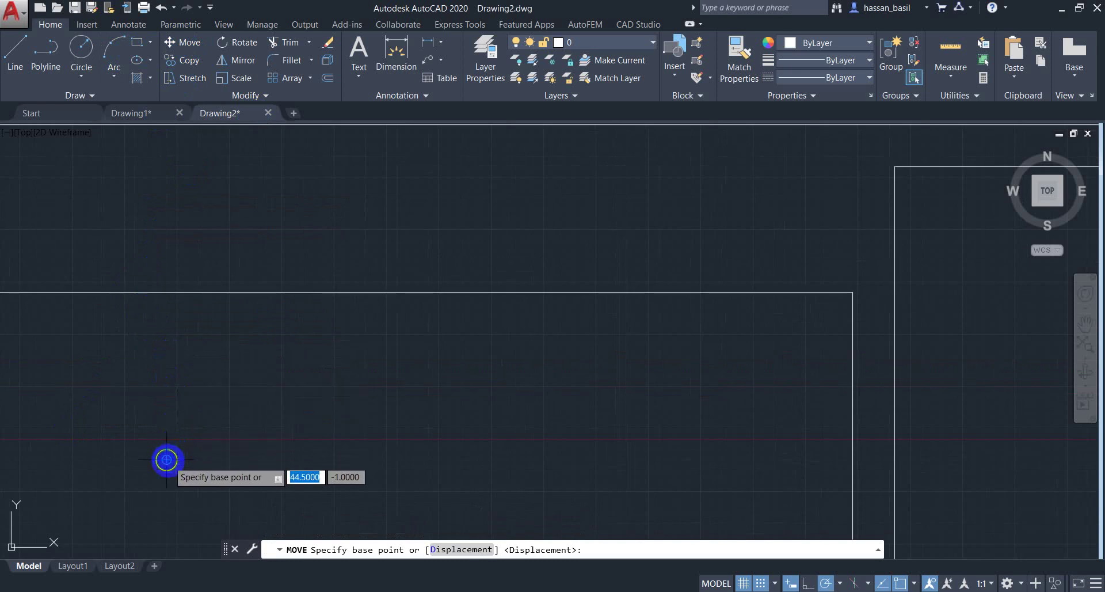
key(Escape)
click(218, 419)
click(146, 476)
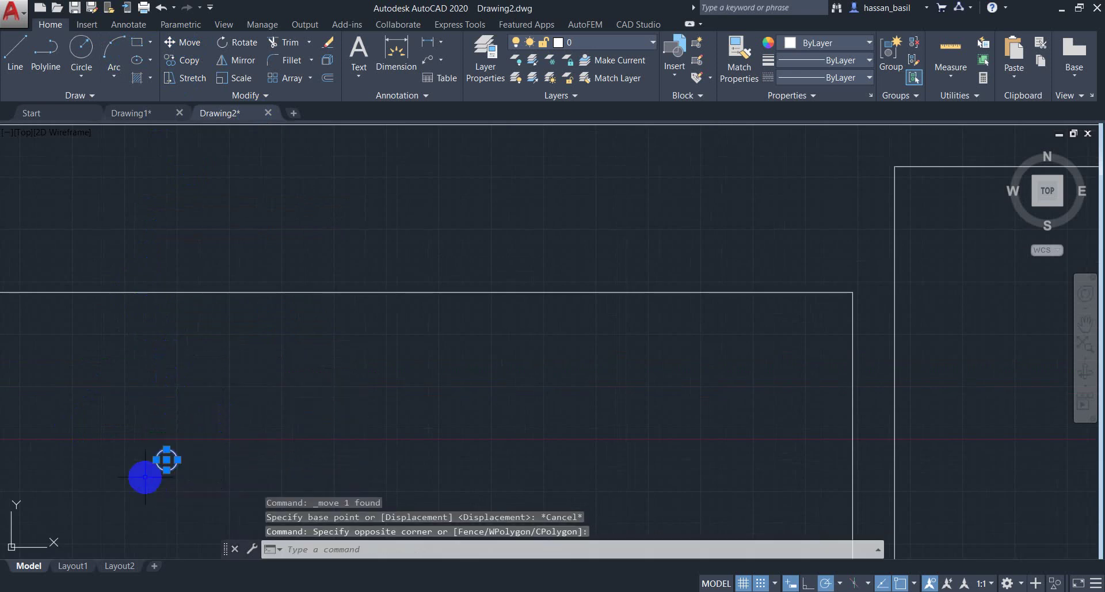
key(Delete)
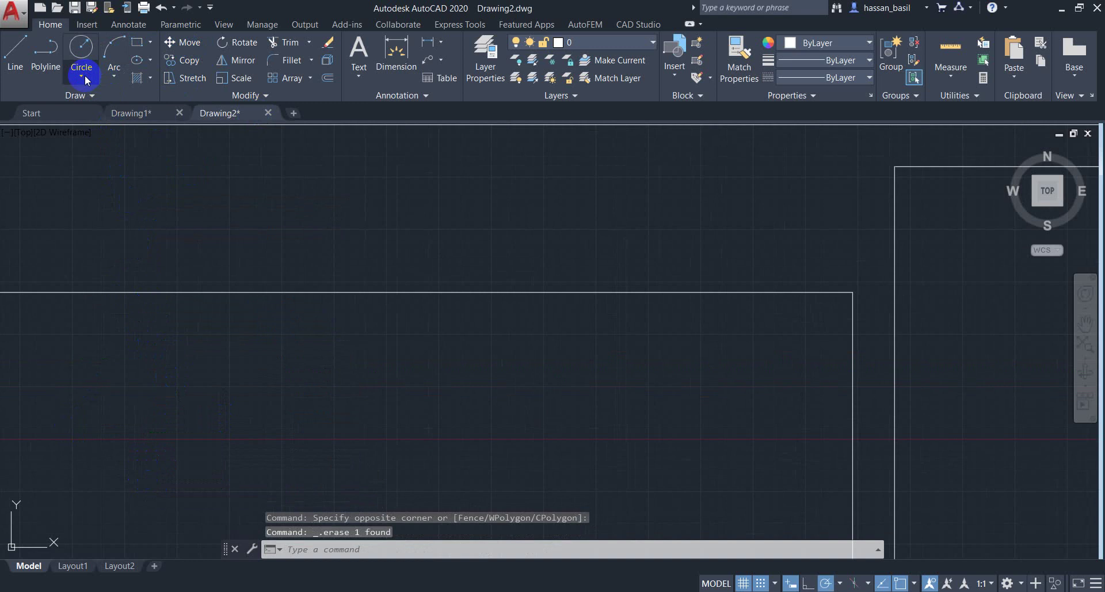
Step: Draw a tangent-tangent-radius circle of radius 0.5 in the upper-left corner of the inner rectangle
click(84, 74)
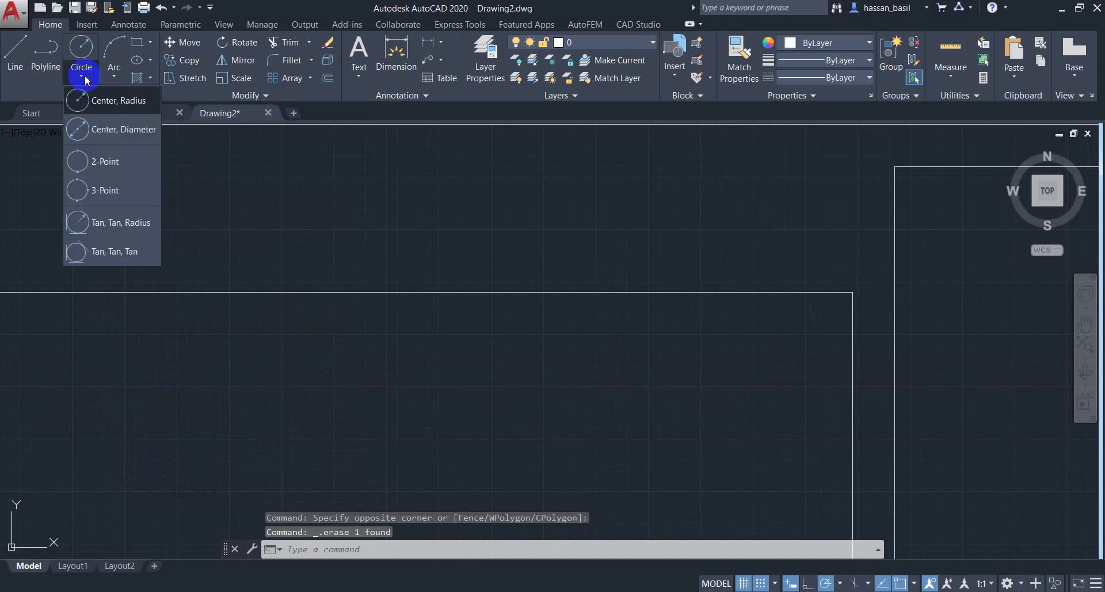
click(143, 232)
mouse_move(483, 207)
middle_down()
mouse_move(483, 224)
mouse_move(87, 313)
middle_up()
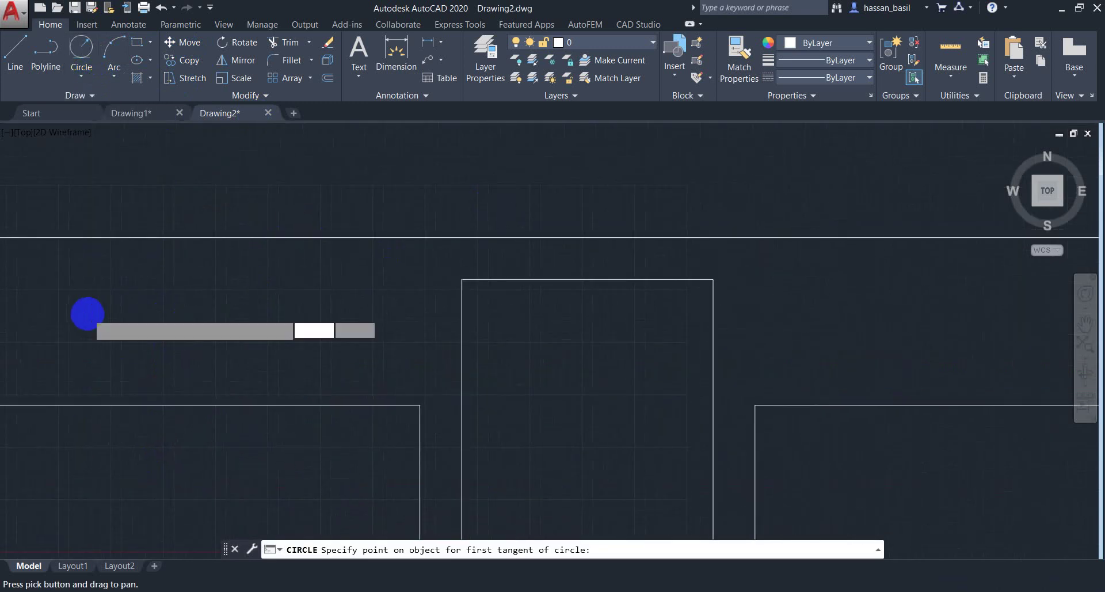
click(506, 280)
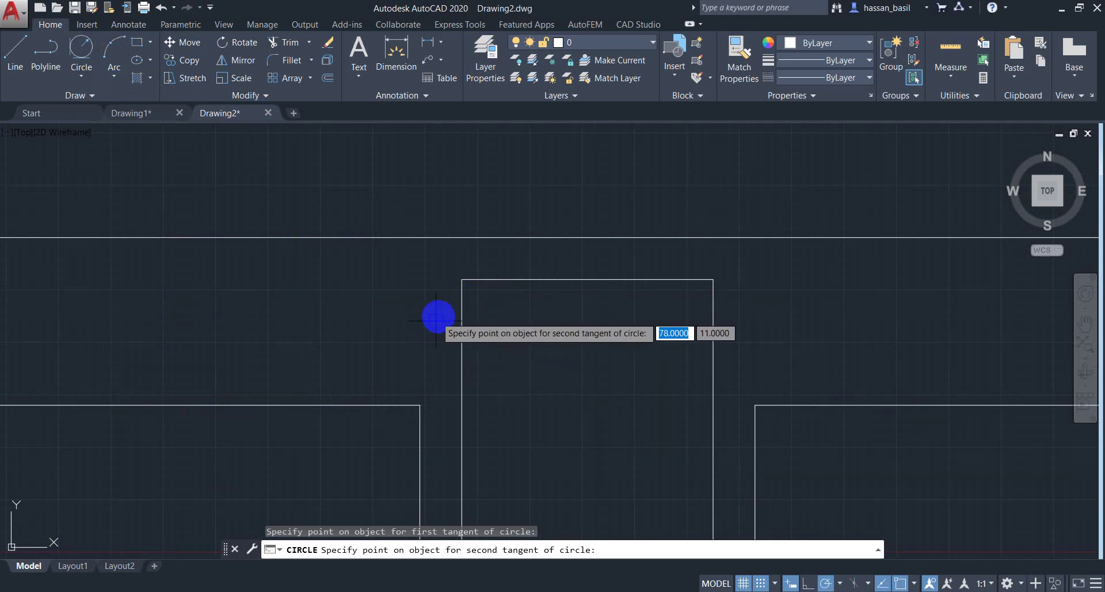
click(461, 311)
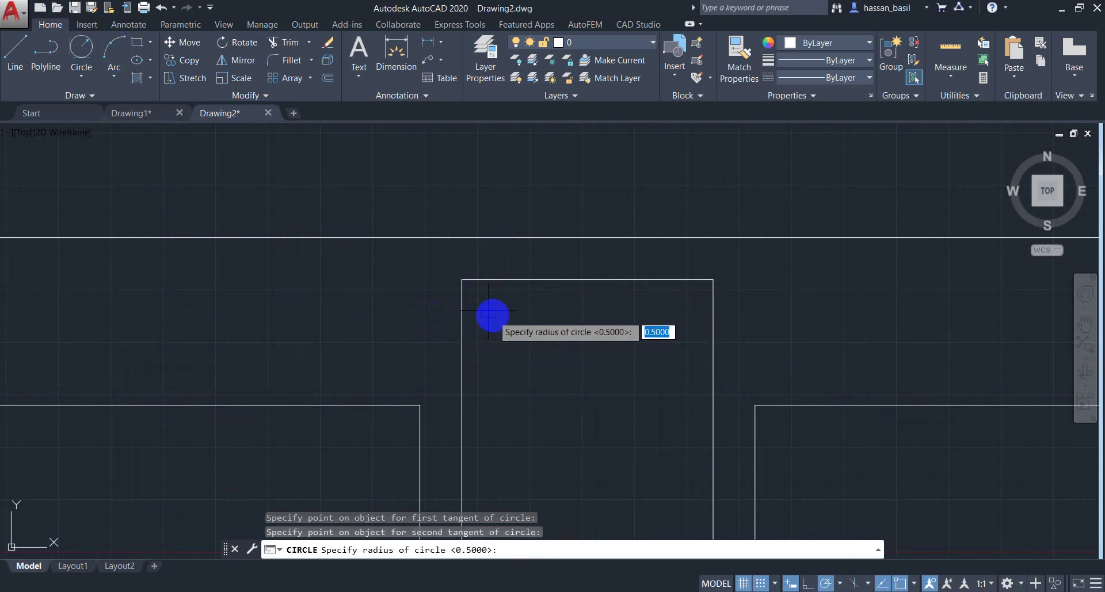
key(Return)
Step: Draw a second tangent-tangent-radius circle of radius 0.5 in the inner rectangle's upper-right corner
key(Return)
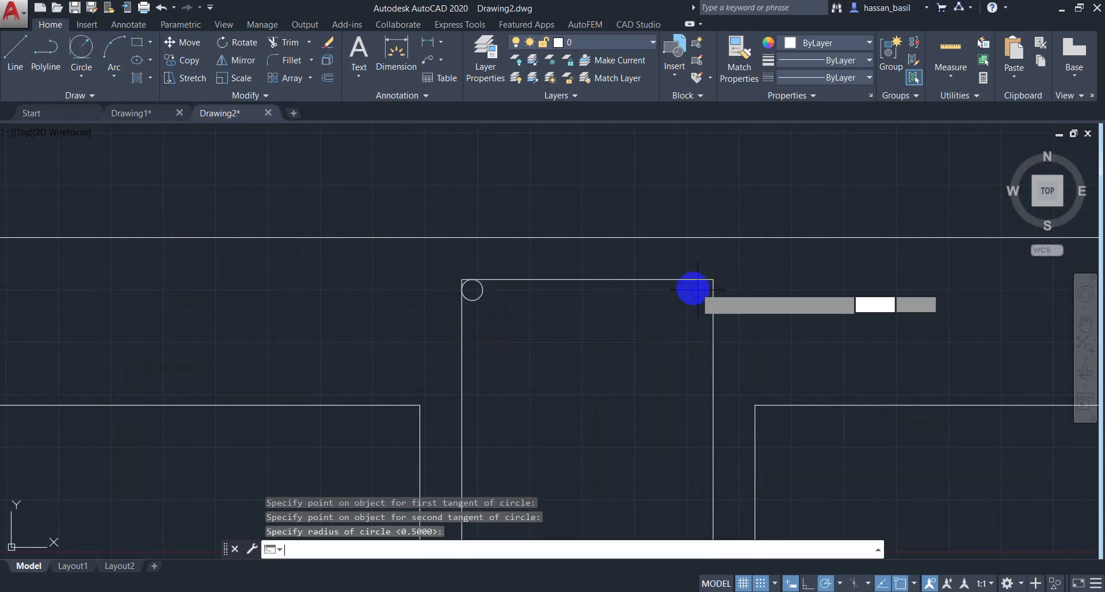
click(84, 64)
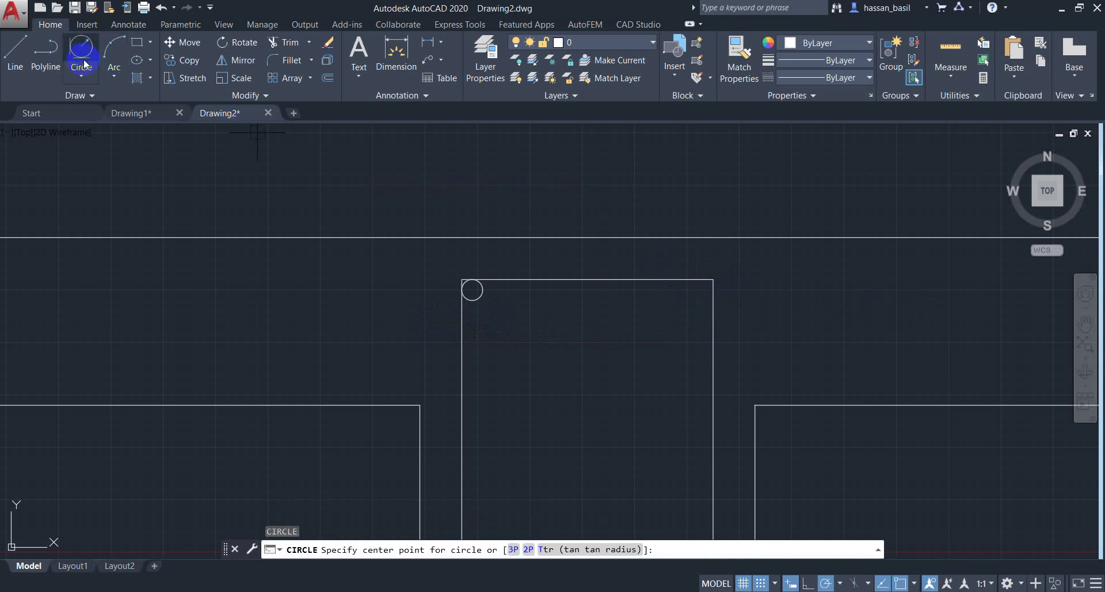
click(679, 279)
click(708, 301)
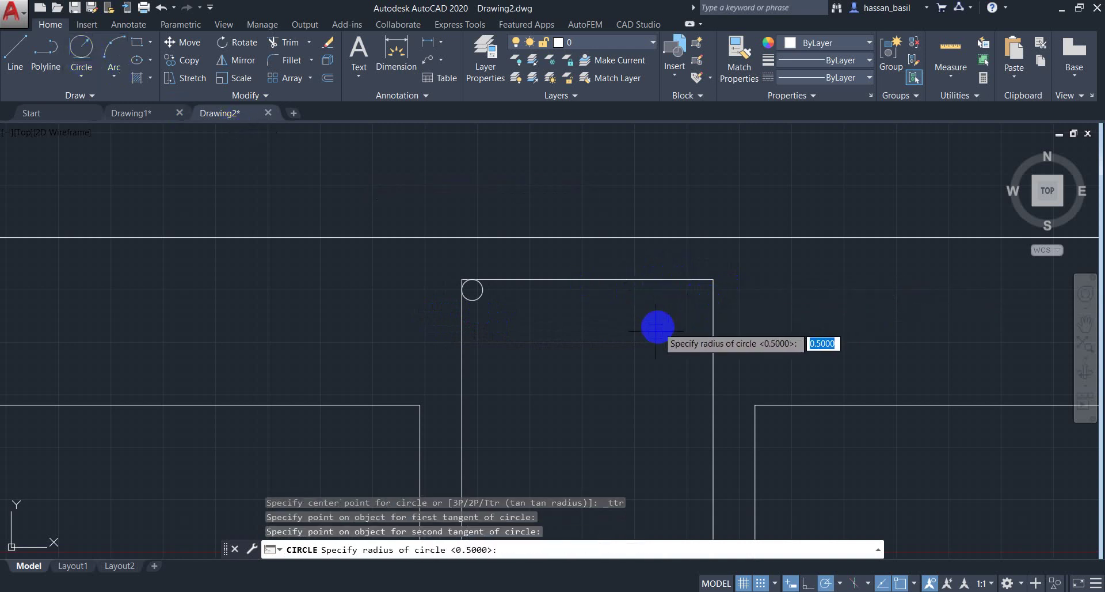
key(Return)
Step: Trim the inner rectangle's two sharp top corners back to the corner circles
scroll(658, 326, up, 4)
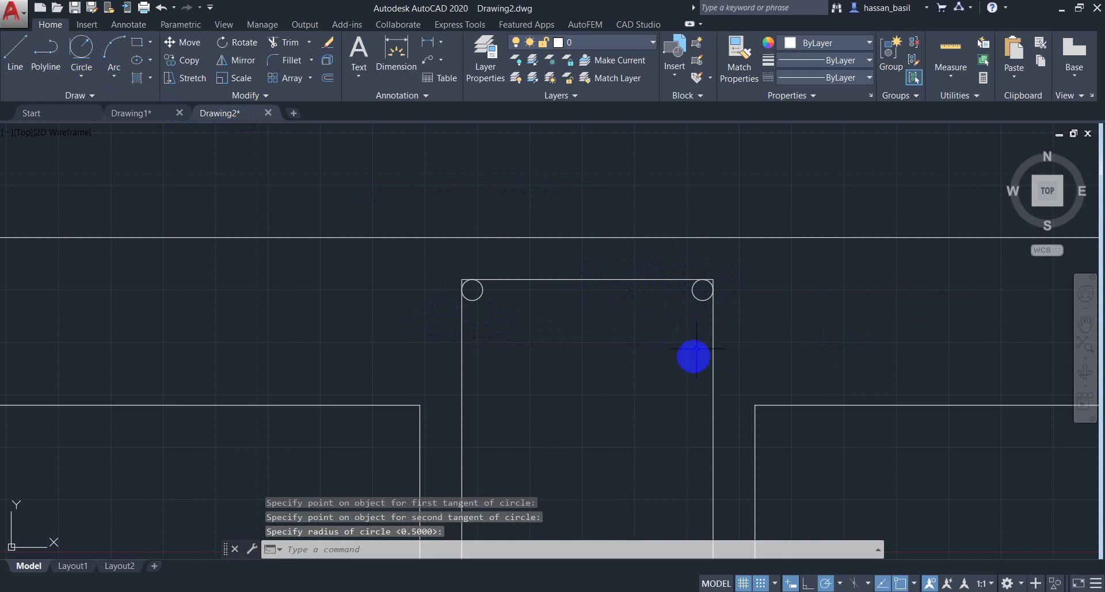
click(795, 169)
click(22, 311)
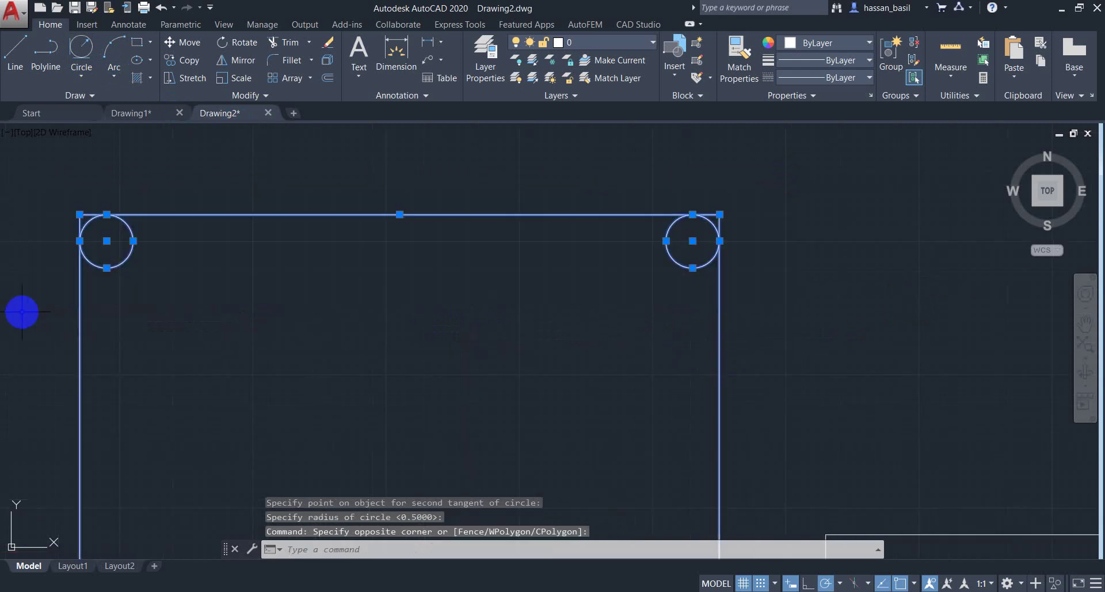
text(tr)
key(Return)
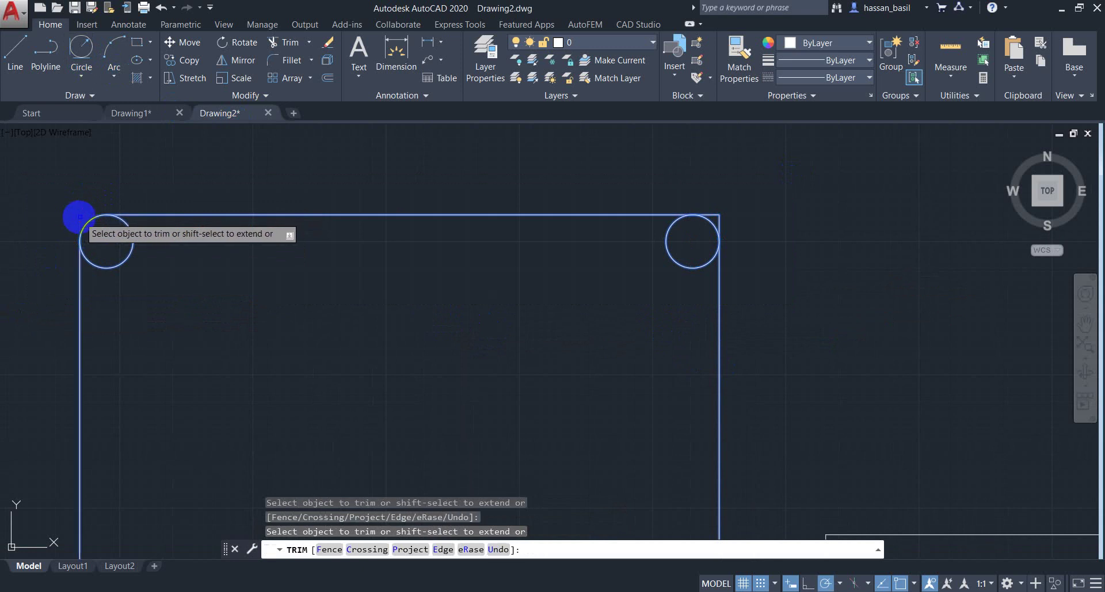
click(80, 216)
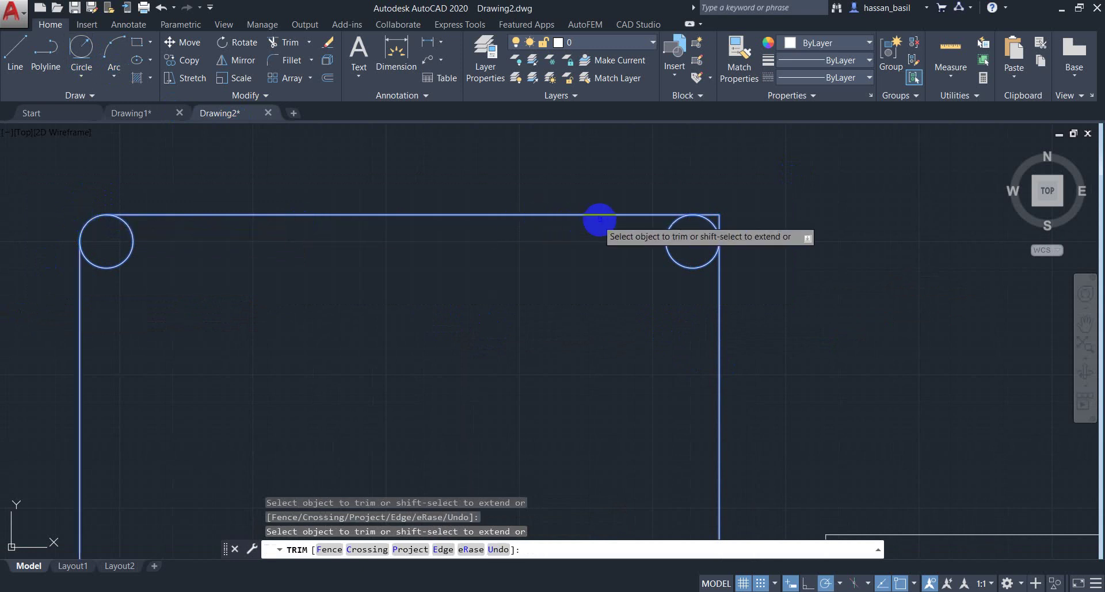
click(715, 216)
key(Escape)
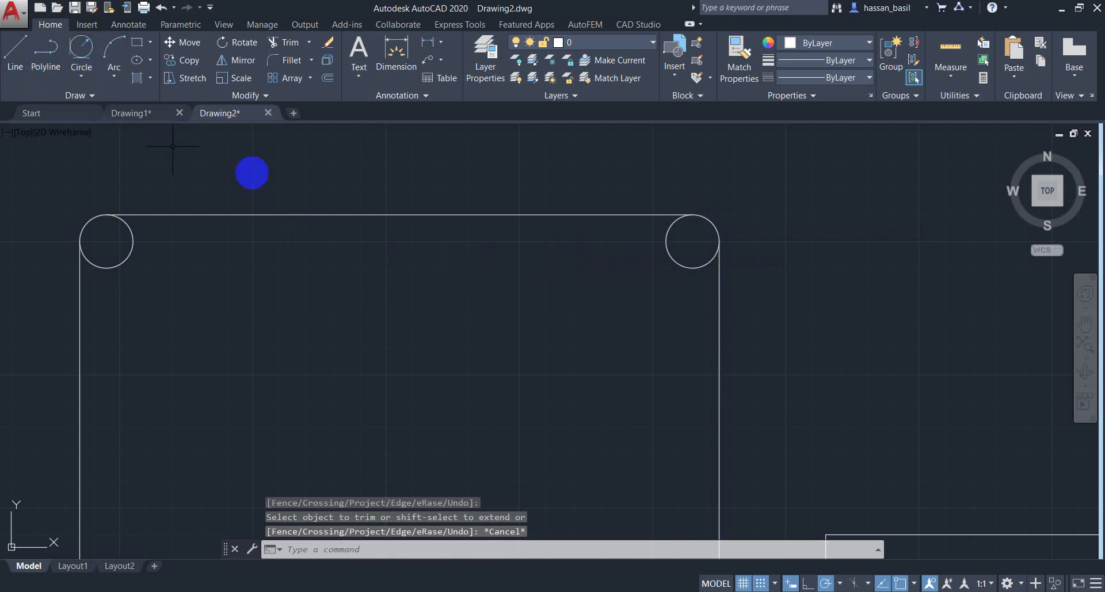
Step: Divide the top line between the two corner circles into 4 segments
click(259, 215)
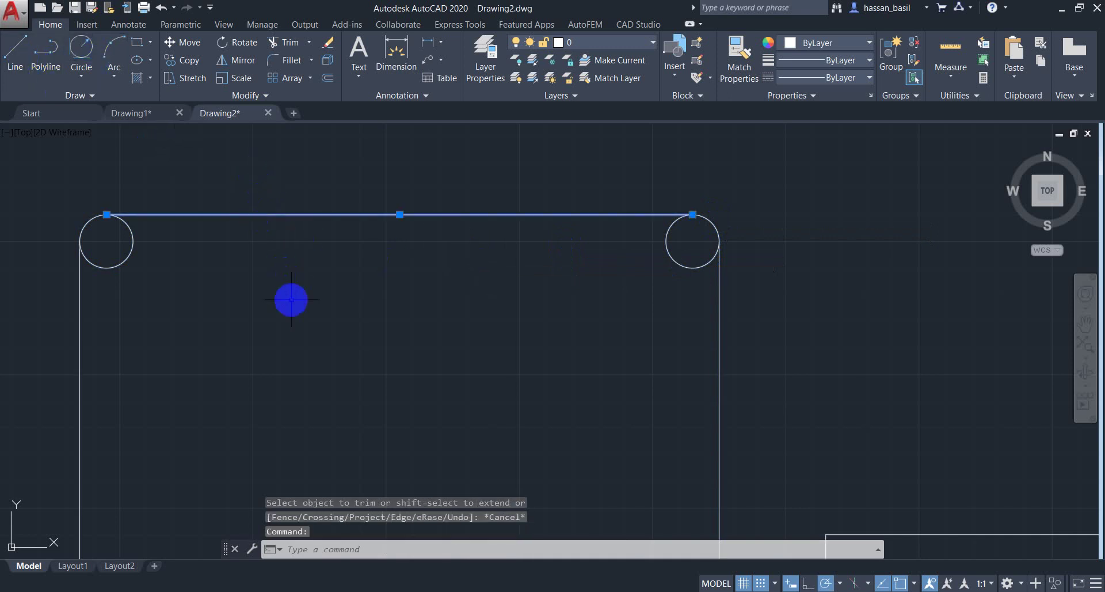
text(di)
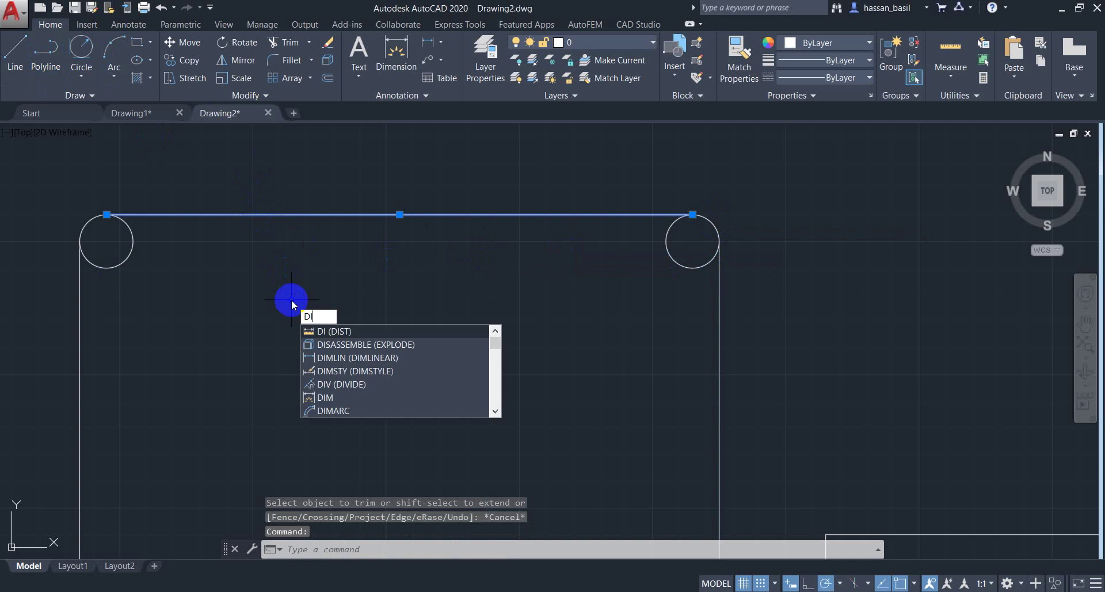
key(Down)
key(Return)
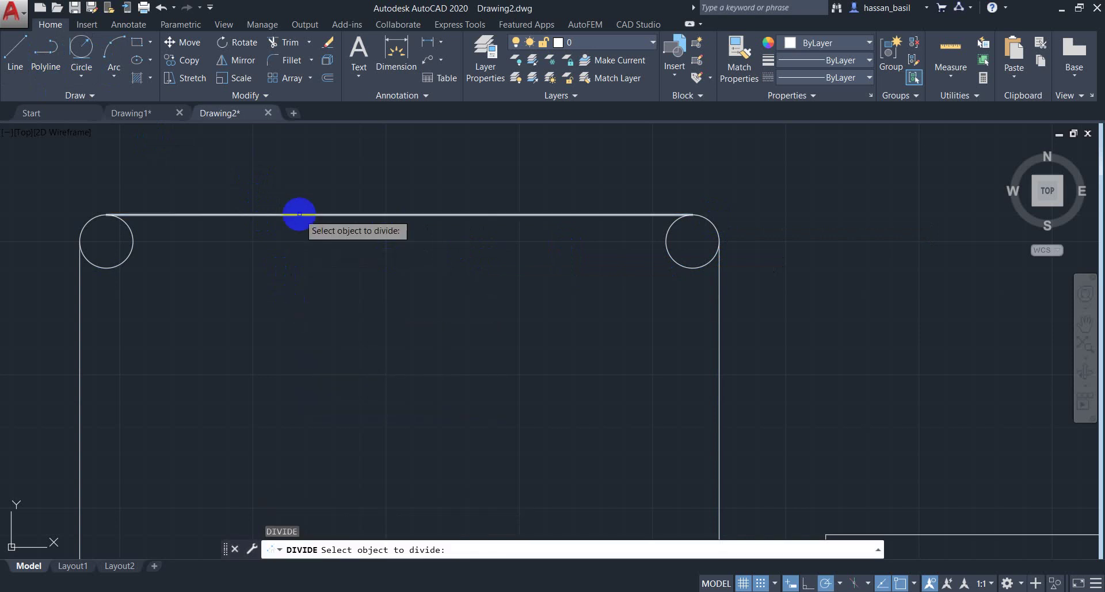
click(299, 215)
key(Return)
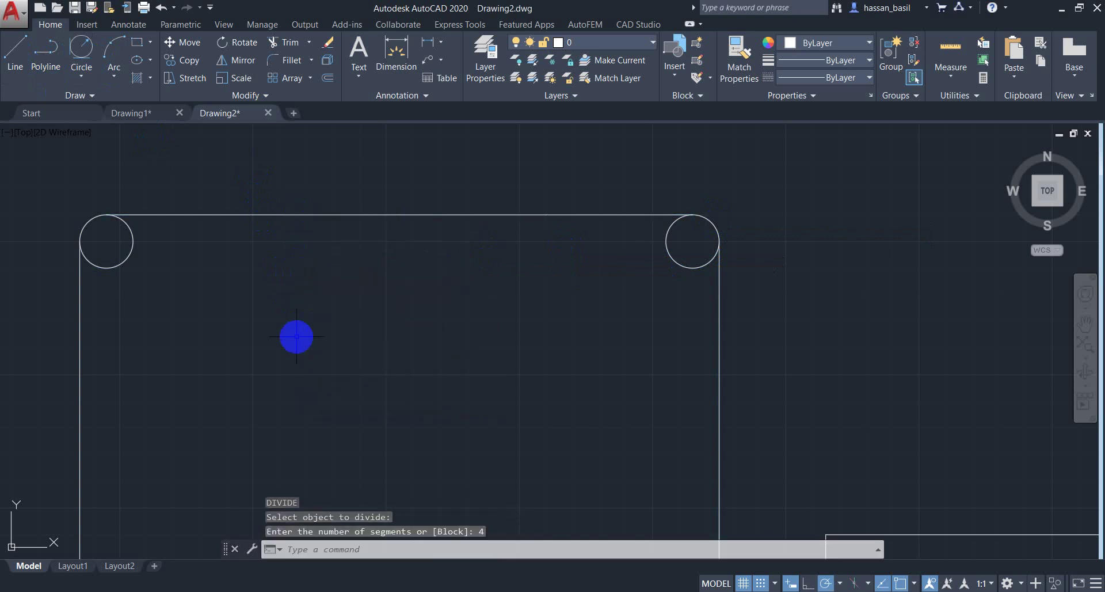
Step: Draw a two-point circle of diameter 1 hanging straight down from the first division point on the top line
click(82, 76)
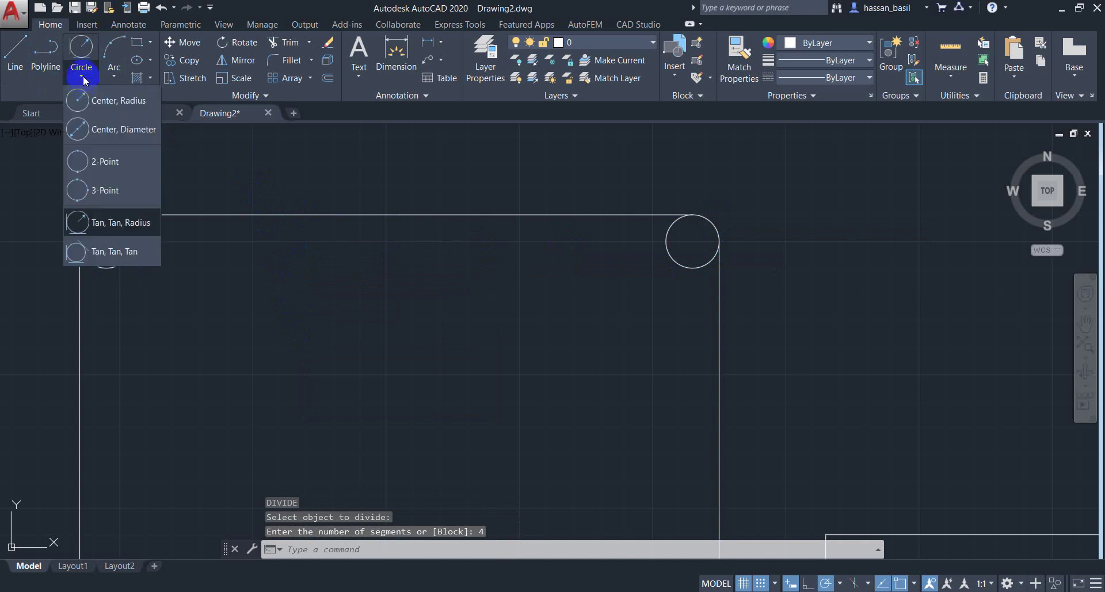
click(115, 159)
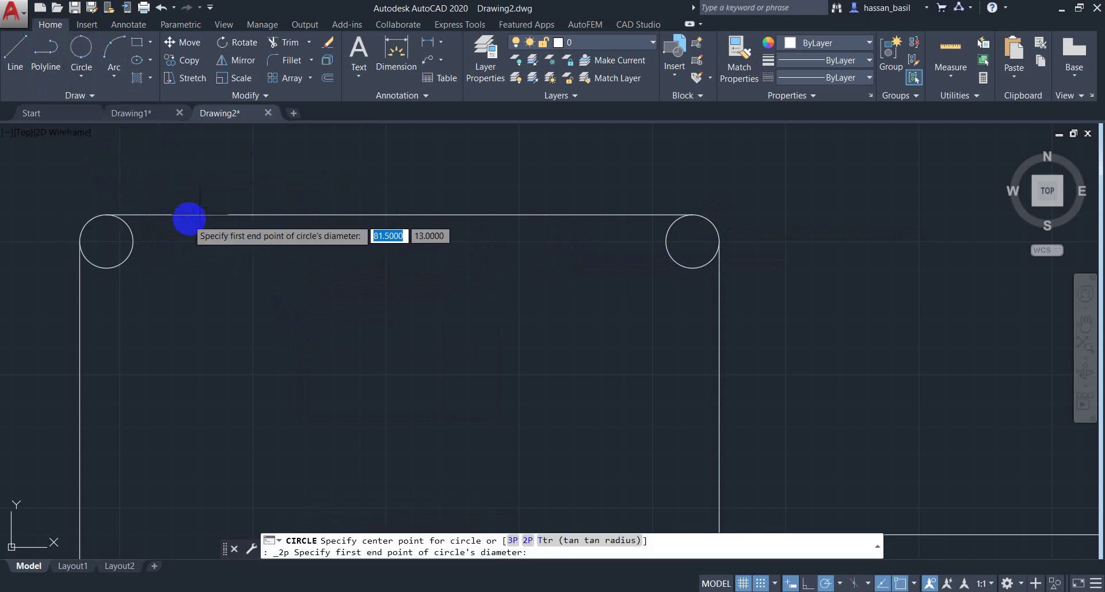
click(253, 214)
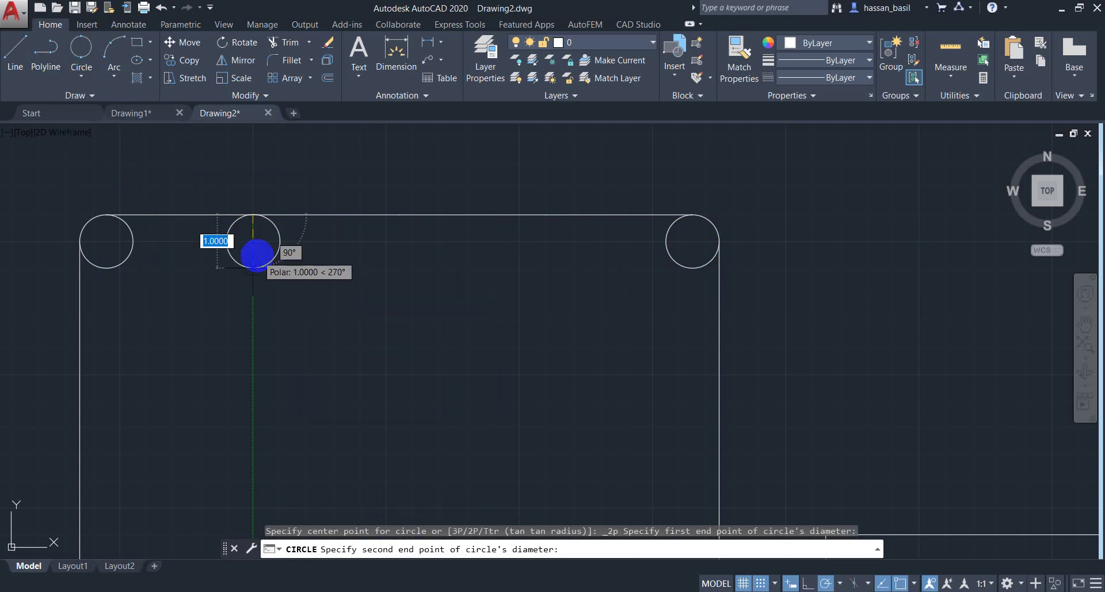
text(1)
key(Return)
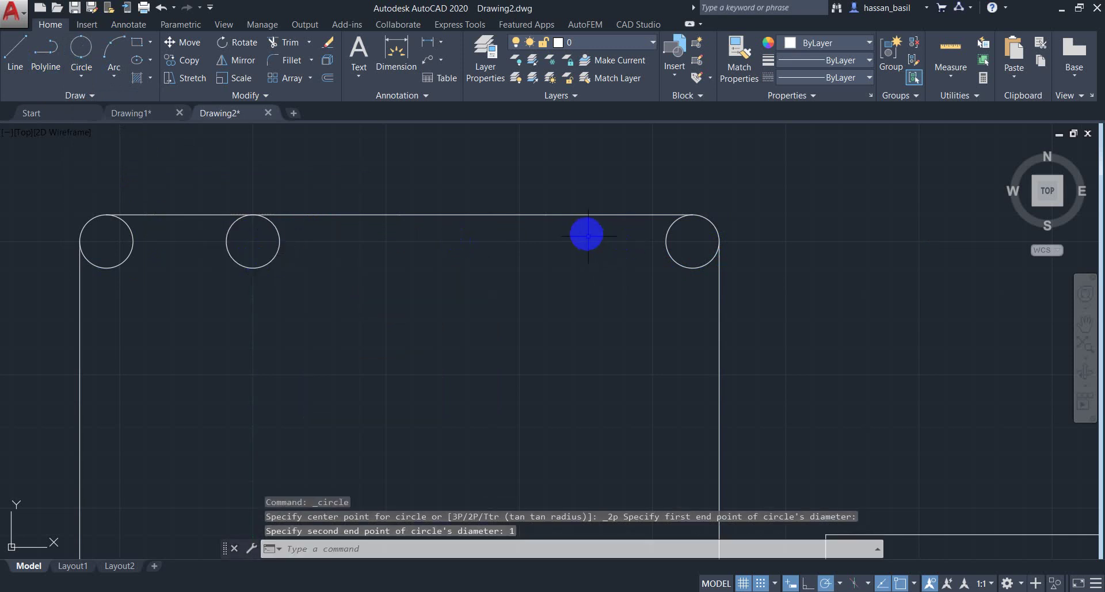
key(Return)
click(546, 215)
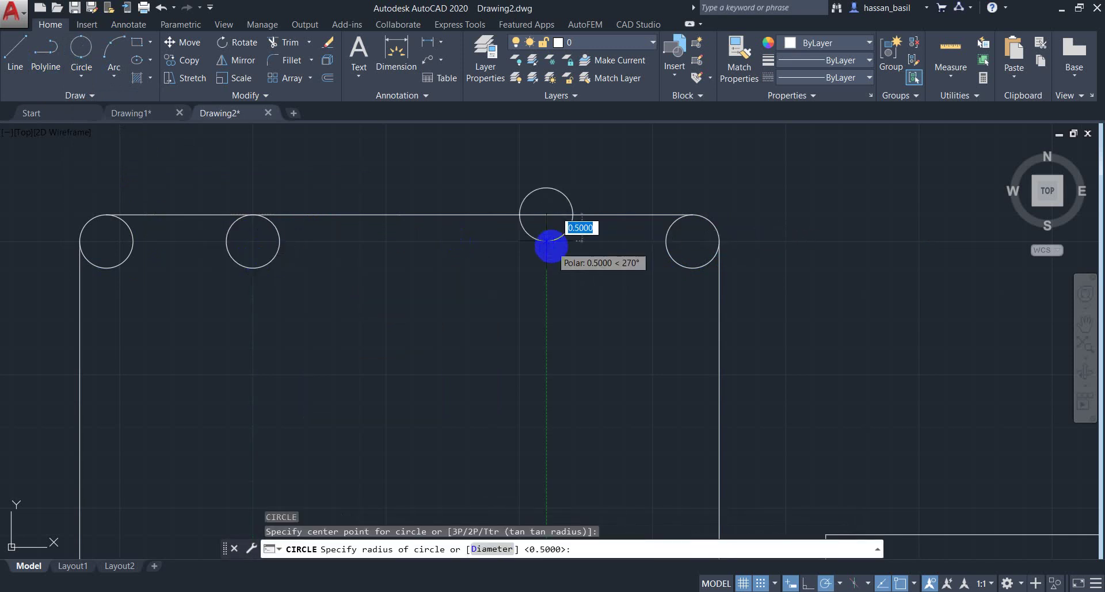
key(Escape)
Step: Draw a two-point circle of diameter 1 hanging straight down from the third division point on the top line
click(84, 55)
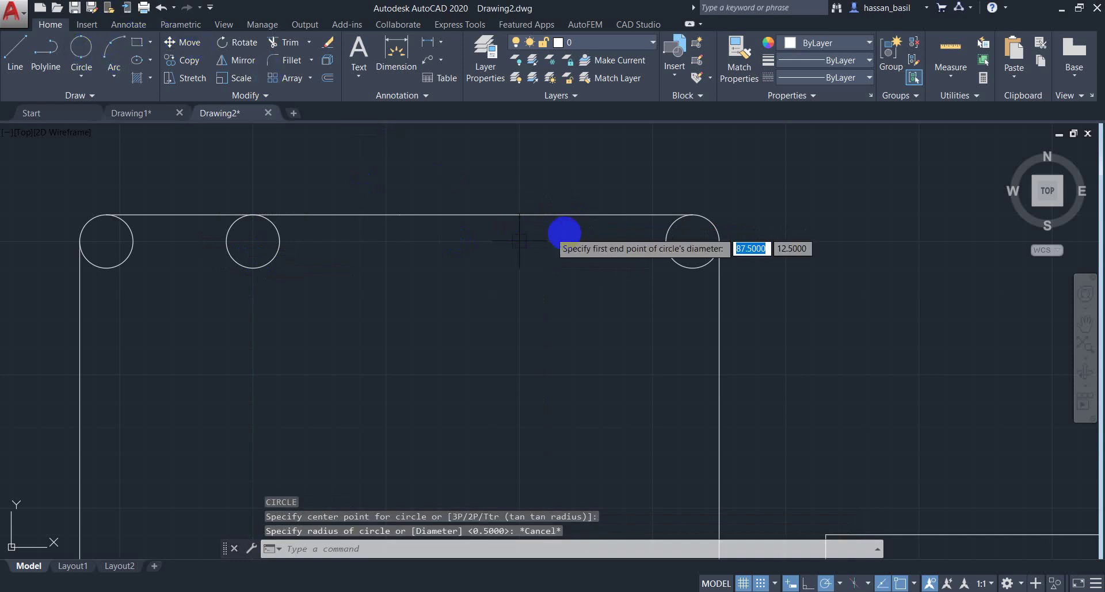
click(546, 215)
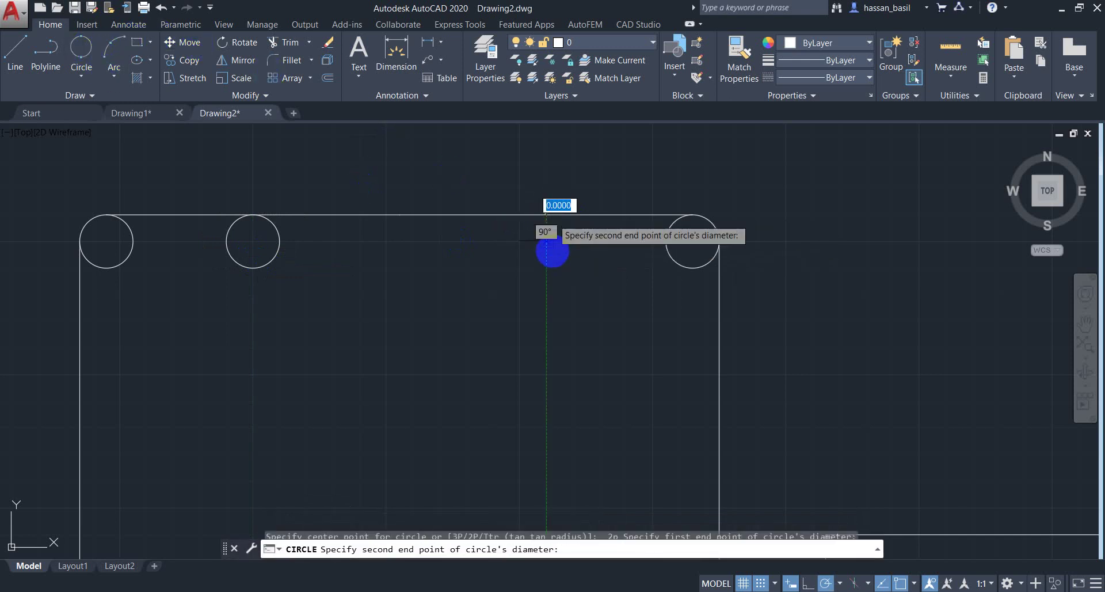
key(Return)
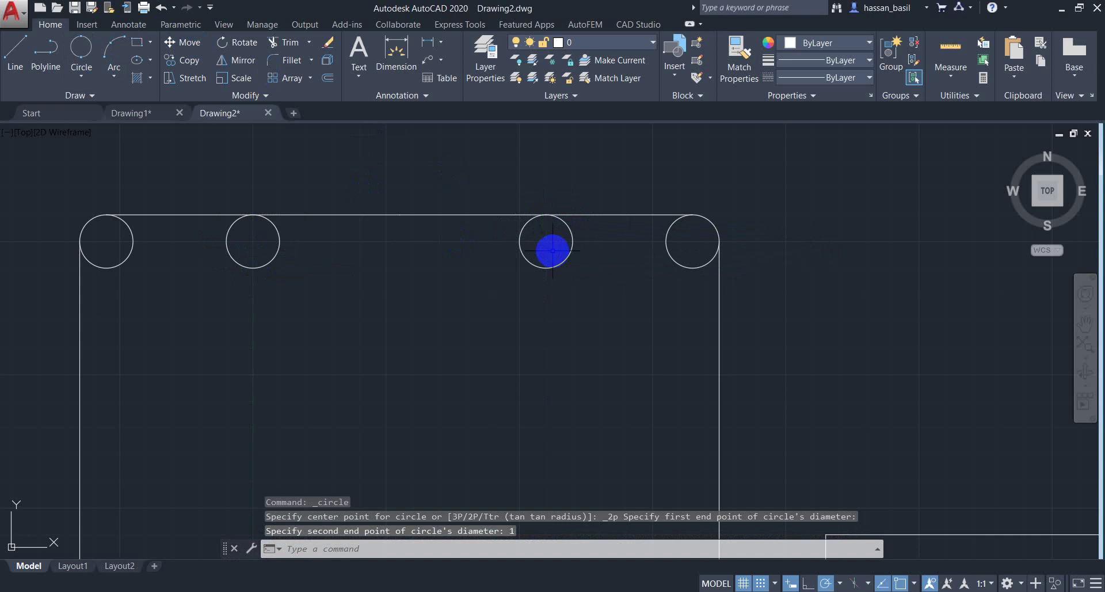
Step: Mirror the two top corner circles about a horizontal line through the midpoint of the inner rectangle's right side, keeping the originals
scroll(529, 259, down, 3)
mouse_move(528, 259)
middle_down()
mouse_move(506, 151)
mouse_move(506, 217)
mouse_move(588, 202)
middle_up()
click(587, 201)
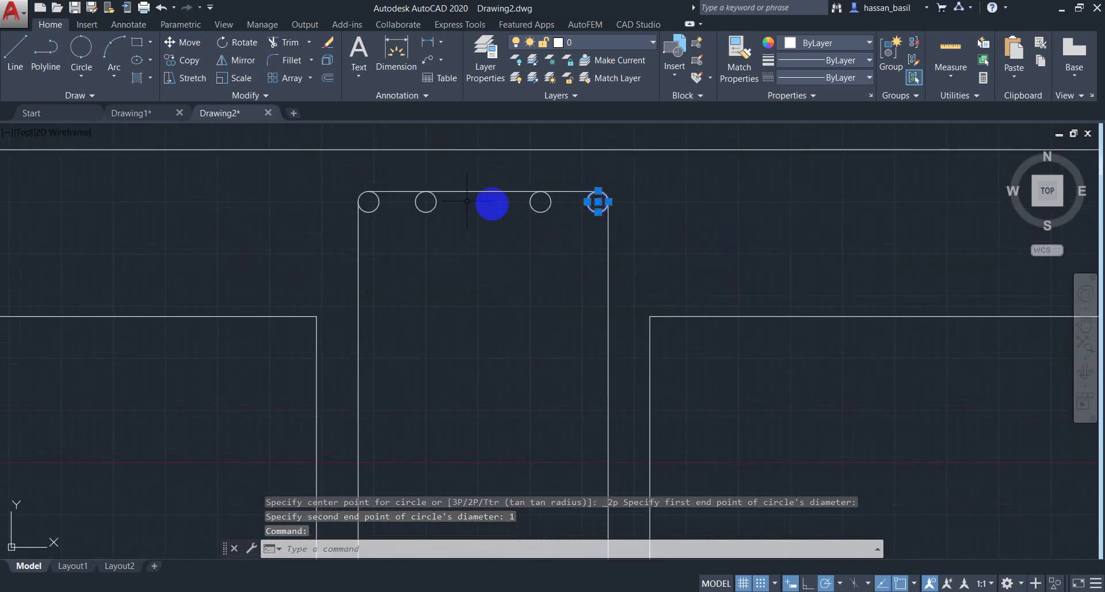
click(371, 198)
click(368, 214)
middle_drag(440, 311, 434, 196)
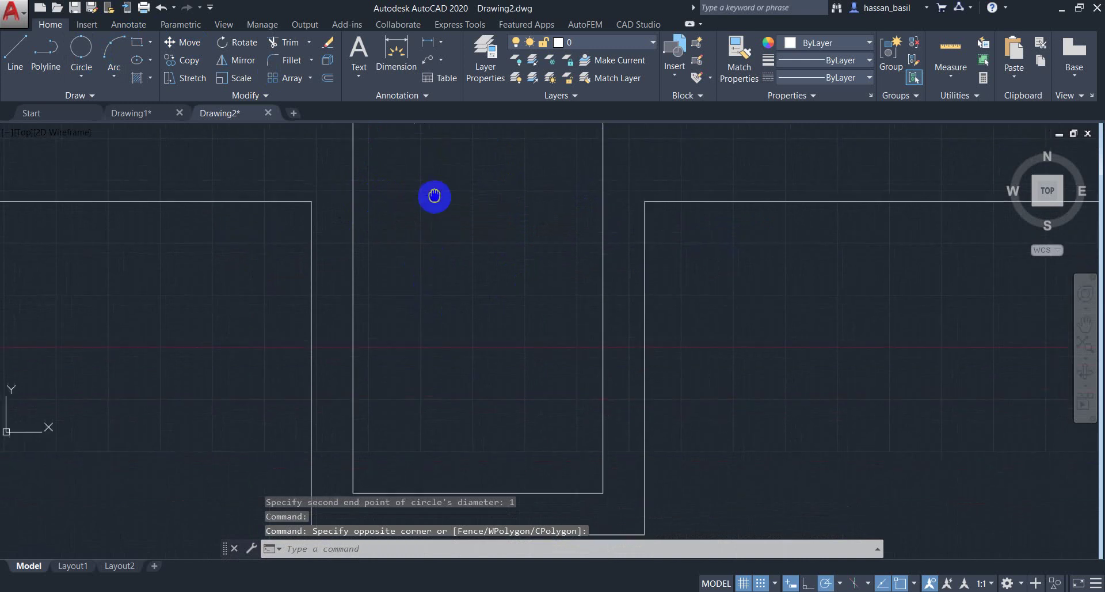
text(mi)
key(Return)
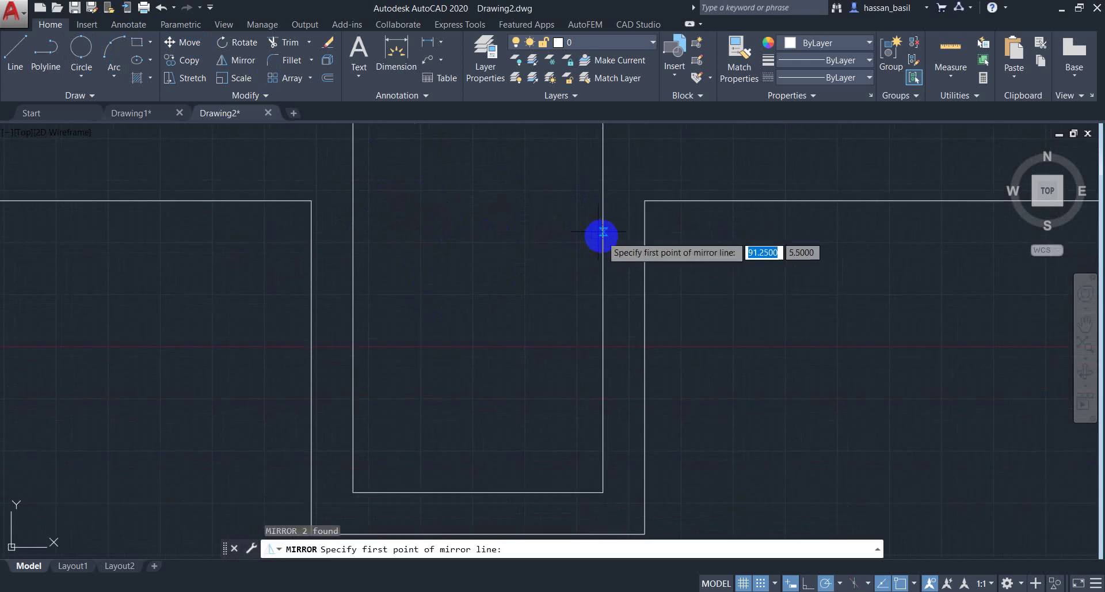
scroll(587, 256, down, 2)
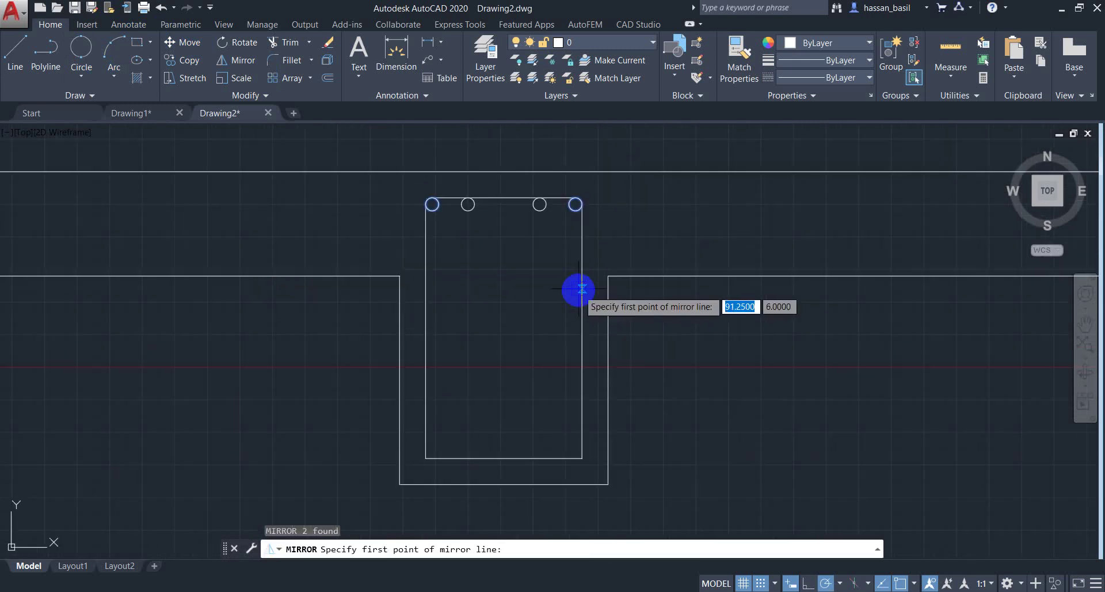
click(582, 329)
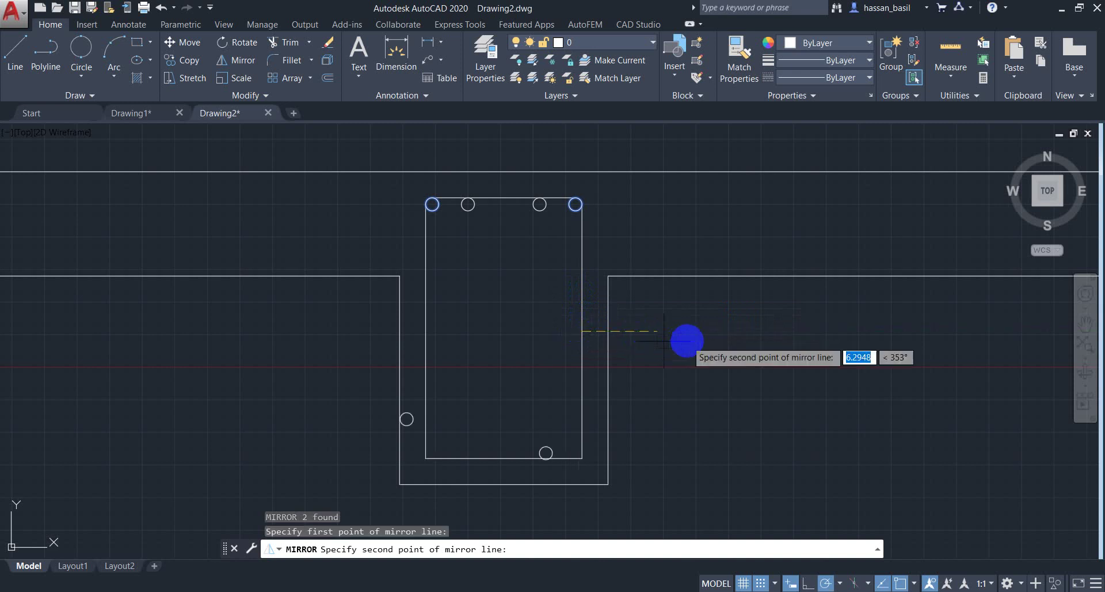
click(727, 337)
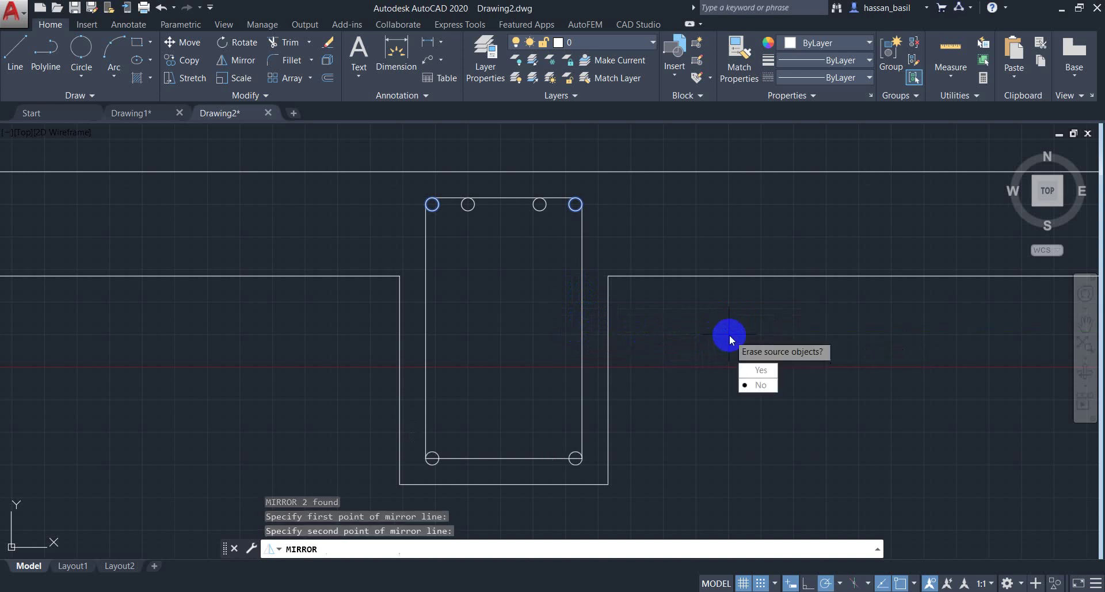
key(Return)
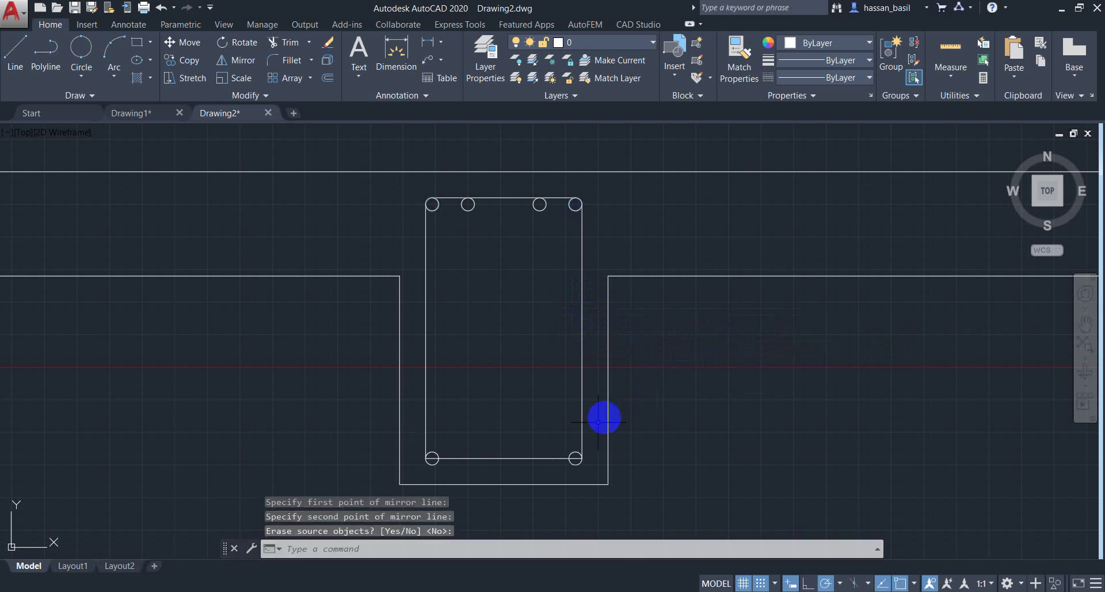
Step: Move the two bottom corner circles straight up so their lowest points rest on the inner rectangle's bottom line
click(575, 457)
click(432, 455)
middle_drag(466, 451, 478, 390)
scroll(439, 404, up, 6)
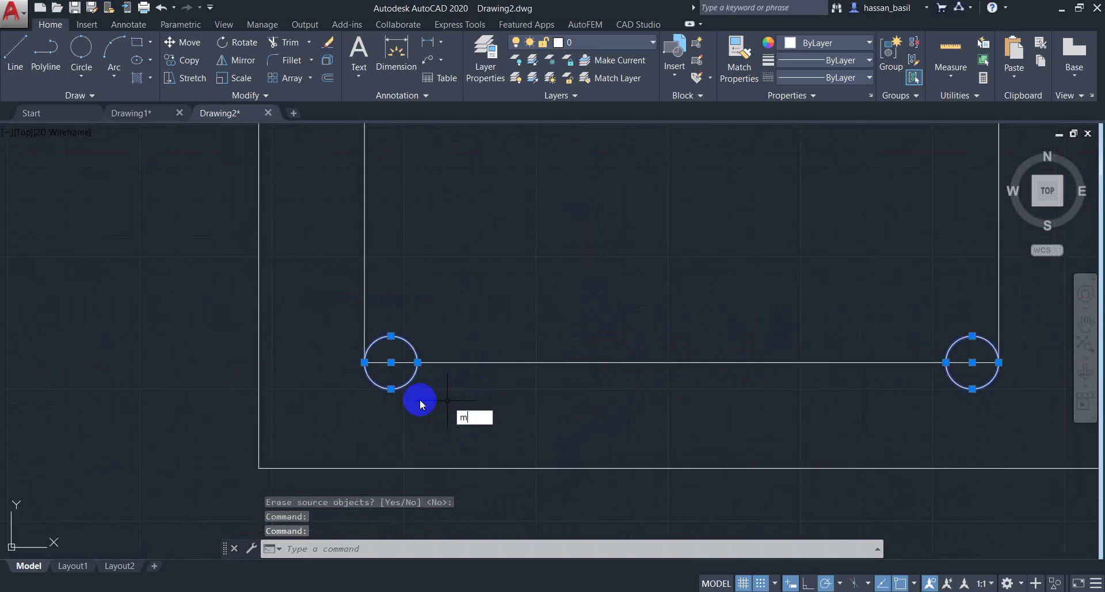
text(m)
key(Return)
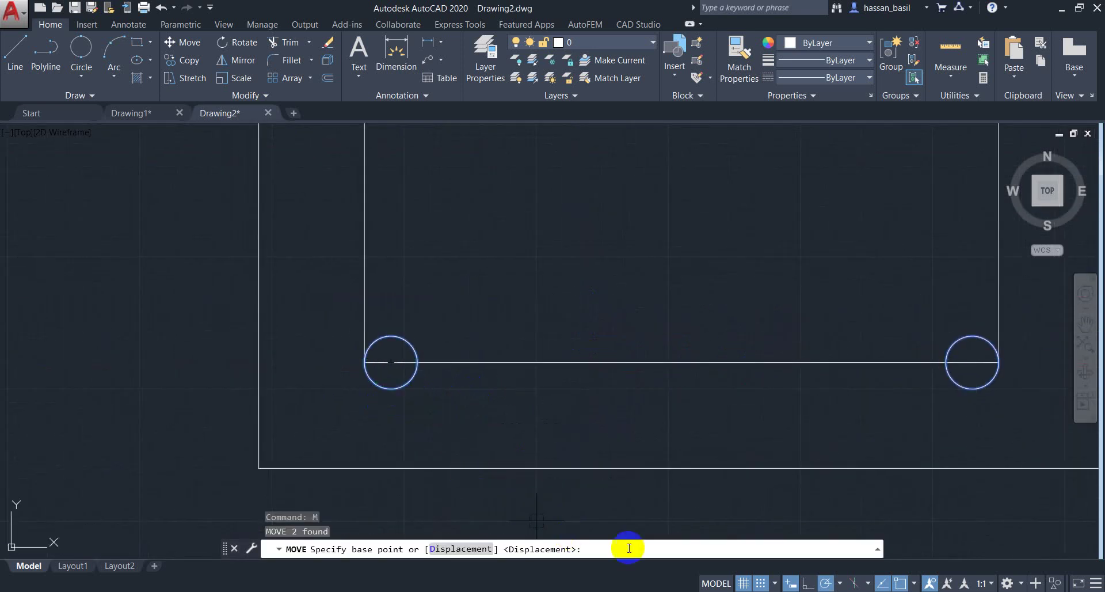
click(390, 387)
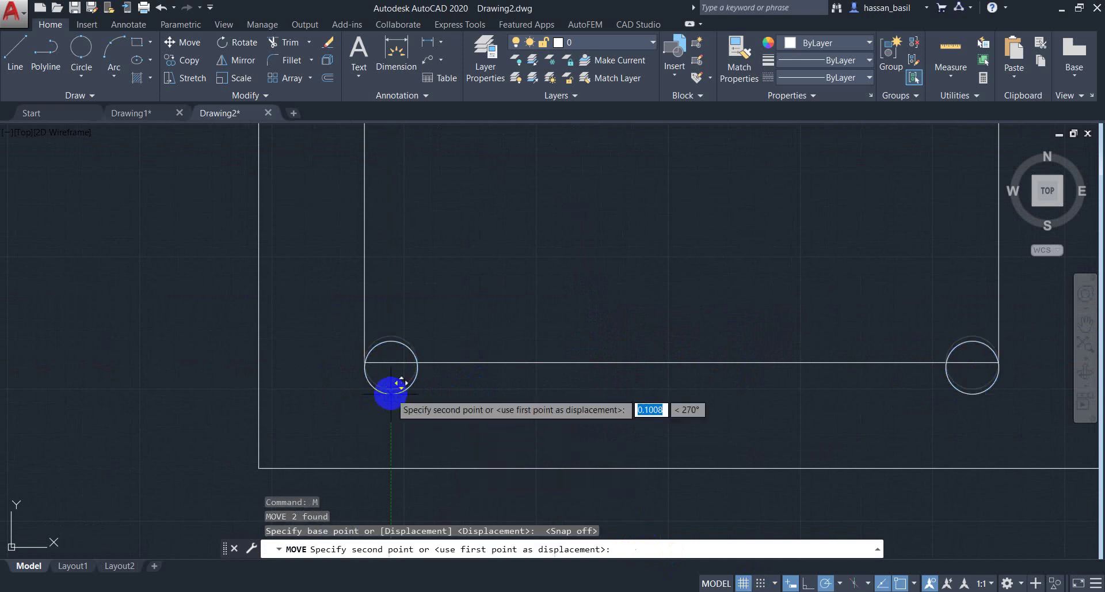
click(397, 358)
scroll(436, 340, down, 2)
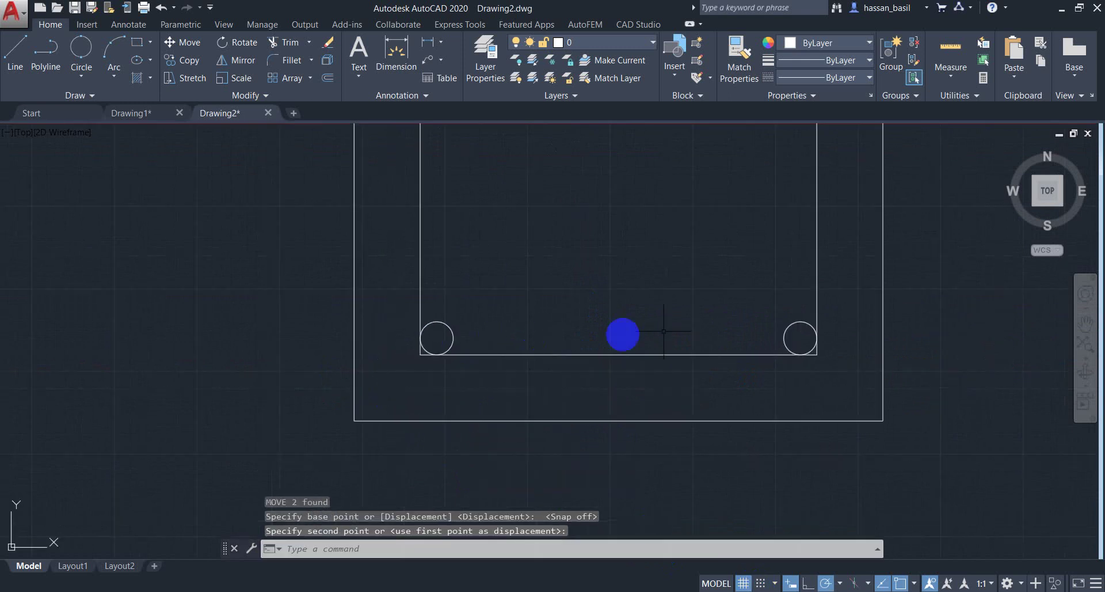
Step: Trim away the inner rectangle's two bottom corners outside the corner circles
click(839, 296)
click(407, 374)
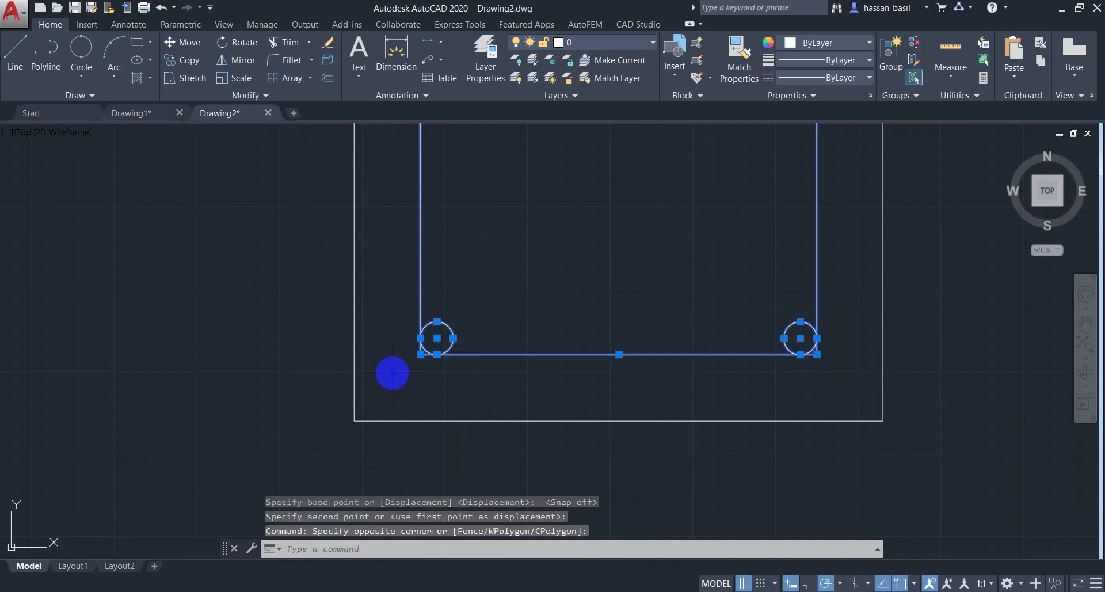
text(tr)
key(Return)
scroll(426, 362, up, 5)
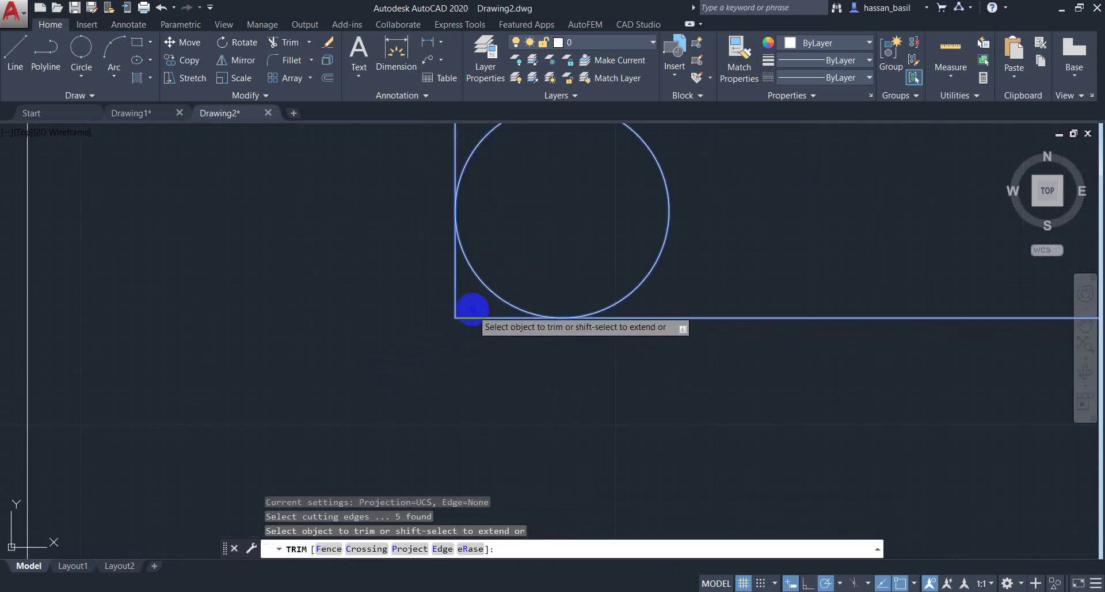
click(473, 299)
click(419, 343)
scroll(477, 365, down, 4)
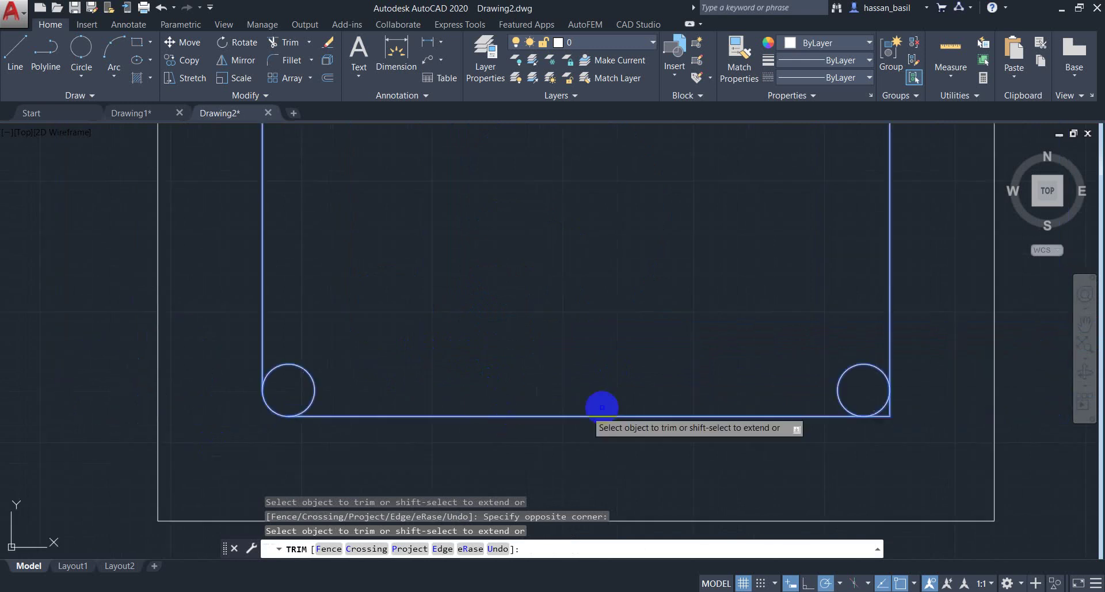
scroll(790, 431, up, 2)
click(986, 402)
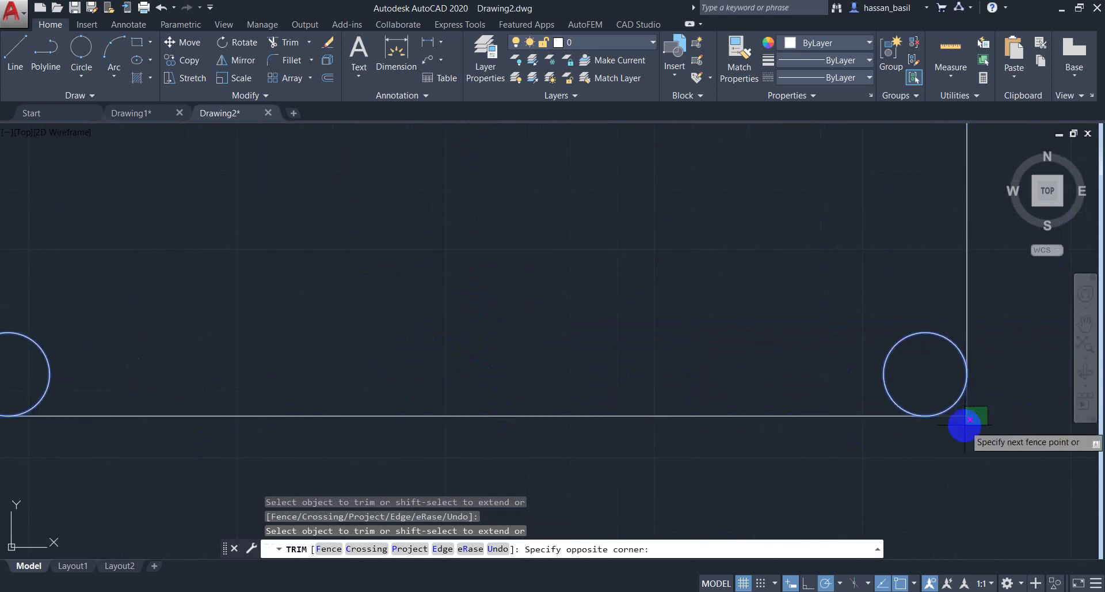
click(958, 426)
key(Escape)
key(Escape)
scroll(653, 378, down, 3)
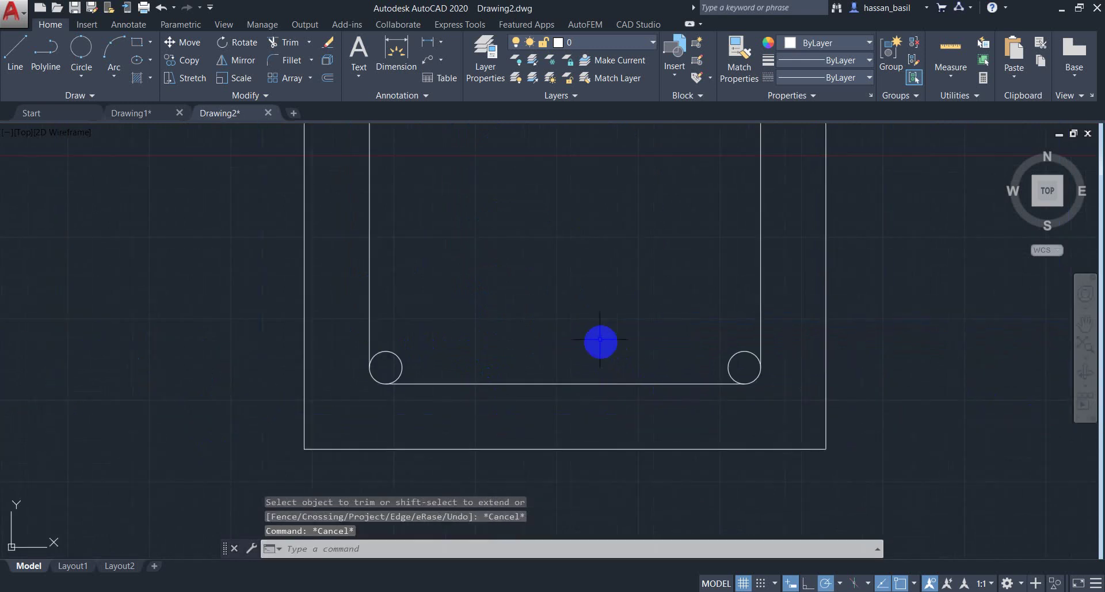
middle_drag(495, 223, 525, 338)
scroll(543, 338, down, 3)
scroll(520, 385, up, 1)
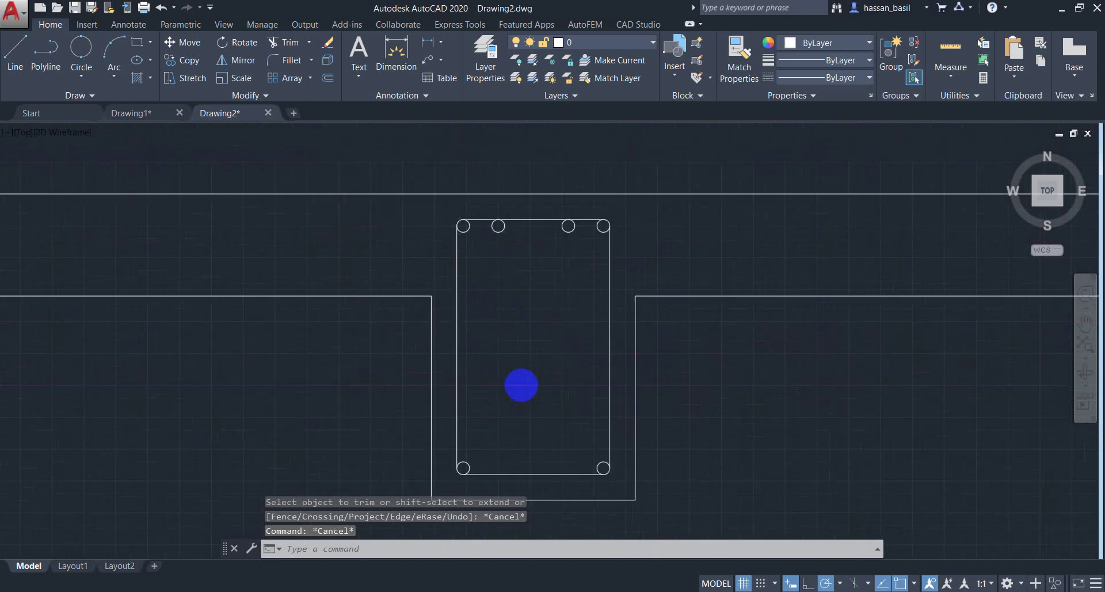
scroll(537, 241, up, 2)
scroll(528, 291, up, 2)
scroll(528, 288, down, 6)
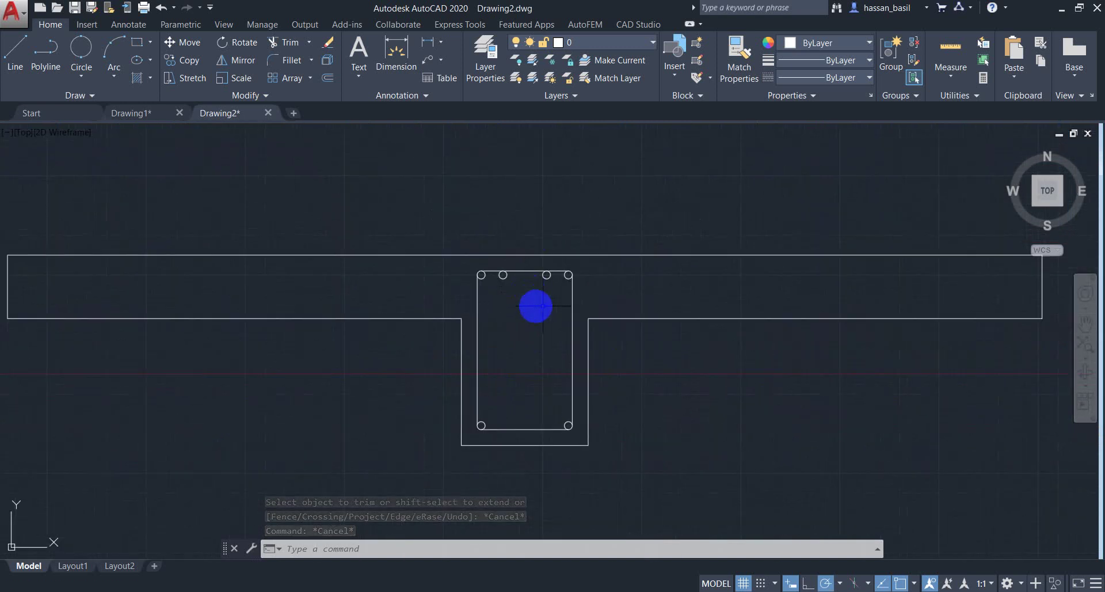
scroll(490, 316, down, 2)
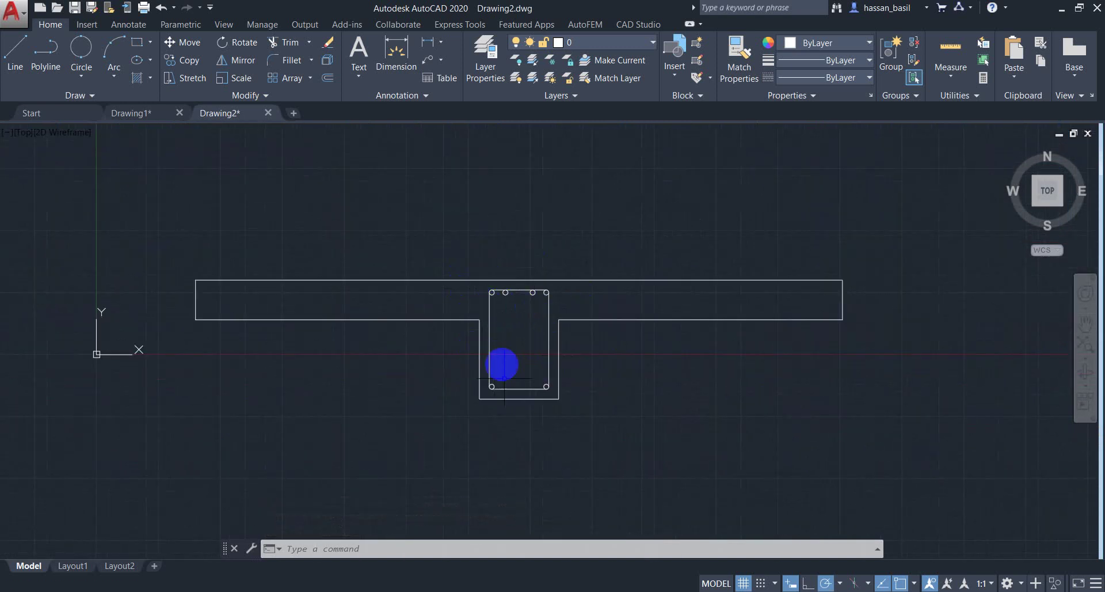
scroll(533, 279, up, 3)
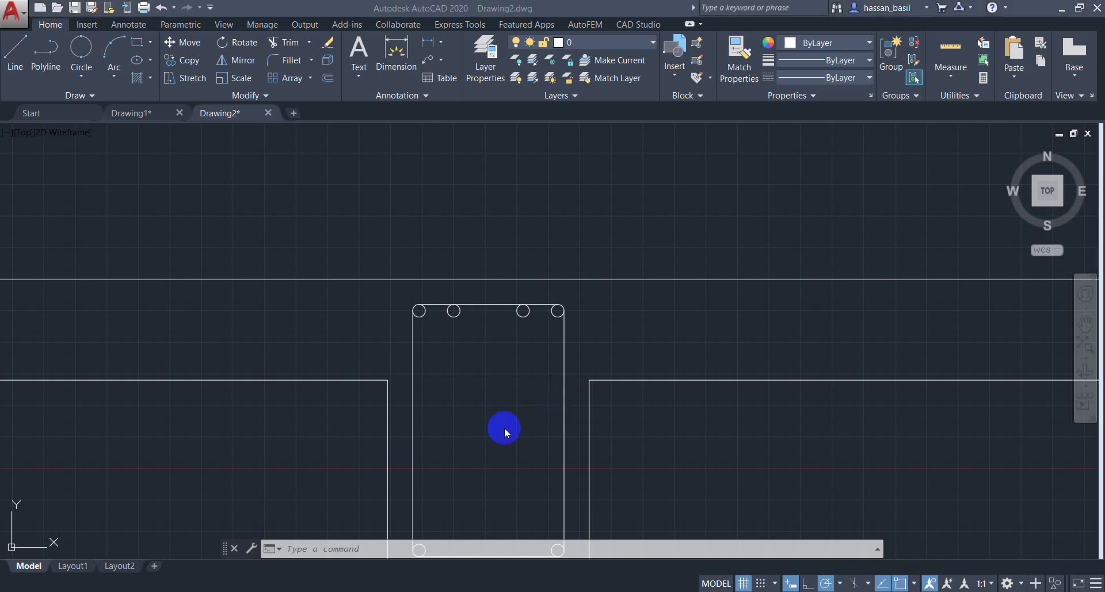
click(501, 373)
mouse_move(508, 335)
middle_down()
mouse_move(506, 286)
mouse_move(612, 298)
mouse_move(575, 306)
middle_up()
scroll(502, 296, down, 2)
scroll(573, 303, down, 2)
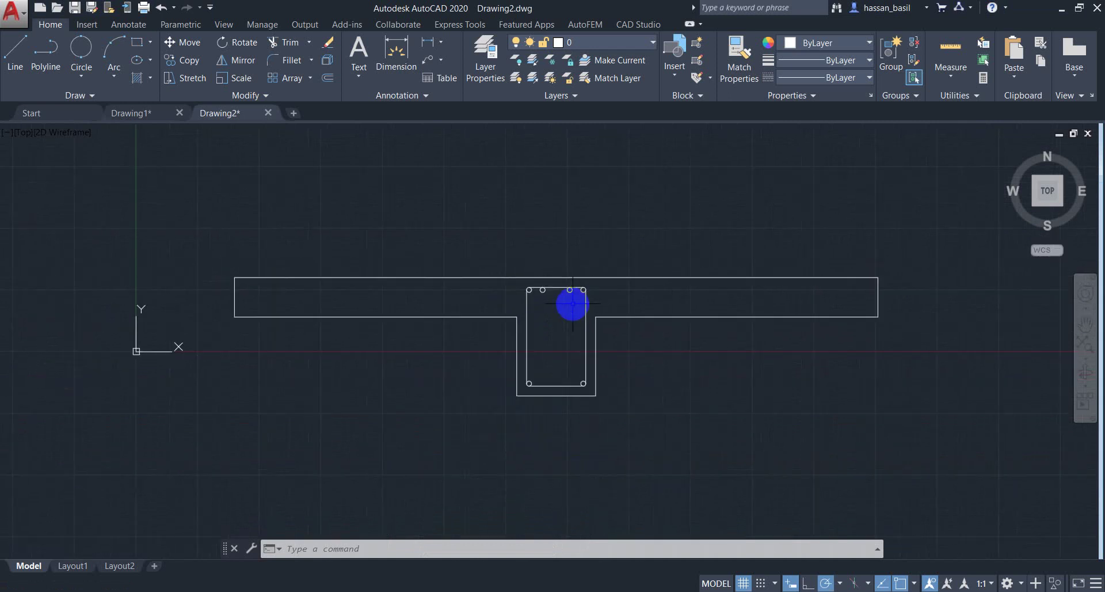
Step: Delete the two intermediate circles on the inner rectangle's top line, keeping the corner circles
scroll(572, 303, up, 4)
click(582, 270)
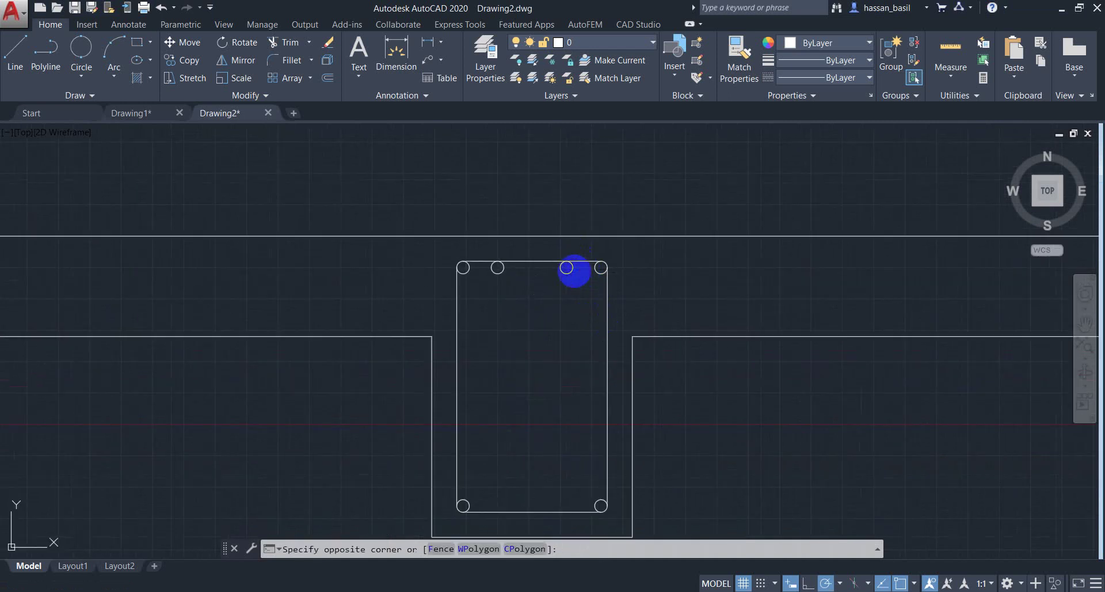
click(482, 278)
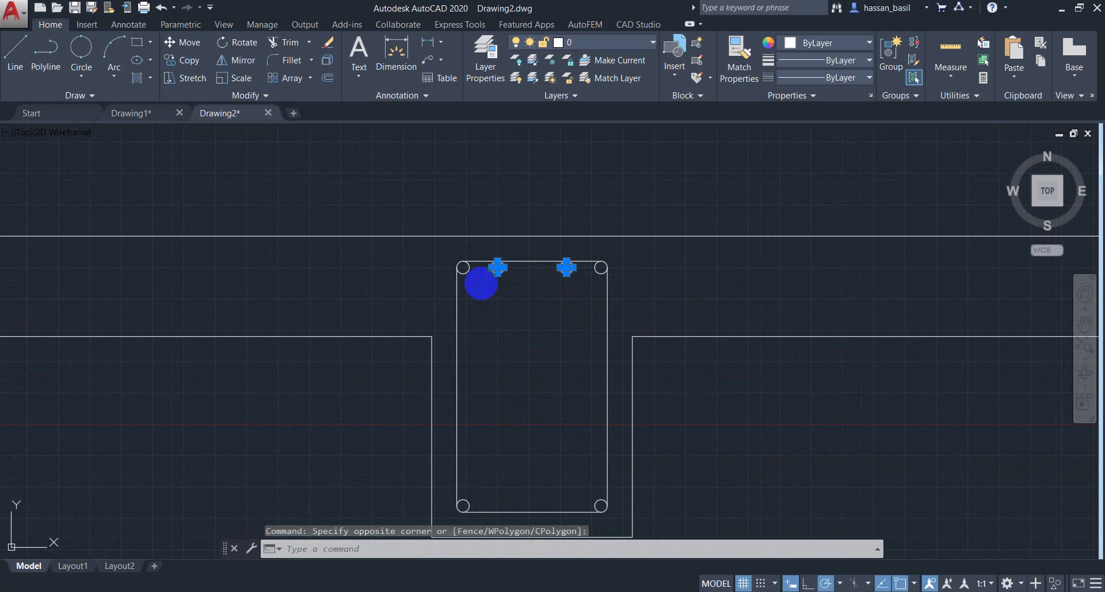
key(Delete)
middle_drag(365, 298, 357, 247)
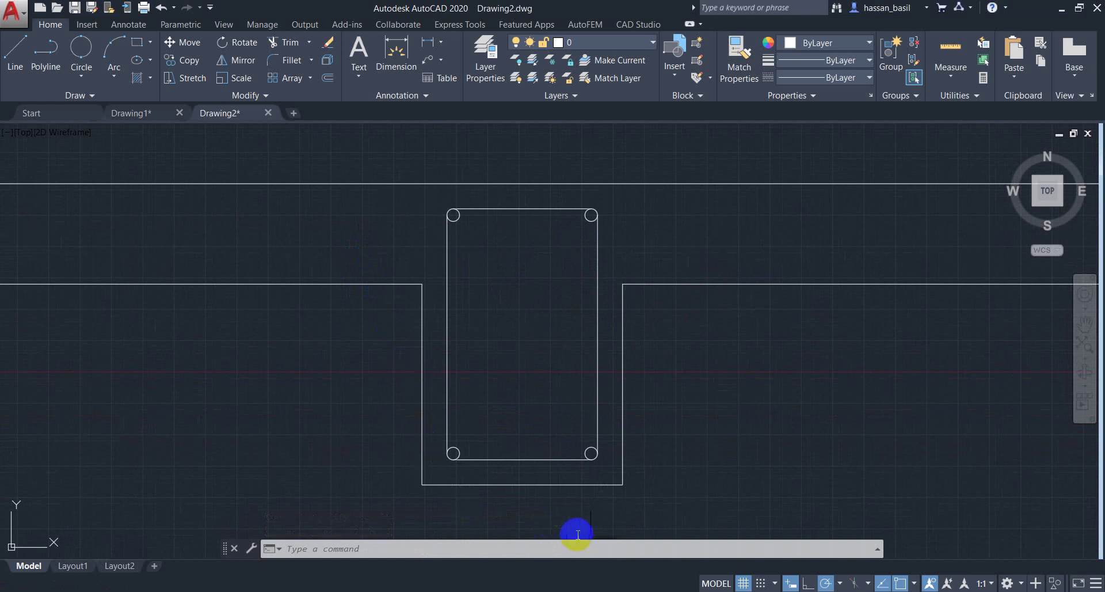
Step: Switch to the ACI 318-14 PDF and read section 24.3.4 on distributing tension reinforcement in T-beam flanges, including the ℓn/10 width limit
key(alt+Tab)
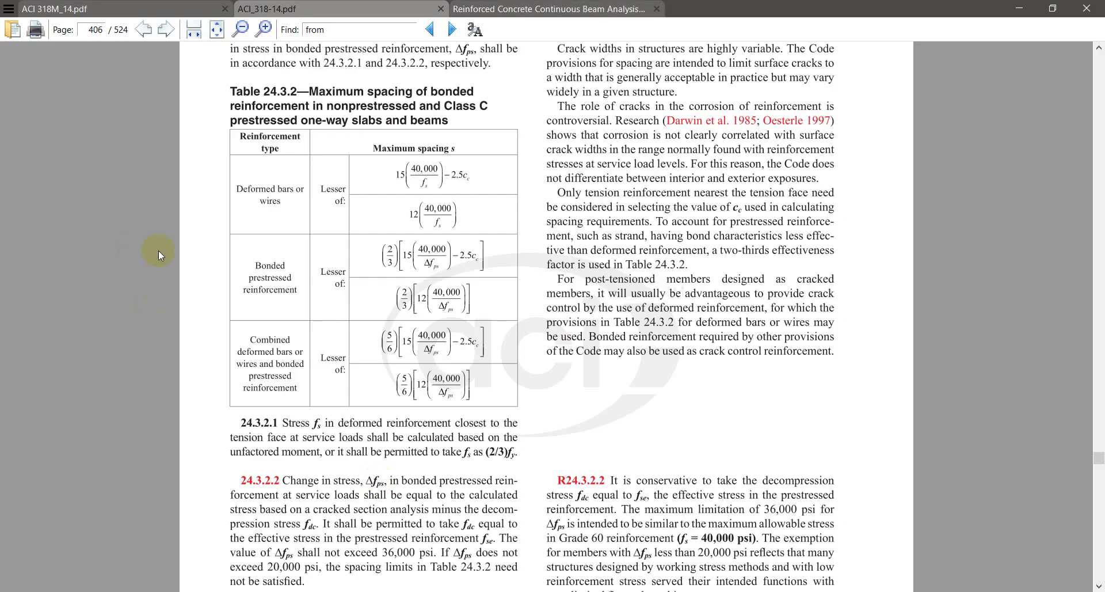
scroll(158, 250, down, 9)
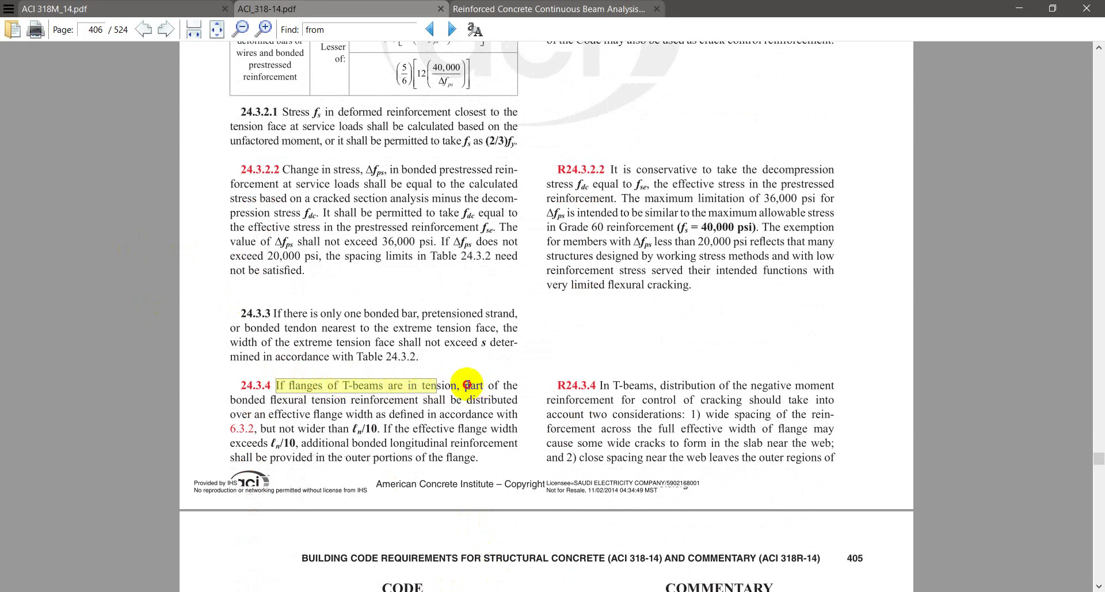
drag(467, 384, 283, 399)
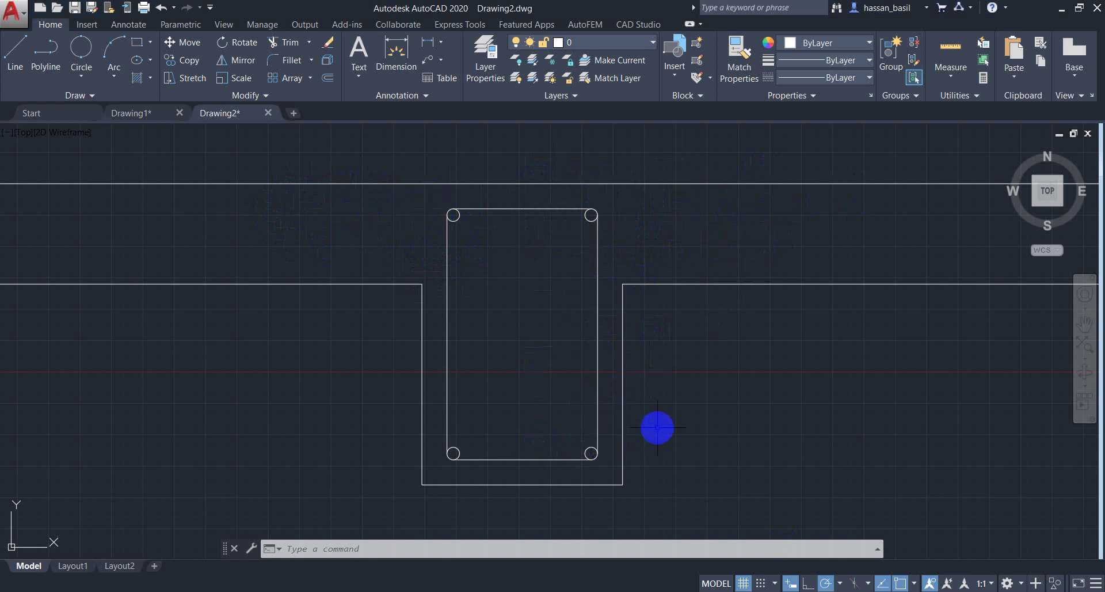
click(644, 590)
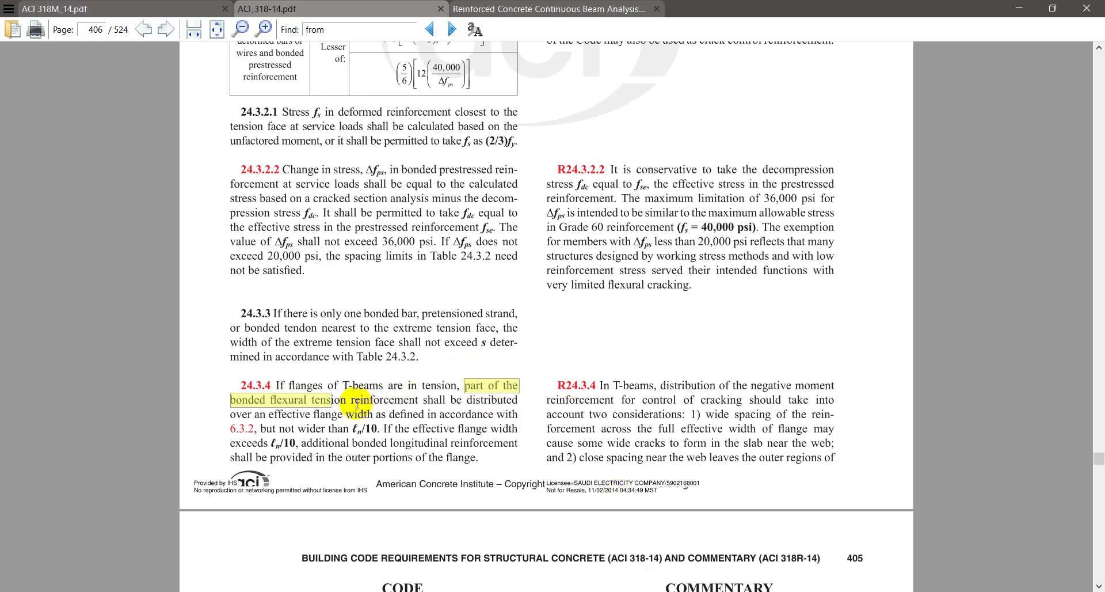
mouse_move(352, 399)
mouse_down()
mouse_move(524, 400)
mouse_move(267, 415)
mouse_move(370, 416)
mouse_up()
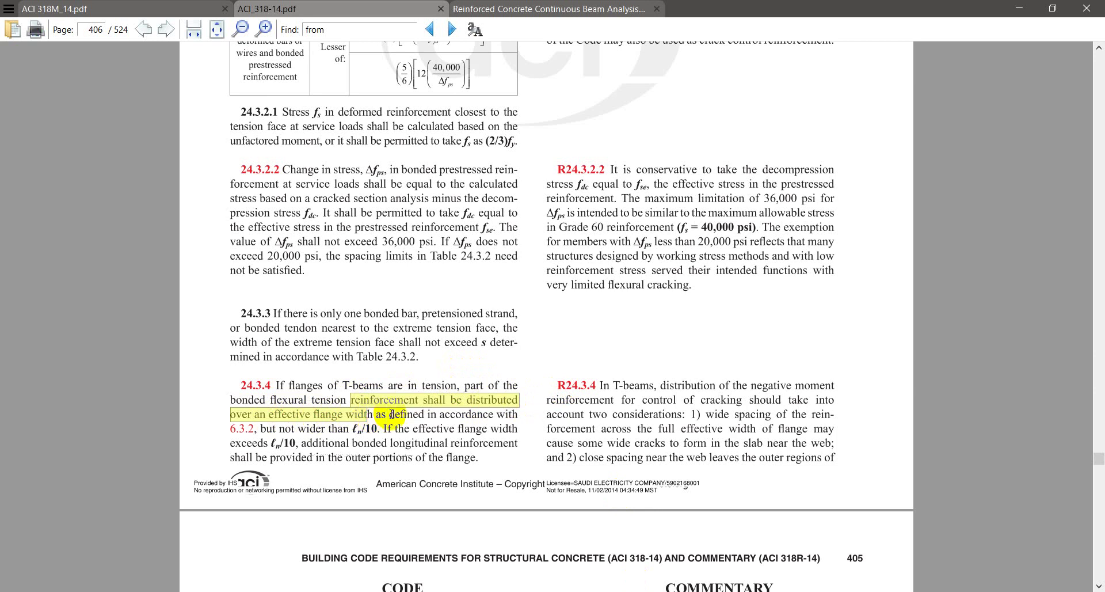
drag(382, 414, 258, 431)
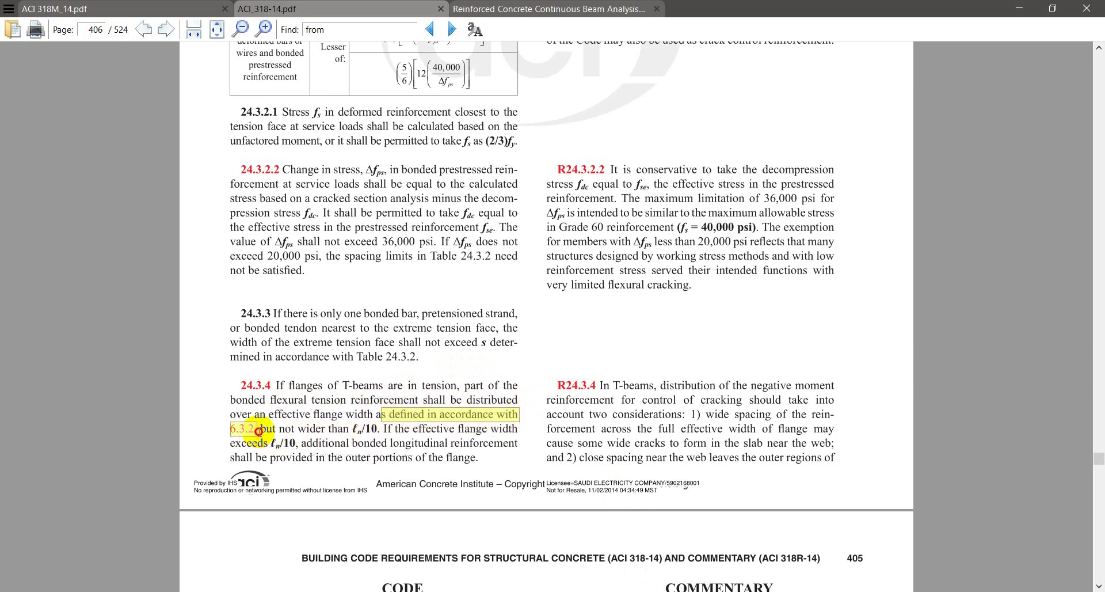
click(346, 414)
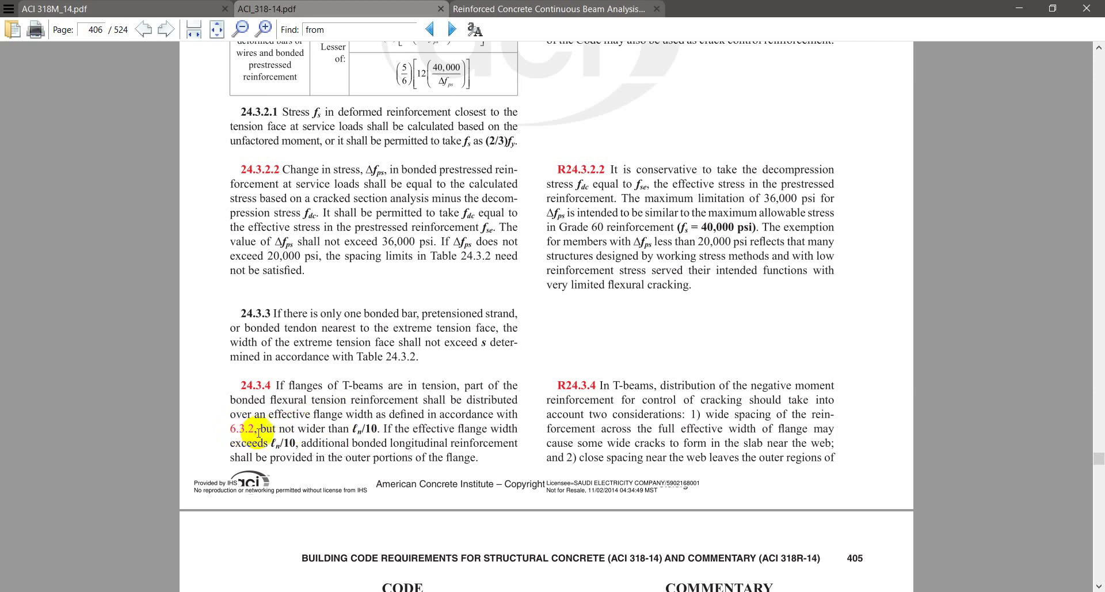
drag(260, 429, 380, 429)
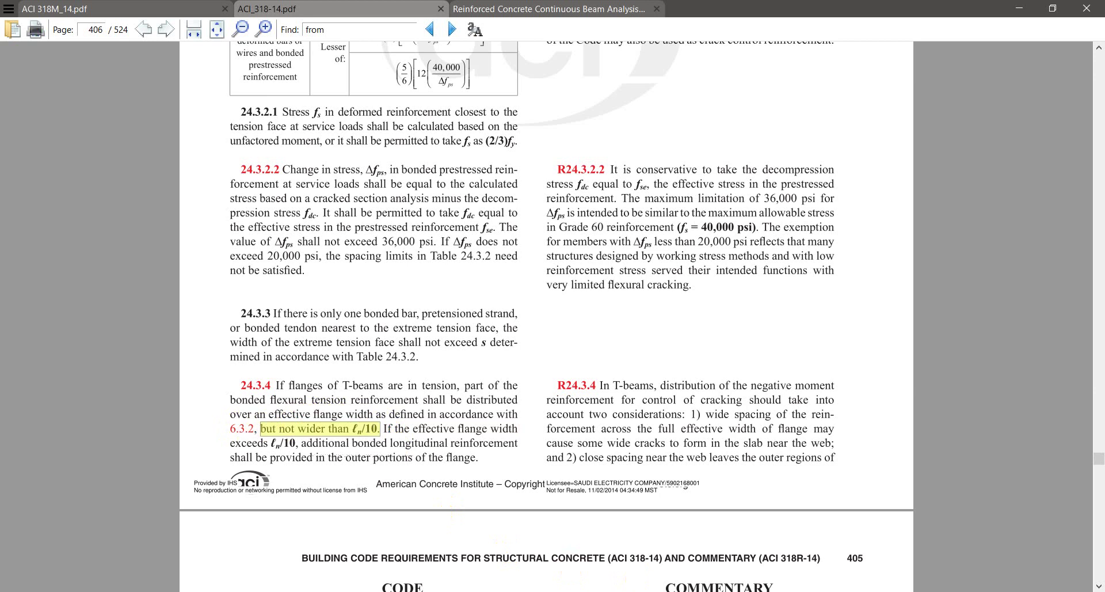
Step: Switch to the Word document slab thicknes1.docx and add the line "For distribution" below the equation for a
key(alt+Tab)
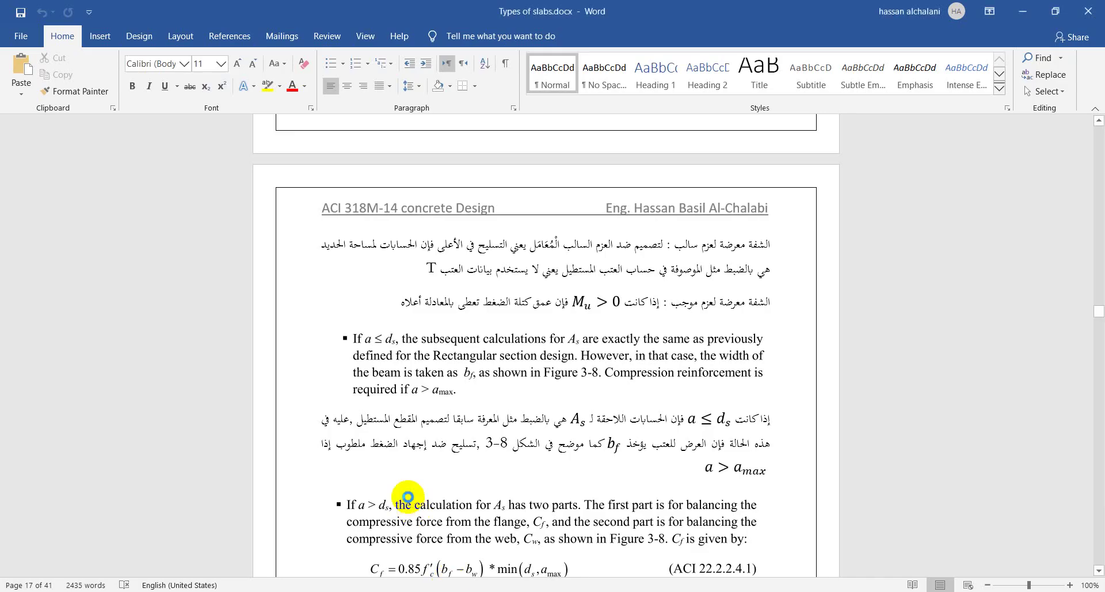
scroll(402, 484, down, 3)
key(alt+Tab)
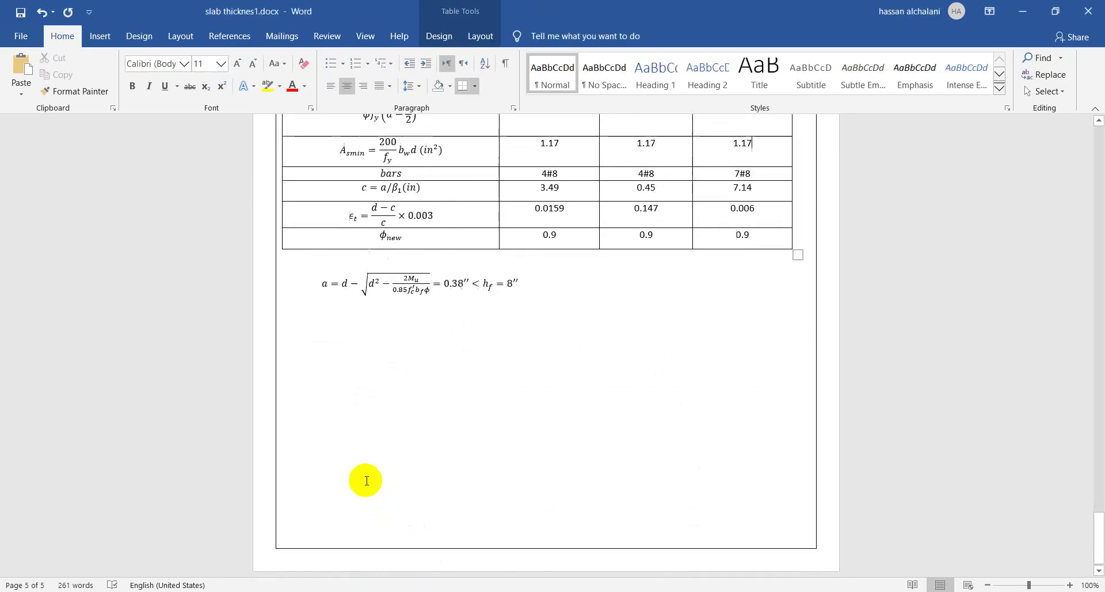
scroll(345, 403, down, 3)
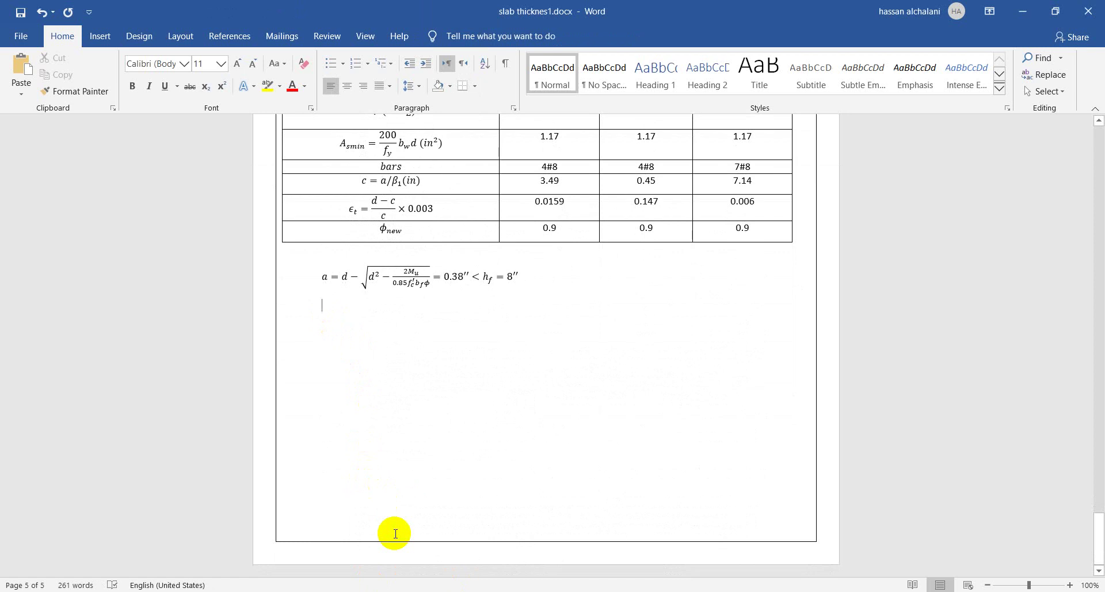
text(For dei)
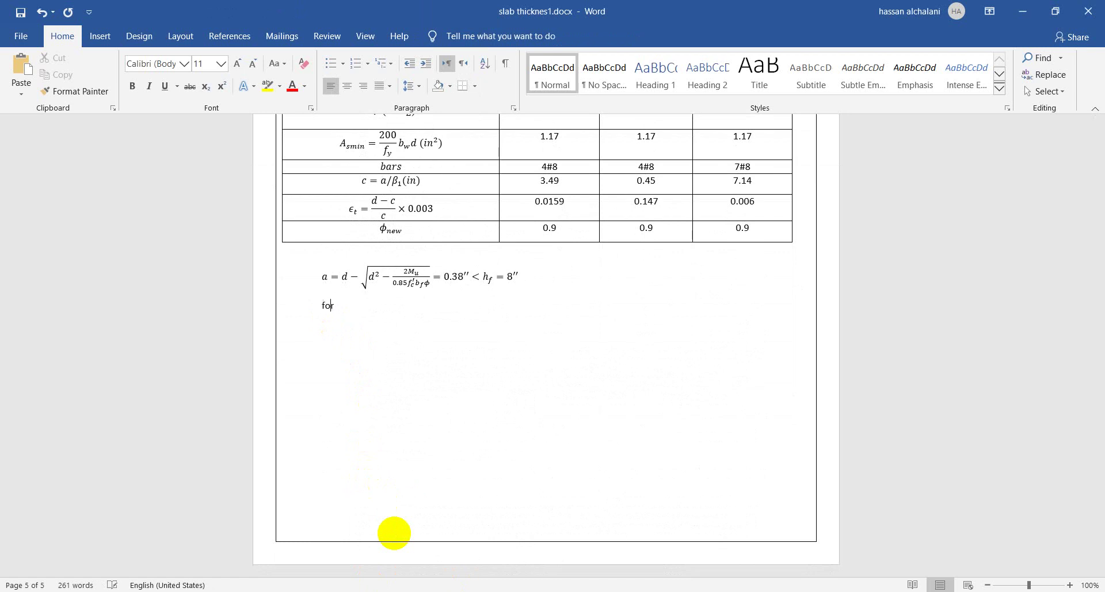
key(BackSpace)
key(BackSpace)
text(istr)
key(BackSpace)
text(anc)
key(BackSpace)
key(BackSpace)
key(BackSpace)
text(i)
key(BackSpace)
text(ribution)
key(Return)
Step: Add the line "b for negative moments" below "For distribution", with b as an inline equation
key(alt+equal)
text(b)
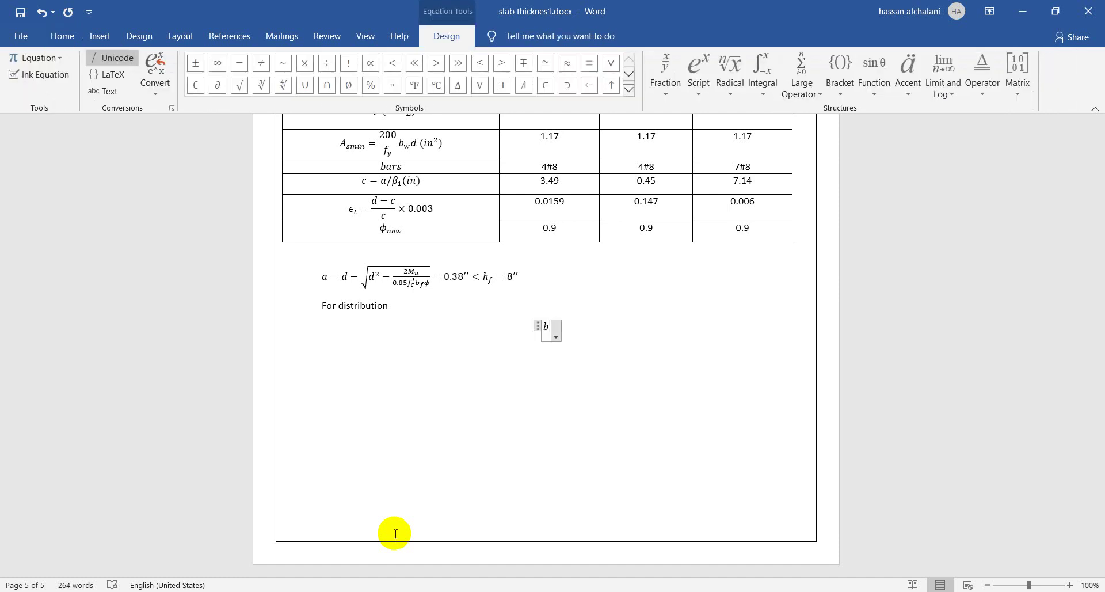
key(Right)
text(for)
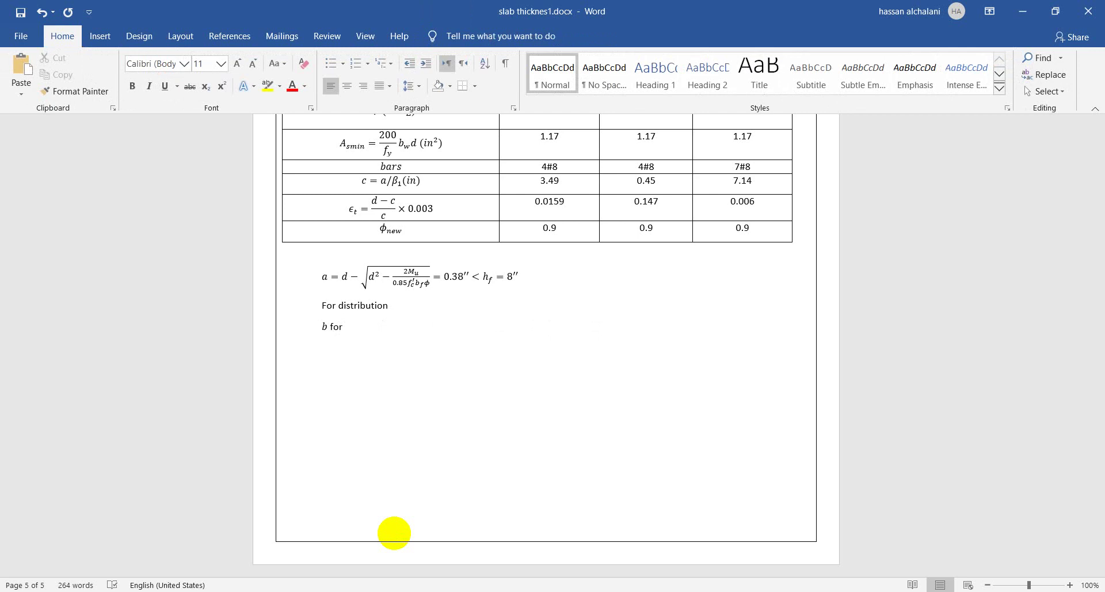
text( negative momment)
key(BackSpace)
key(BackSpace)
key(BackSpace)
key(BackSpace)
key(BackSpace)
text(ments)
Step: Start a new display equation below the "b for negative moments" line with b = min
key(alt+equal)
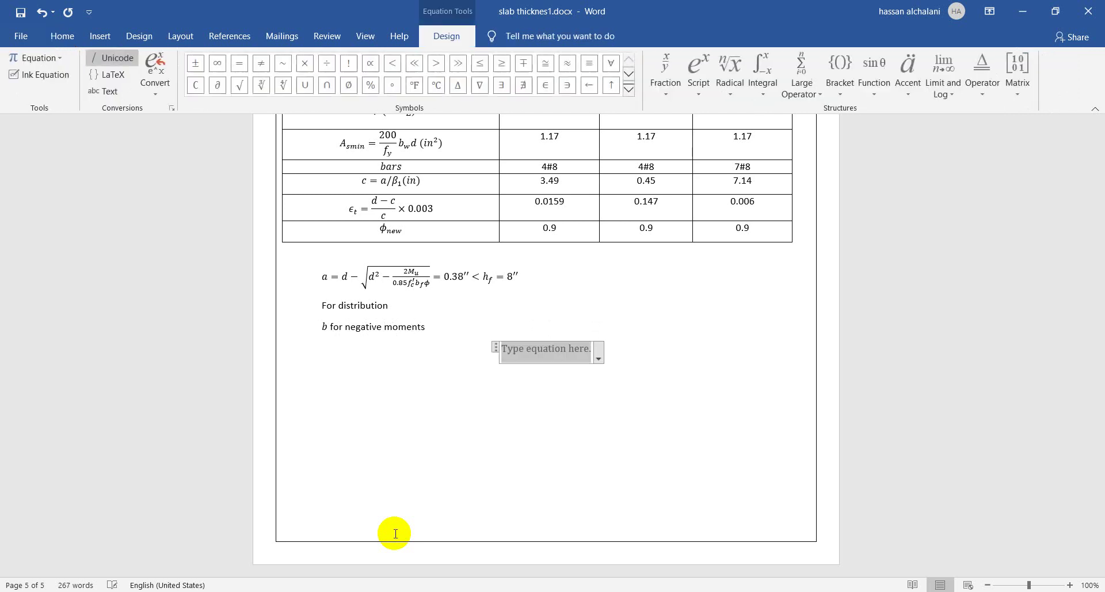
text(b=min)
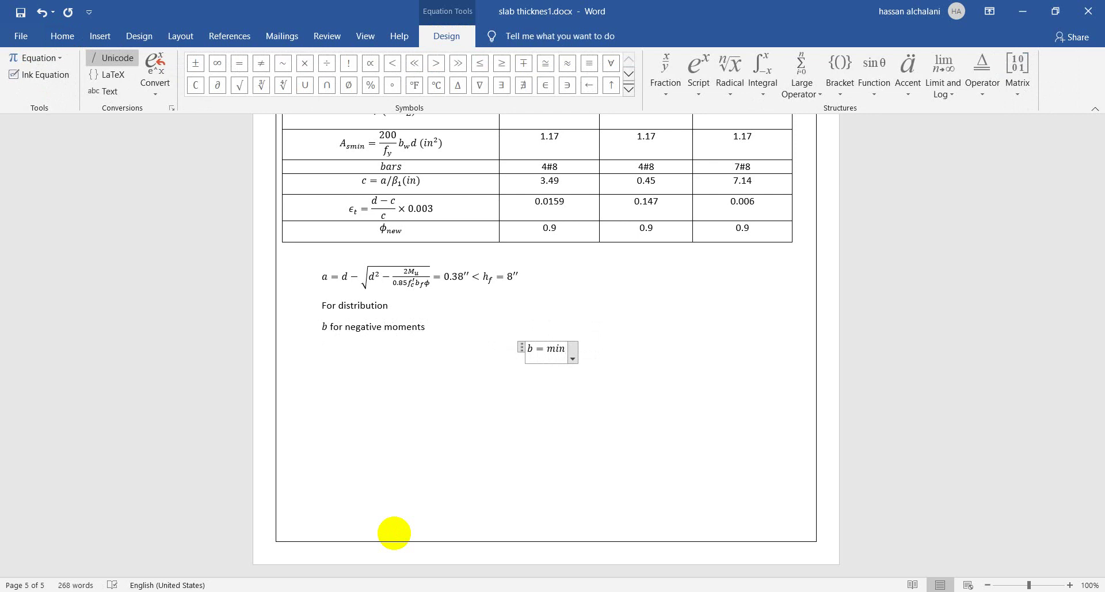
click(852, 64)
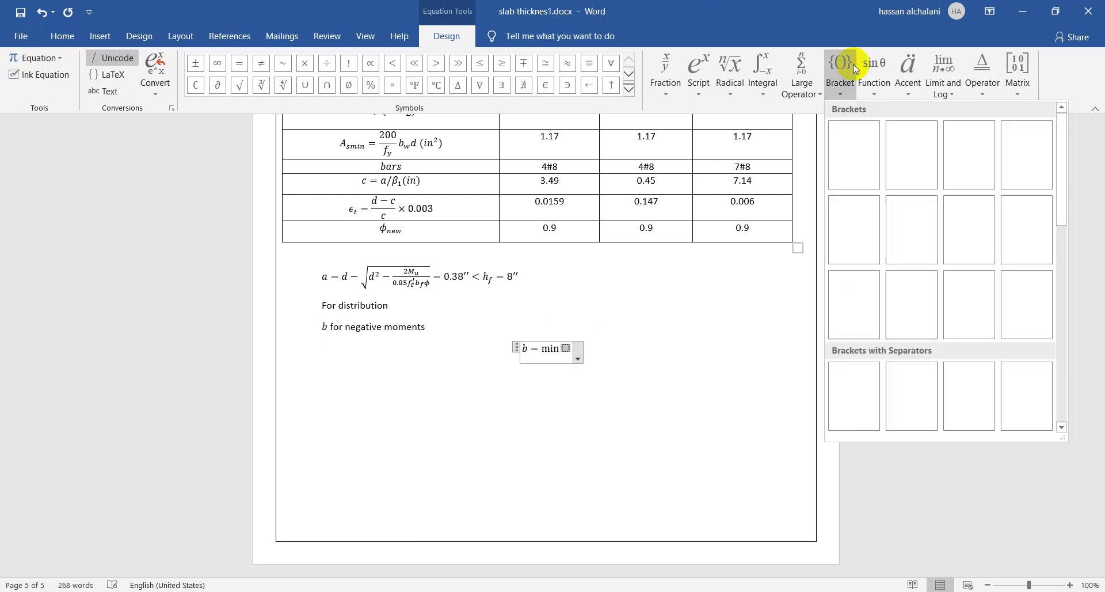
scroll(867, 291, down, 5)
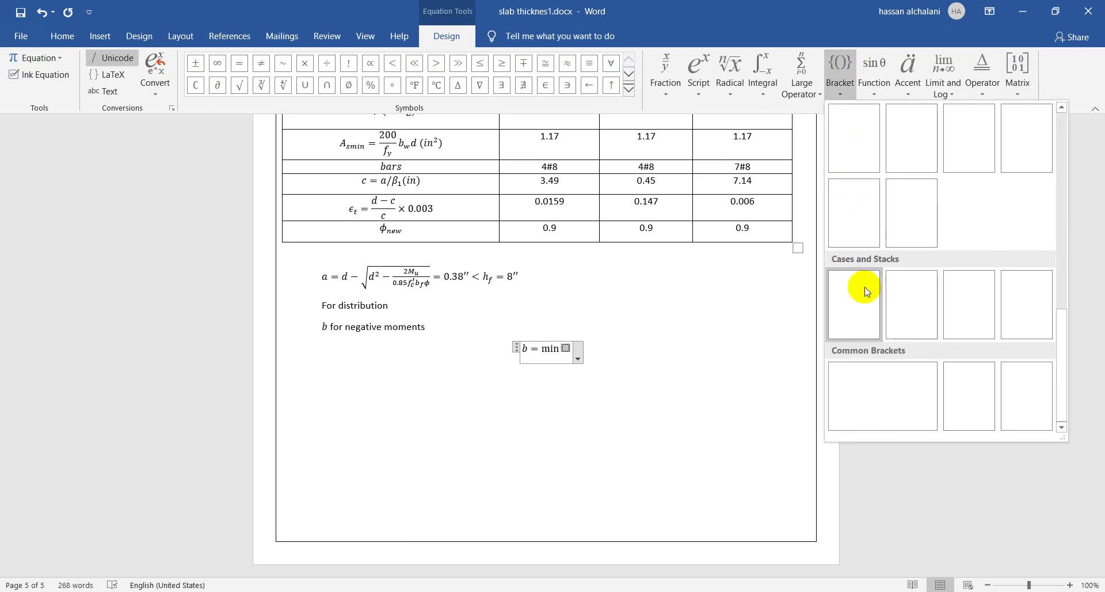
click(912, 318)
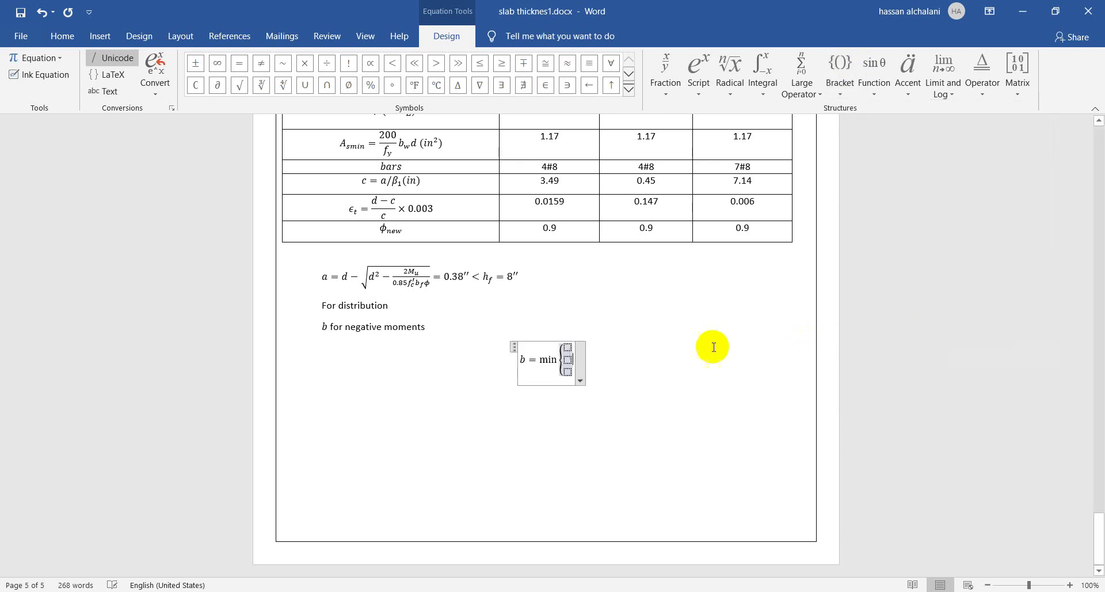
key(ctrl+z)
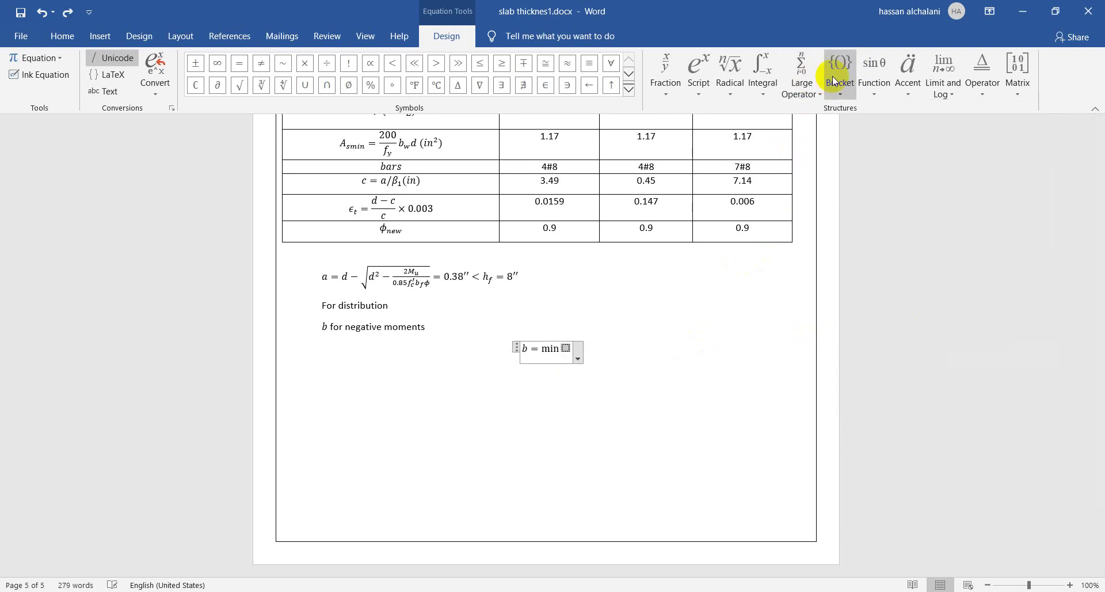
Step: Insert a two-row cases bracket after min and fill its first row with b_f = 130.5″
click(838, 80)
scroll(877, 322, down, 1)
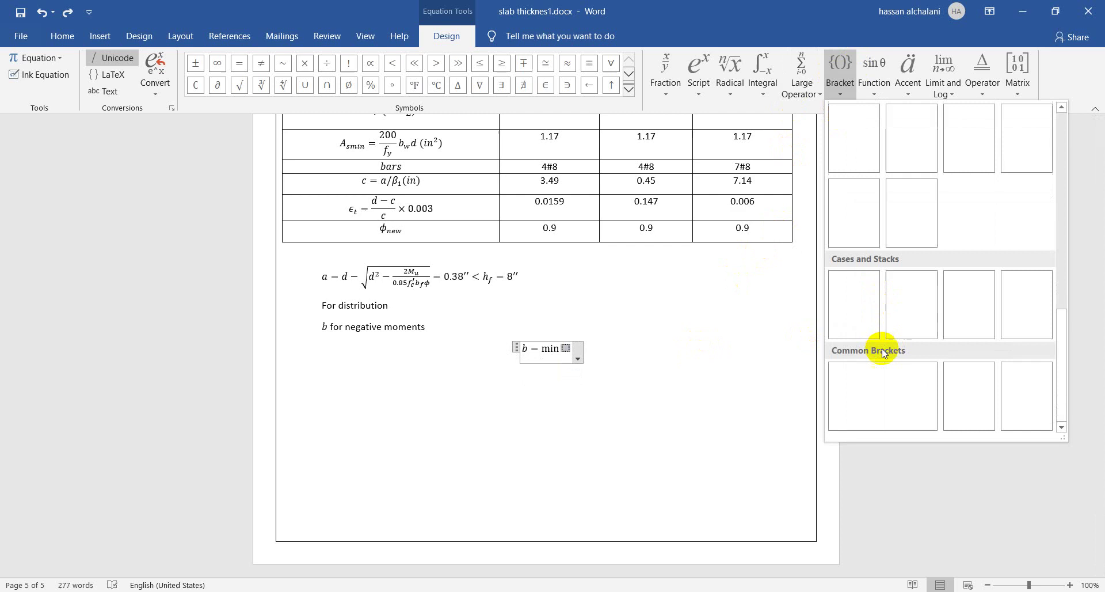
click(855, 304)
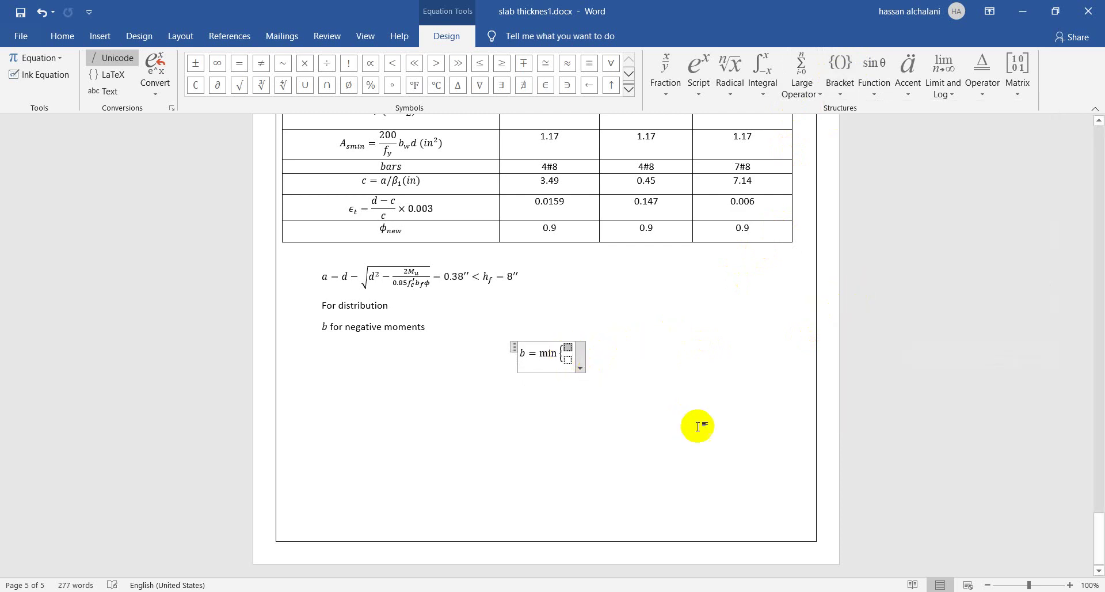
text(b_f )
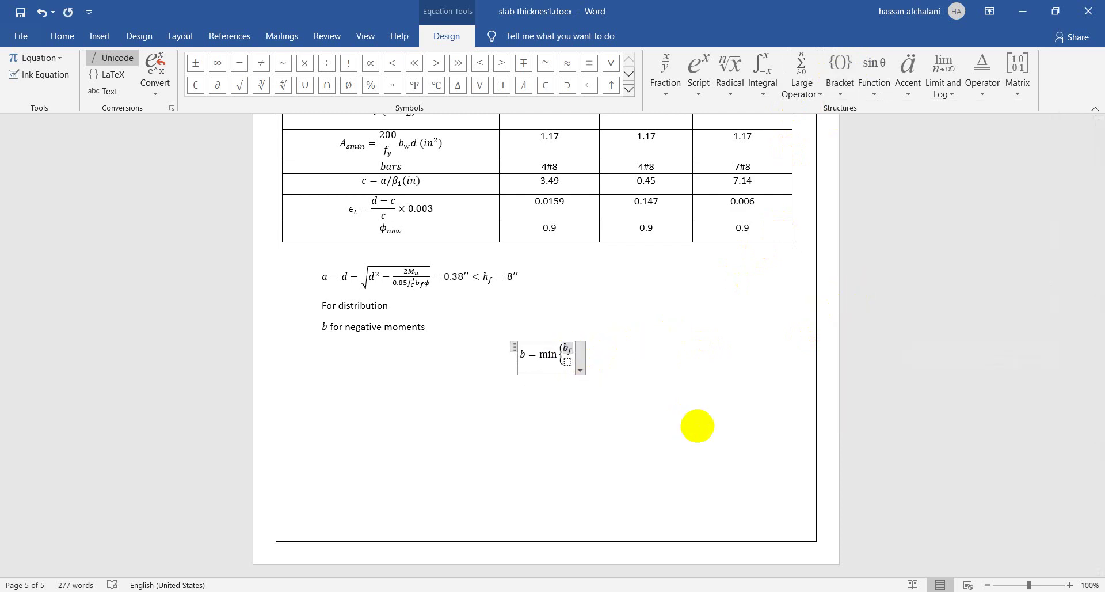
text(=13)
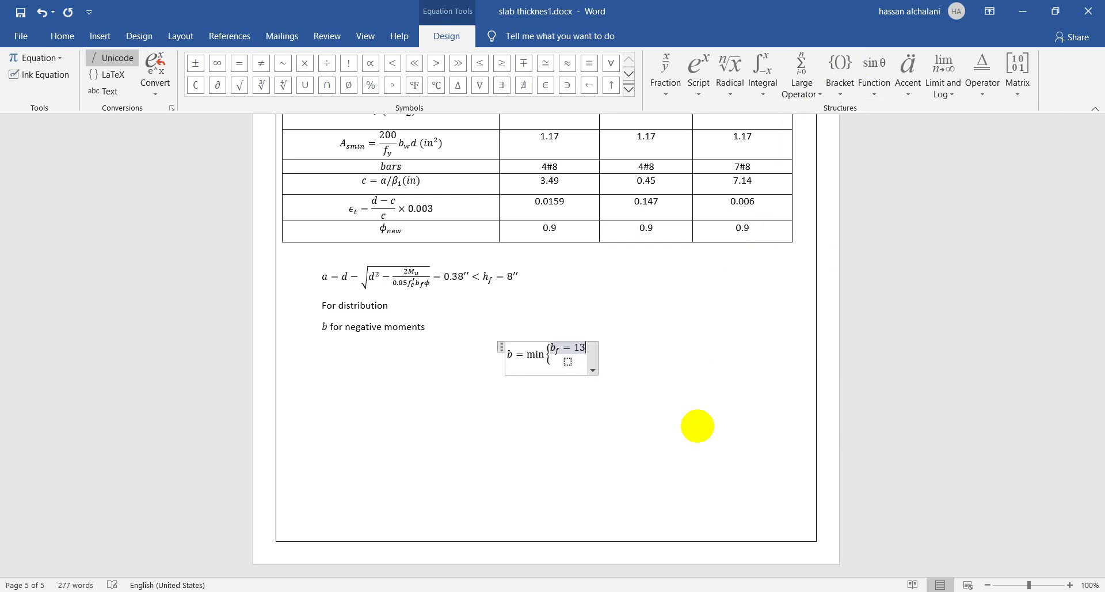
text(0.5'')
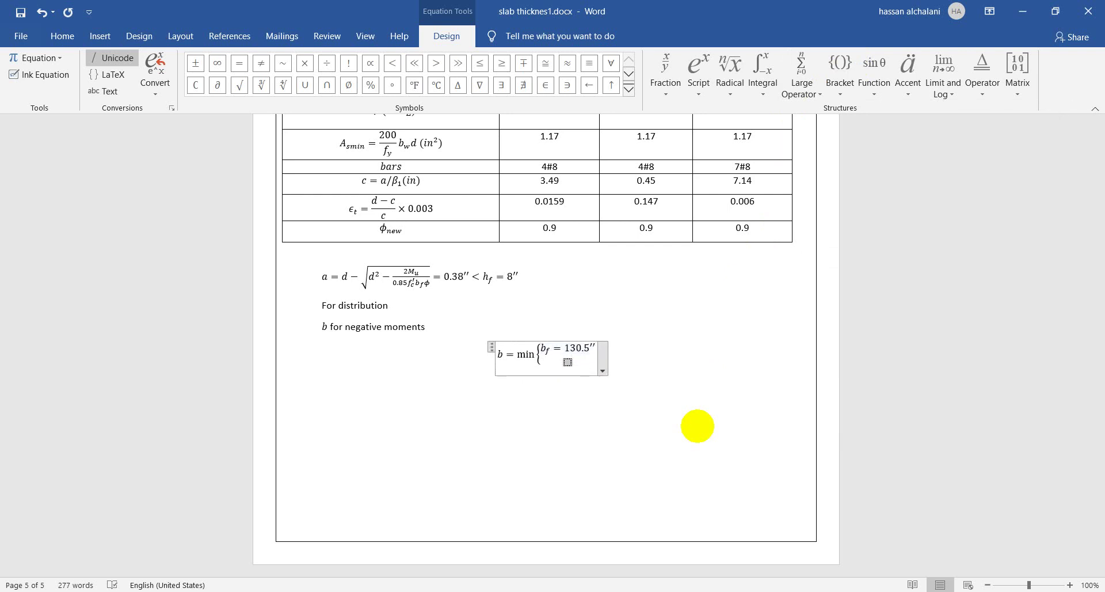
Step: Begin the second row of the cases bracket with l_n/10 = and check the span dimensions on the page 1 floor plan
text(l_n/)
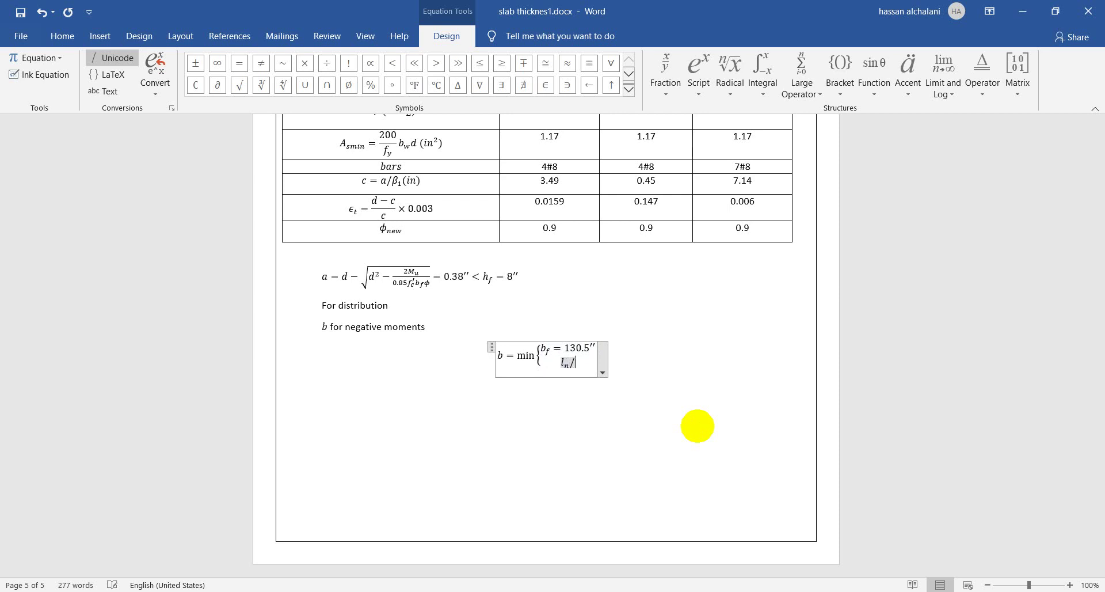
text(10=)
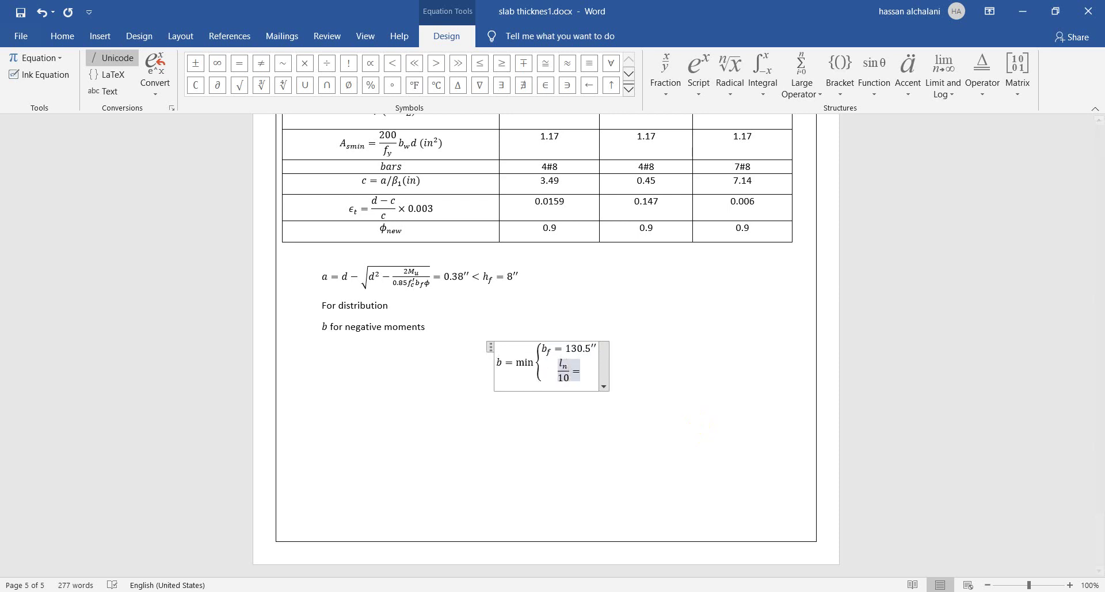
scroll(928, 508, up, 12)
scroll(915, 497, up, 20)
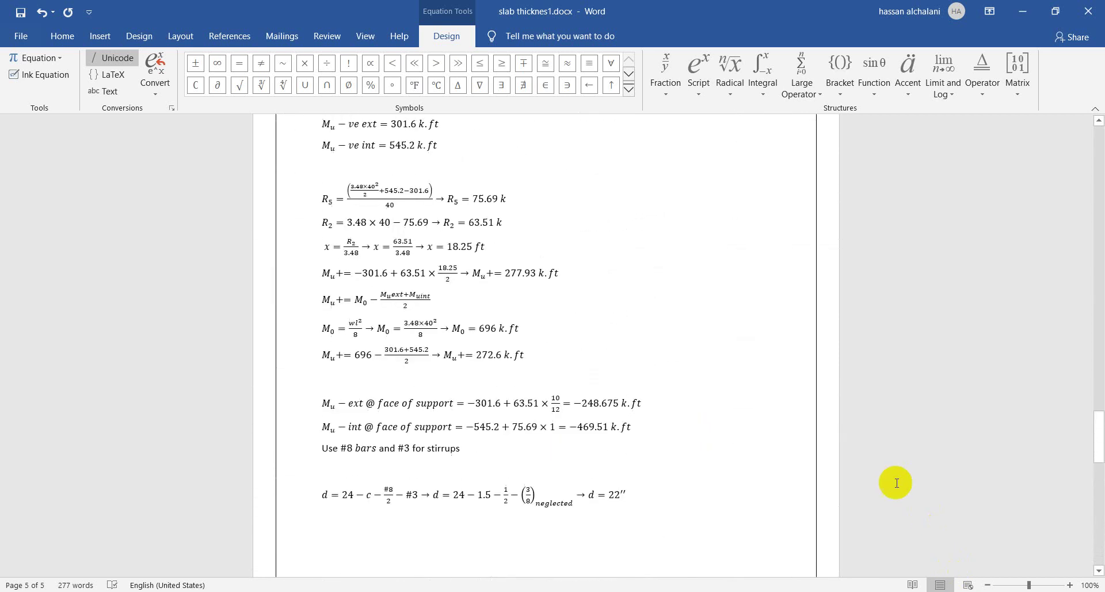
scroll(801, 472, up, 20)
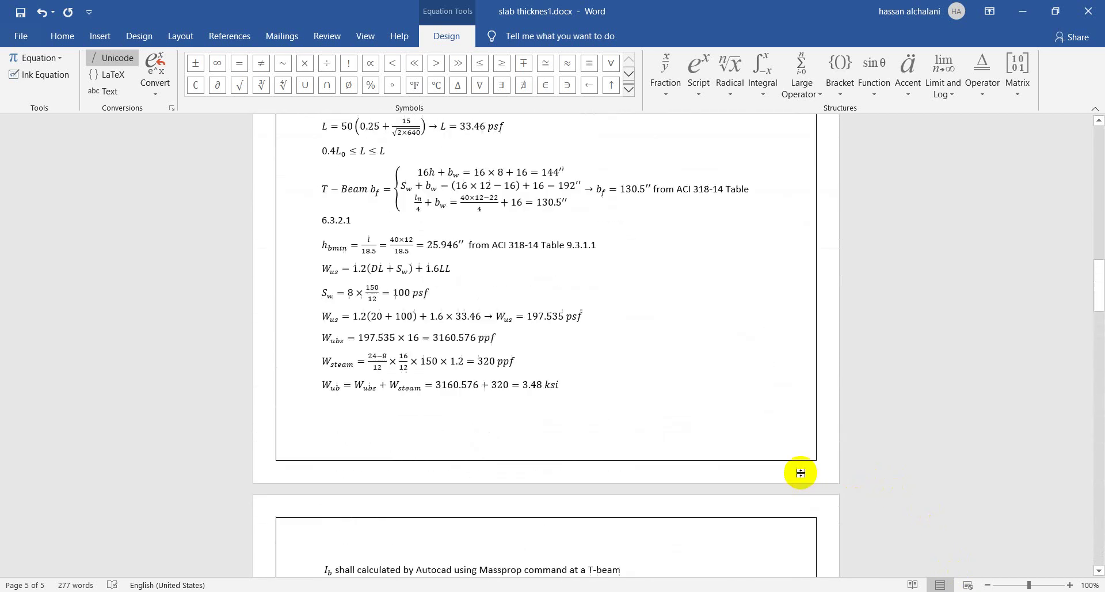
scroll(786, 462, up, 1)
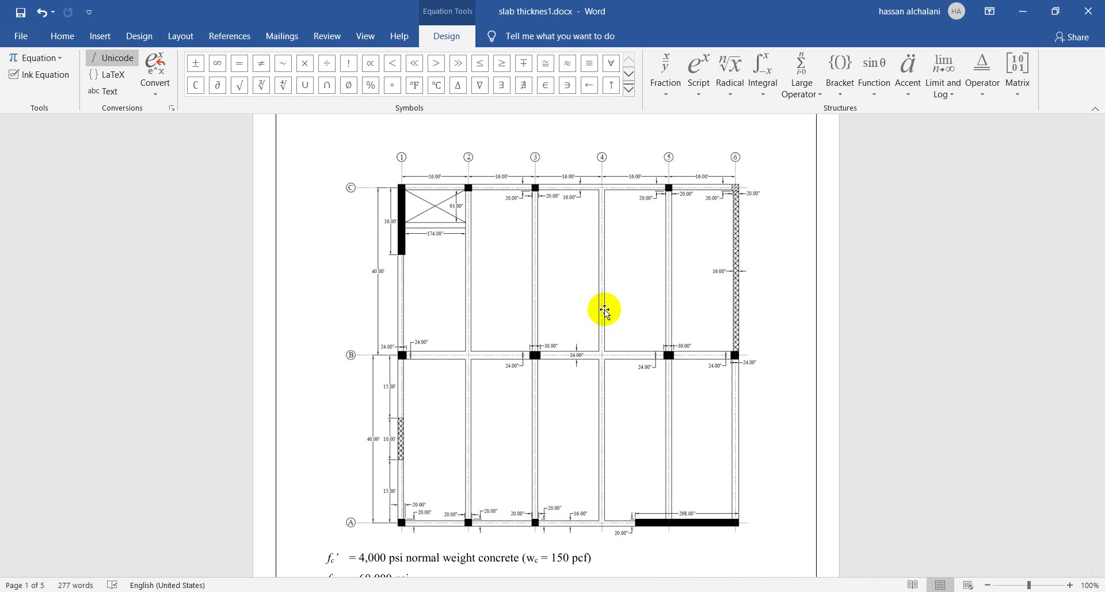
scroll(598, 309, down, 20)
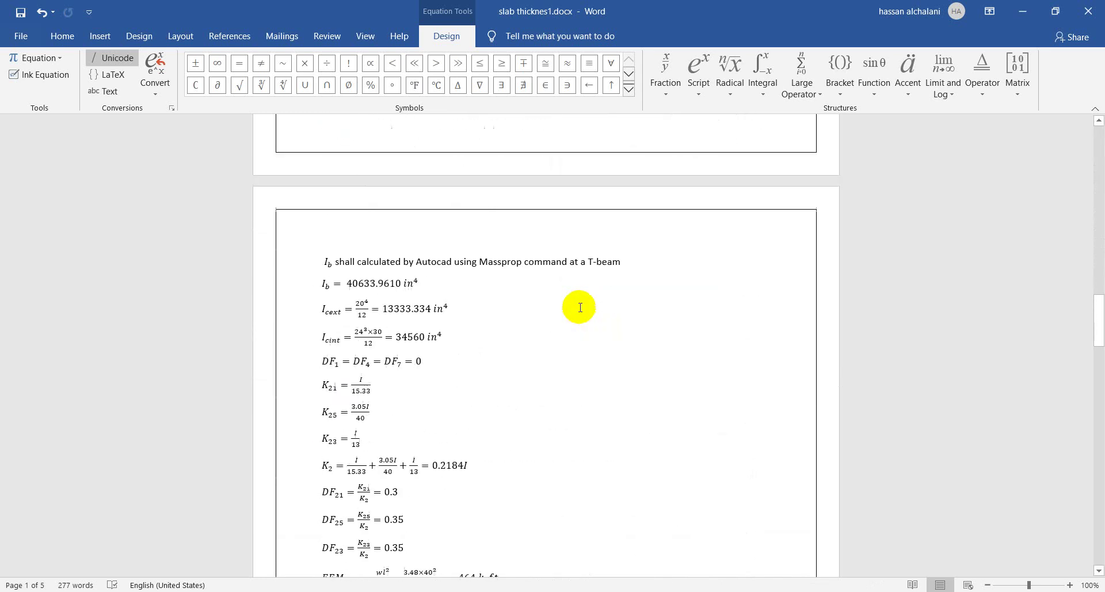
scroll(580, 308, down, 20)
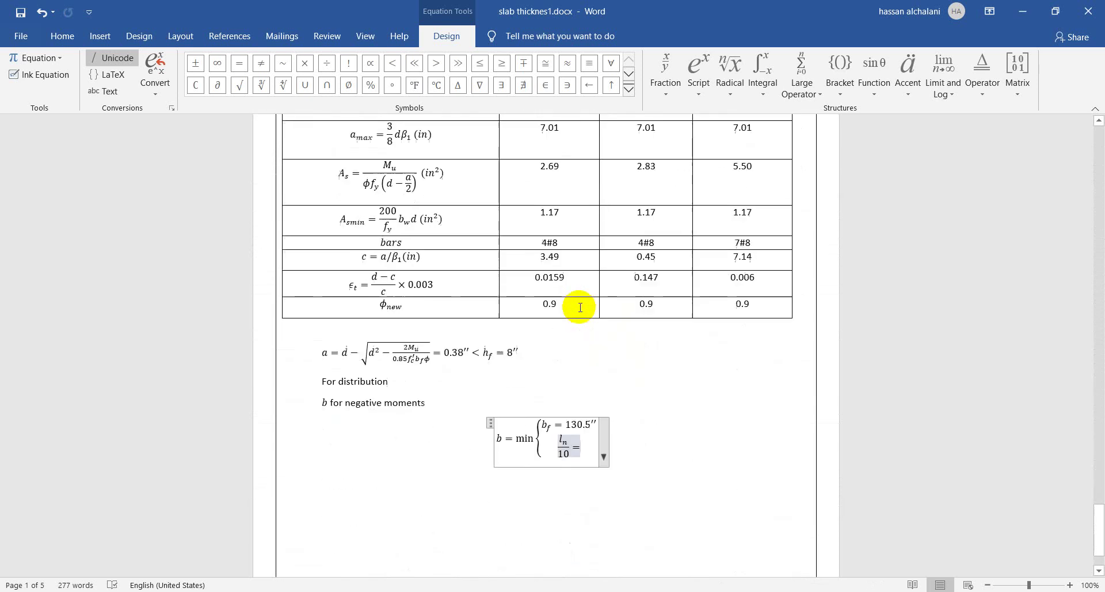
scroll(580, 307, down, 3)
Step: Continue the second row with the fraction 38.167′ over 10
text(38)
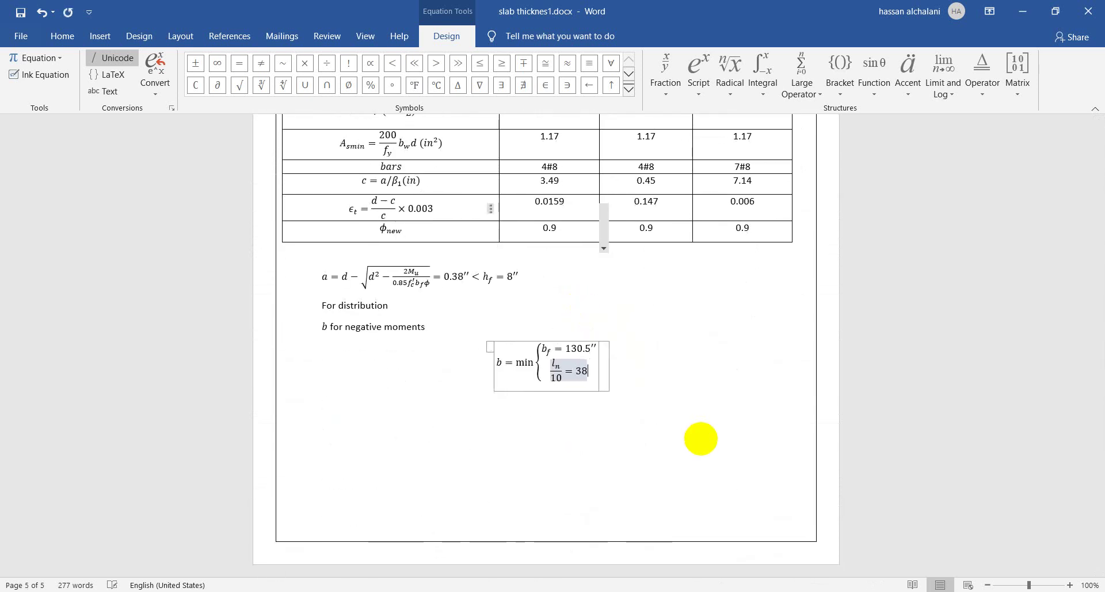
text(.167)
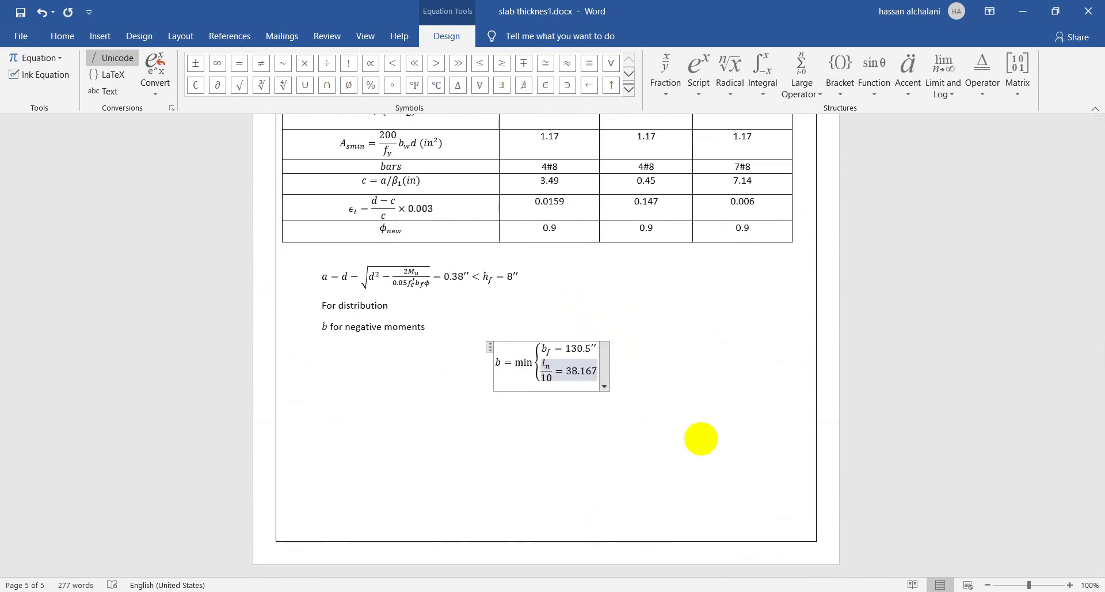
text(/)
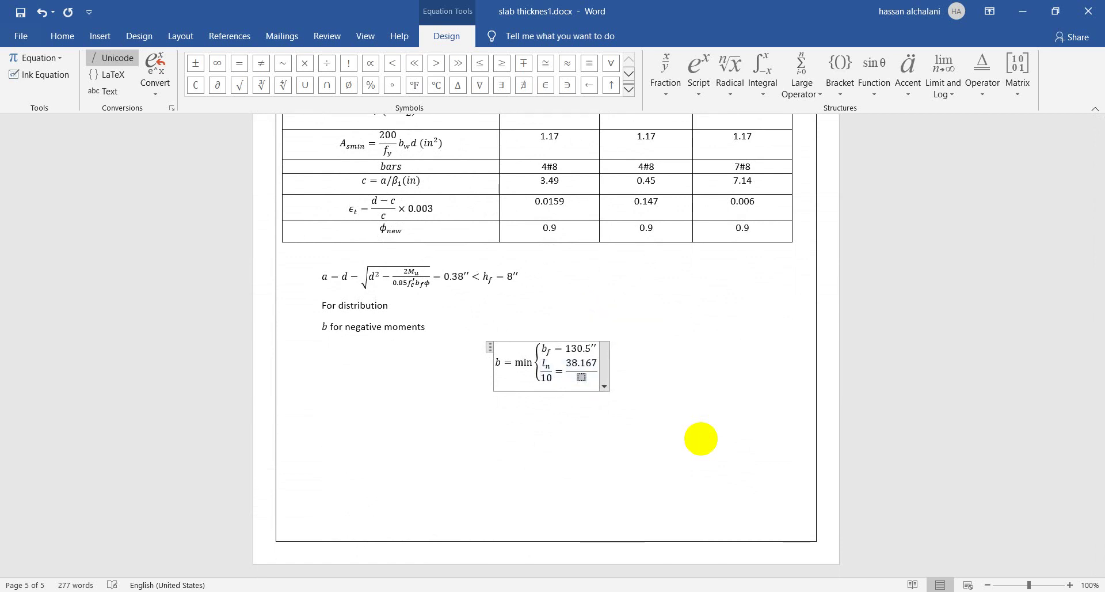
text(10)
key(Up)
text(')
key(Down)
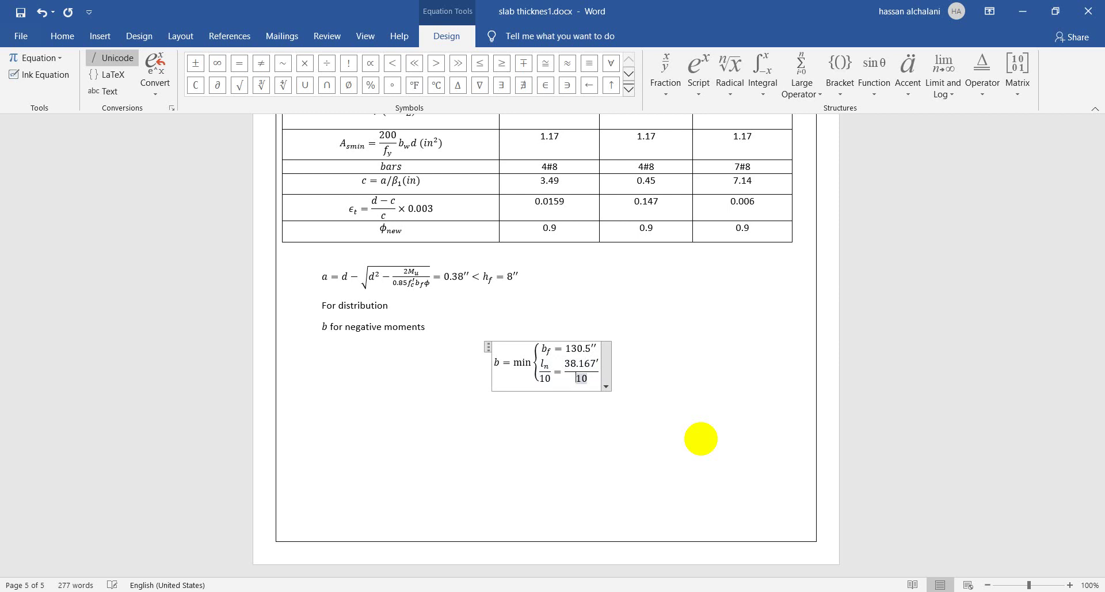
key(Right)
text(1.17)
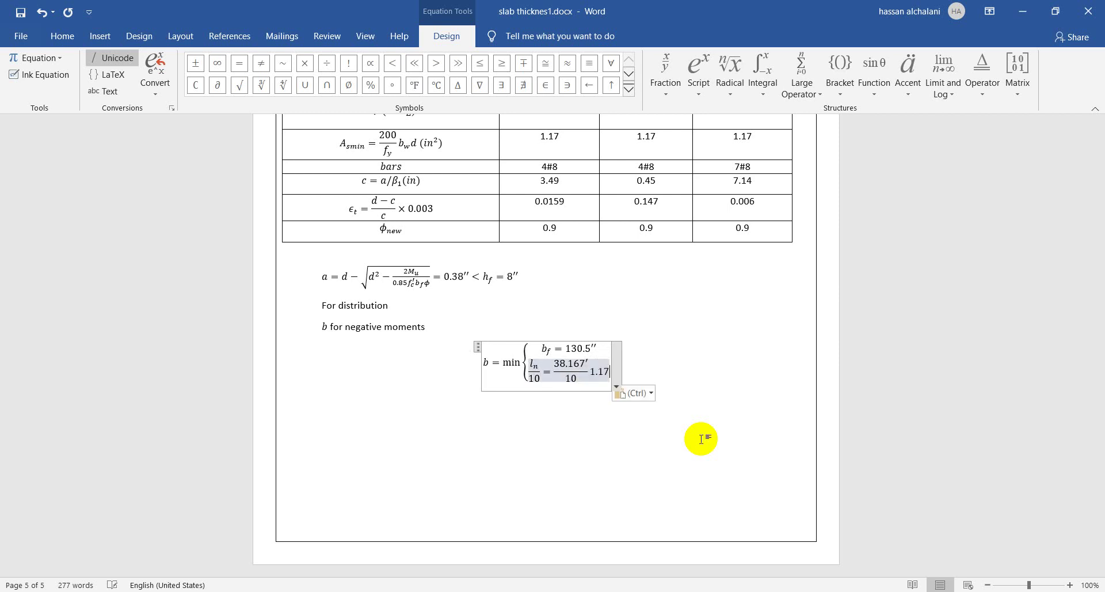
key(BackSpace)
key(BackSpace)
key(BackSpace)
key(BackSpace)
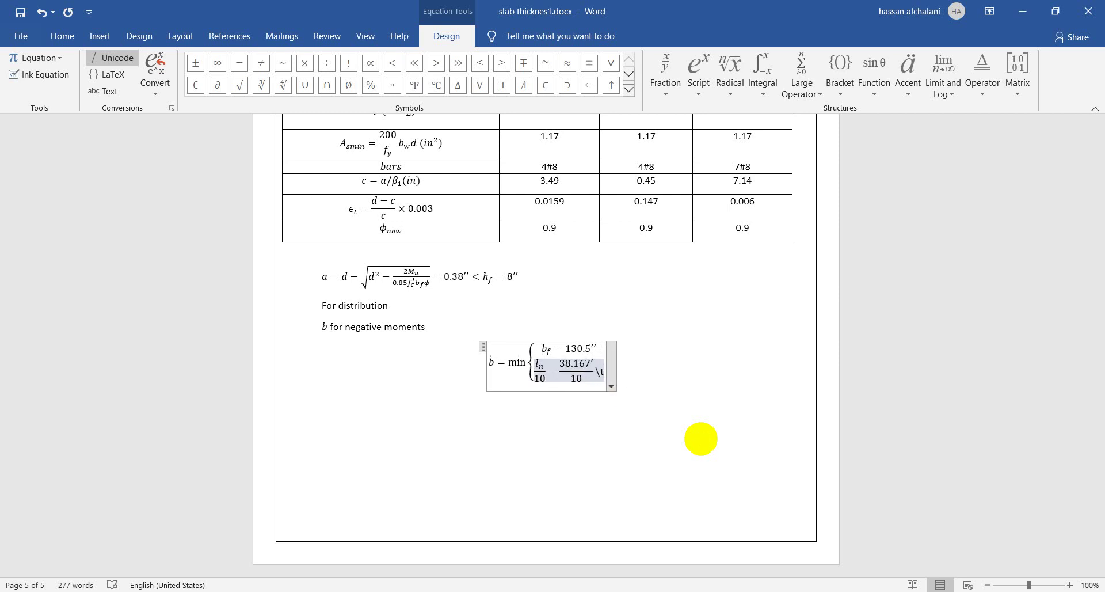
Step: Complete the second row by multiplying the fraction by 12 and entering the result 45.8″
text(imes )
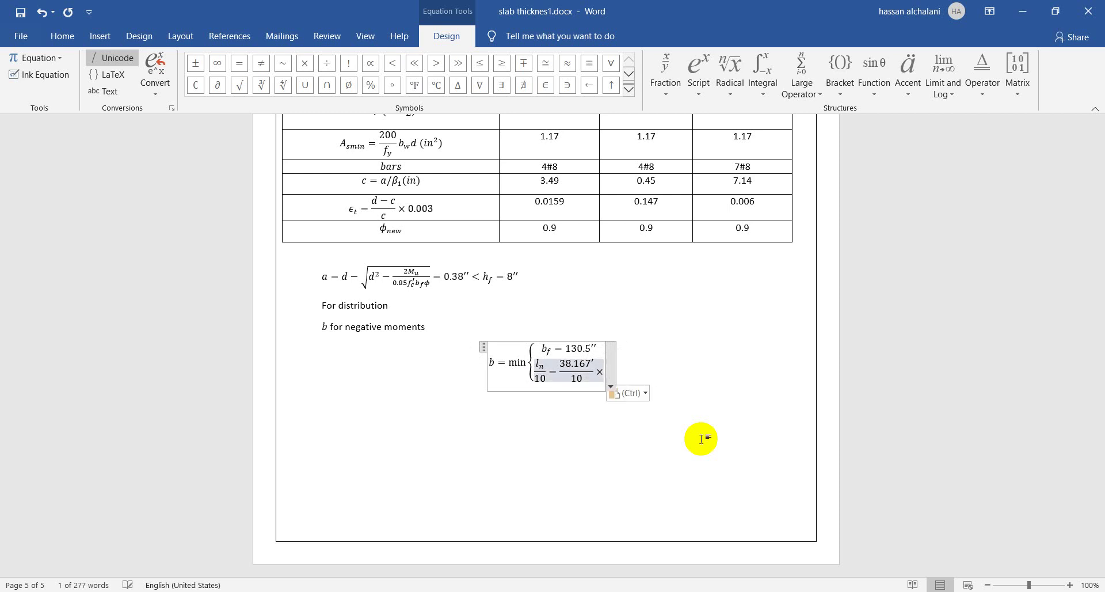
text(12 =)
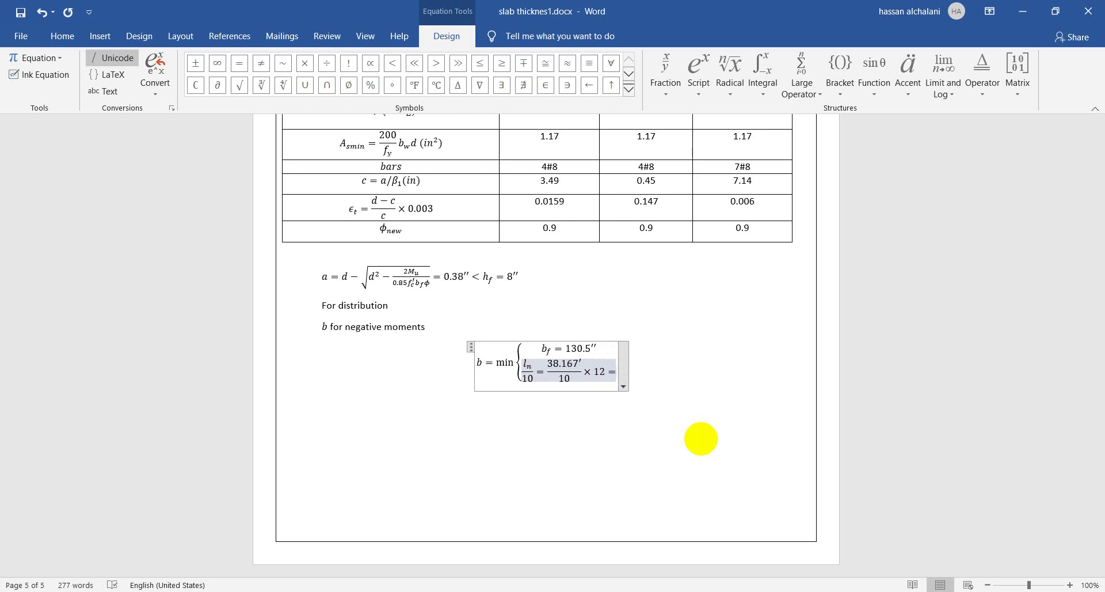
text(45)
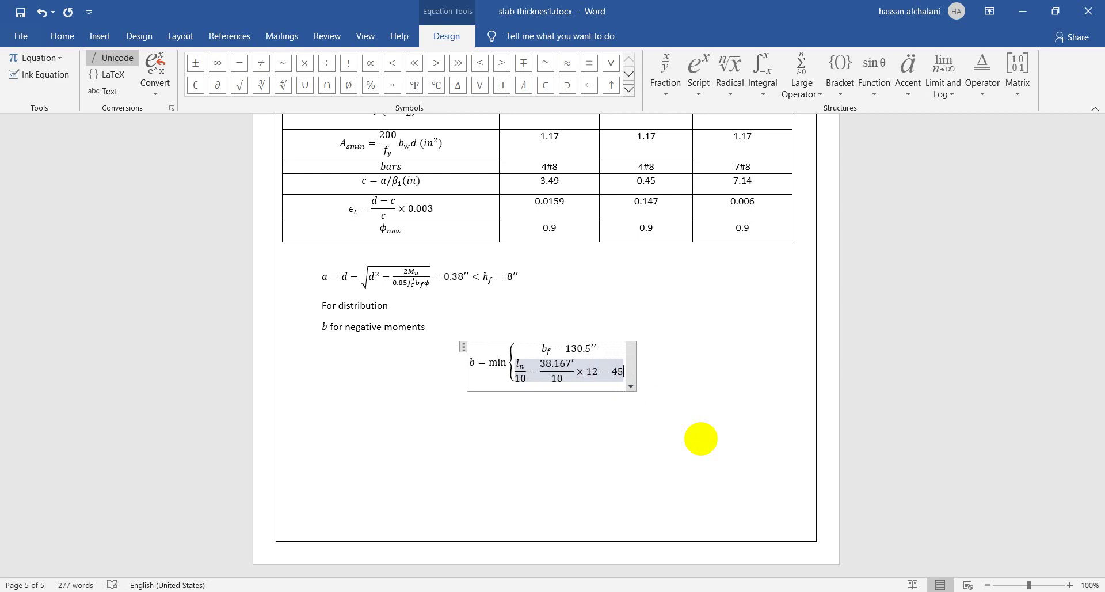
text(.8)
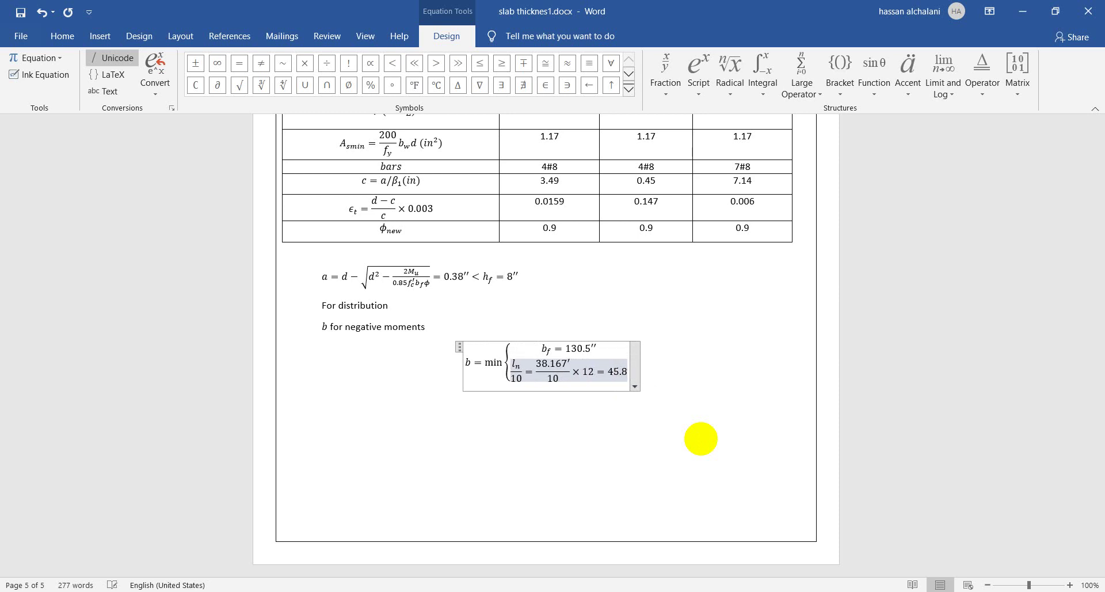
text('')
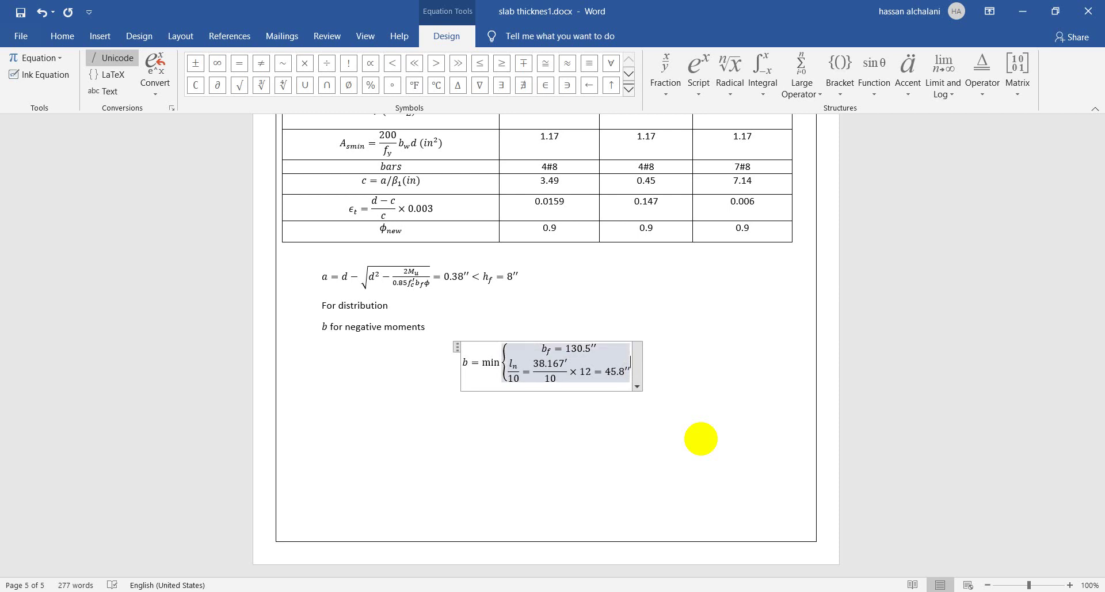
Step: Add → b_s after the cases bracket
key(Right)
text(->b)
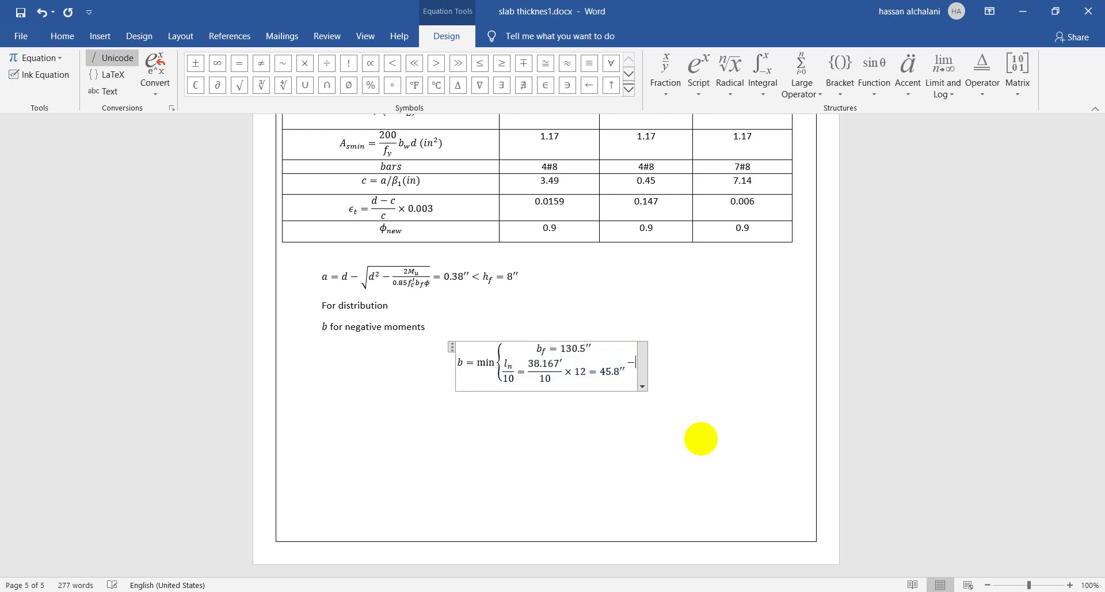
text(_s)
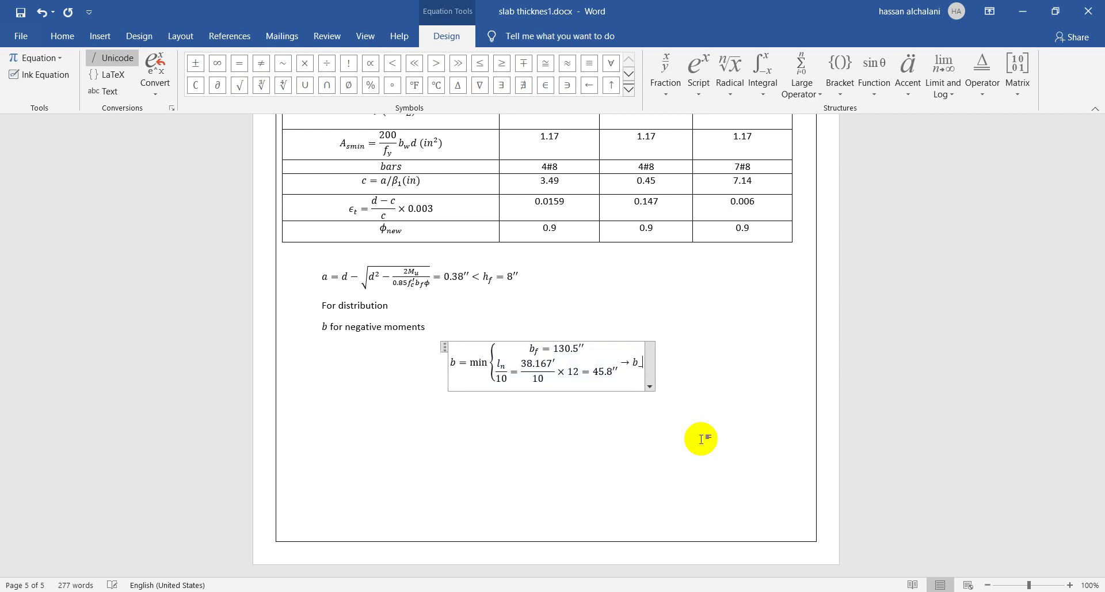
Step: Add the subscript s to the b at the start of the equation, making it b_s = min
key(Left)
key(Left)
key(Left)
key(Left)
key(Left)
key(Left)
key(Left)
key(Left)
key(Left)
key(Left)
key(Left)
key(Left)
key(Left)
key(Left)
key(Left)
key(Left)
key(Left)
key(Left)
key(Left)
key(Left)
key(Left)
key(Left)
key(Left)
key(Left)
key(Left)
key(Left)
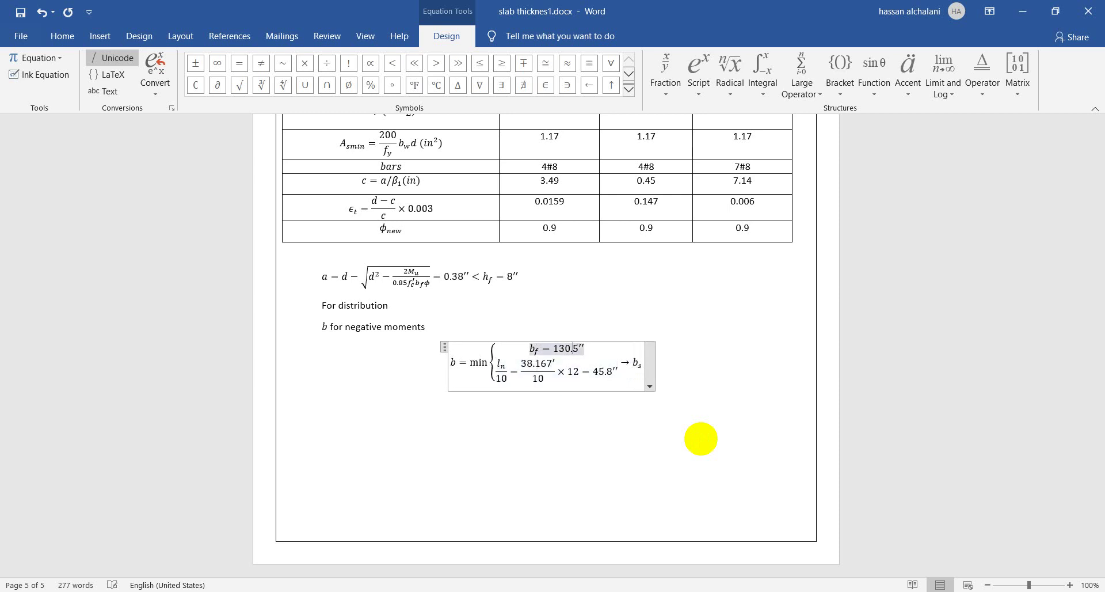
key(Left)
key(Left)
key(Left)
key(Left)
key(Left)
key(Left)
key(Left)
key(Left)
key(Left)
key(Left)
key(Left)
key(Left)
key(Right)
key(Right)
key(Right)
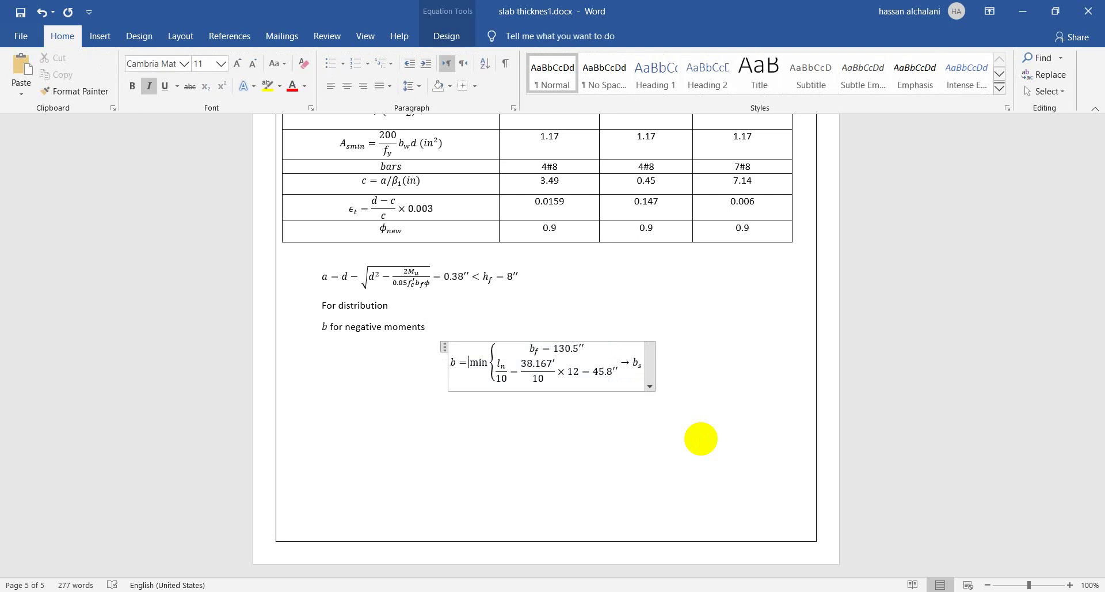
key(Left)
text(_s)
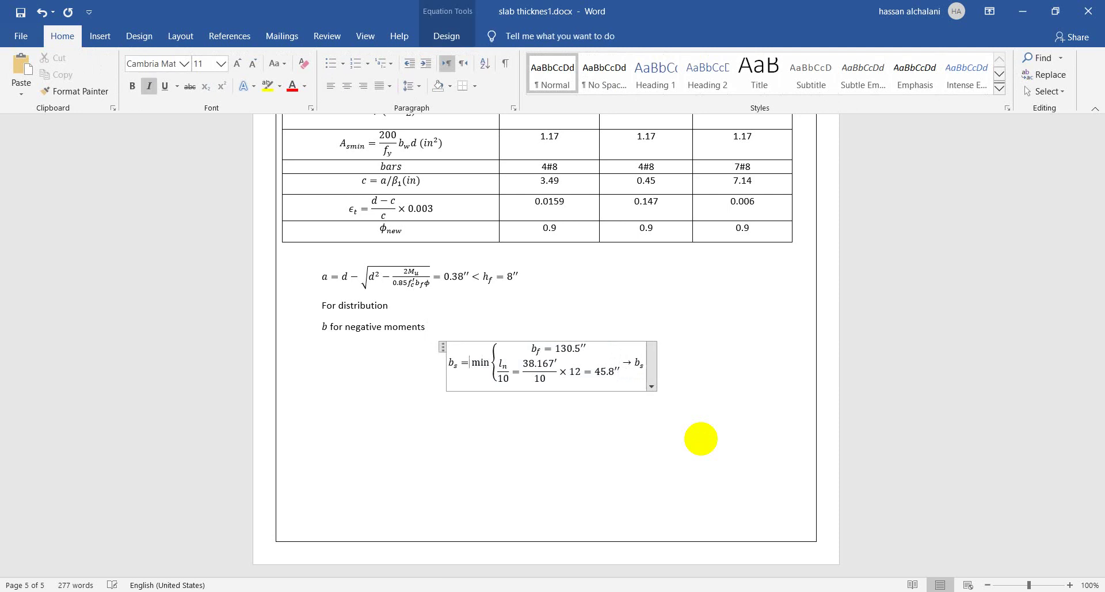
Step: Complete the b_s equation after the arrow with = 46.8″ and start a new line below it
key(Right)
key(Right)
key(Right)
key(Right)
key(Right)
key(Right)
key(Right)
key(Right)
key(Right)
key(Right)
key(Right)
key(Right)
key(Right)
key(Right)
key(Right)
key(Right)
key(Right)
key(Right)
key(Right)
text(=)
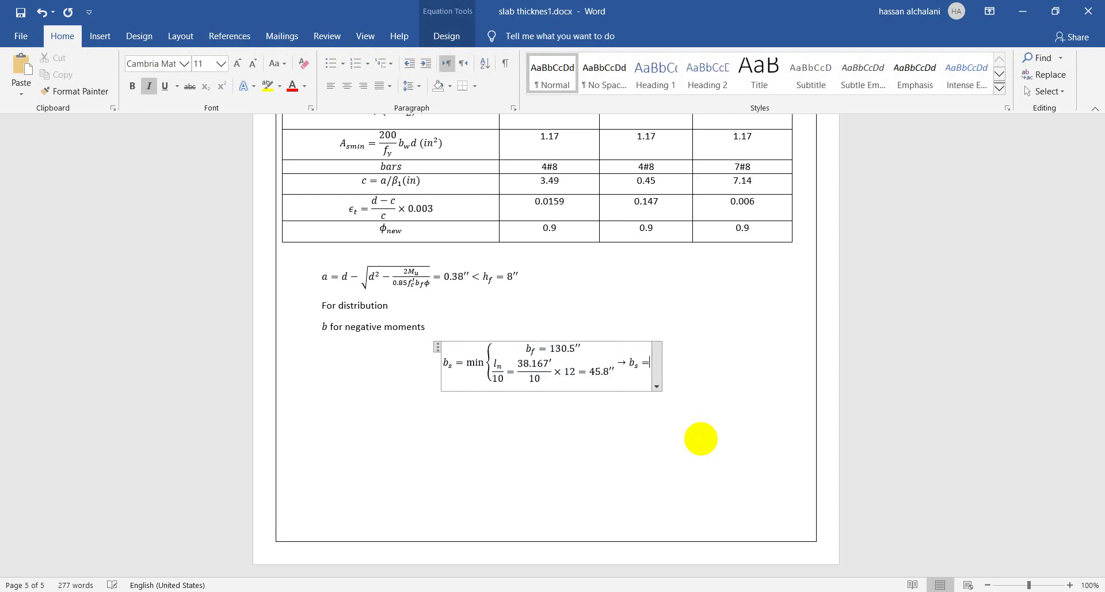
text(46.)
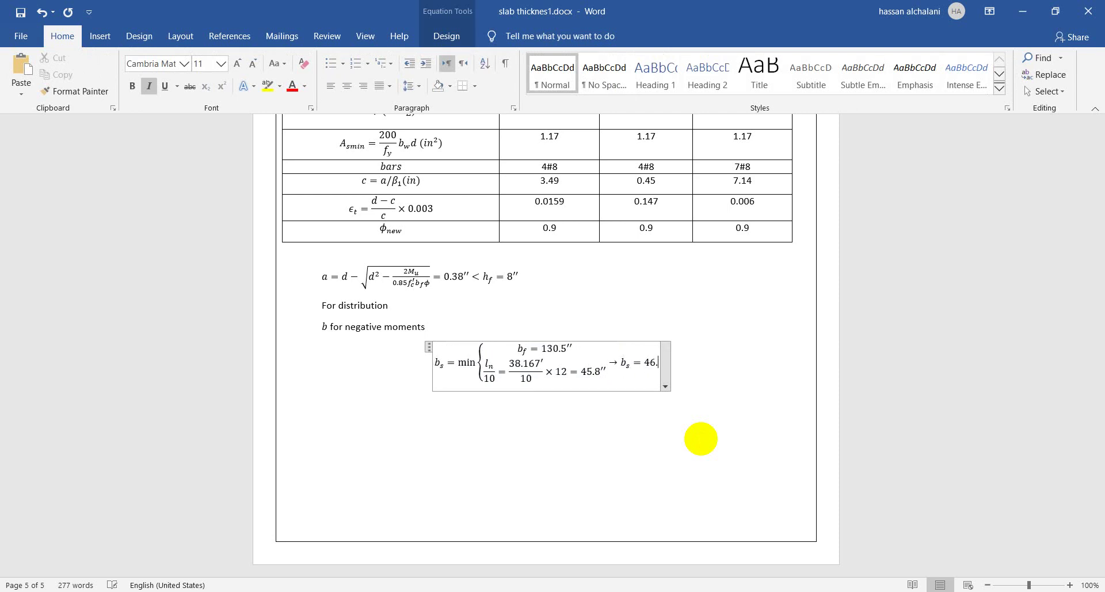
text(8'')
key(Return)
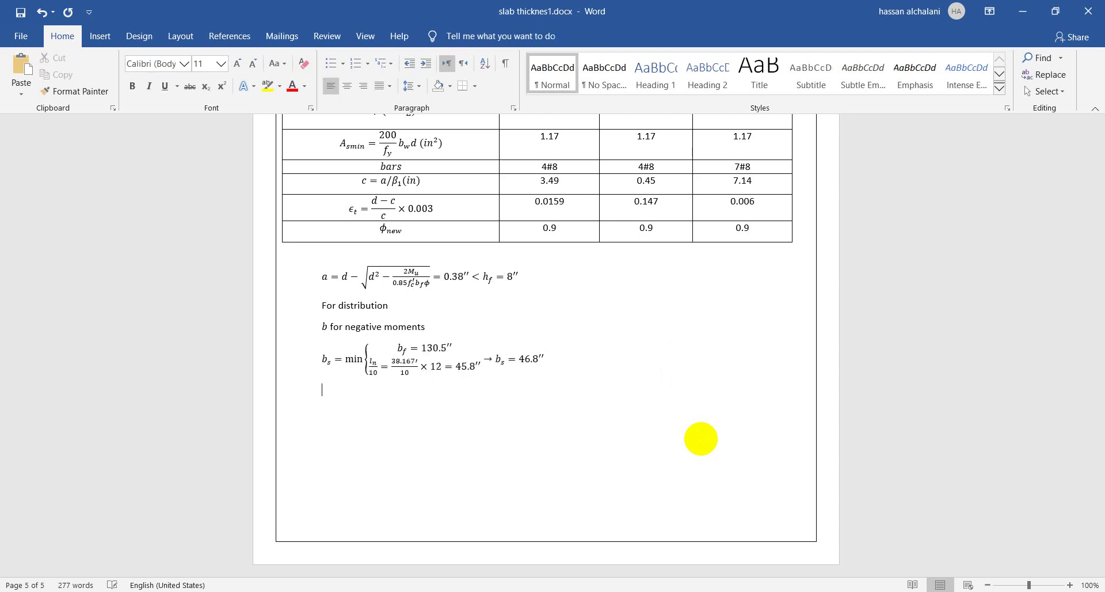
Step: Switch to the ACI 318-14 PDF and examine Table 24.3.2 on maximum spacing of bonded reinforcement
key(alt+Tab)
key(alt+Tab)
key(alt+Tab)
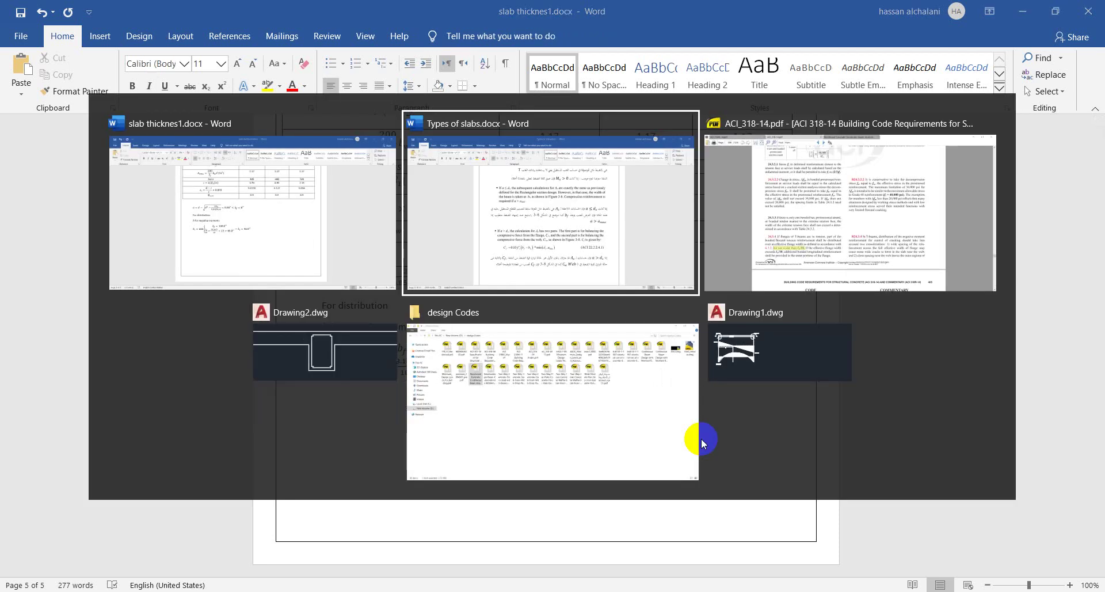
key(alt+Tab)
key(alt+Tab)
key(alt+Tab)
key(alt+Tab)
key(alt+Tab)
scroll(546, 316, up, 3)
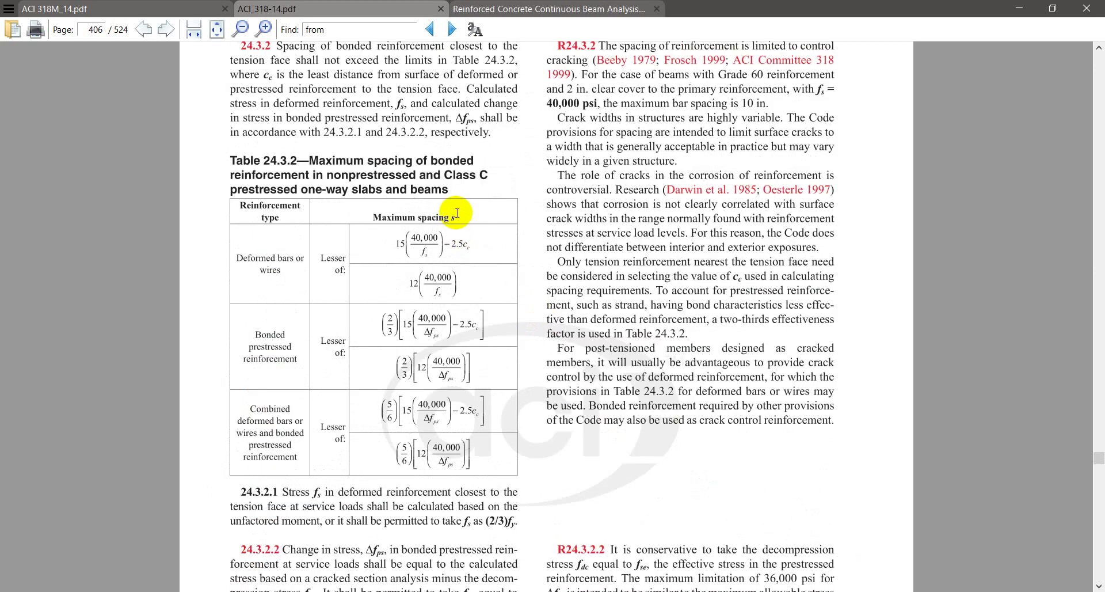
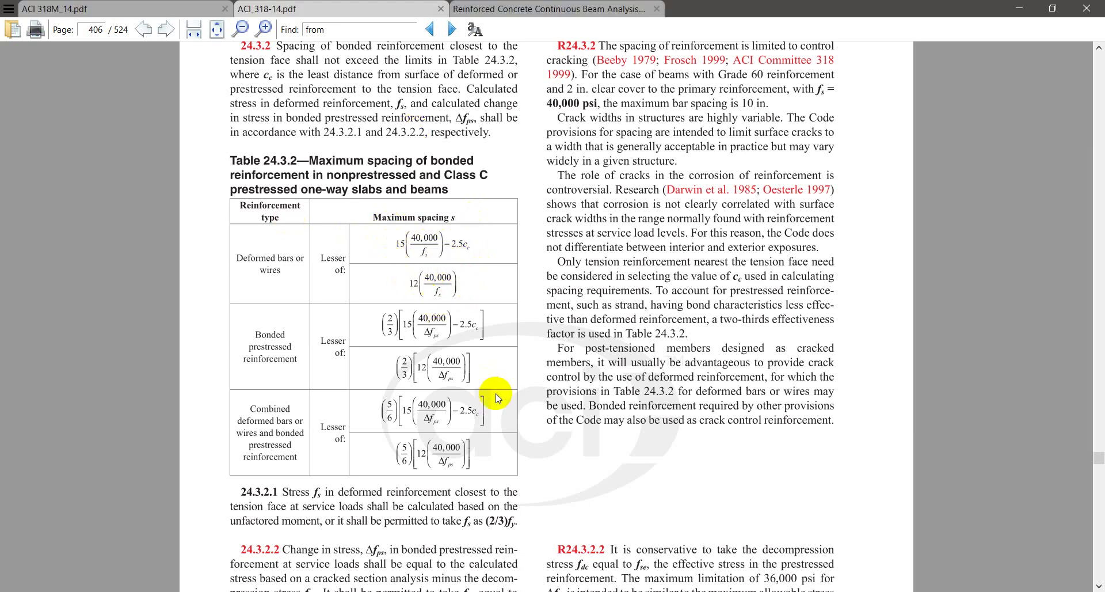
Step: Back in Word, start a new equation S_max = min below the b_s line, followed by a two-row cases bracket
key(alt+Tab)
key(alt+equal)
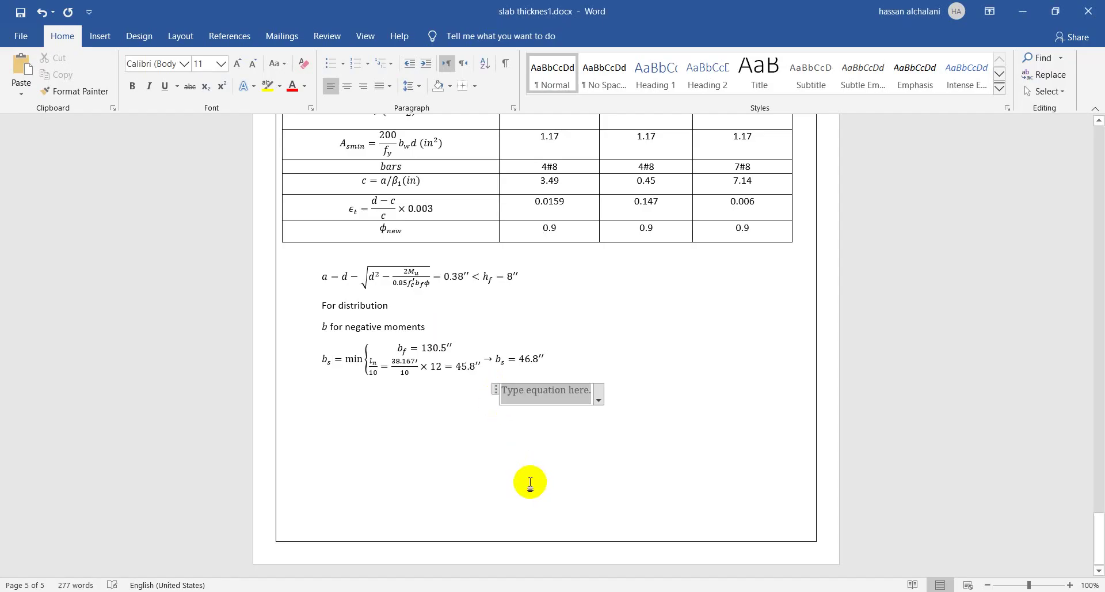
text(s)
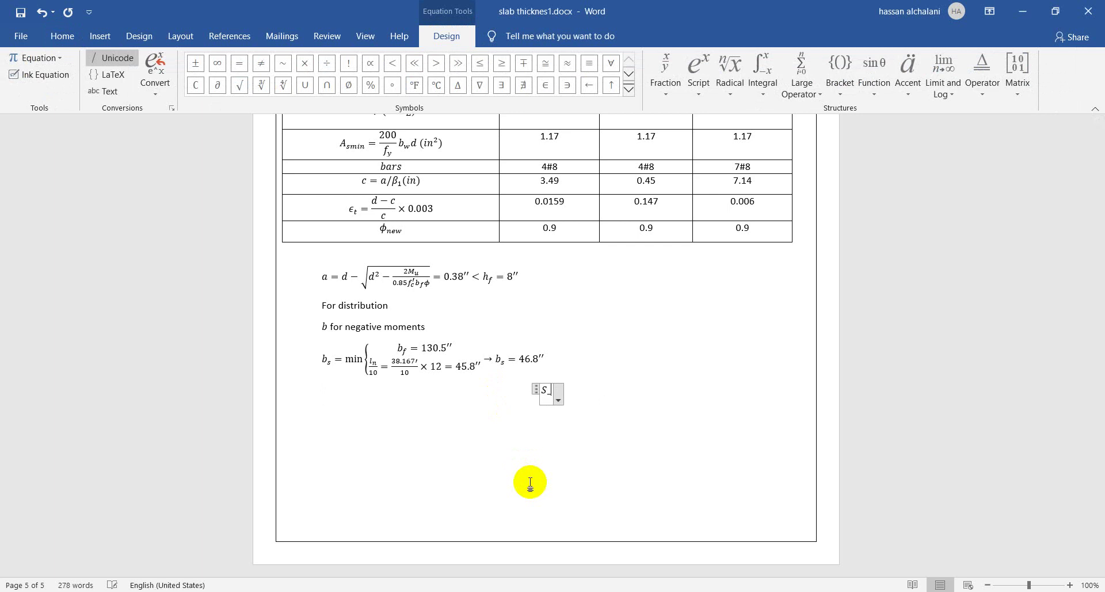
key(BackSpace)
text(s_max)
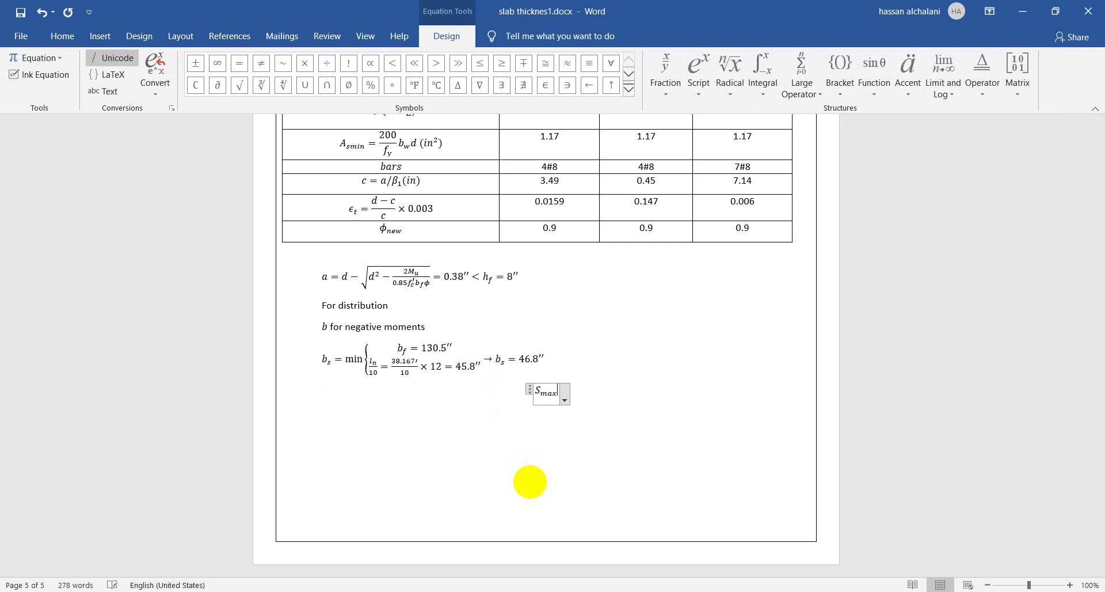
key(alt+Tab)
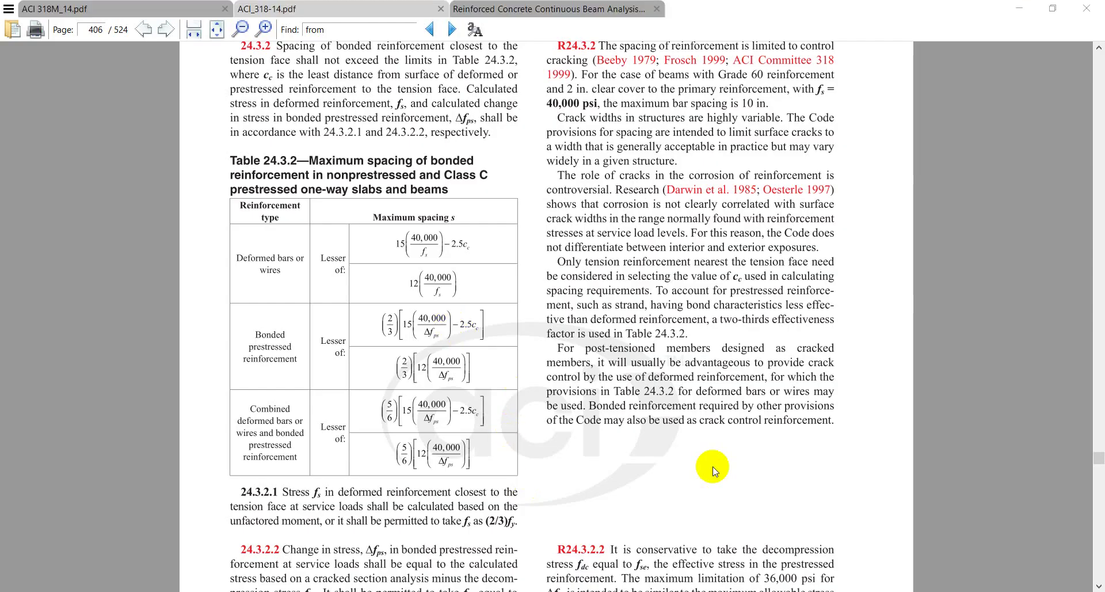
key(alt+Tab)
text(=min)
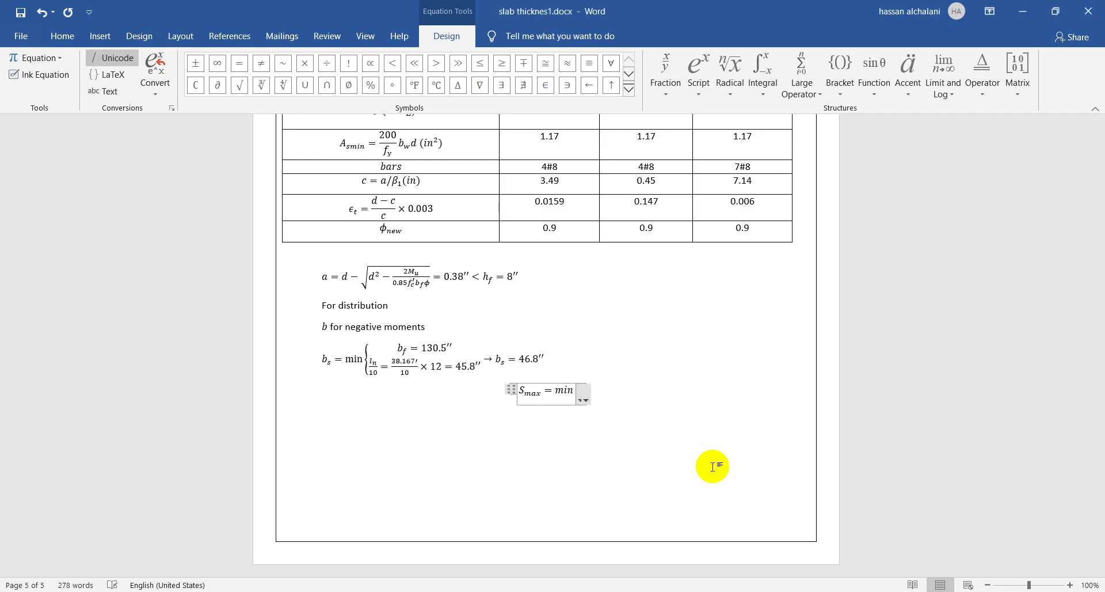
click(829, 58)
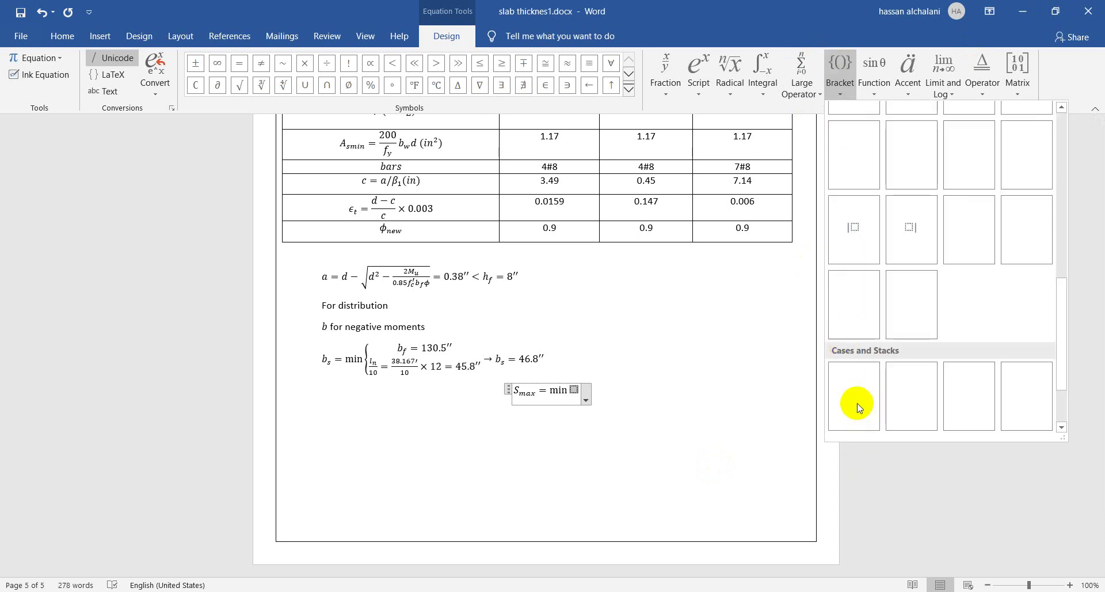
key(Escape)
Step: In the ACI 318-14 PDF, mark the "Deformed bars or wires" and "Lesser of:" entries of Table 24.3.2
key(alt+Tab)
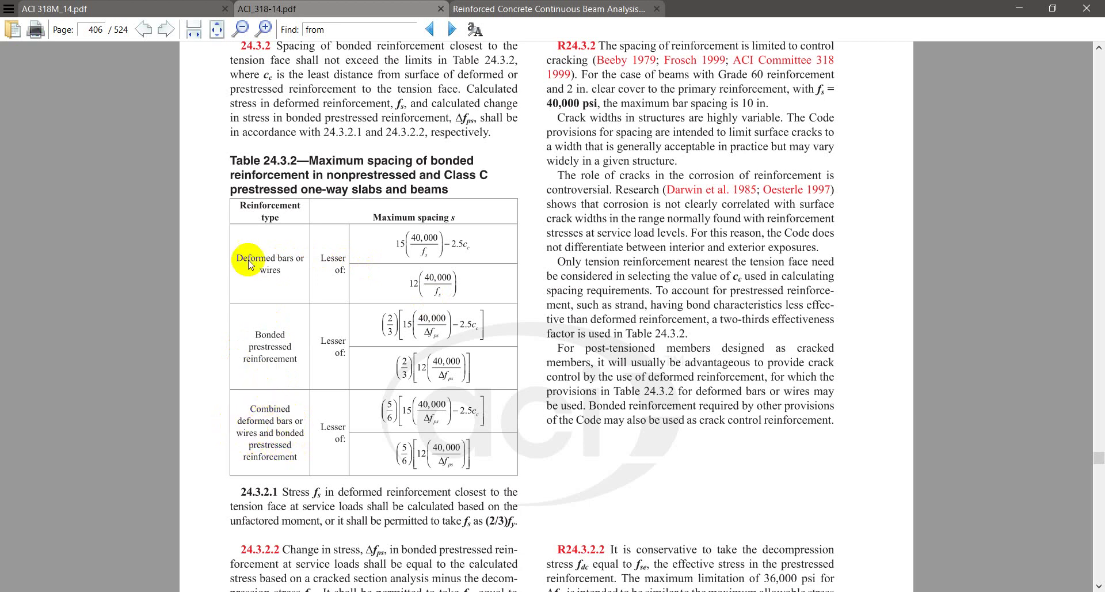
drag(236, 257, 296, 260)
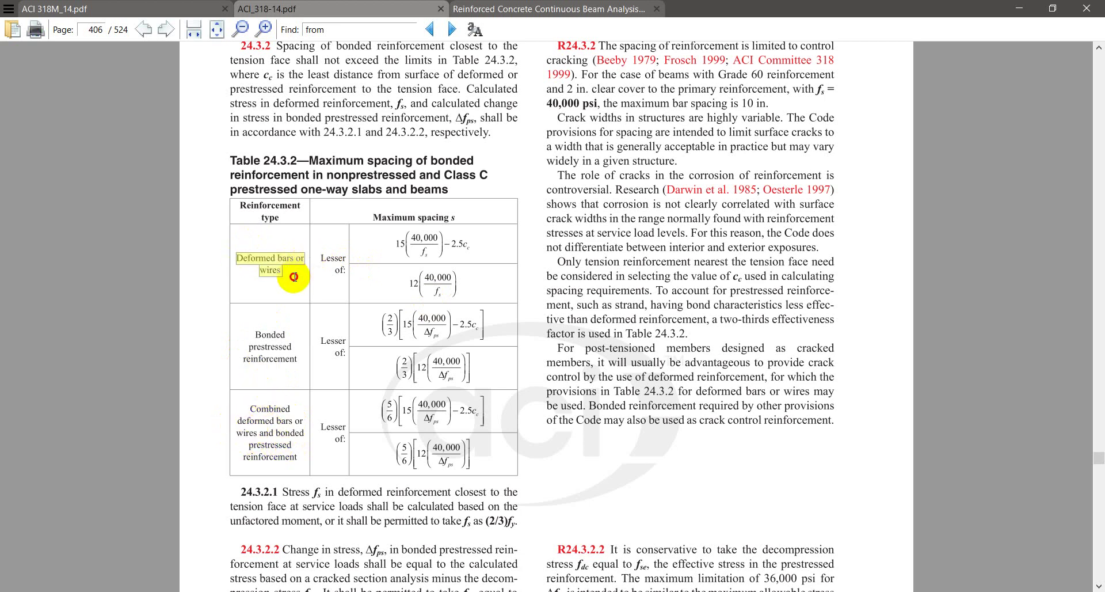
click(275, 283)
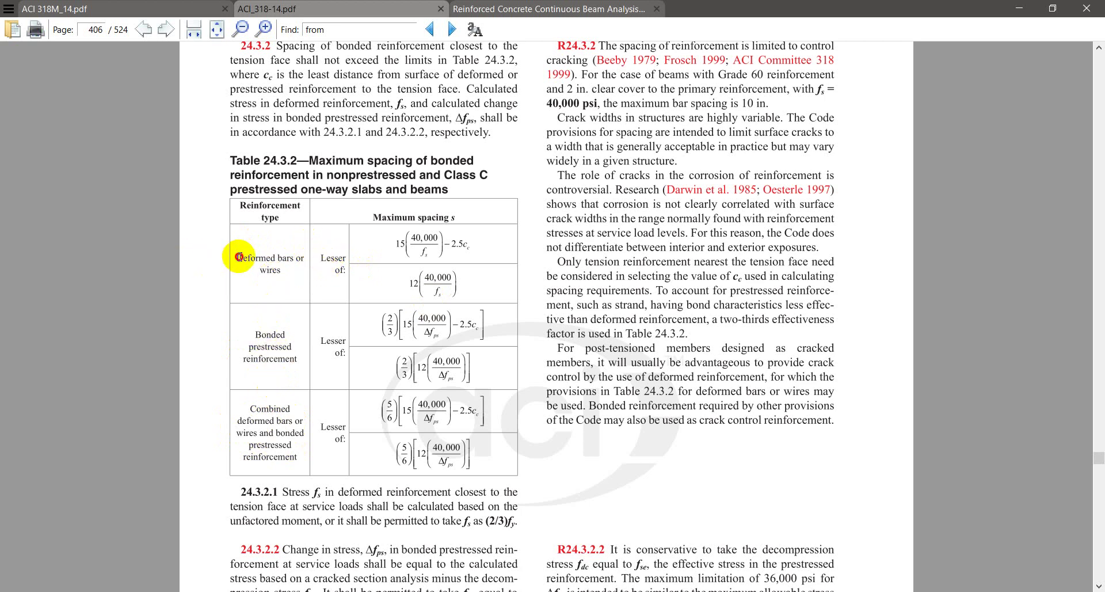
drag(236, 257, 364, 271)
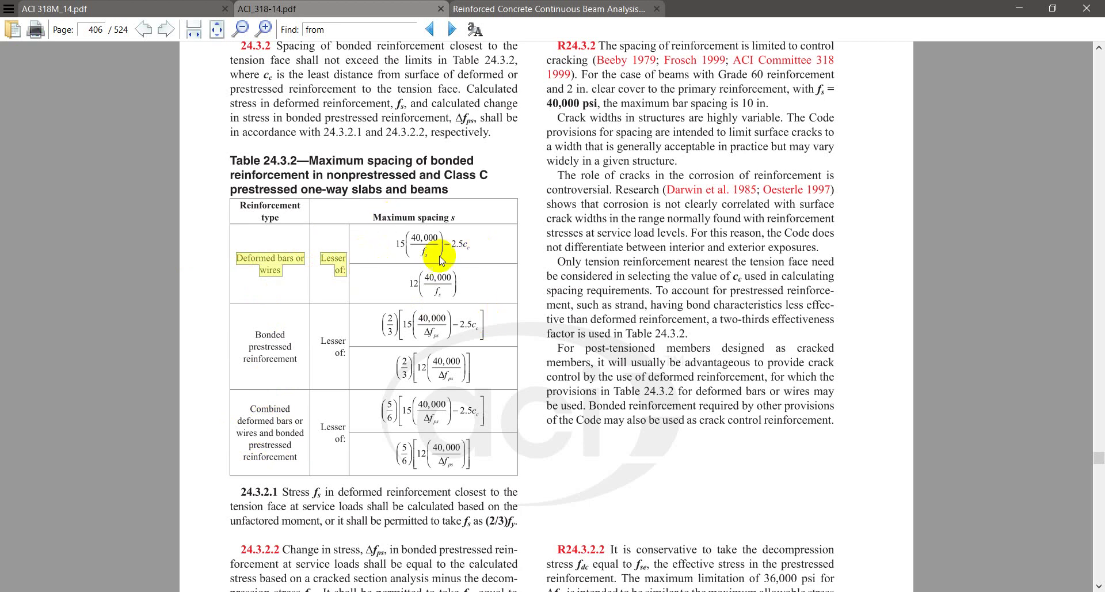
Step: Enter 15(40000/f_y) as a fraction in parentheses in the first row of the S_max cases bracket in Word
click(639, 587)
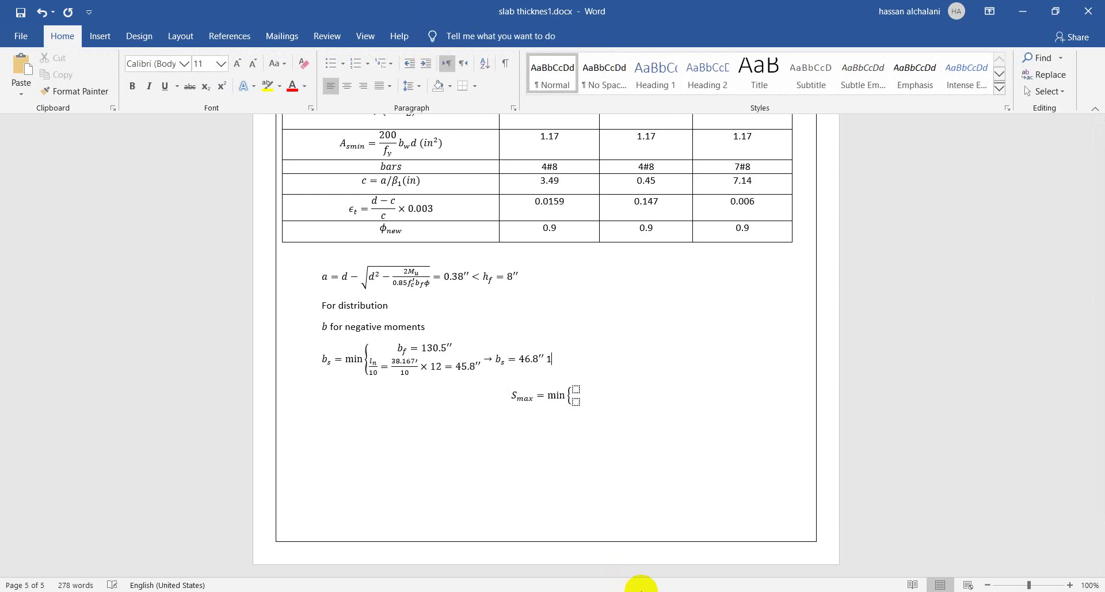
key(Right)
key(Right)
key(Right)
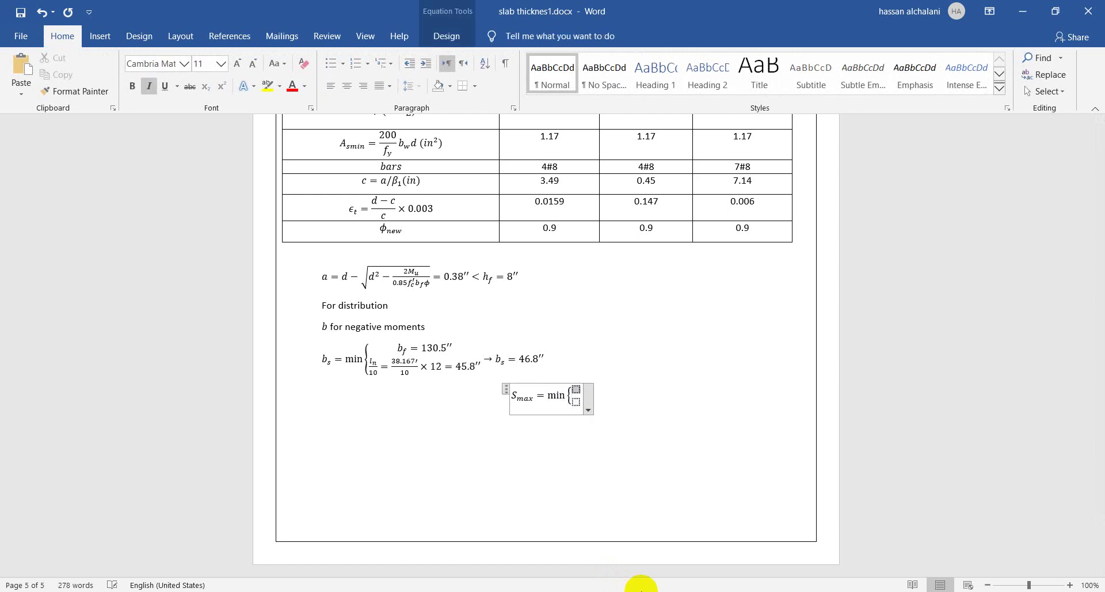
text(15)
click(641, 587)
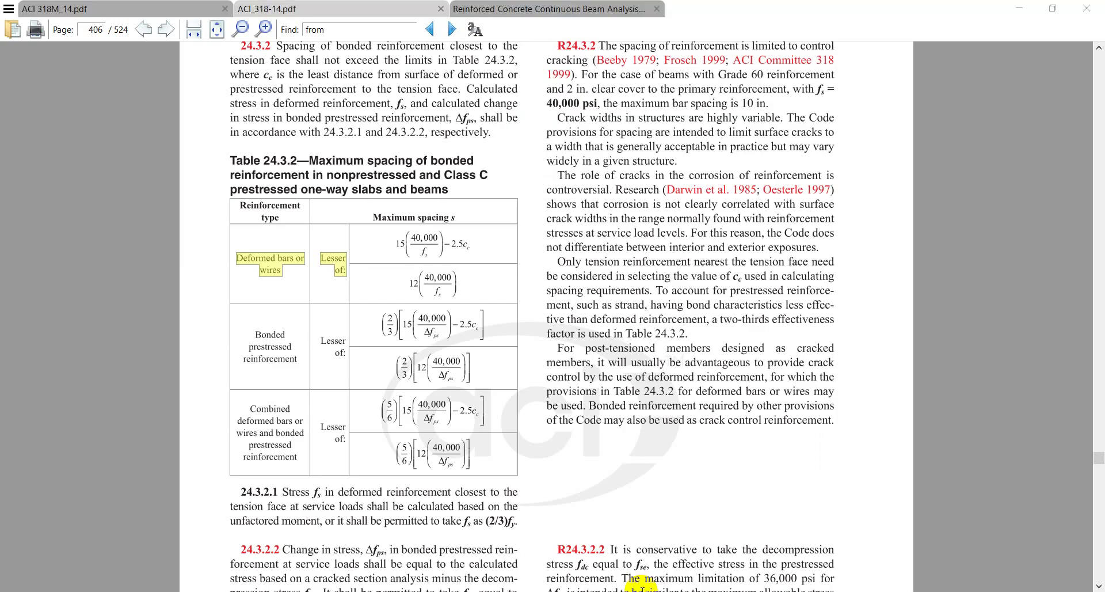
click(640, 587)
text((400)
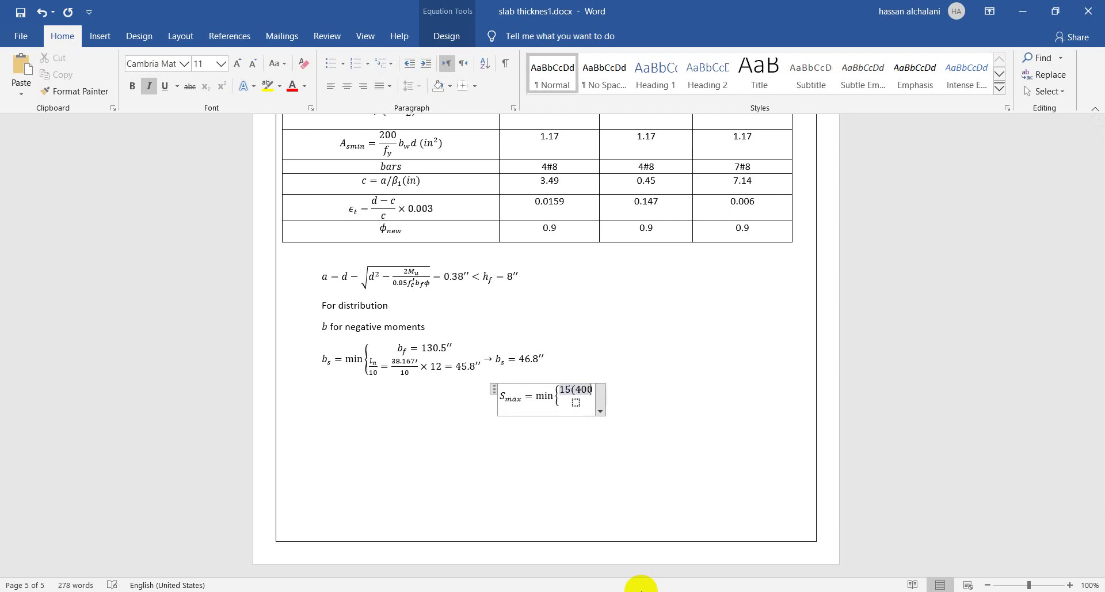
text(00/f_y))
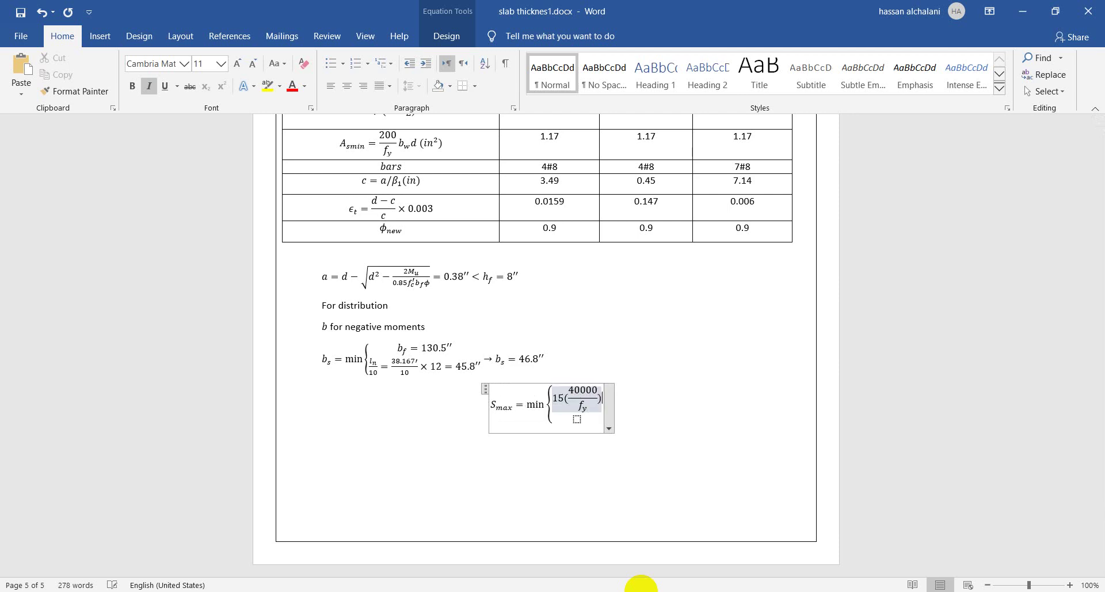
Step: Check the table in the PDF and append 2.5C_c and an equals sign to the first row
click(640, 588)
click(641, 587)
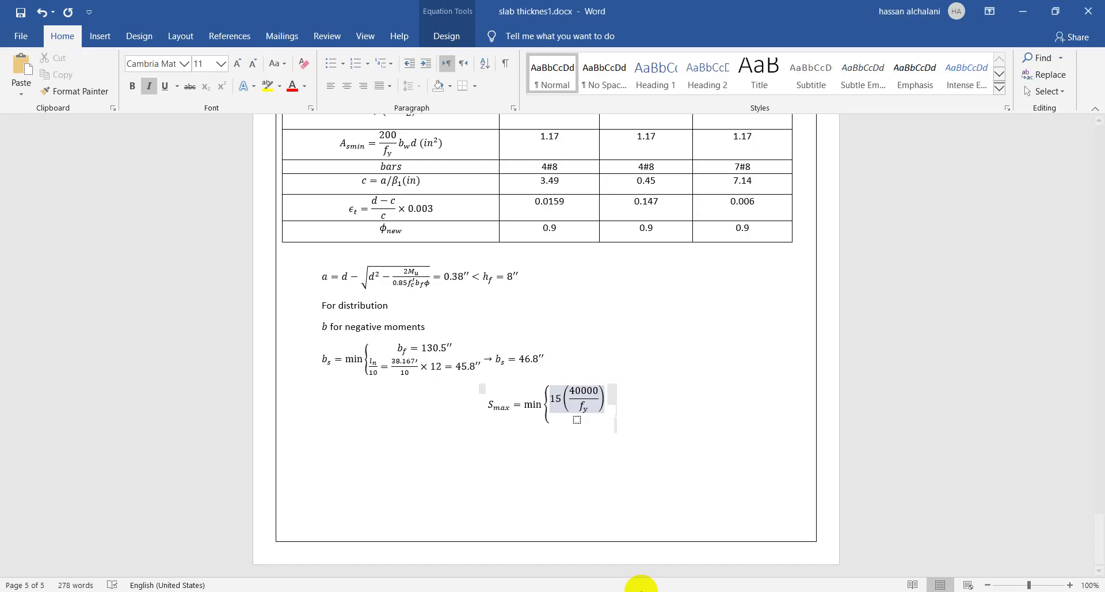
text(2.5)
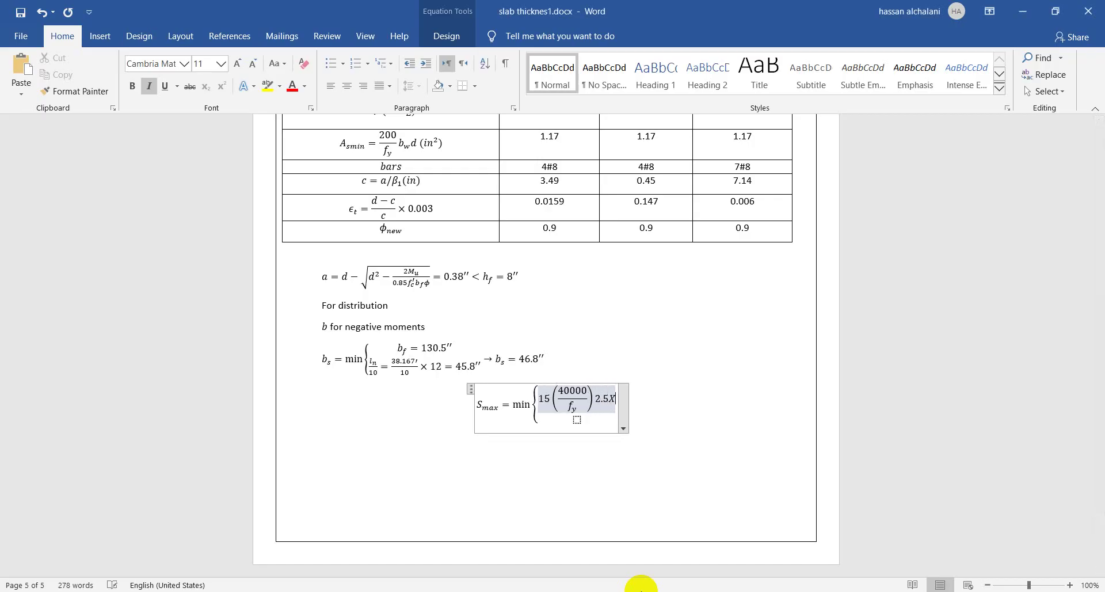
text(C_c)
text( = )
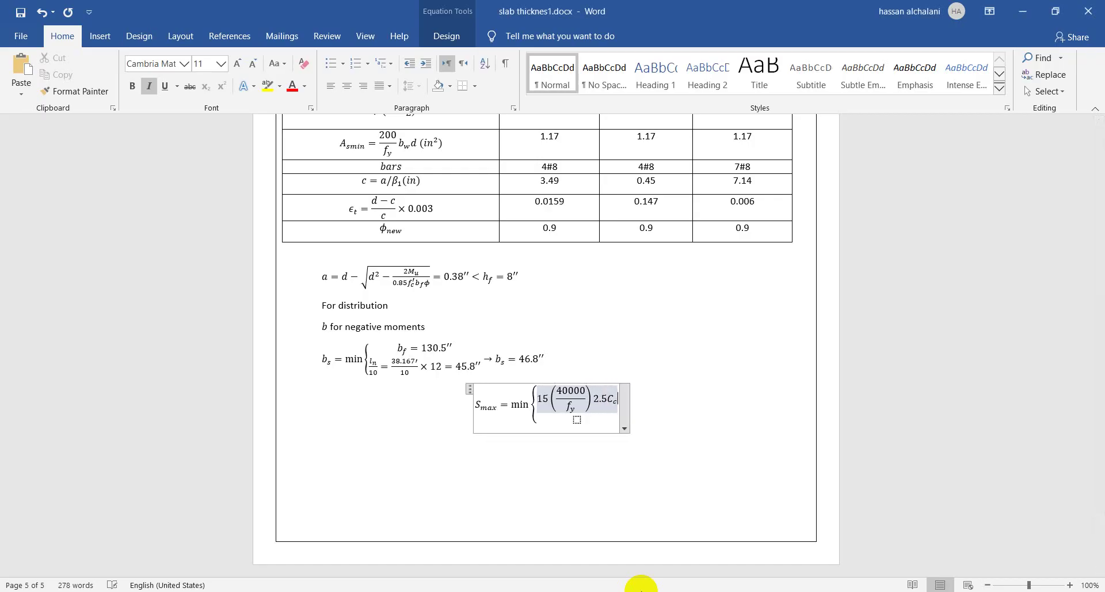
Step: Continue the first row with the substituted values 15 × 40000/60000 × 2.5
text(15)
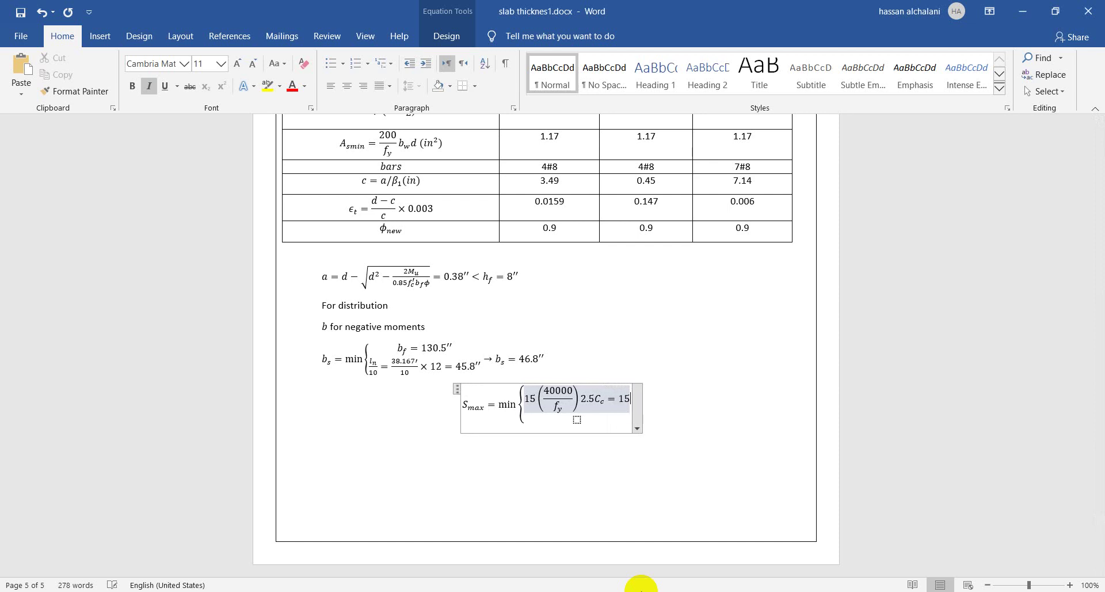
text(×)
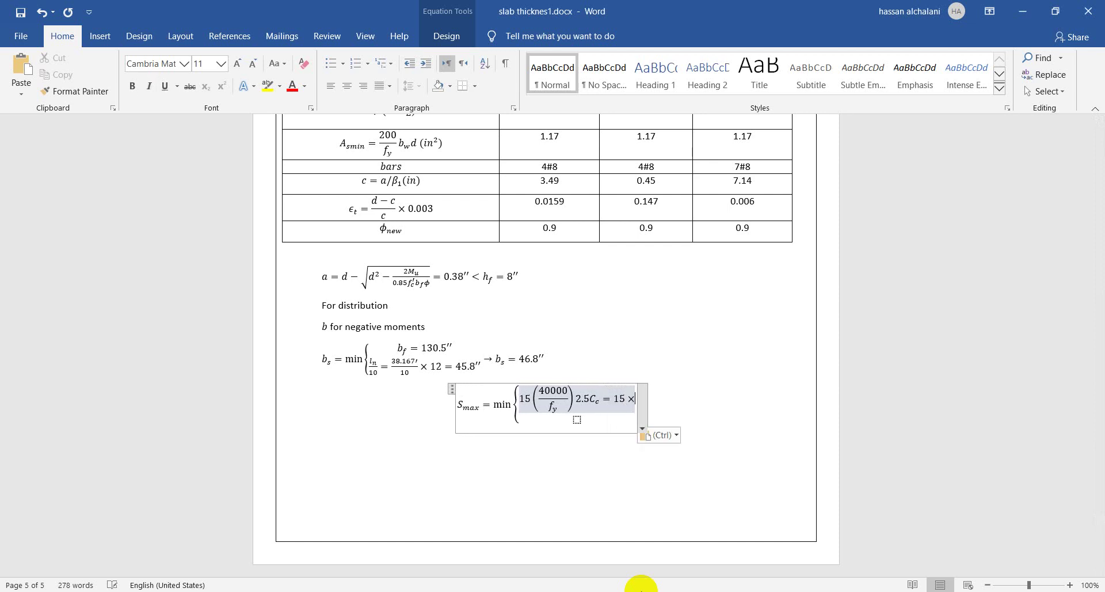
text(40000)
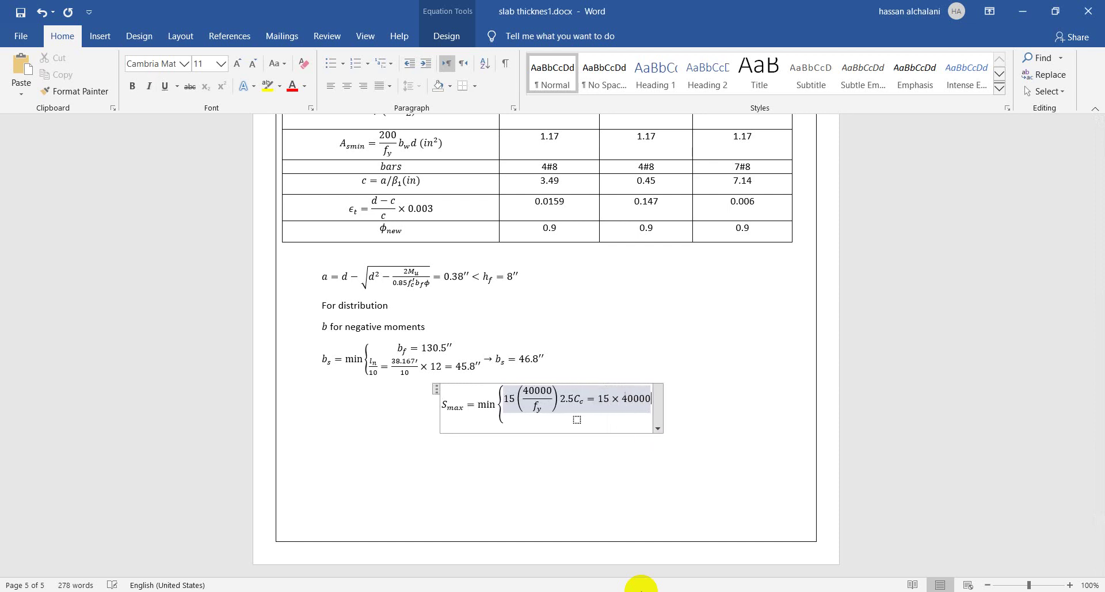
text(/60000 )
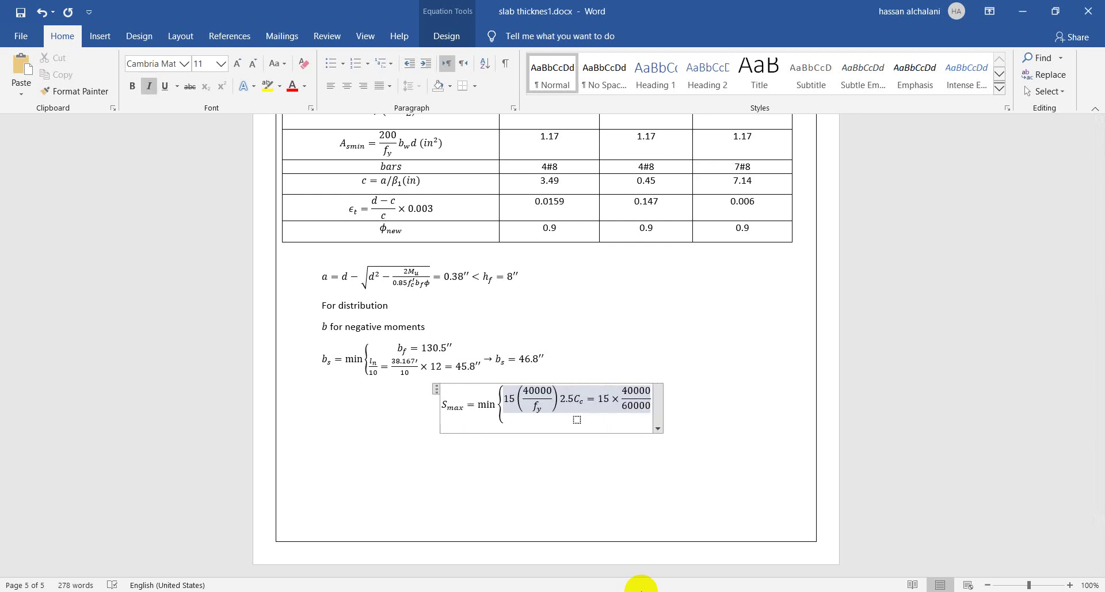
text(× 2.5)
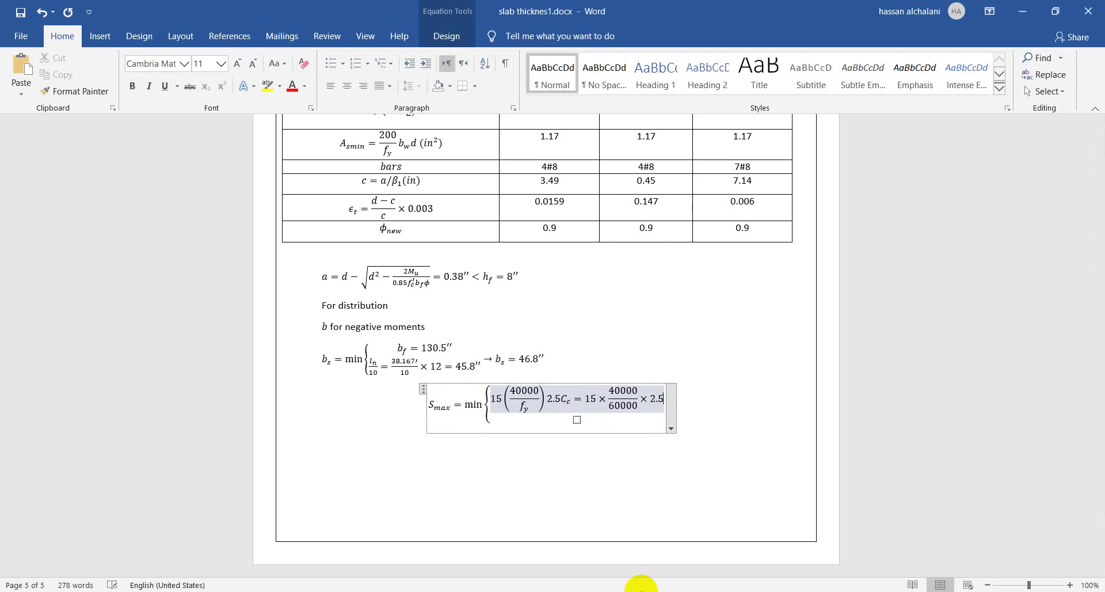
Step: Replace the multiplication sign before the final 2.5 with a minus sign and insert a minus sign before 2.5C_c
key(alt+Tab)
key(alt+Tab)
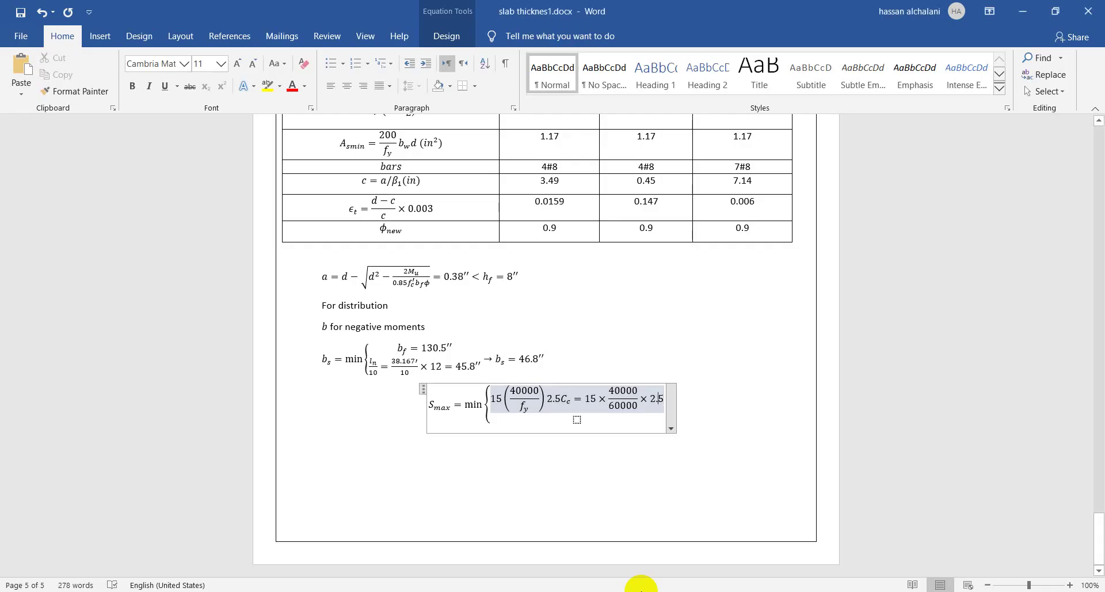
key(BackSpace)
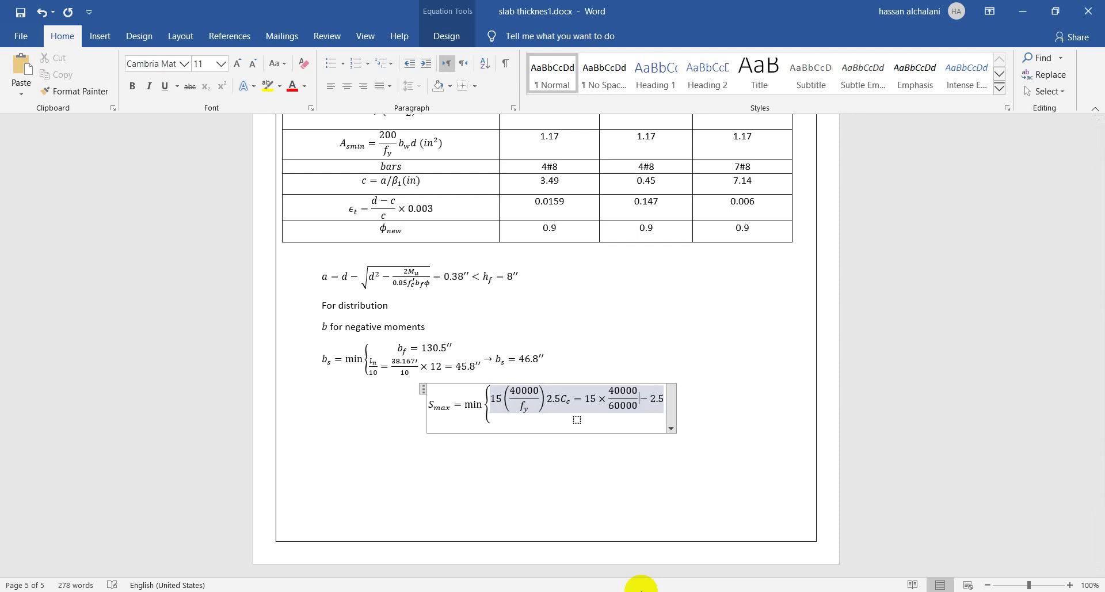
text(-)
key(Left)
key(Left)
key(Left)
key(Left)
key(Left)
key(Left)
key(Left)
key(Left)
key(Left)
key(Right)
key(Right)
key(Right)
key(Right)
key(Right)
key(Right)
key(Right)
key(Right)
key(Right)
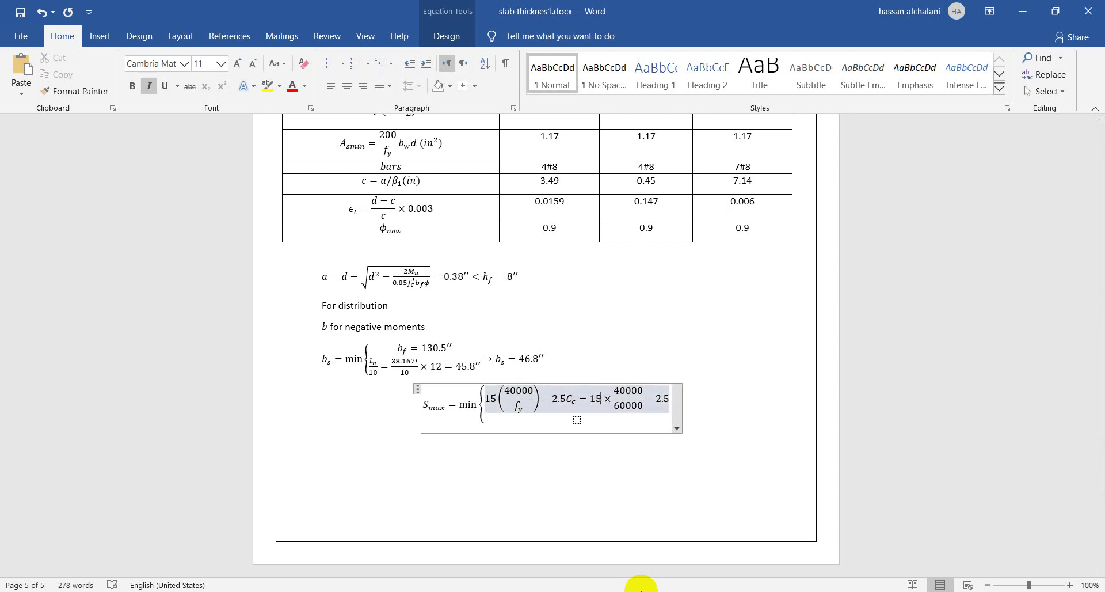
Step: Place the cursor at the end of the first row and recheck the spacing provisions of Table 24.3.2 in the PDF
key(Down)
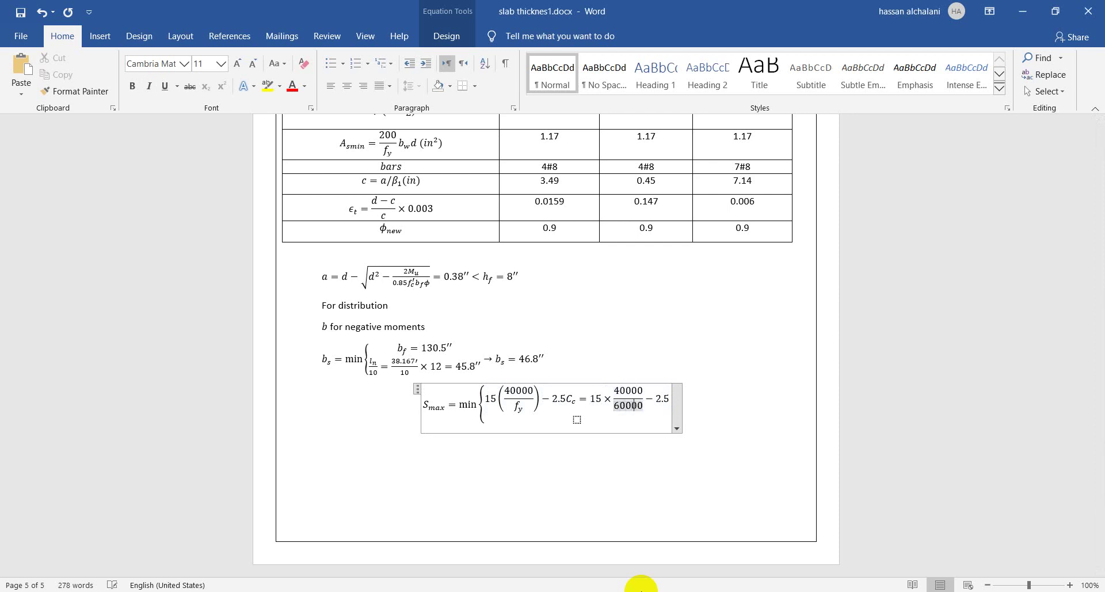
key(Right)
key(Right)
key(Right)
click(641, 587)
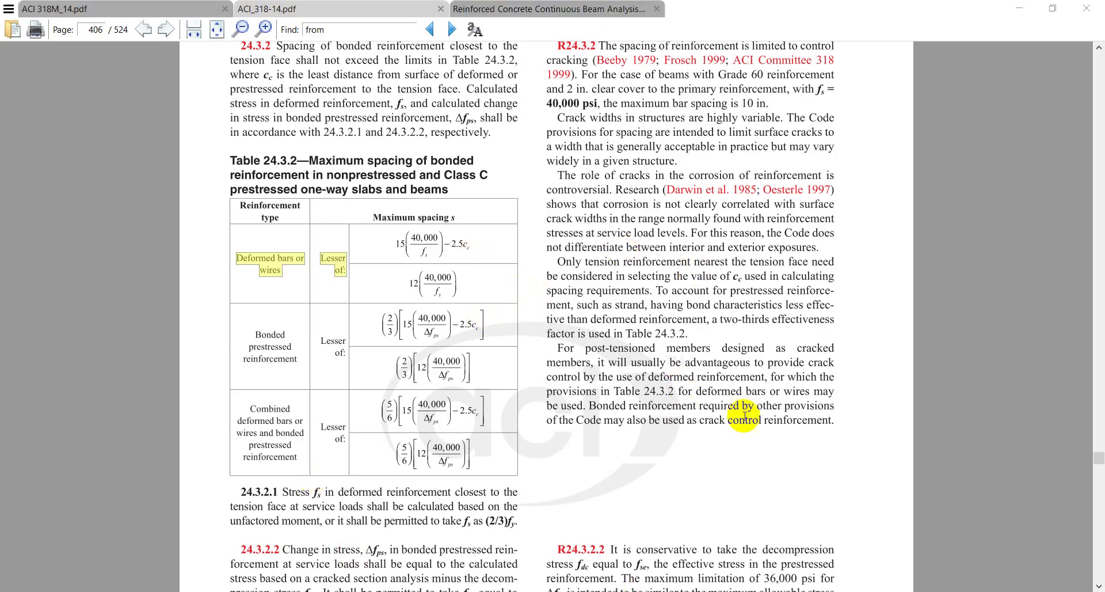
key(alt+Tab)
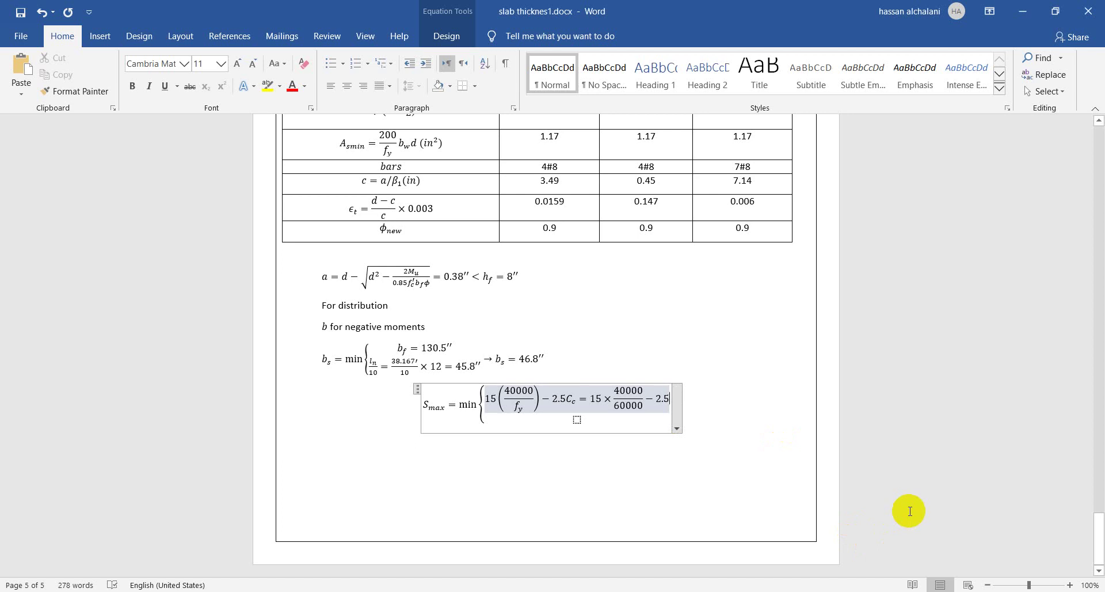
Step: Finish the first row's substituted expression with × 1.5 = 6.25''
text(imes 1.5=)
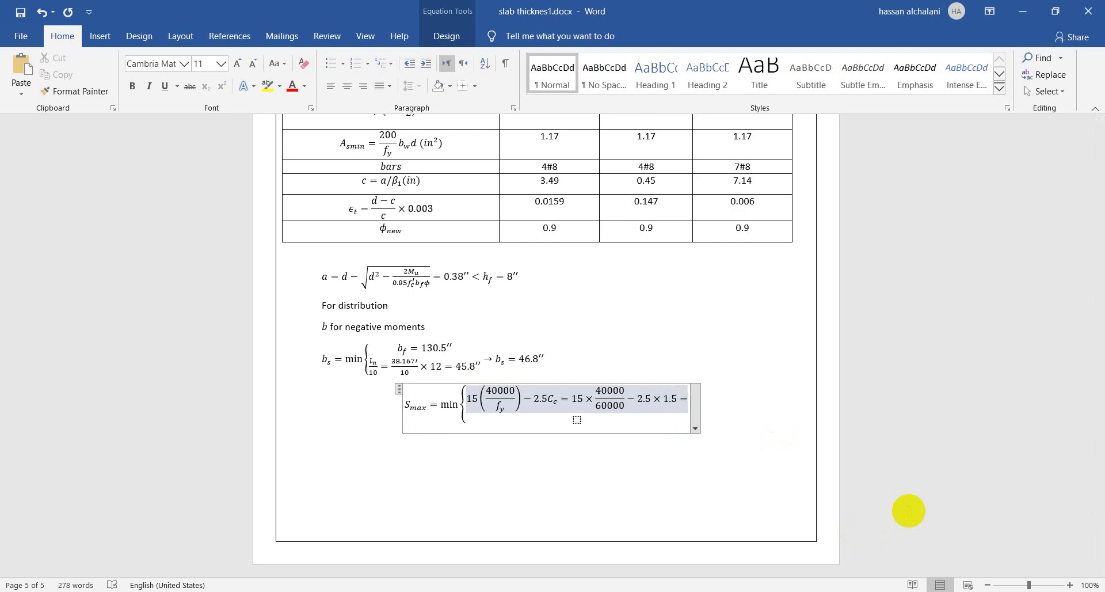
text(6.25)
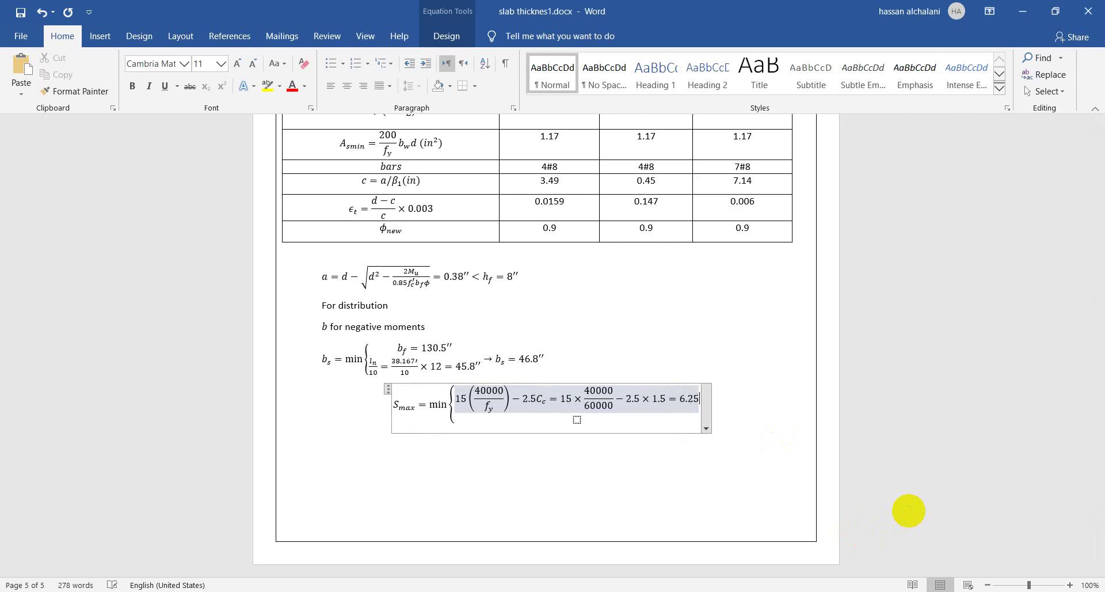
text('')
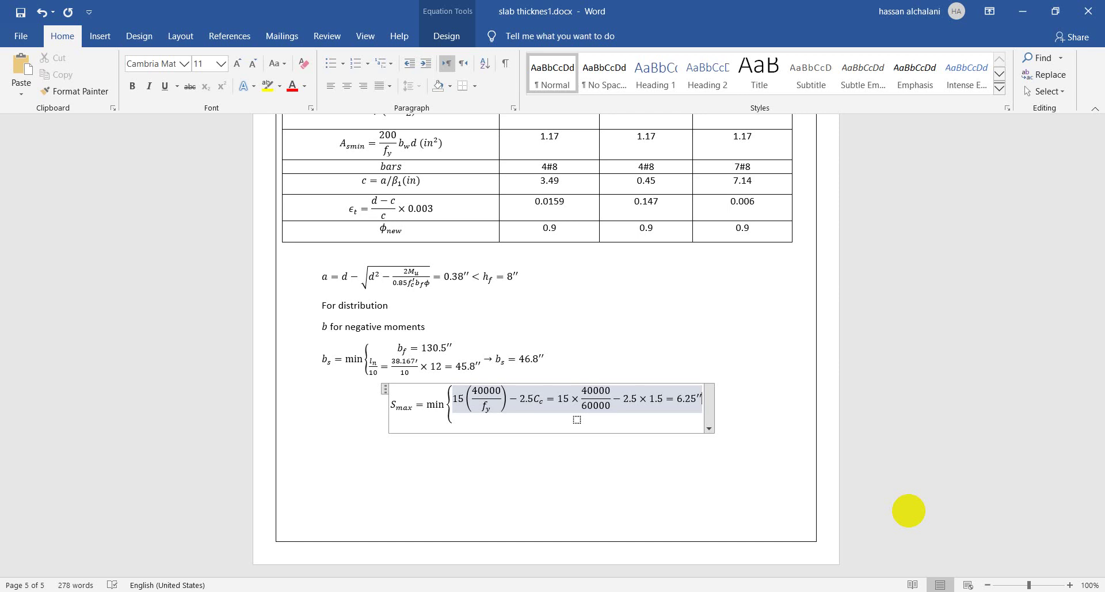
Step: Check Table 24.3.2 in the PDF and change the denominator of the first row's bracketed 40000 fraction to f_s
key(alt+Tab)
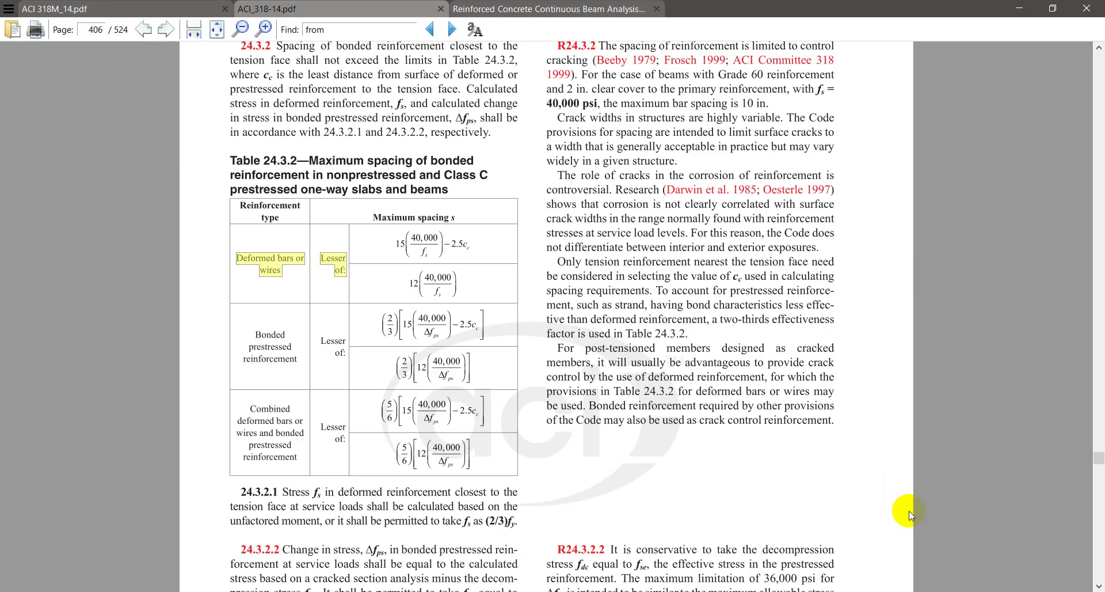
key(alt+Tab)
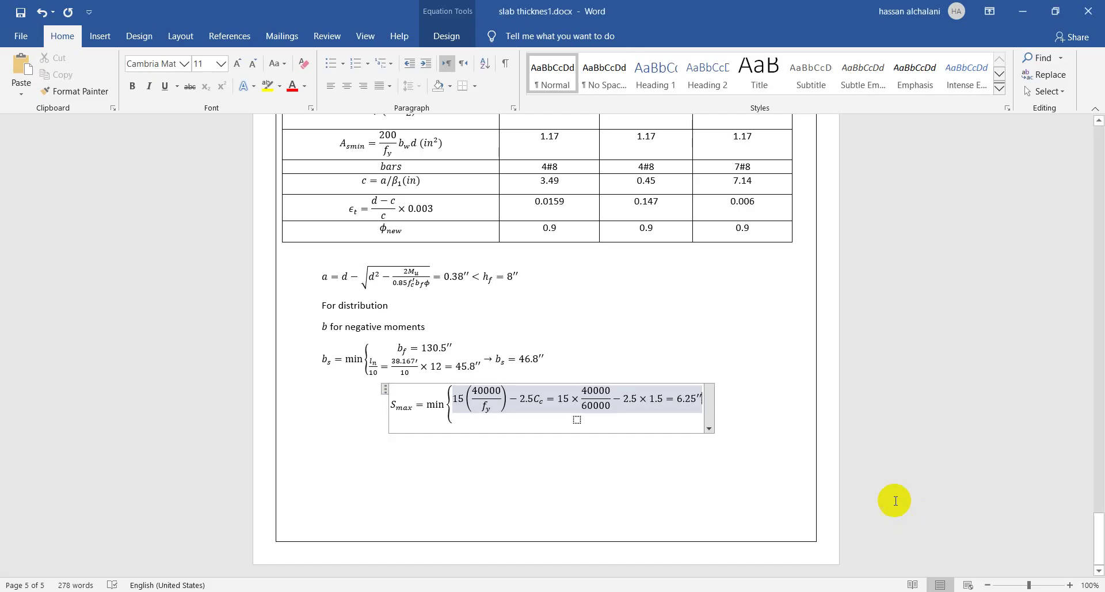
click(576, 421)
key(alt+Tab)
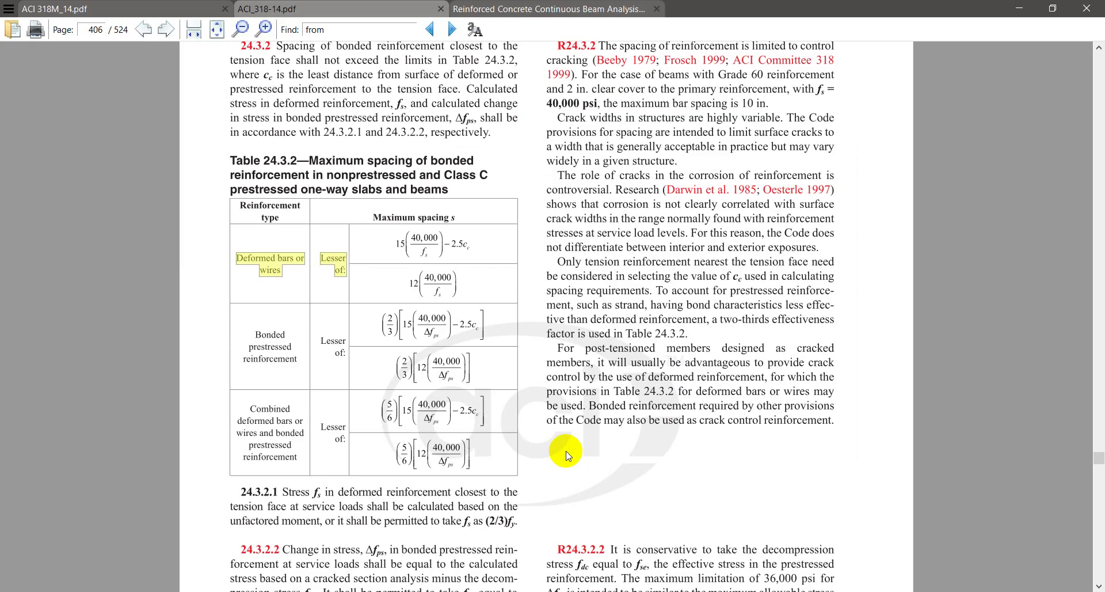
key(alt+Tab)
click(486, 408)
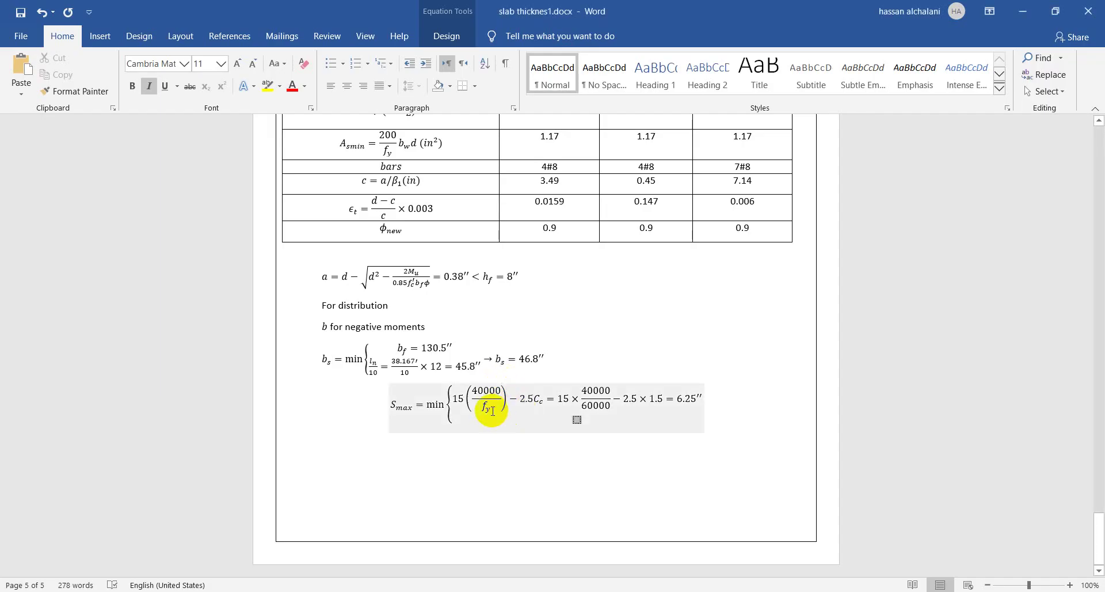
key(BackSpace)
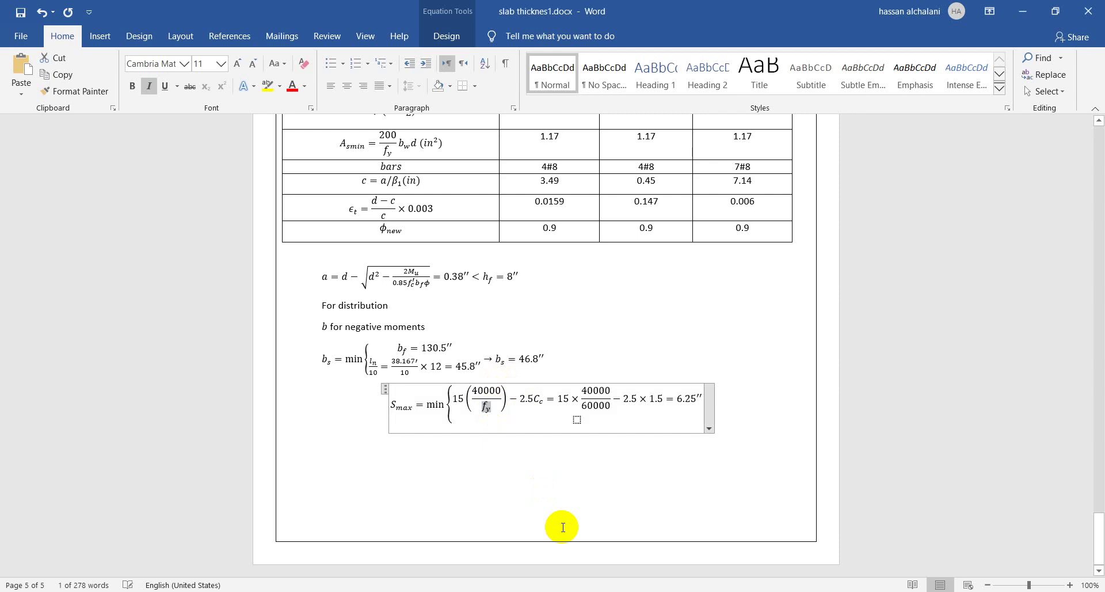
key(BackSpace)
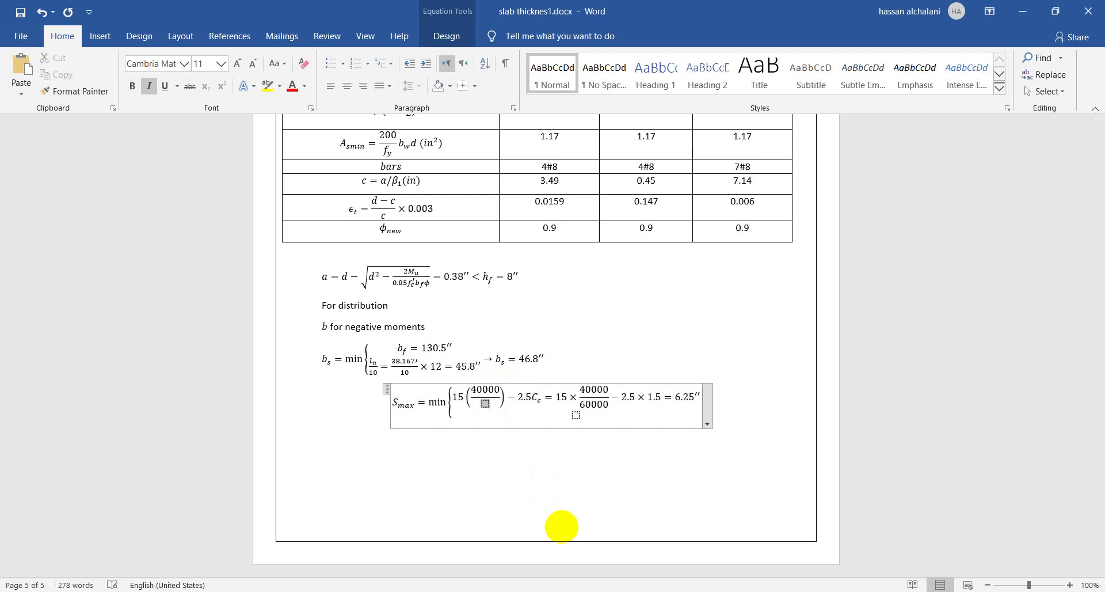
text(f)s)
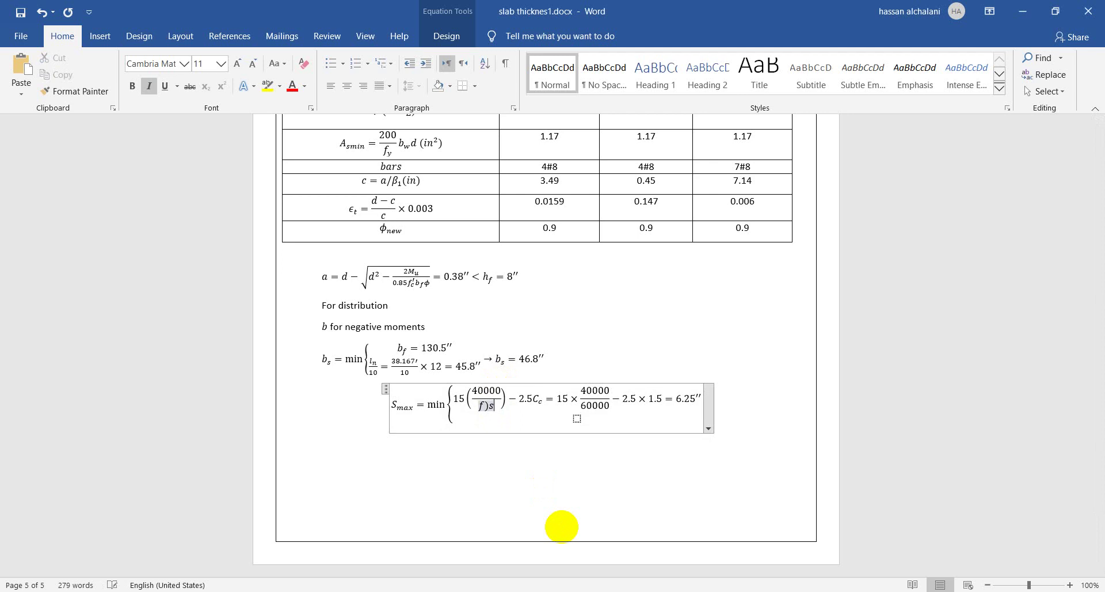
key(BackSpace)
key(BackSpace)
text(_s)
Step: Start a new equation reading f_s = on a line below the b_s equation and consult clause 24.3.2.1 in the PDF
key(Up)
key(Up)
key(Up)
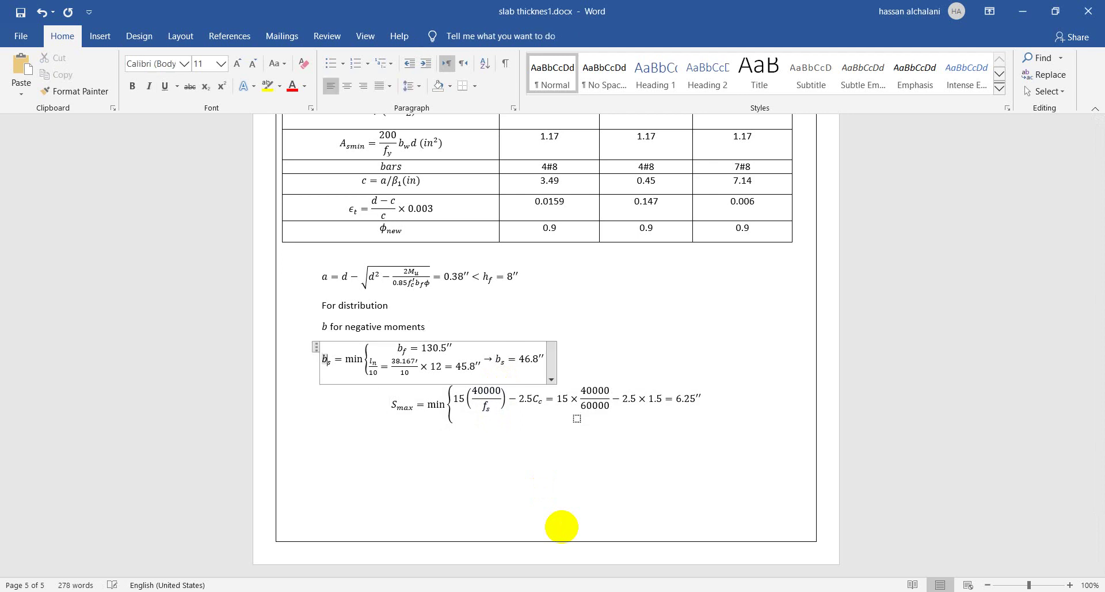
key(Right)
key(Right)
key(Right)
key(Right)
key(Right)
key(Right)
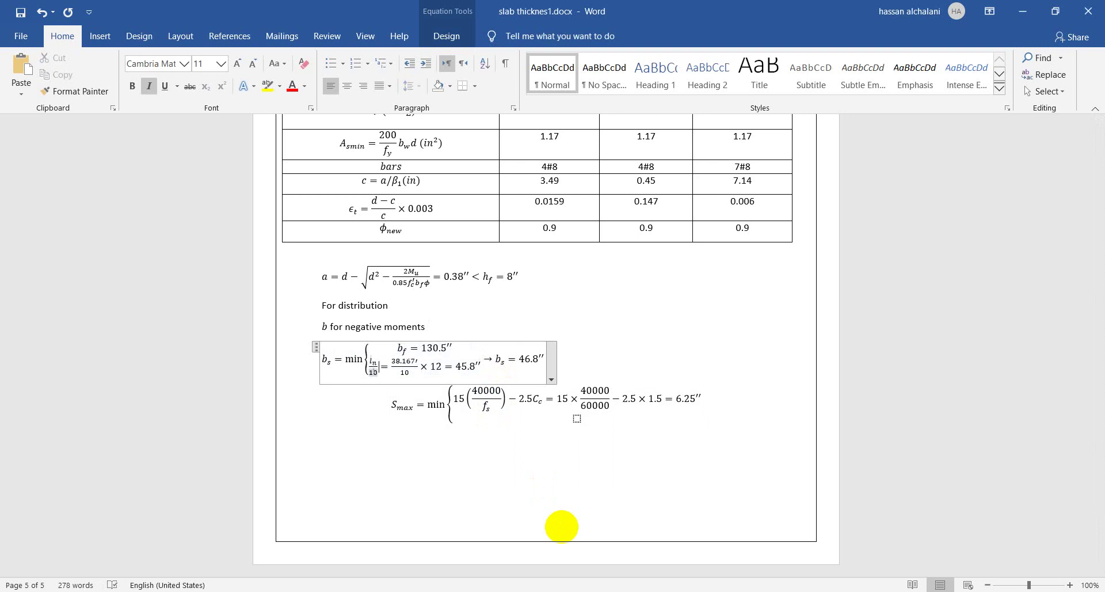
key(Right)
key(Right)
key(Right)
key(Right)
key(Right)
key(Right)
key(Right)
key(Right)
key(Right)
key(Right)
key(Right)
key(Right)
key(Right)
key(Right)
key(Right)
key(Right)
key(Right)
key(Right)
key(Right)
key(Right)
key(End)
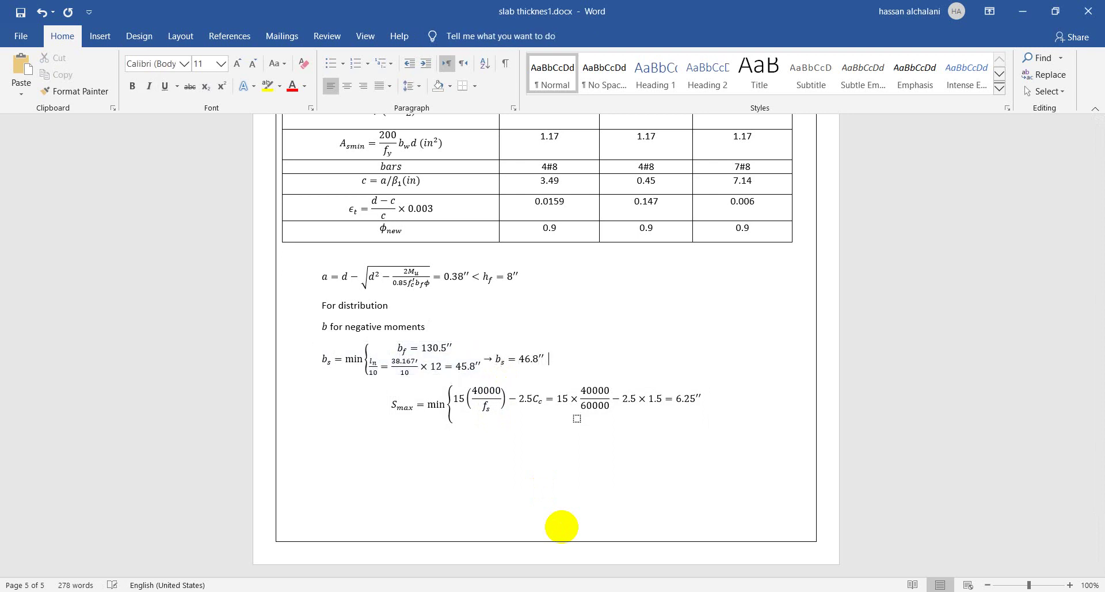
key(Return)
key(alt+equal)
text(f_s =)
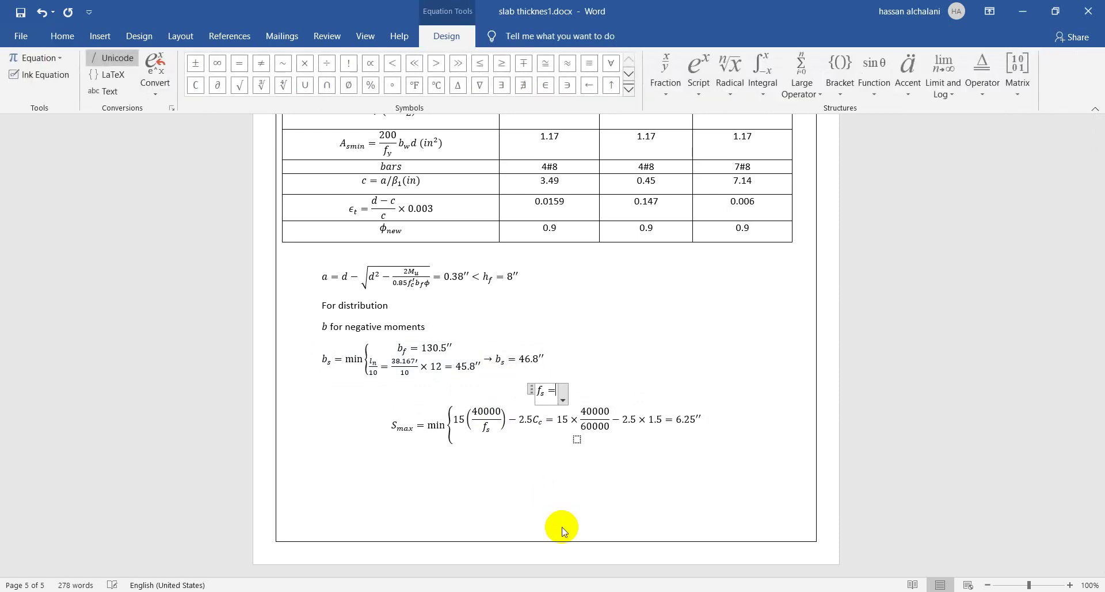
key(alt+Tab)
scroll(500, 464, up, 1)
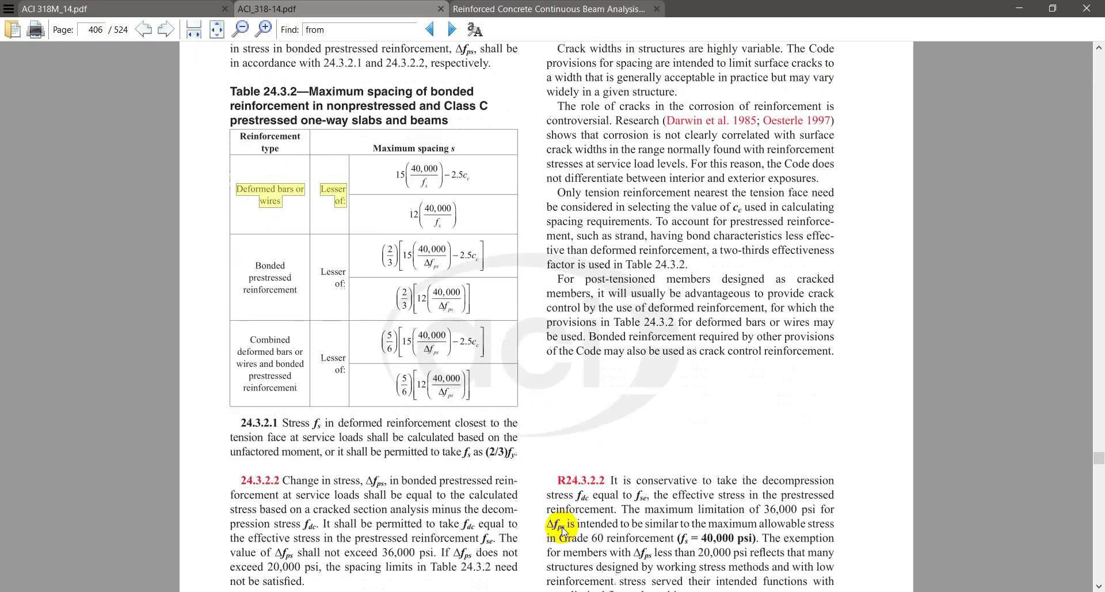
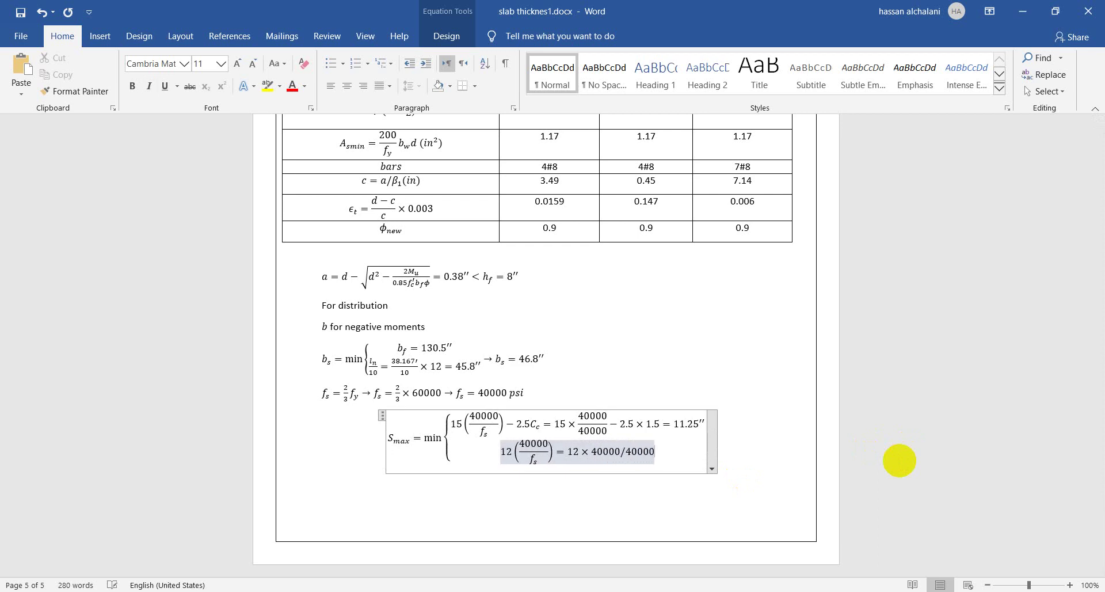
Step: Format 40000/40000 in the second row as a stacked fraction and complete the row with = 12''
key(space)
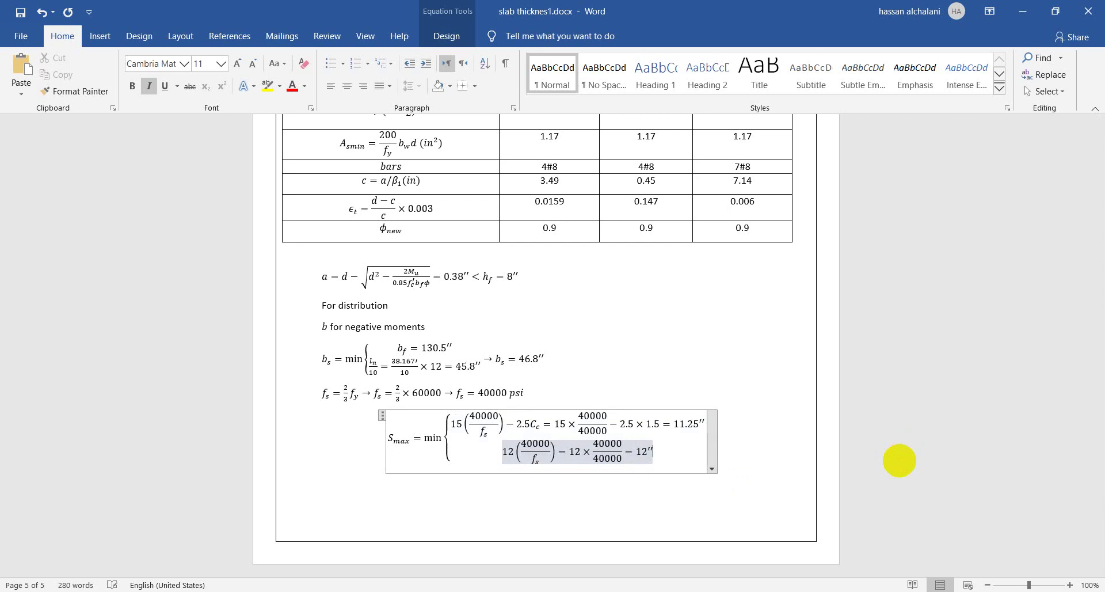
key(shift+Right)
key(Right)
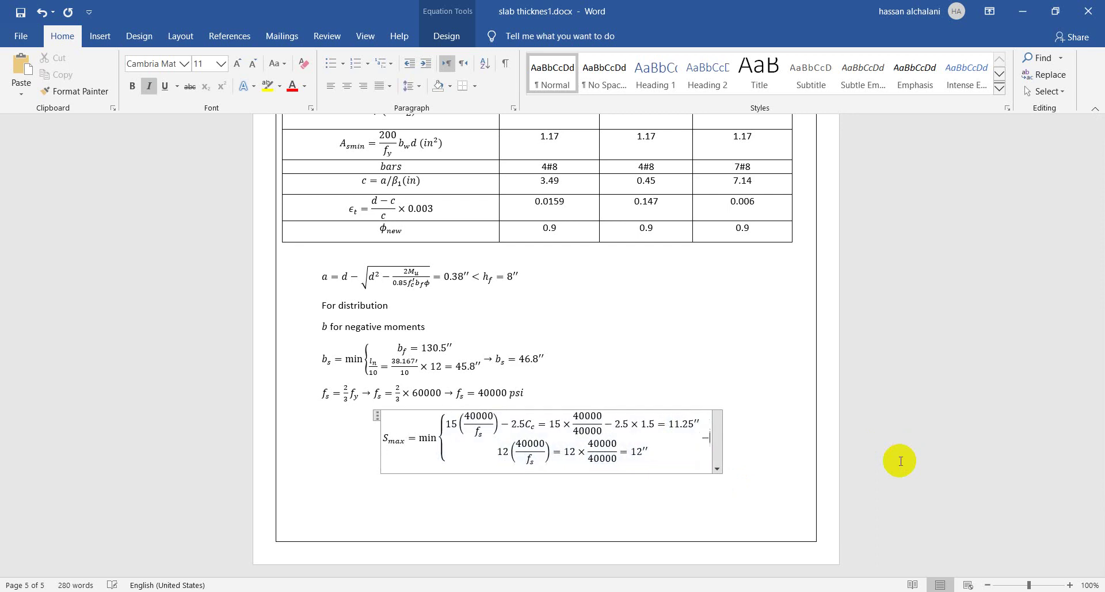
Step: Conclude the spacing equation outside the brace with → S_max = 11.25''
key(Tab)
text(S_max)
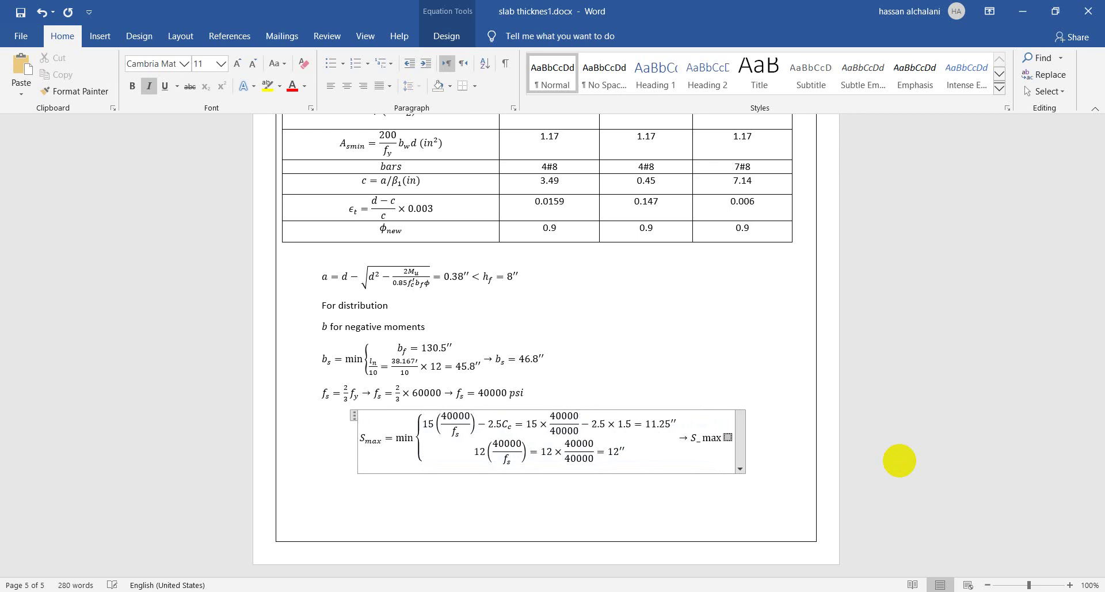
key(BackSpace)
key(BackSpace)
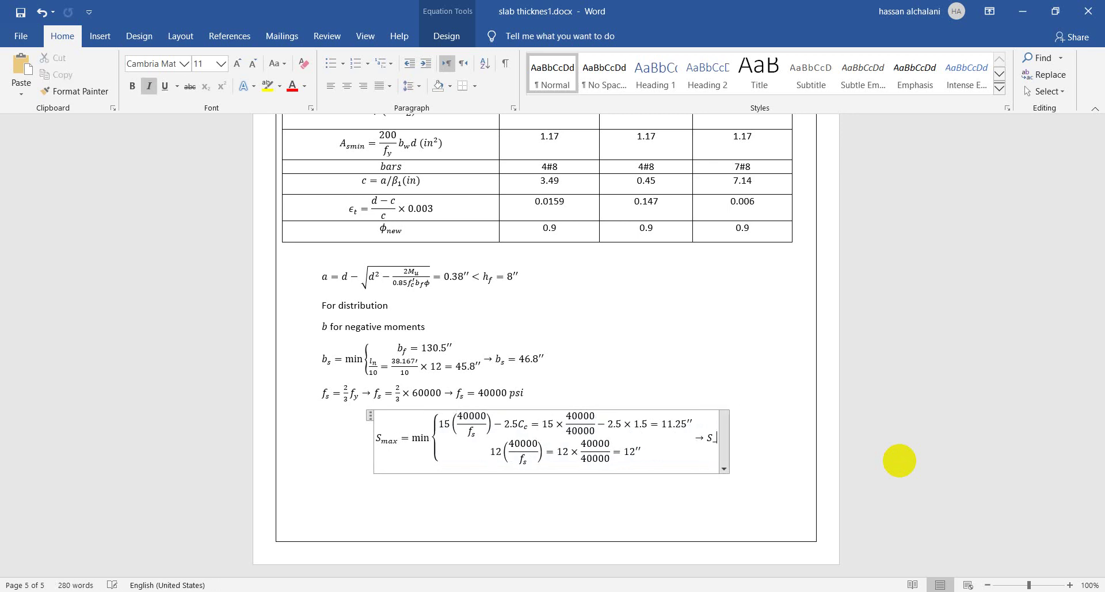
text(max)
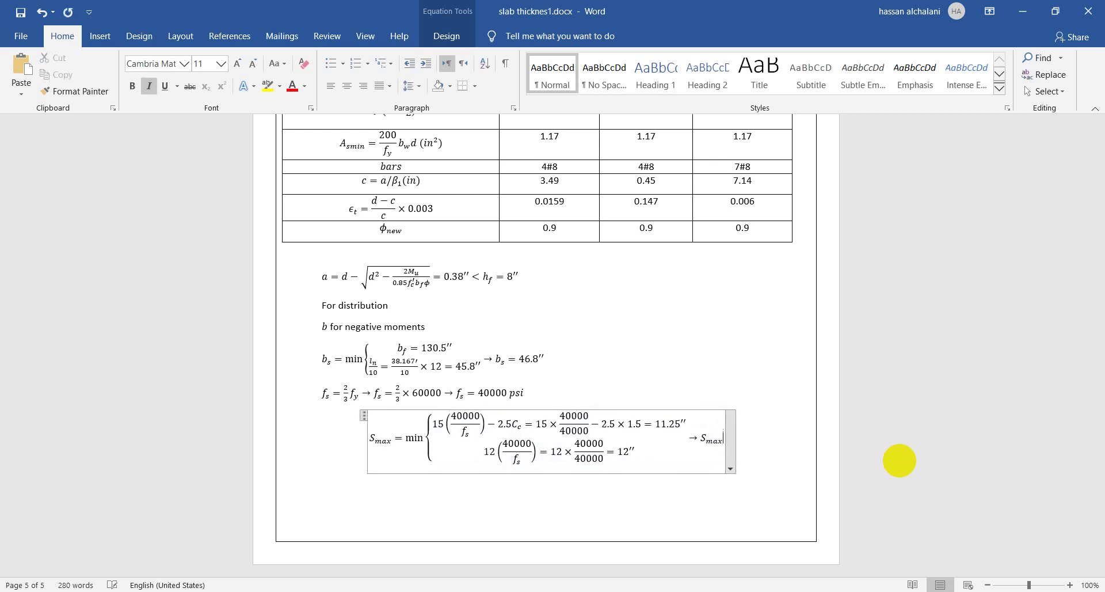
key(Right)
text(=11)
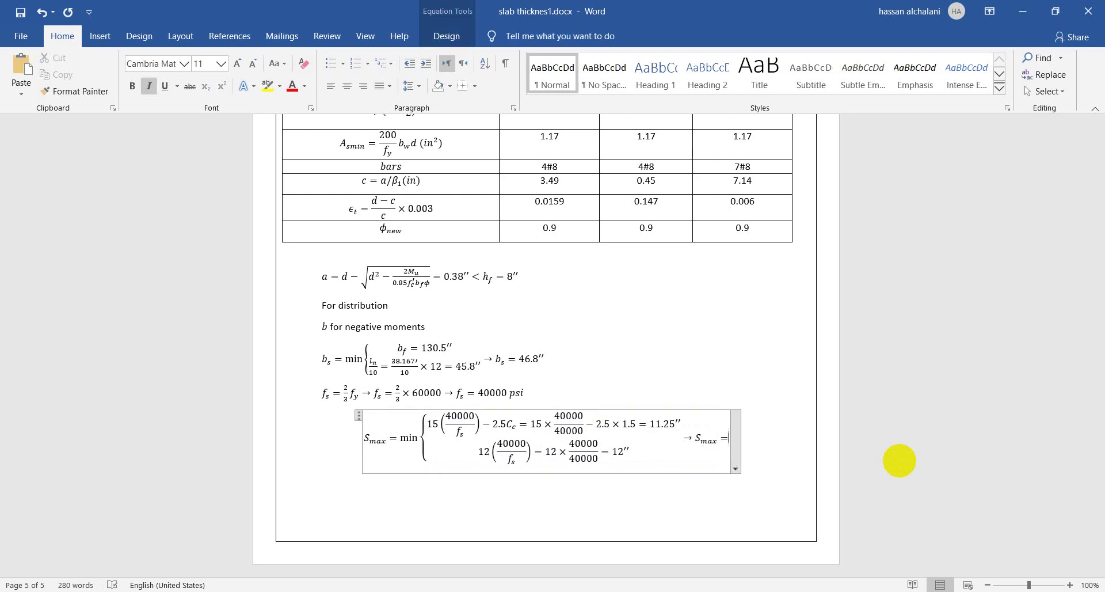
text(.25'')
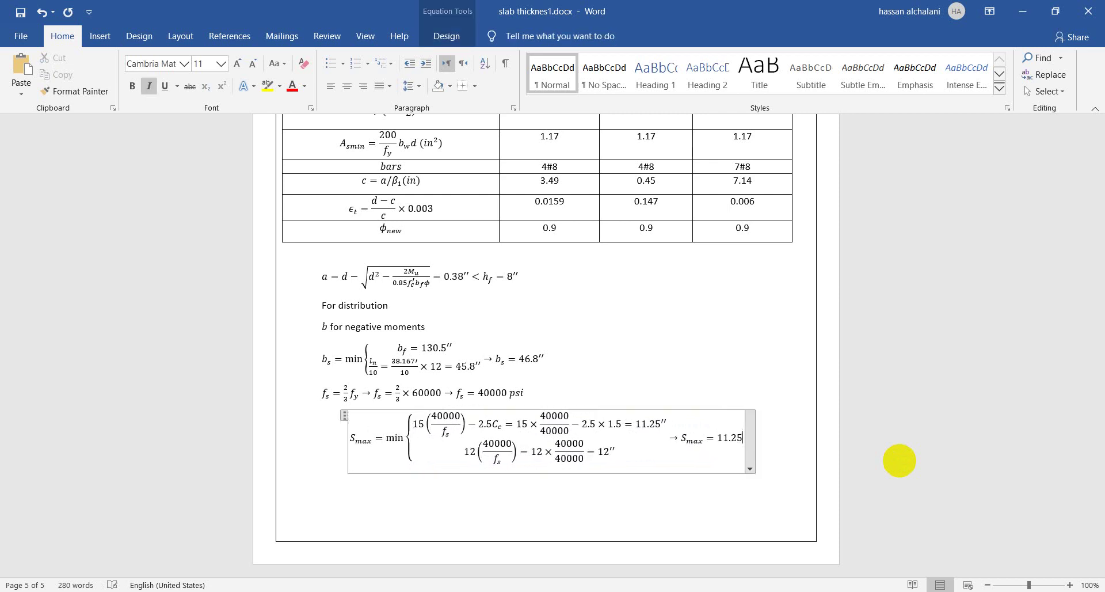
key(Right)
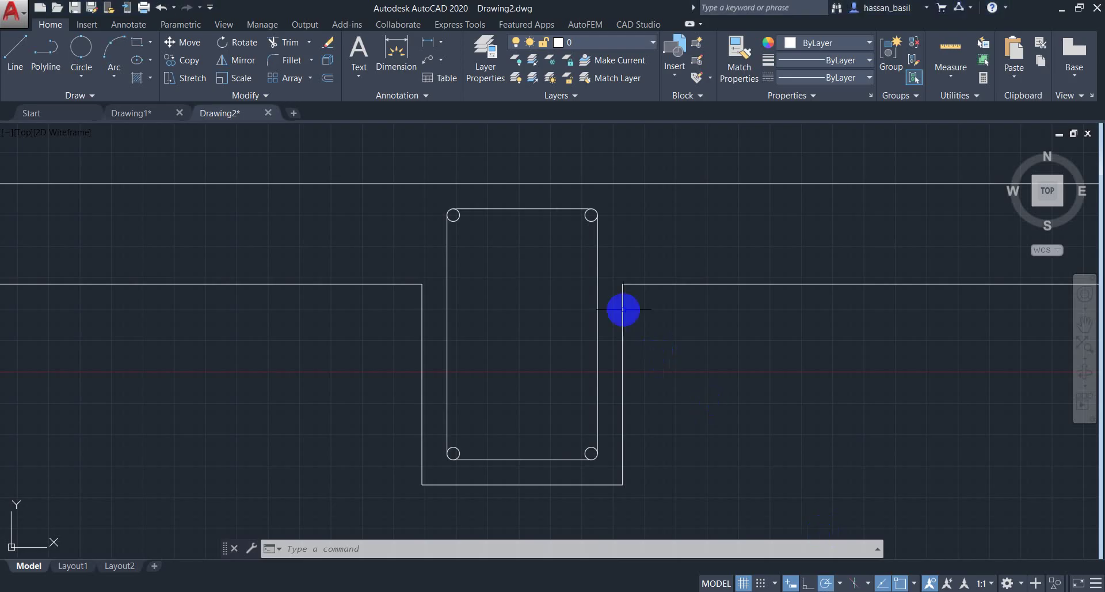
Step: In the AutoCAD beam section, erase the stirrup outline together with its four corner bars
click(615, 196)
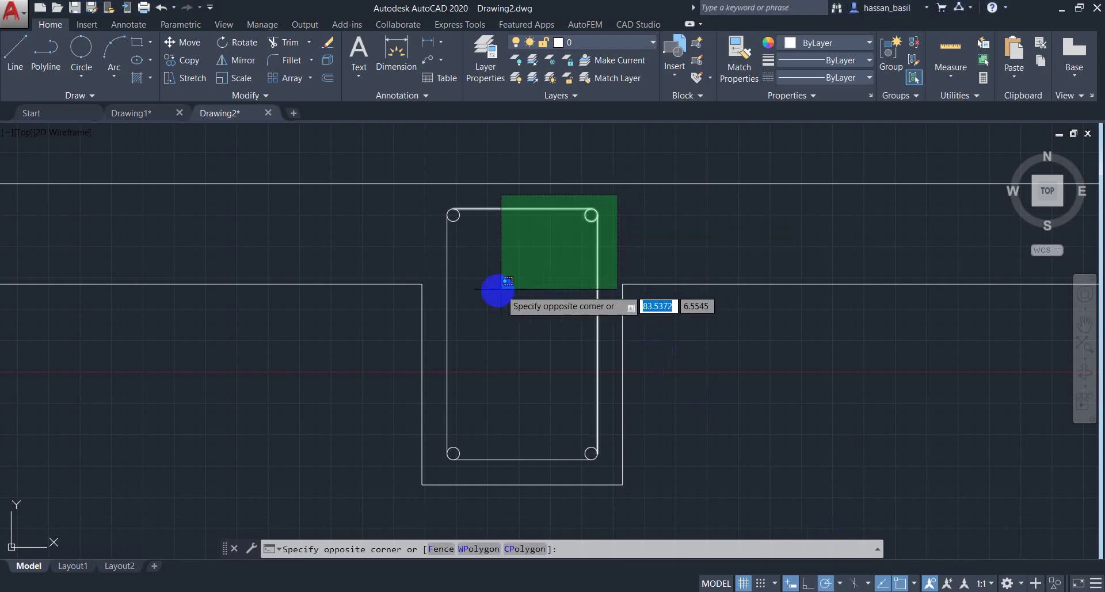
click(439, 277)
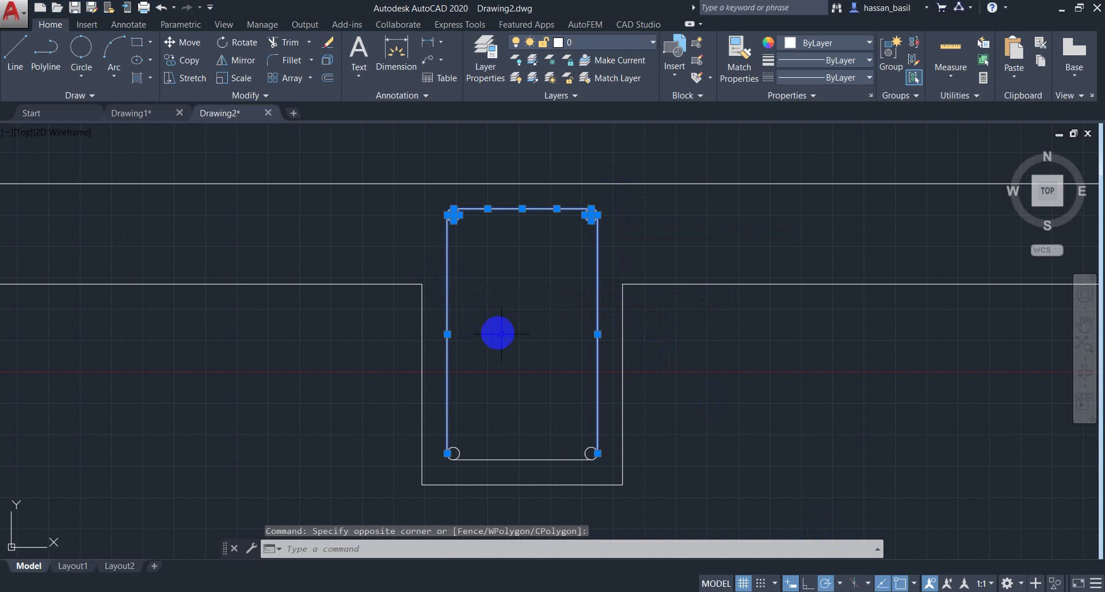
key(Delete)
click(602, 404)
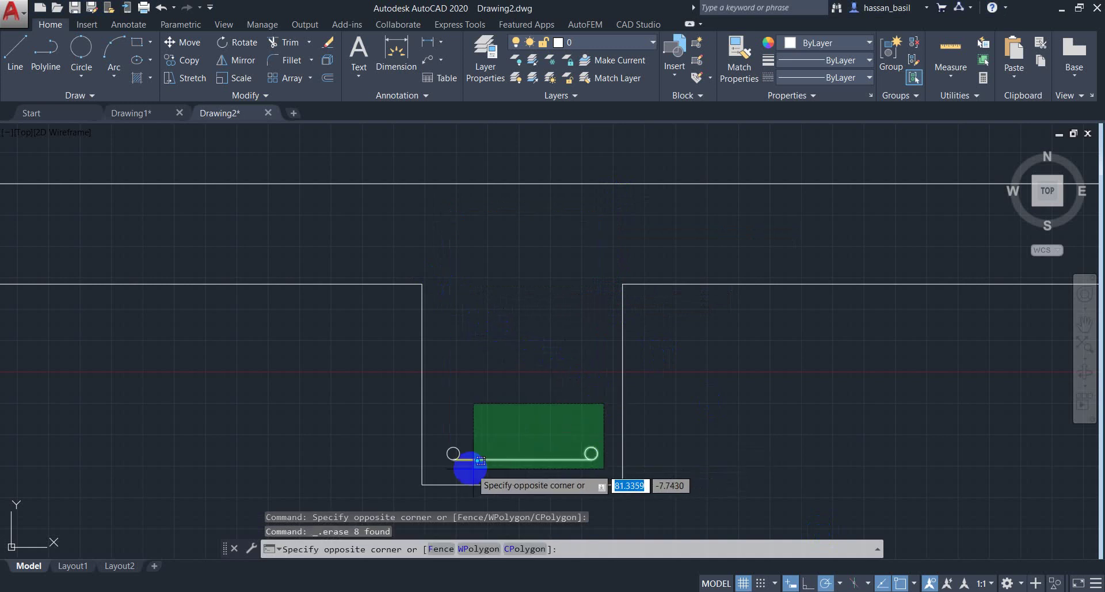
click(439, 462)
key(Delete)
Step: Offset the slab's upper edge line downward by 2
text(o)
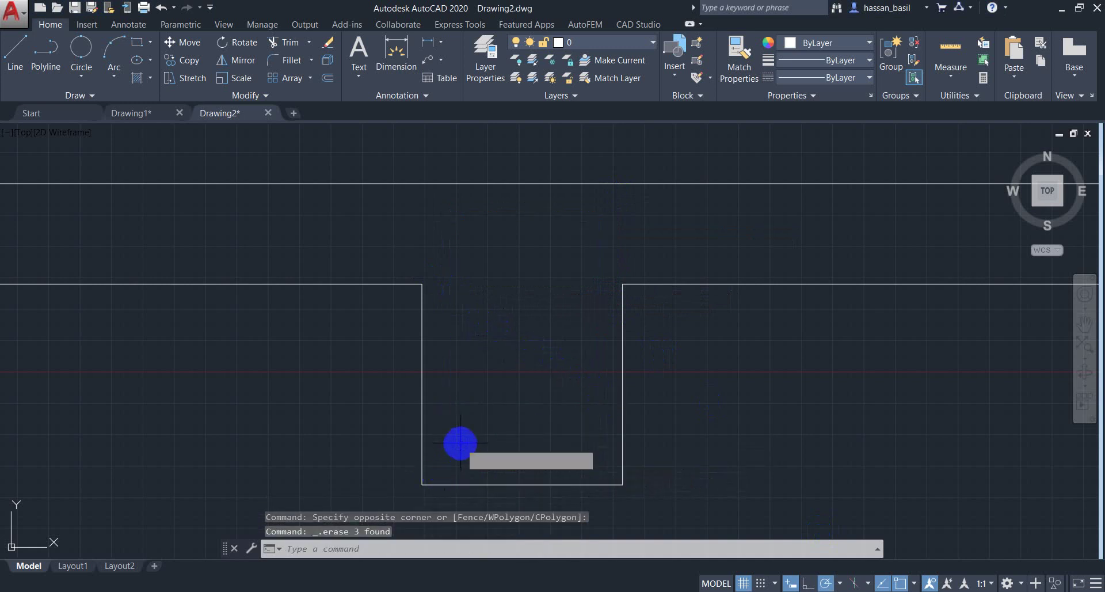
key(Return)
key(Return)
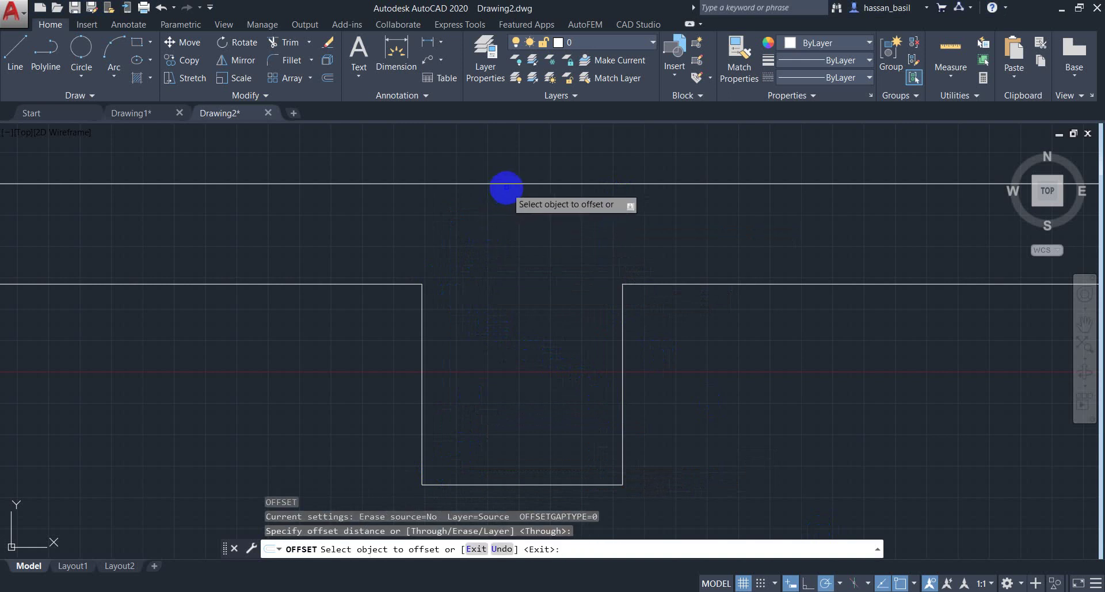
click(506, 184)
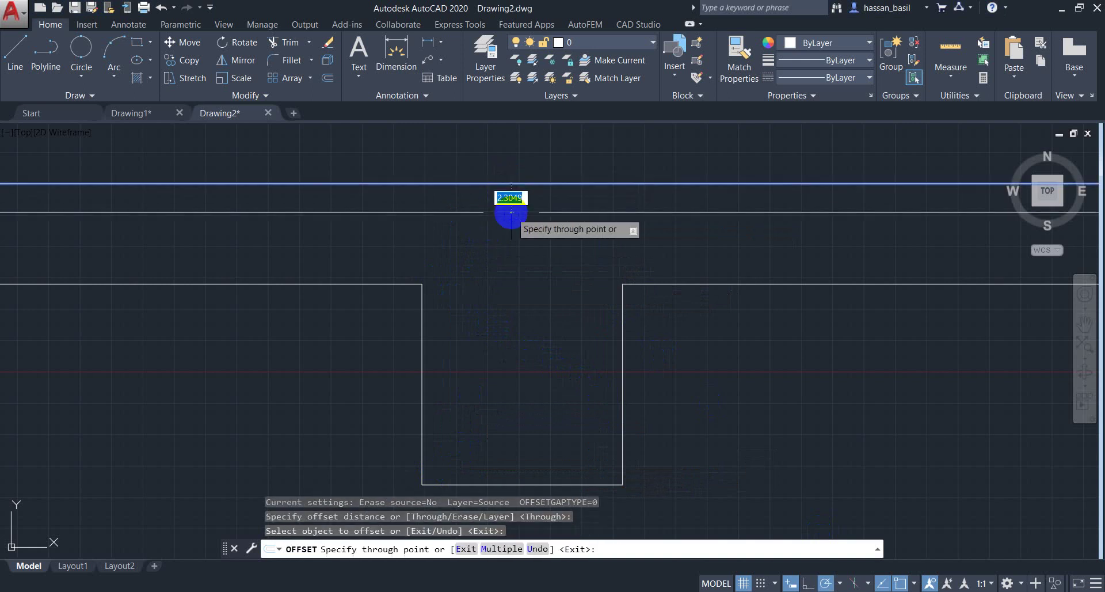
text(2)
key(Return)
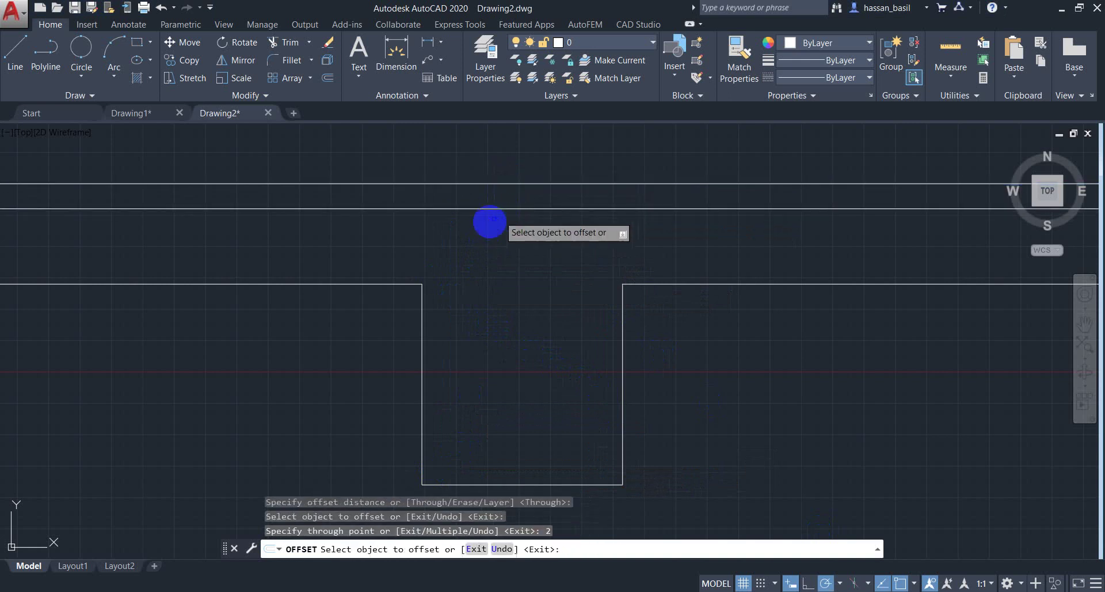
Step: Offset both vertical web sides and the web's bottom edge inward by 2
click(420, 347)
key(Return)
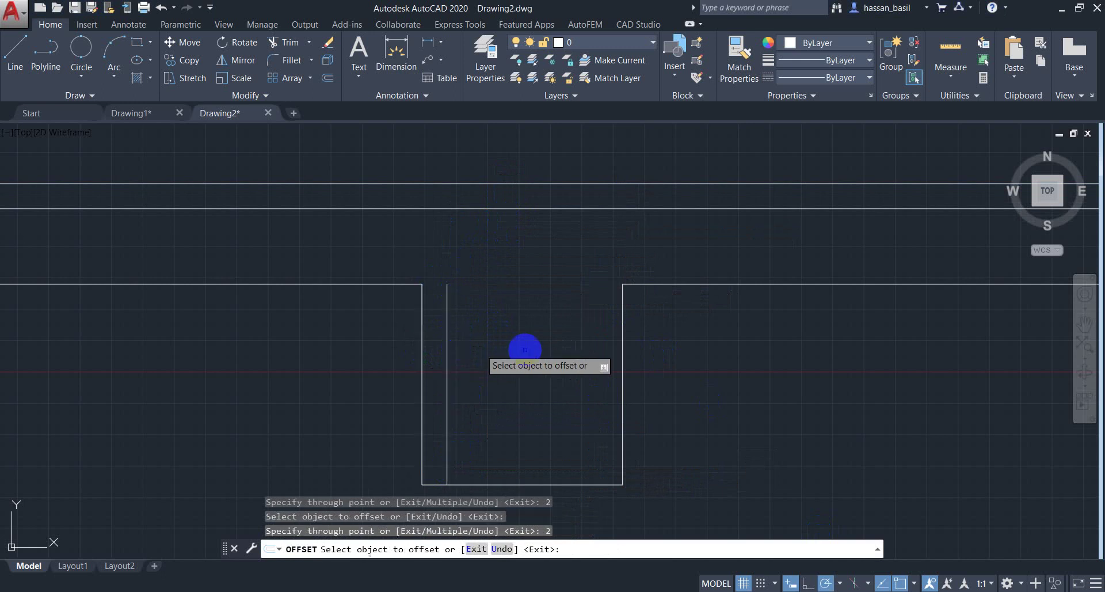
click(622, 352)
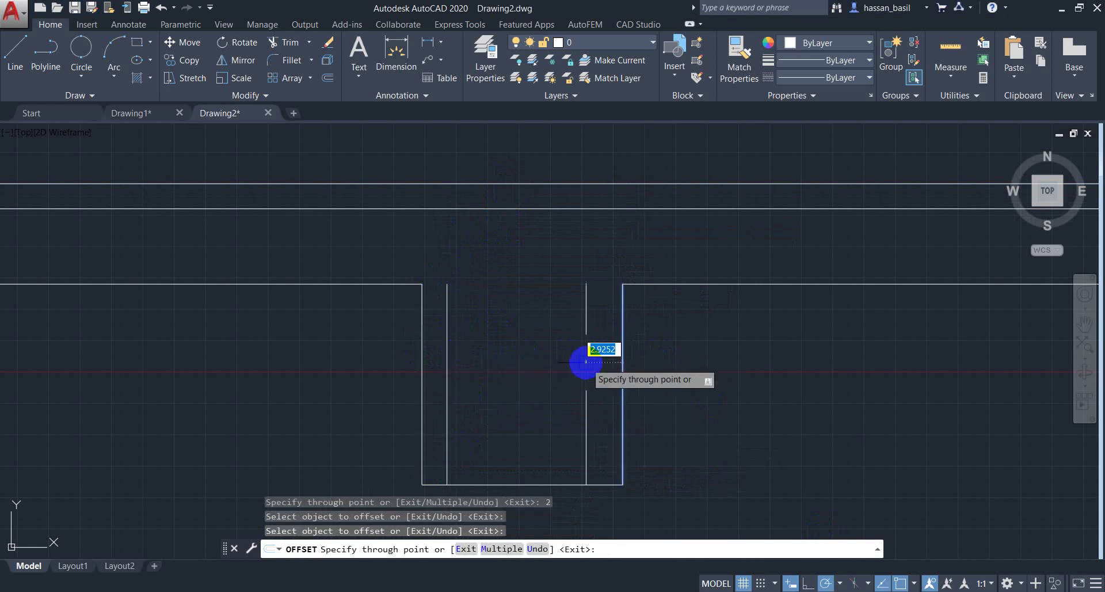
key(Return)
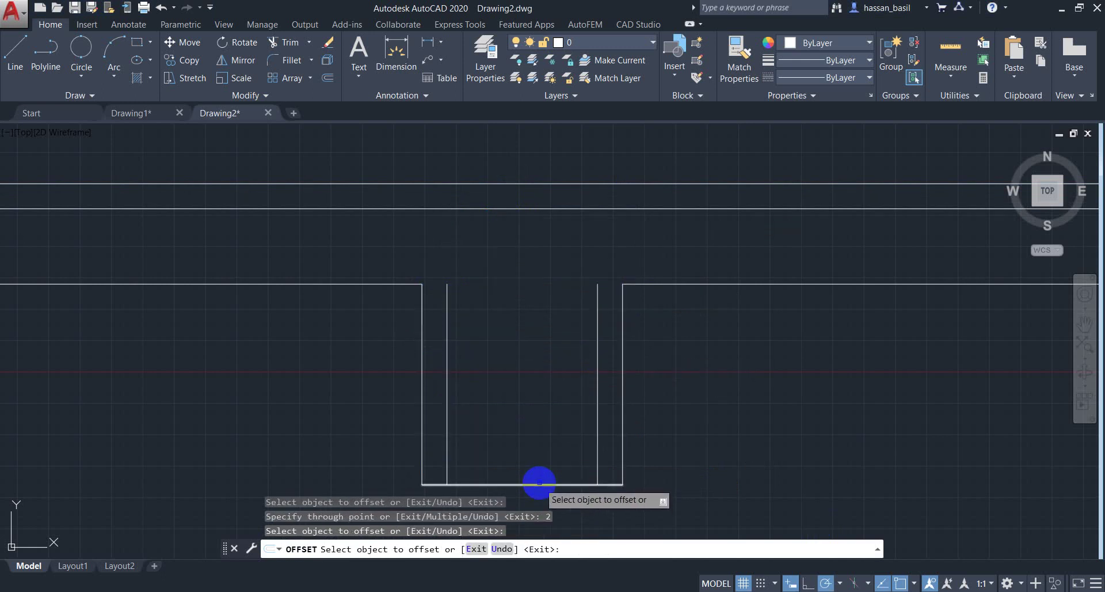
click(538, 485)
key(Return)
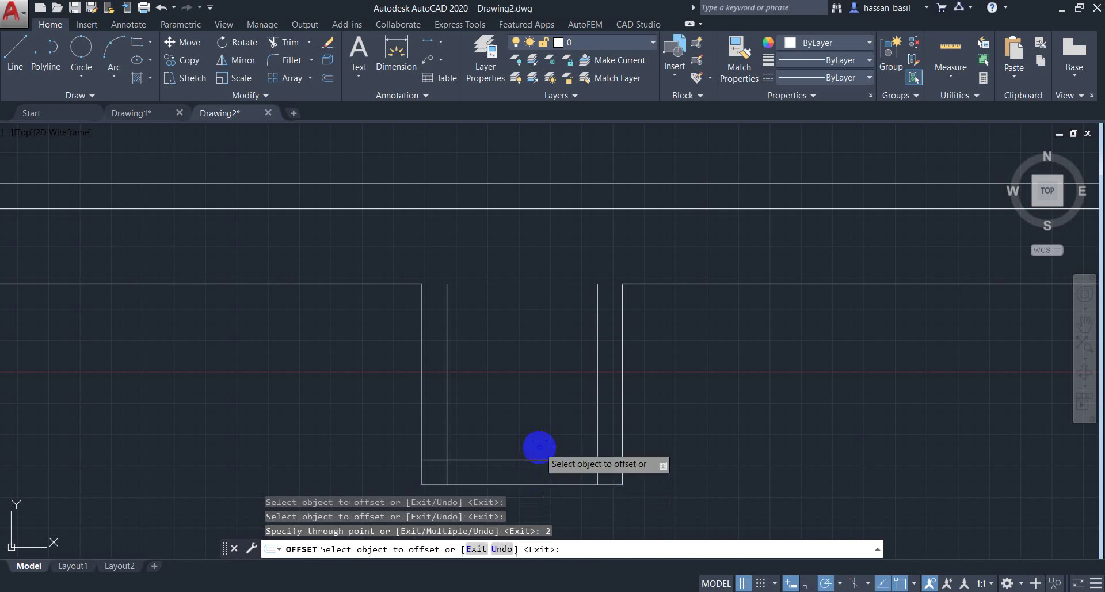
Step: Start a line at the midpoint of the offset line below the slab's top edge
key(Escape)
click(23, 55)
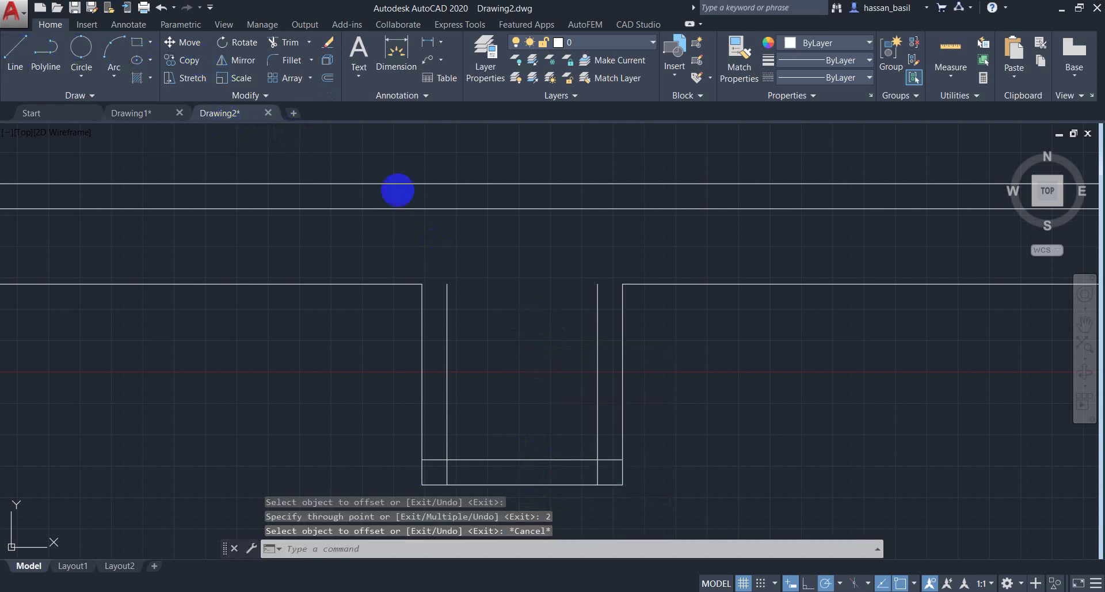
click(522, 209)
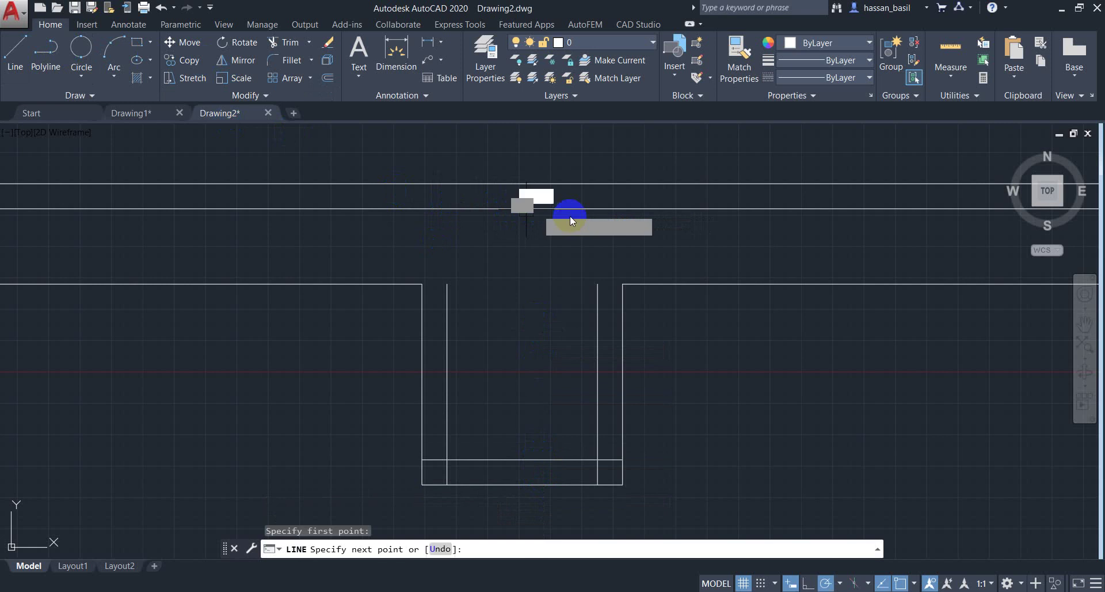
scroll(570, 215, down, 3)
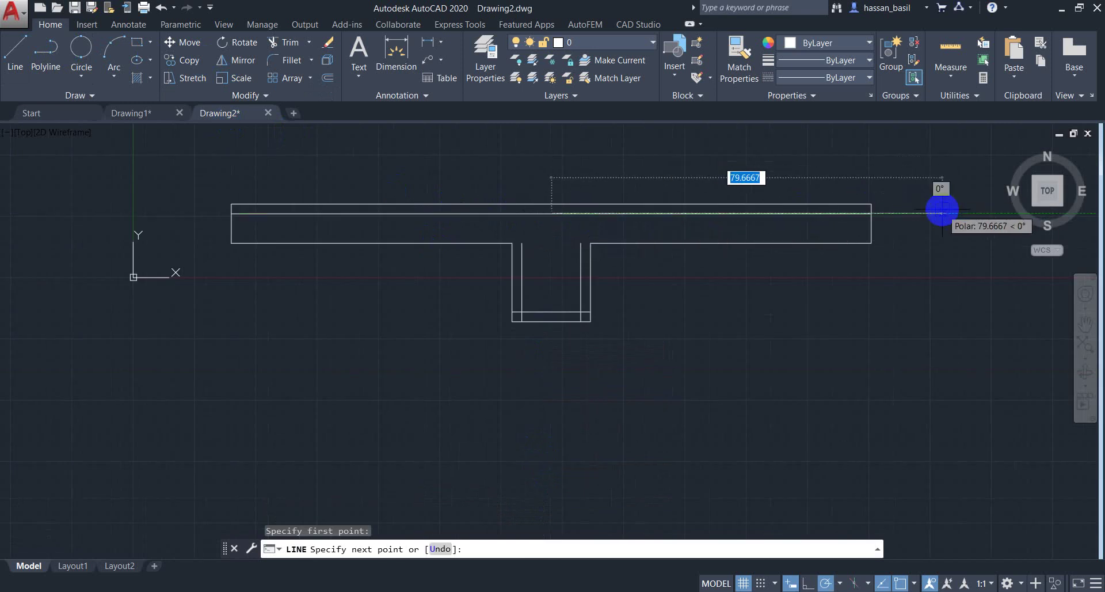
Step: Switch to the Word document and correct the concluded b_s value to match the l_n/10 result
key(alt+Tab)
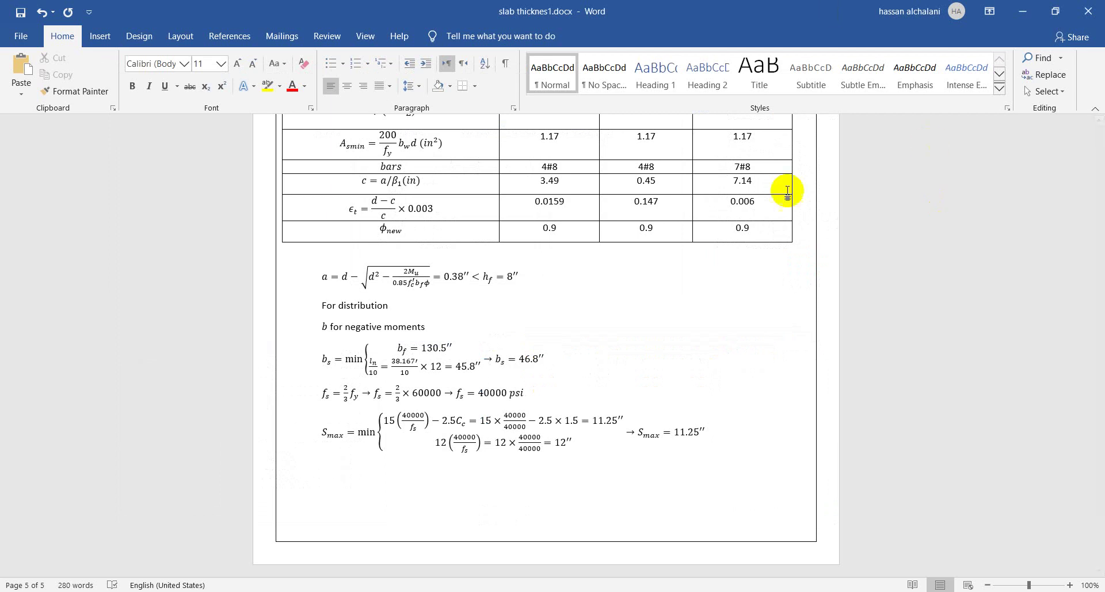
click(529, 359)
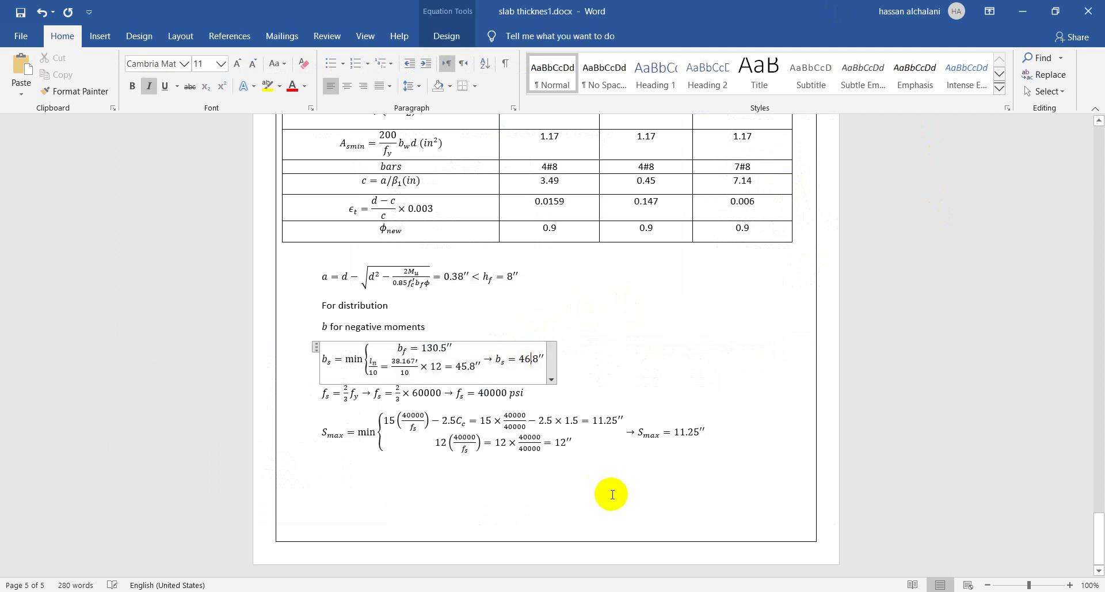
key(BackSpace)
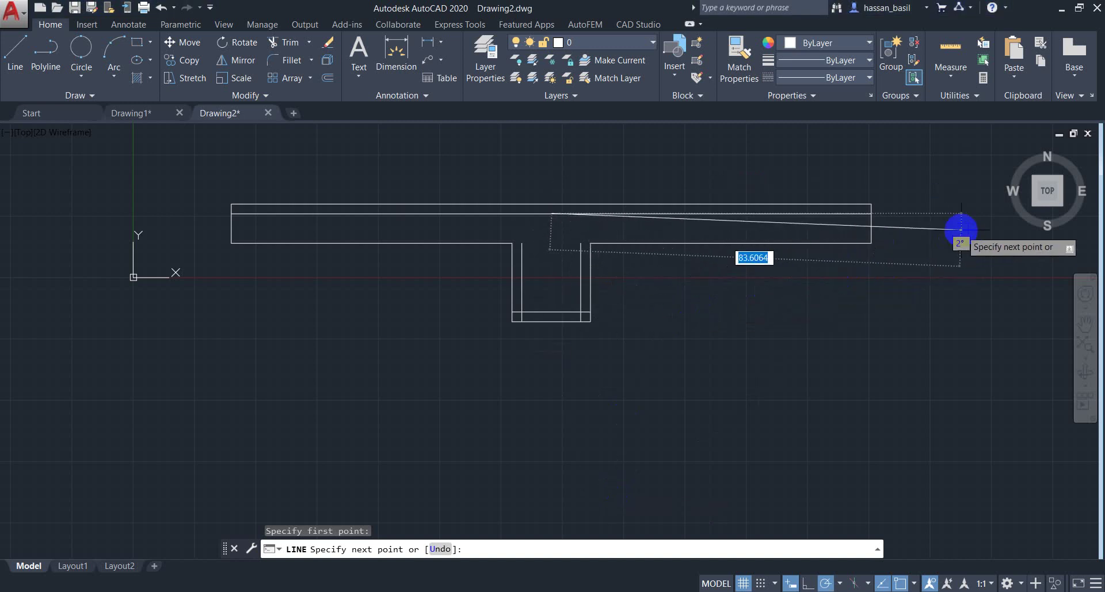
Step: Back in AutoCAD, draw the line 22.9 to the right from the midpoint, ending with a downward leg about 3.7 long
text(22.)
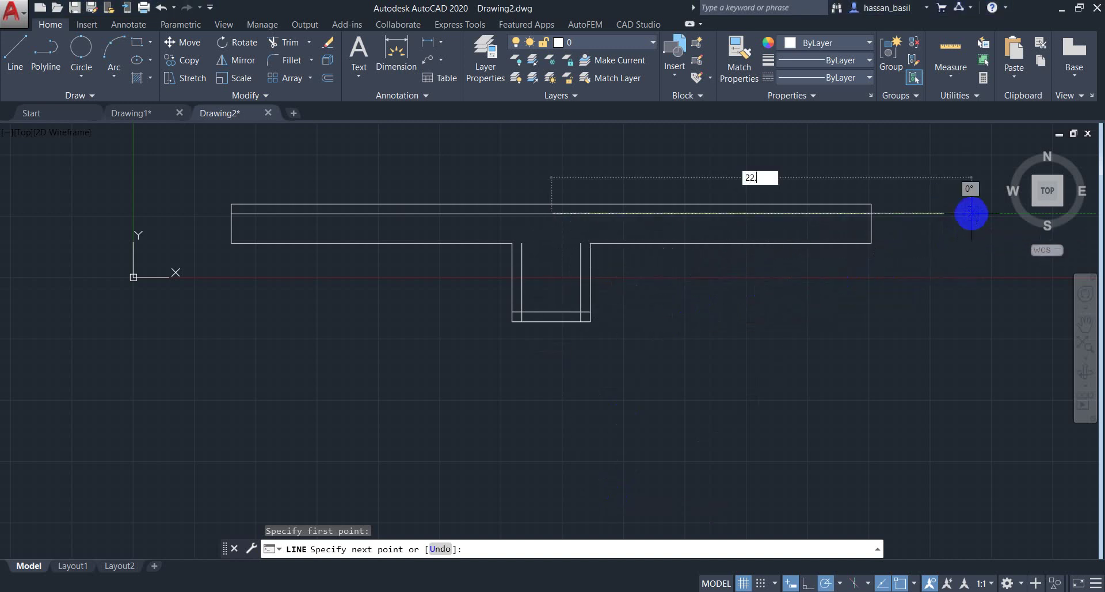
text(9)
key(Return)
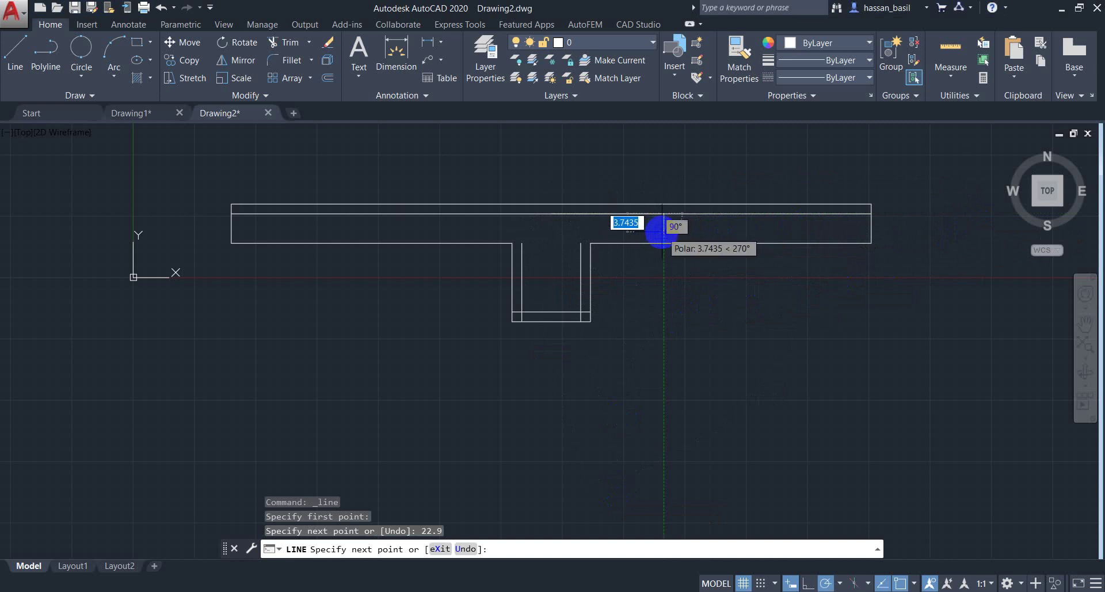
click(663, 230)
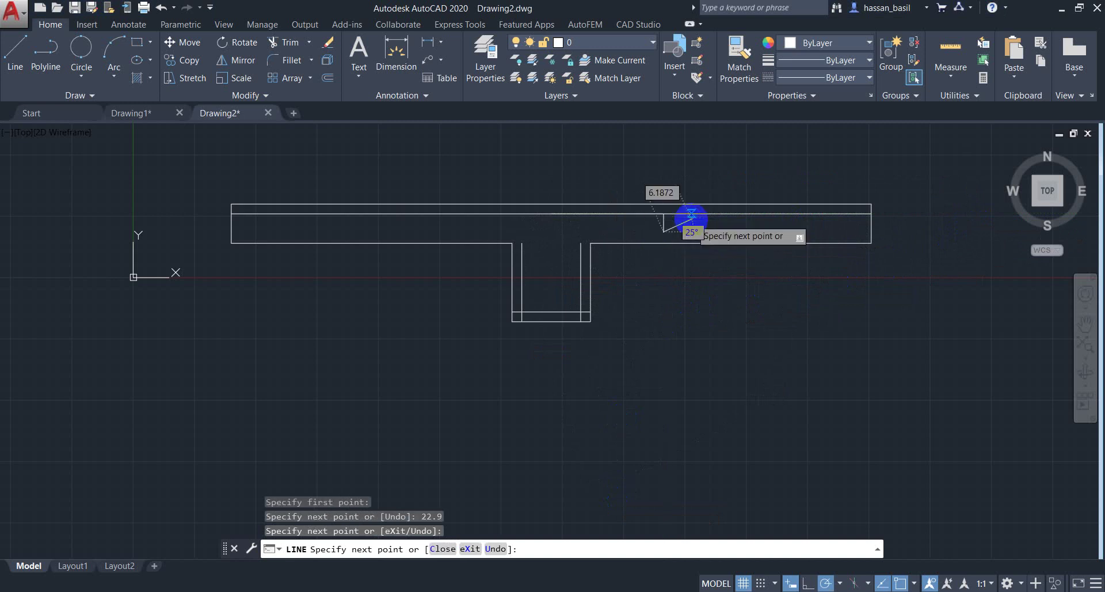
key(Escape)
Step: Trim the slab's upper offset line beyond the right vertical leg
click(662, 224)
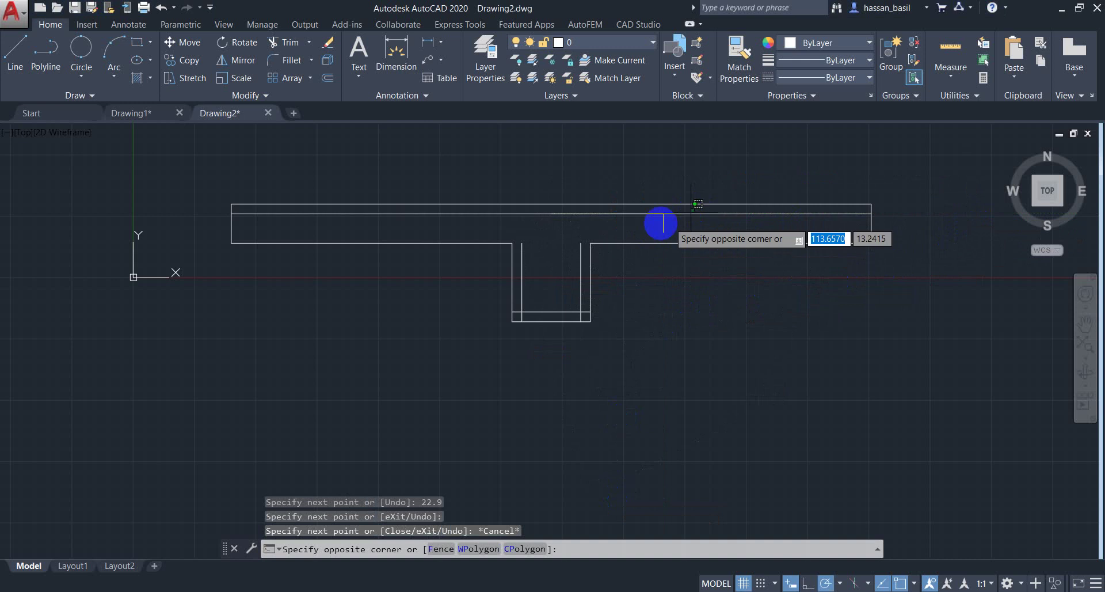
click(627, 229)
text(tr)
key(Return)
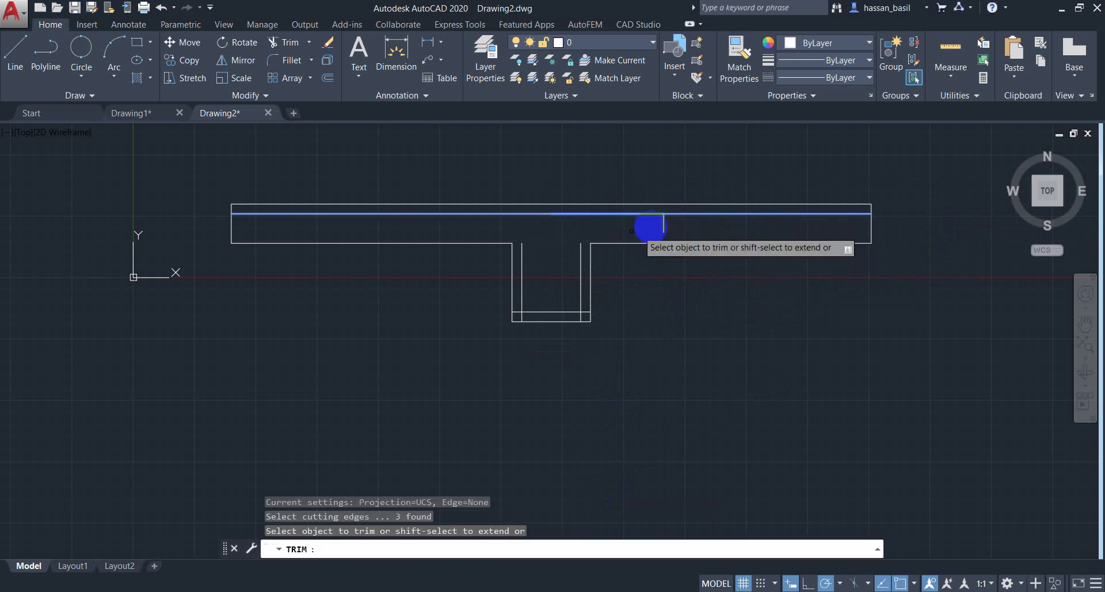
click(669, 215)
key(Escape)
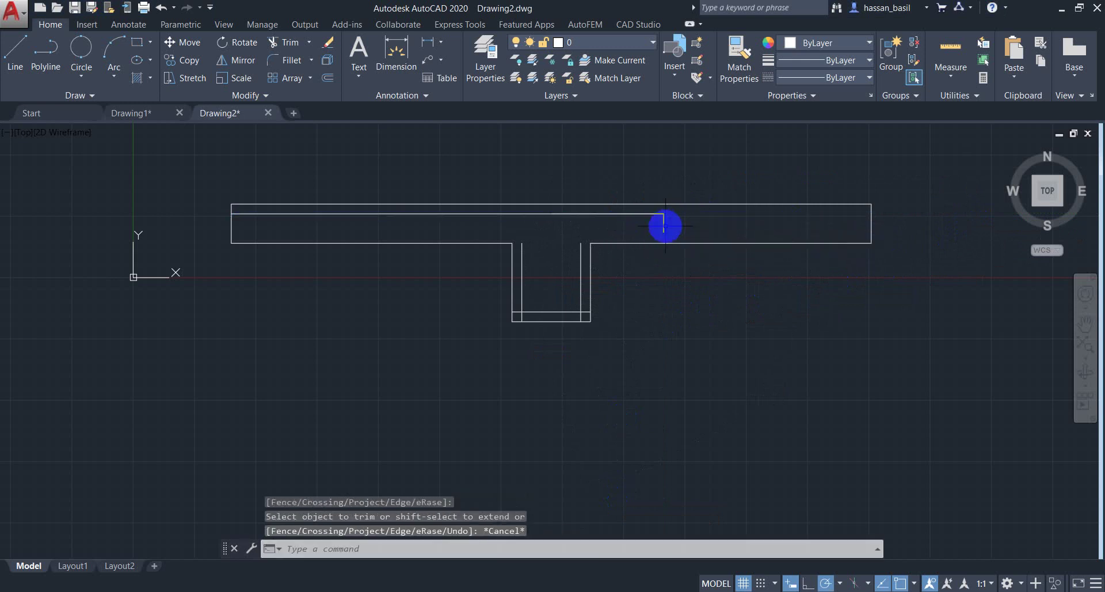
Step: Mirror the right vertical leg about the section's vertical centreline, keeping the original
click(662, 224)
key(Return)
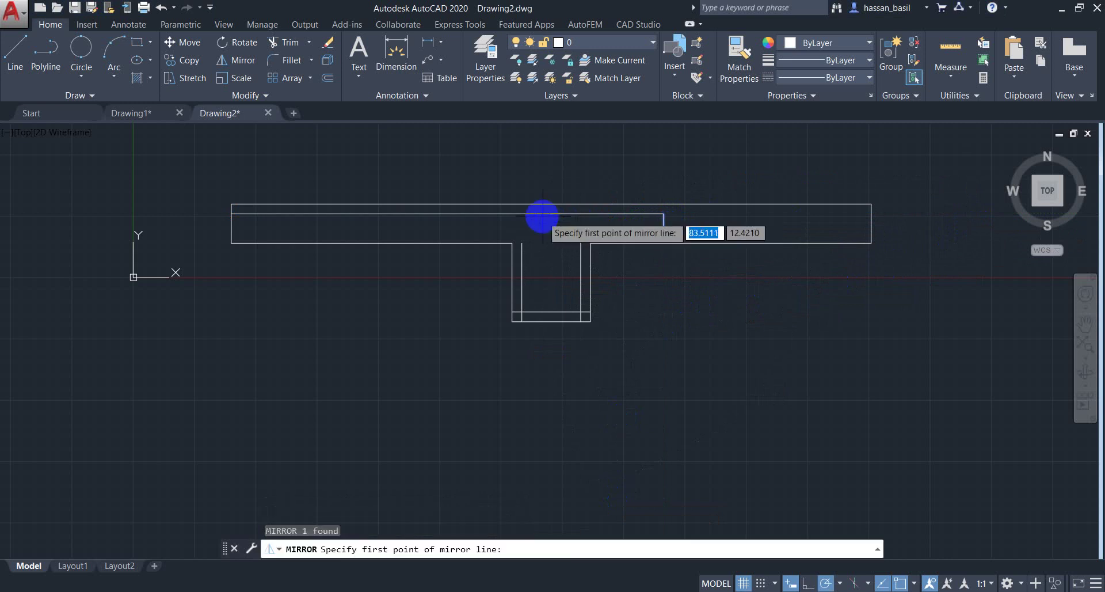
click(552, 213)
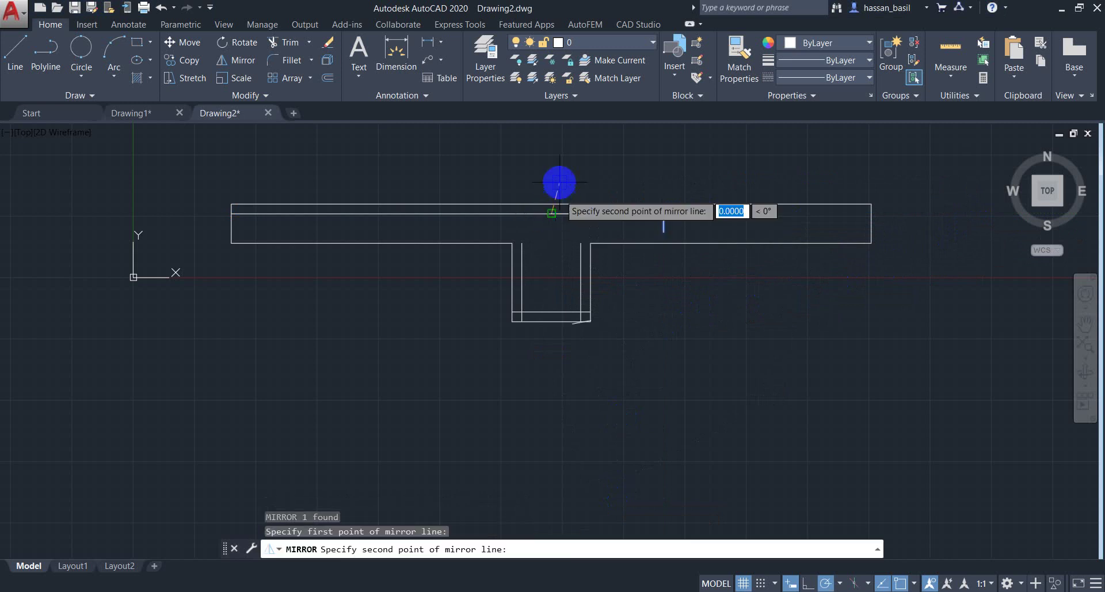
click(558, 166)
key(Return)
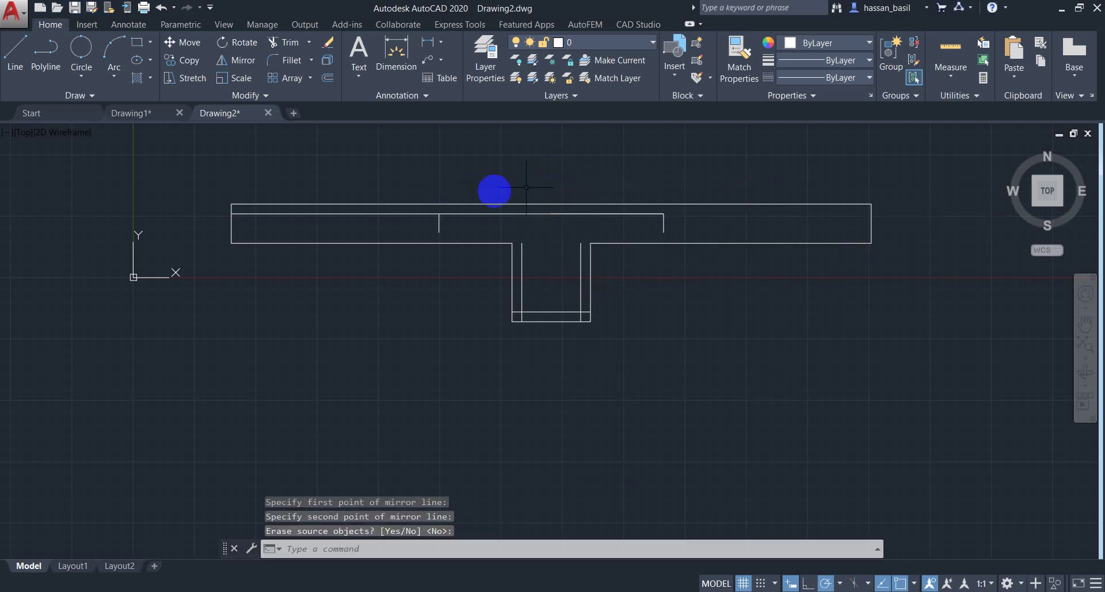
Step: Trim the slab's upper offset line beyond the left vertical leg
click(722, 141)
click(129, 336)
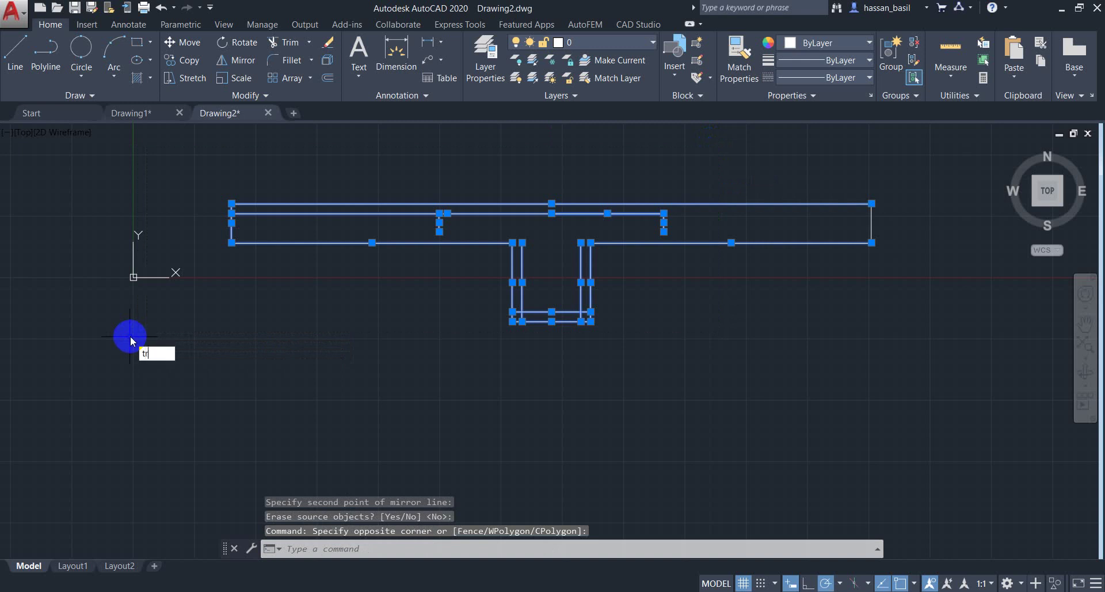
key(Return)
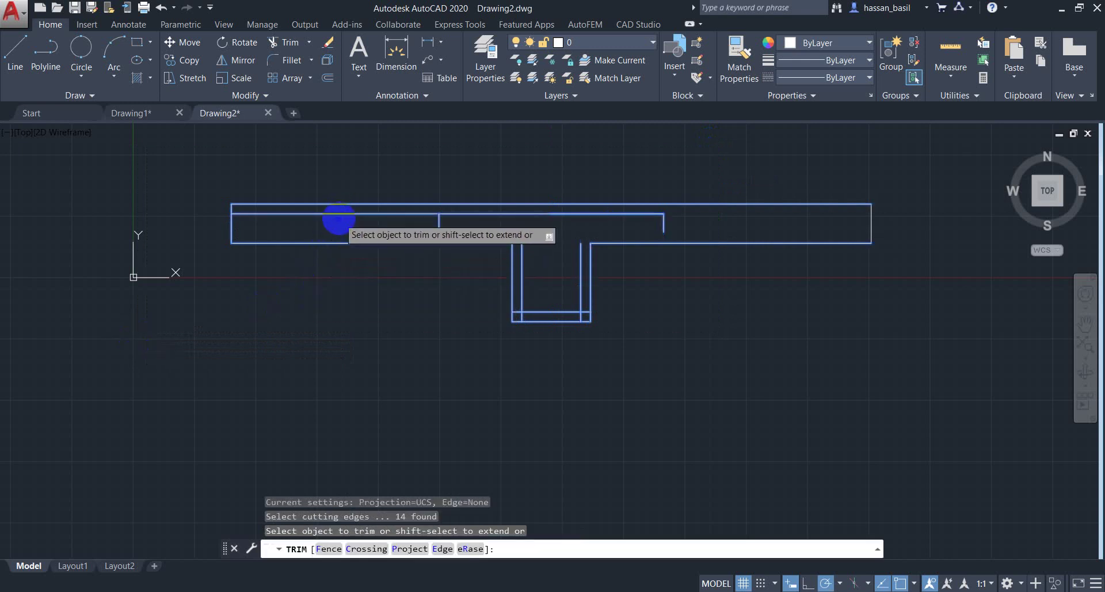
click(340, 214)
key(Escape)
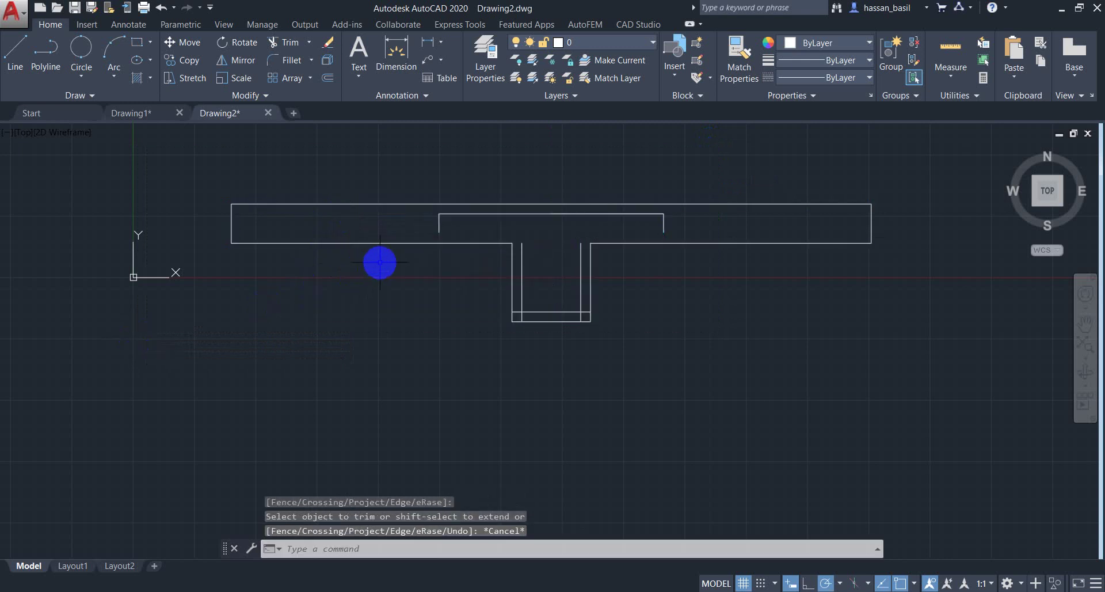
text(o)
key(Return)
key(Return)
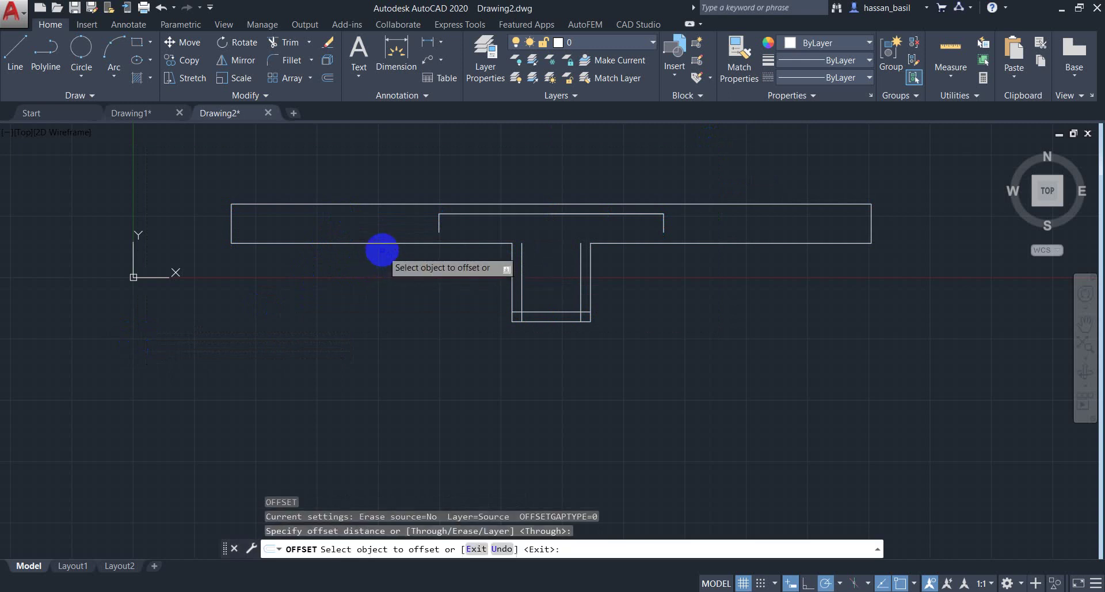
click(382, 243)
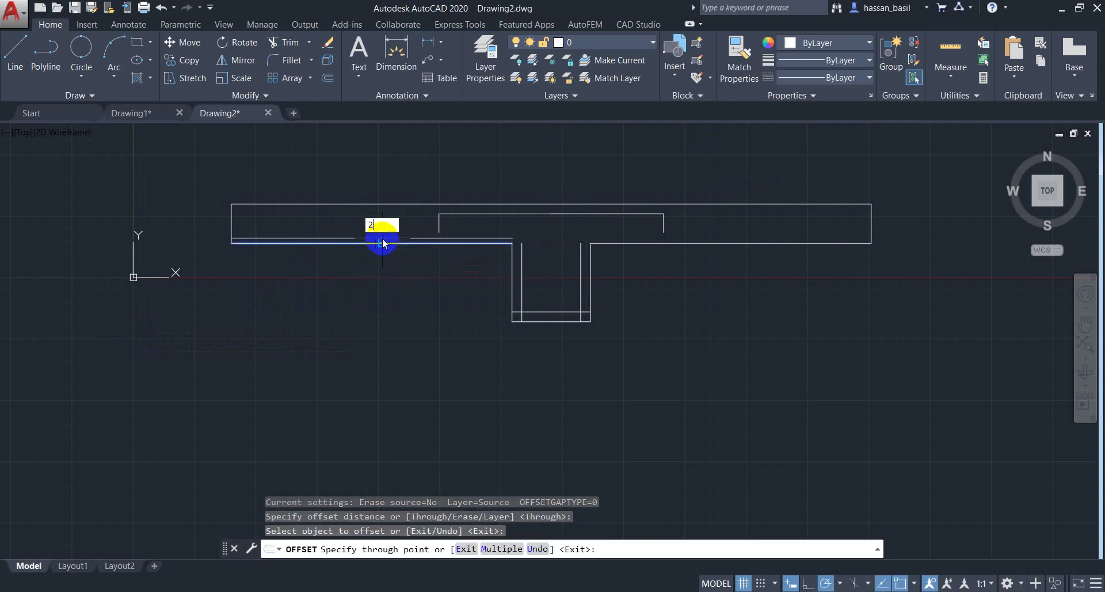
key(BackSpace)
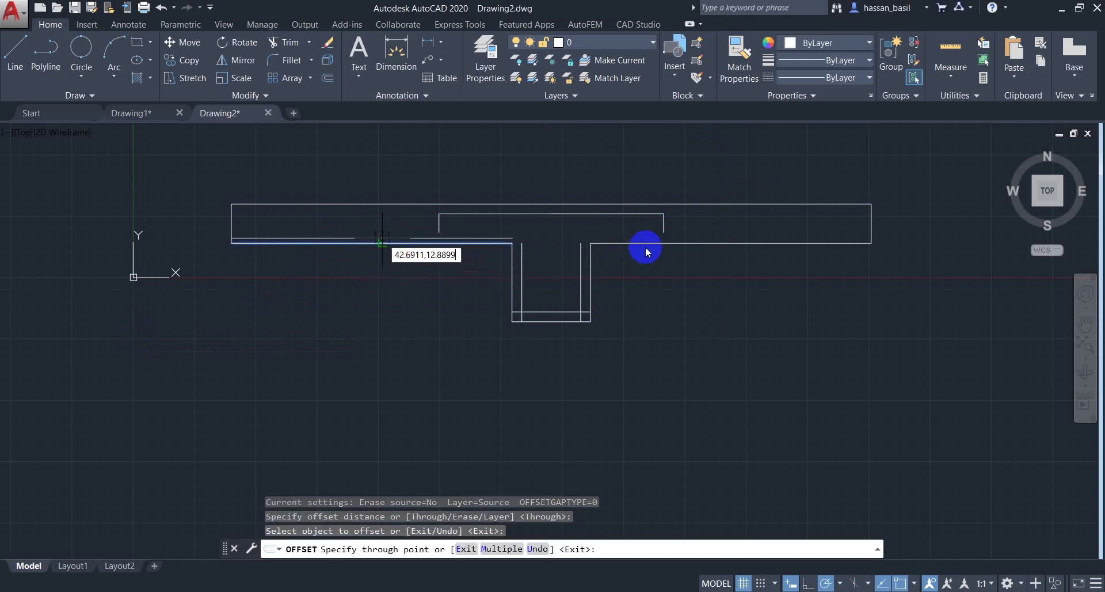
key(Escape)
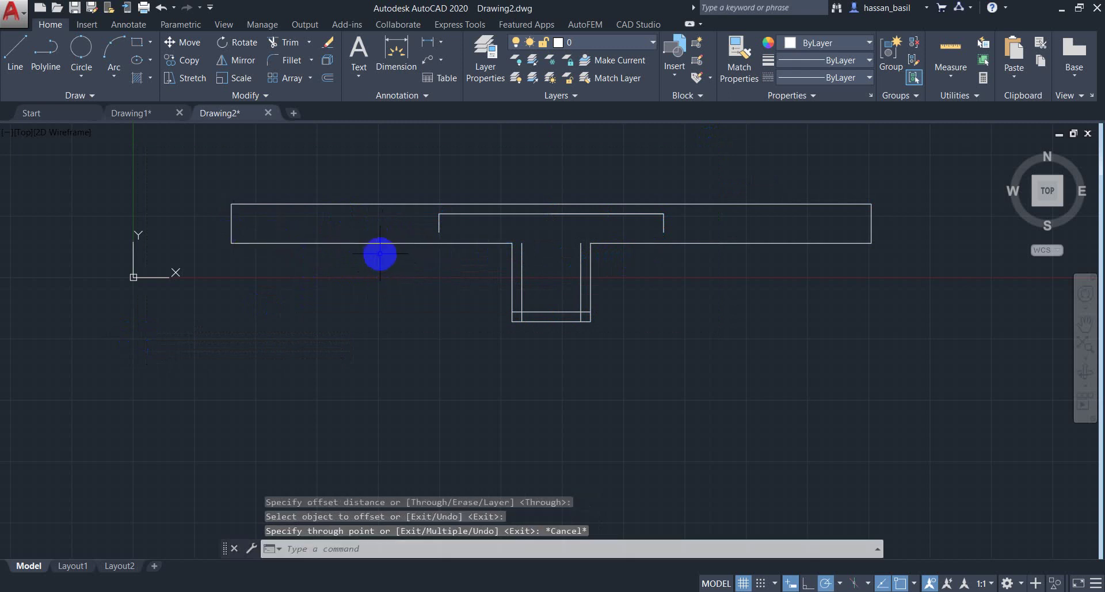
Step: Offset the slab's underside edges on both sides of the web upward by 2
key(Return)
key(Return)
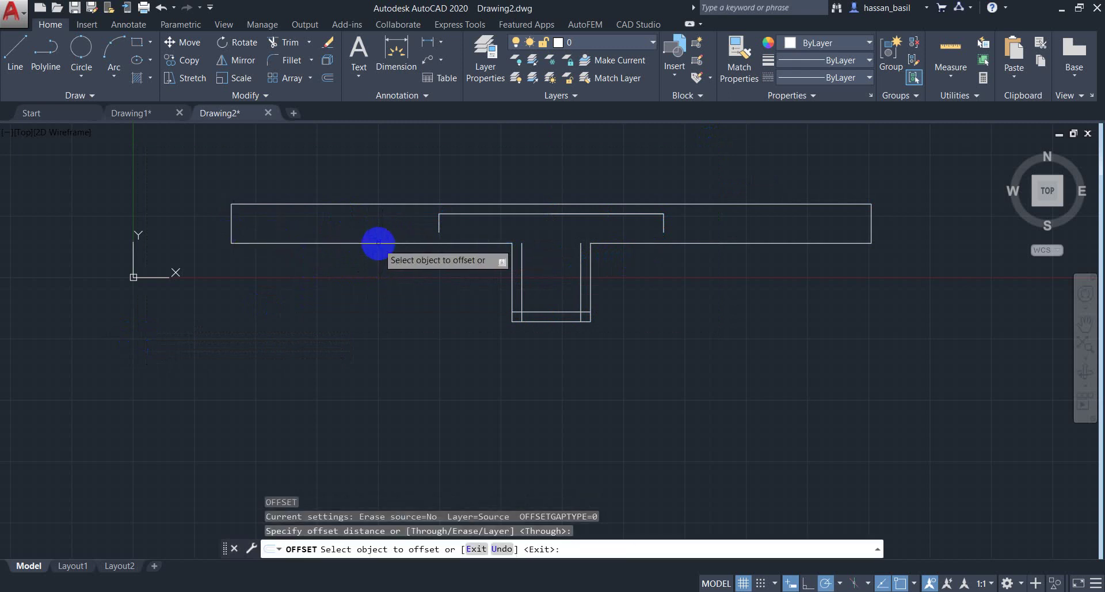
click(377, 243)
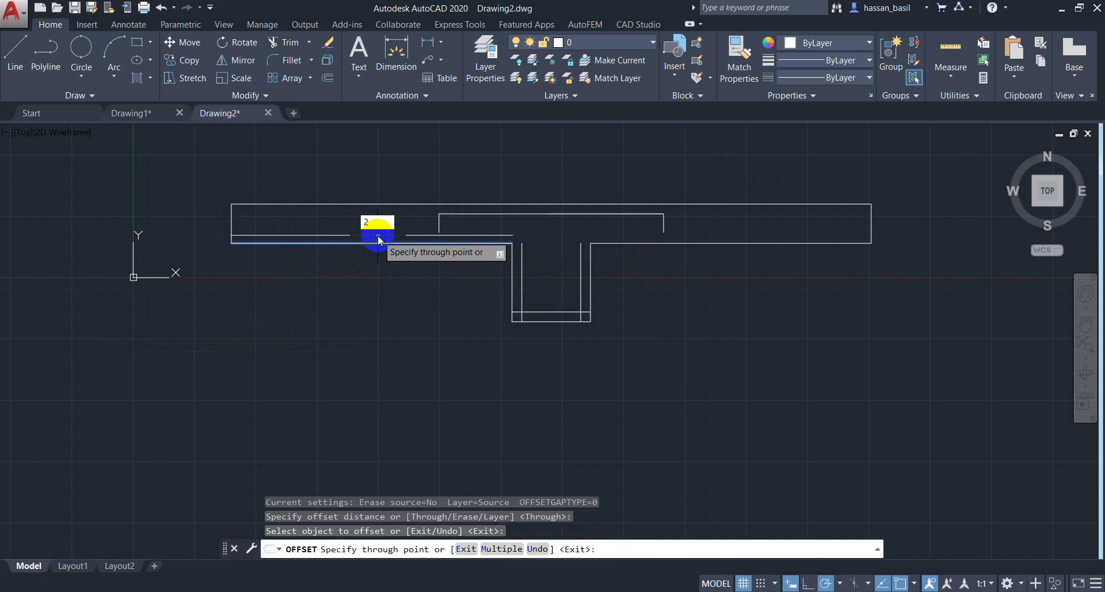
key(Return)
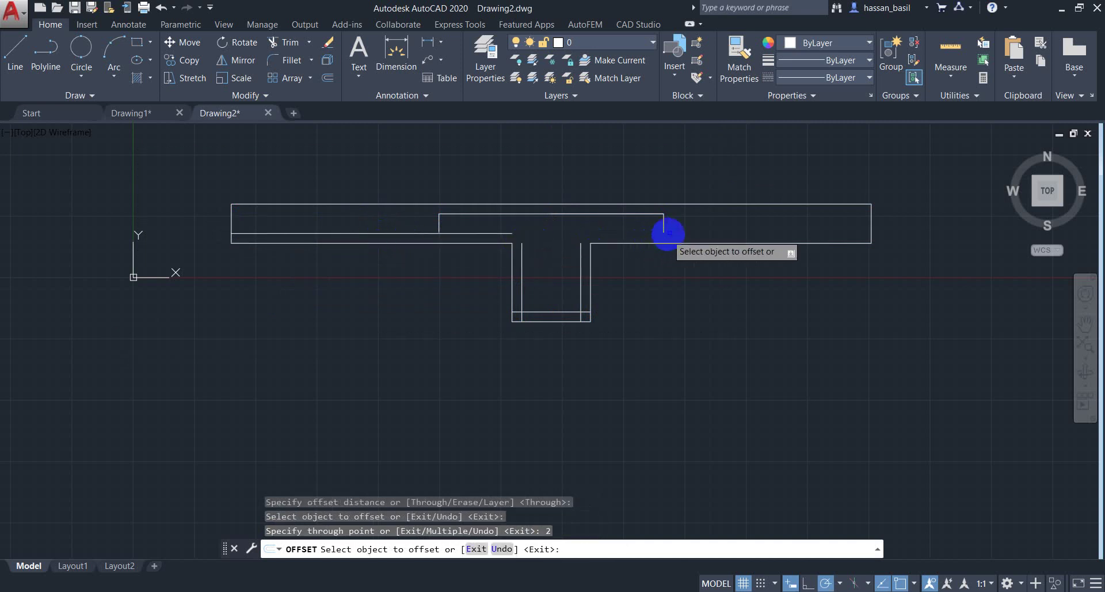
click(668, 242)
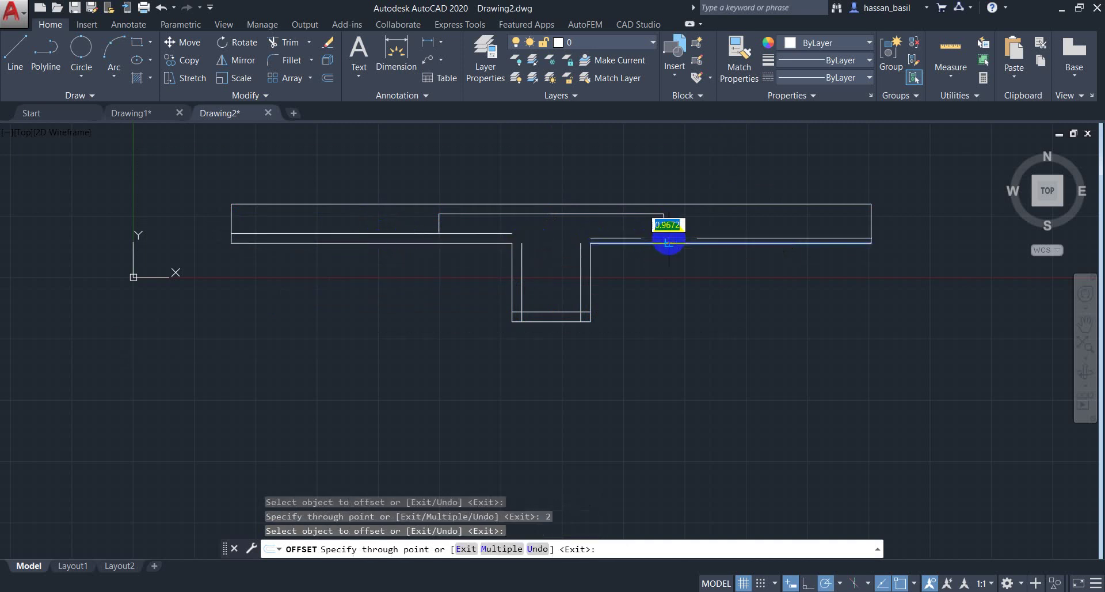
key(Return)
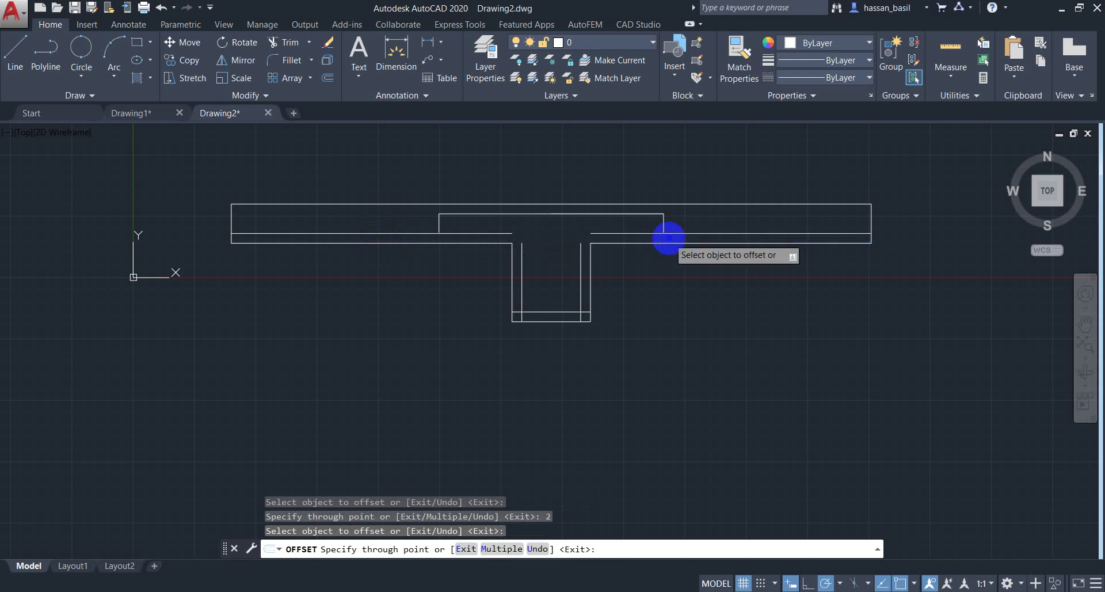
key(Escape)
Step: Stretch the right vertical leg down past the slab underside and the left leg down to the slab underside
scroll(681, 203, up, 4)
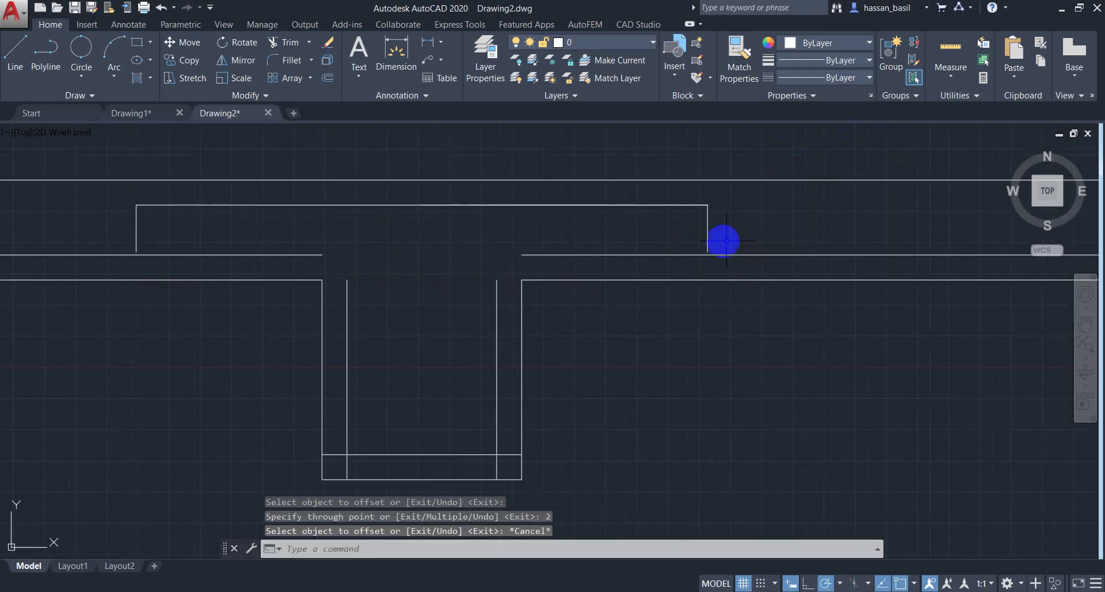
click(708, 232)
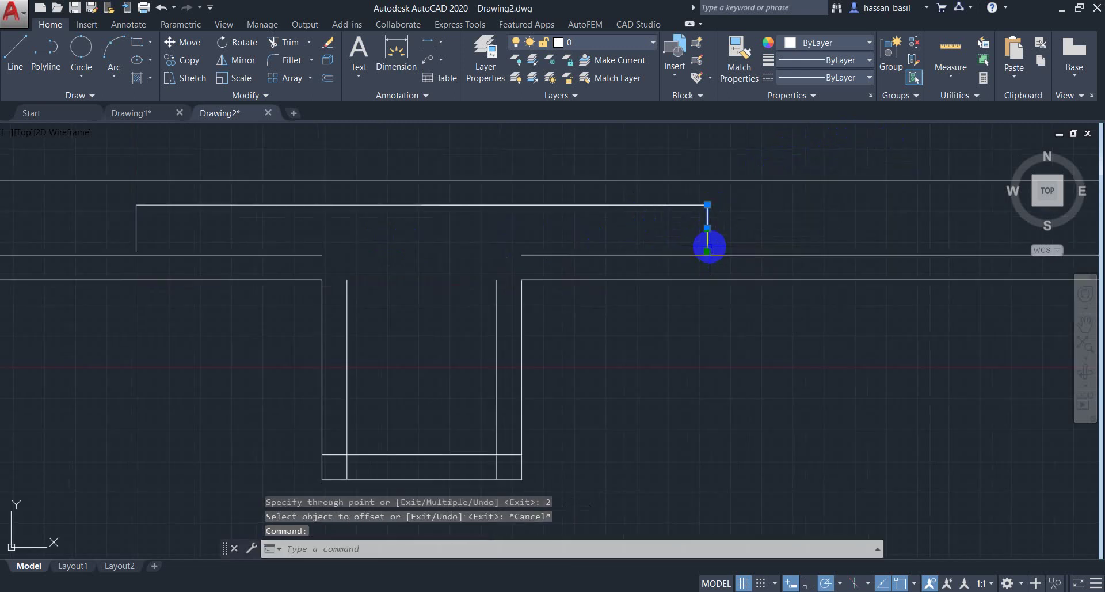
click(707, 253)
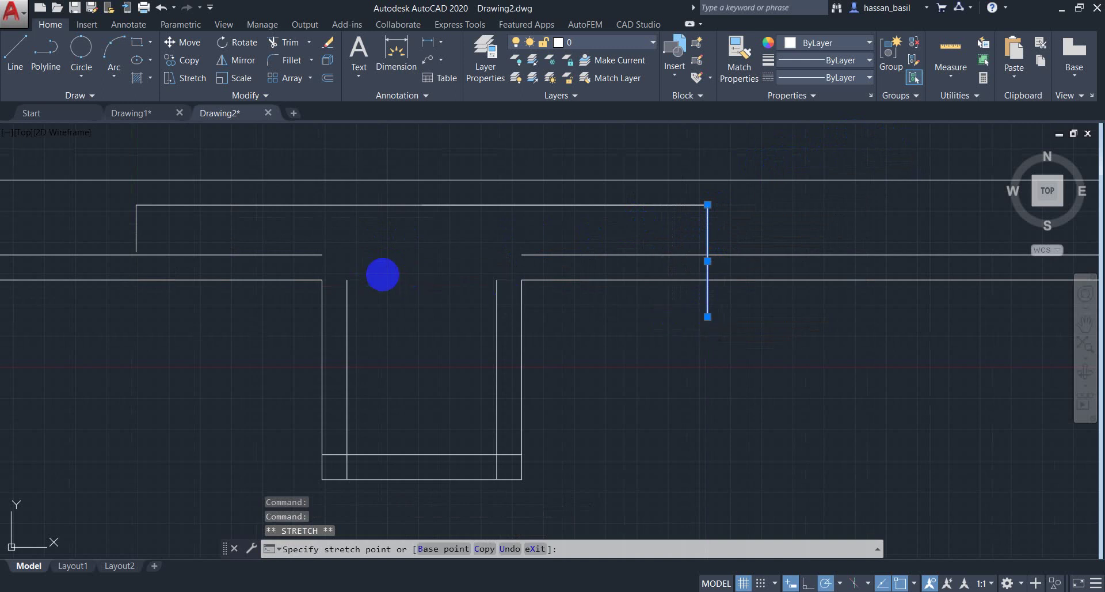
key(Escape)
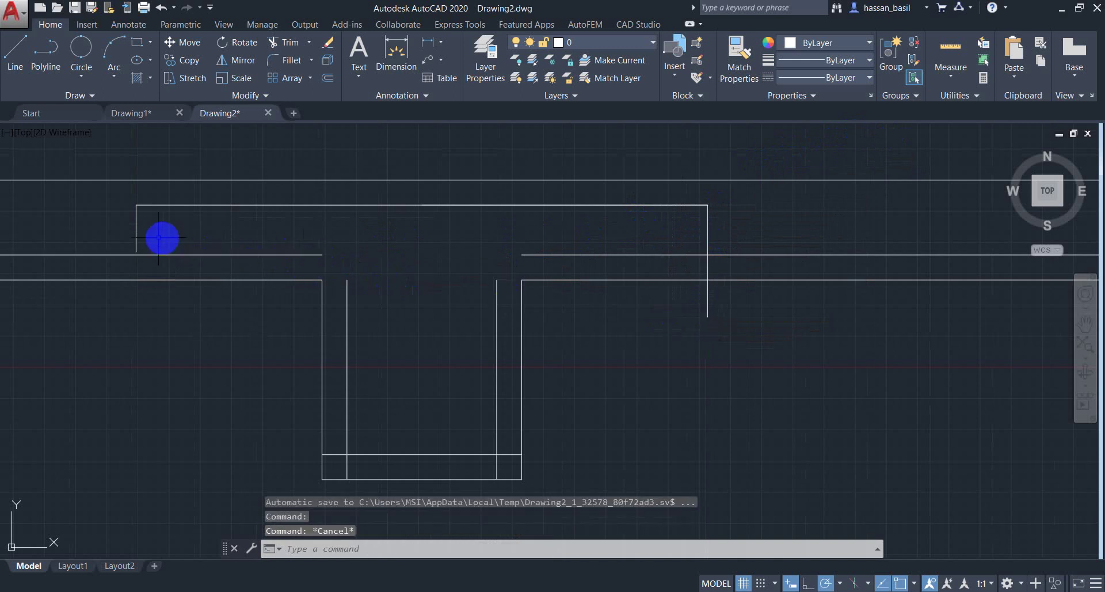
click(137, 250)
click(134, 251)
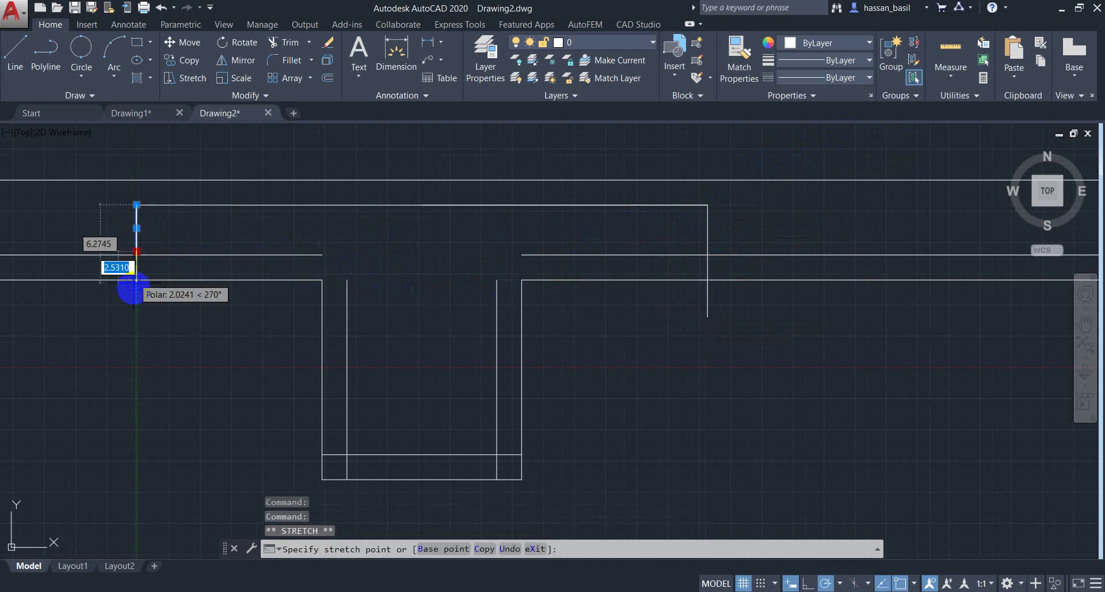
key(Escape)
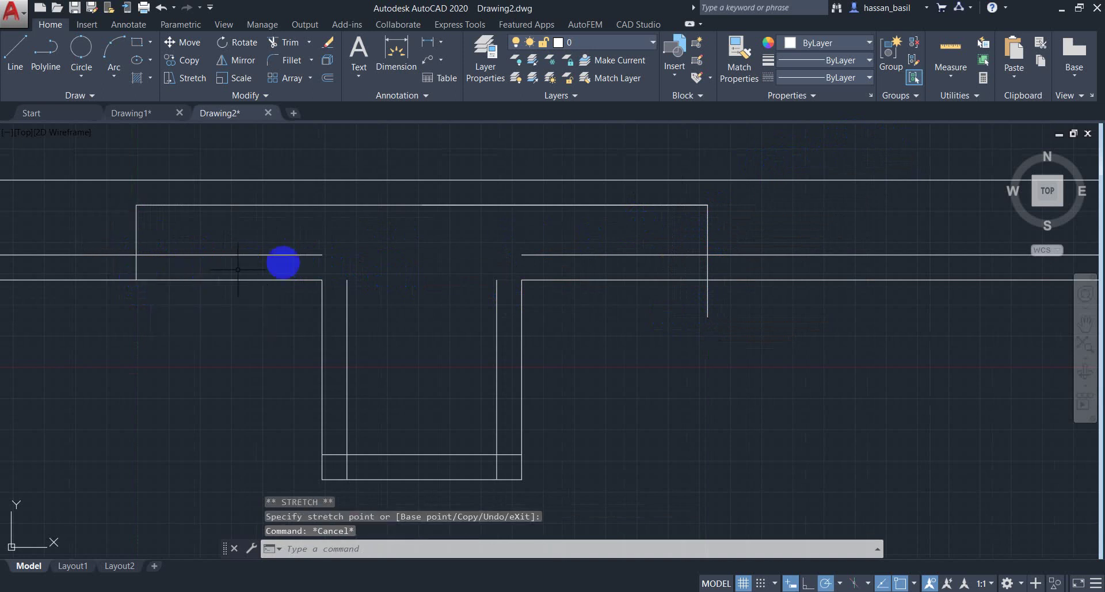
Step: Trim both side legs and the offset lines above the slab underside so they meet at the flange outline's lower corners
click(784, 183)
click(12, 351)
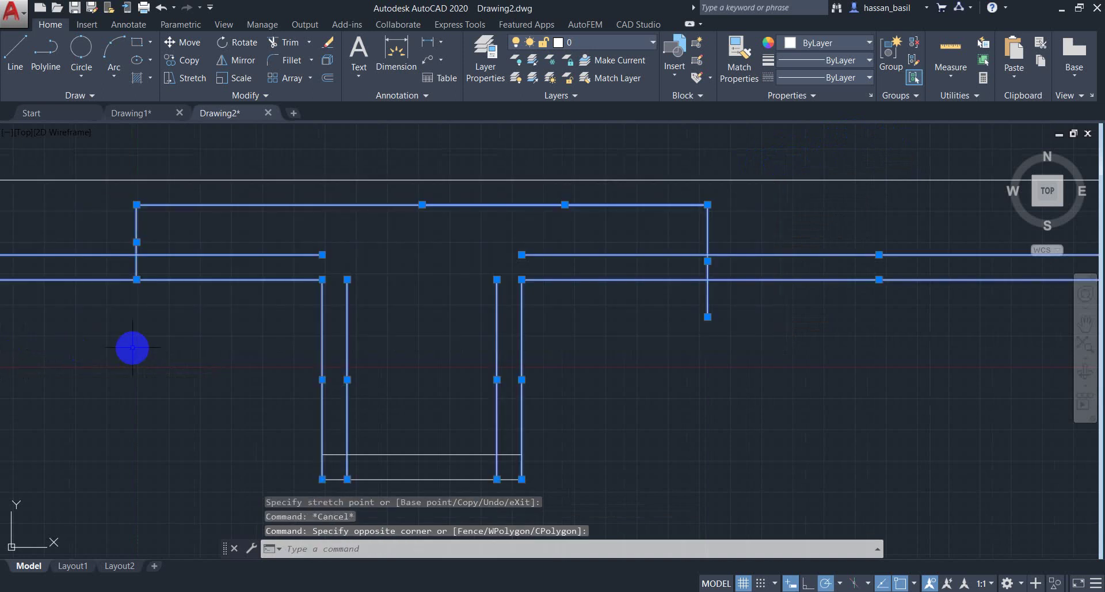
key(Return)
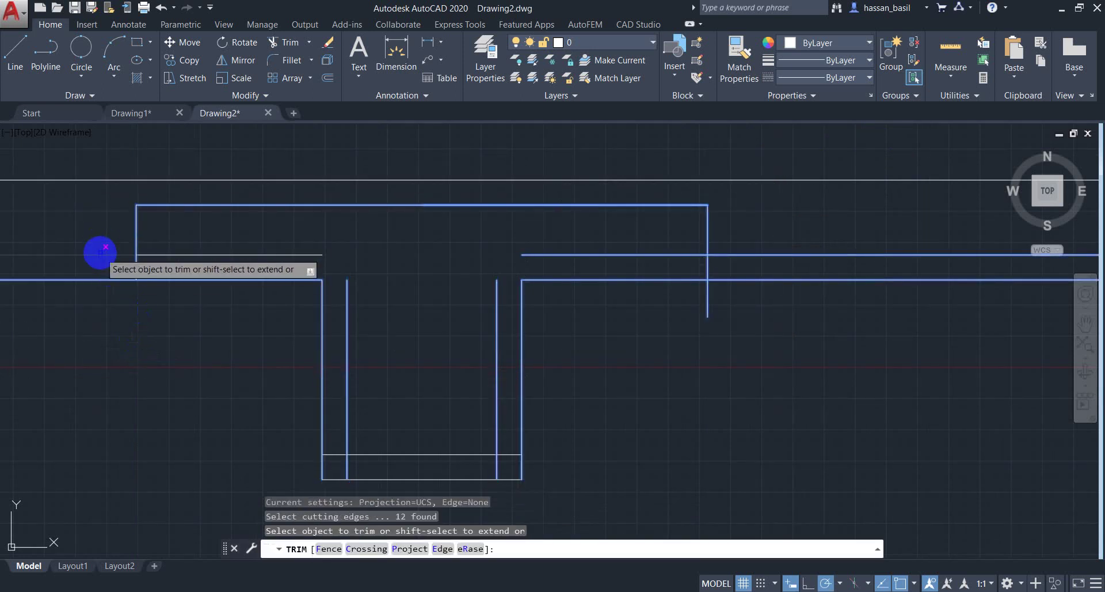
click(99, 254)
click(180, 280)
click(138, 268)
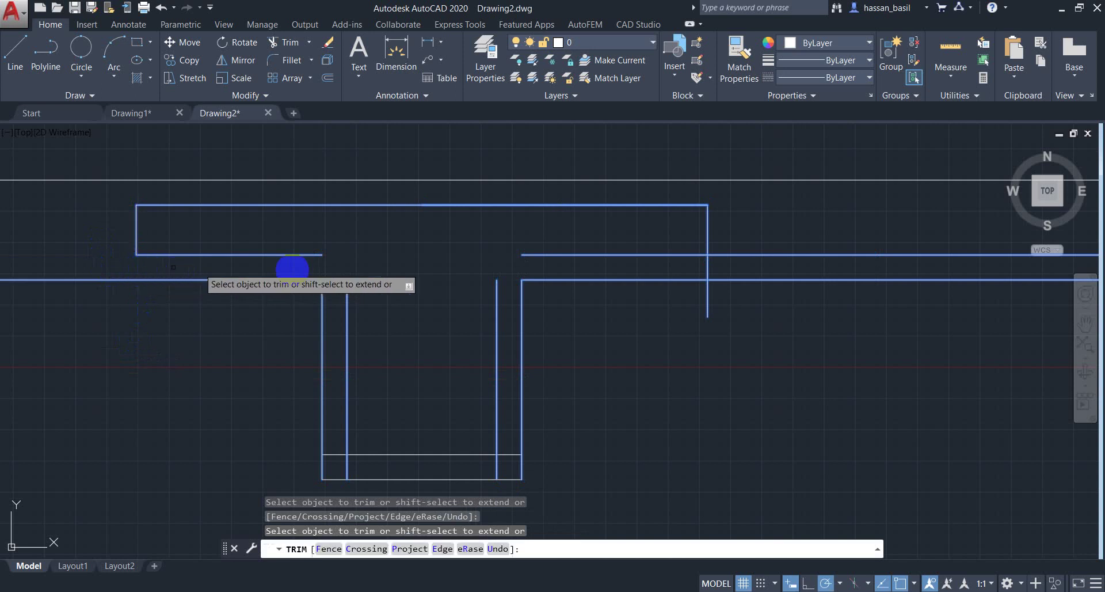
click(708, 313)
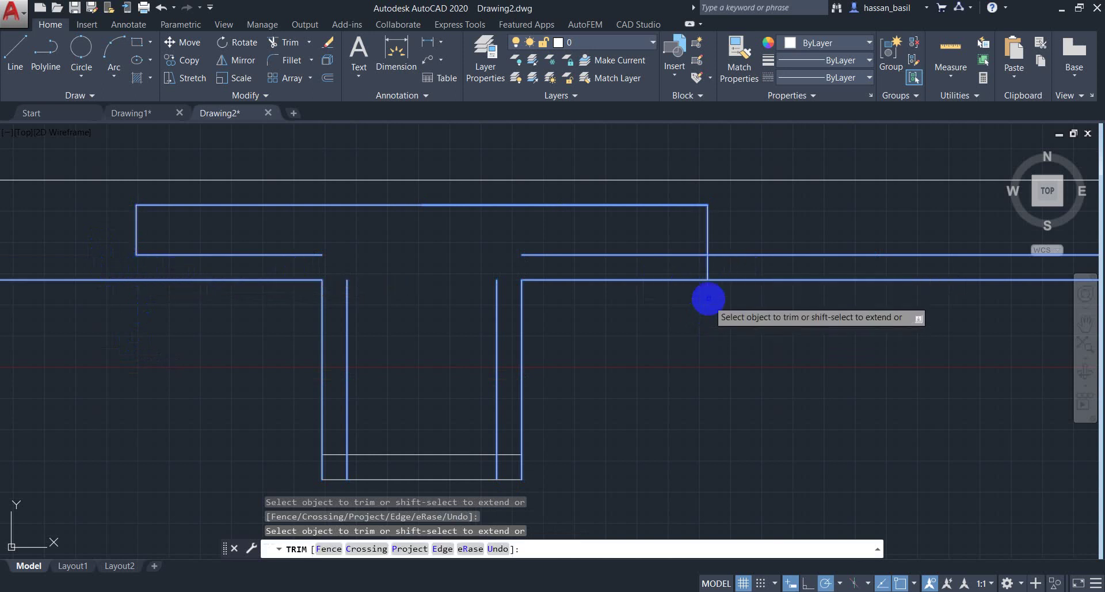
click(712, 269)
click(734, 255)
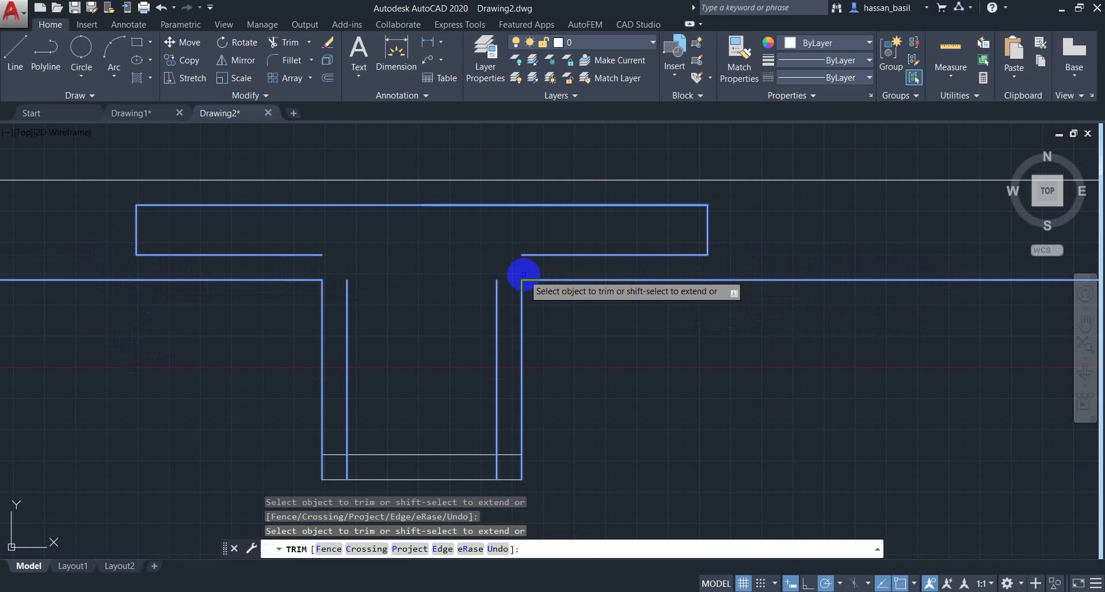
key(Escape)
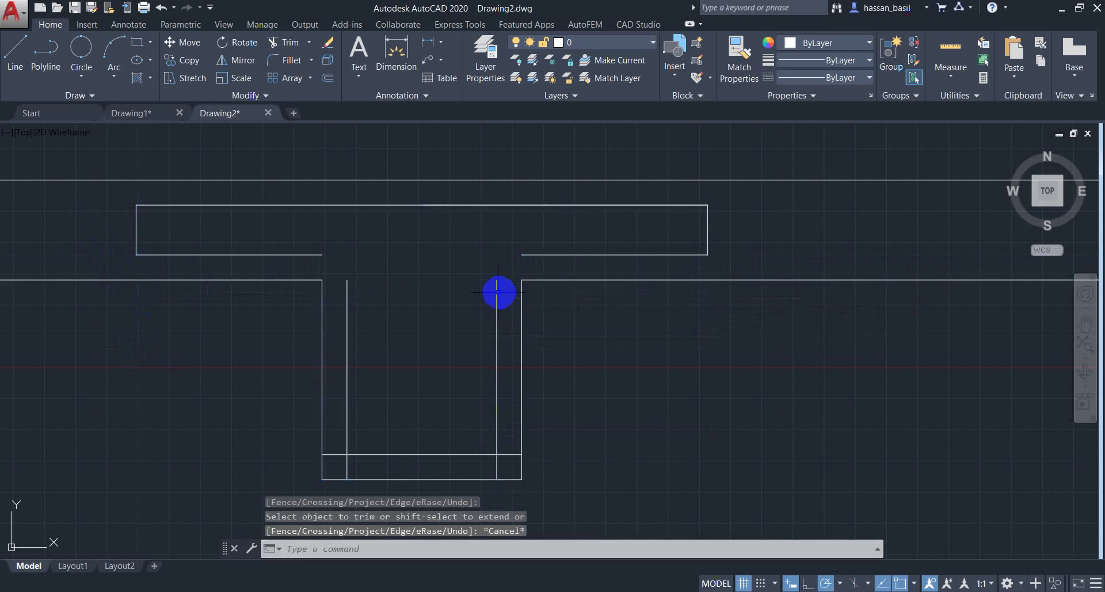
Step: Stretch the inner right web line up to flange outline level and extend the right lower flange line to meet it
click(497, 292)
click(496, 280)
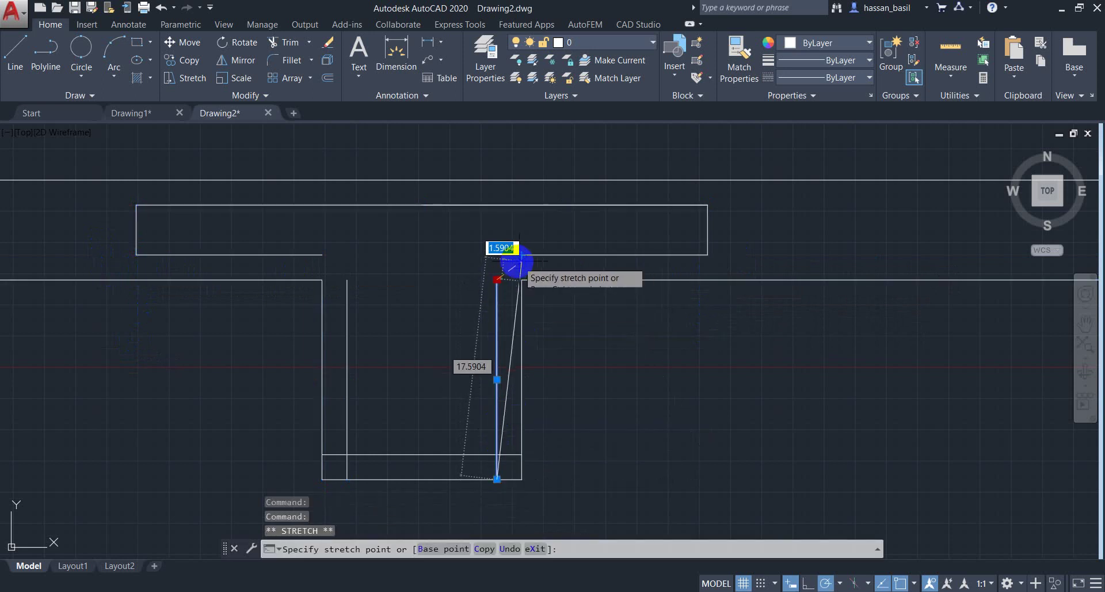
click(498, 260)
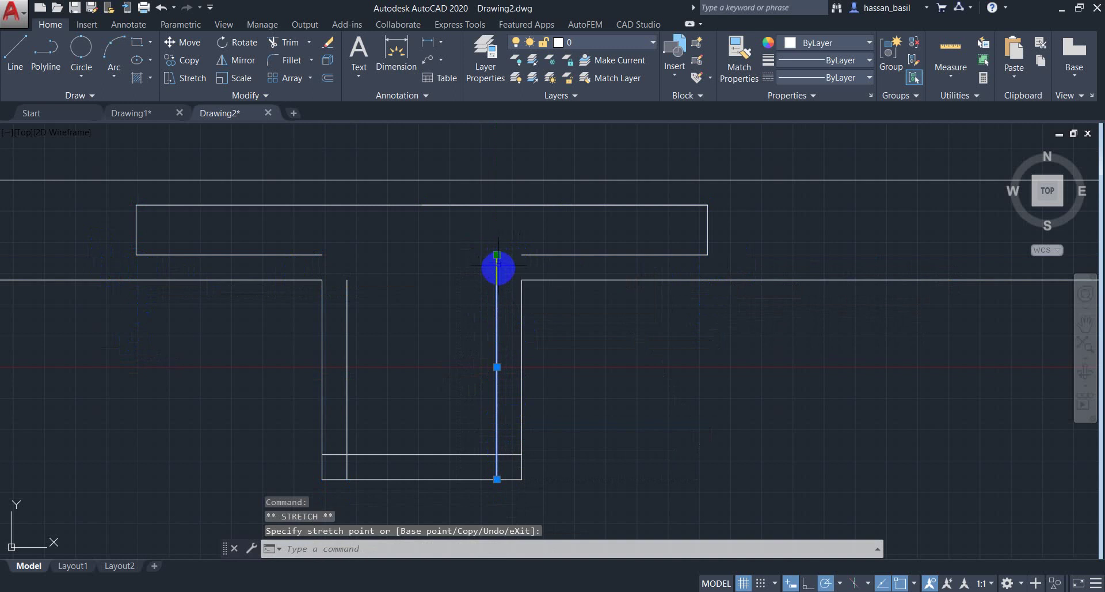
click(529, 257)
key(Escape)
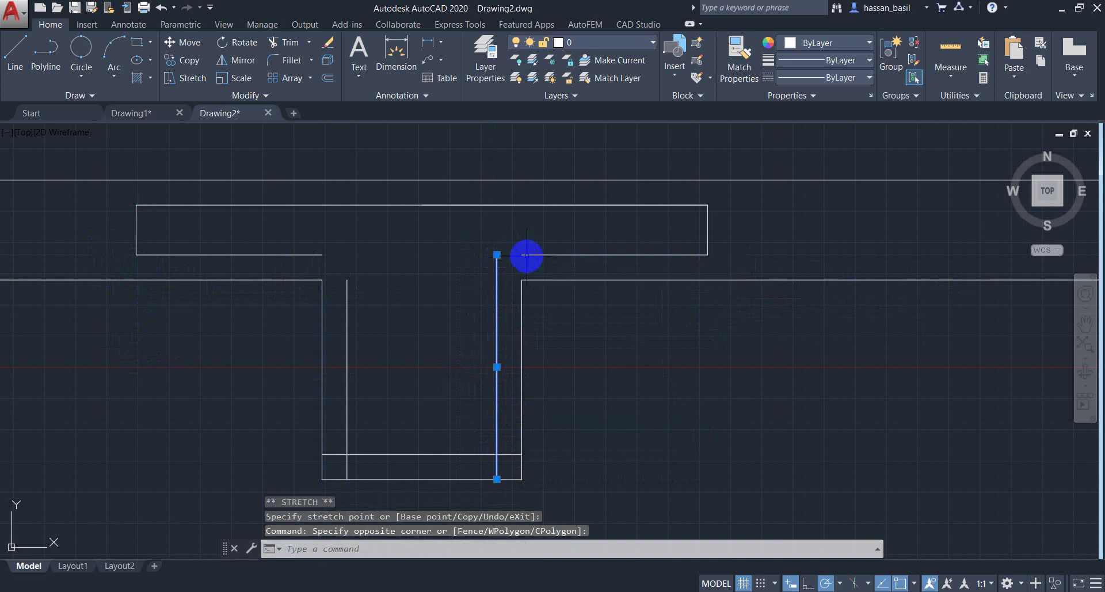
click(528, 254)
click(521, 255)
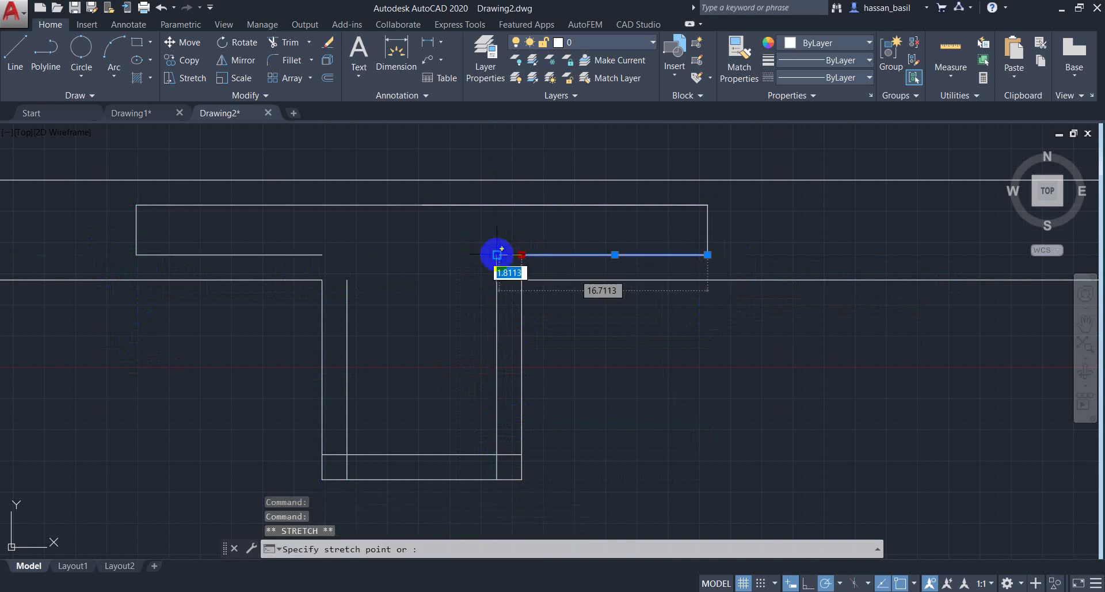
click(498, 255)
key(Escape)
Step: Stretch the inner left web line up 2 to flange outline level and extend the left lower flange line to meet it
click(347, 282)
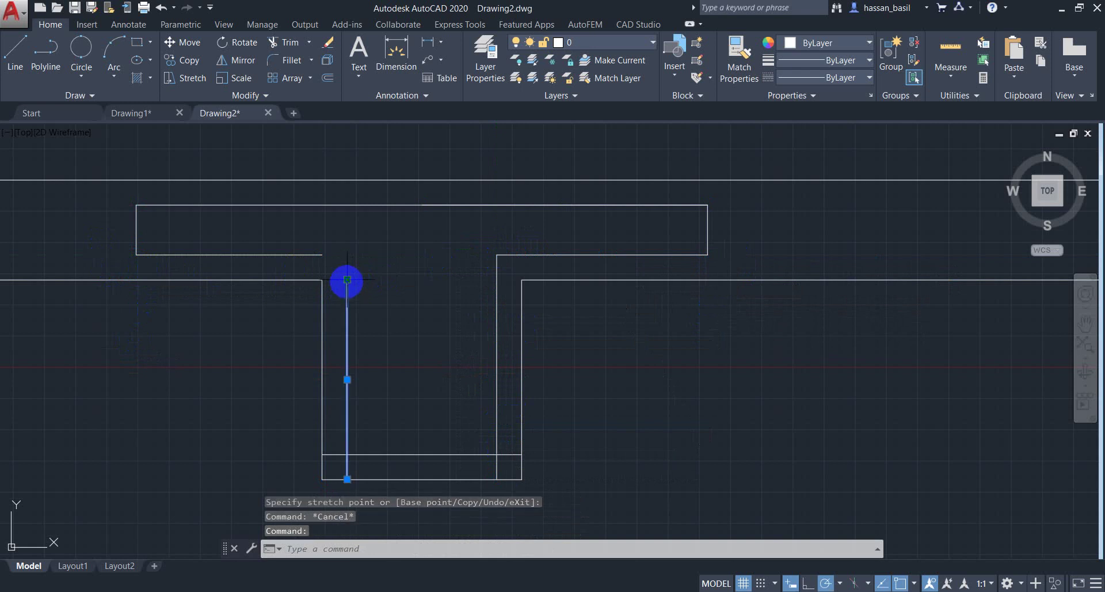
click(347, 281)
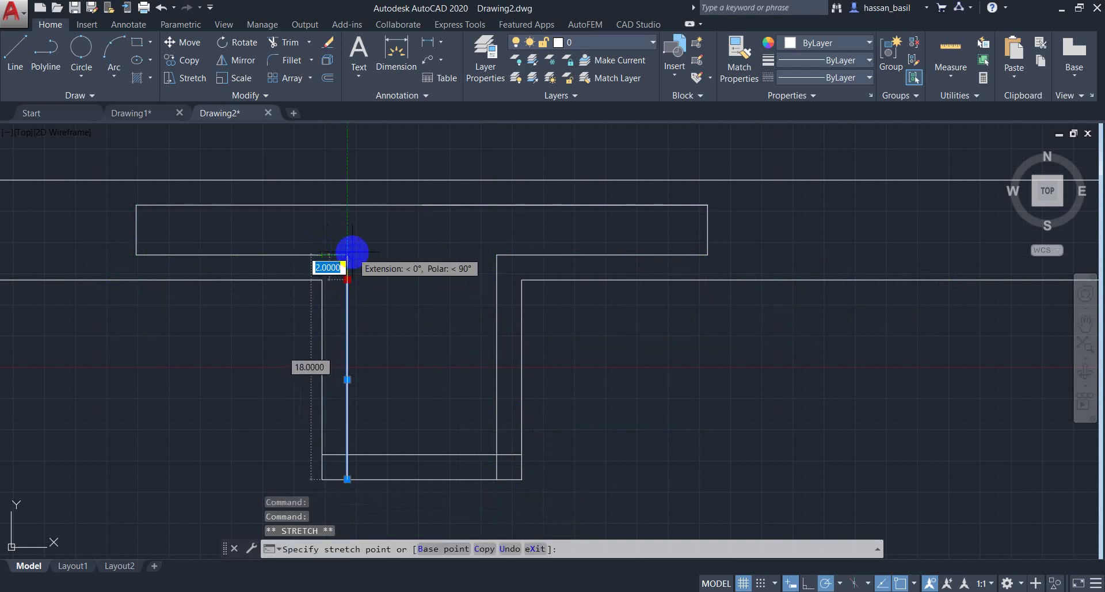
key(Escape)
key(Escape)
click(321, 254)
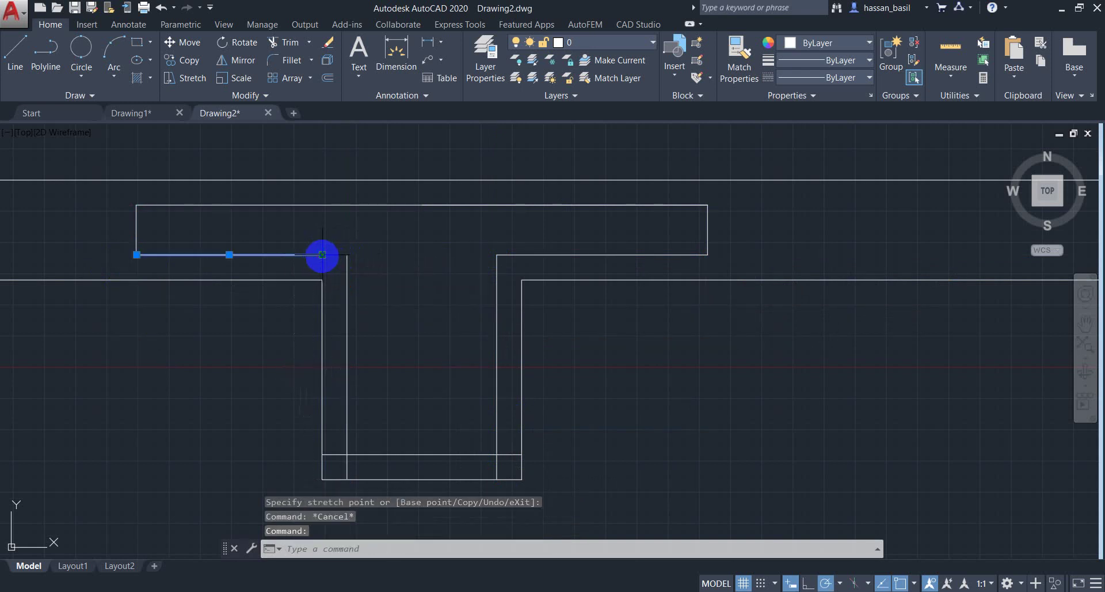
click(322, 254)
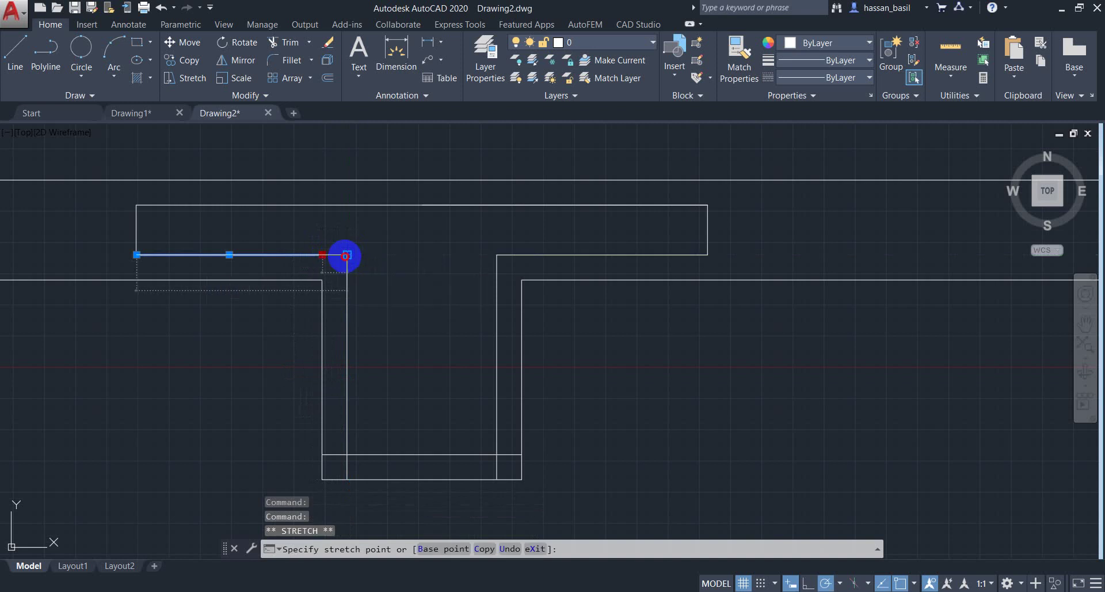
click(346, 254)
key(Escape)
Step: Trim the overlapping line ends at both lower corners of the inner web outline
click(616, 365)
click(251, 493)
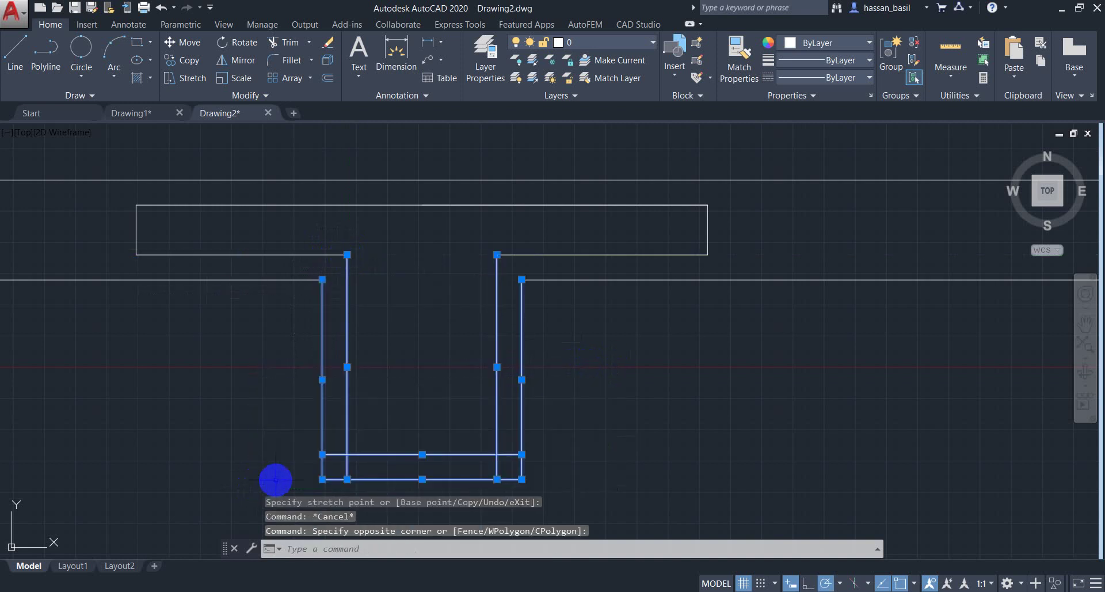
text(tr)
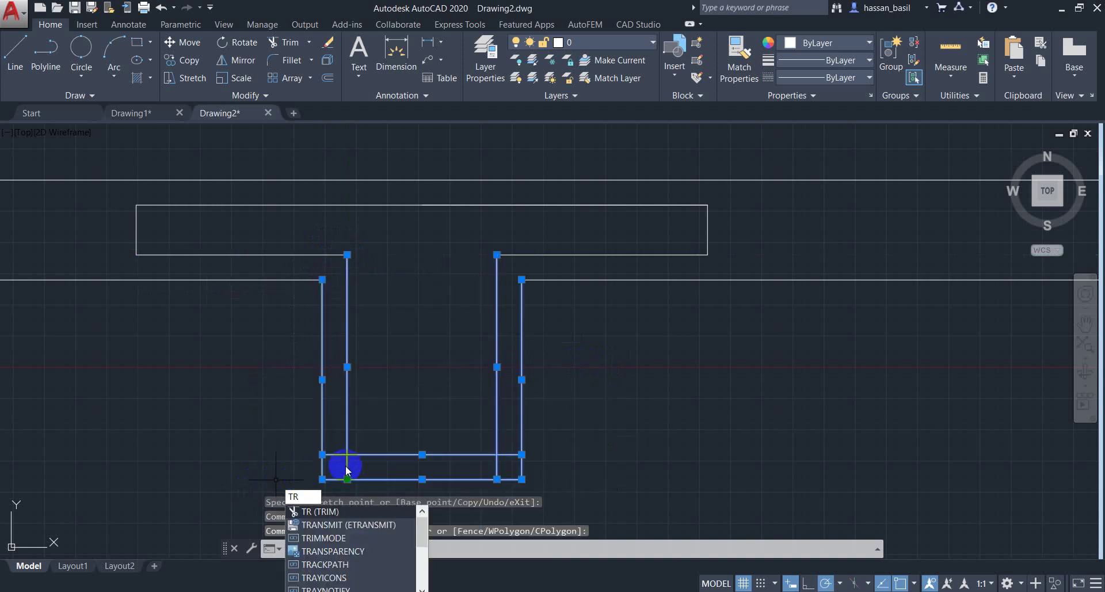
key(Return)
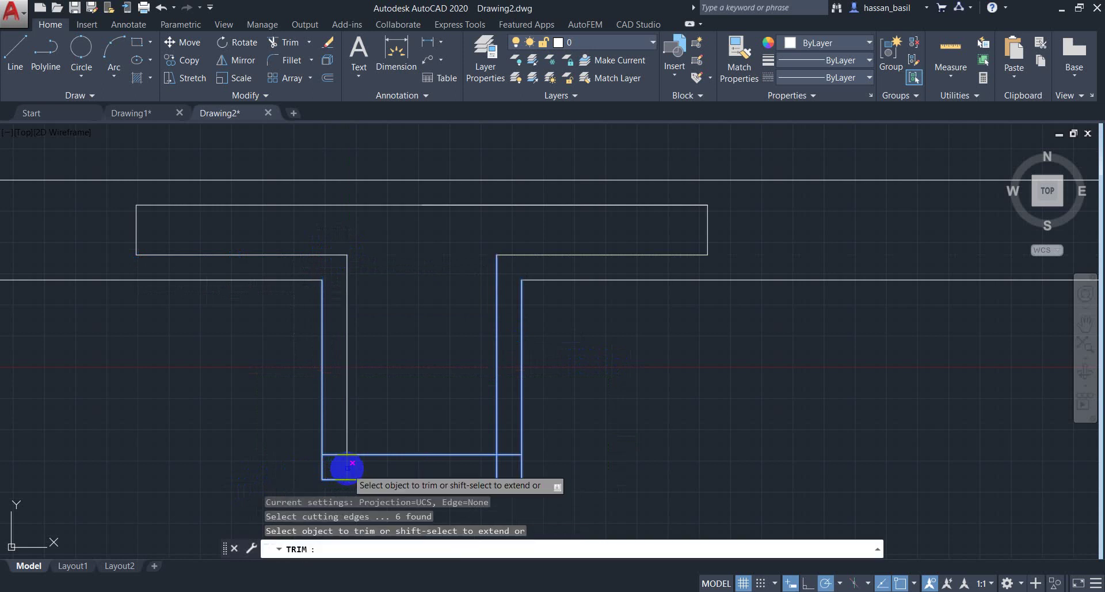
click(333, 455)
click(348, 467)
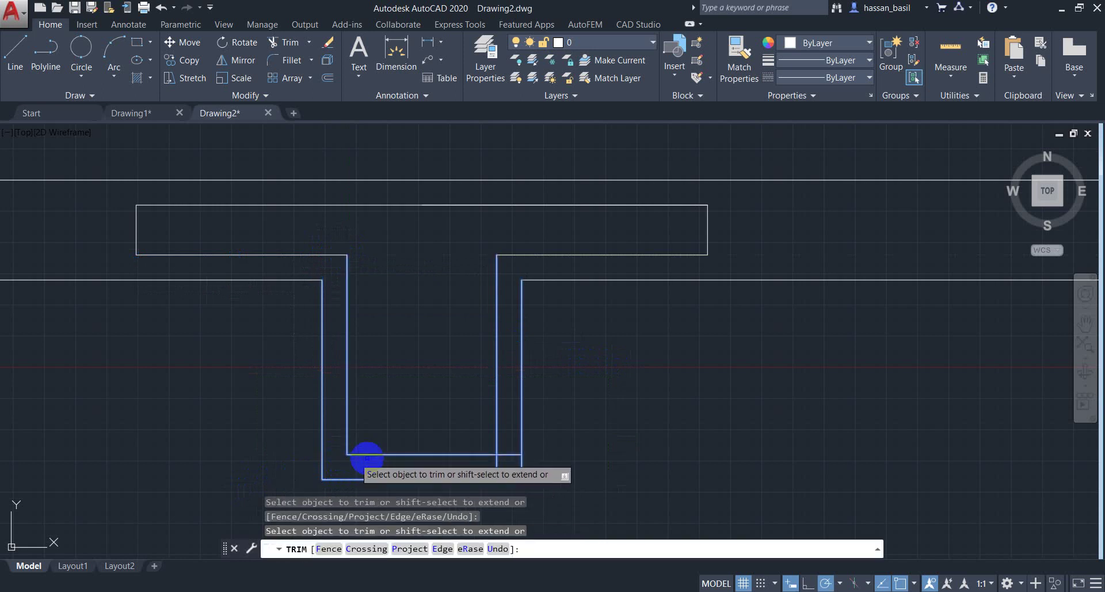
click(507, 455)
key(Escape)
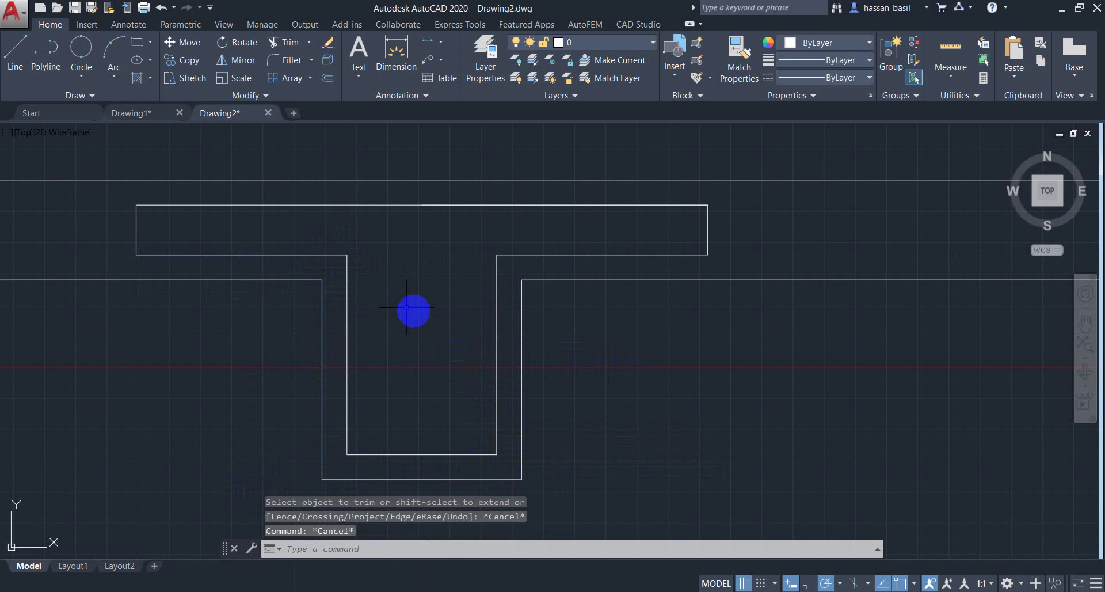
Step: Draw a tangent-tangent circle of radius 0.5 in the inner flange outline's upper left corner
scroll(335, 322, down, 1)
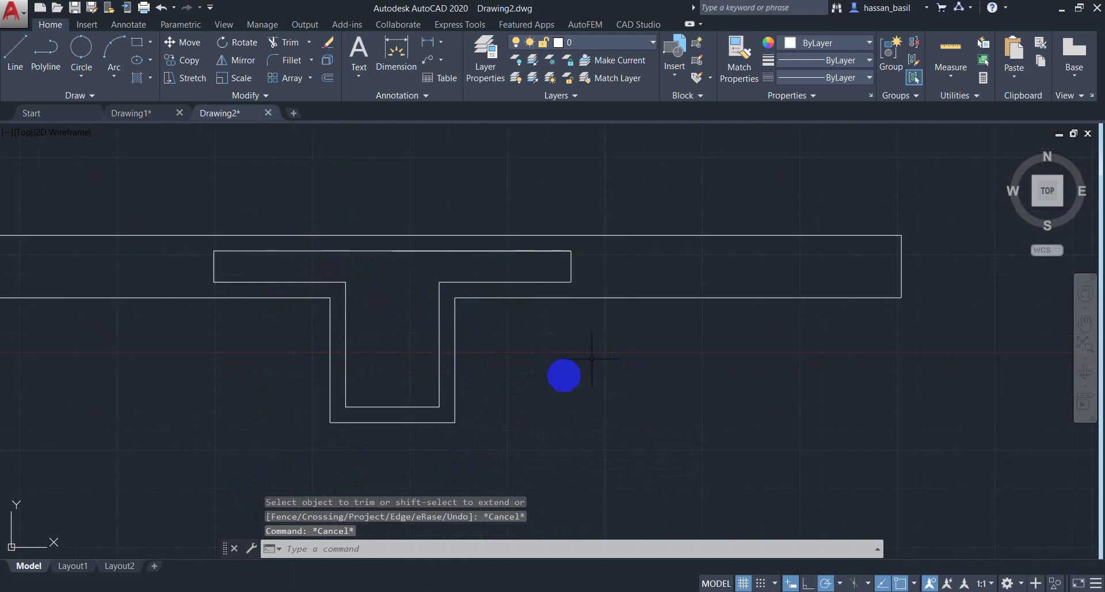
scroll(541, 338, up, 2)
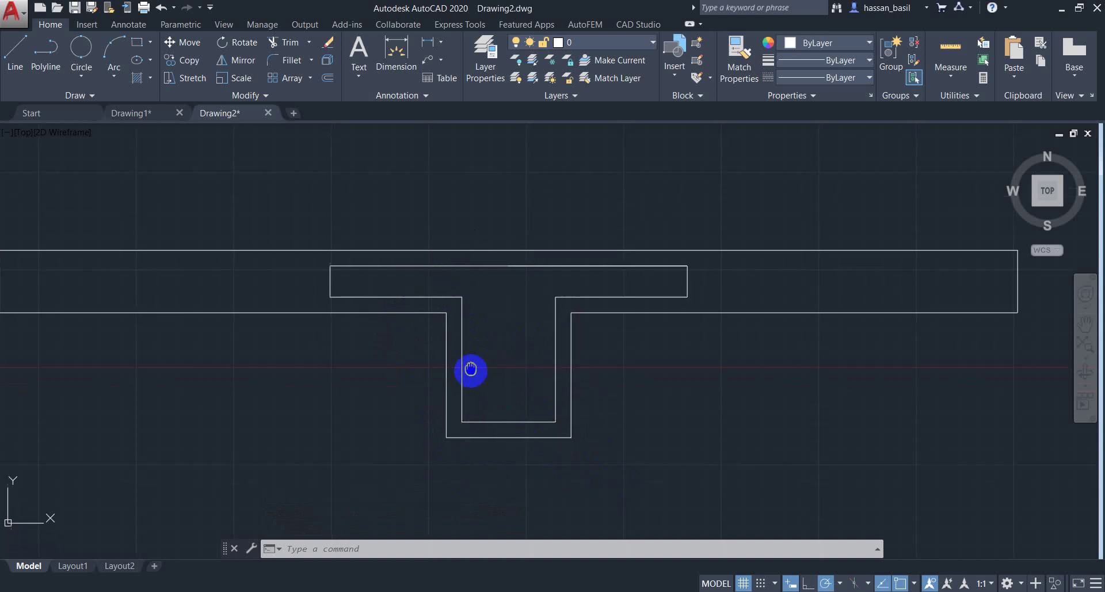
middle_drag(469, 370, 464, 365)
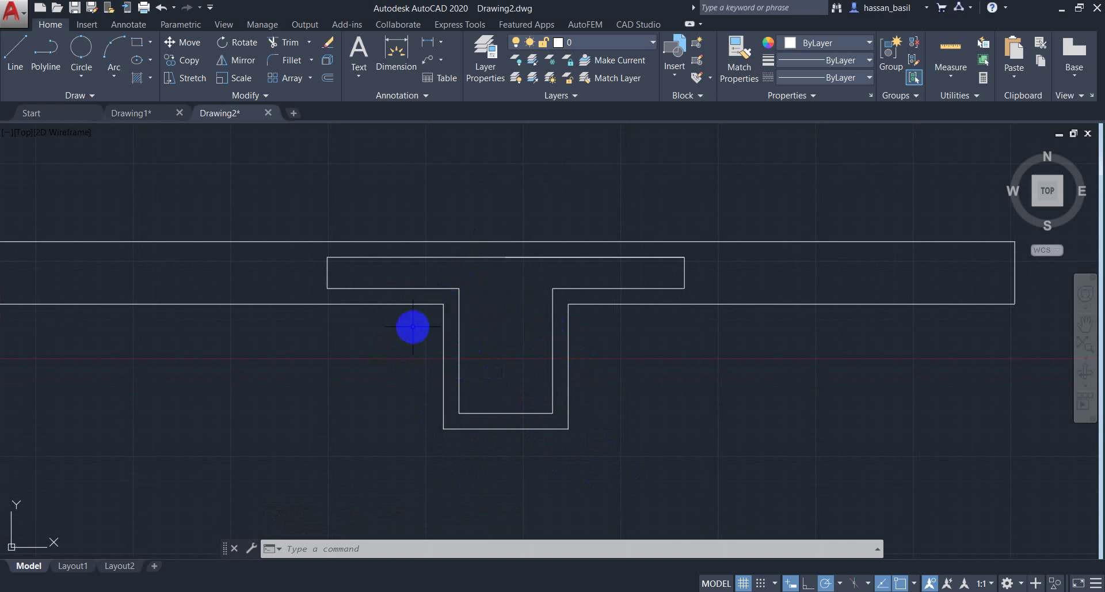
click(82, 79)
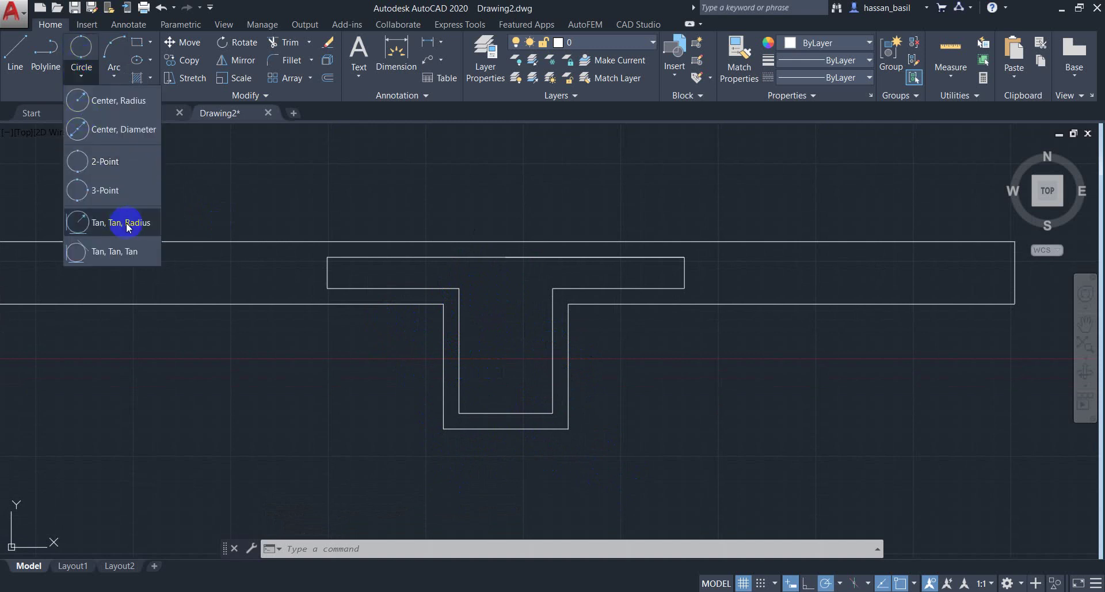
click(128, 226)
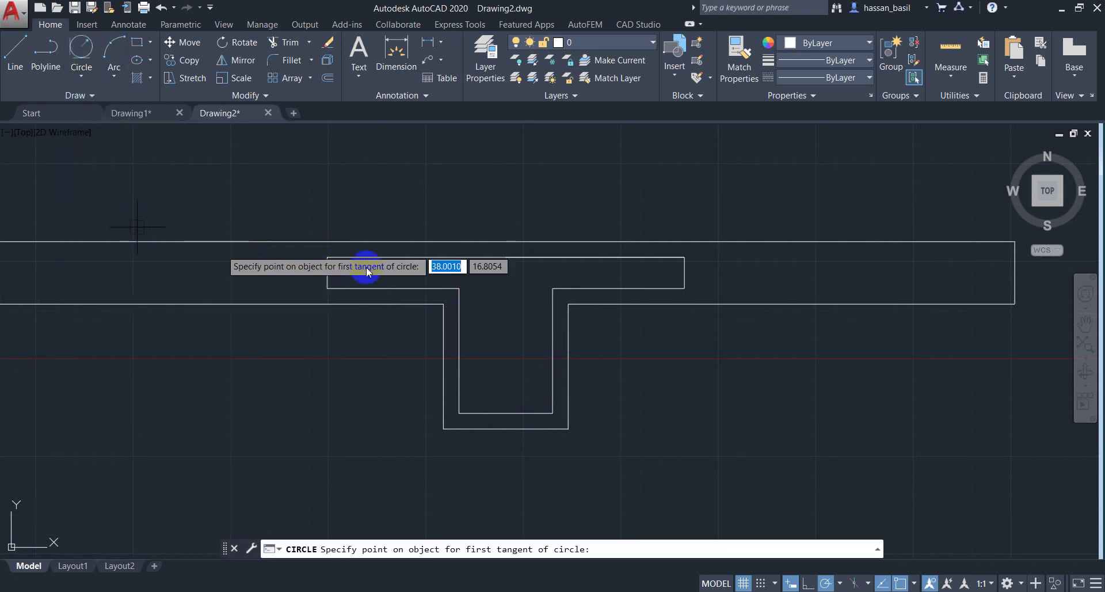
scroll(334, 257, up, 3)
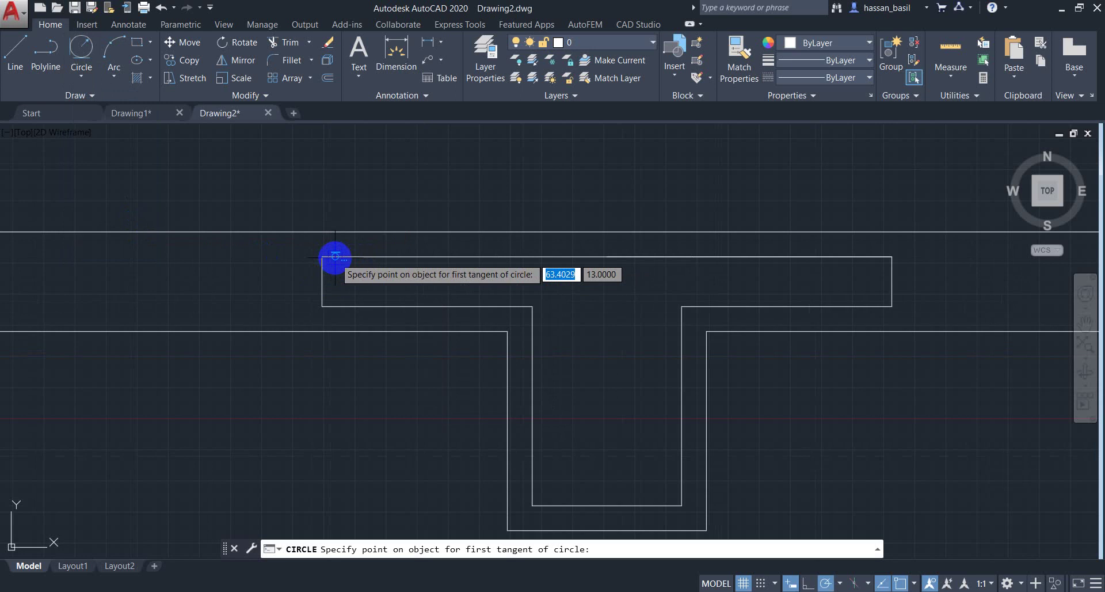
click(333, 256)
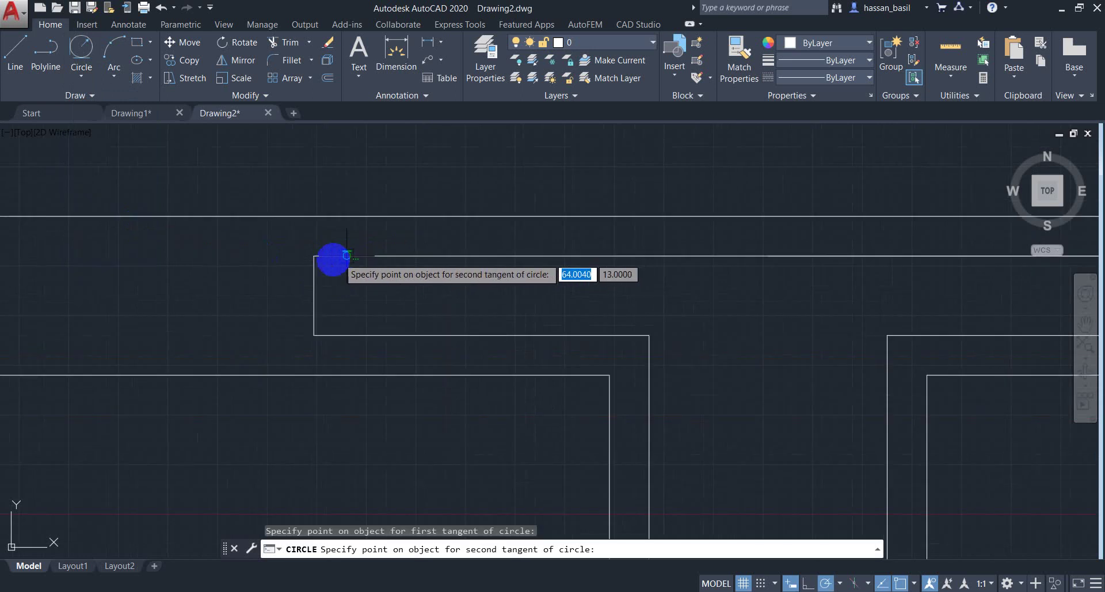
click(314, 274)
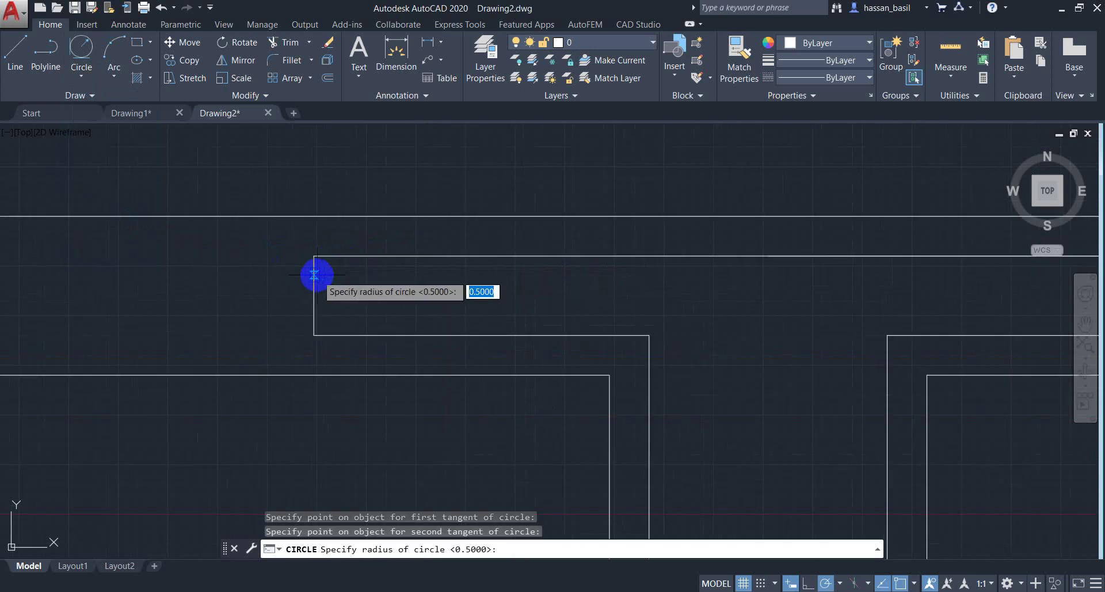
key(Return)
scroll(477, 284, down, 2)
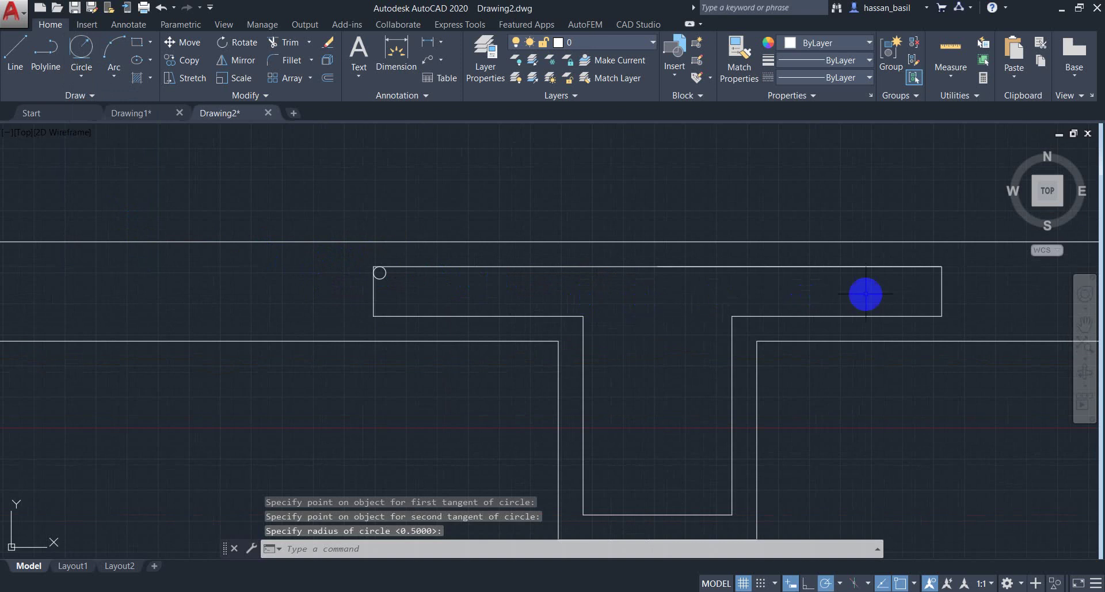
key(Return)
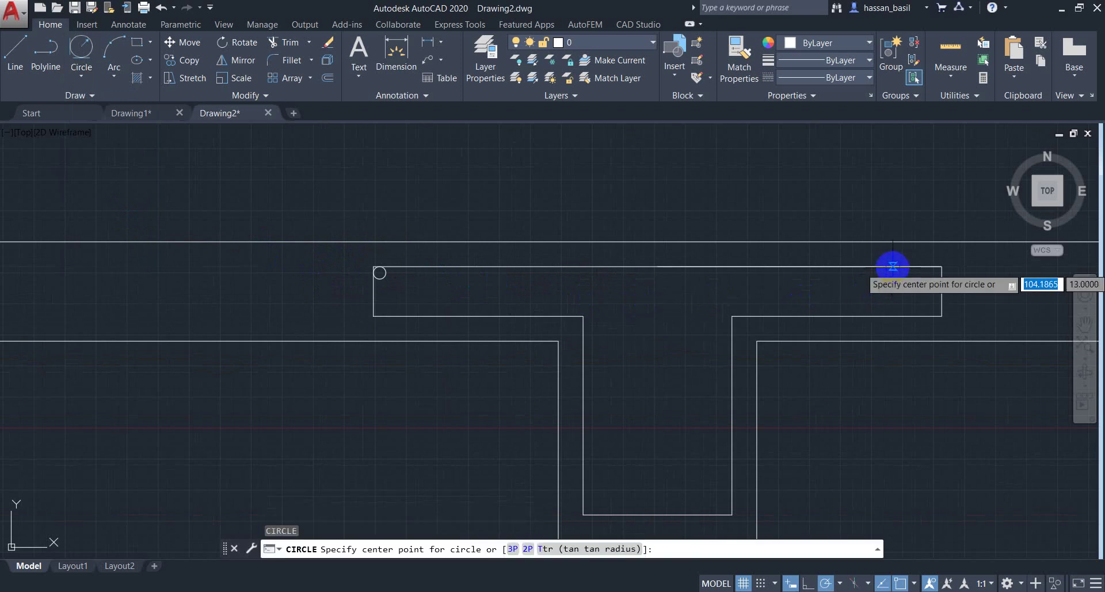
click(894, 266)
key(Escape)
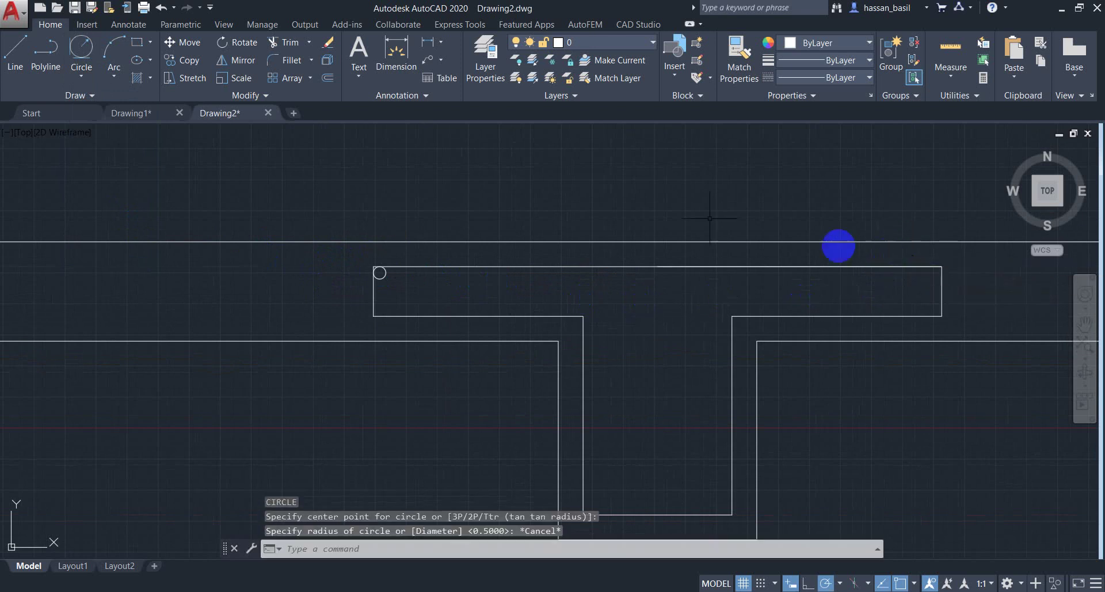
Step: Draw a tangent-tangent circle of radius 0.5 in the inner flange outline's upper right corner
key(Return)
text(t)
key(Return)
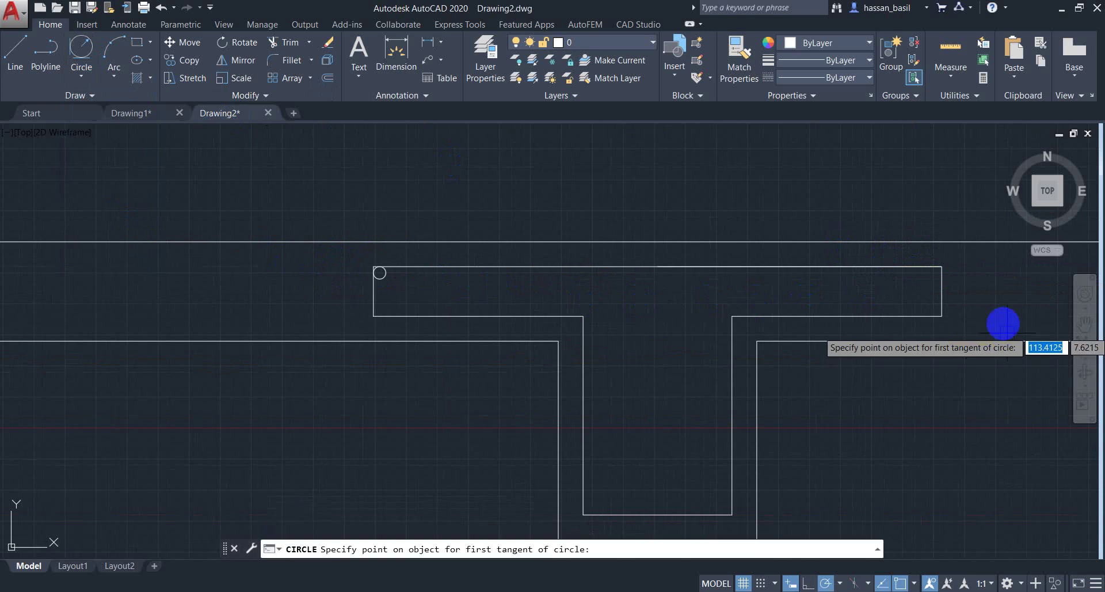
click(916, 267)
click(940, 292)
key(Return)
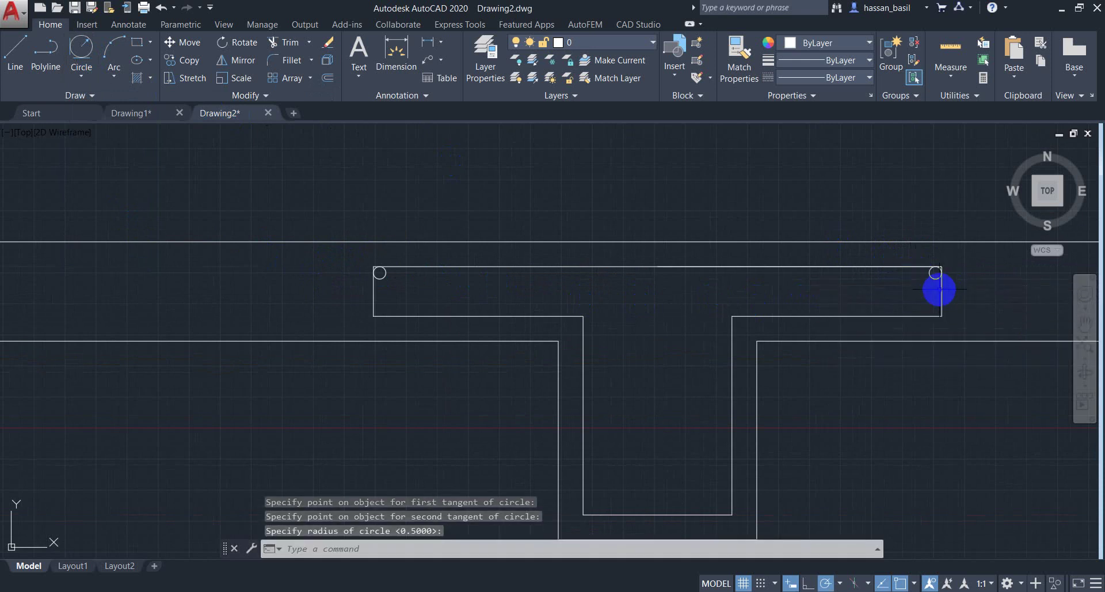
Step: Switch to Word, check the bar count in the design table's last column, and return to AutoCAD
key(alt+Tab)
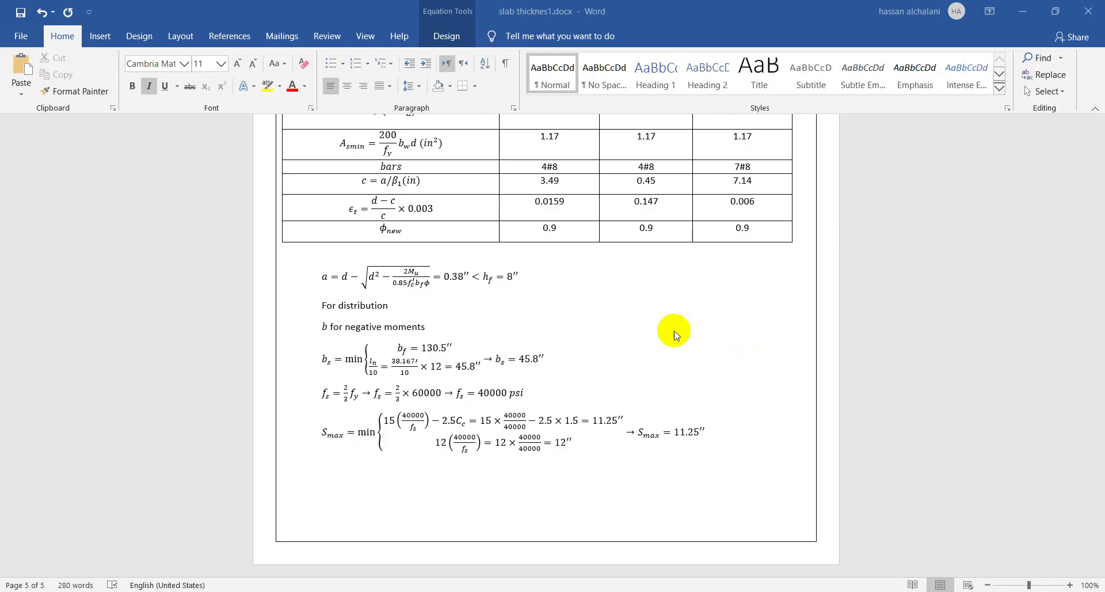
scroll(646, 278, up, 3)
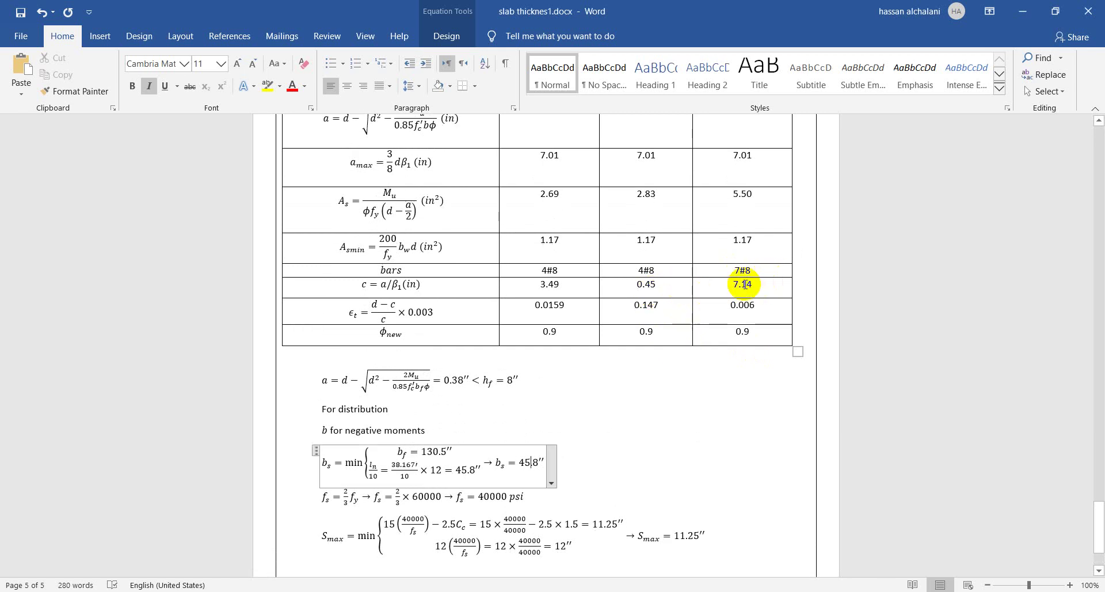
key(alt+Tab)
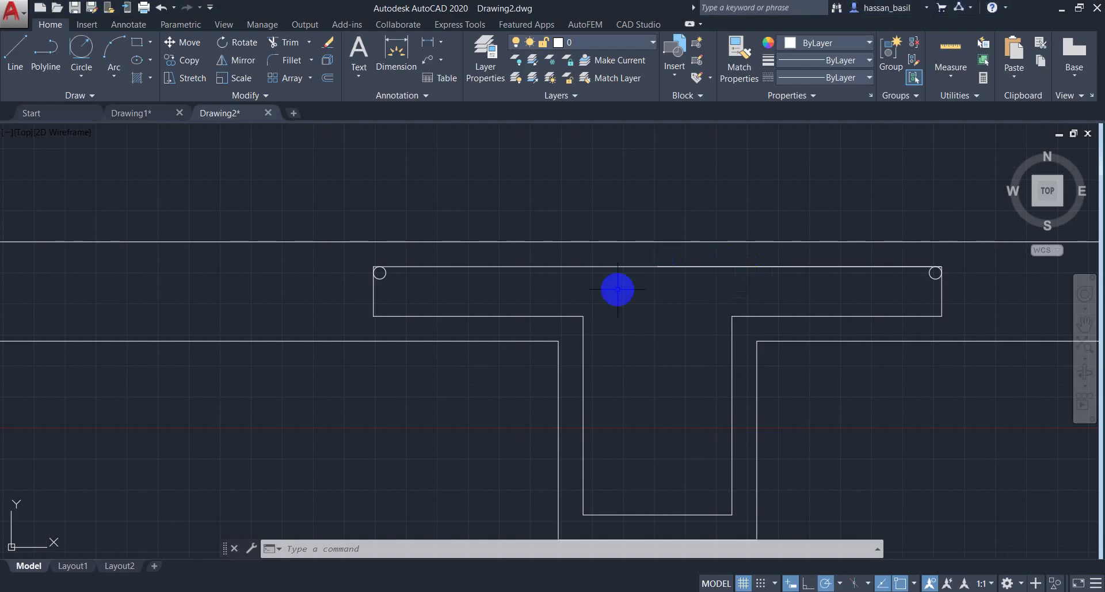
Step: Trim the line ends outside the circles at both upper corners of the inner flange outline
mouse_move(654, 257)
middle_down()
mouse_move(528, 265)
mouse_move(518, 241)
middle_up()
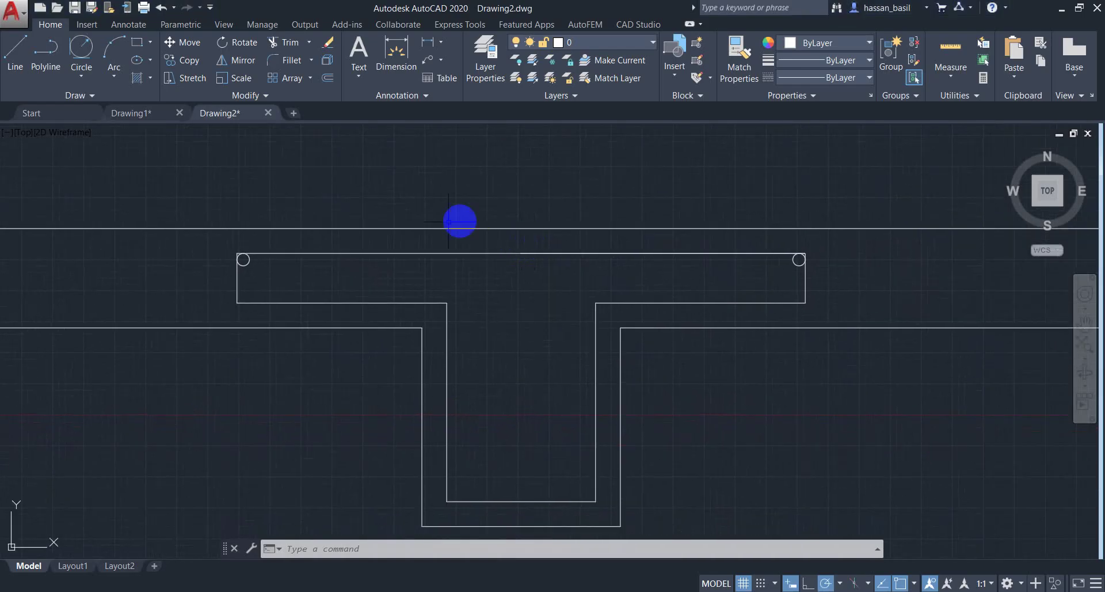
drag(843, 251, 151, 265)
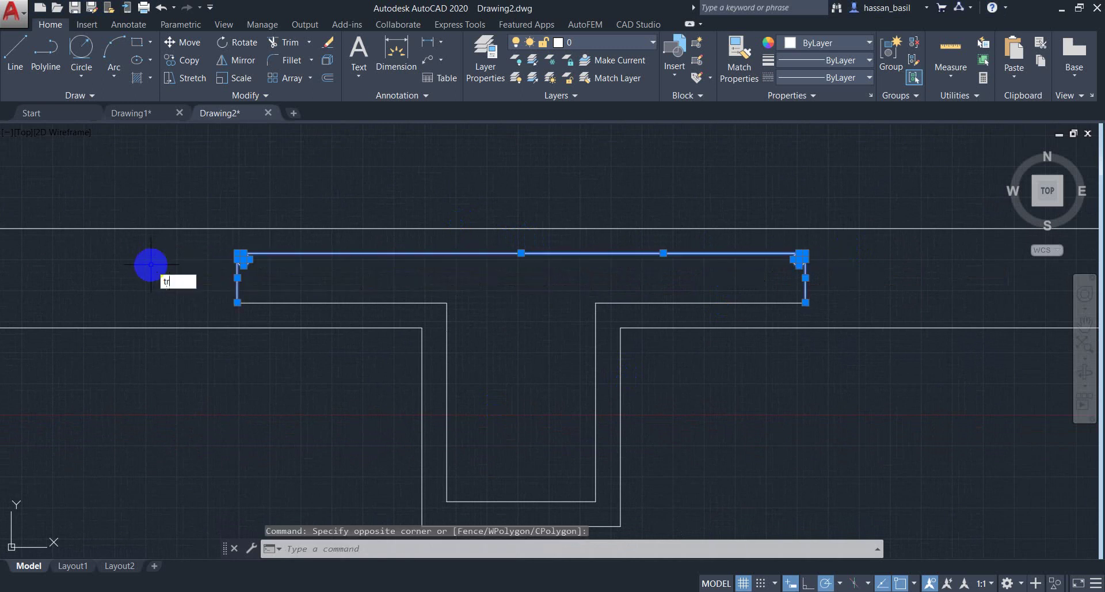
key(Return)
scroll(271, 246, up, 5)
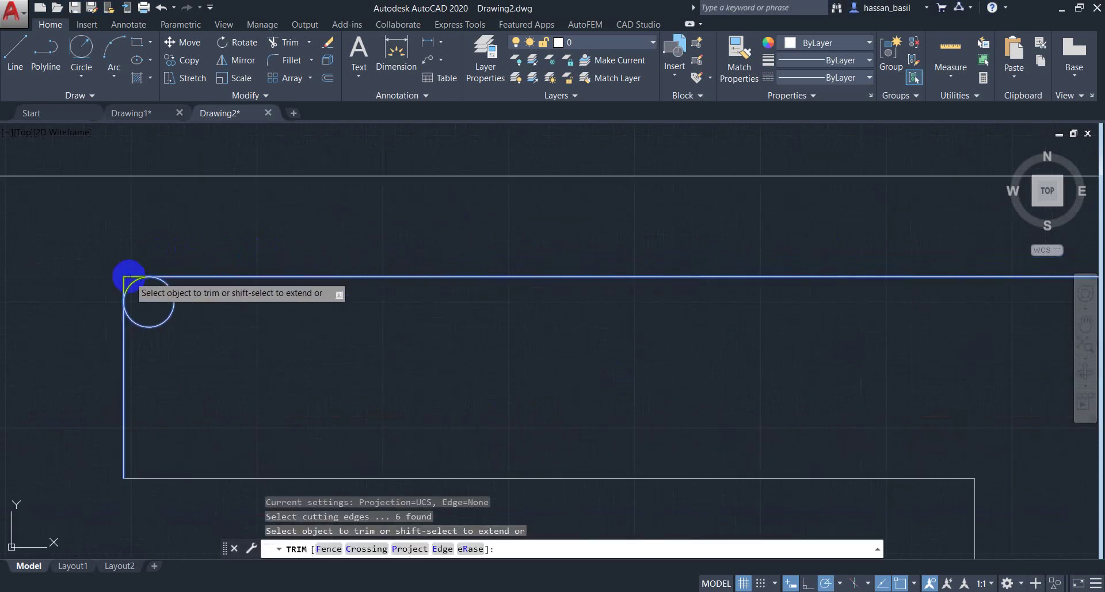
click(126, 277)
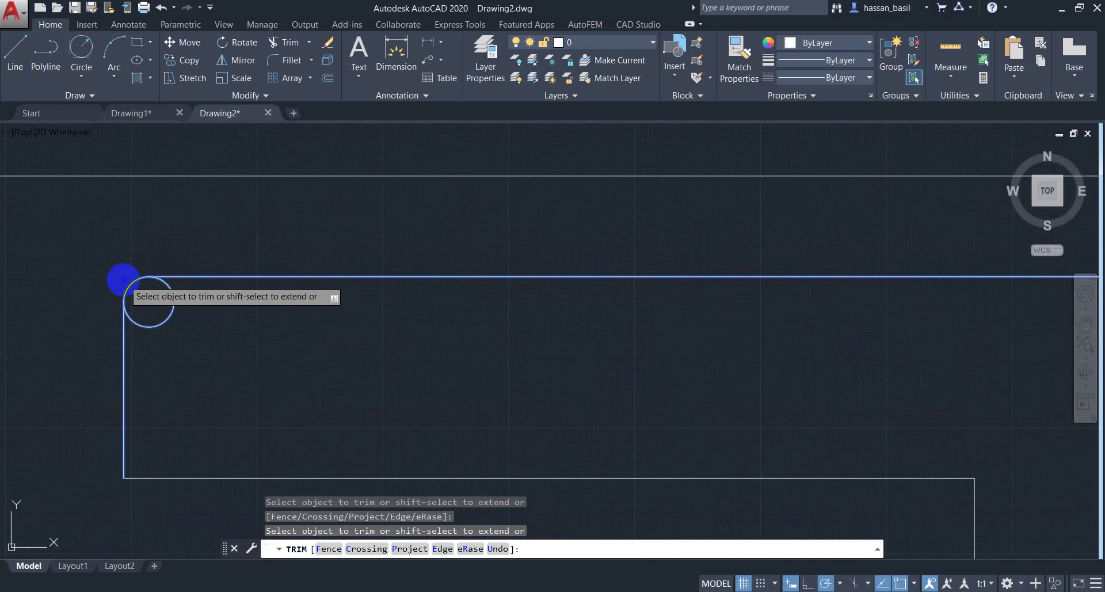
scroll(276, 294, down, 8)
scroll(719, 309, up, 8)
click(742, 236)
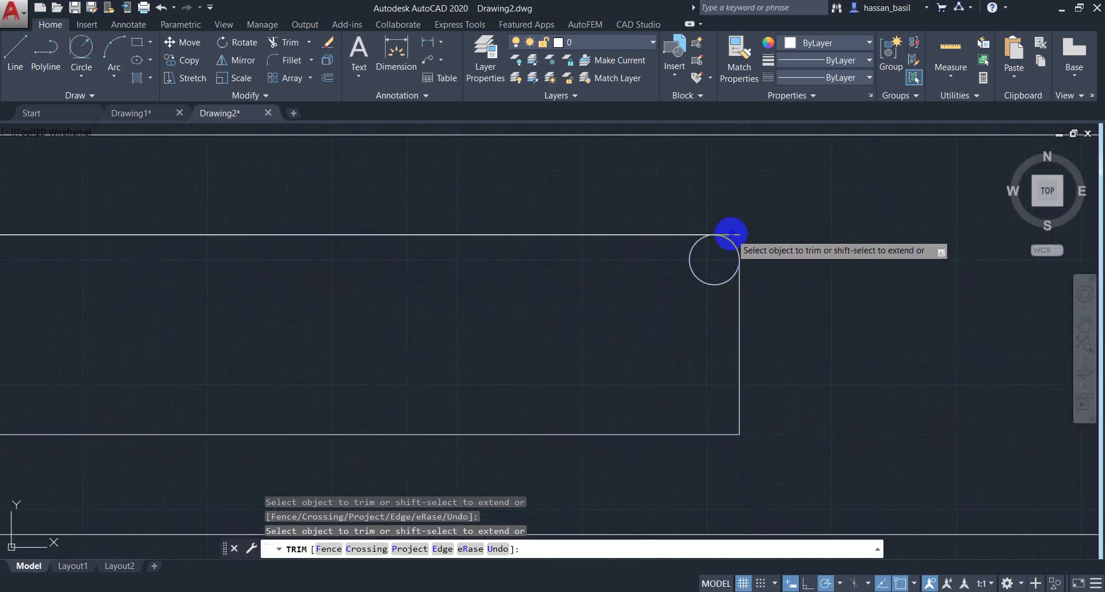
key(Escape)
key(Escape)
scroll(461, 261, down, 5)
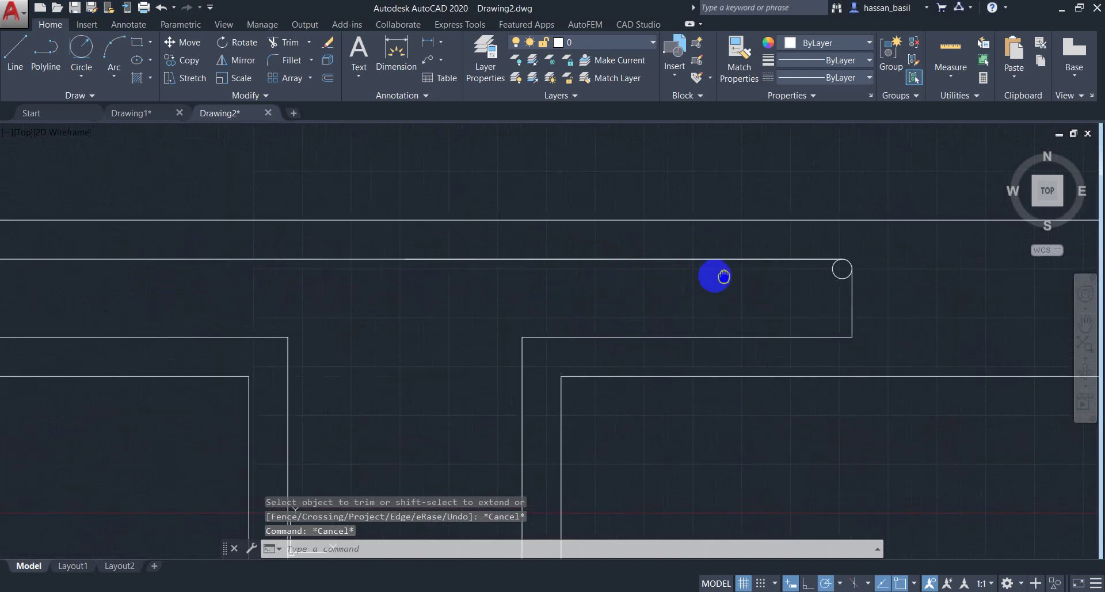
Step: Add a linear dimension above the flange between the centres of the two corner bar circles and zoom in to read it
click(12, 43)
scroll(245, 279, up, 3)
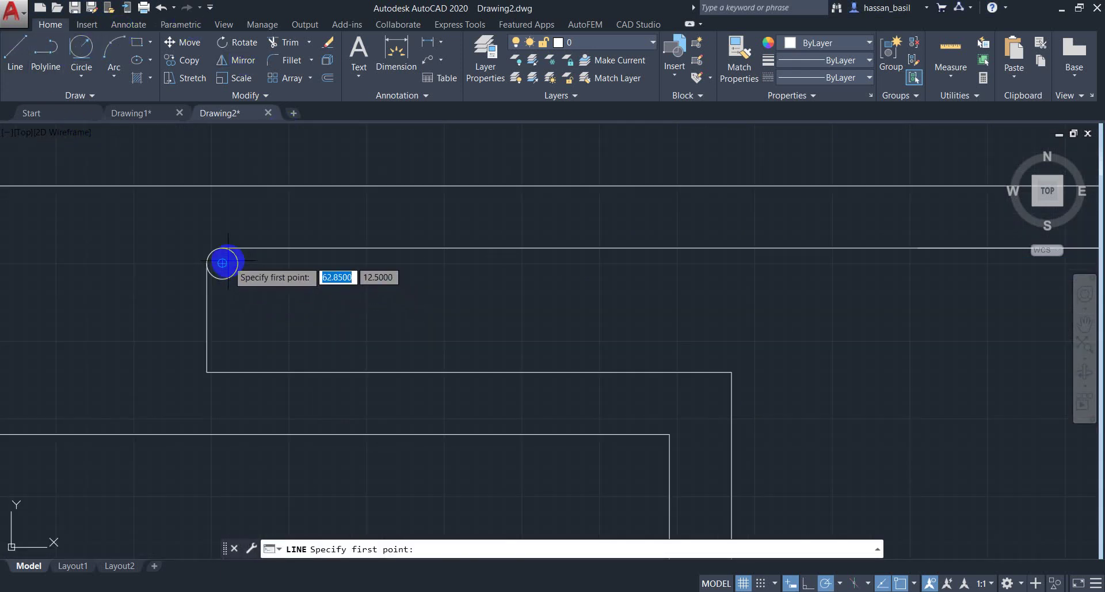
click(432, 43)
click(222, 264)
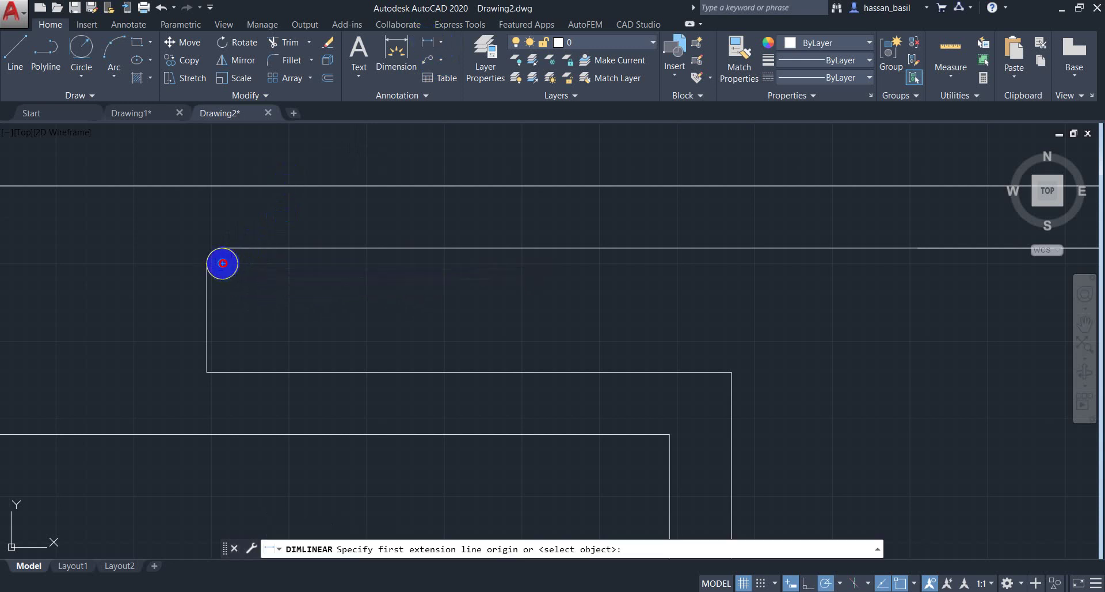
scroll(646, 299, down, 4)
middle_drag(724, 300, 567, 326)
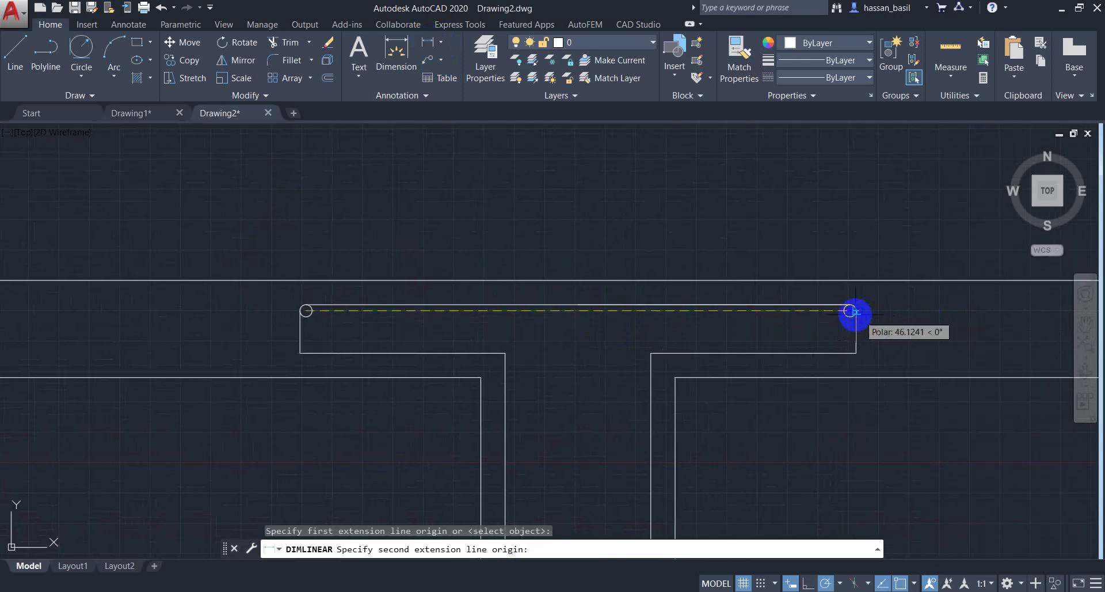
click(849, 310)
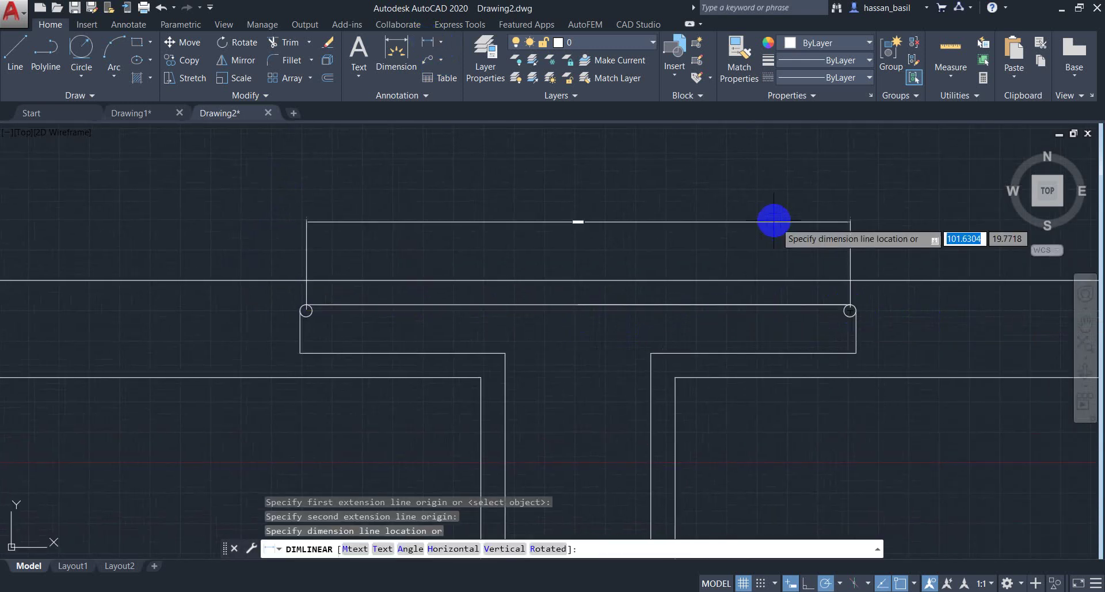
click(742, 227)
scroll(646, 229, up, 5)
scroll(507, 276, up, 2)
scroll(508, 276, down, 4)
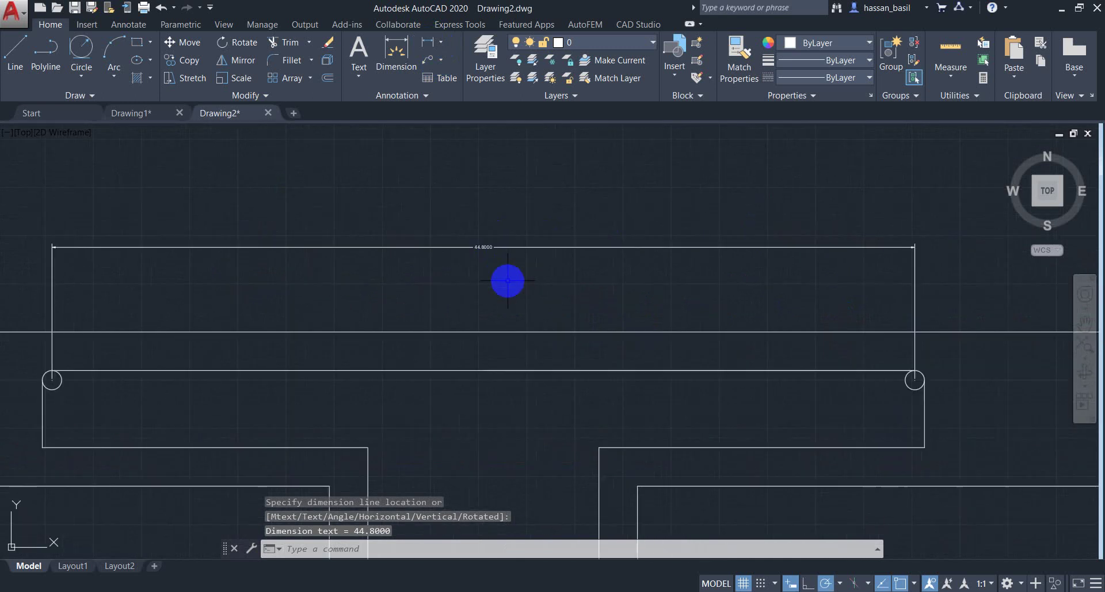
scroll(526, 281, up, 3)
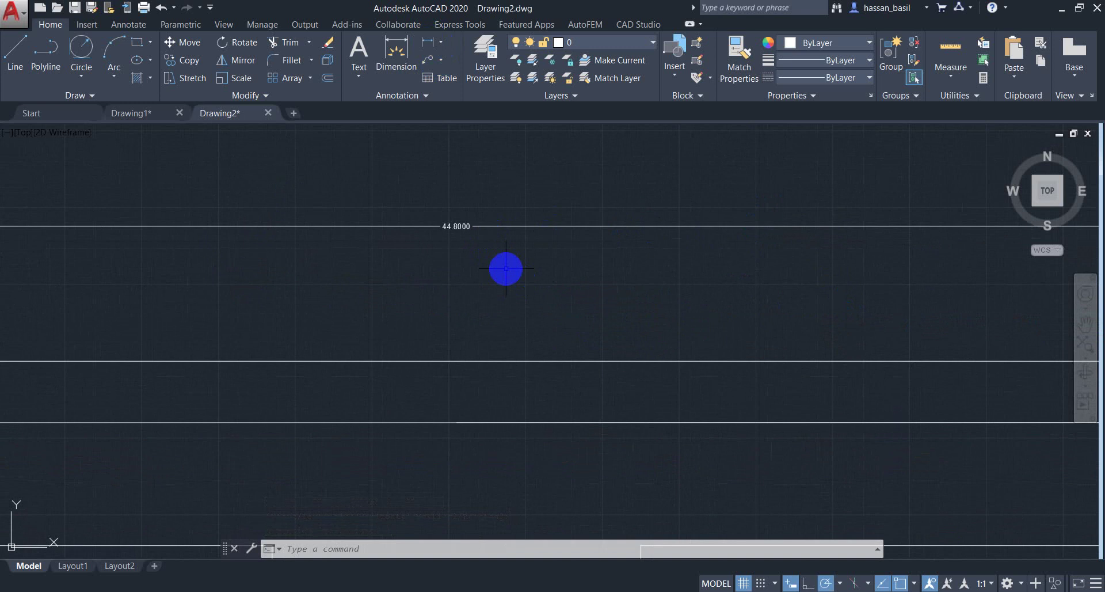
scroll(369, 364, down, 2)
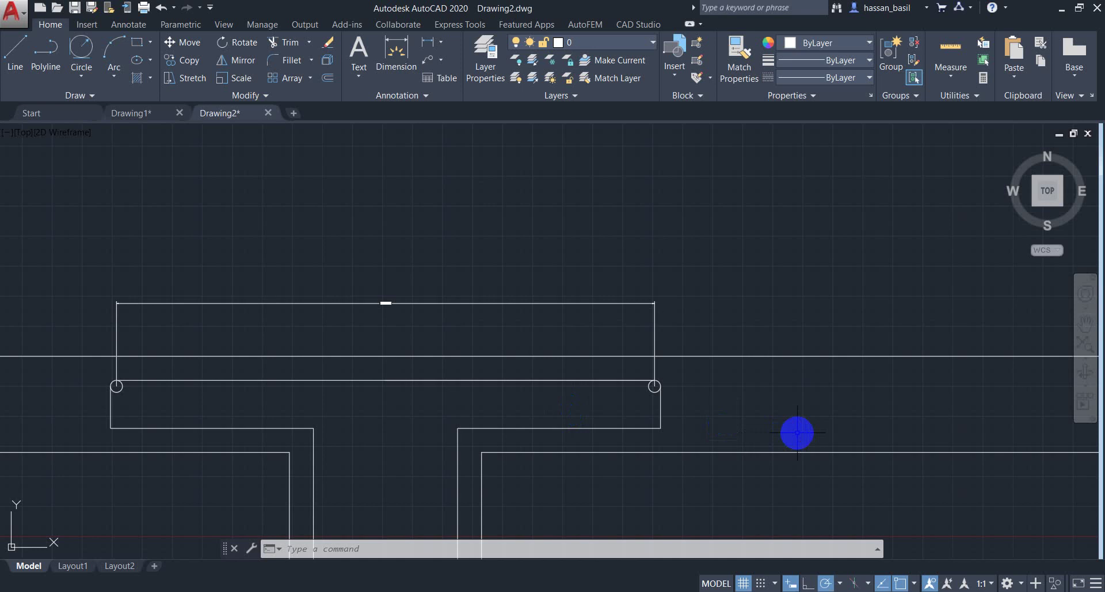
Step: Switch to Word, review the bars row of the design table and the maximum spacing calculation, and return to AutoCAD
key(alt+Tab)
key(alt+Tab)
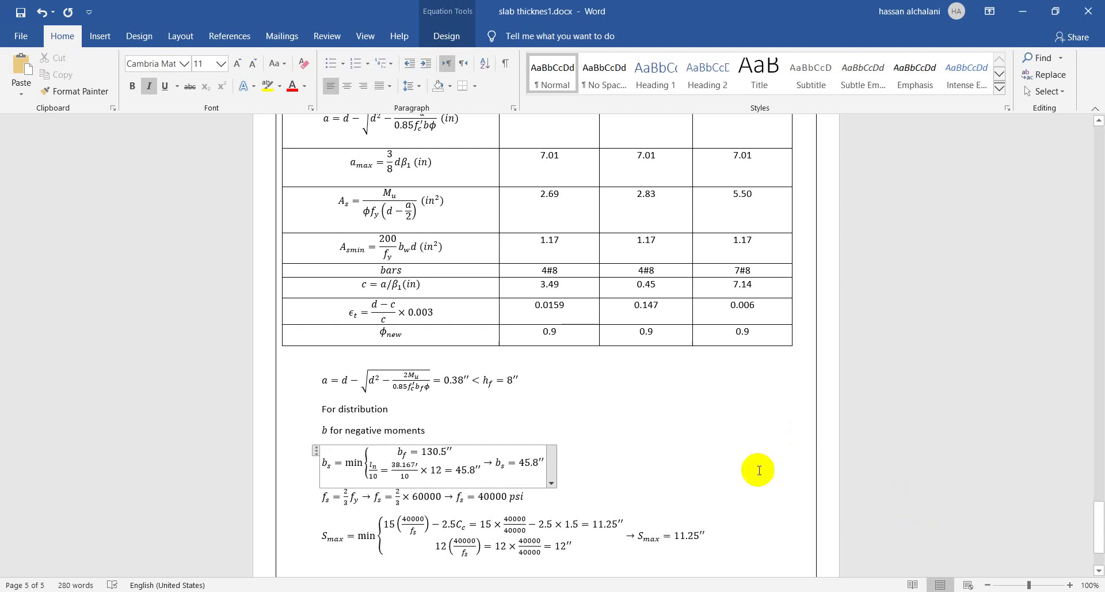
scroll(720, 467, down, 2)
scroll(656, 491, down, 2)
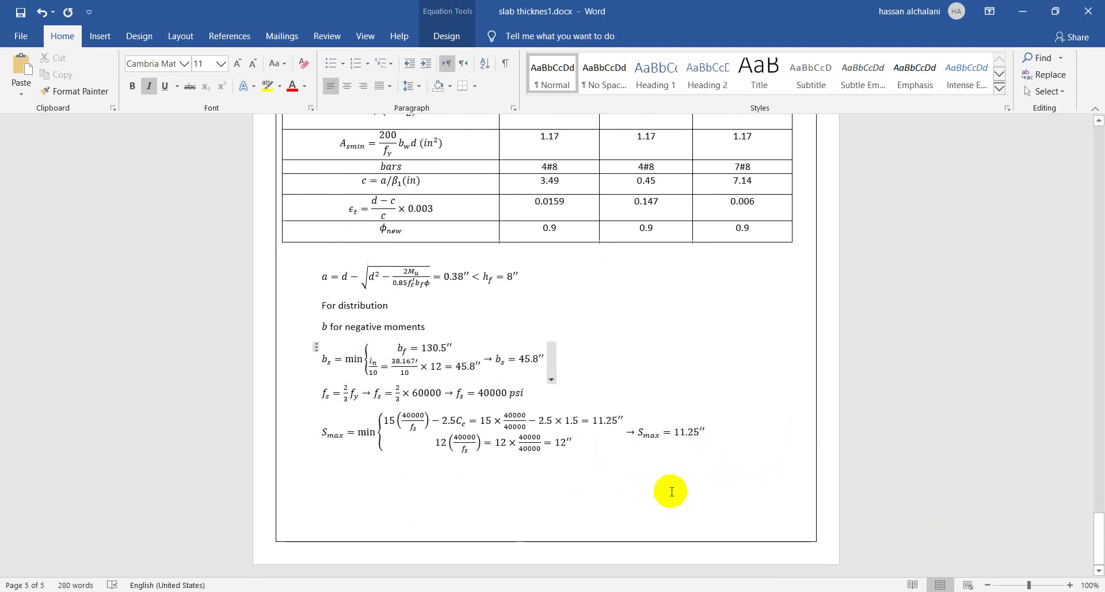
key(alt+Tab)
middle_drag(667, 409, 718, 398)
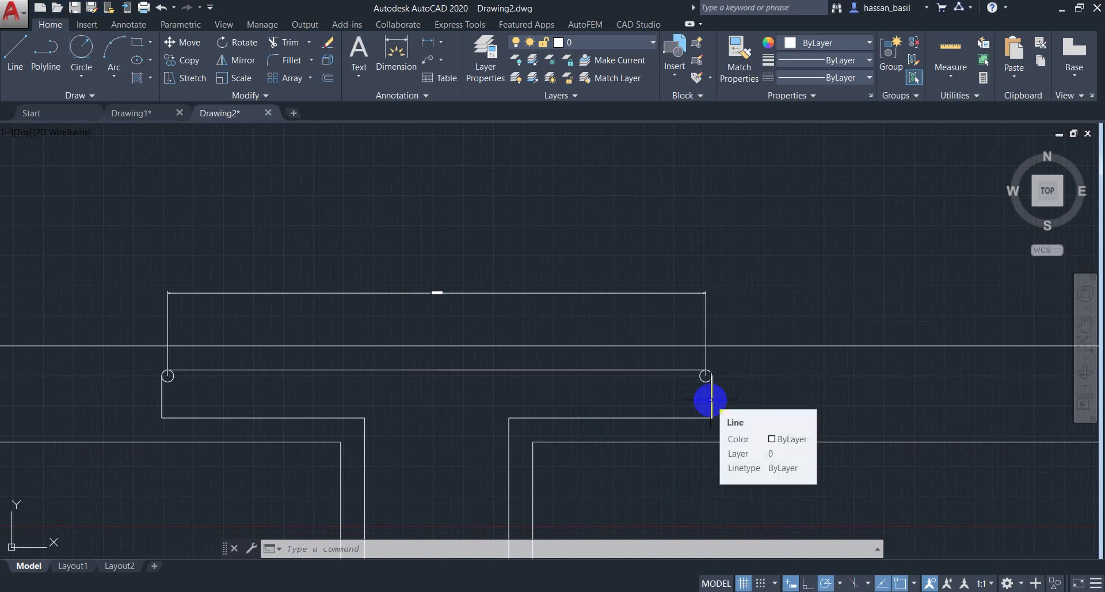
Step: Turn off dynamic input and erase the centre-to-centre dimension above the flange
key(F12)
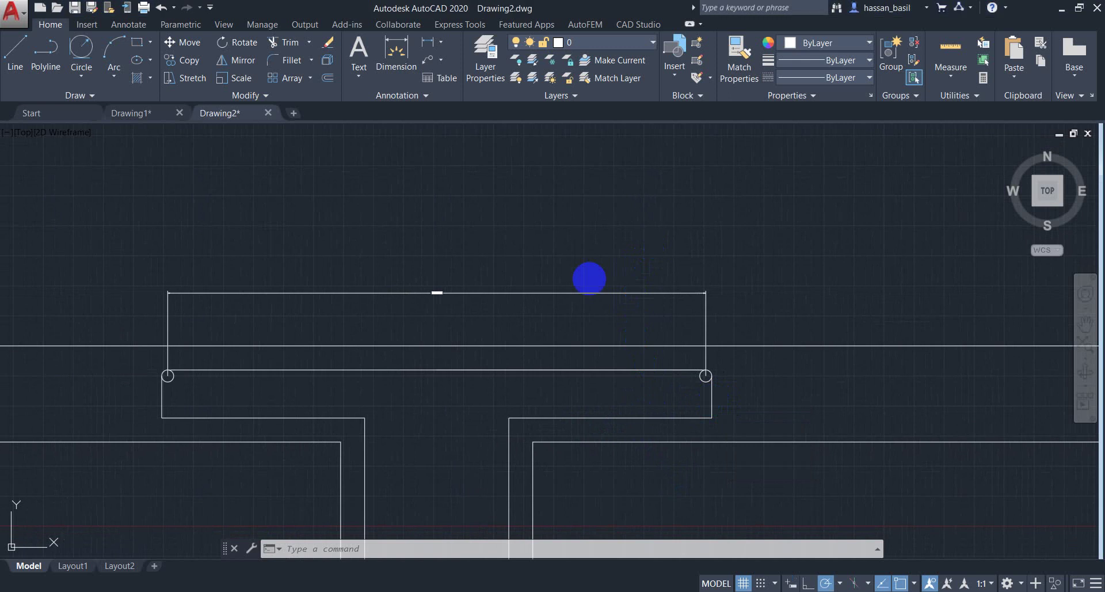
drag(423, 291, 394, 305)
key(Delete)
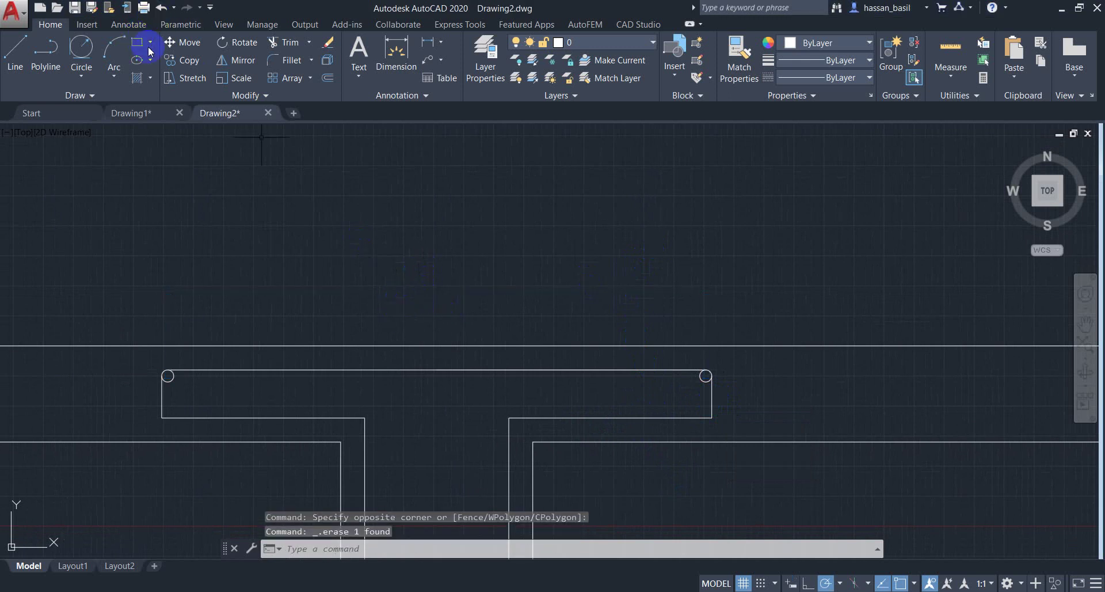
Step: Add a linear dimension for the clear distance between the facing edges of the two corner bar circles and zoom in to read it
click(419, 28)
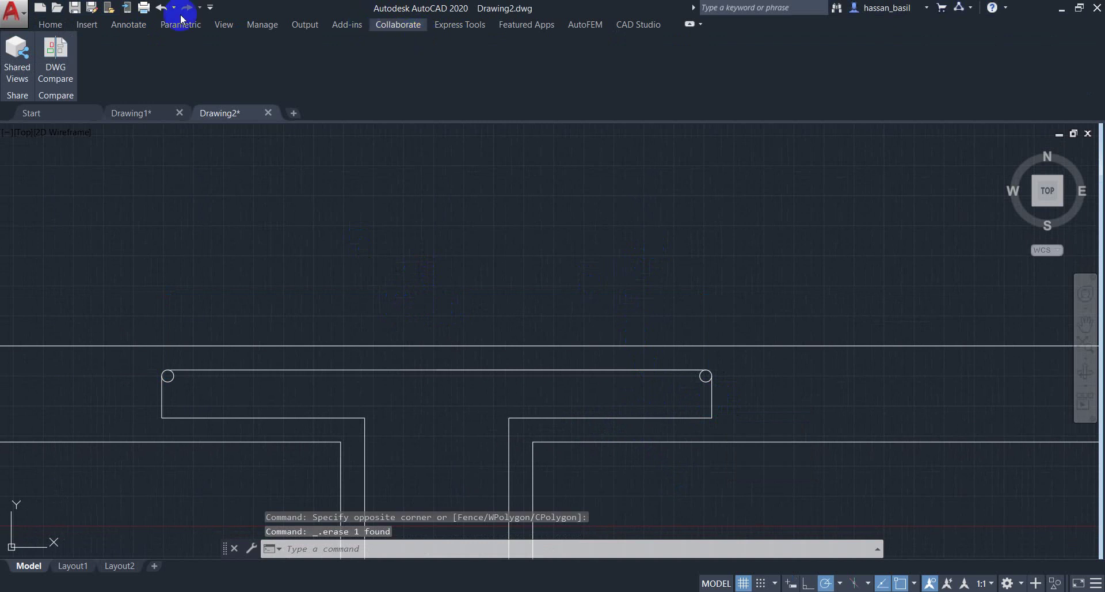
click(50, 24)
click(425, 41)
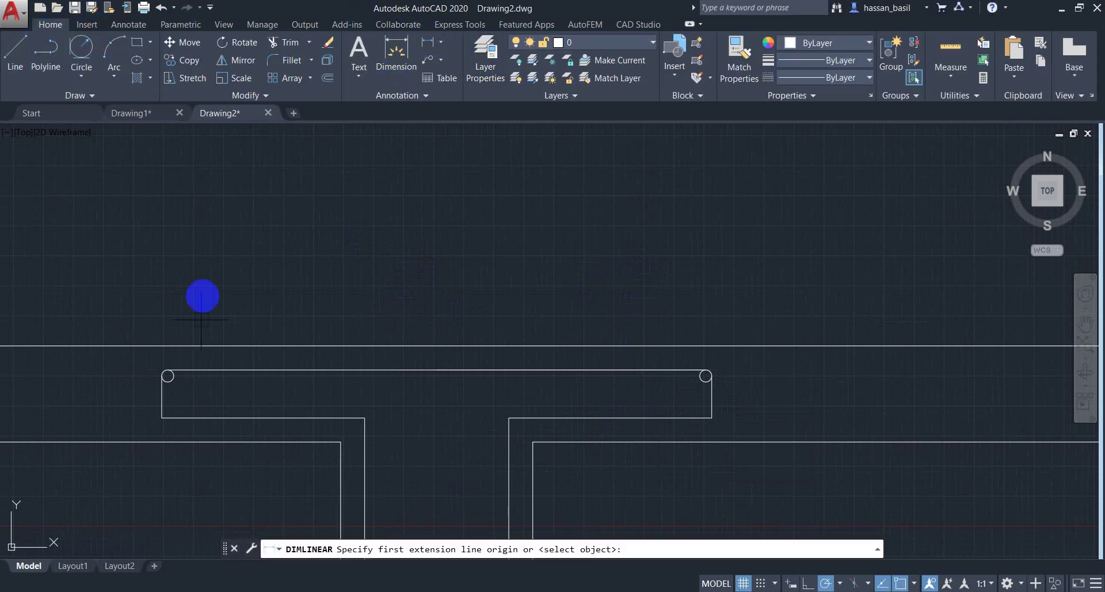
scroll(209, 378, up, 3)
click(120, 371)
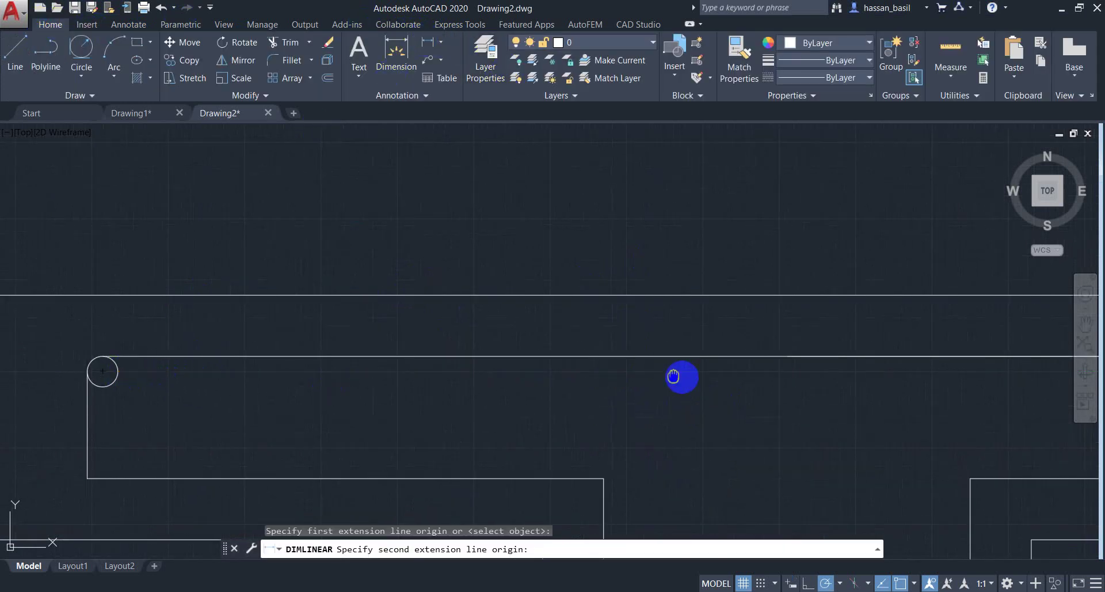
middle_drag(680, 377, 147, 336)
click(897, 336)
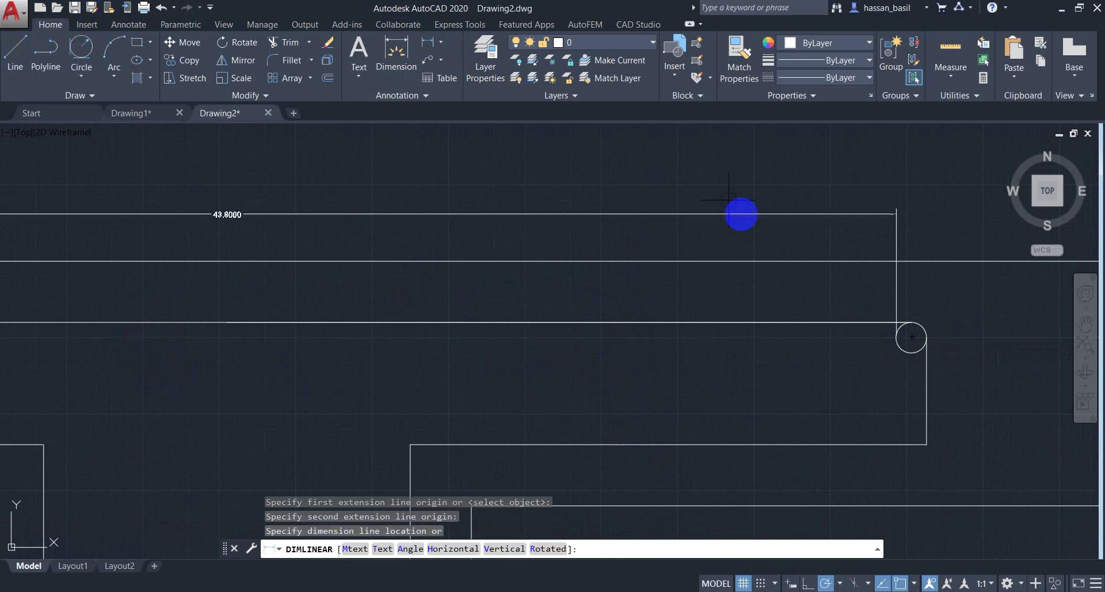
click(402, 181)
middle_drag(333, 221, 389, 228)
scroll(381, 232, up, 2)
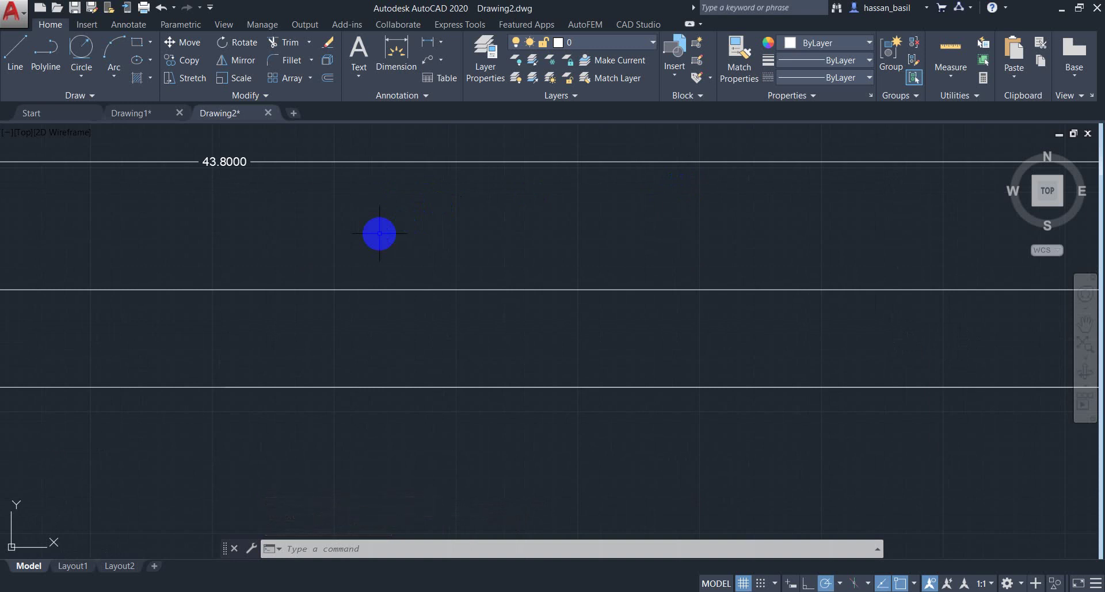
scroll(471, 399, down, 3)
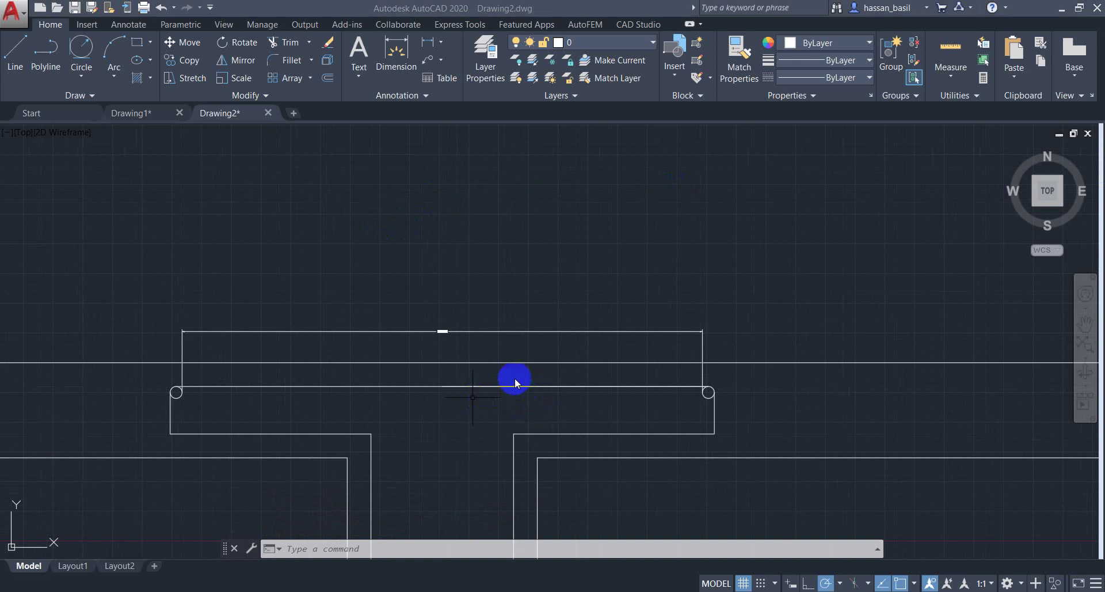
Step: Erase the clear-distance dimension above the flange
scroll(541, 290, down, 2)
click(566, 275)
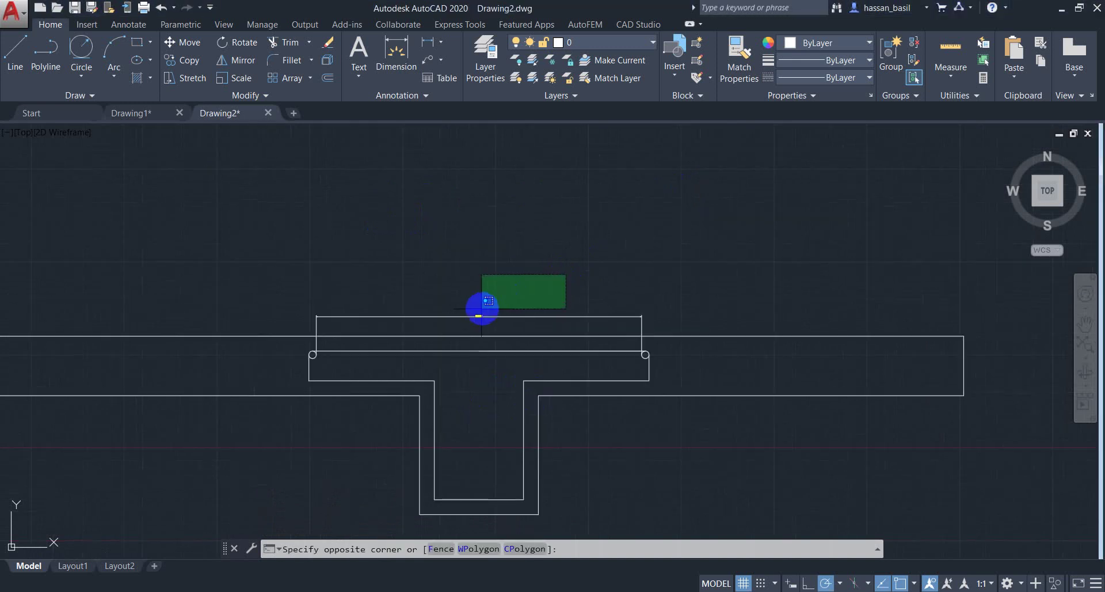
click(456, 315)
key(Delete)
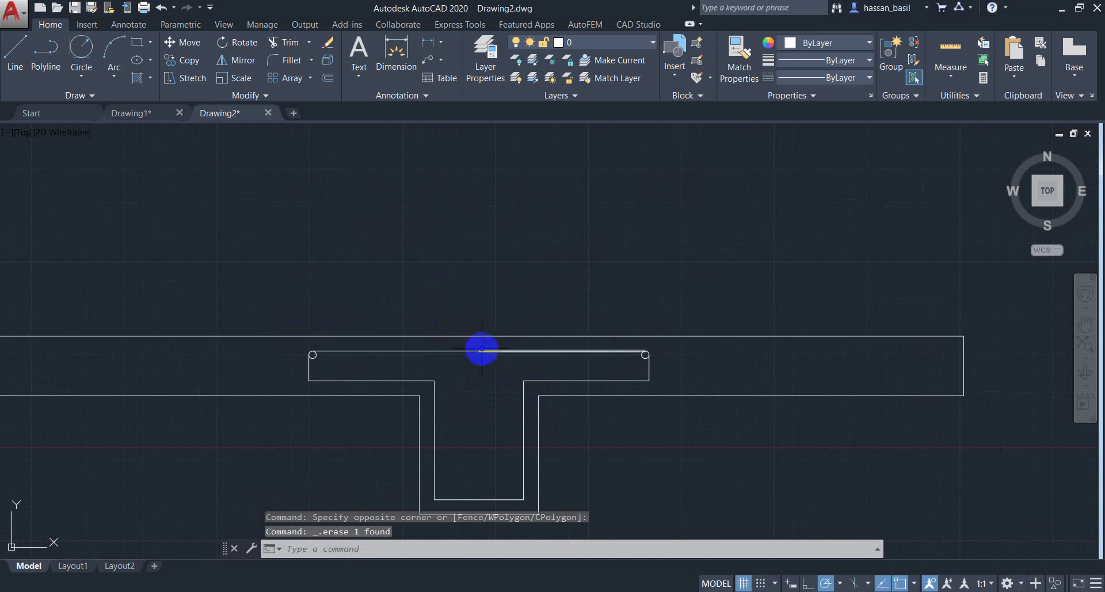
Step: Switch to Word and go to the minimum spacing equation for Smin on the last page
middle_drag(475, 341, 496, 276)
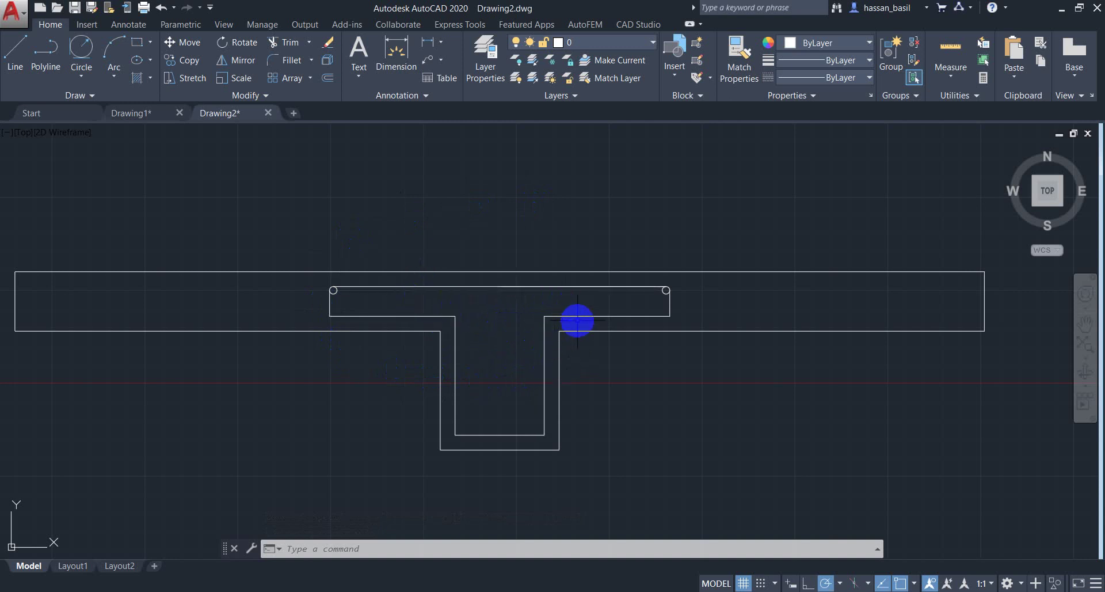
key(alt+Tab)
scroll(578, 322, down, 1)
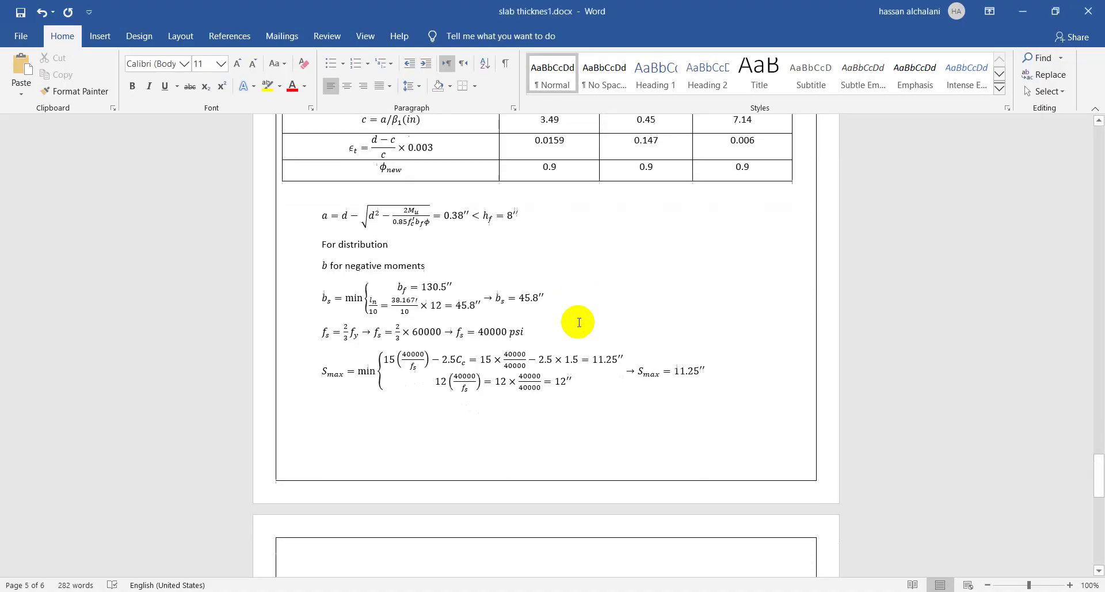
scroll(578, 323, down, 4)
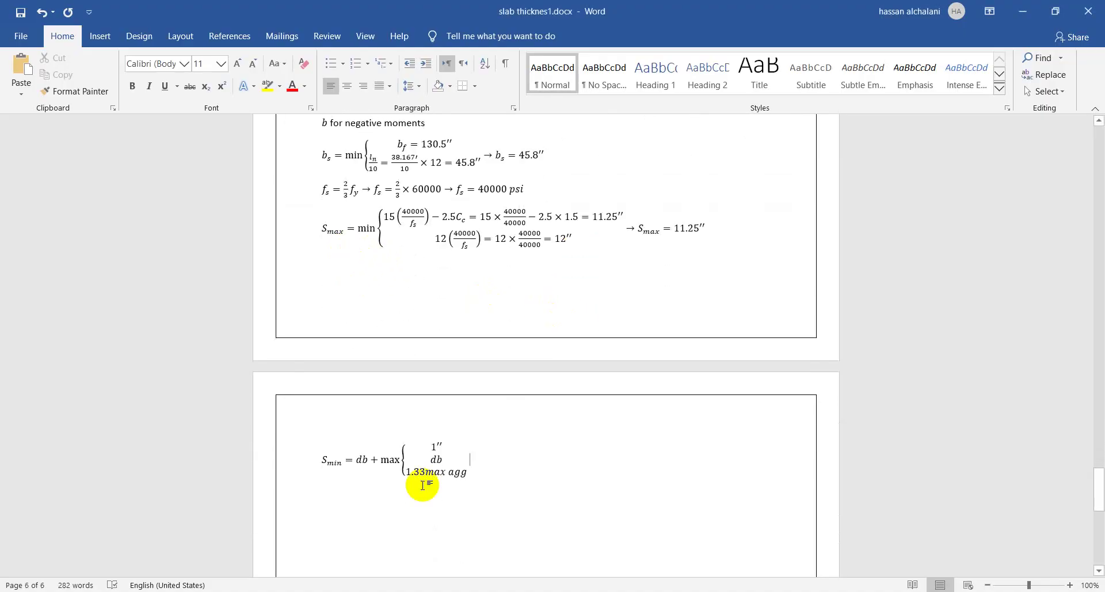
click(366, 467)
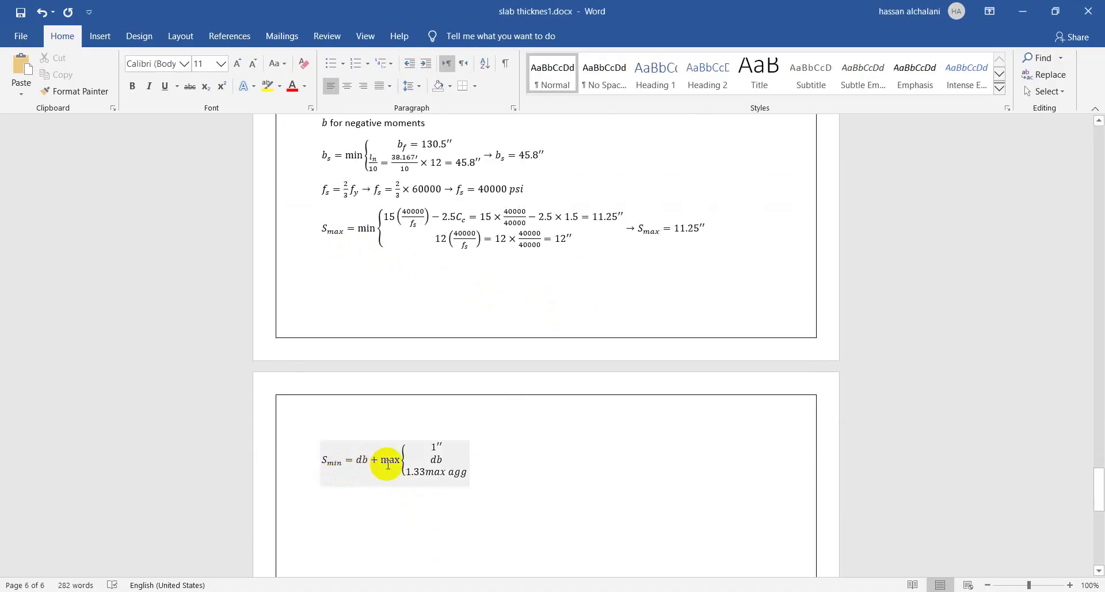